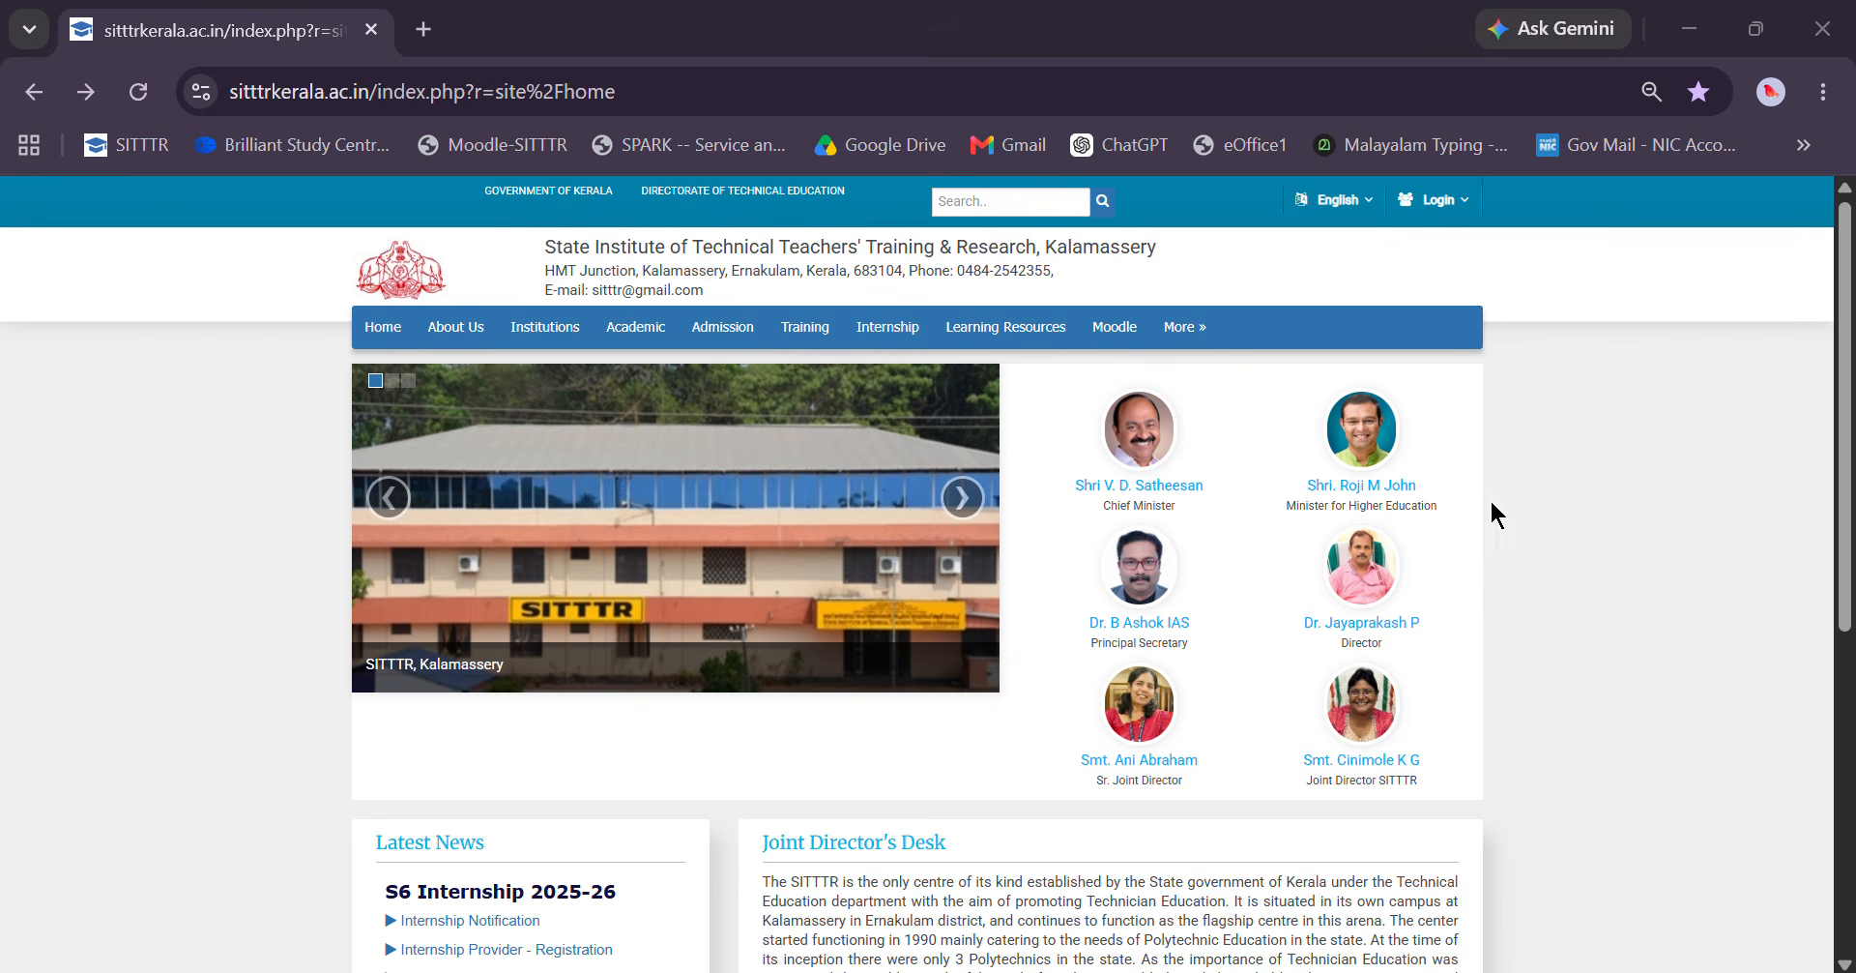
Choose SITTTR Login from the Login dropdown at the top right of the home page
left_click(1447, 205)
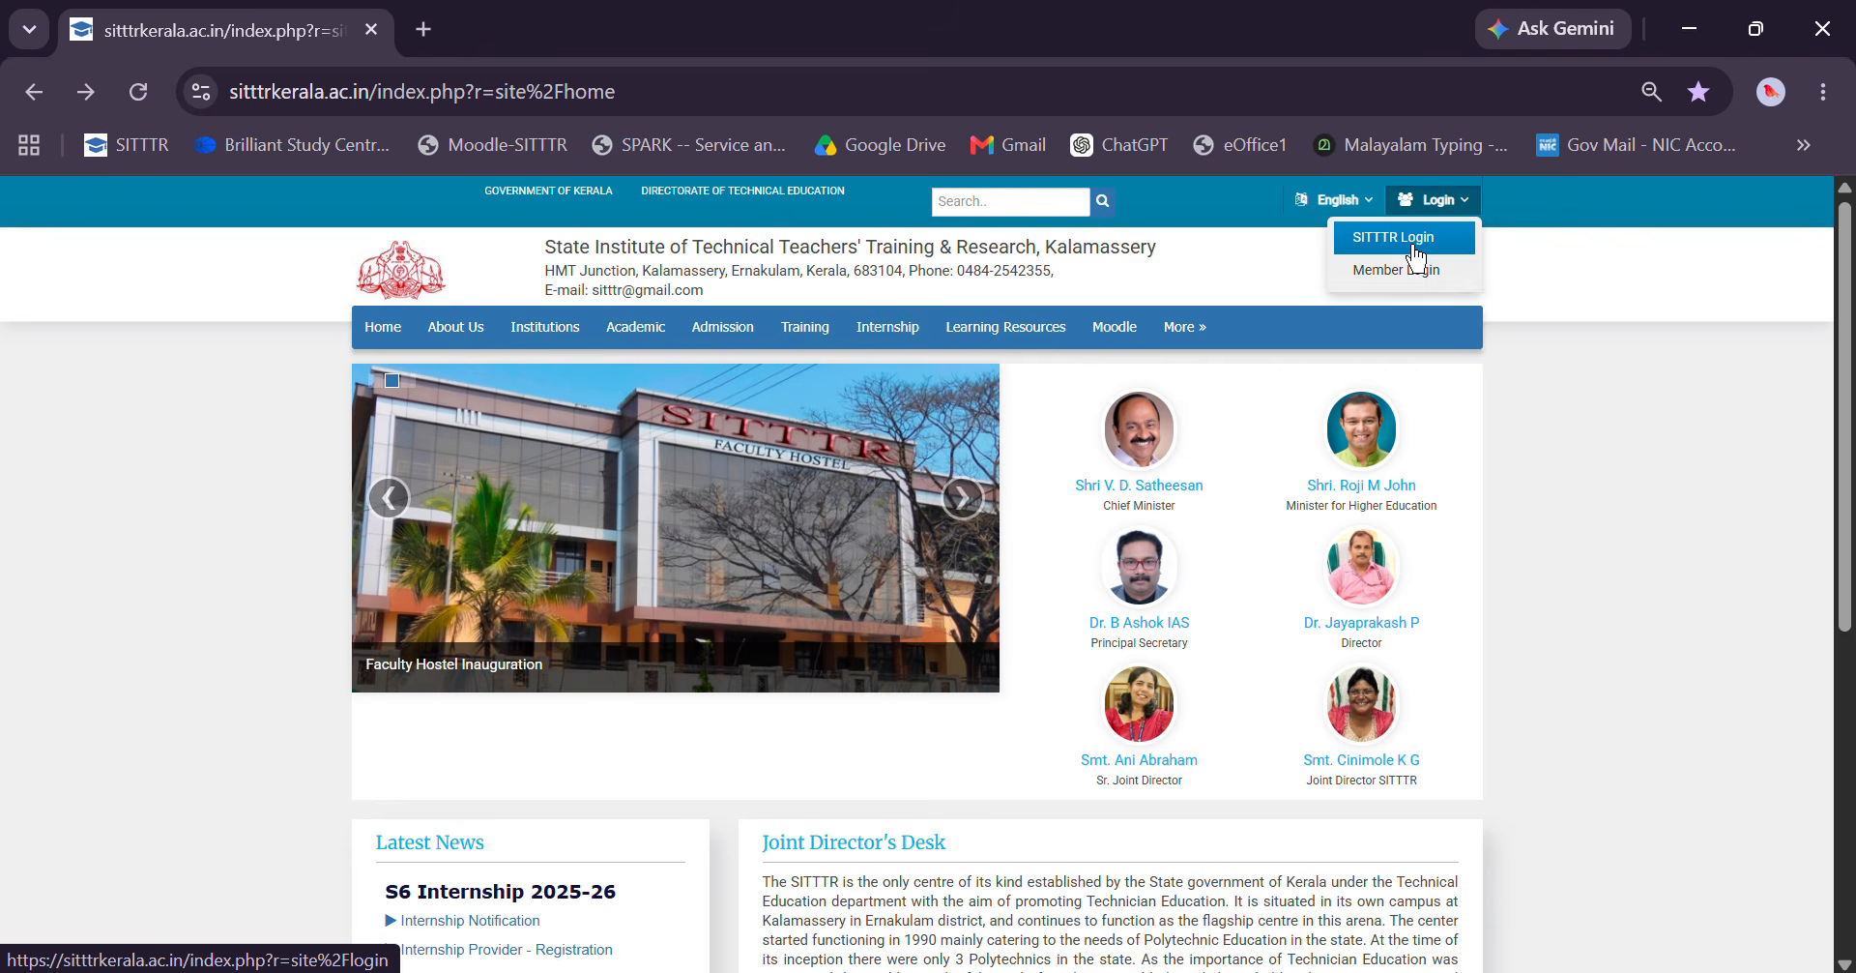
left_click(1414, 240)
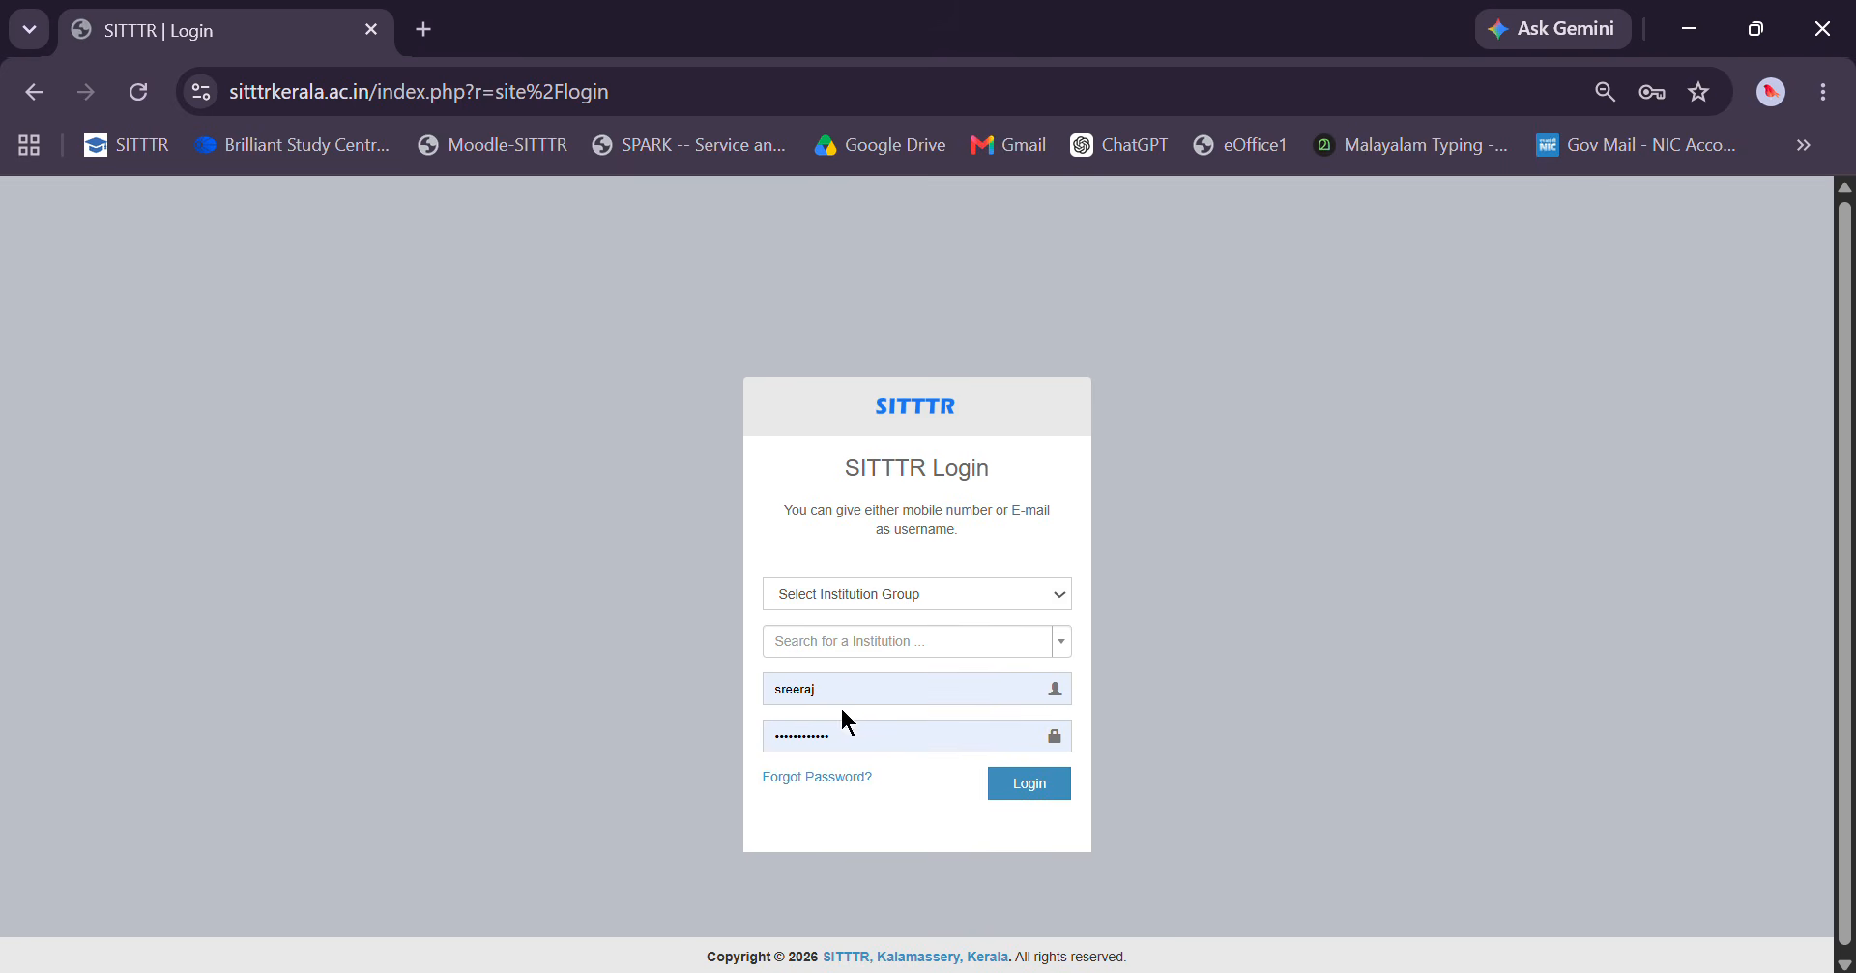
Log in with institution group Office and institution SITTTR, Kalamassery, found by searching 'sit'
left_click(923, 600)
left_click(916, 661)
left_click(910, 646)
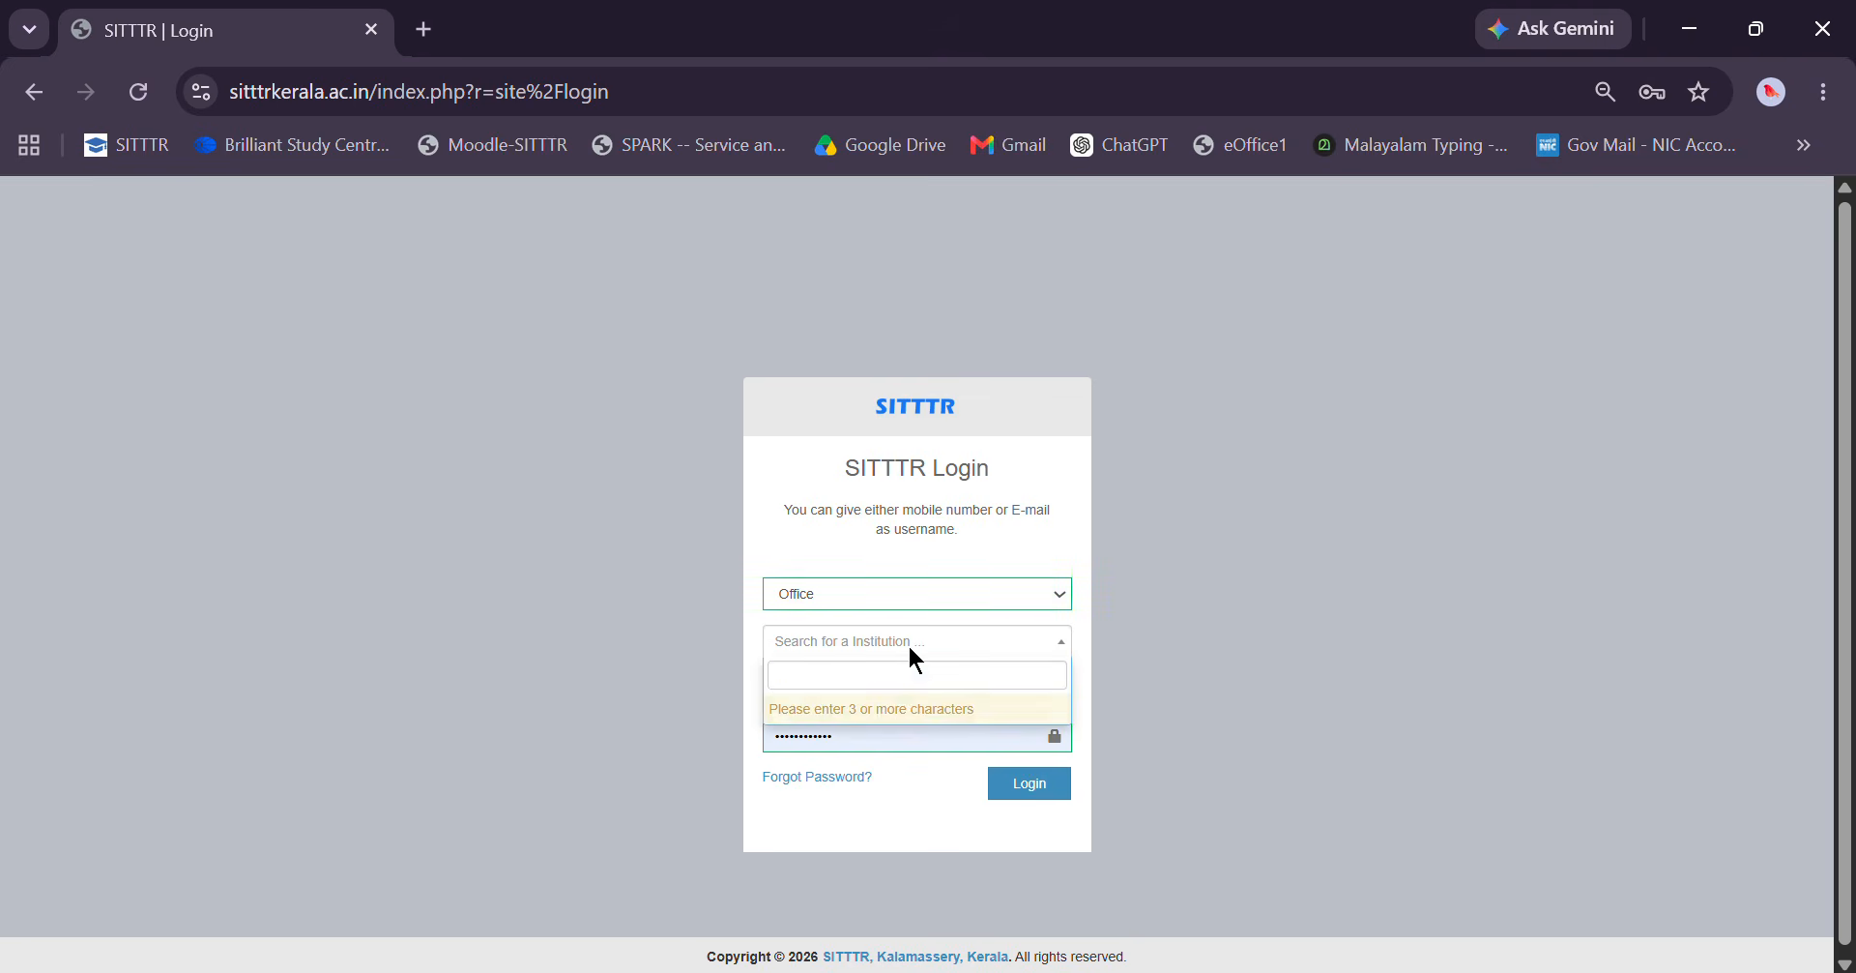
type("sitt")
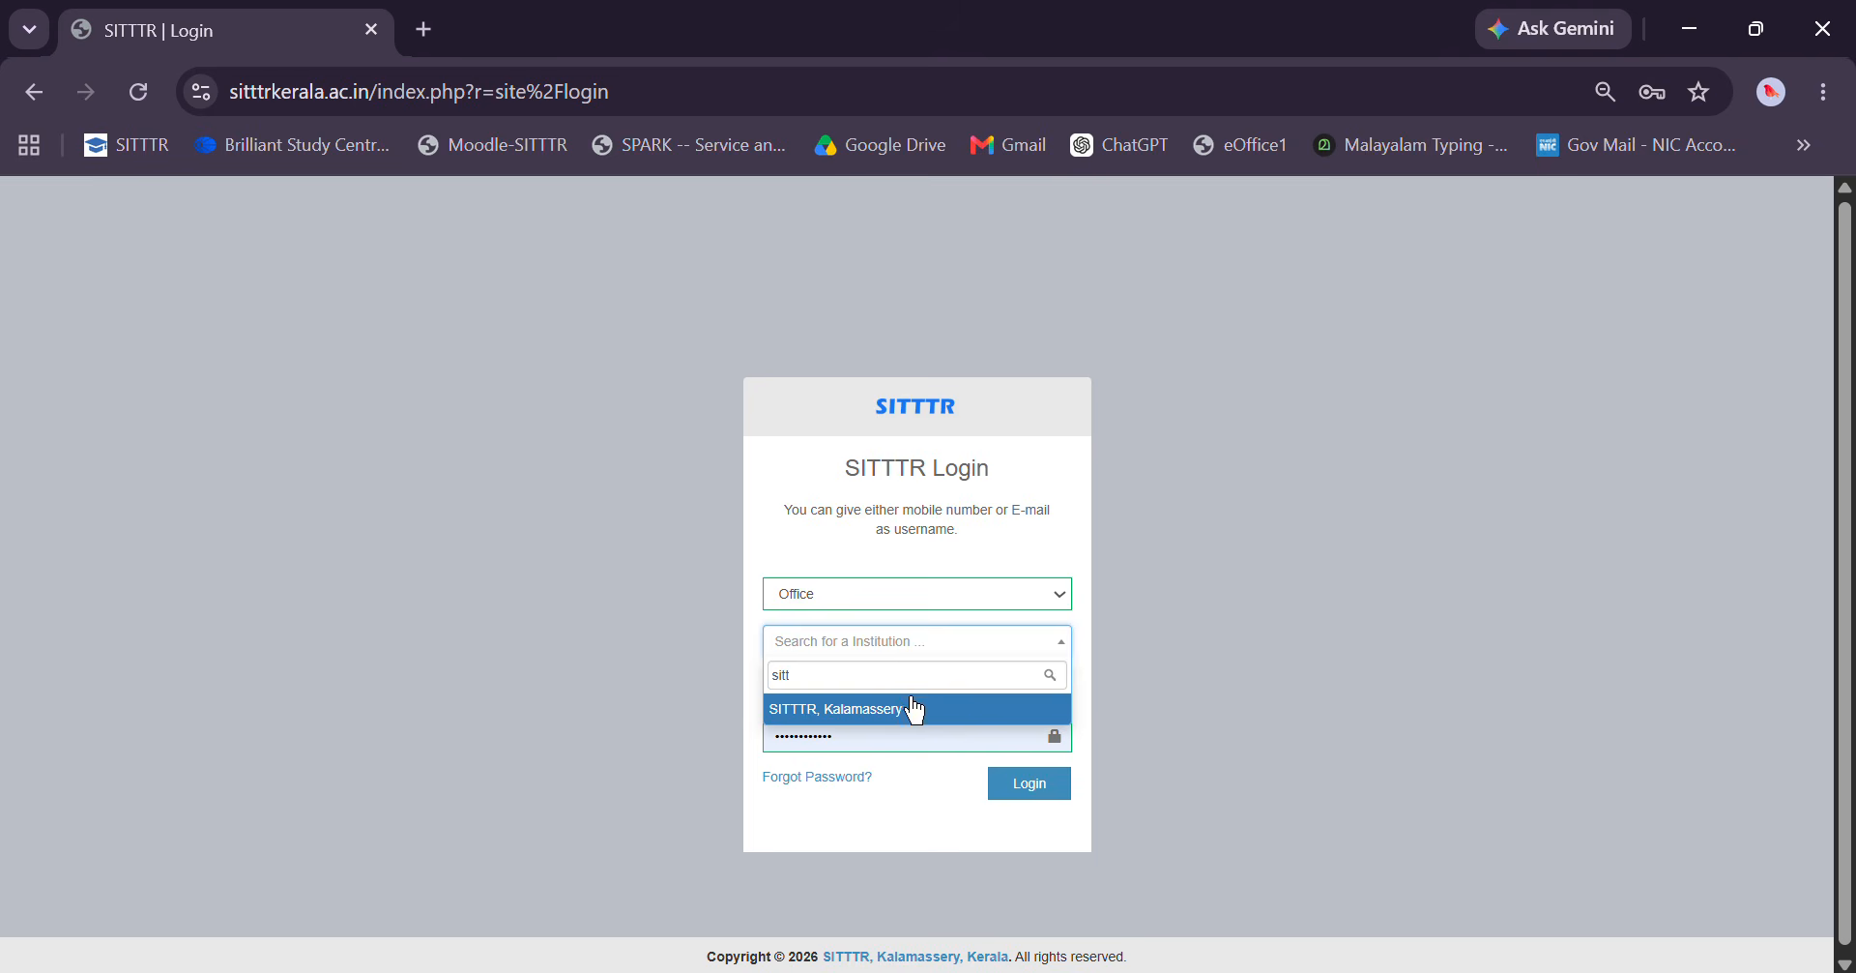
left_click(912, 707)
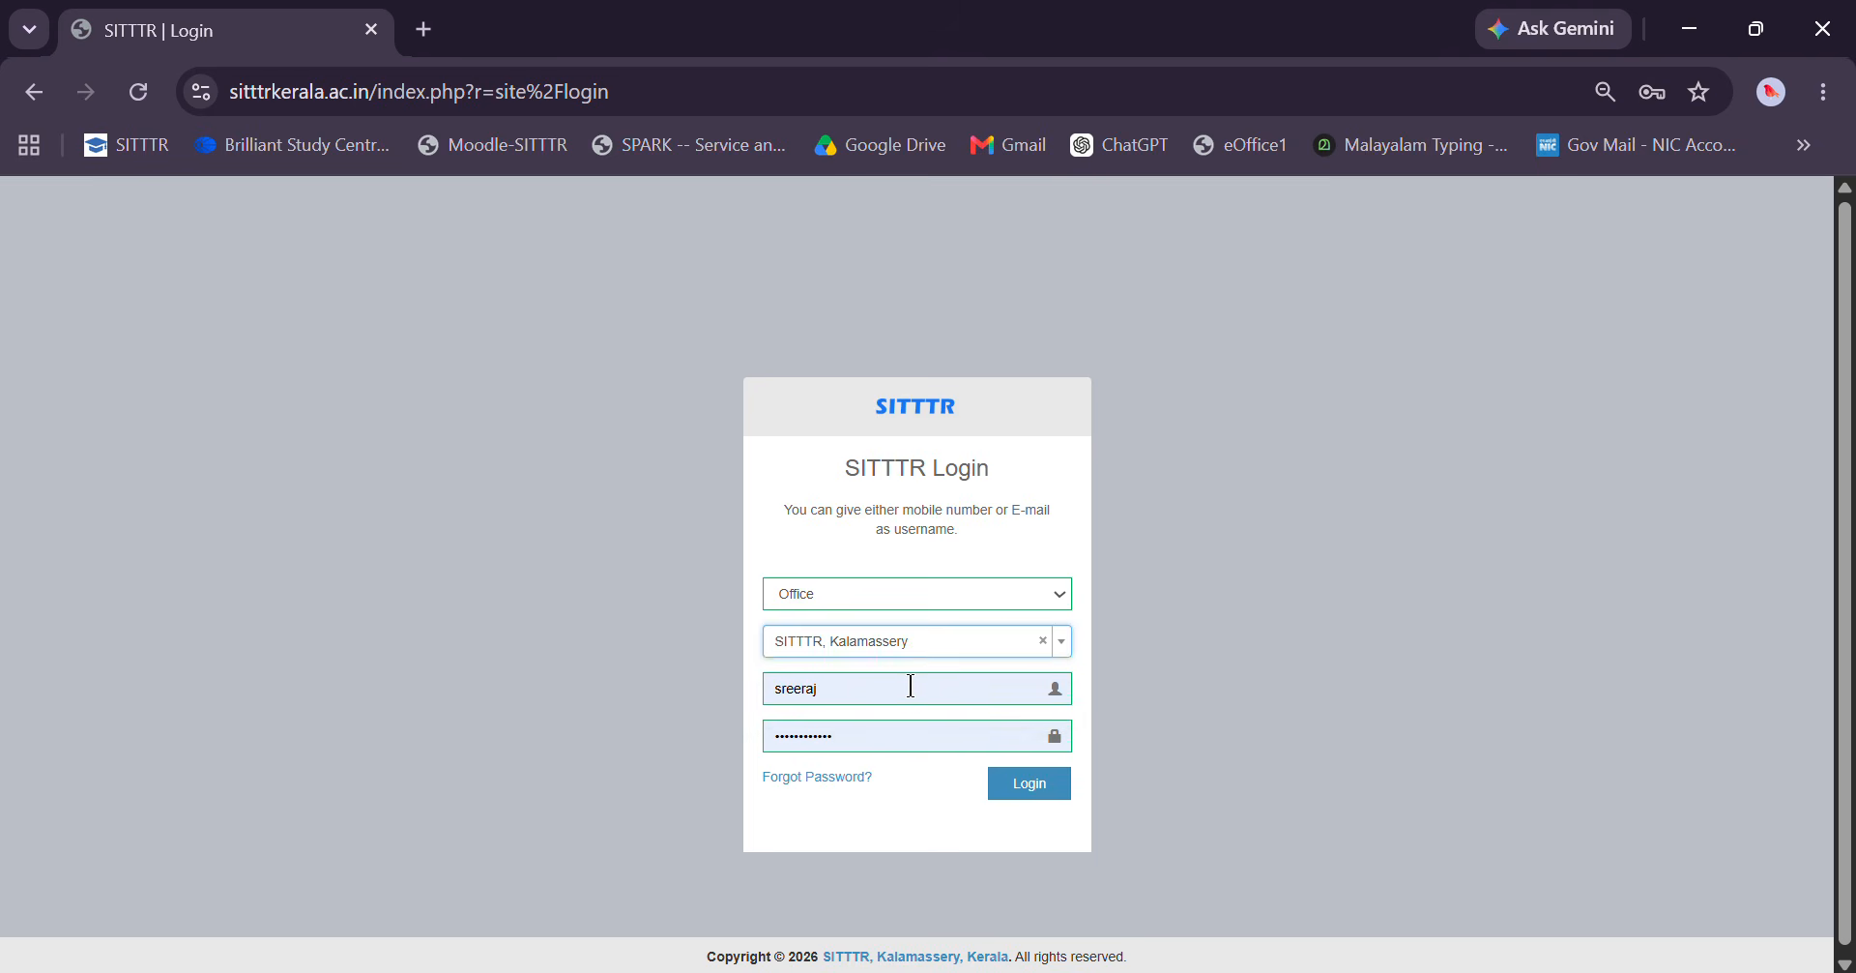
left_click(1038, 799)
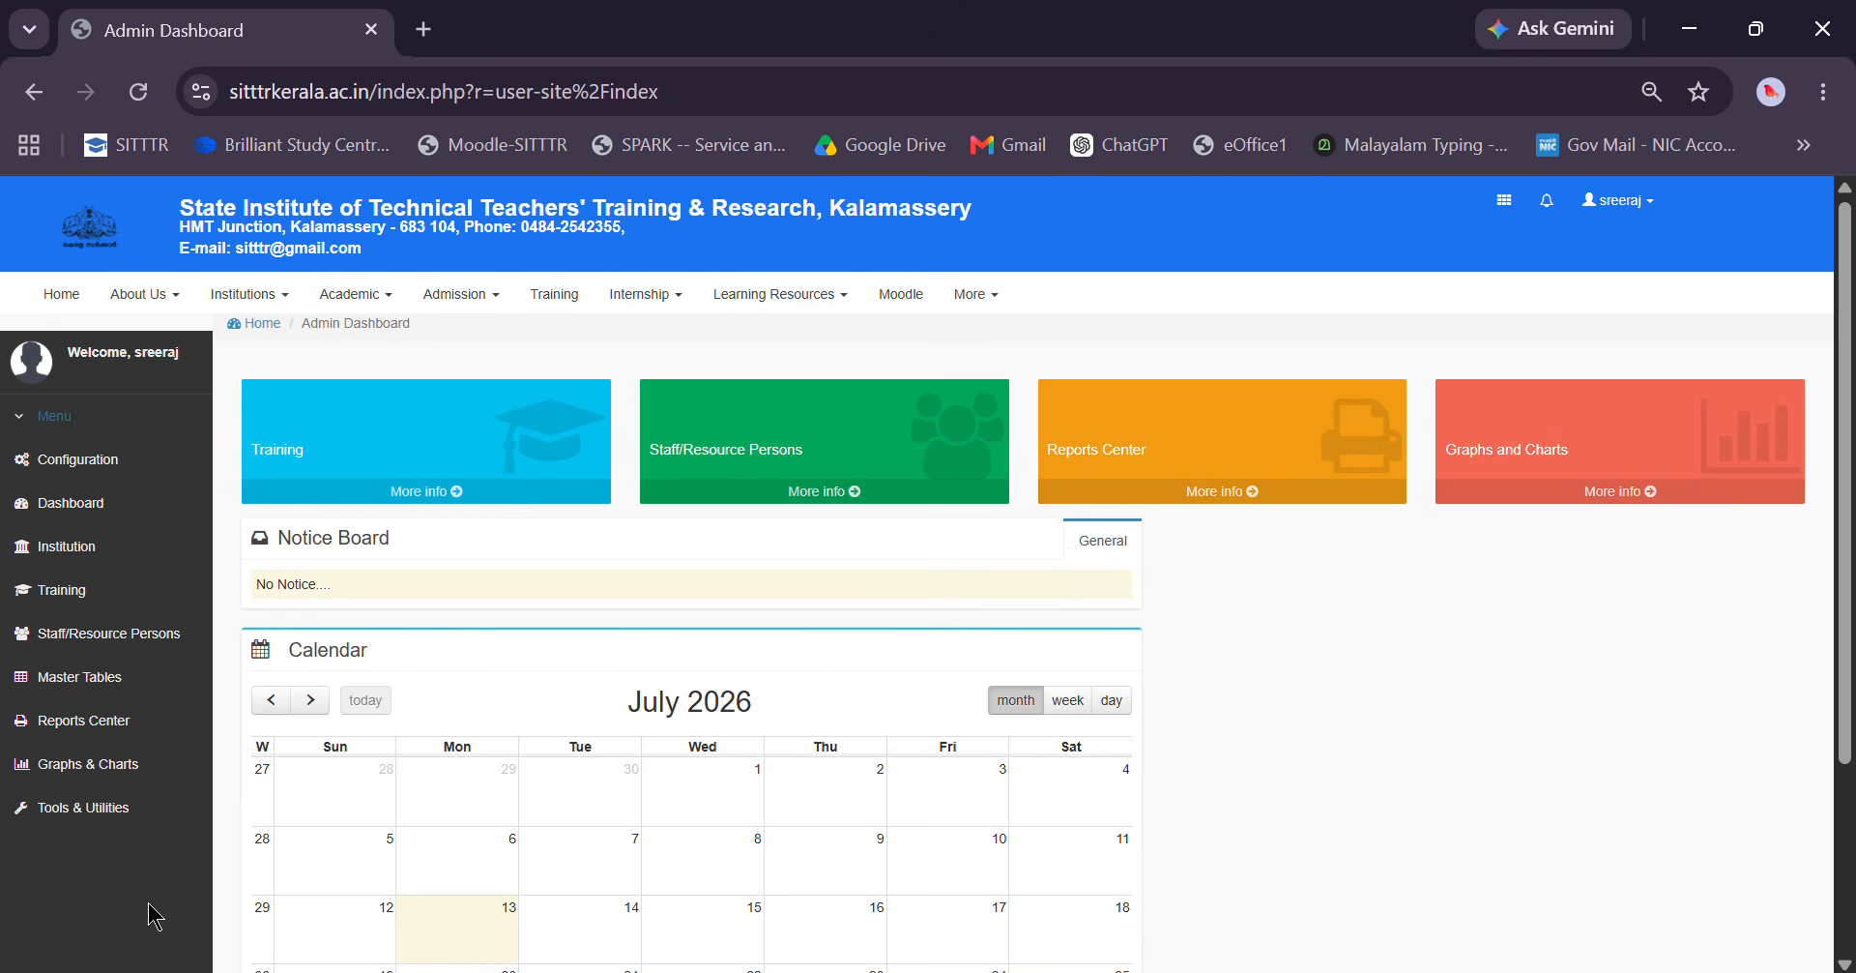
Open the Syllabus link under Staff/Resource Persons in the left sidebar
left_click(134, 642)
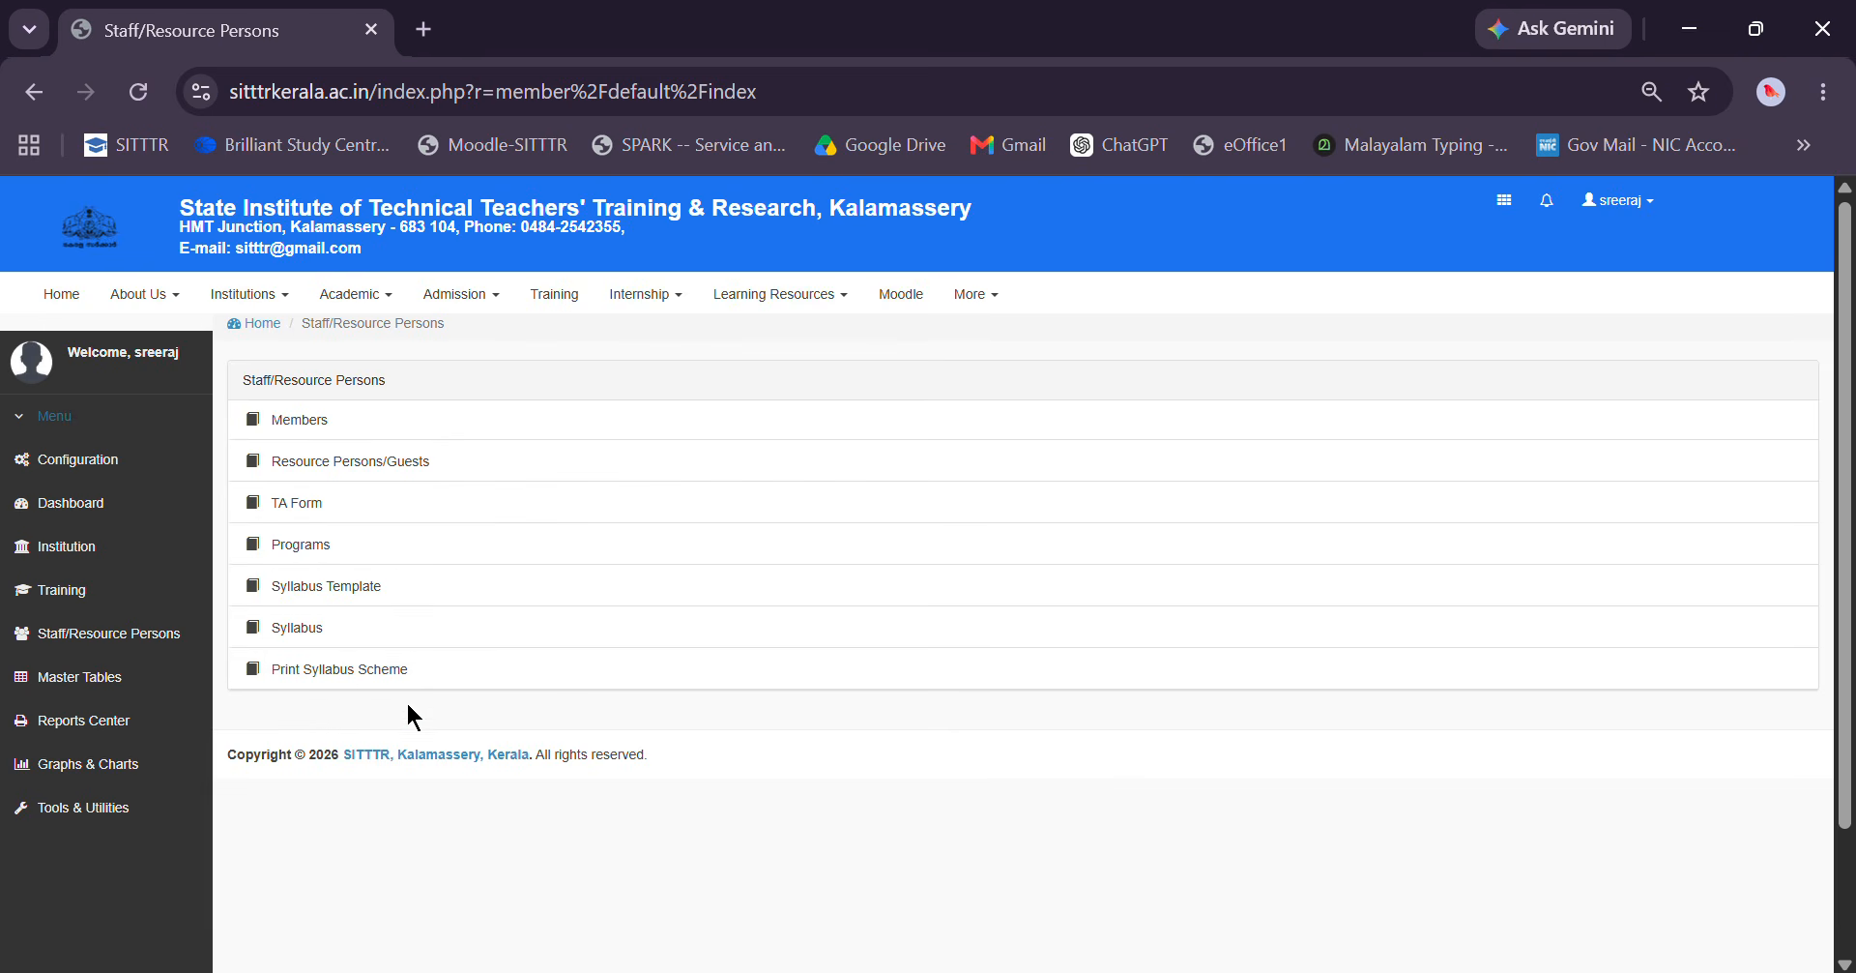
left_click(320, 645)
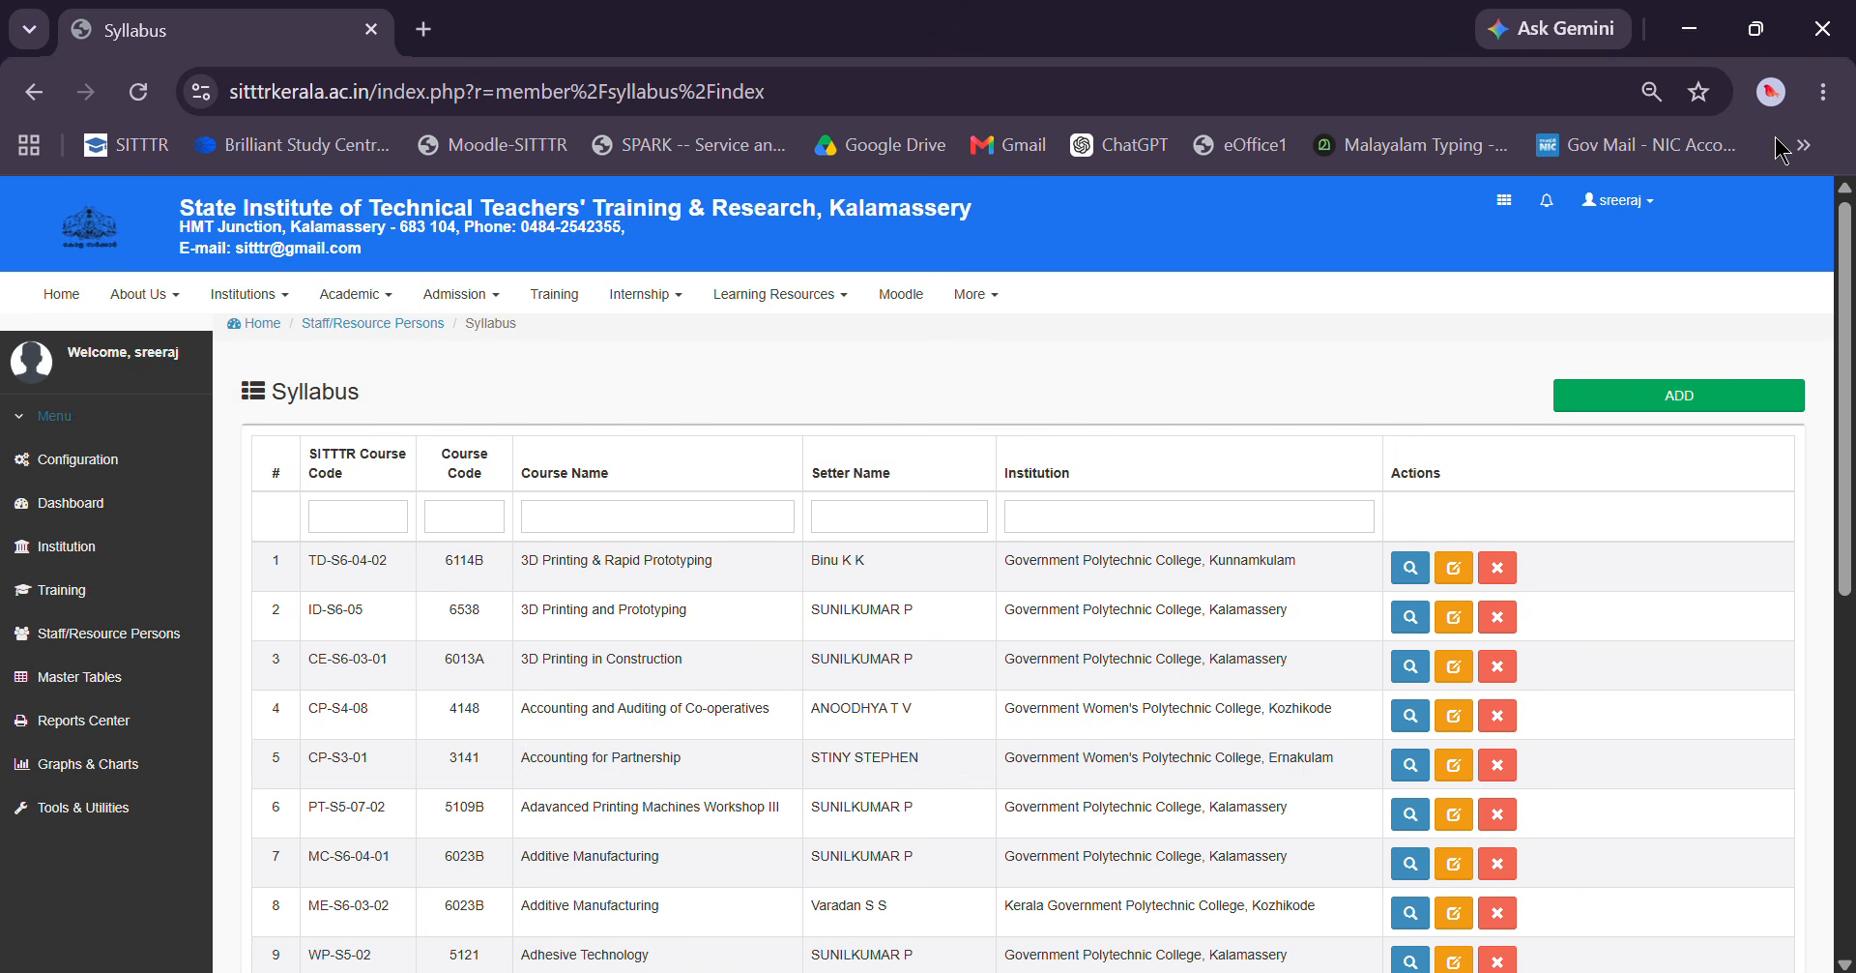
Snap the portal to the left half beside the Docs course document, zoomed to 100%
mouse_move(1757, 28)
left_click(1557, 135)
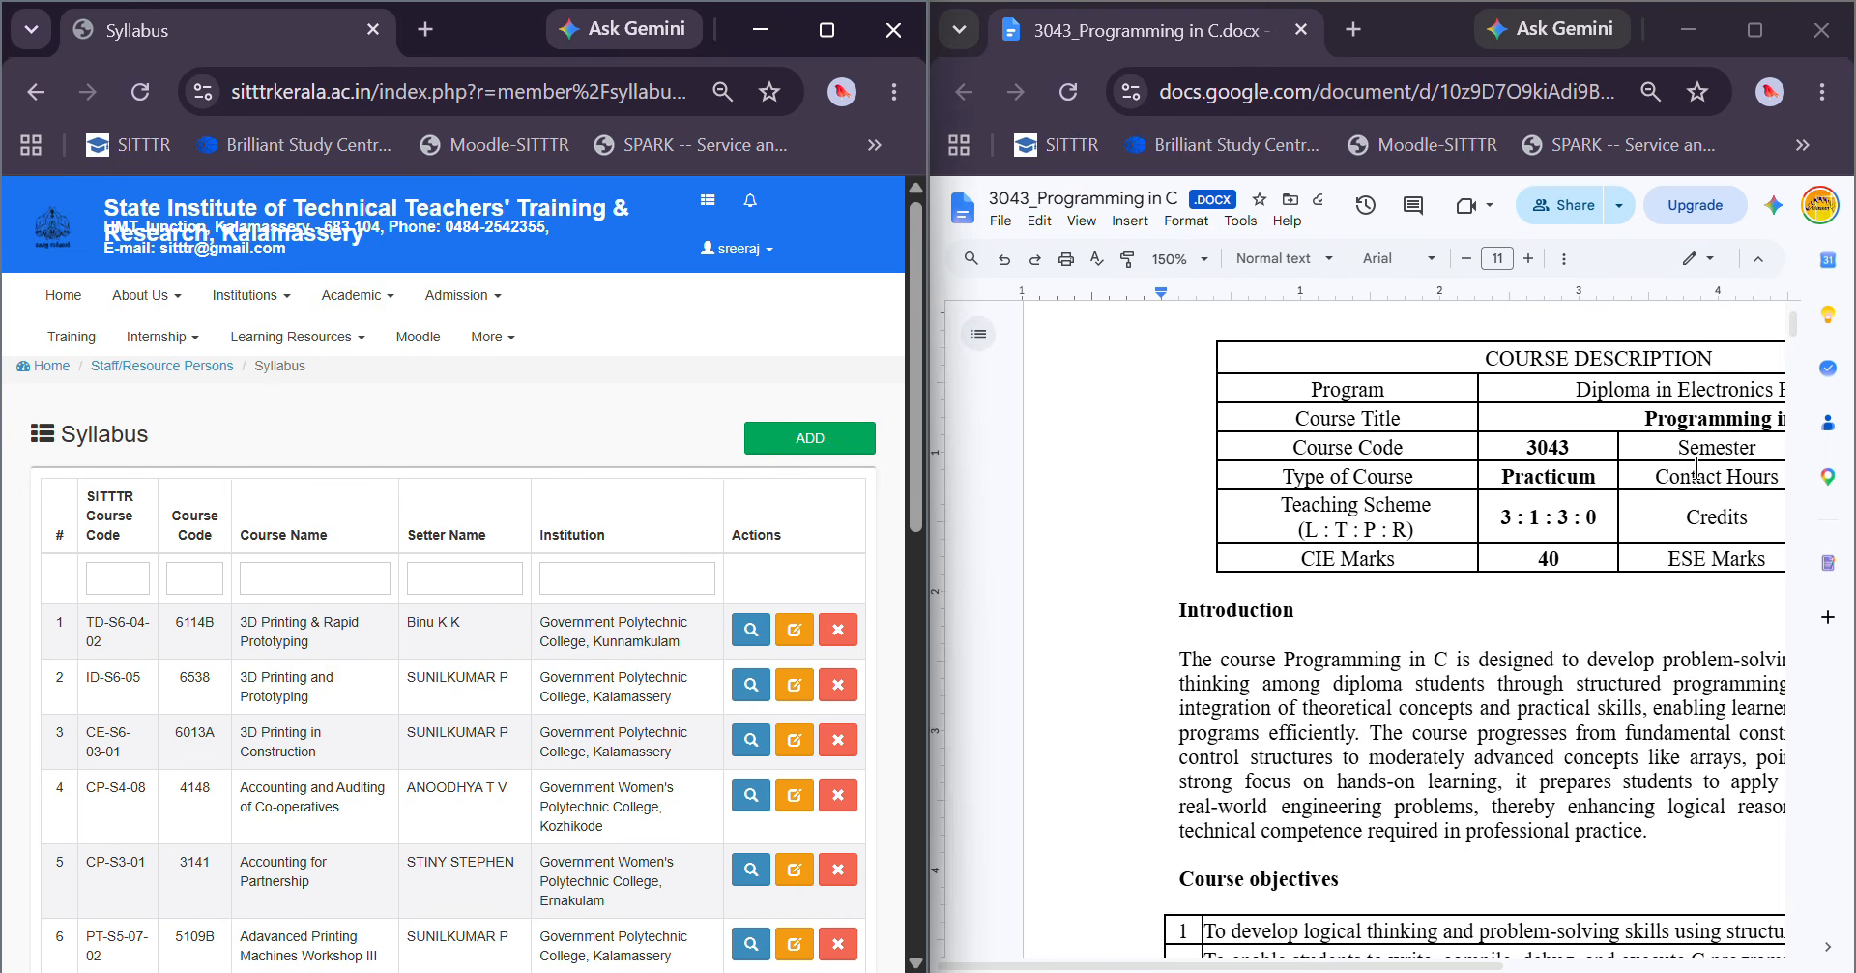
left_click(1199, 268)
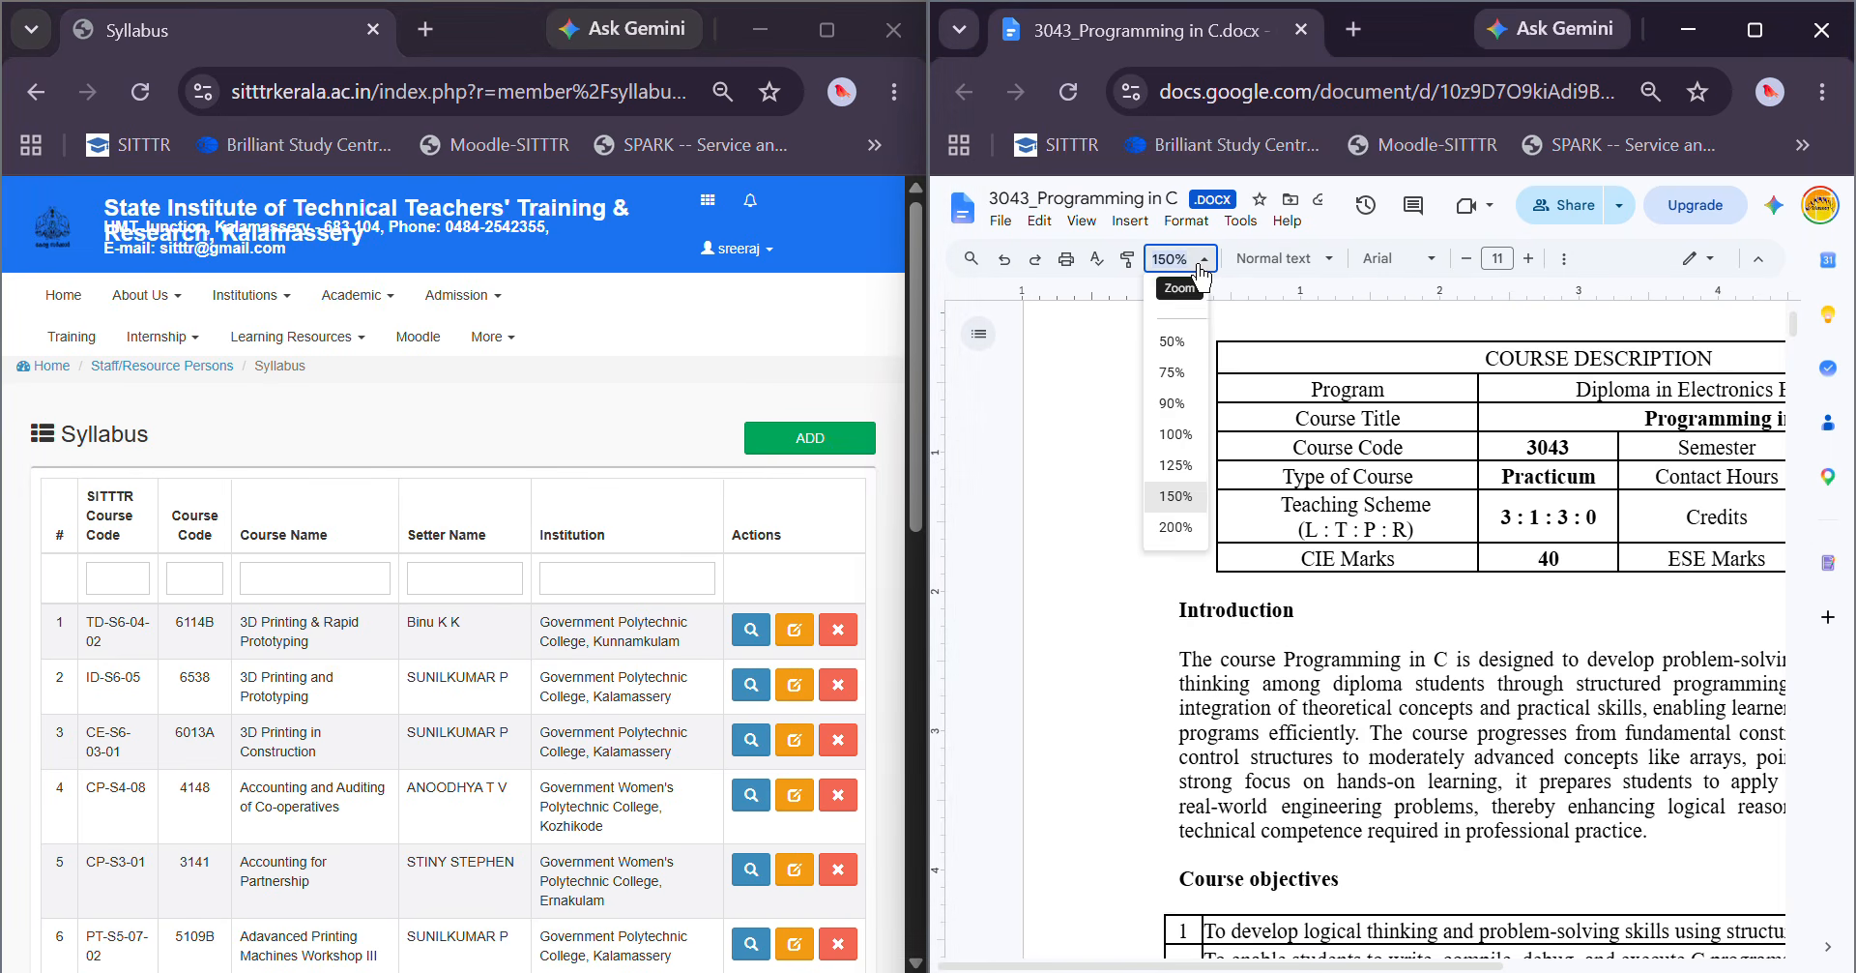
left_click(1175, 434)
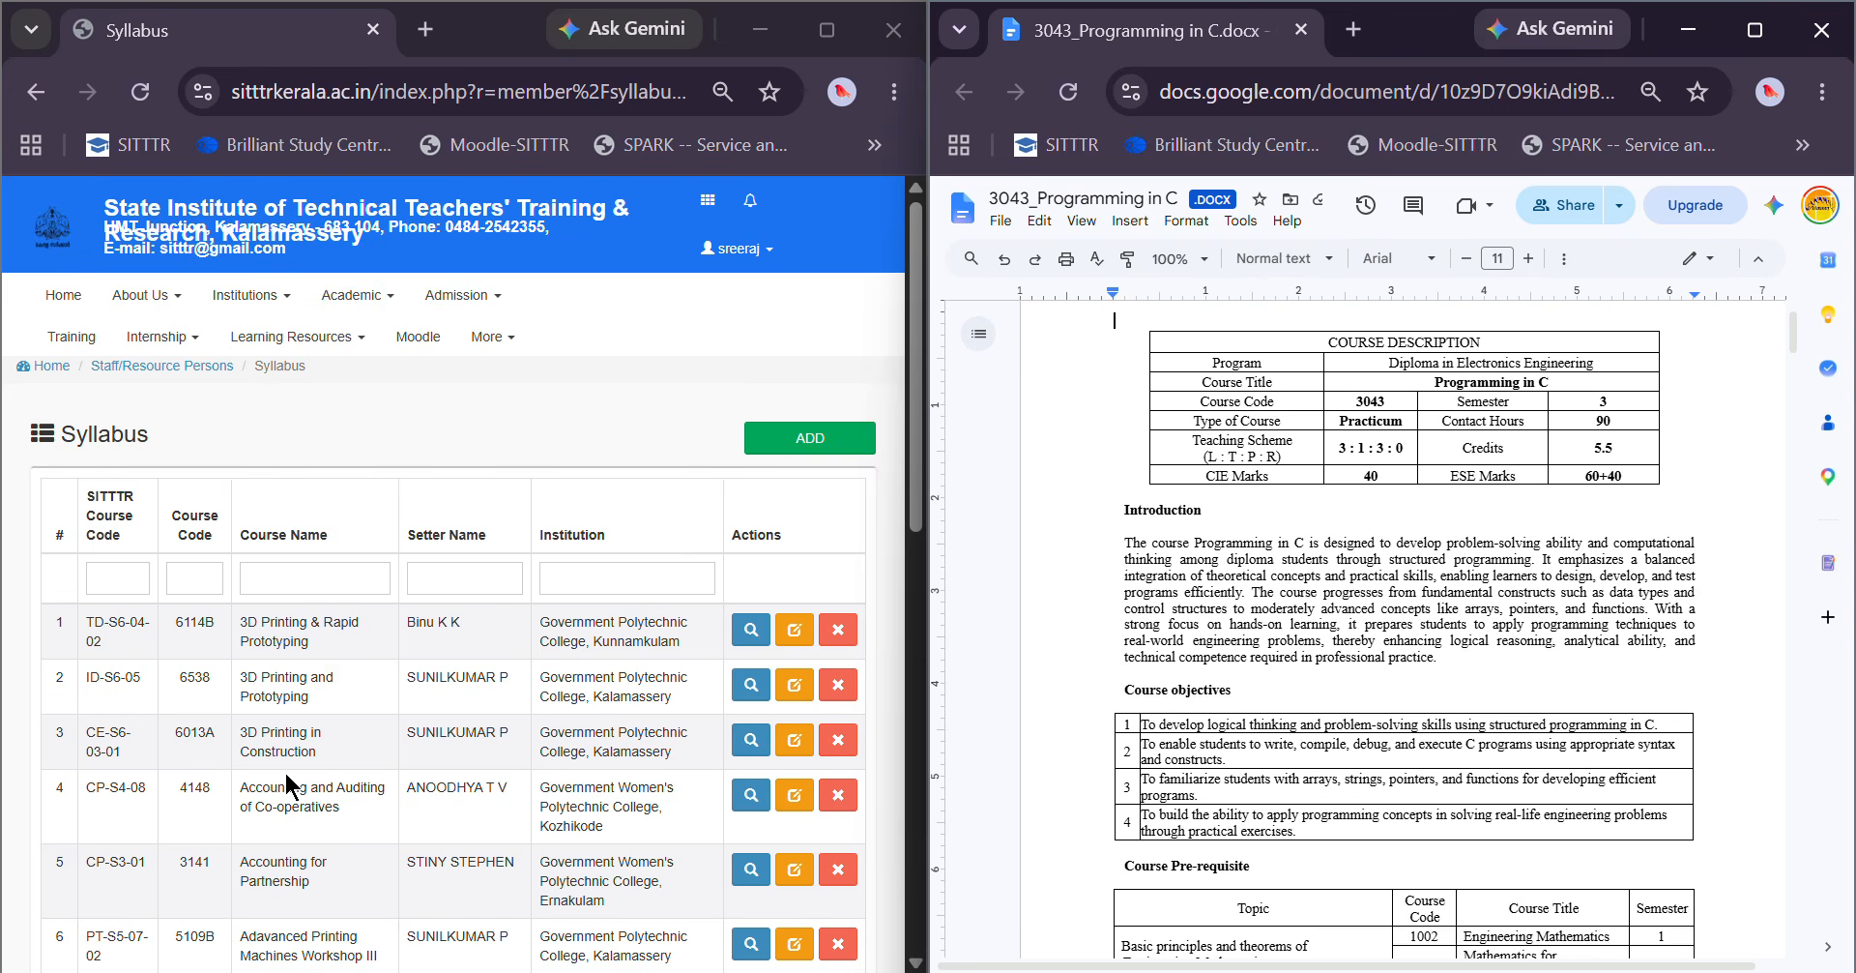
Filter syllabi by course code 3043 and open the Programming in C syllabus template
left_click(204, 580)
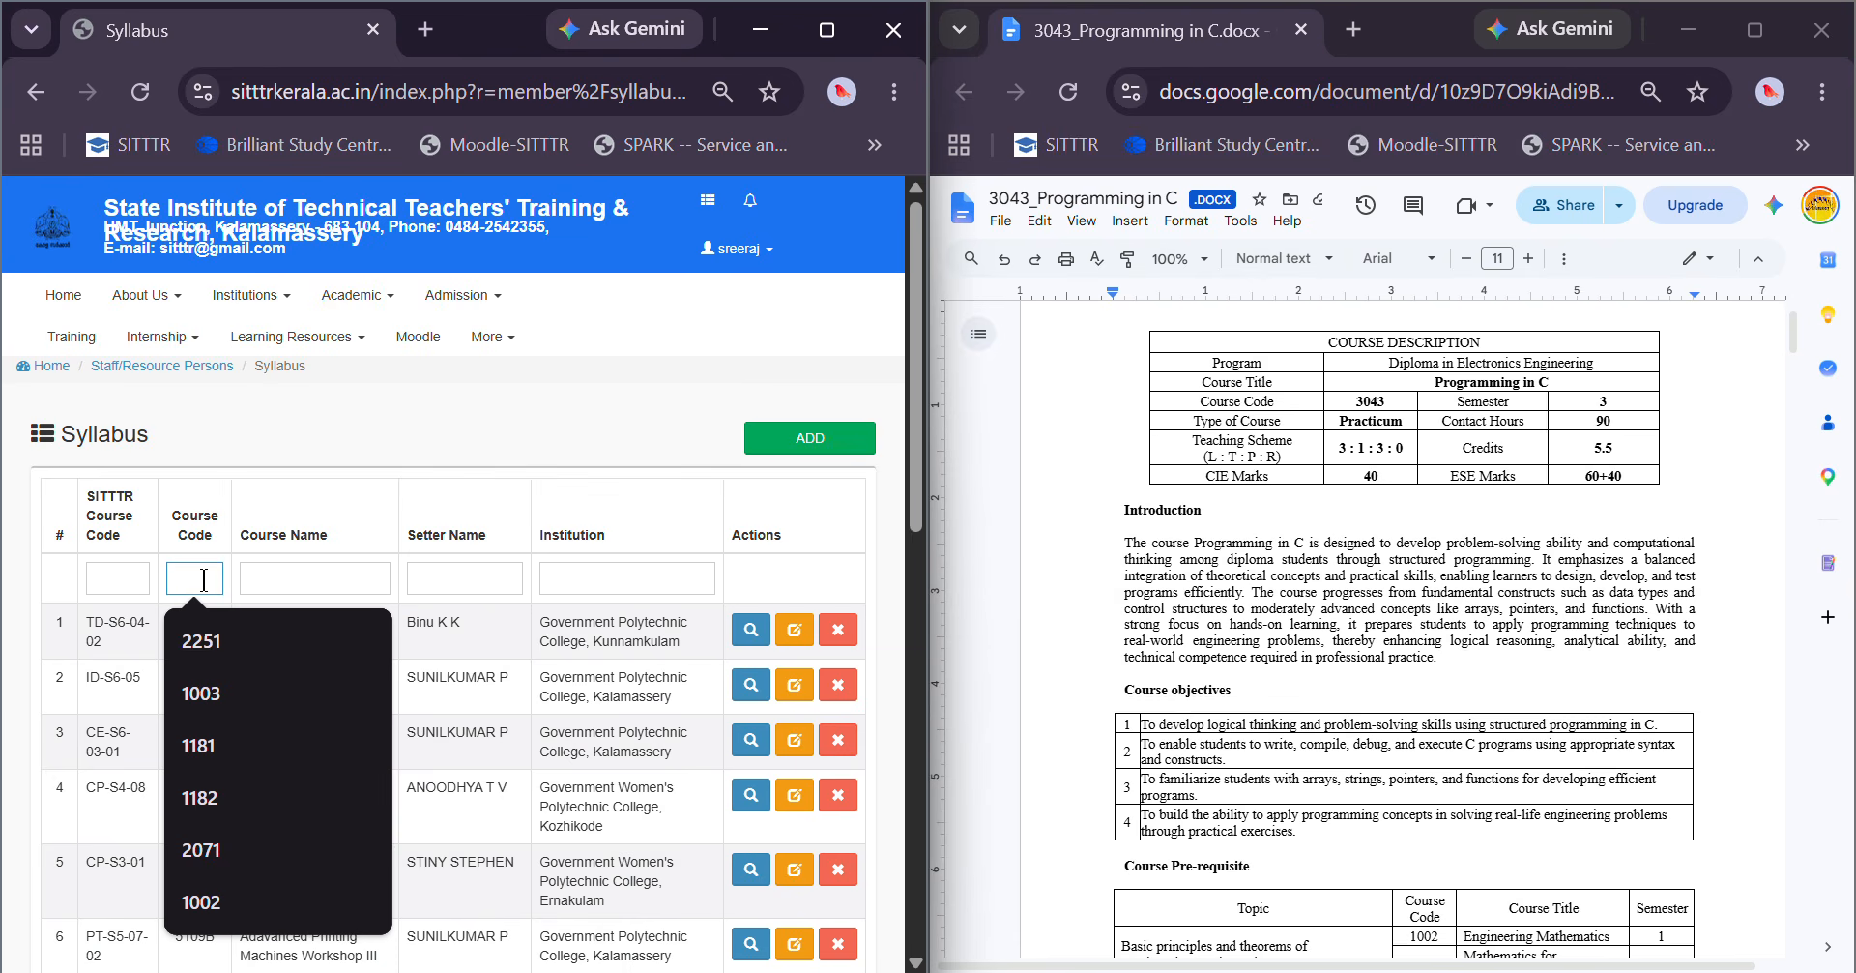
type("3043")
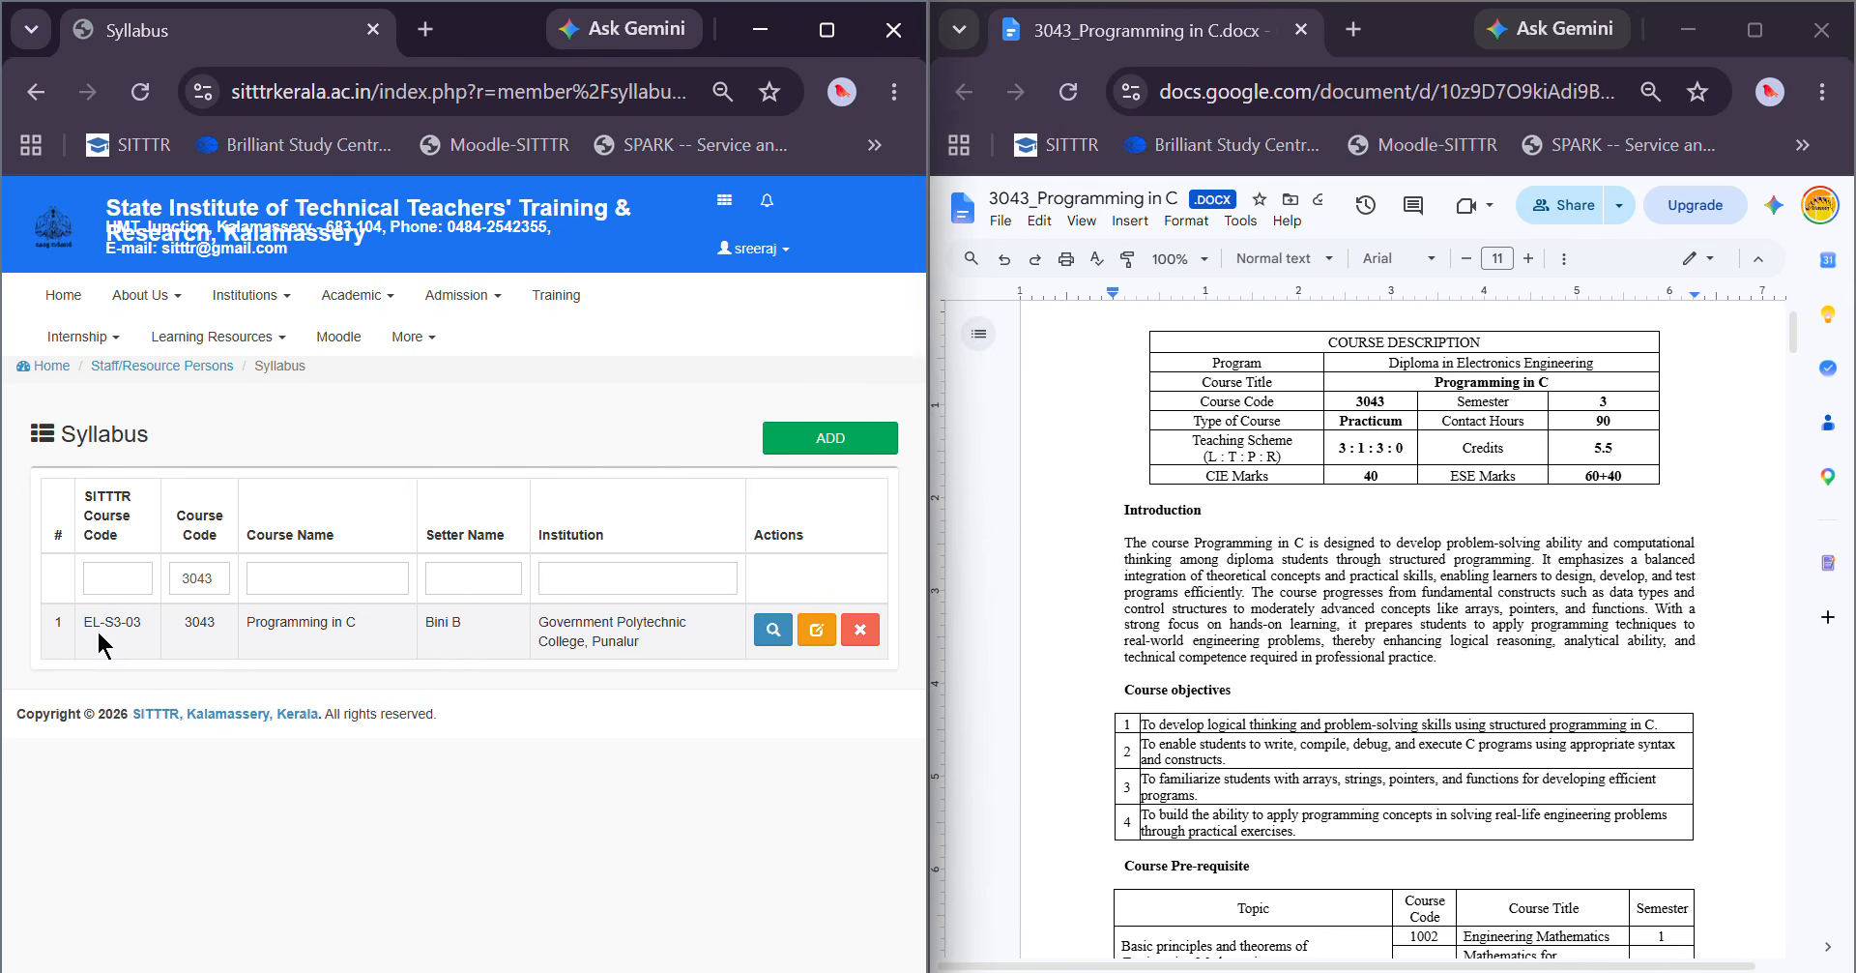
left_click(773, 634)
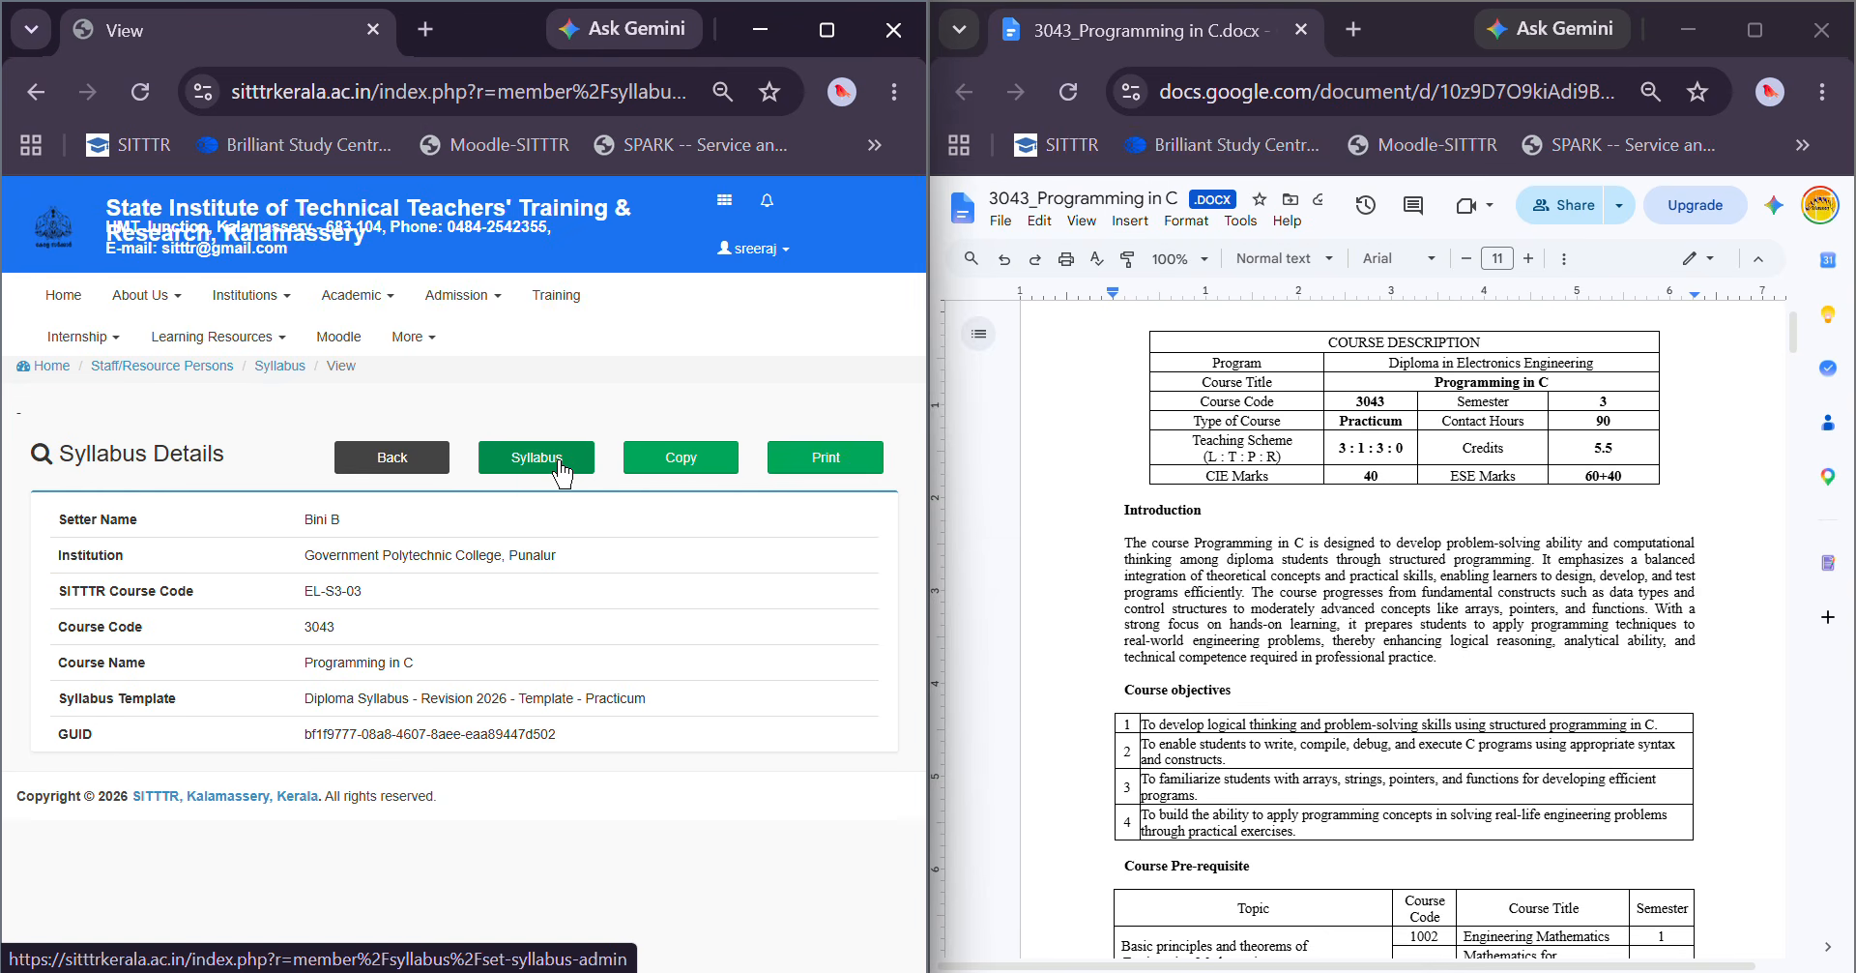
left_click(537, 457)
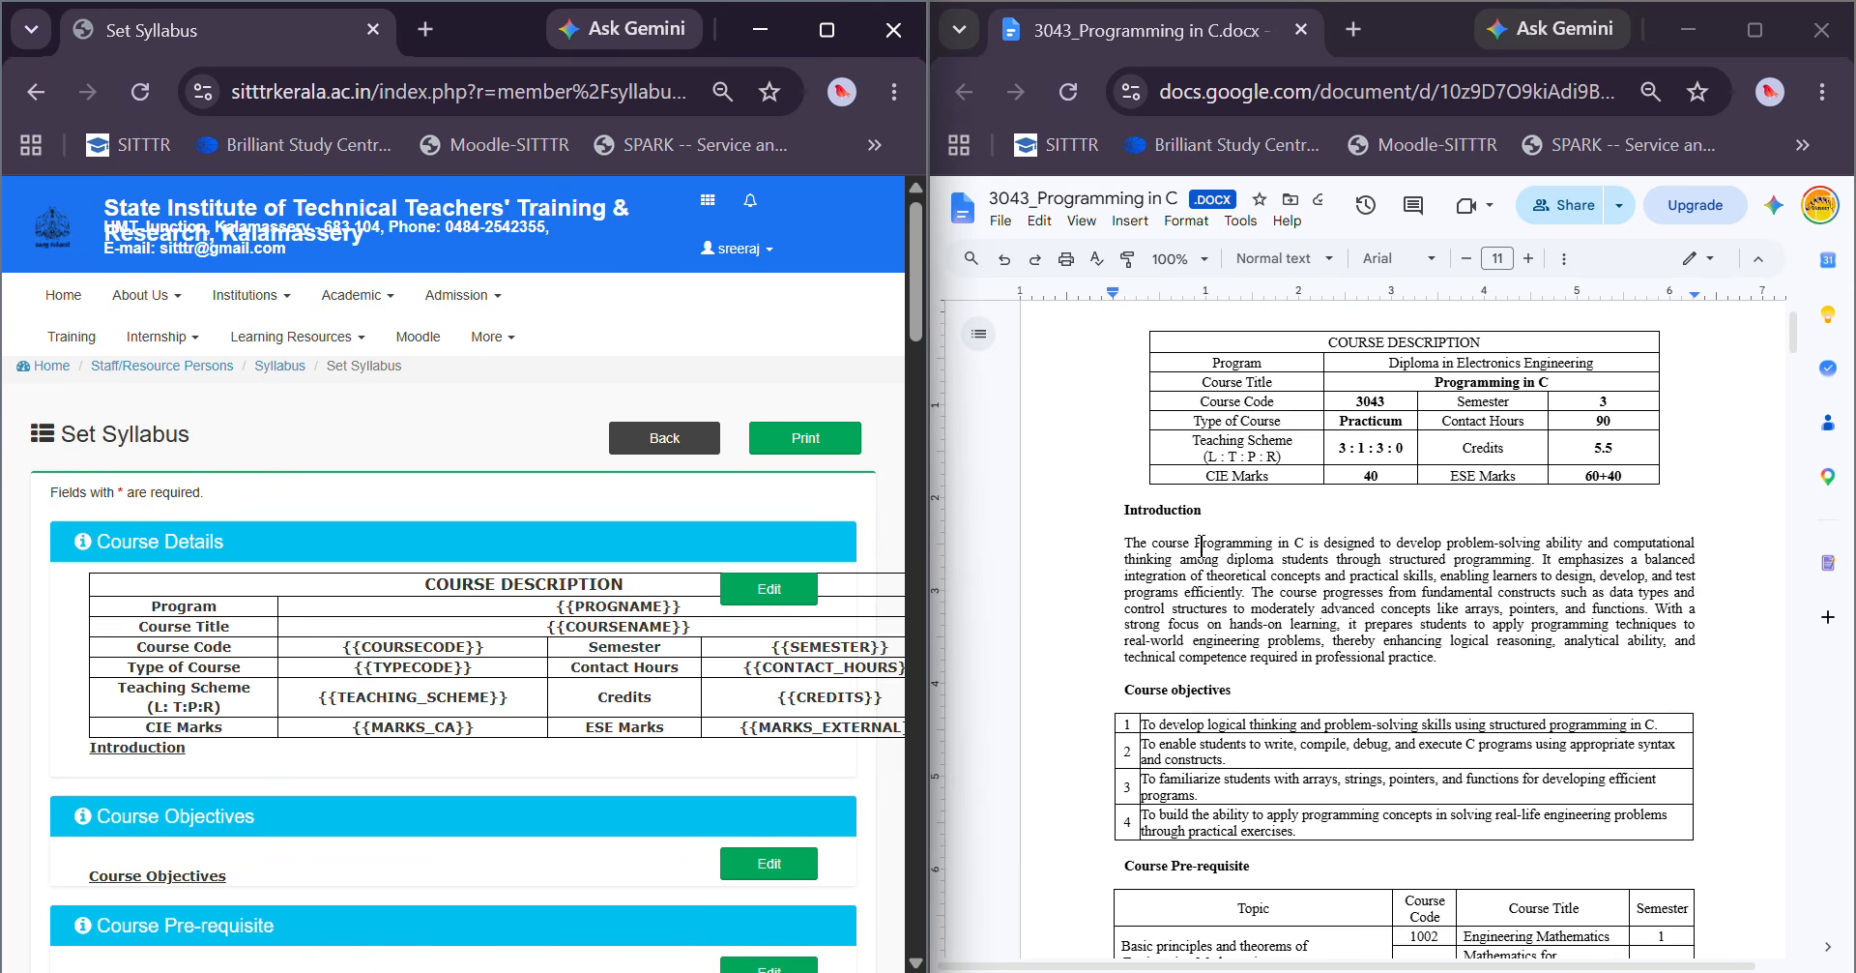
Scroll down and open the Course Details Introduction section for editing
scroll(605, 745, "down", 2)
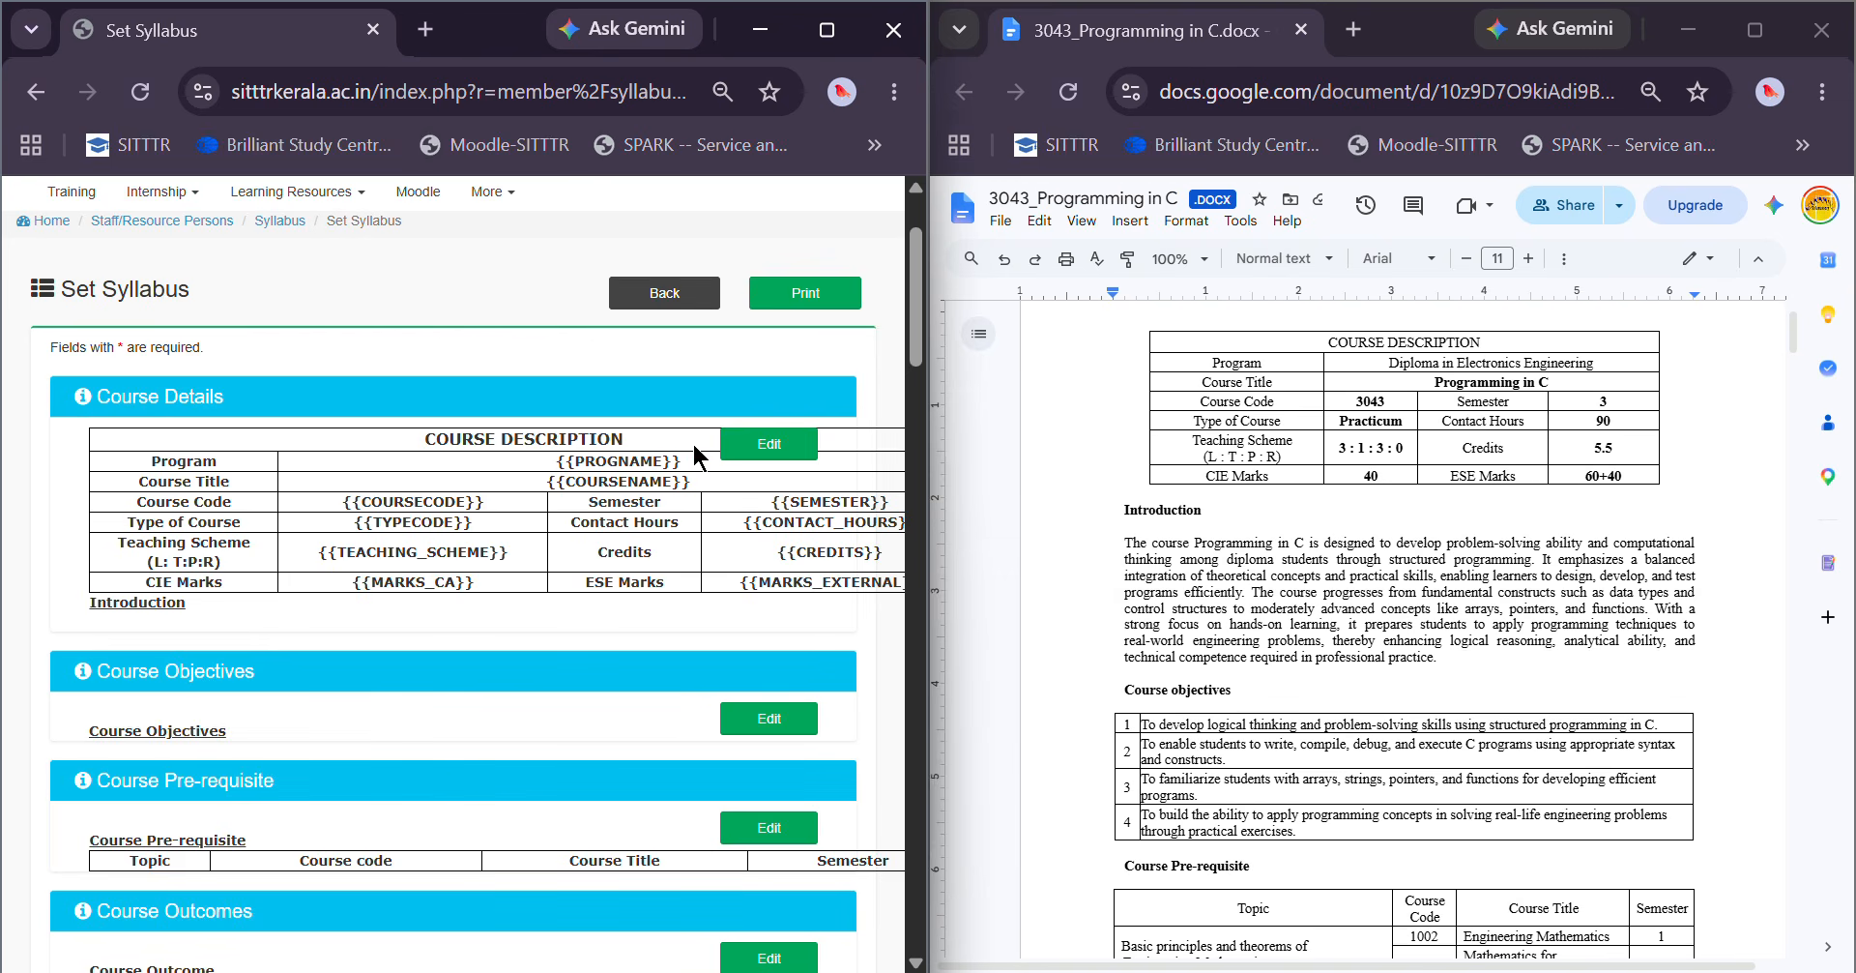
left_click(784, 452)
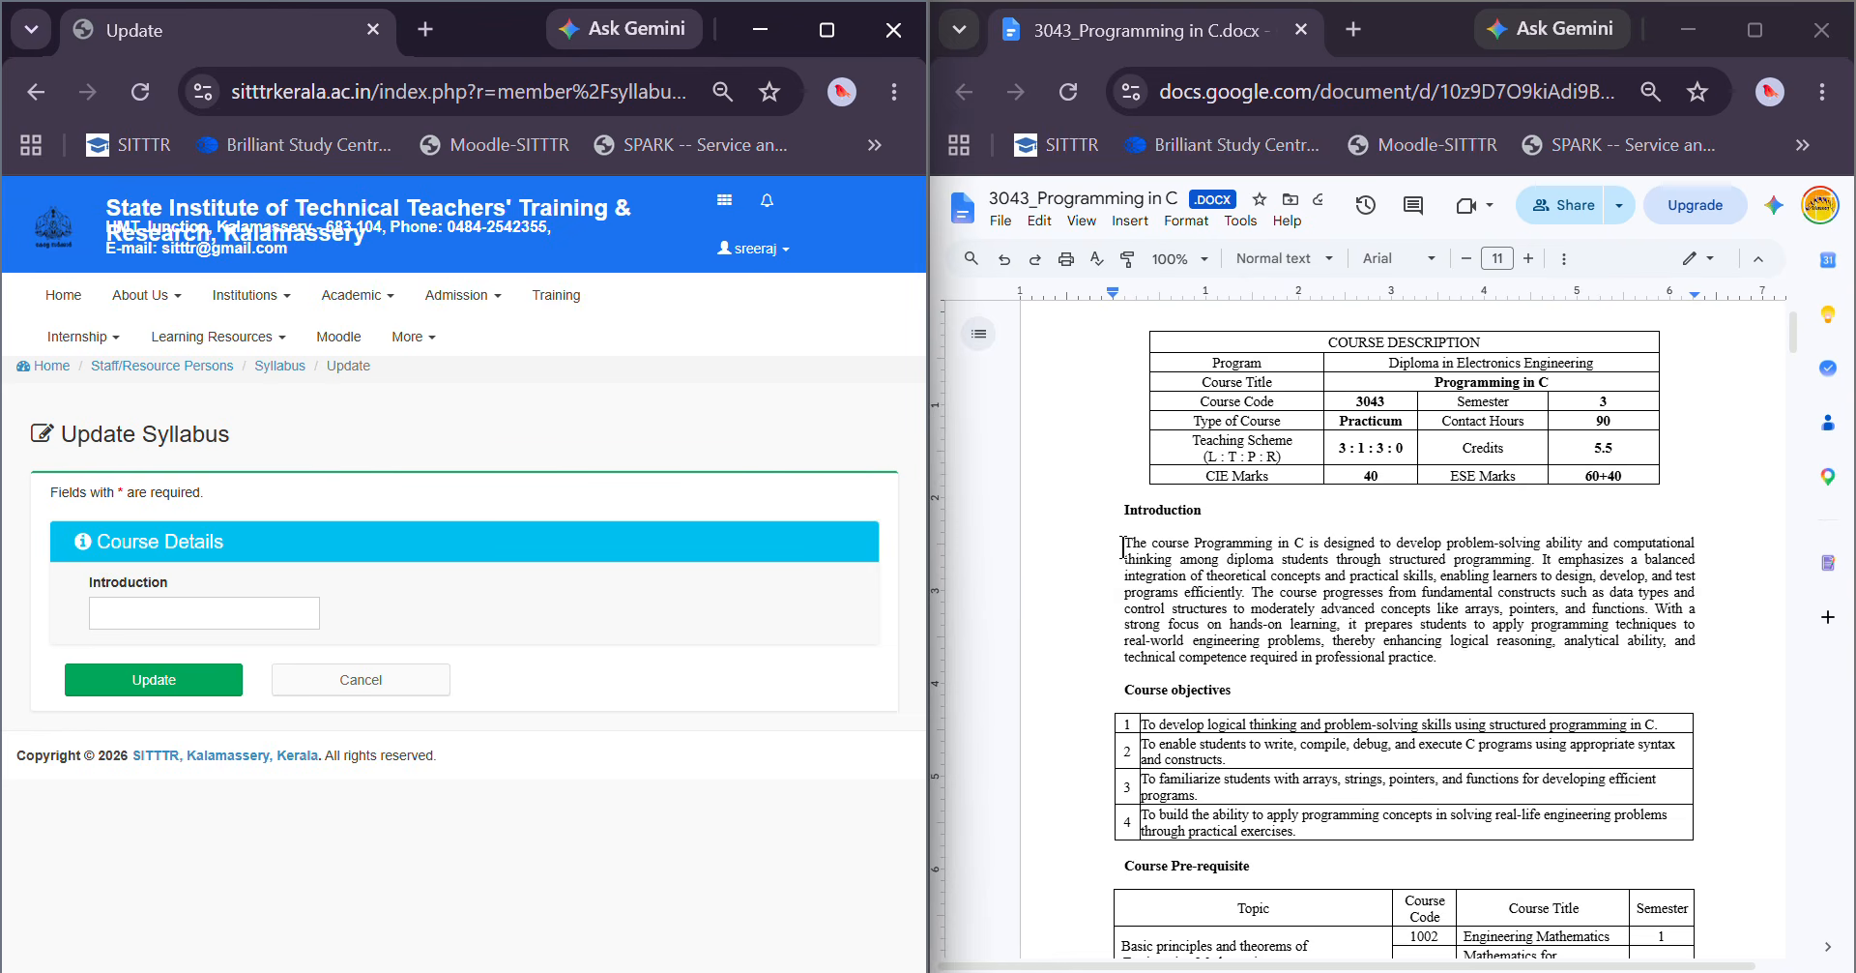
Paste the document's Introduction paragraph into the Introduction field and update it
left_click_drag(1123, 547, 1485, 655)
key("ctrl+c")
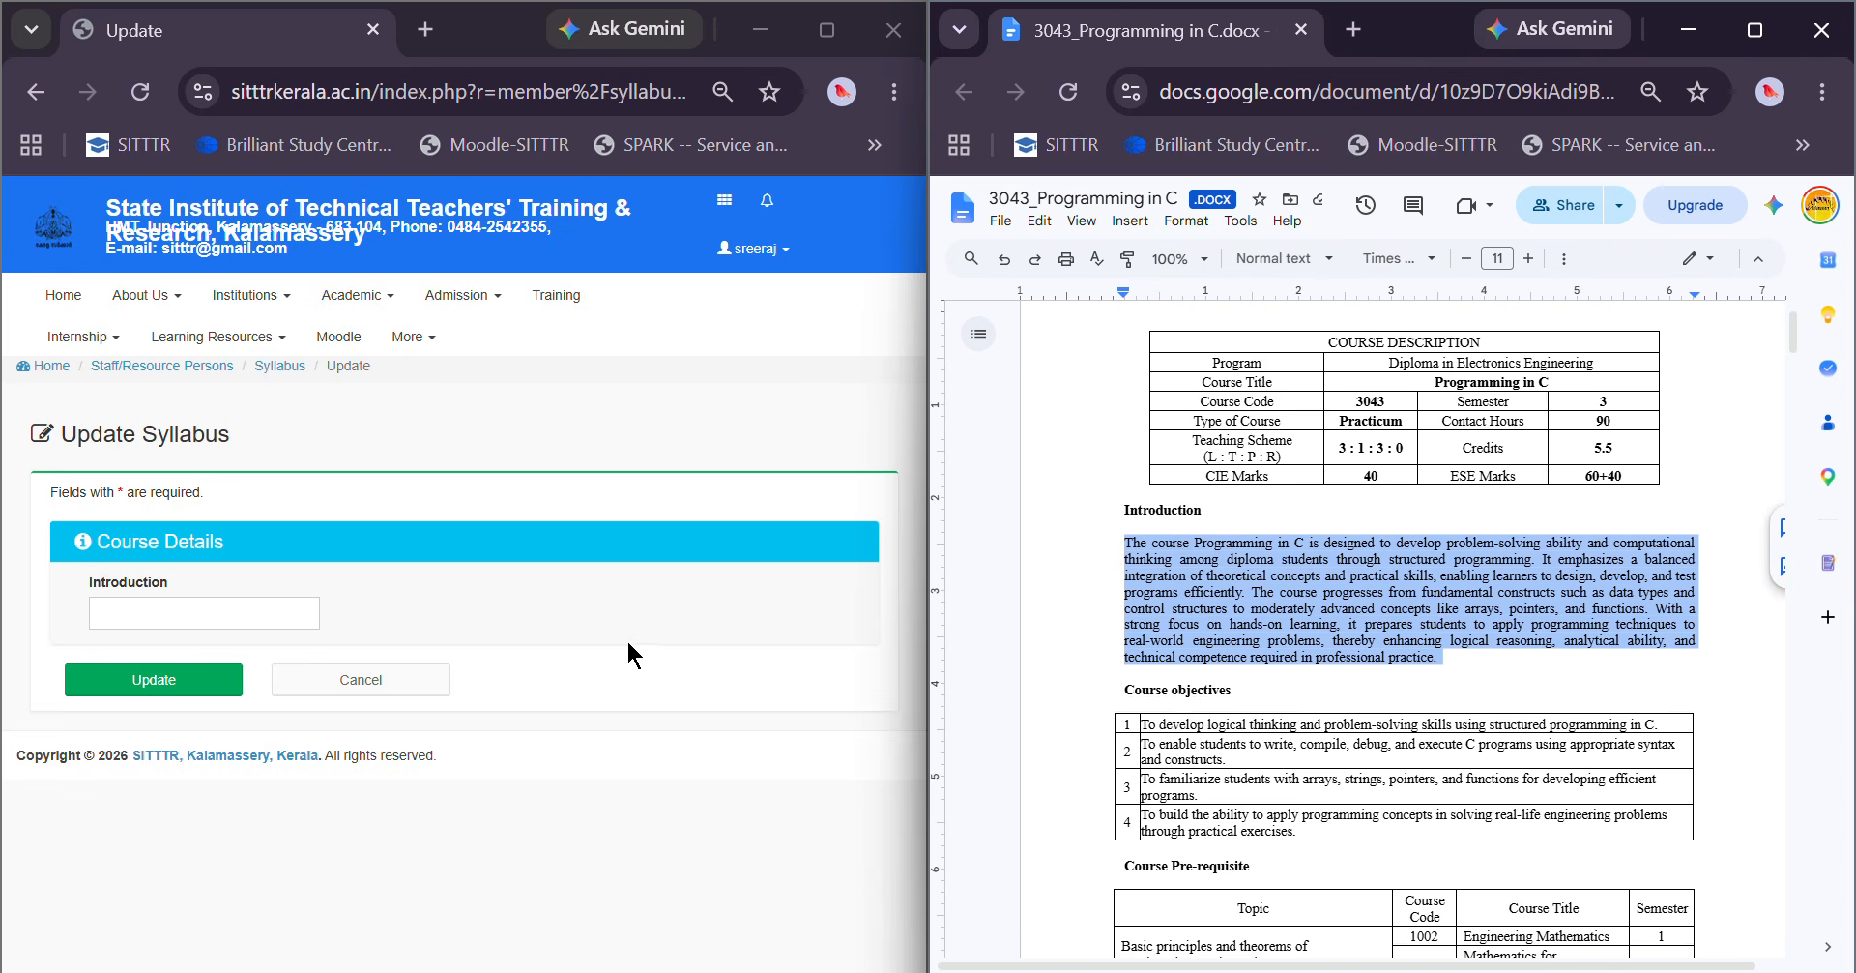
left_click(118, 625)
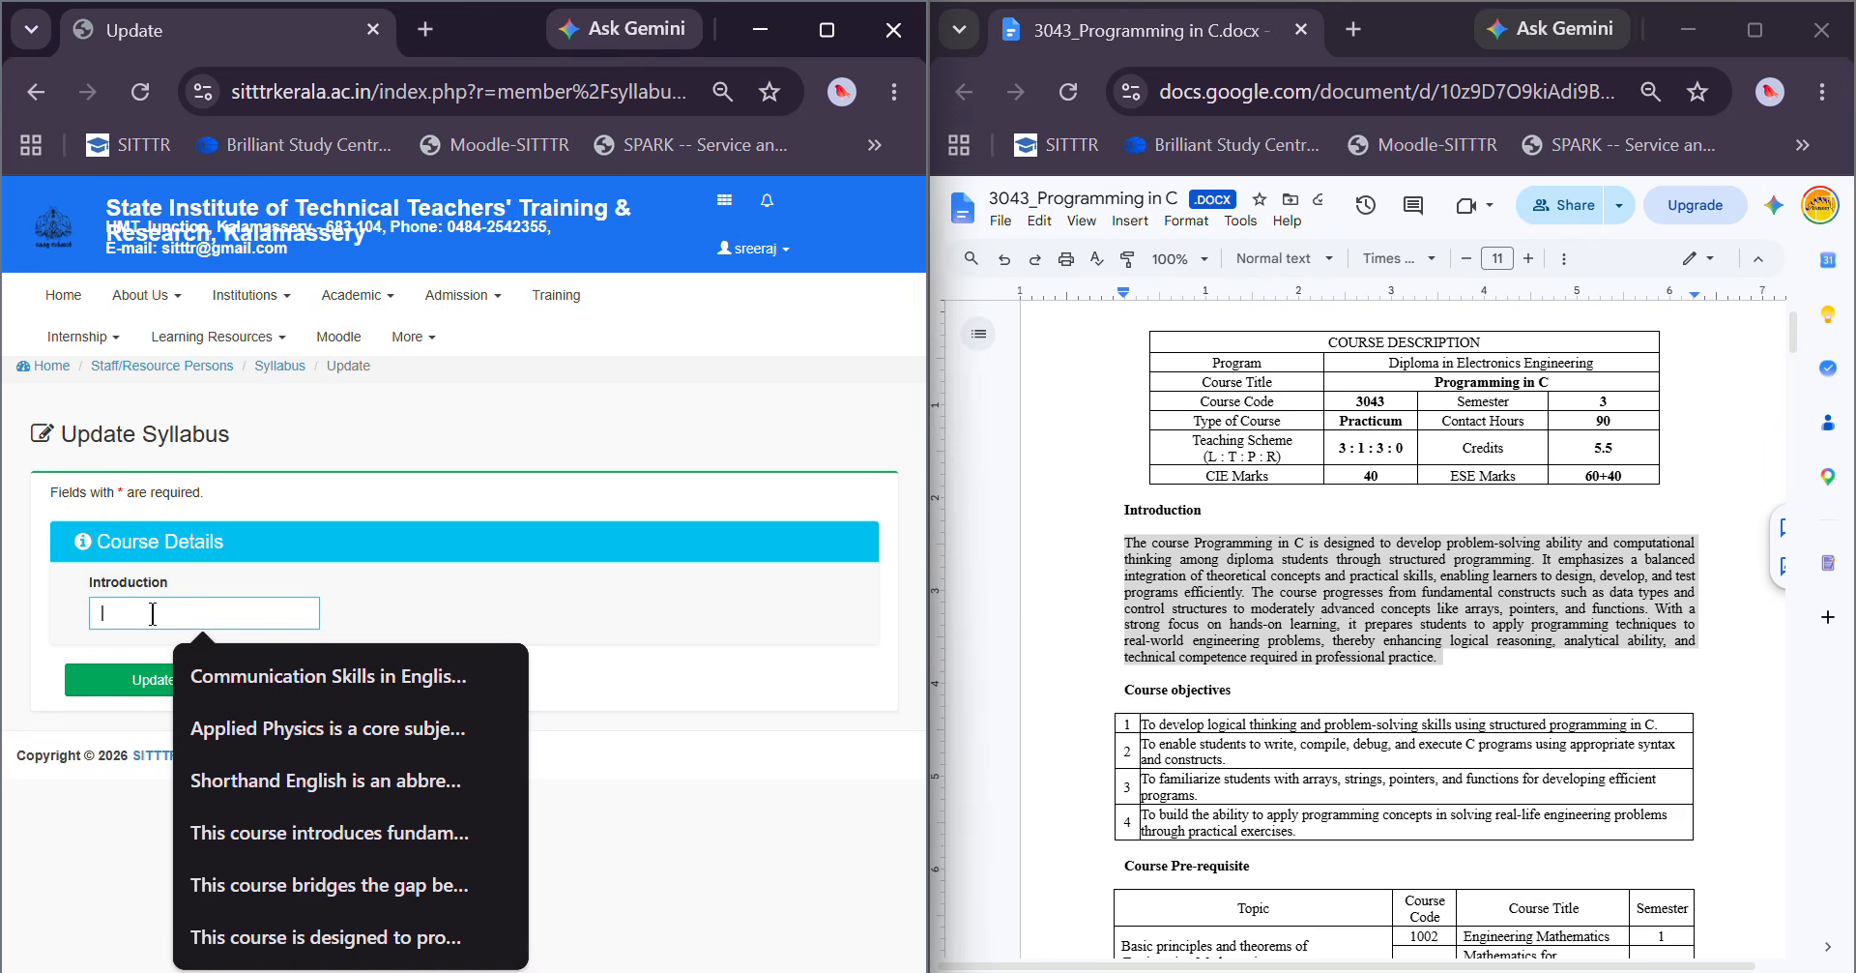
key("ctrl+v")
left_click(162, 689)
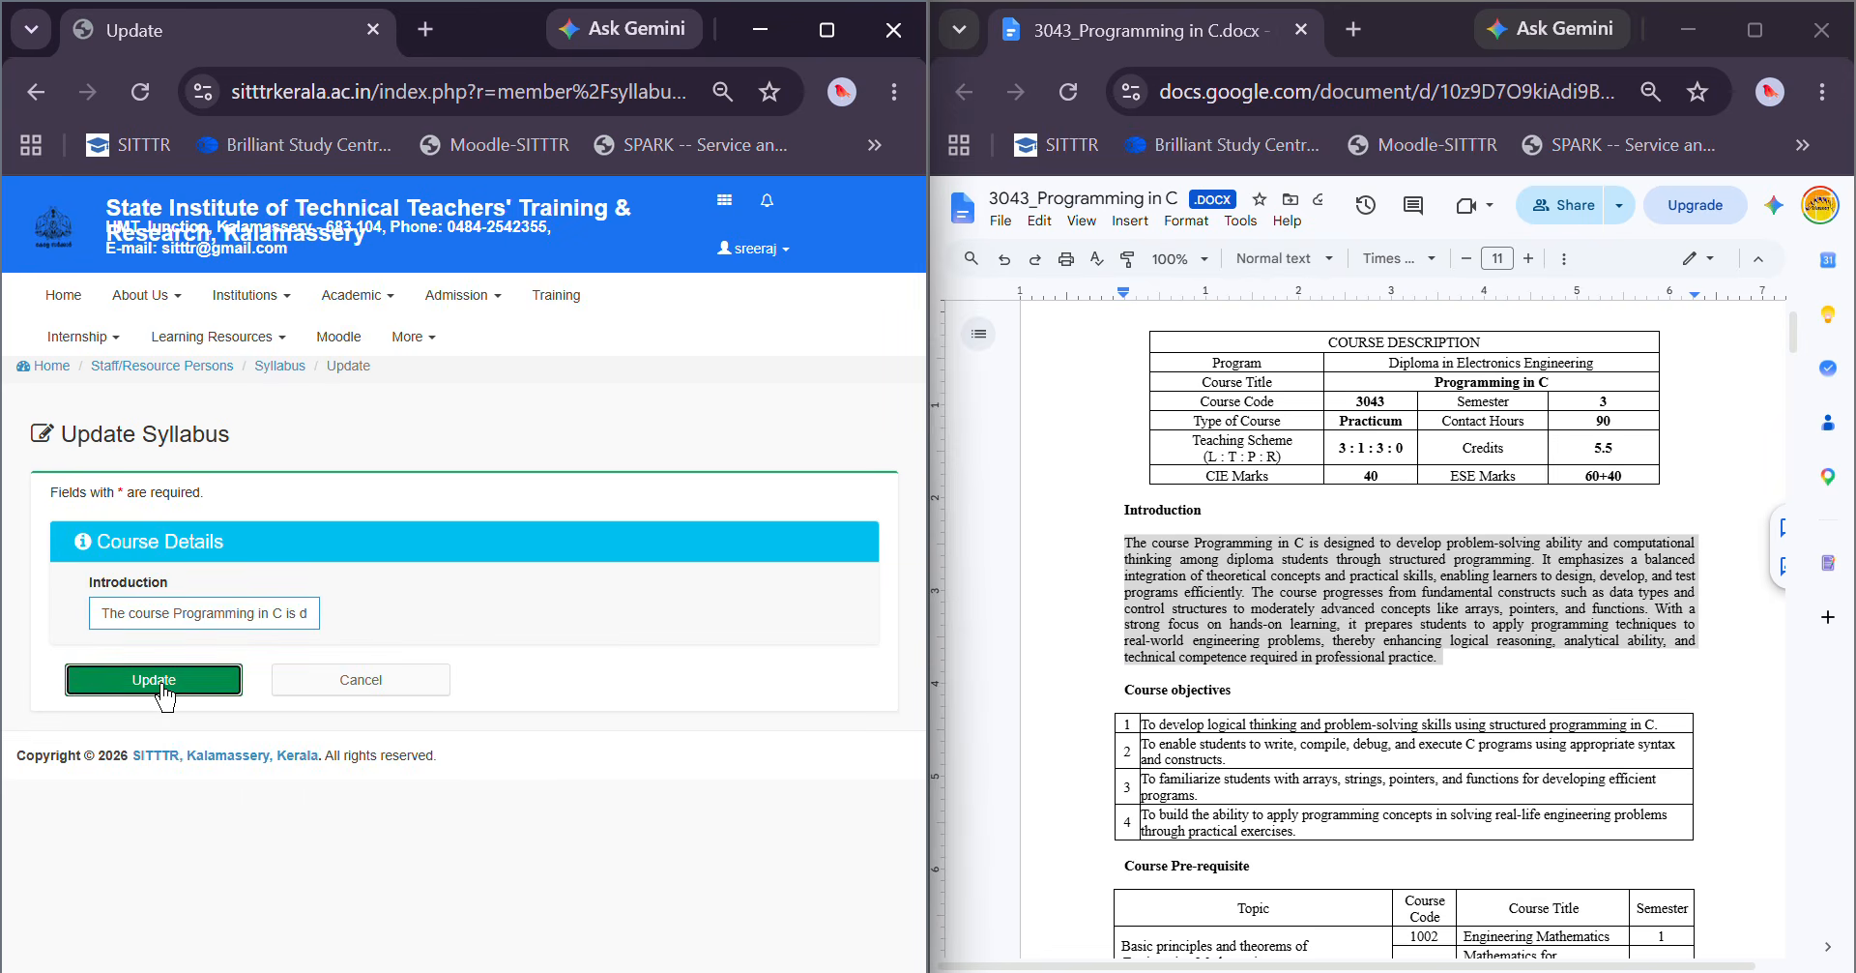
scroll(483, 779, "down", 3)
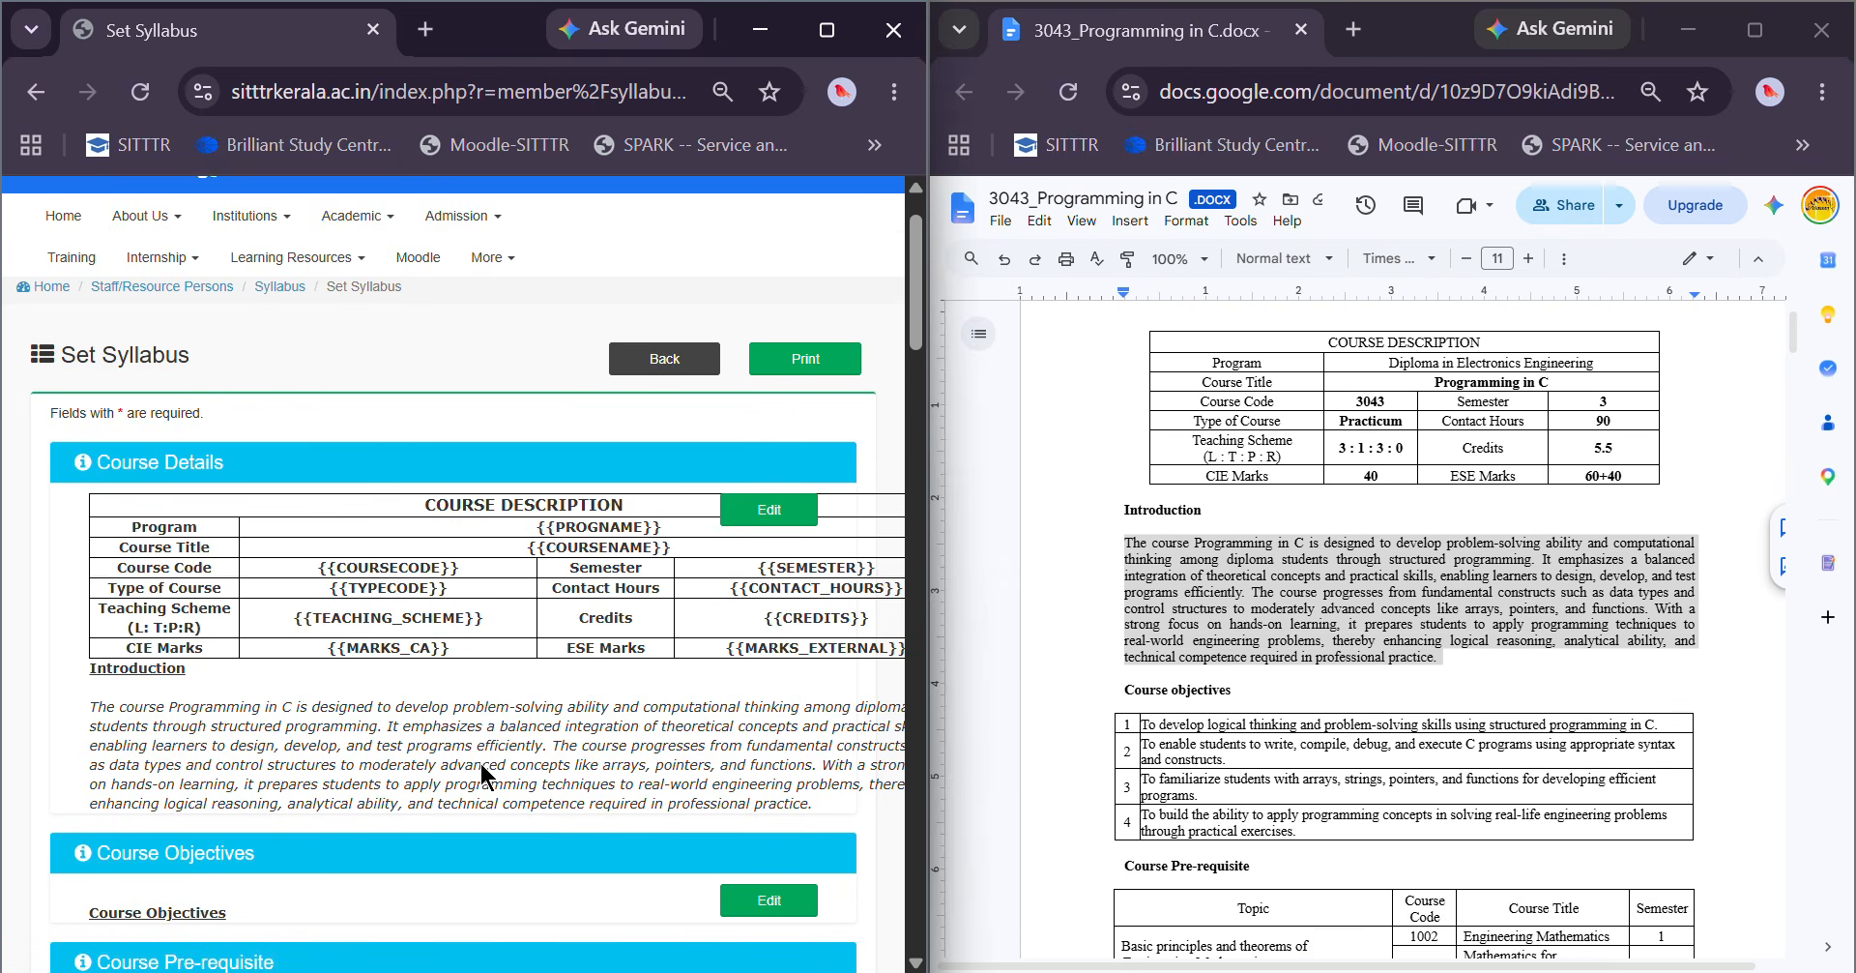
scroll(520, 681, "down", 2)
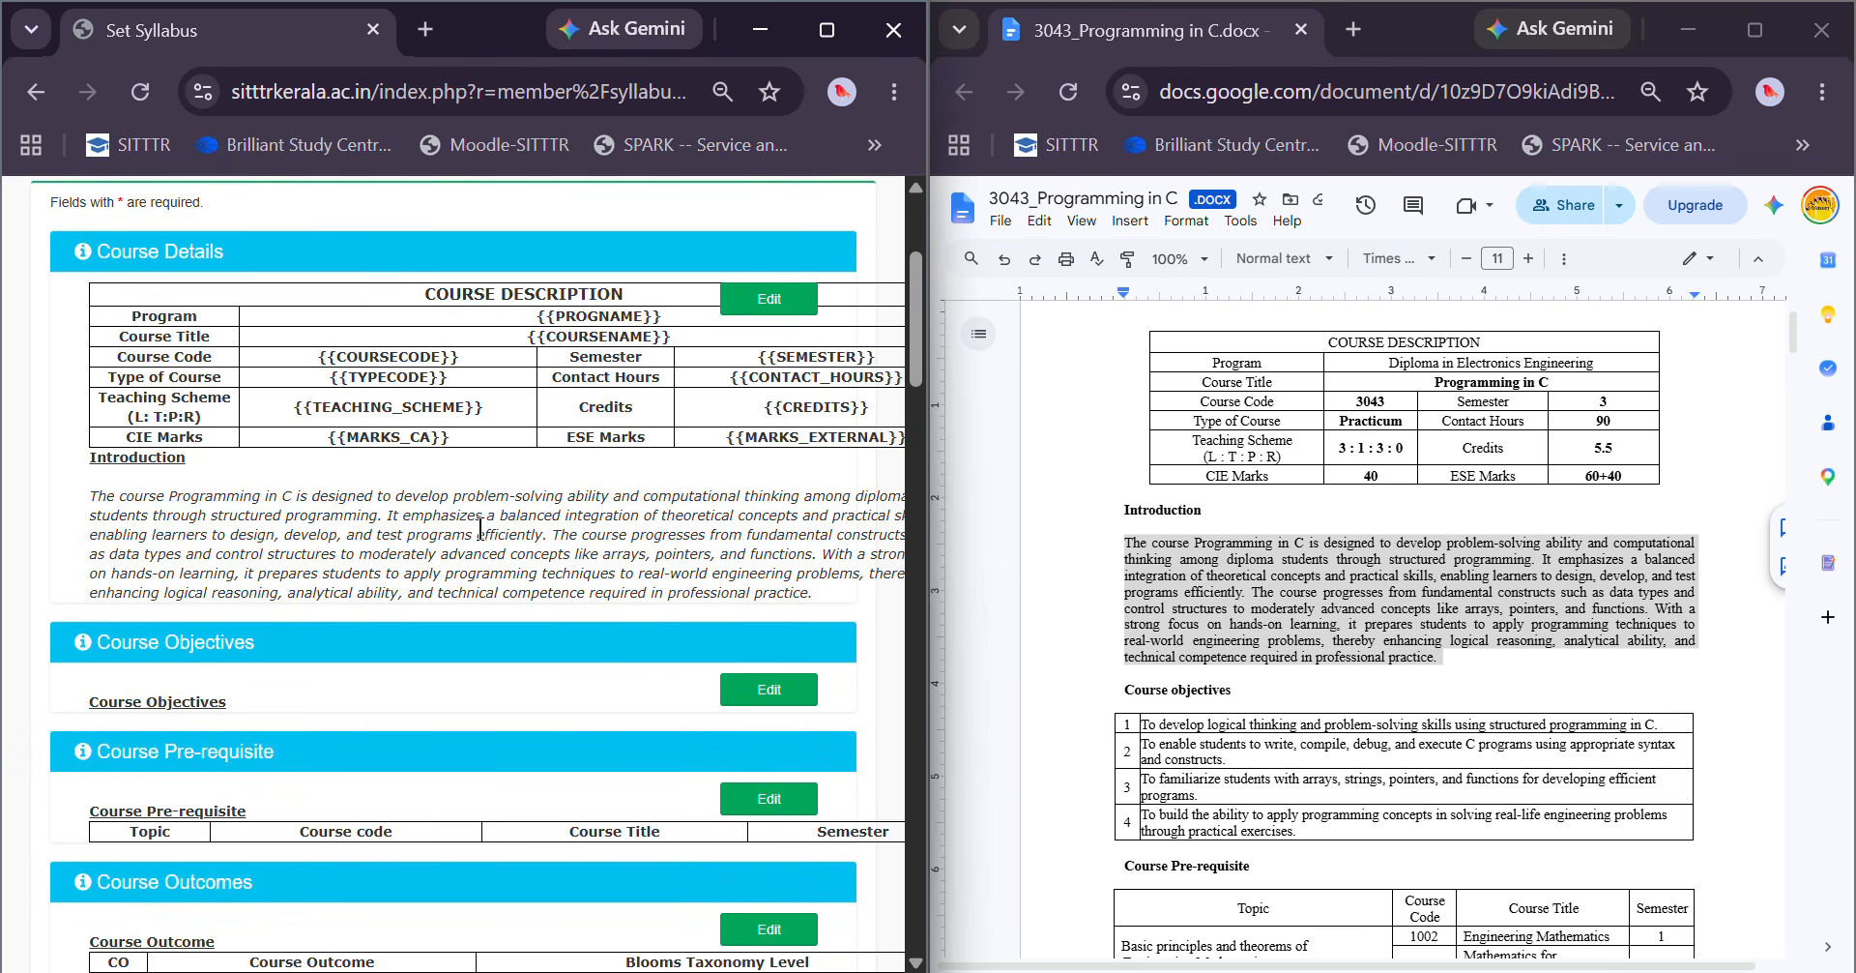
scroll(557, 588, "down", 2)
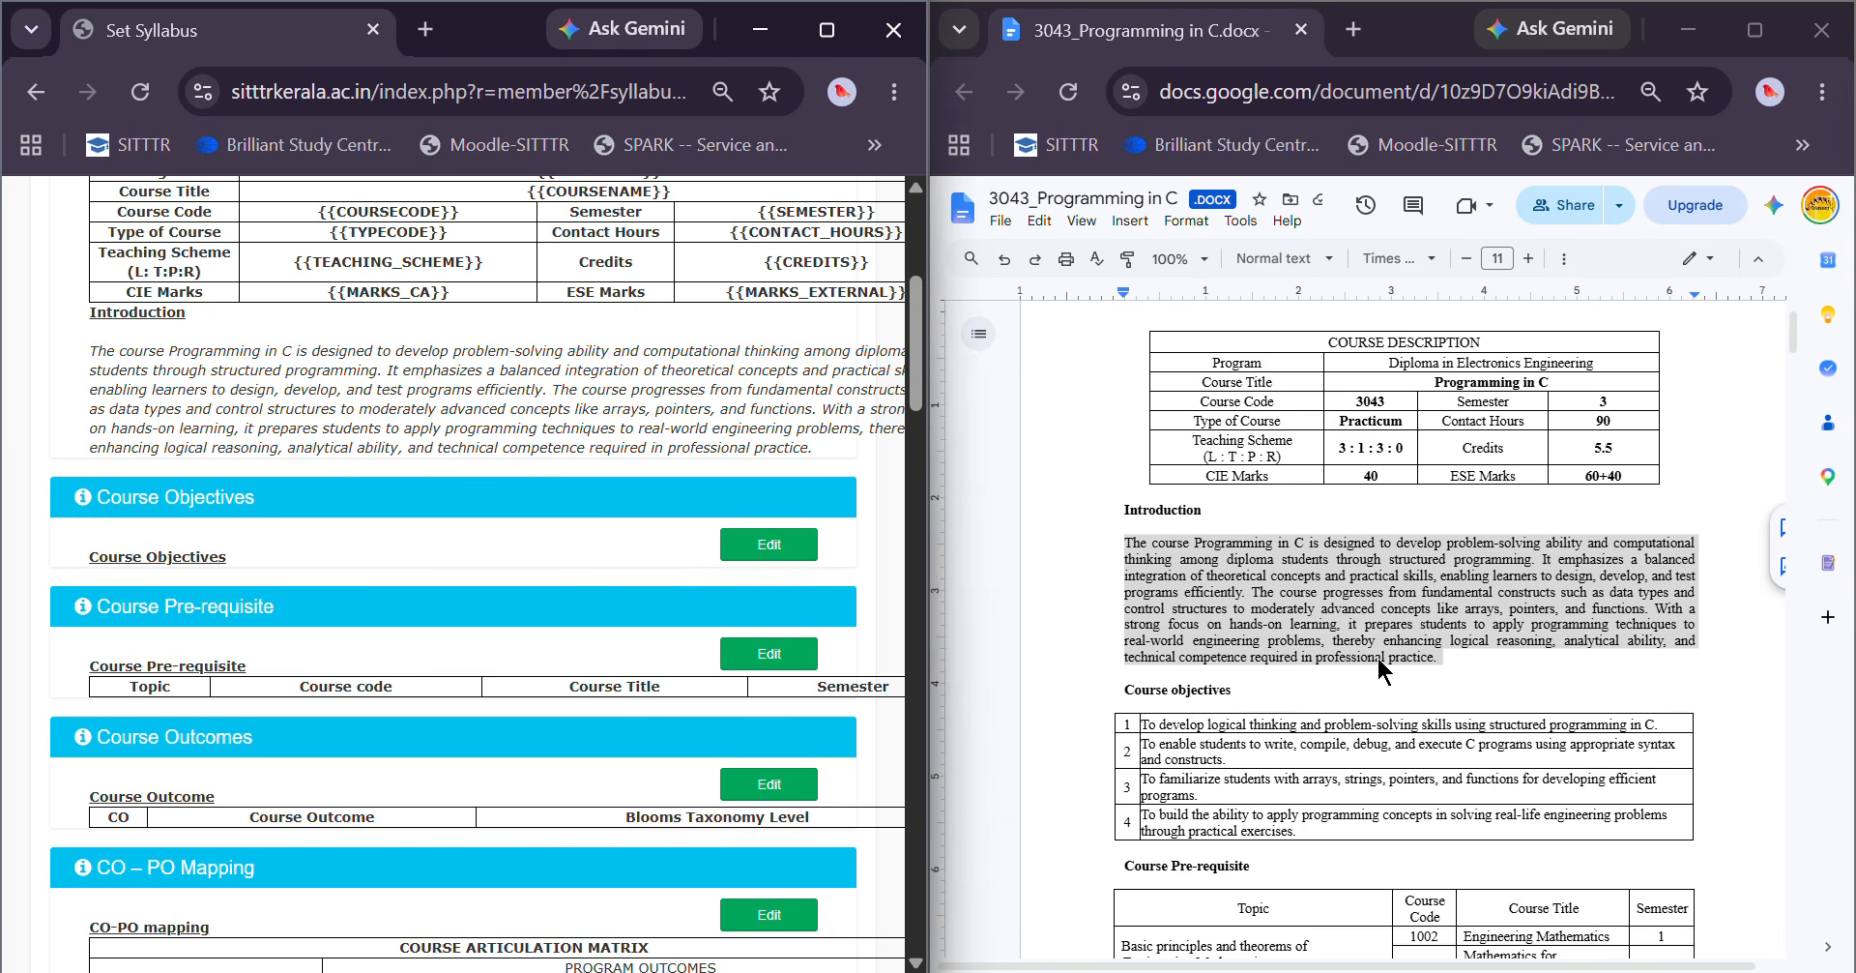
scroll(1226, 686, "down", 3)
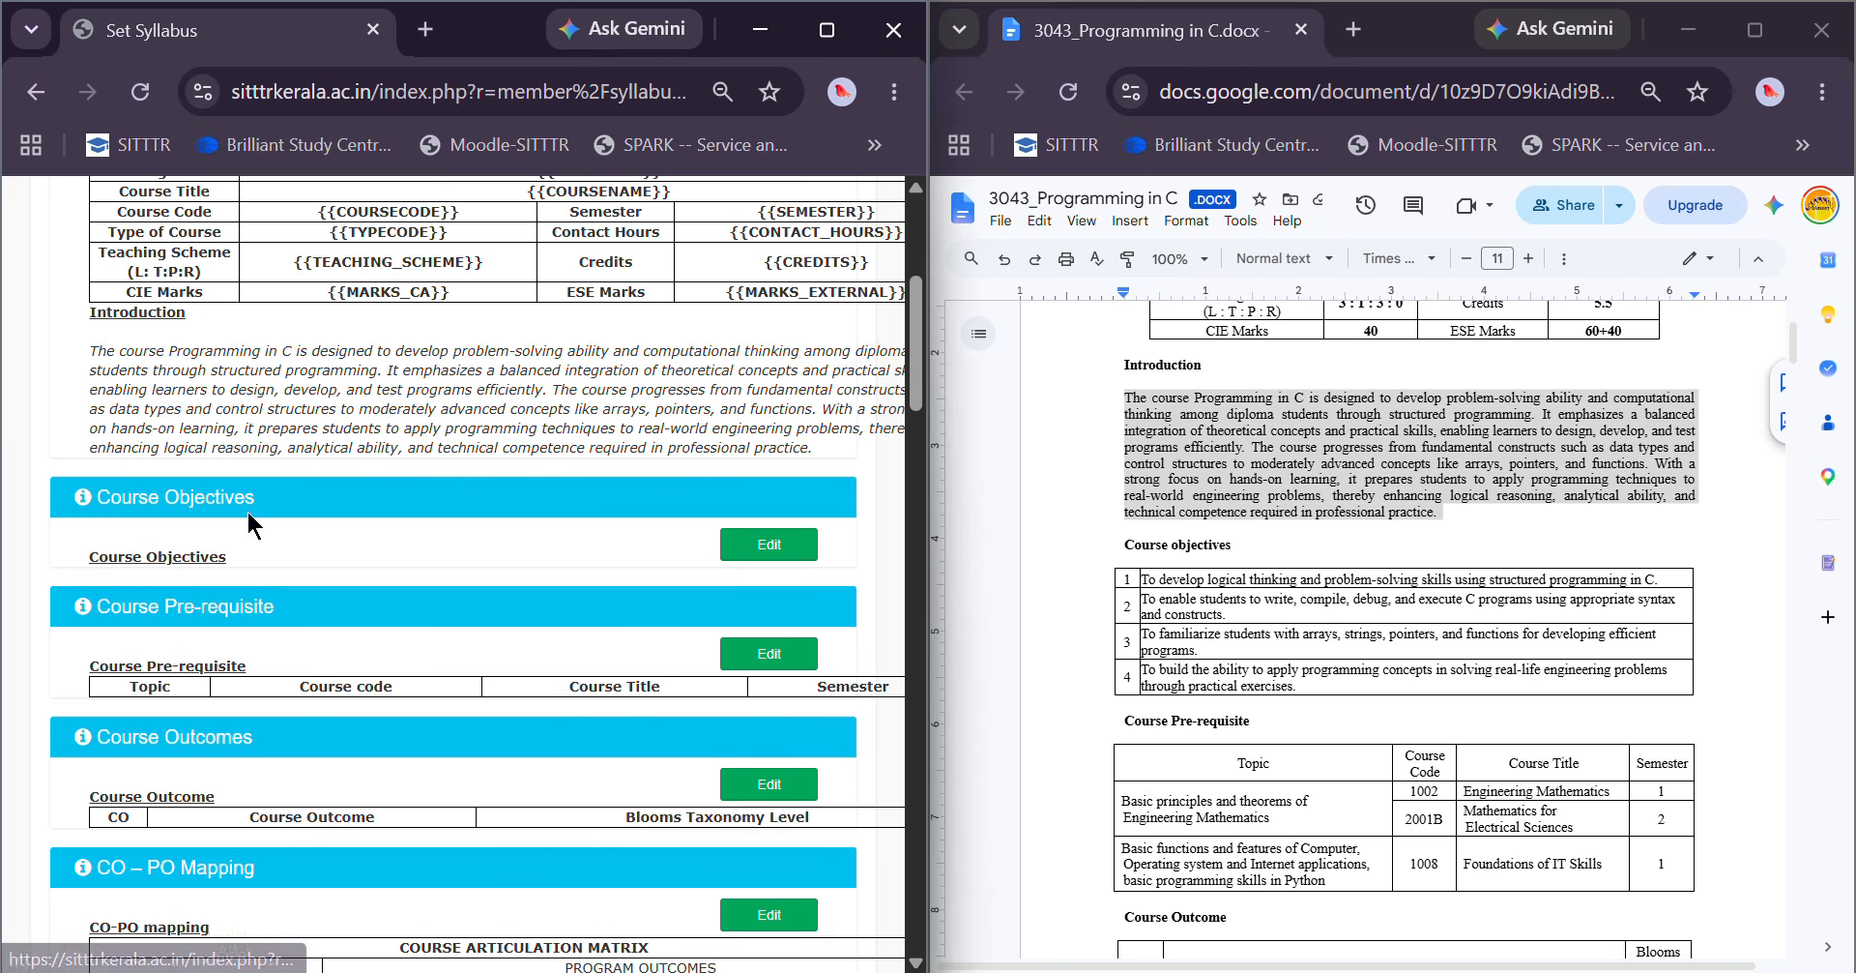
Open Course Objectives for editing and add four empty objective rows
left_click(791, 547)
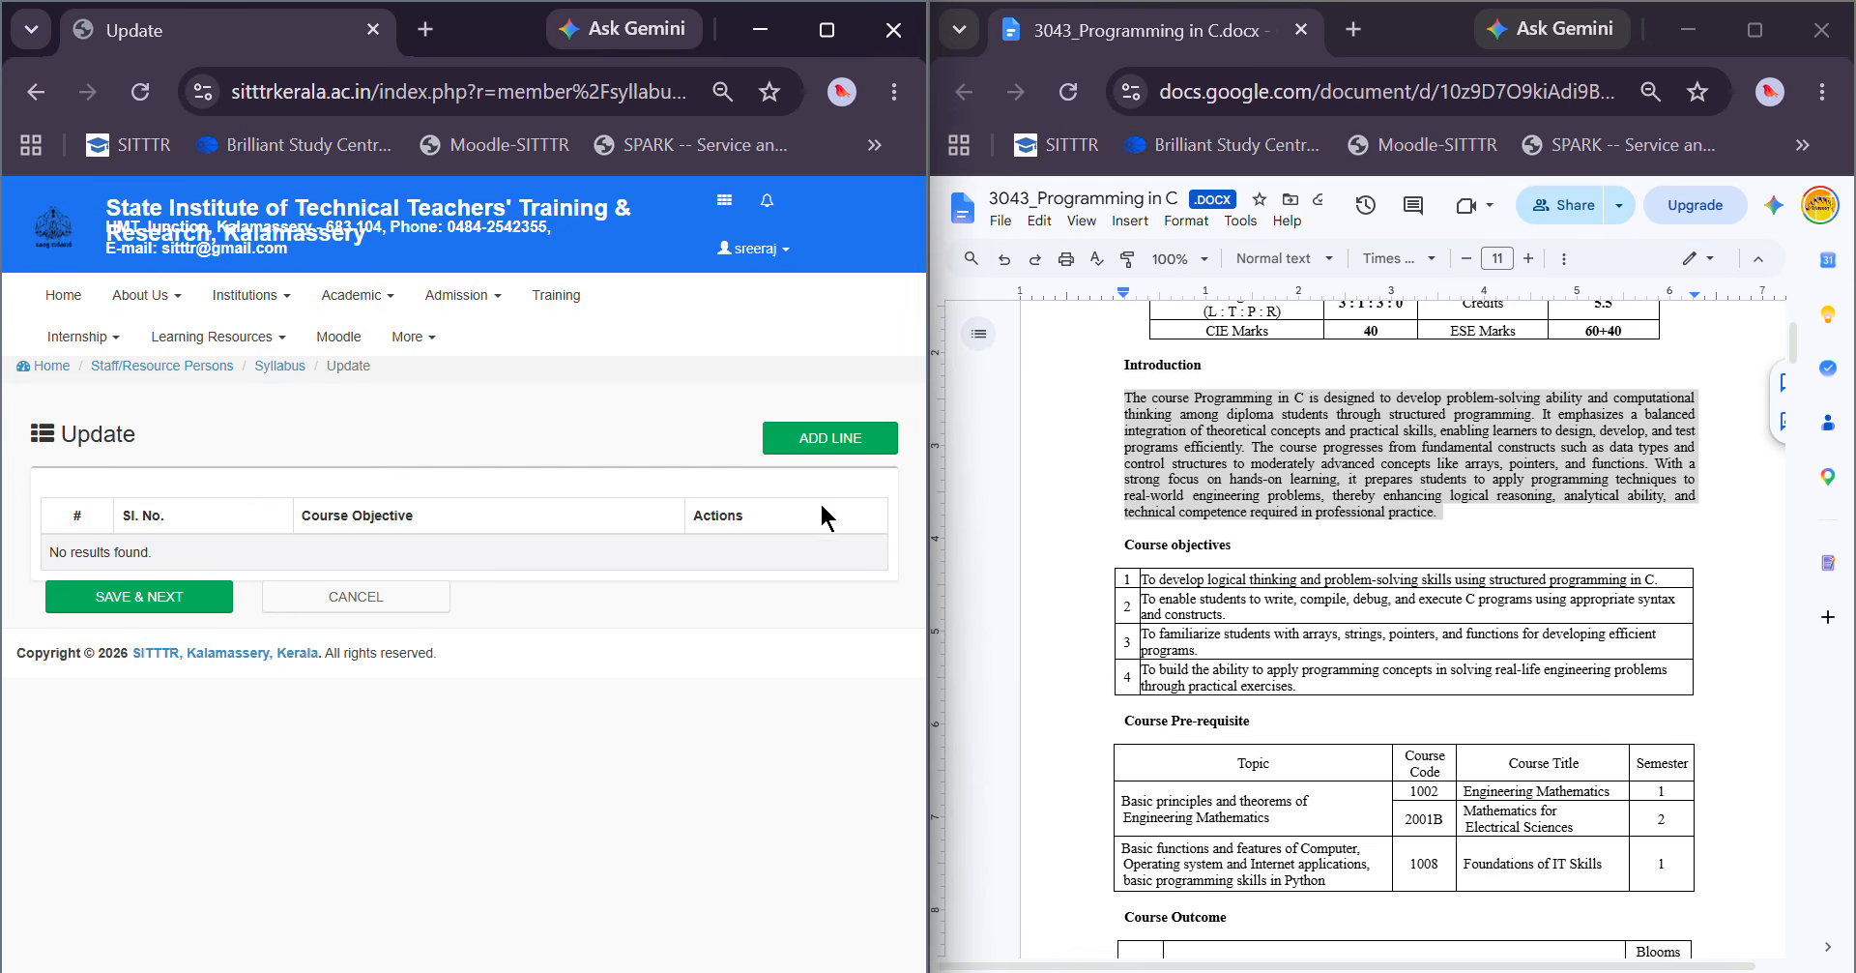
left_click(824, 440)
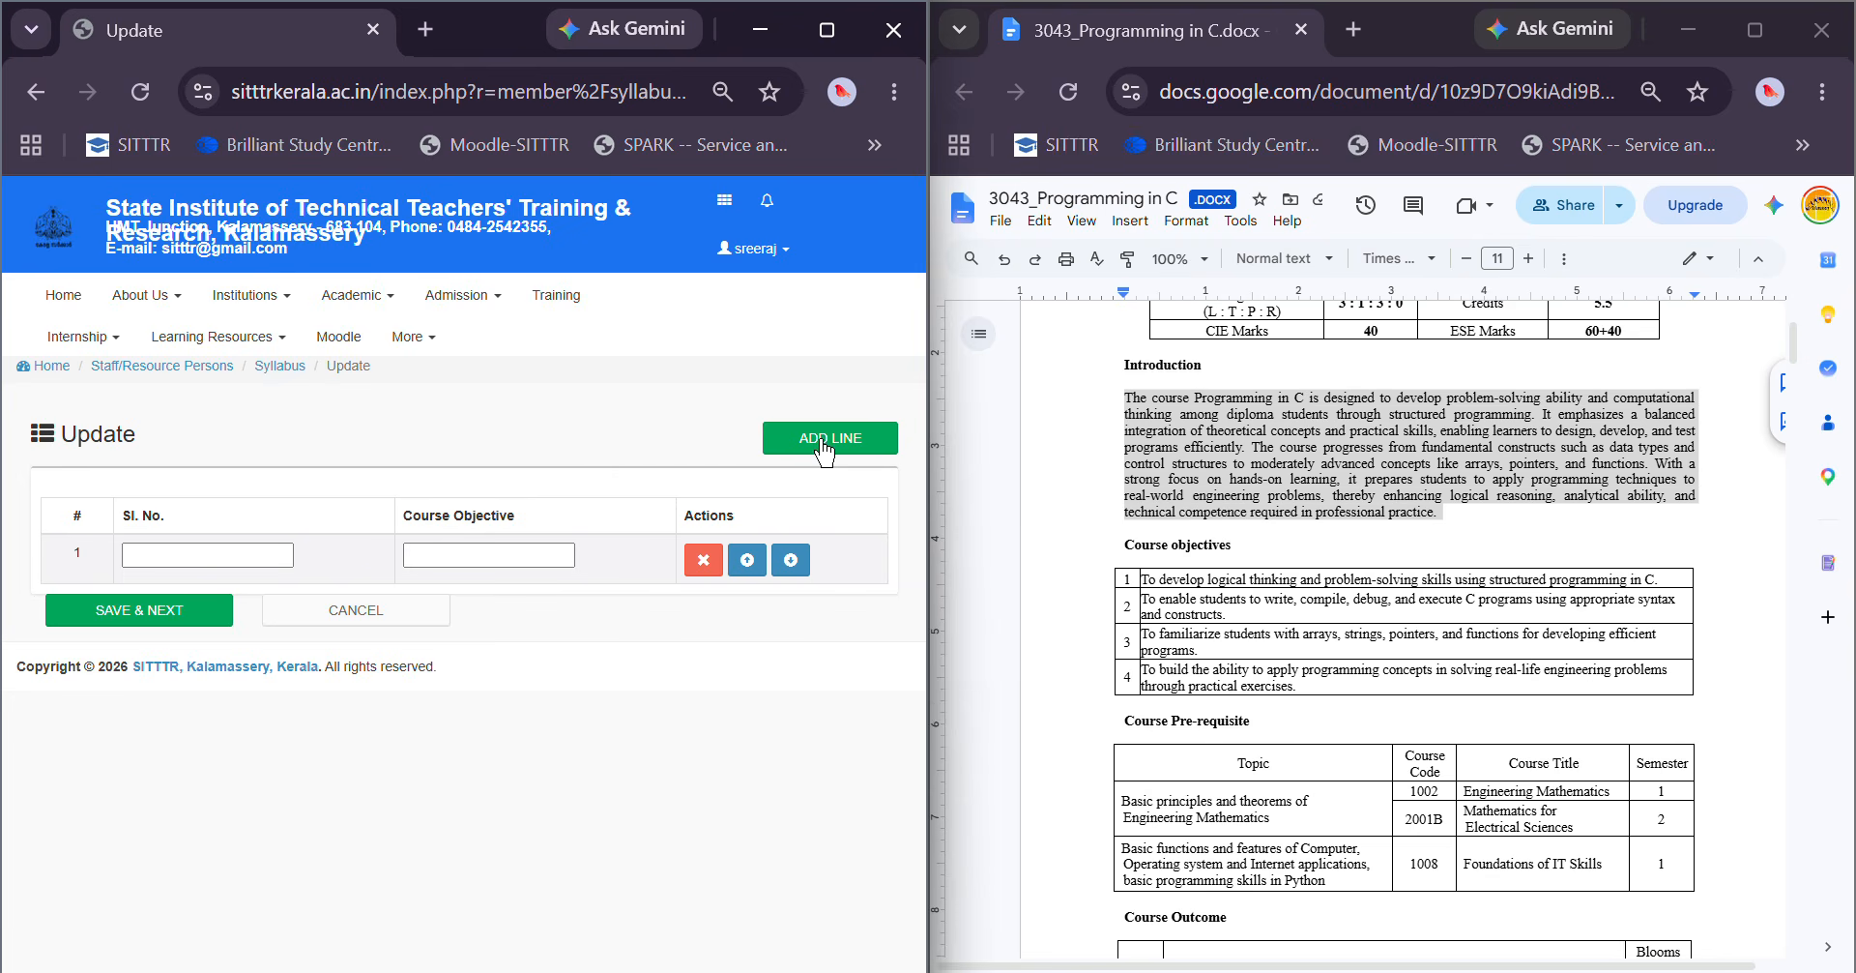
left_click(824, 440)
left_click(823, 443)
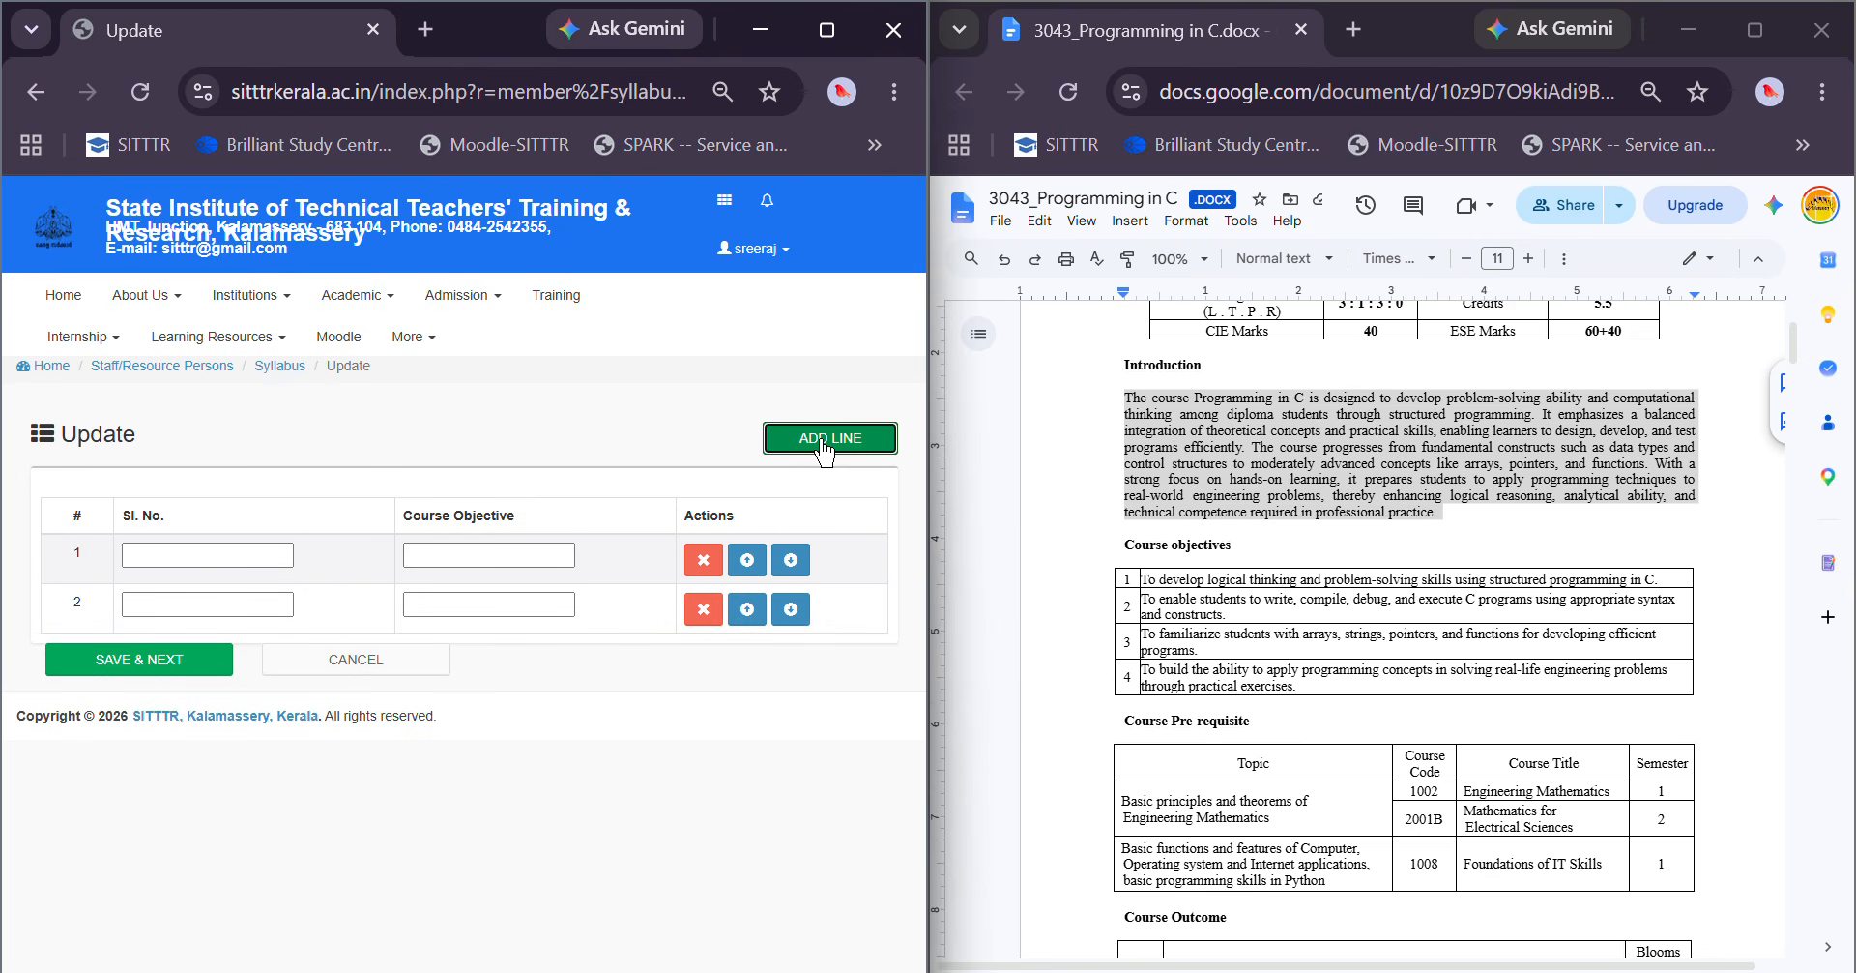
left_click(825, 441)
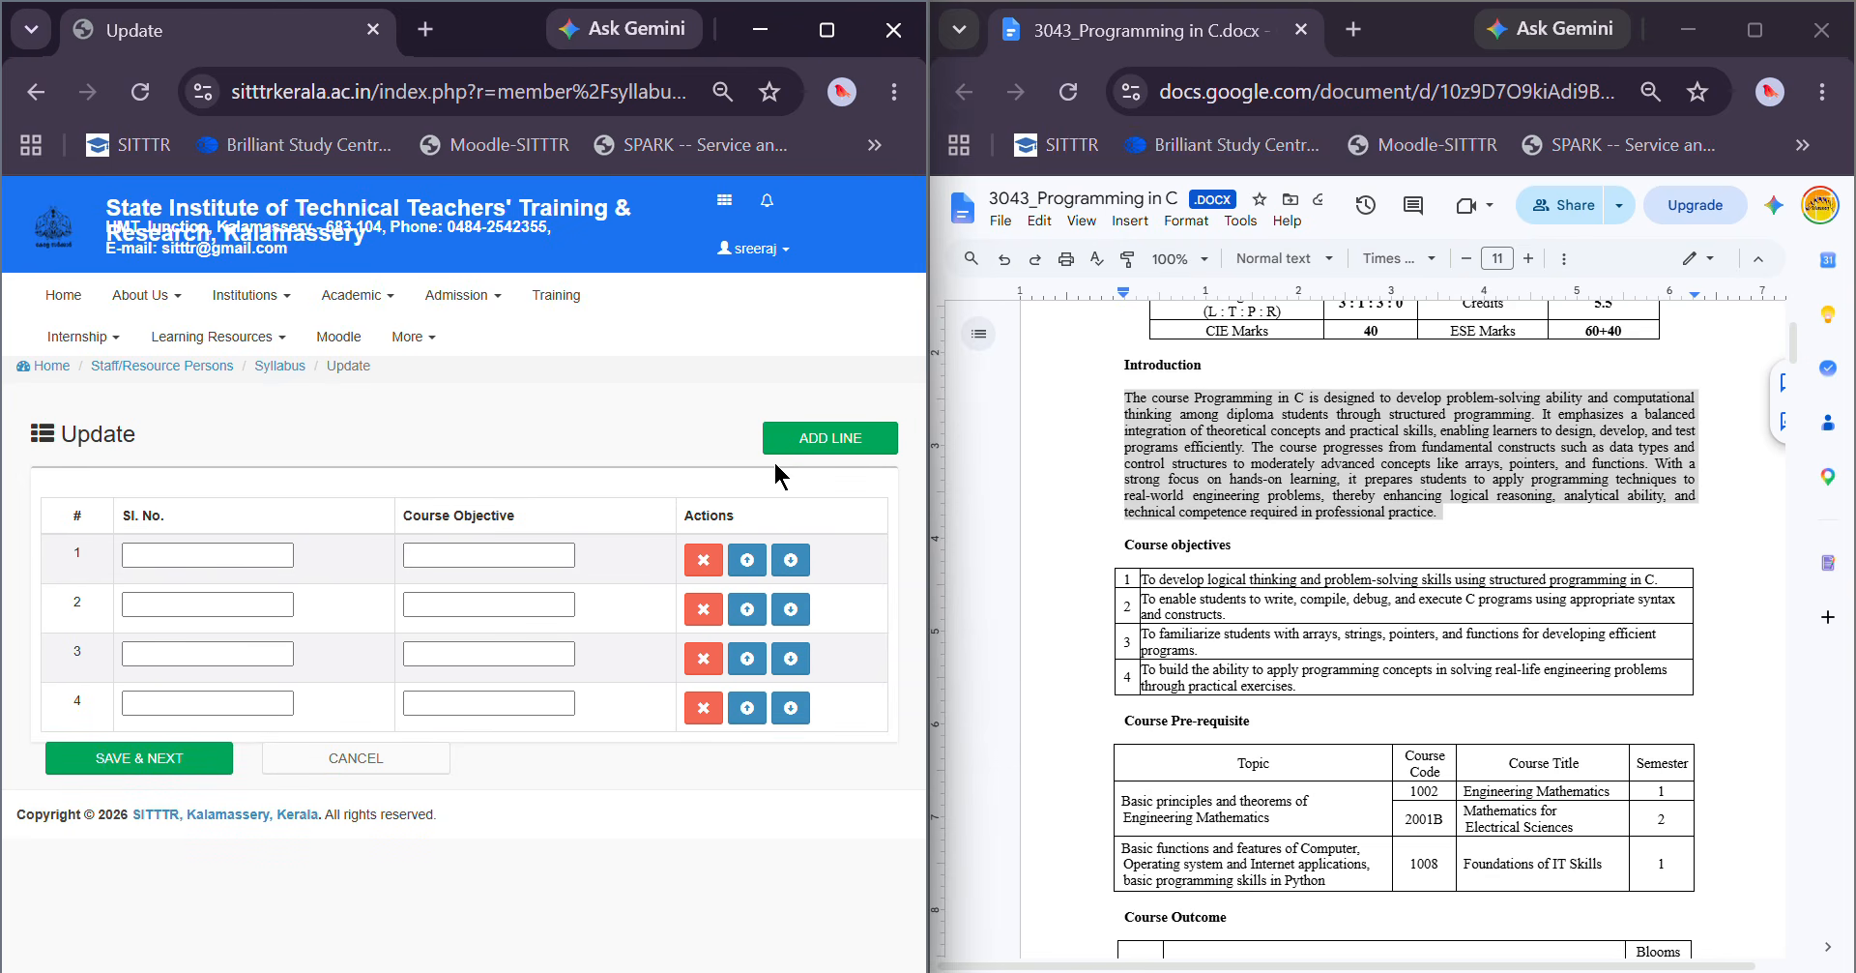
Fill rows 1 and 2 with the first two objectives copied from the document, numbered 1 and 2
left_click(177, 557)
left_click(203, 554)
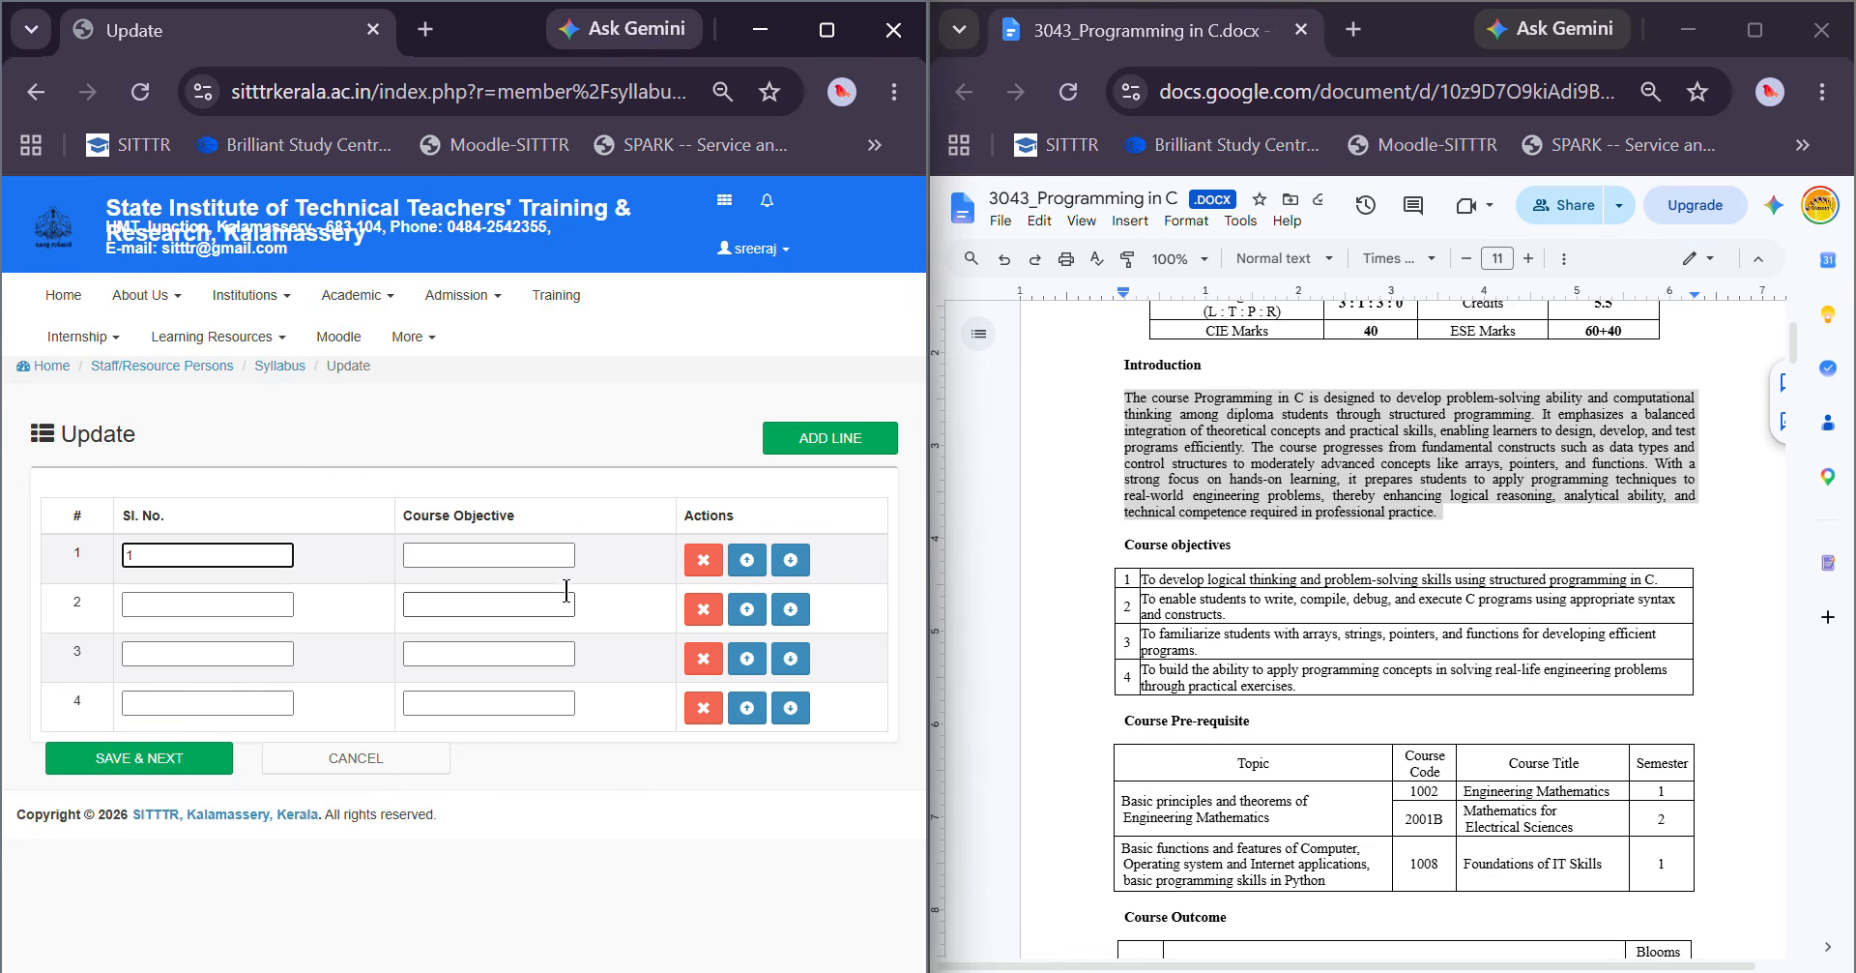
triple_click(1238, 580)
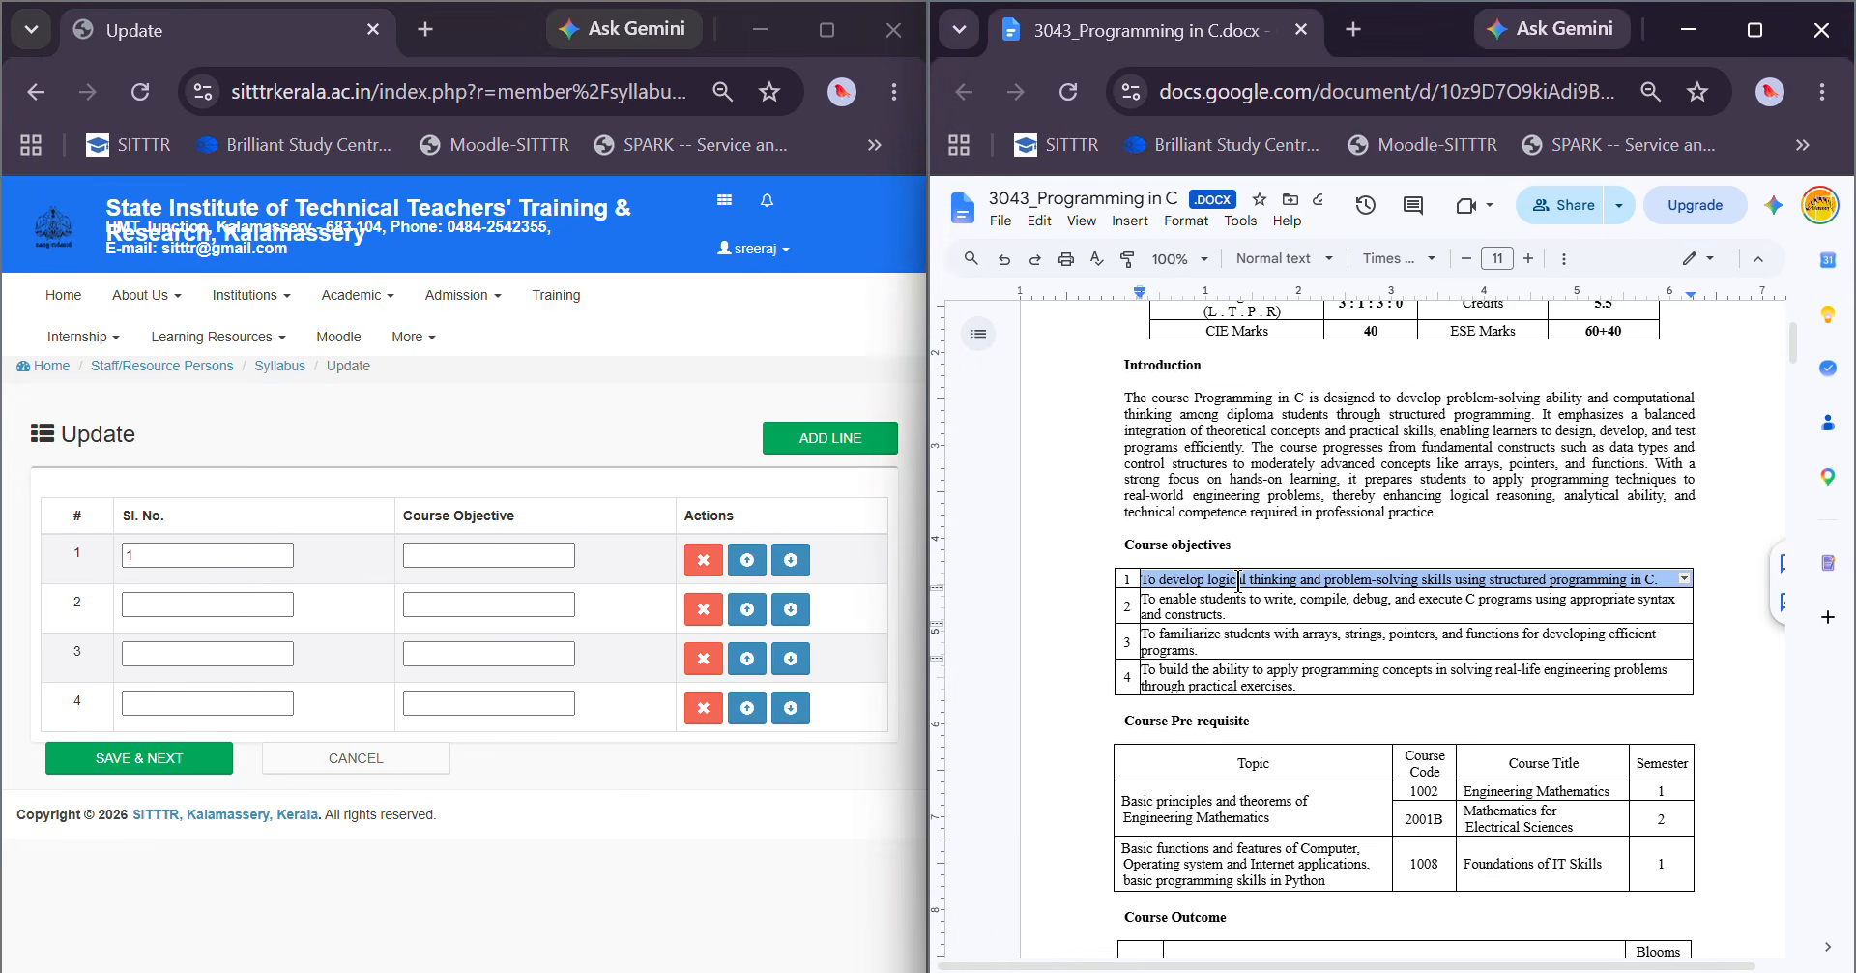
key("ctrl+c")
left_click(519, 561)
key("ctrl+v")
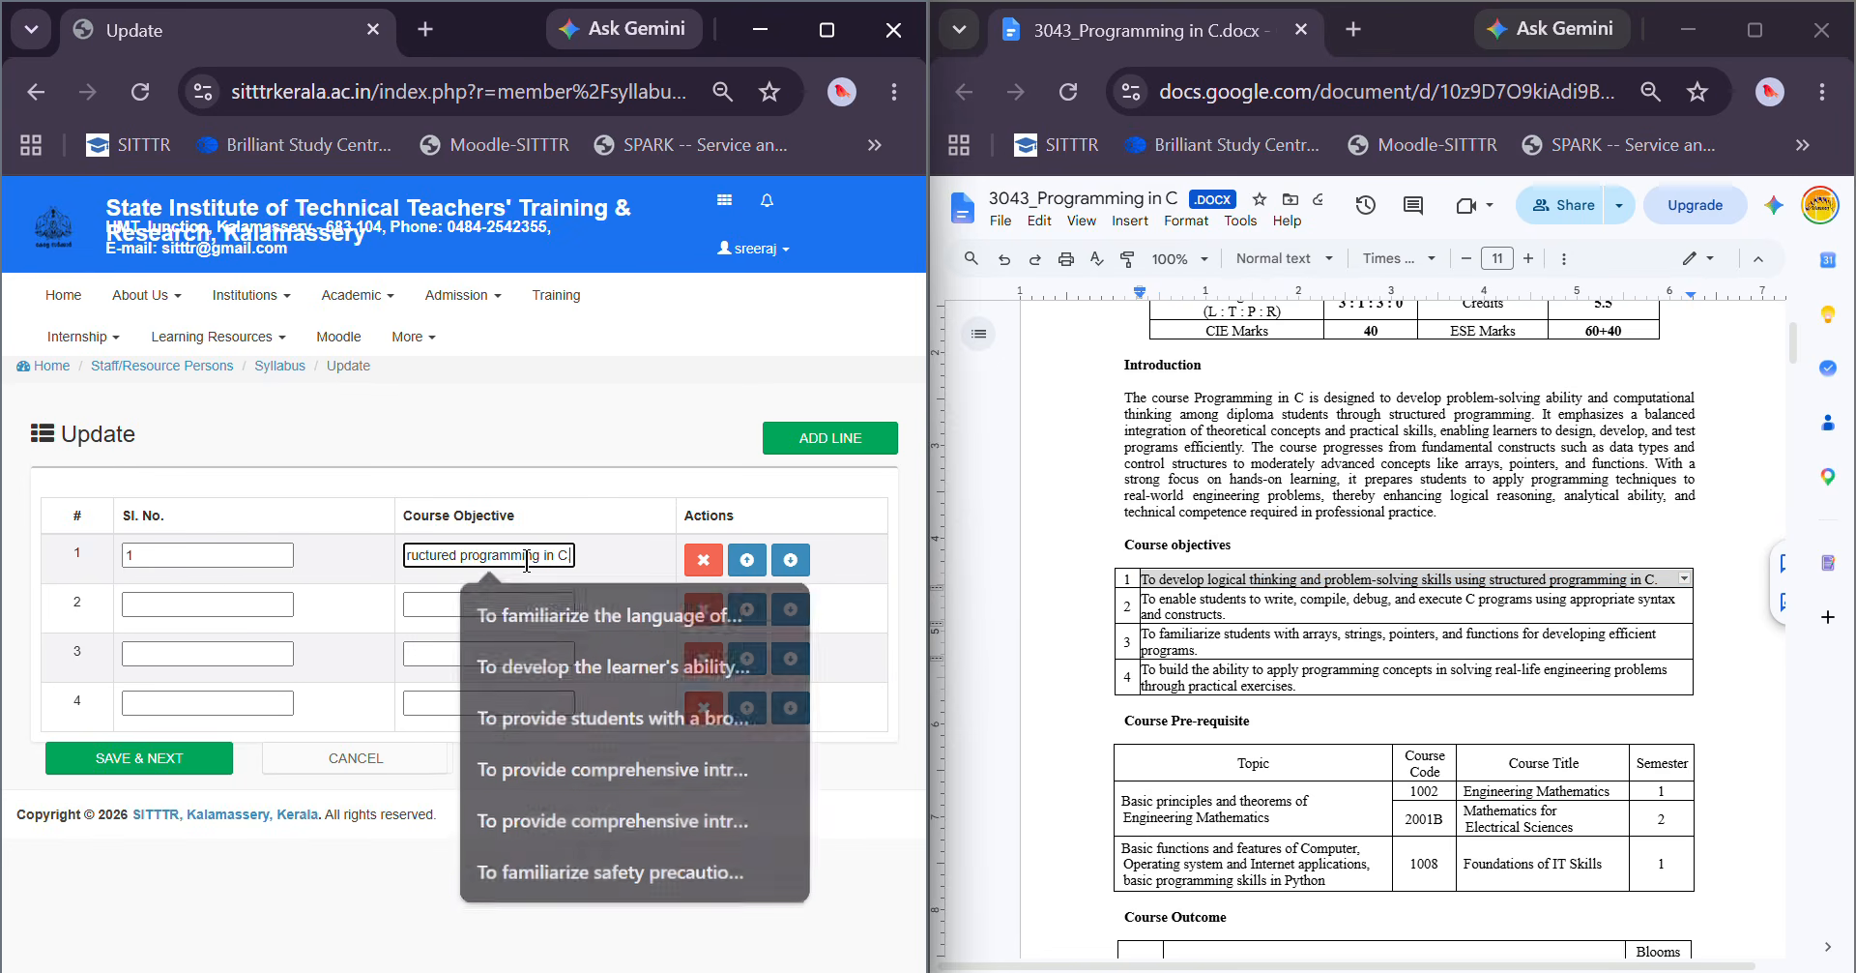
left_click(182, 602)
type("2")
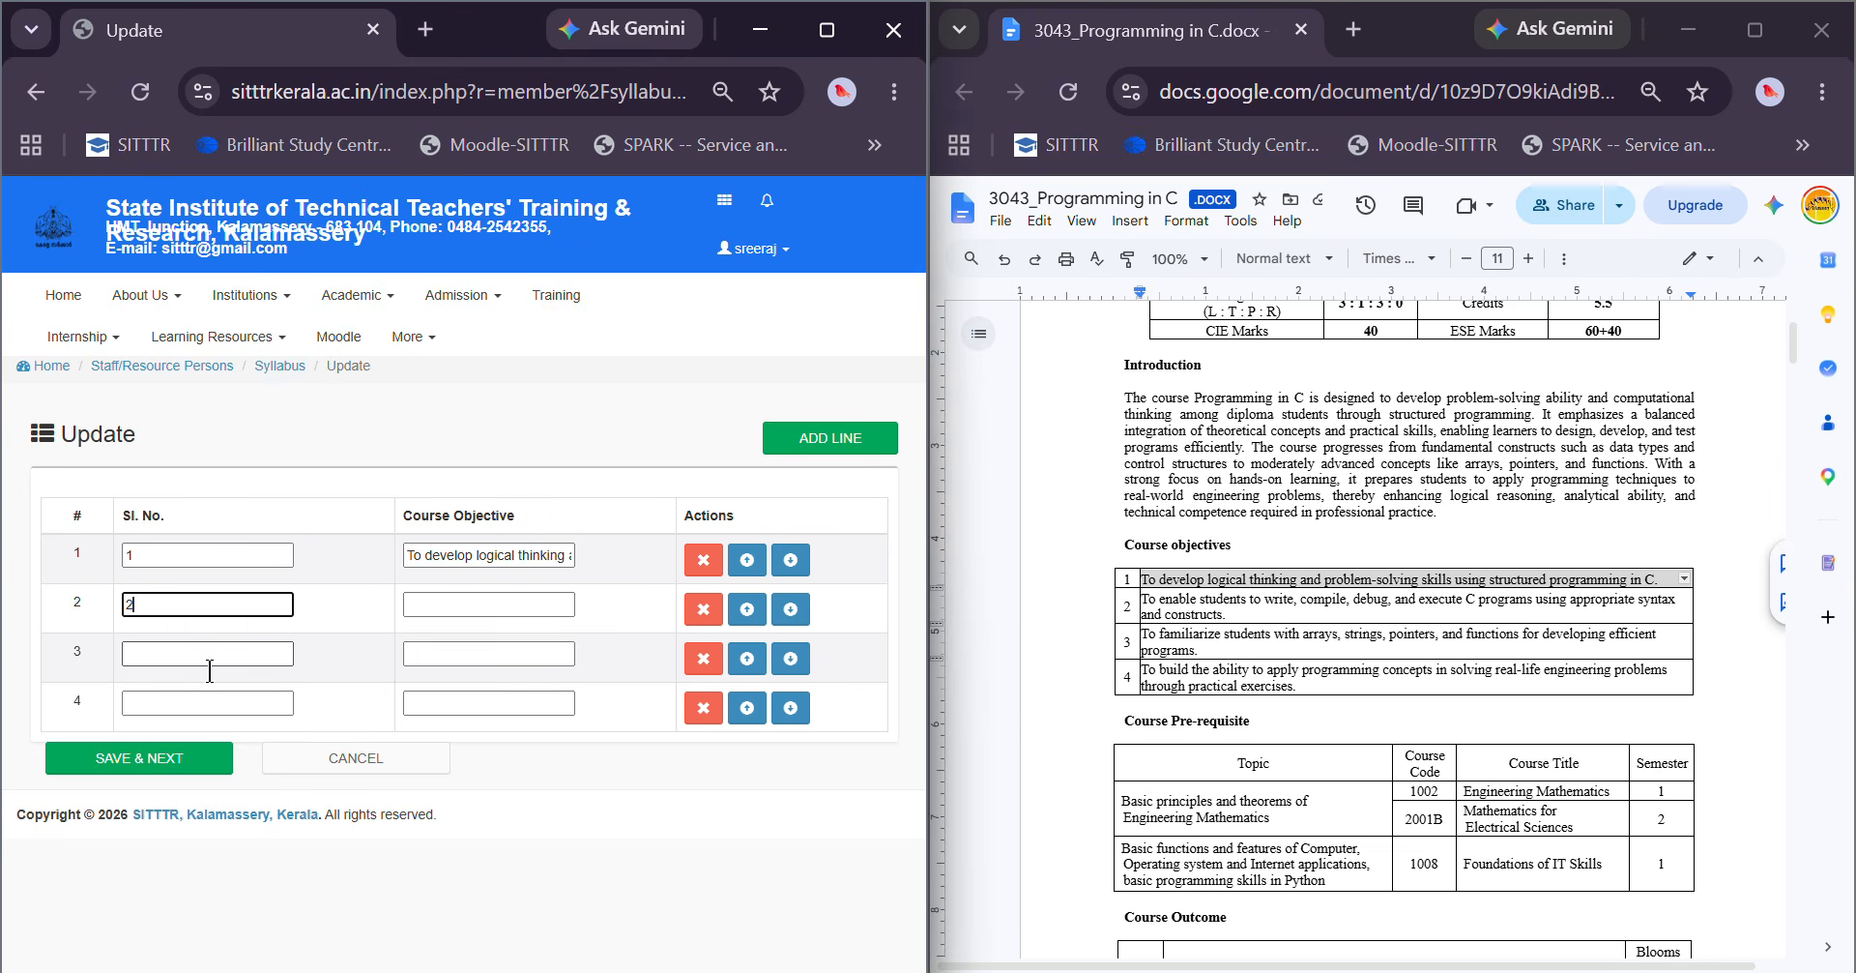
triple_click(1248, 605)
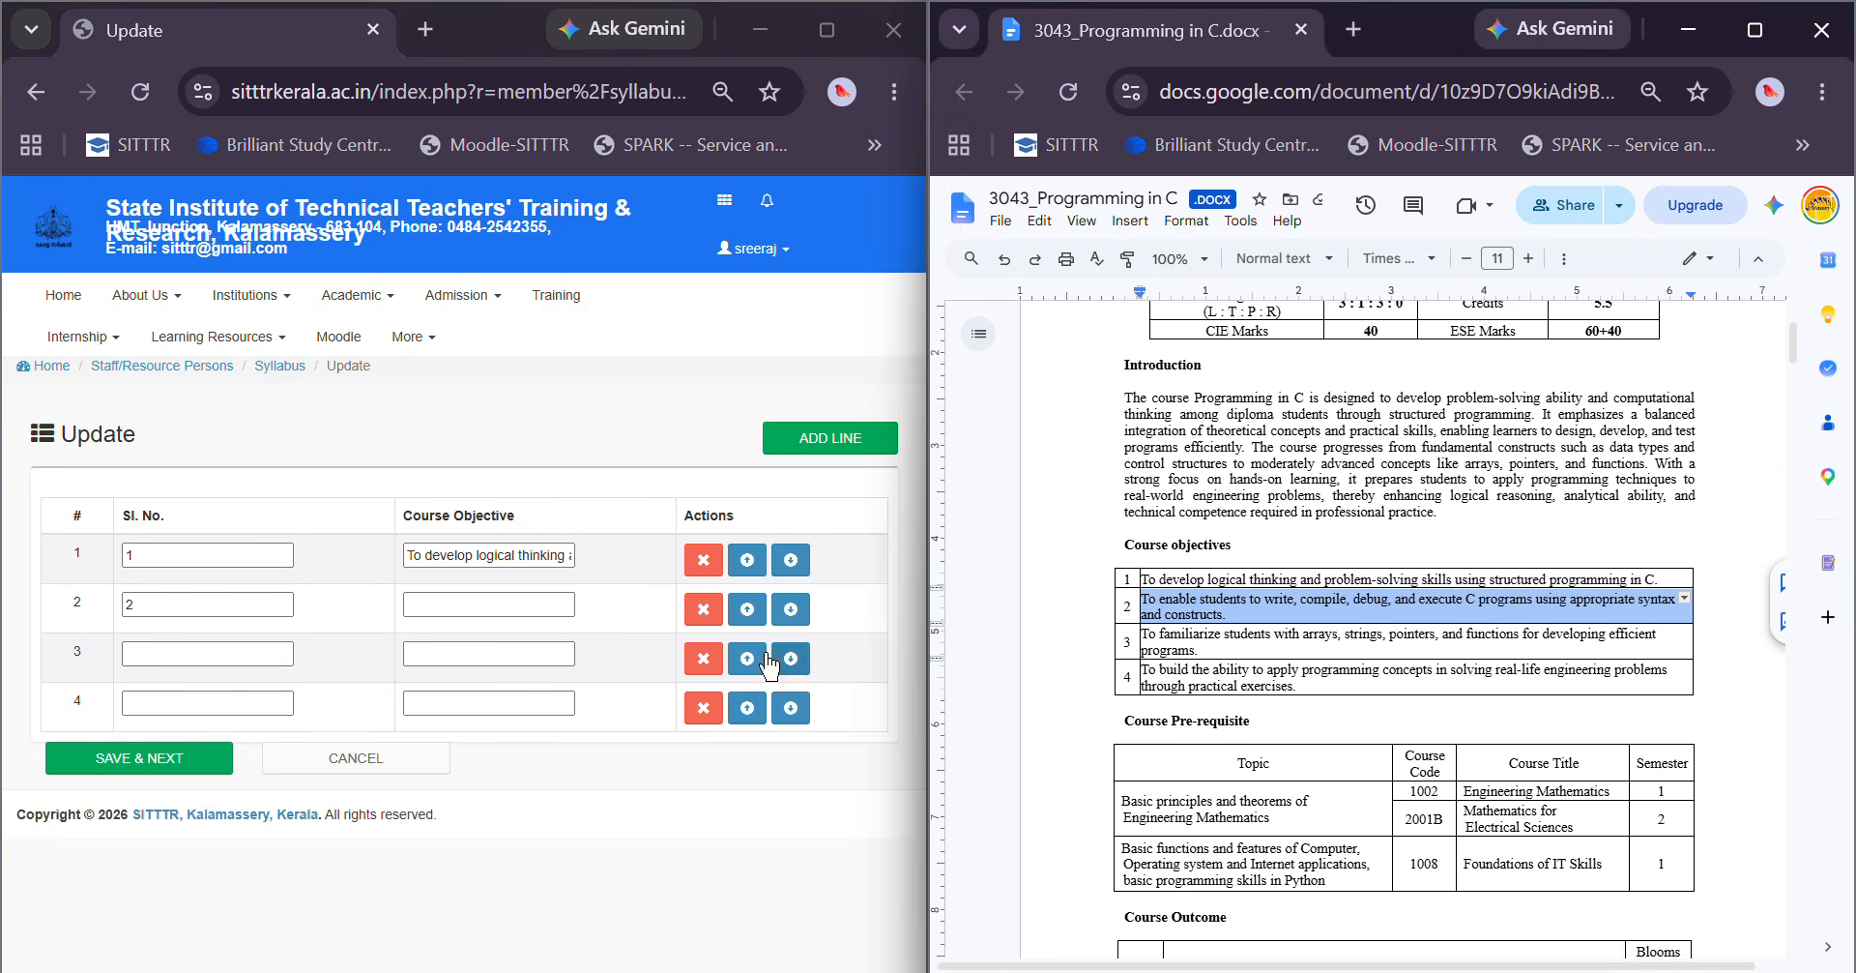
key("ctrl+c")
left_click(512, 605)
key("ctrl+v")
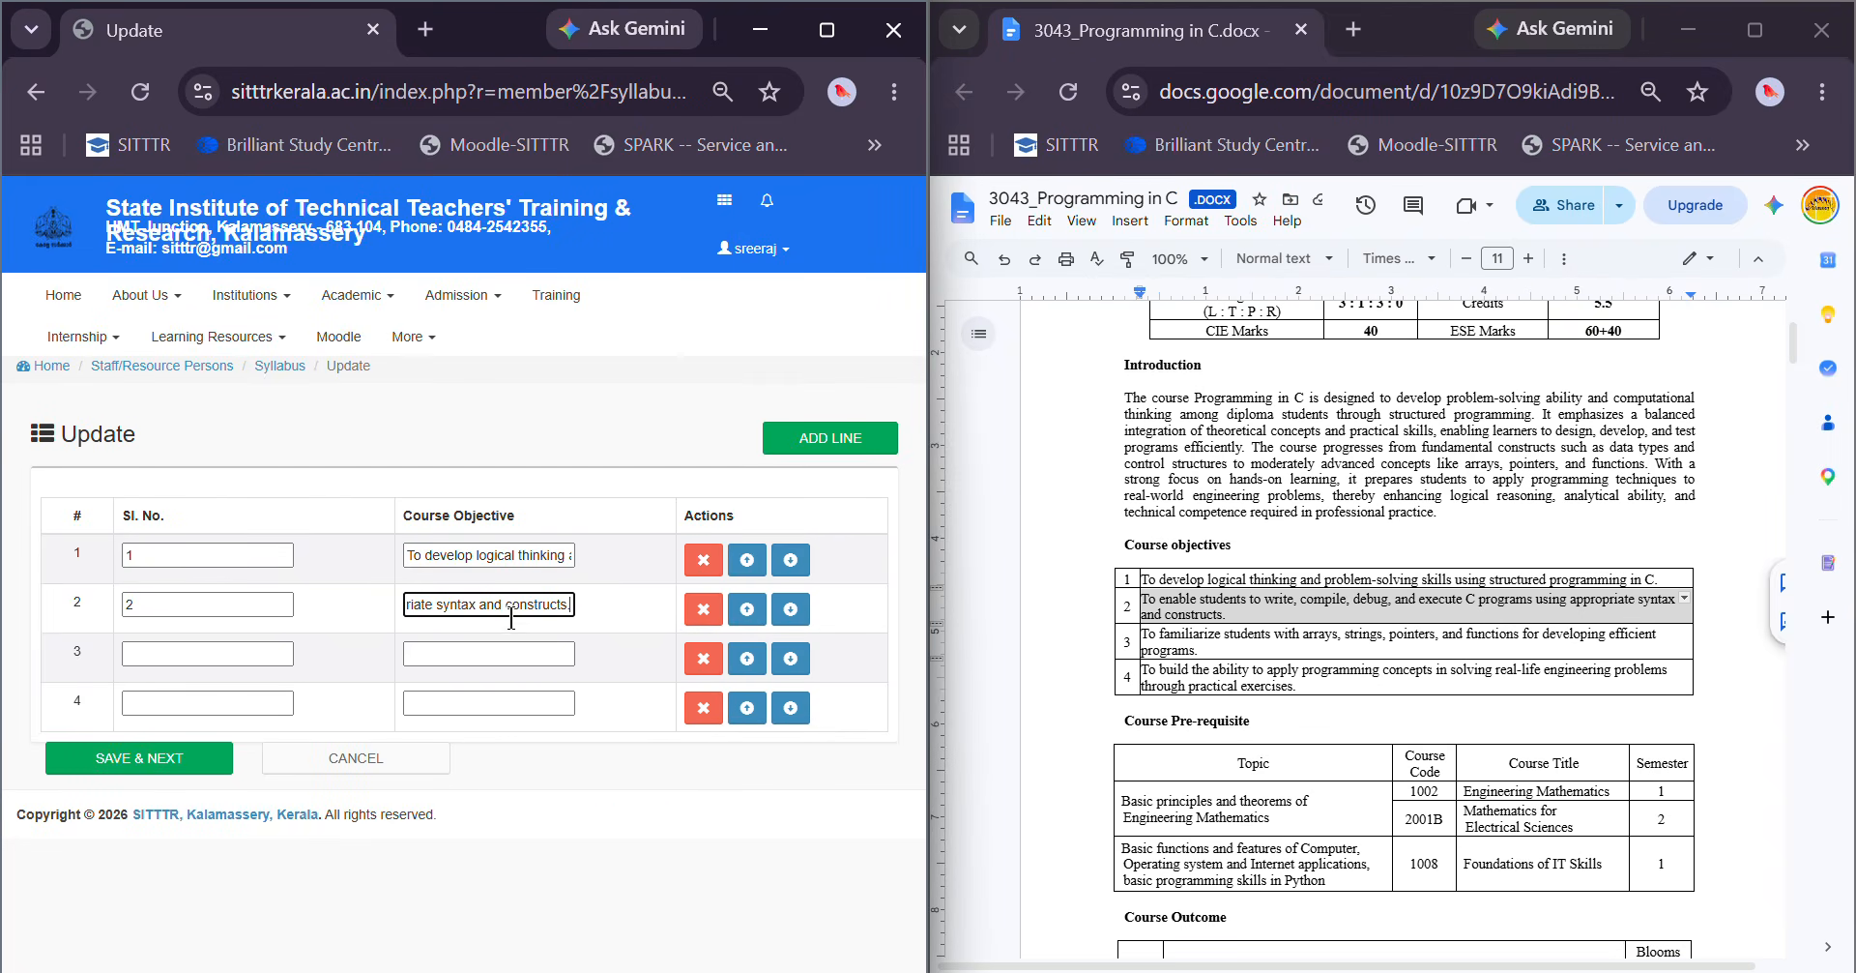
Fill row 3 with serial number 3 and the third objective from the document
left_click(226, 664)
type("3")
left_click(1201, 638)
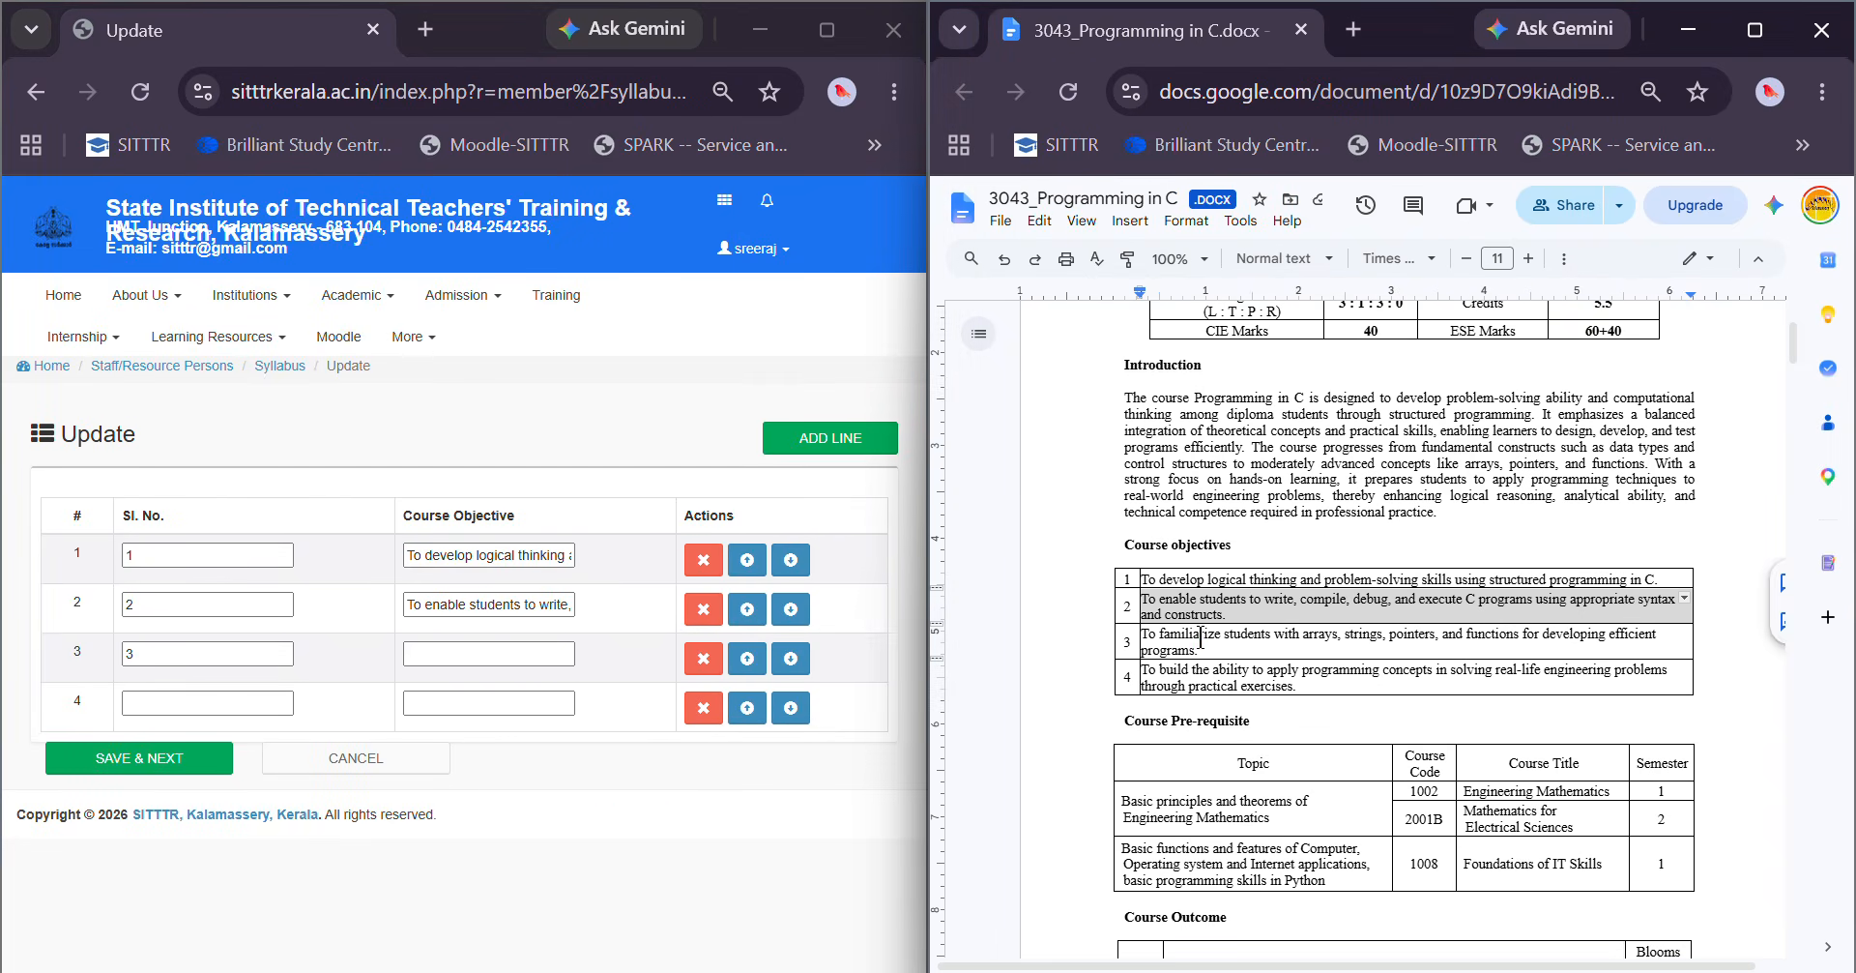
triple_click(1201, 638)
key("ctrl+c")
left_click(454, 656)
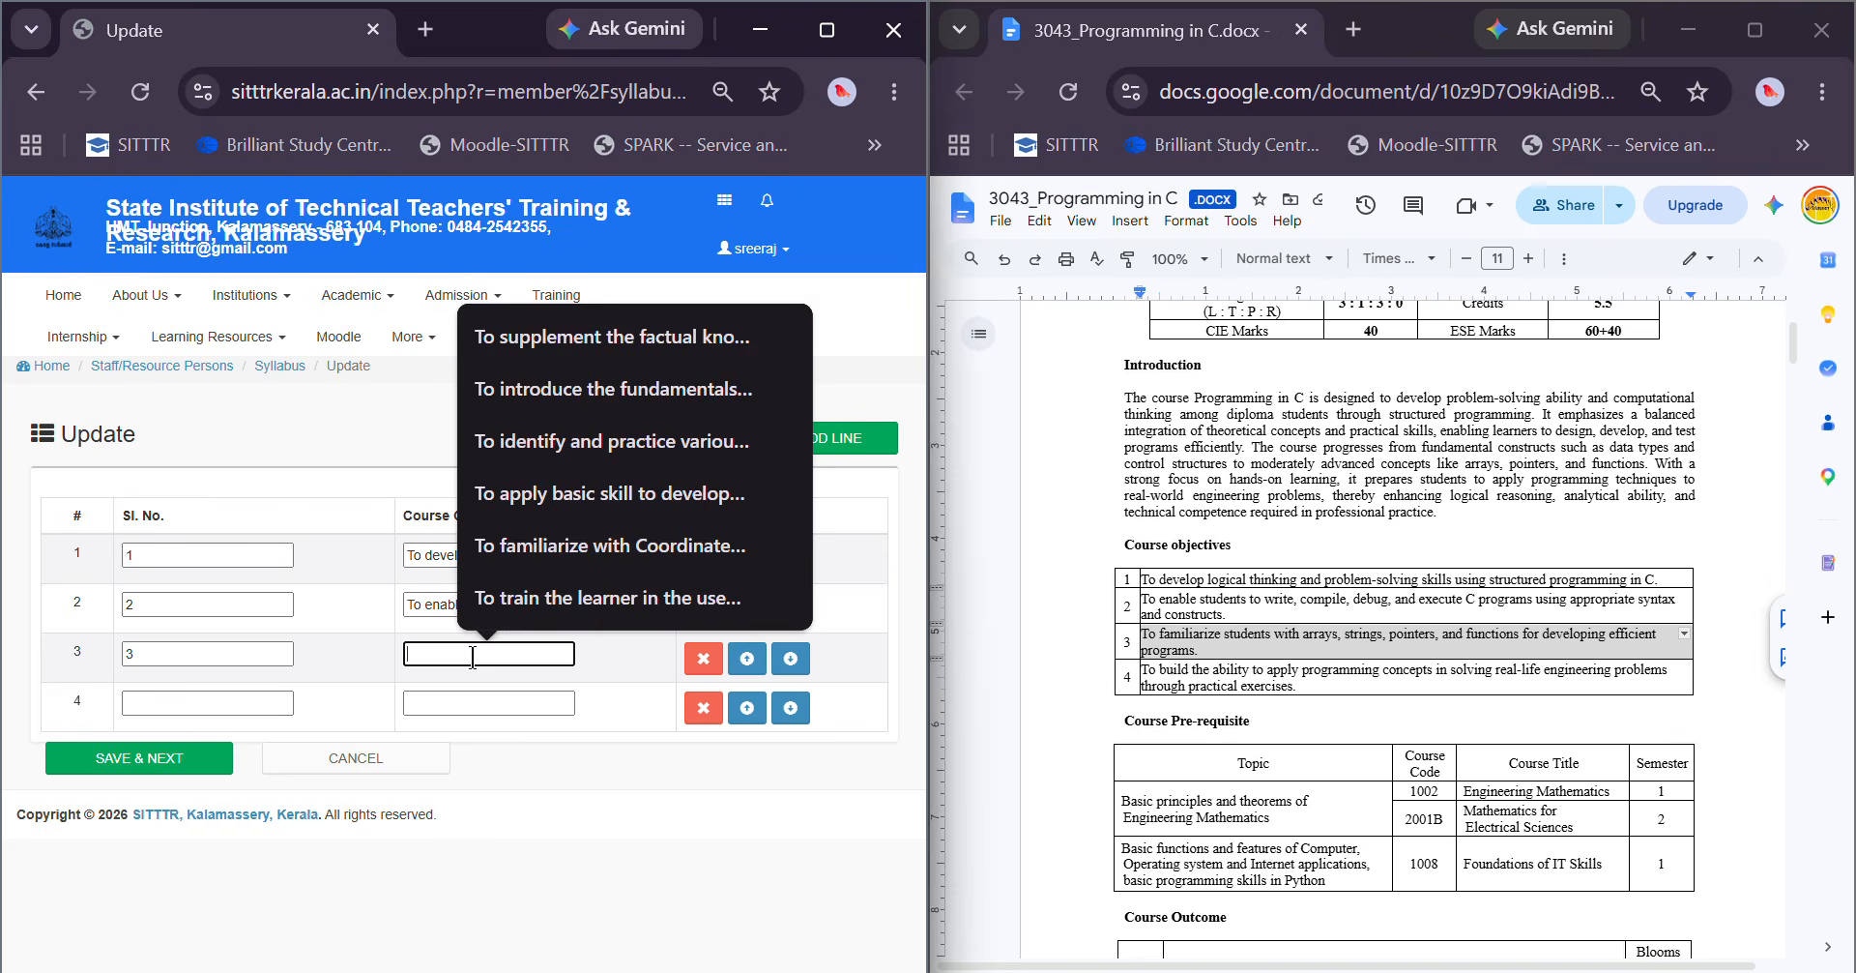
key("ctrl+v")
Fill row 4 with serial number 4 and the fourth objective, then save all objectives
left_click(194, 704)
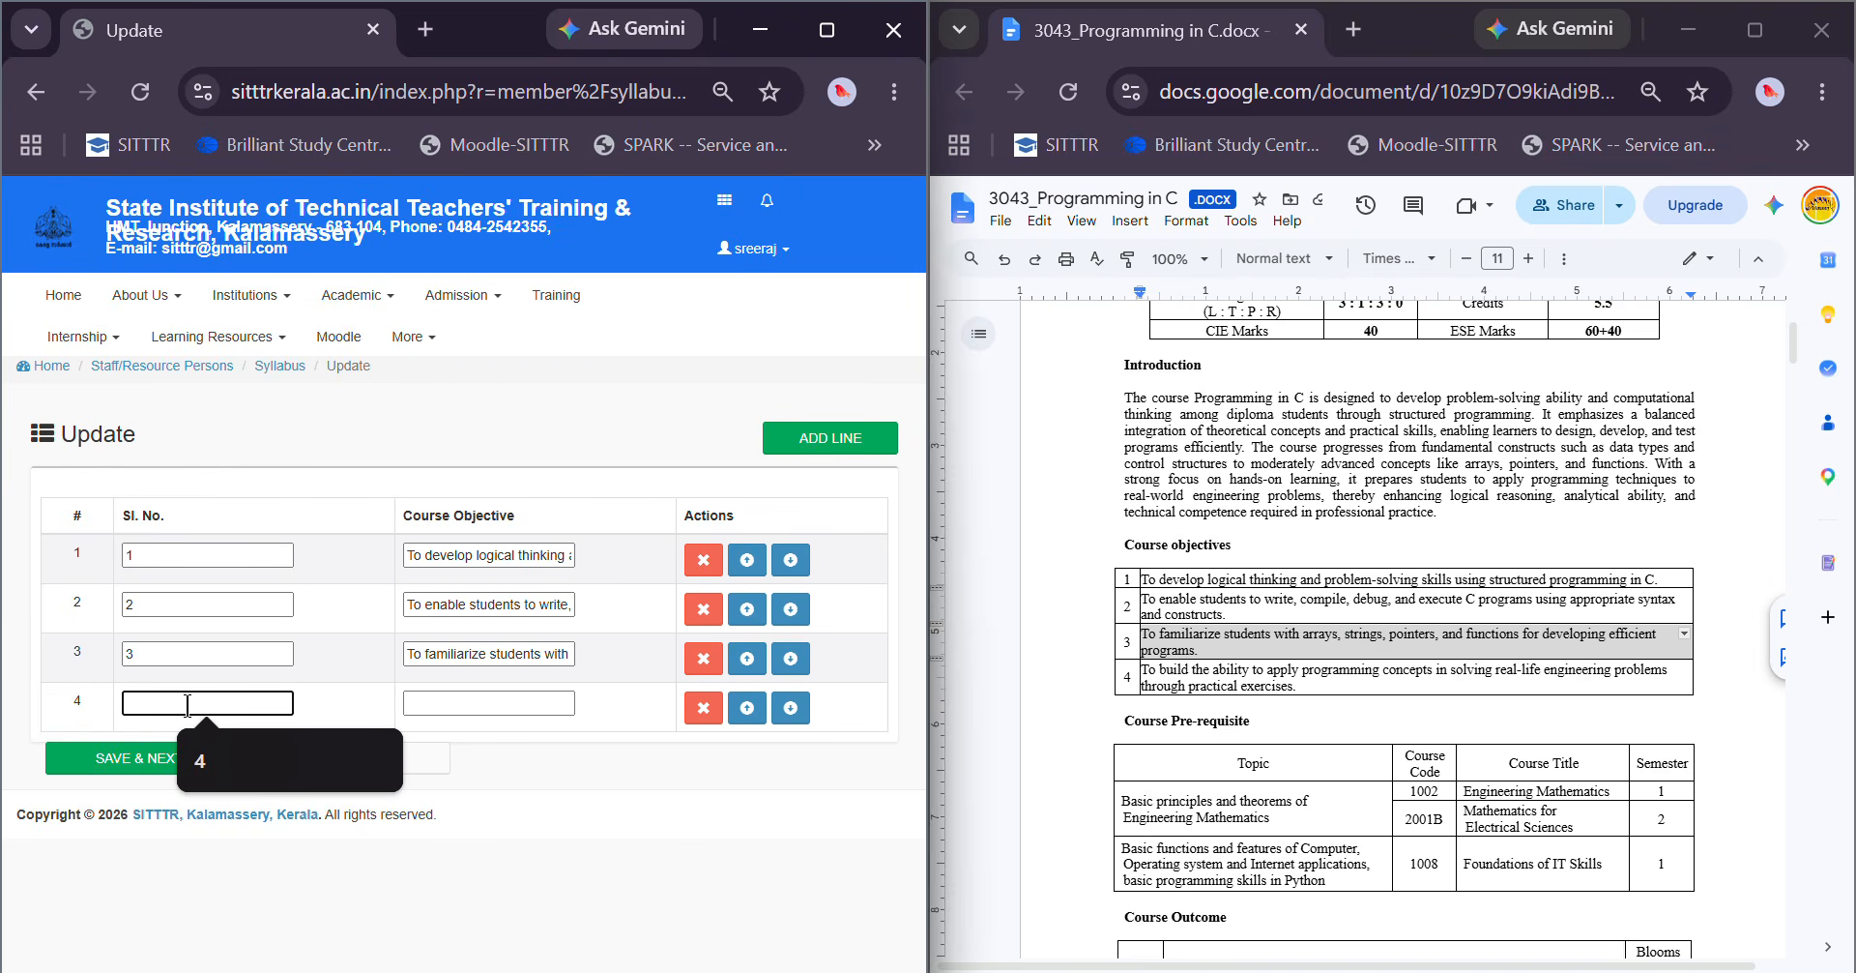
type("4")
triple_click(1254, 669)
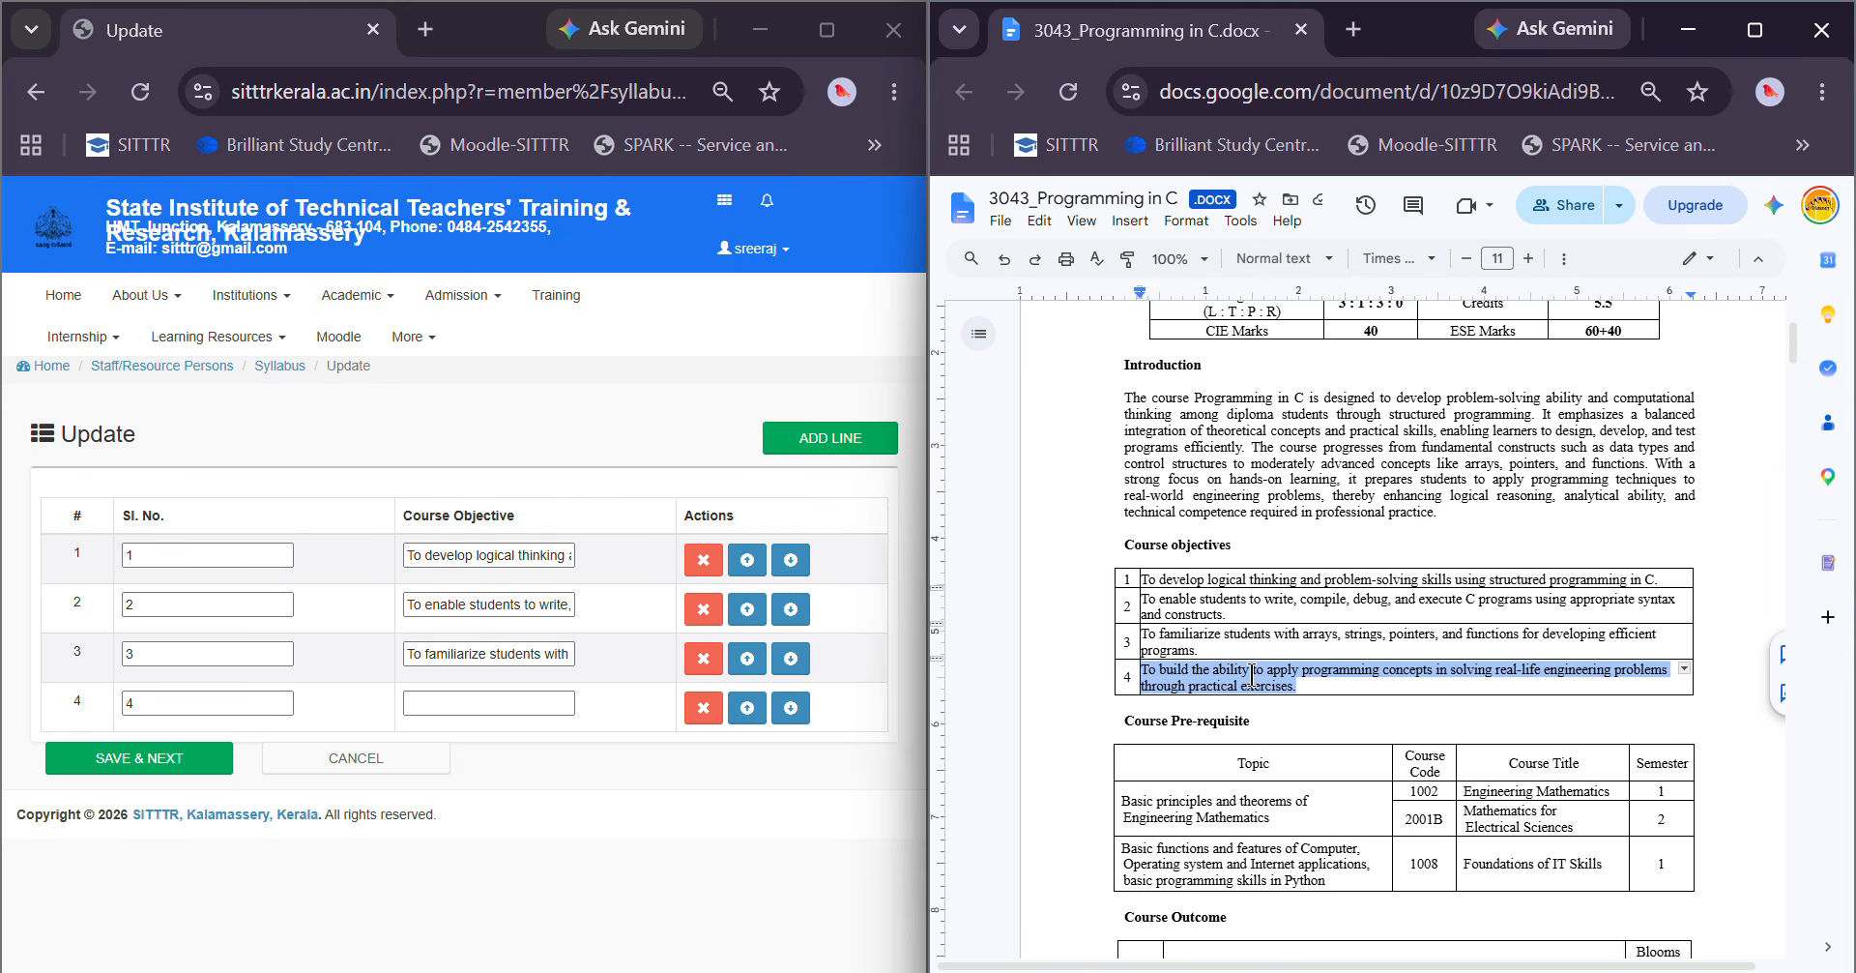
key("ctrl+c")
left_click(513, 703)
key("ctrl+v")
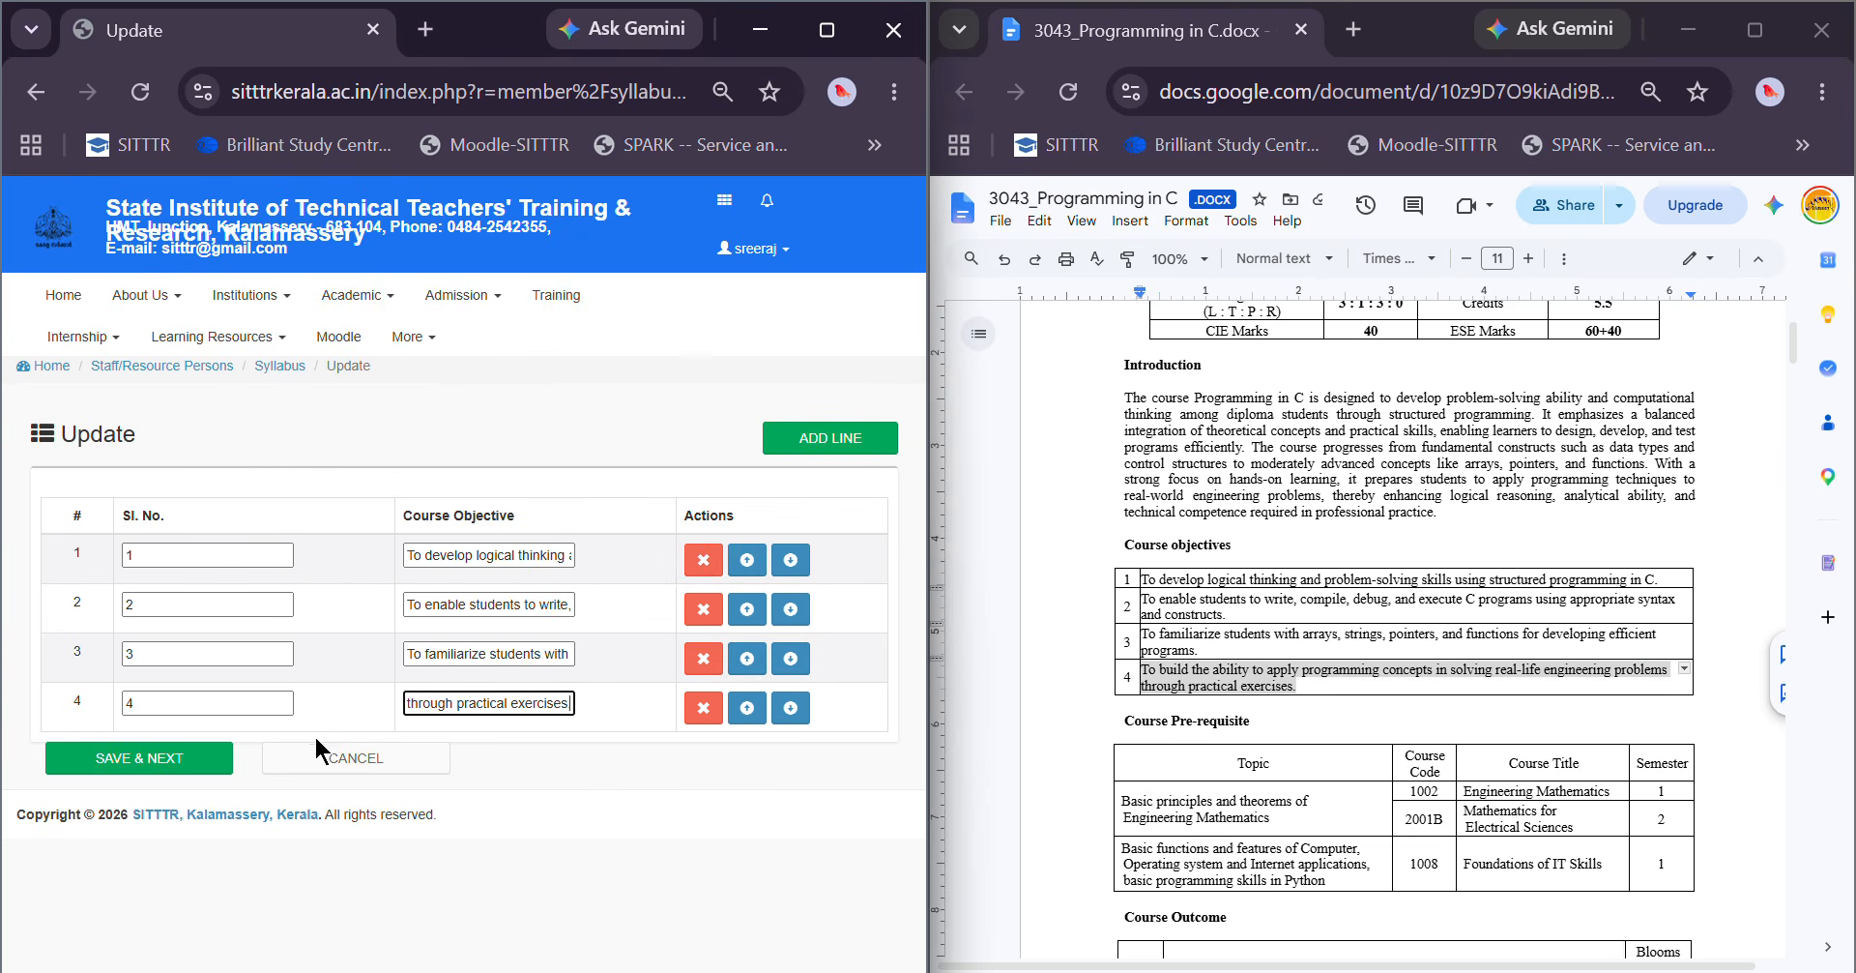
left_click(159, 760)
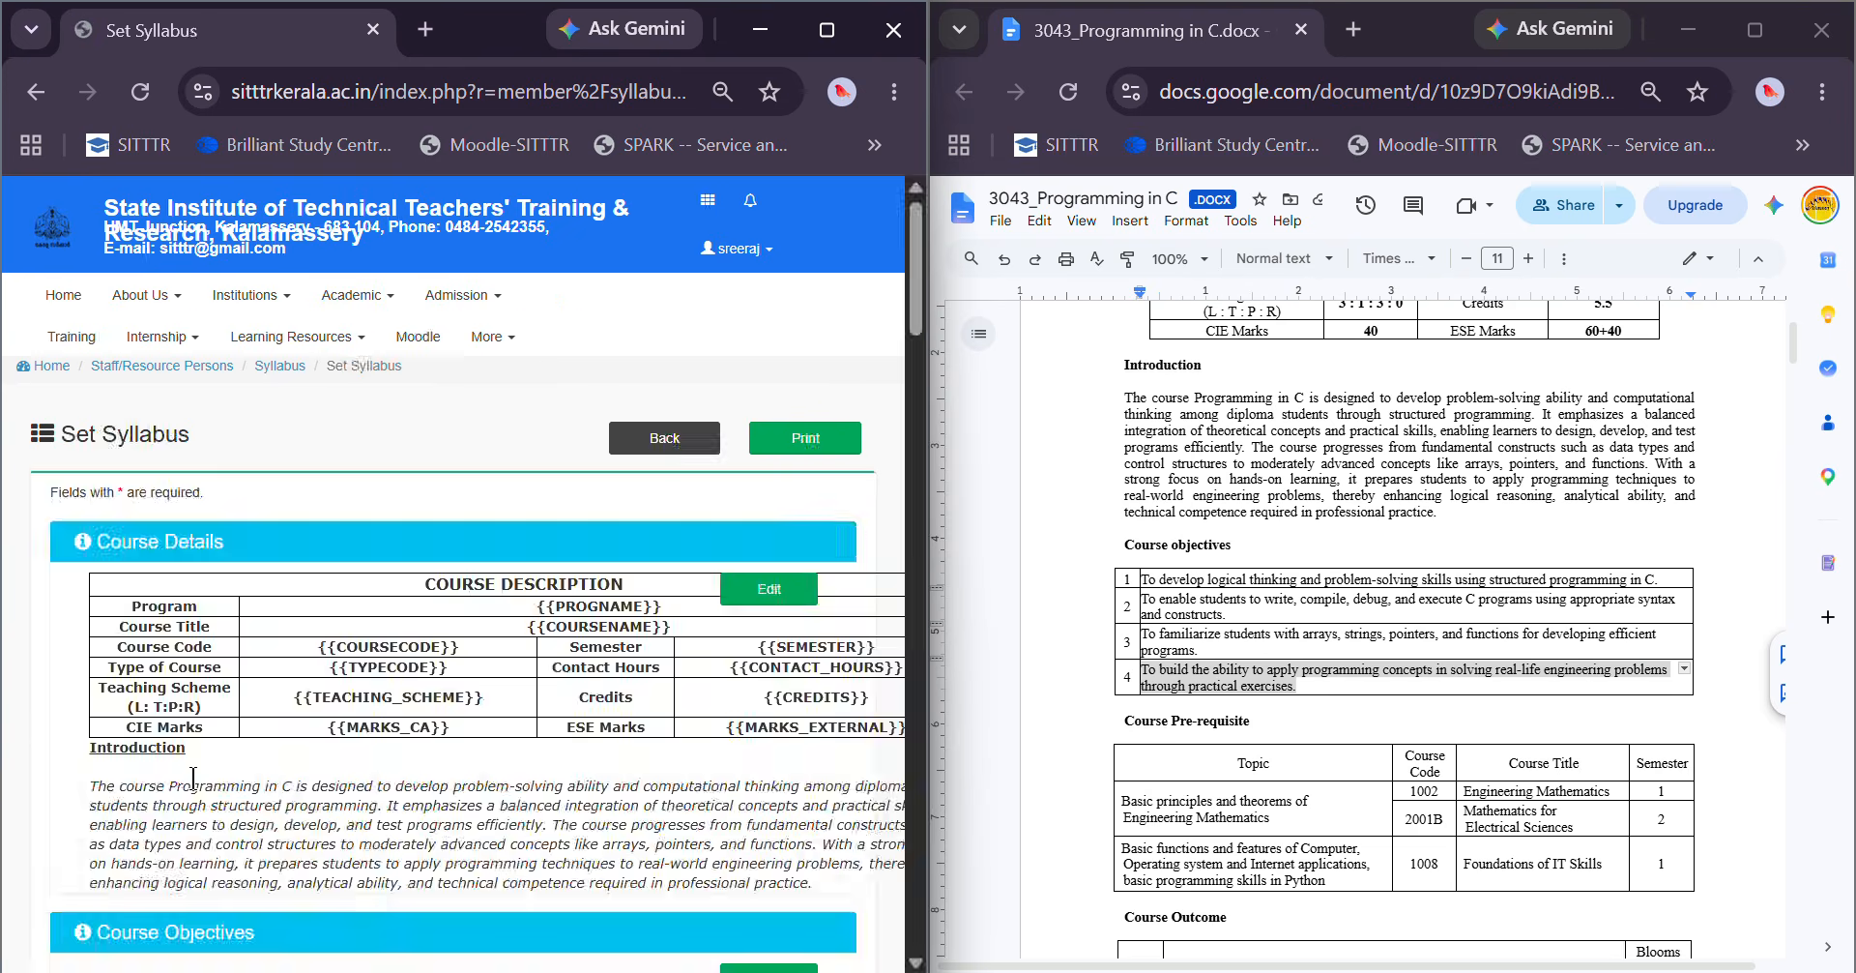
scroll(709, 609, "down", 5)
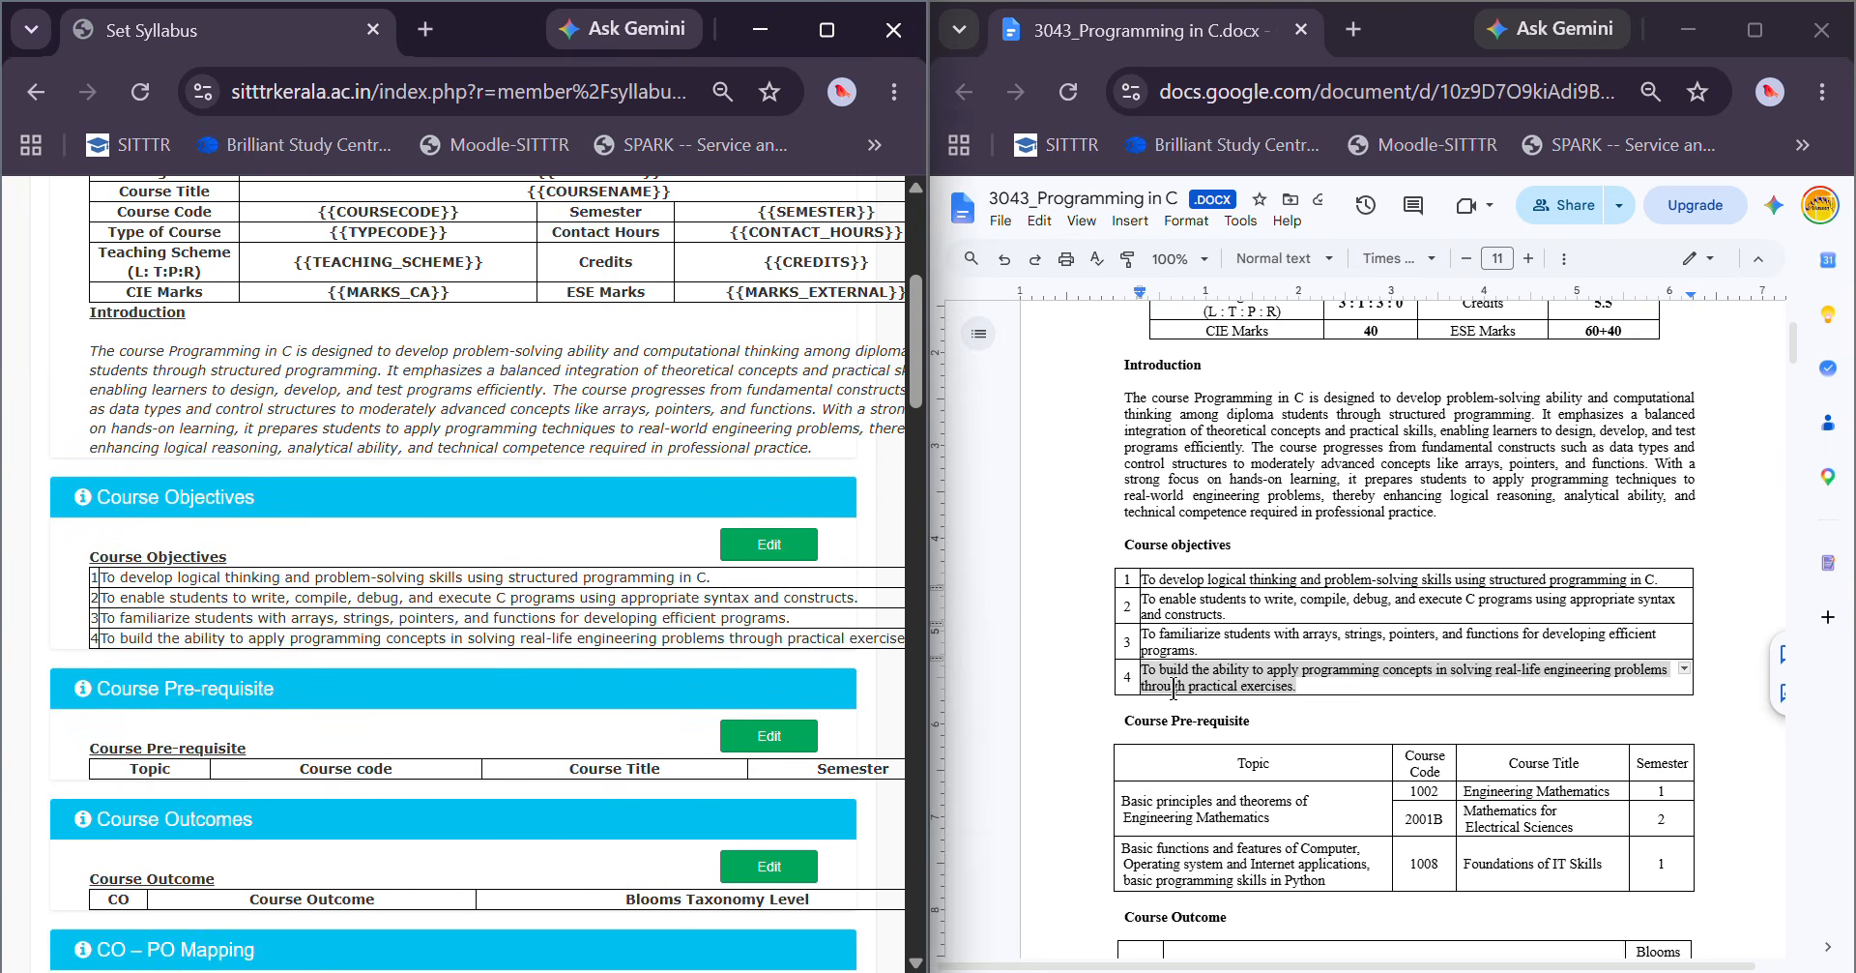
scroll(513, 706, "down", 2)
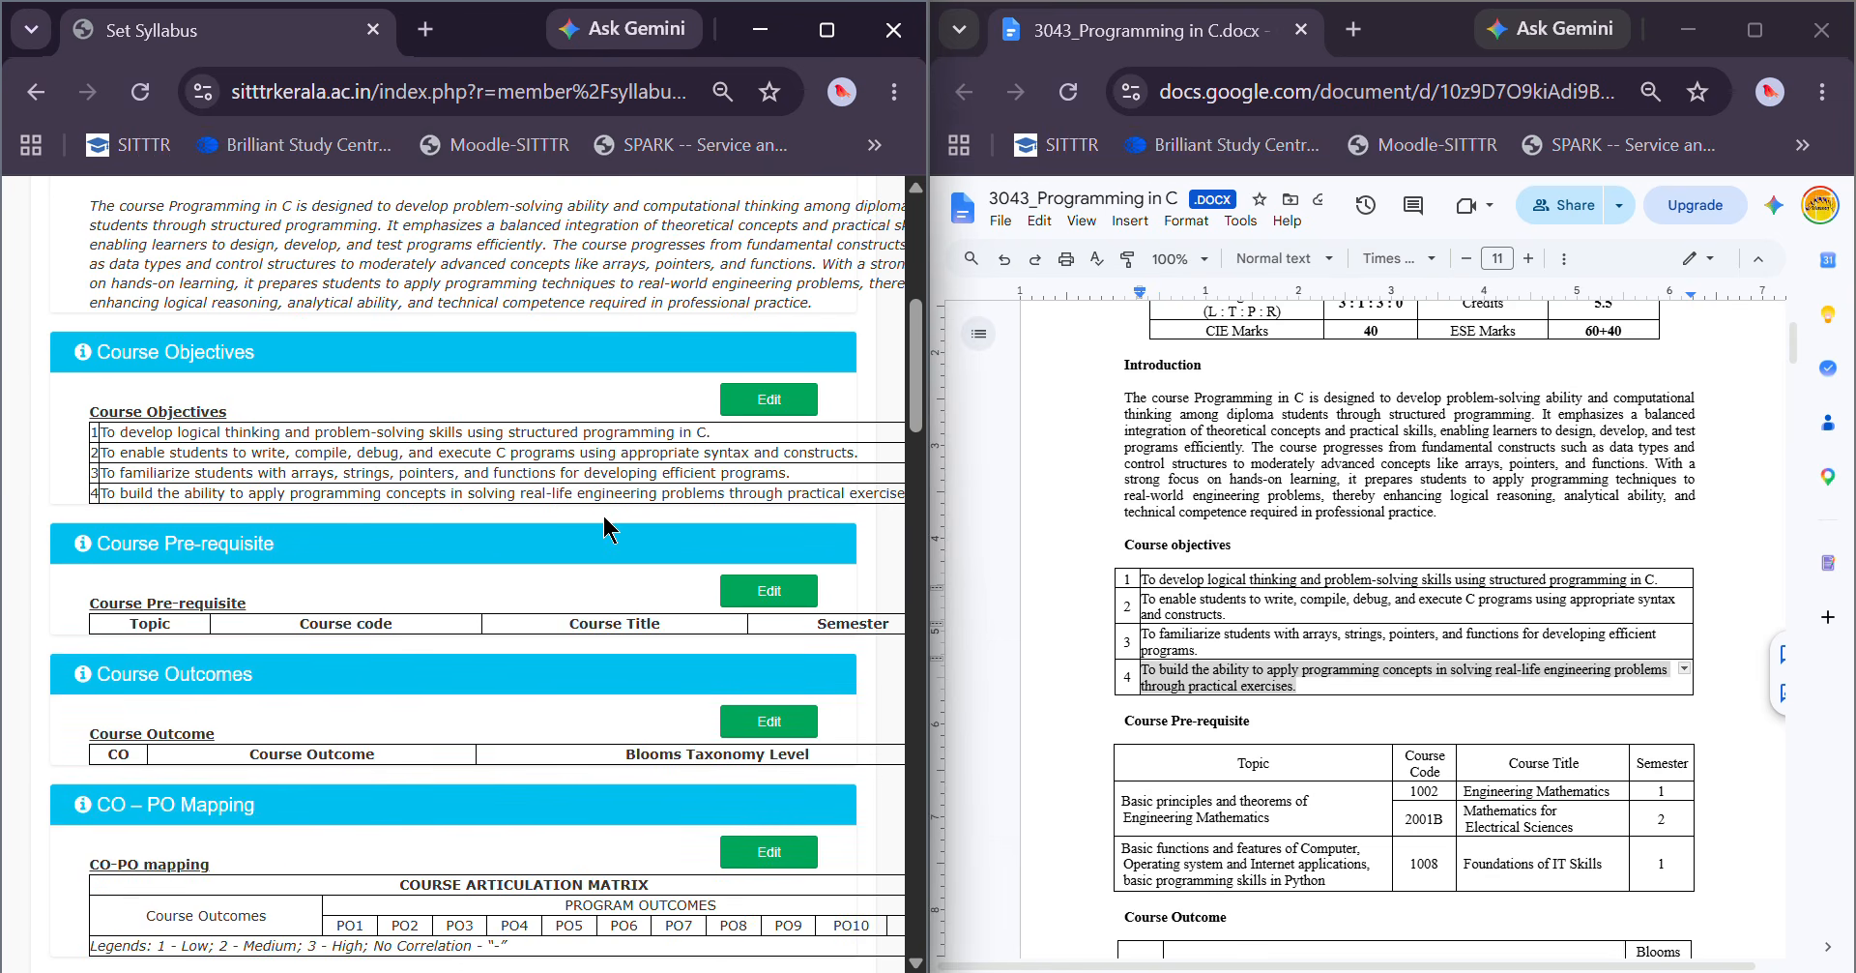
scroll(1431, 624, "down", 3)
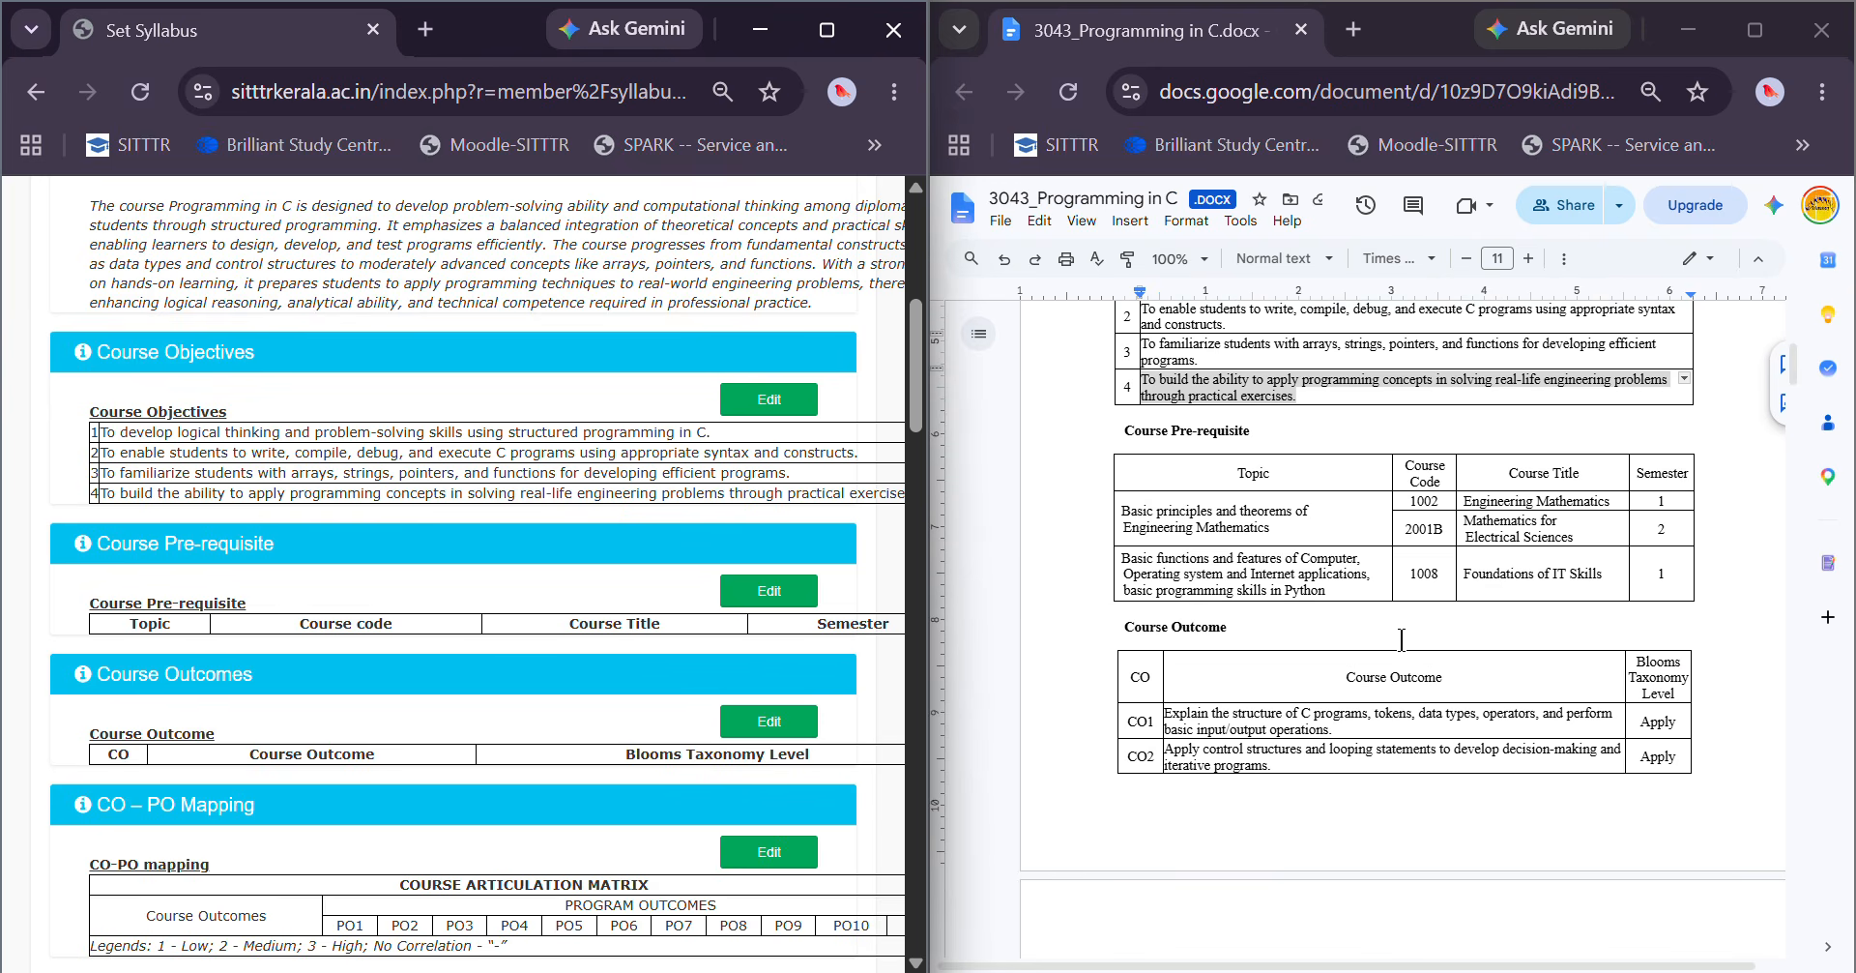
scroll(659, 693, "down", 2)
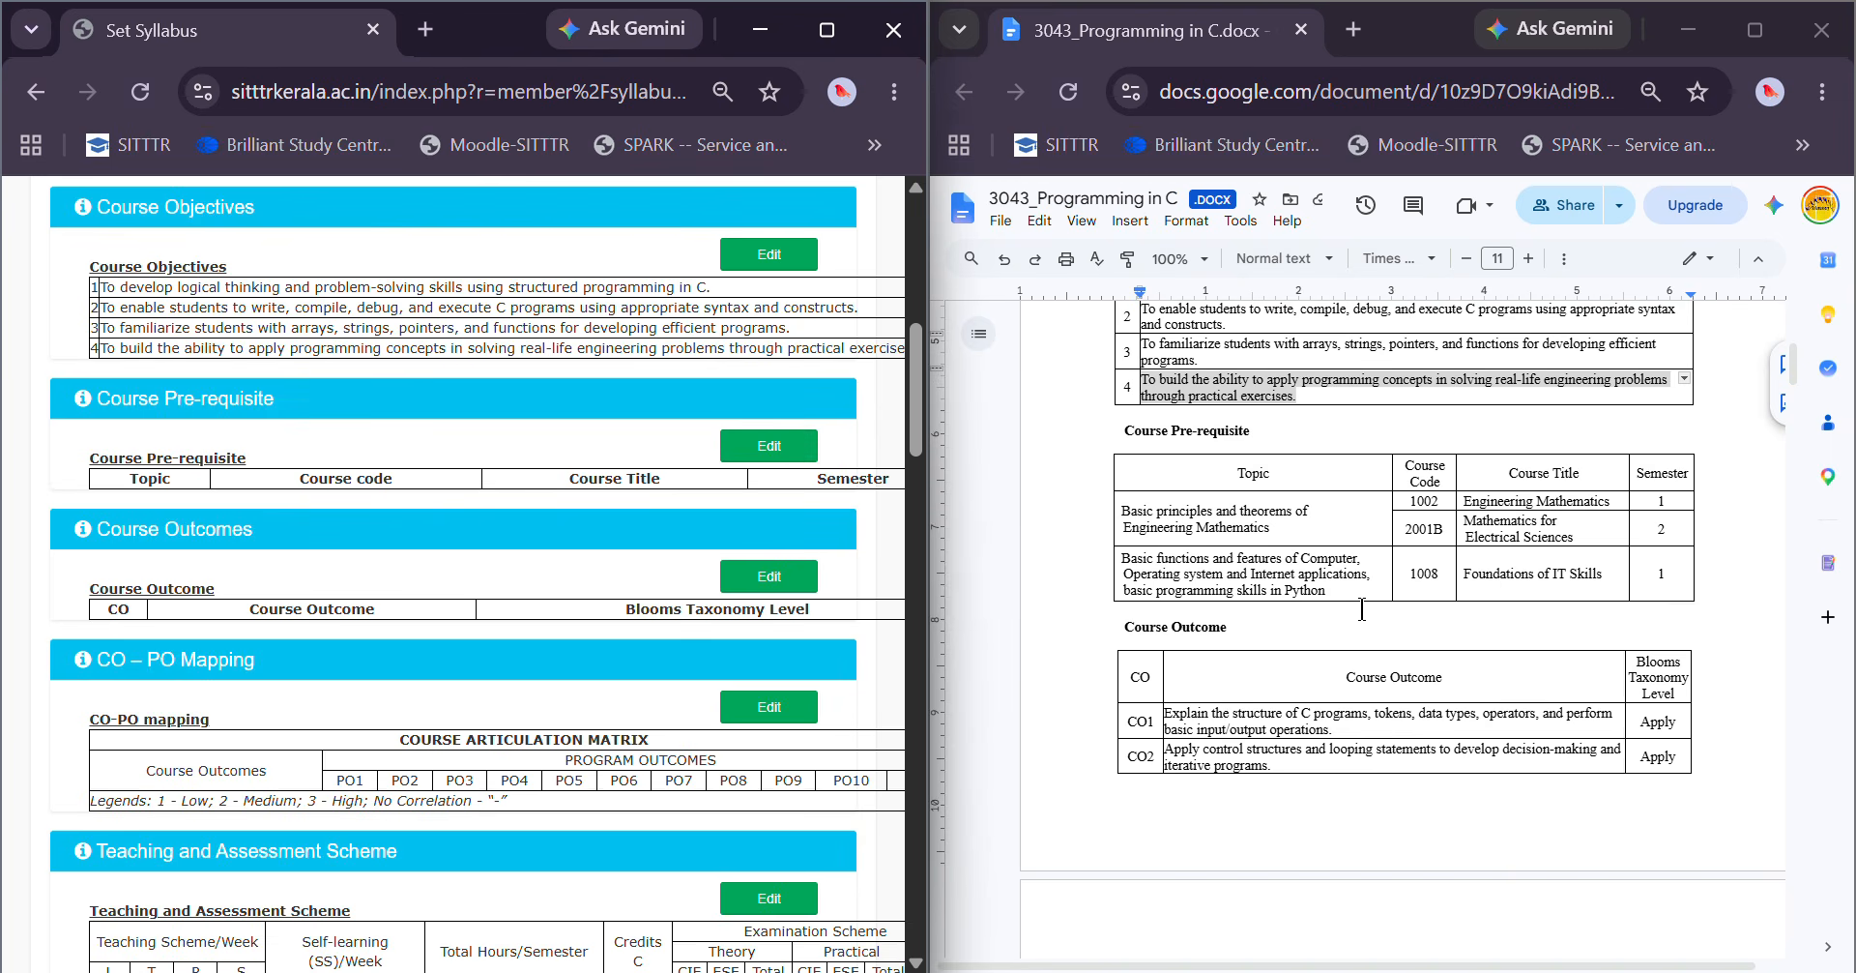
Add a pre-requisite row: Engineering Mathematics basics topic, code 1002, its course title, semester I; save
left_click(779, 451)
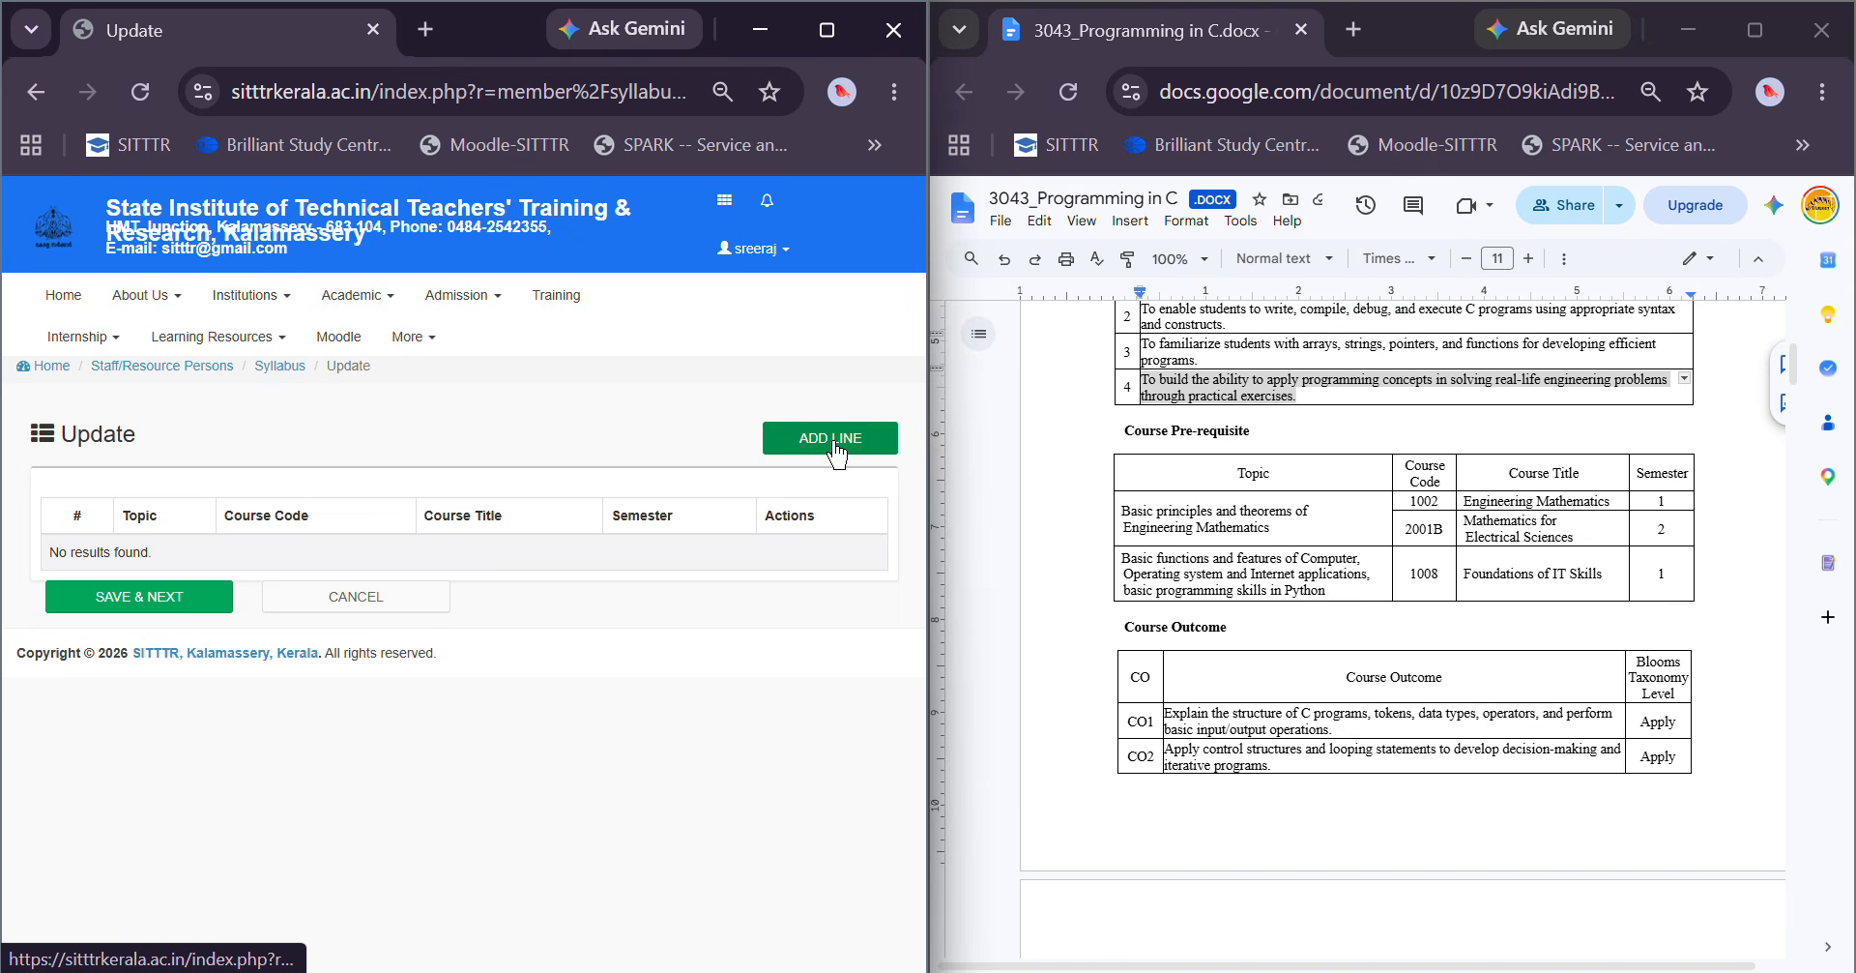
left_click(835, 447)
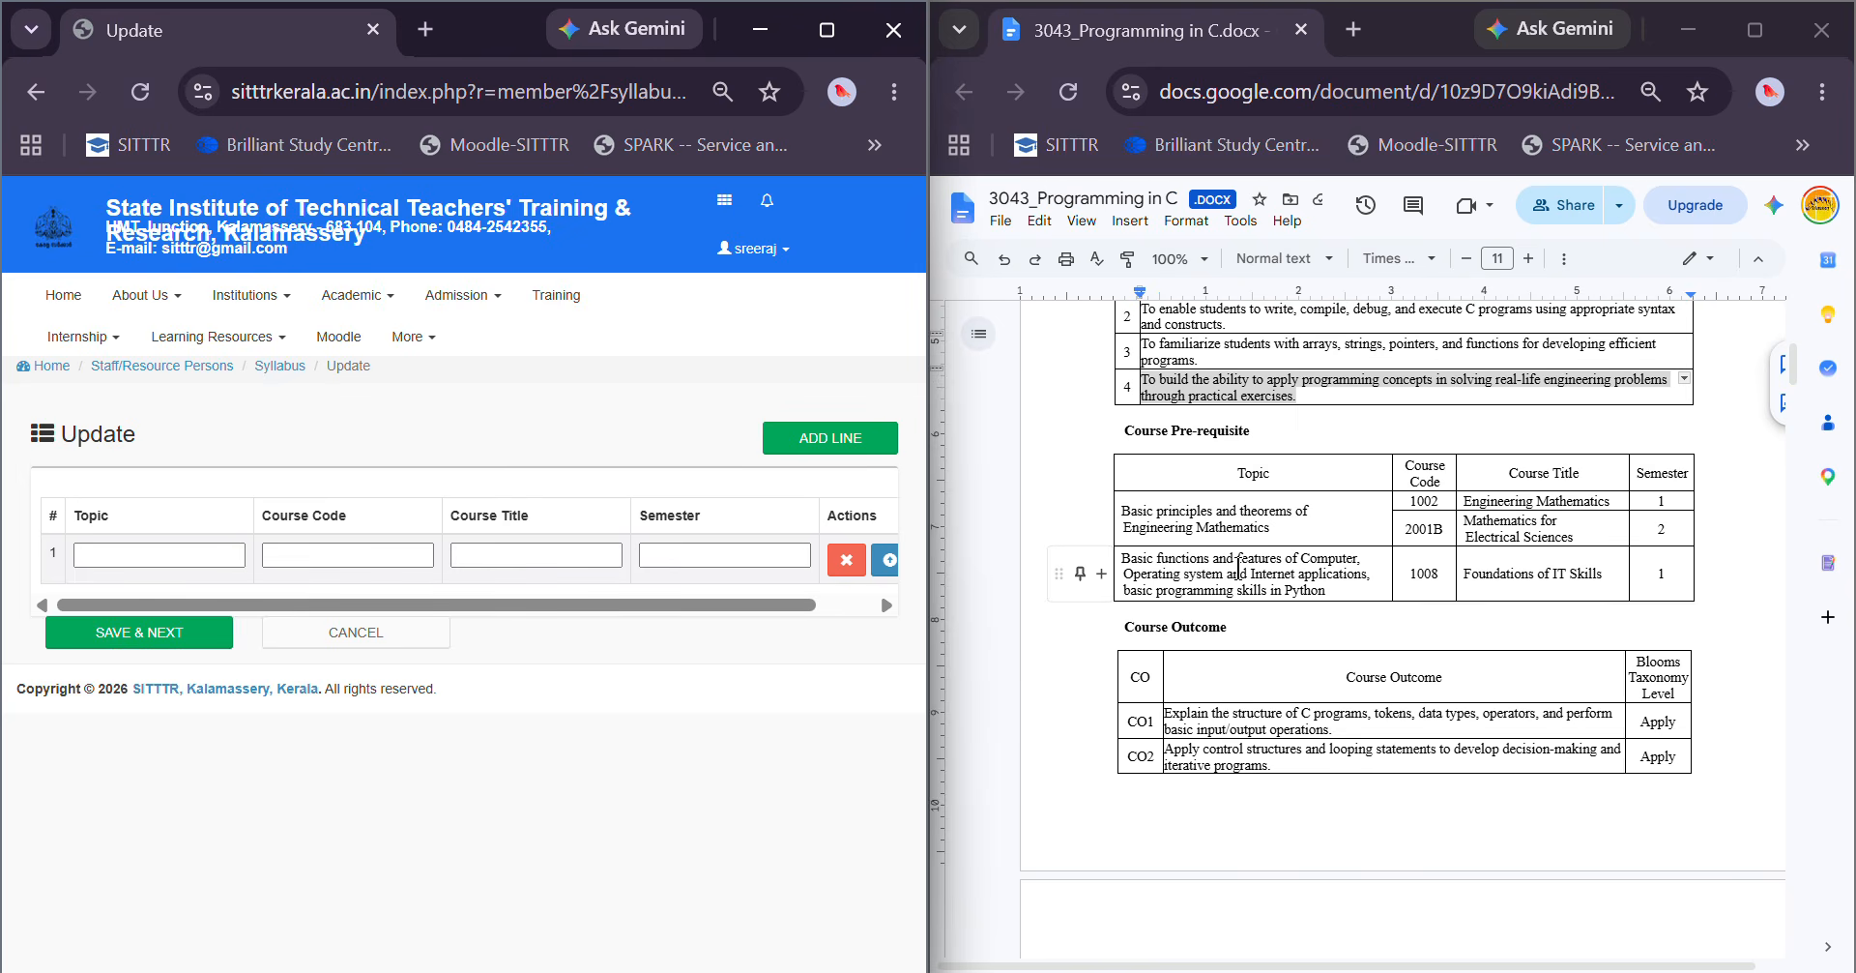
triple_click(1212, 513)
key("ctrl+c")
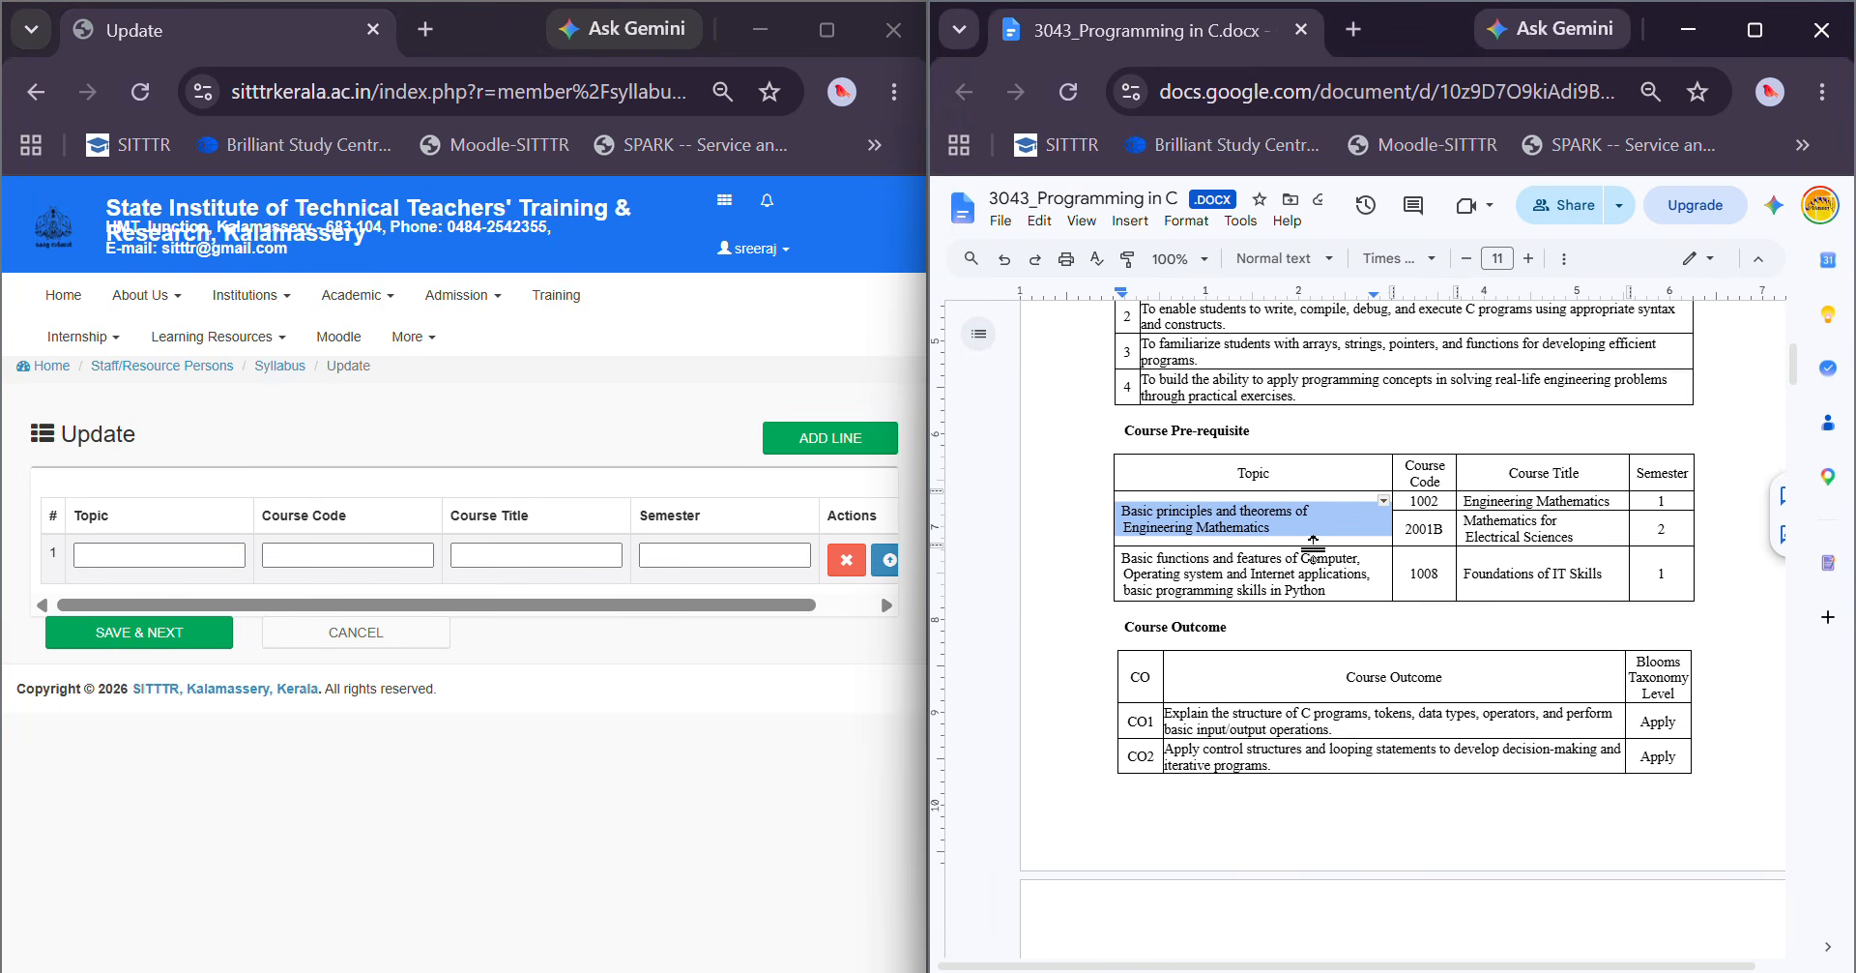
left_click(186, 554)
key("ctrl+v")
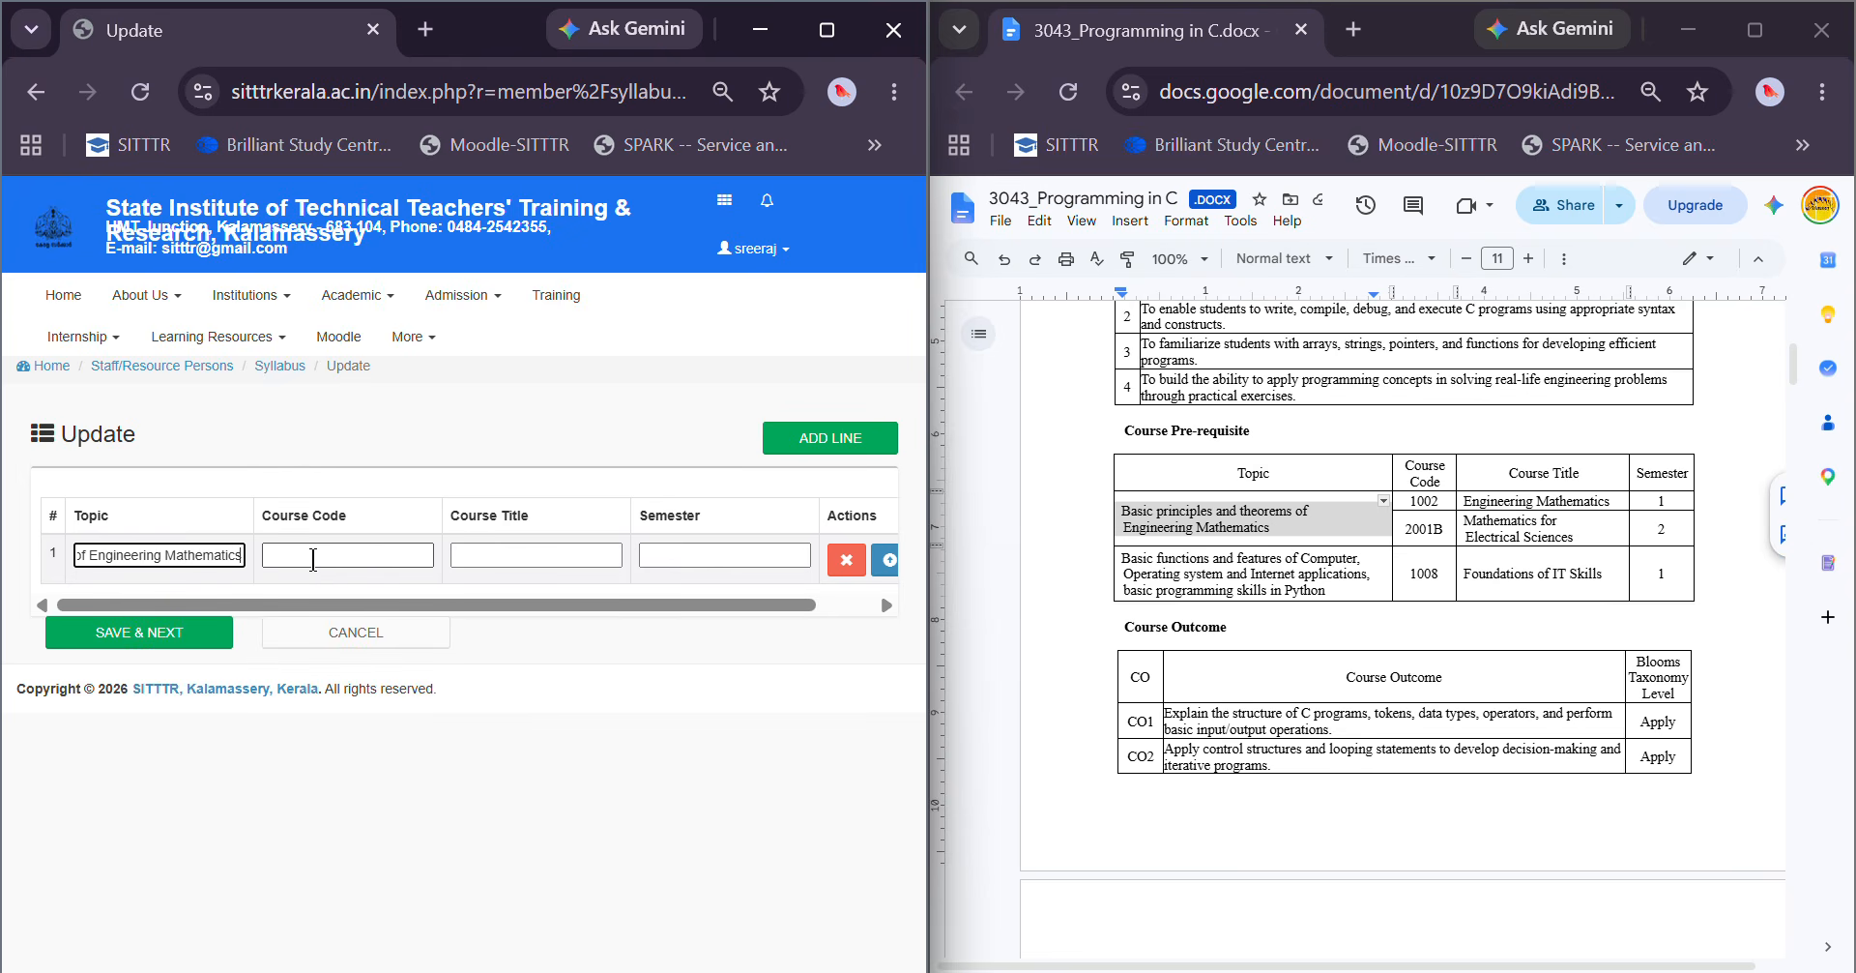
left_click(369, 556)
type("100")
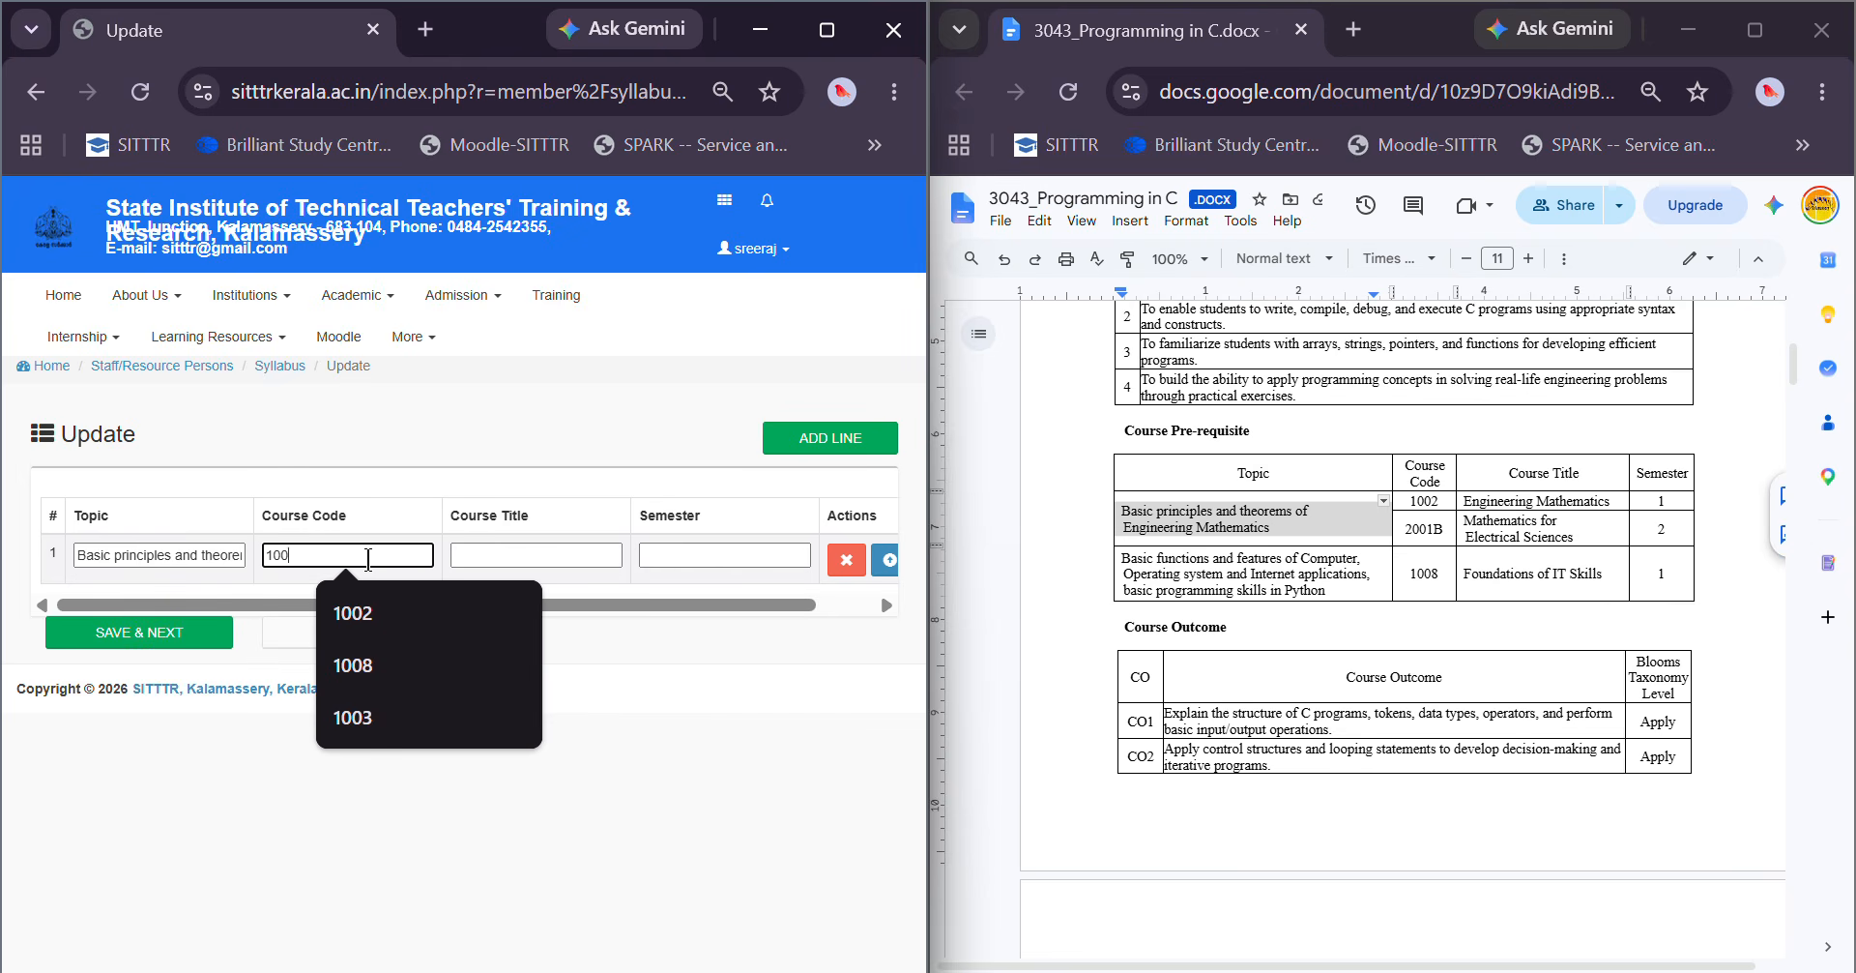
type("2")
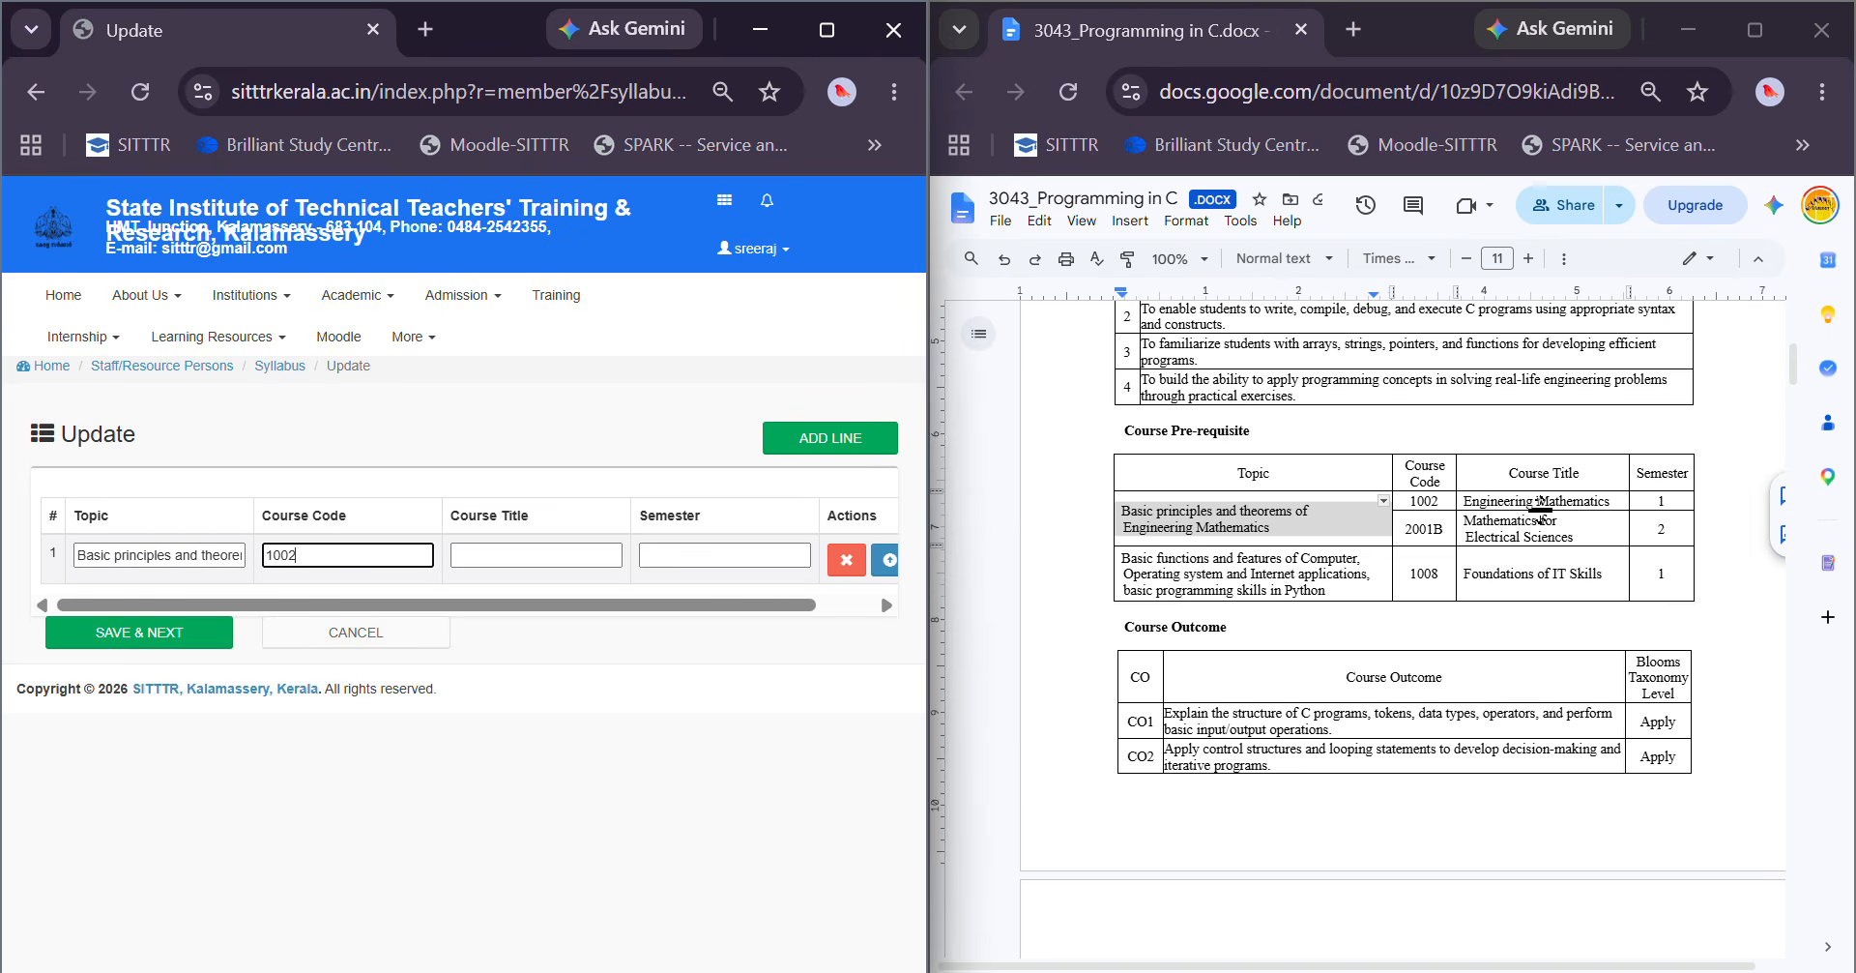
left_click(517, 554)
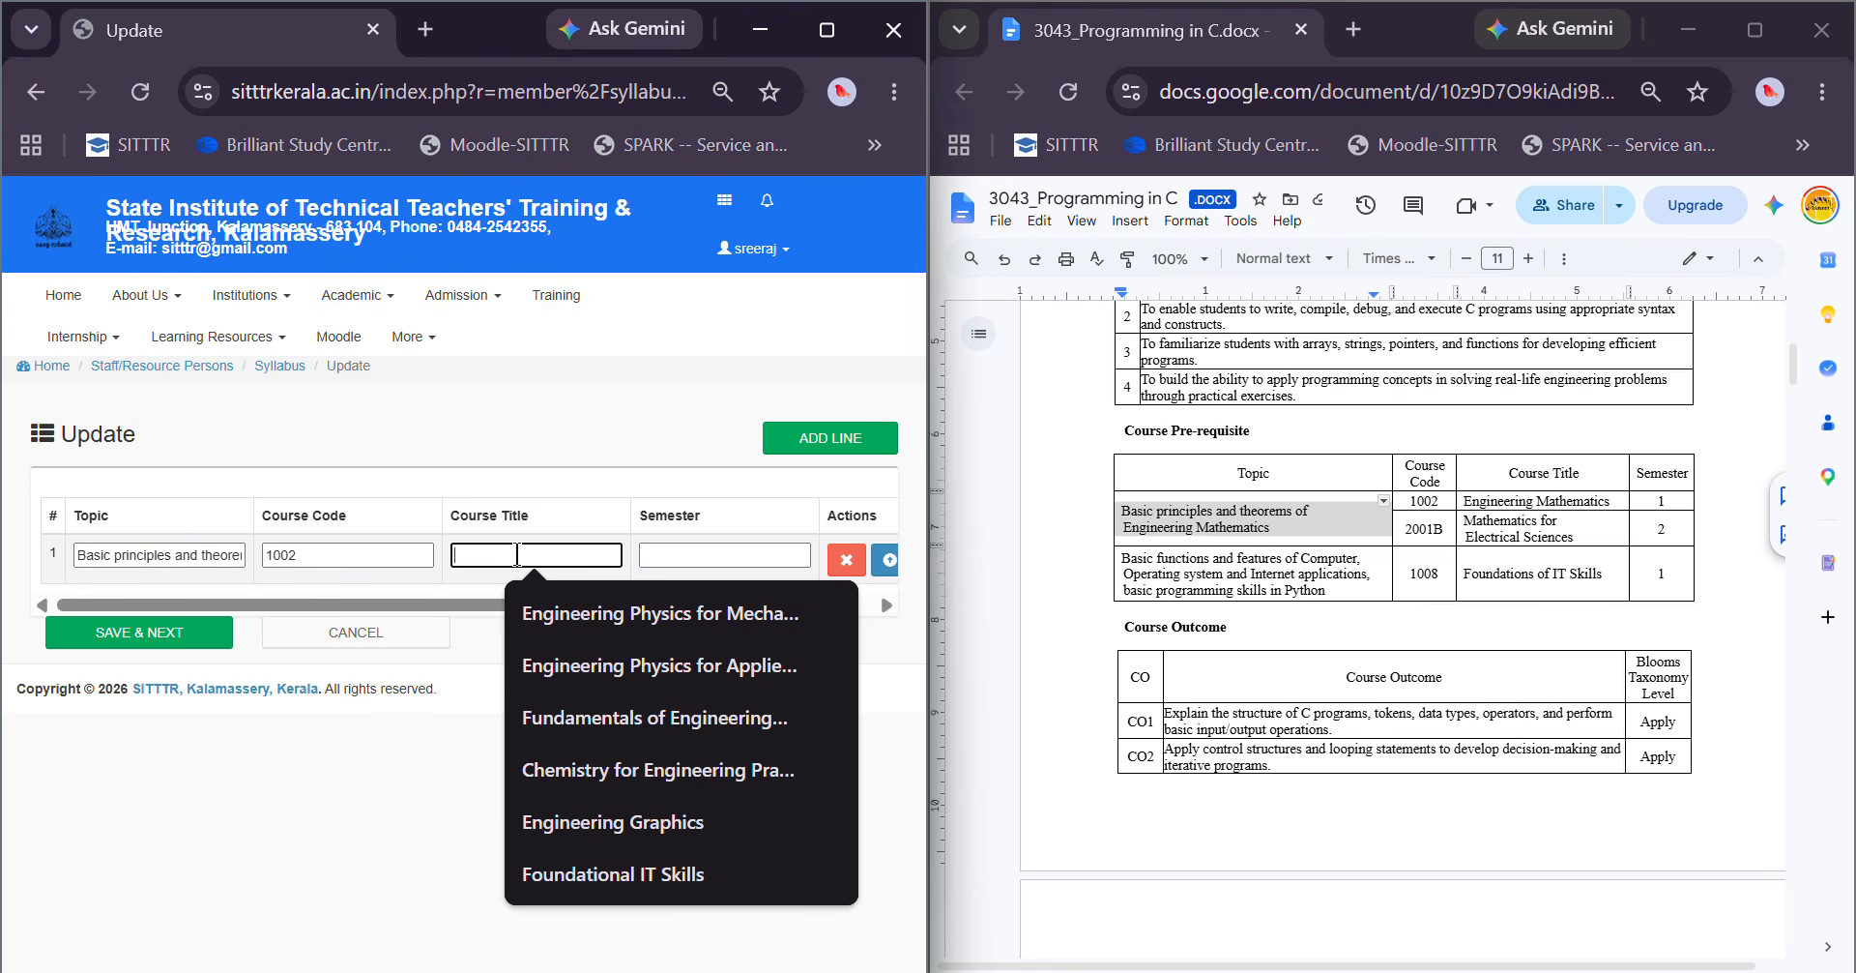
left_click(683, 717)
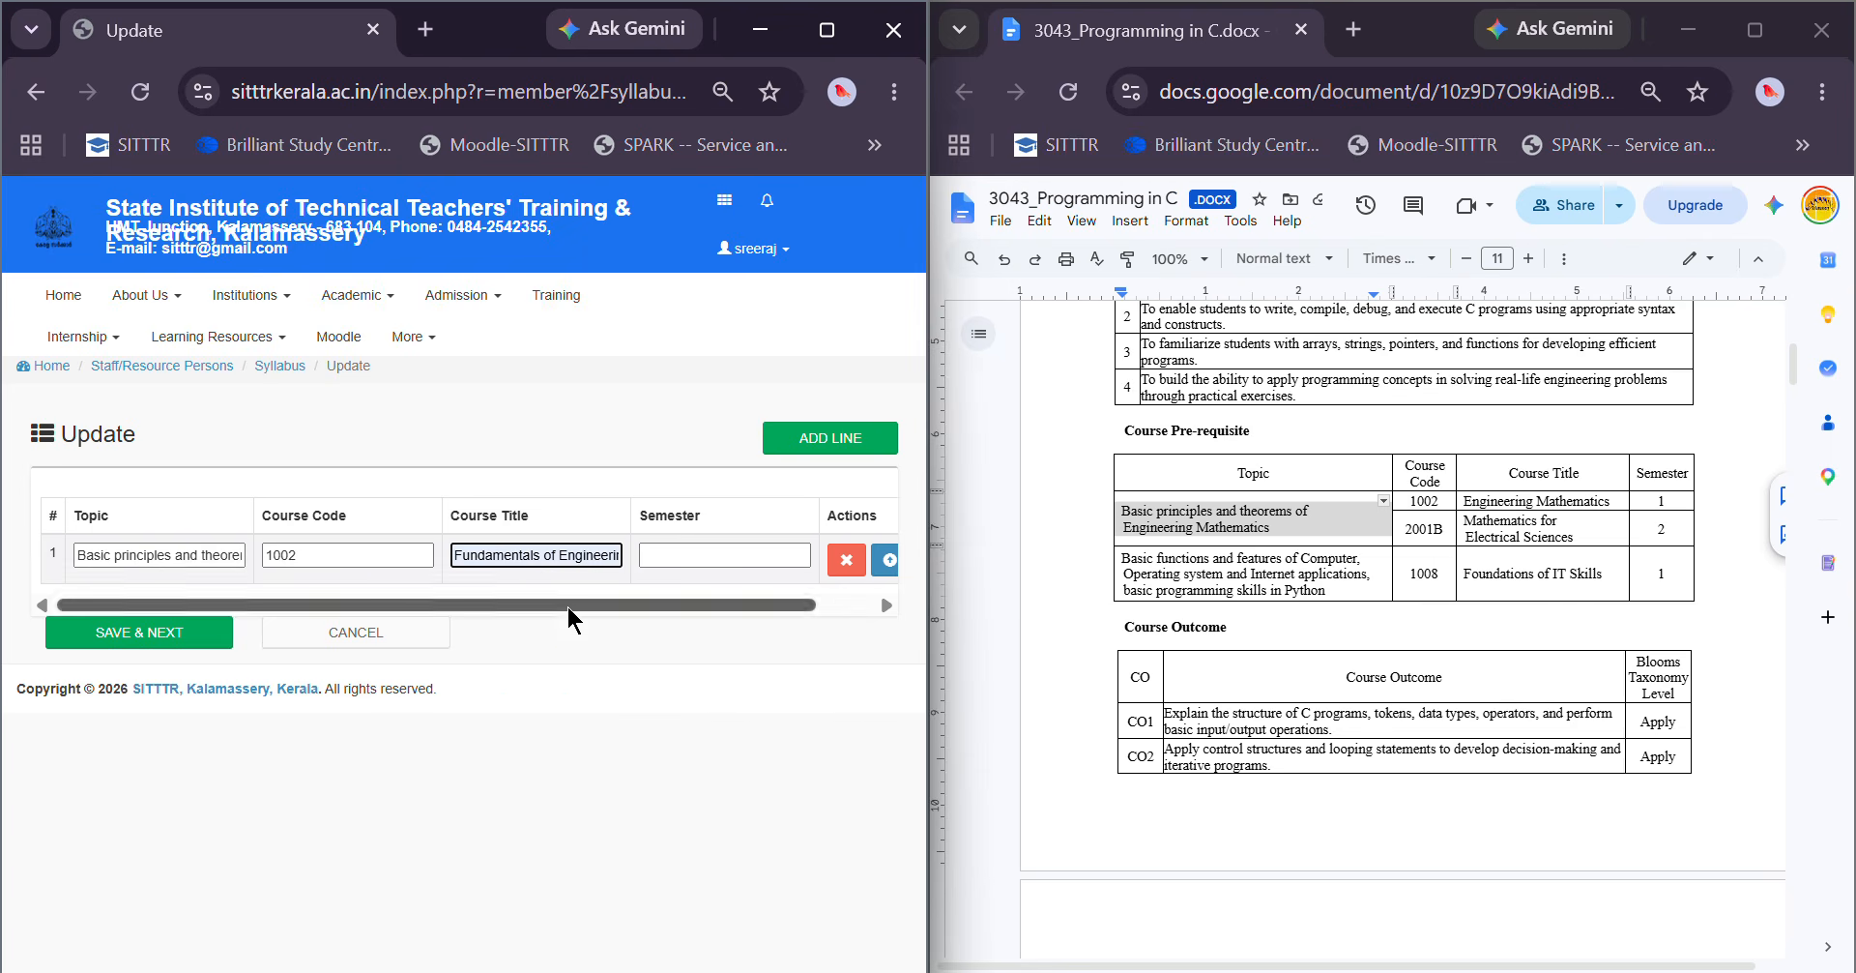
left_click(724, 554)
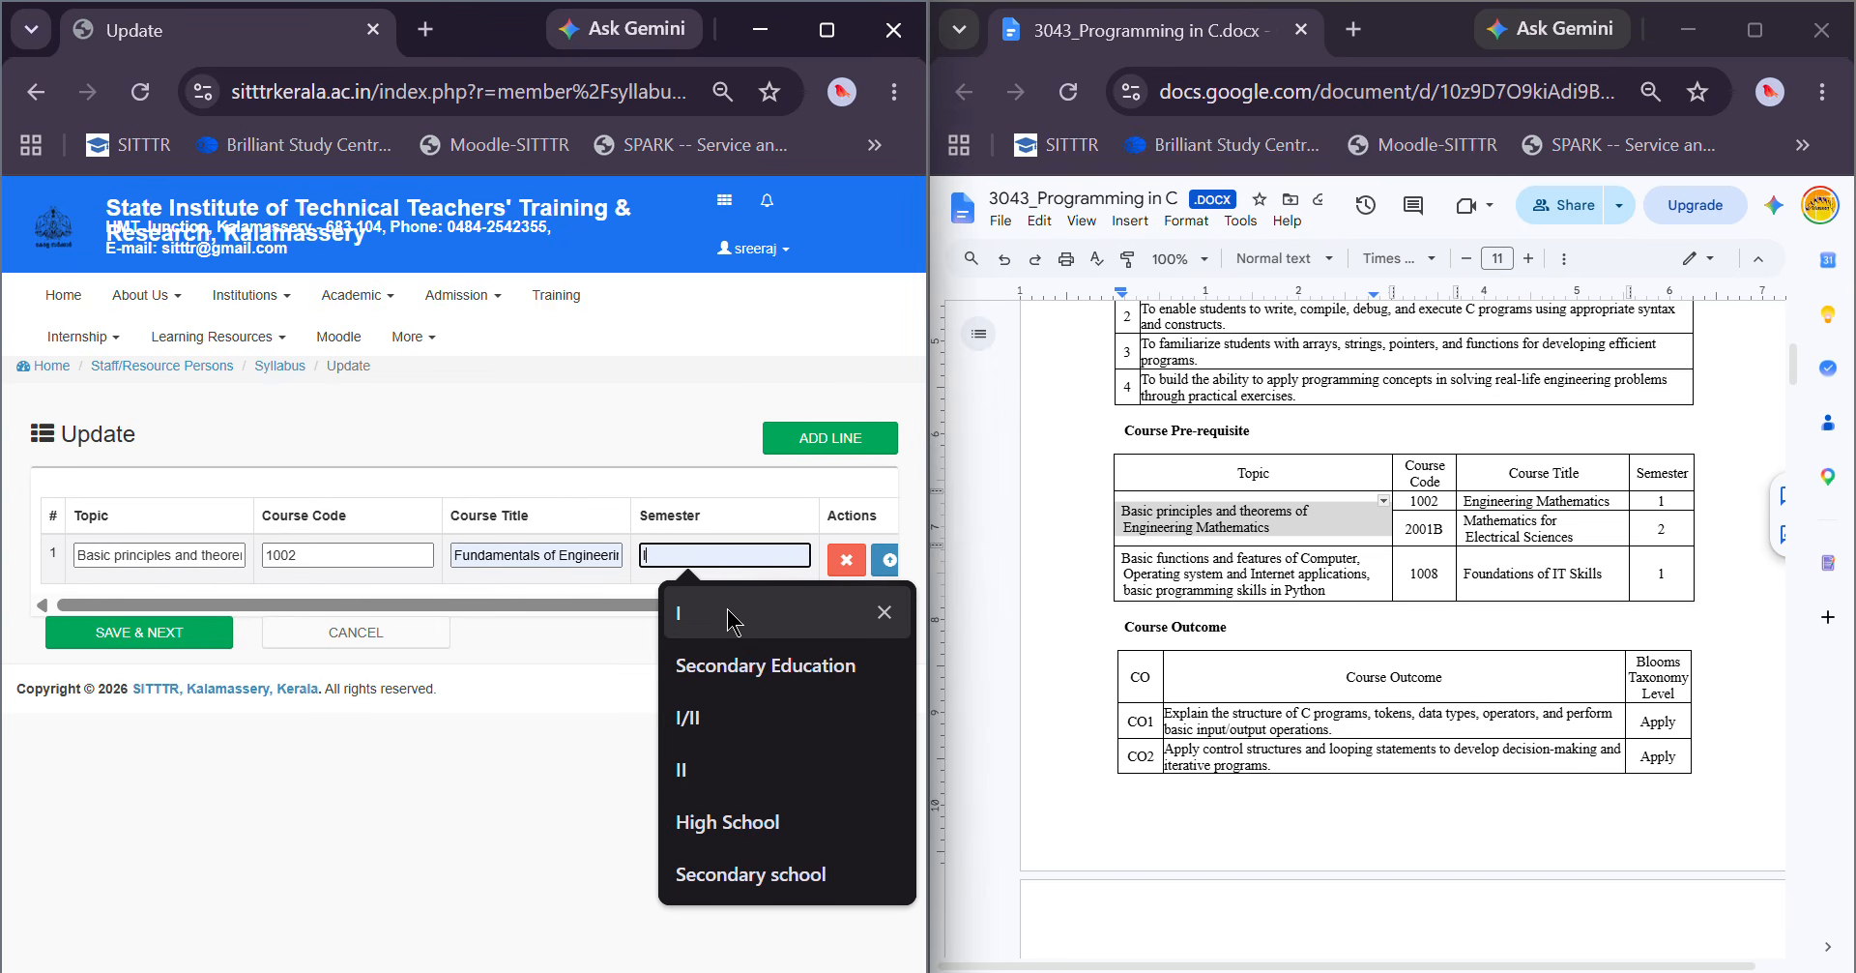
left_click(728, 612)
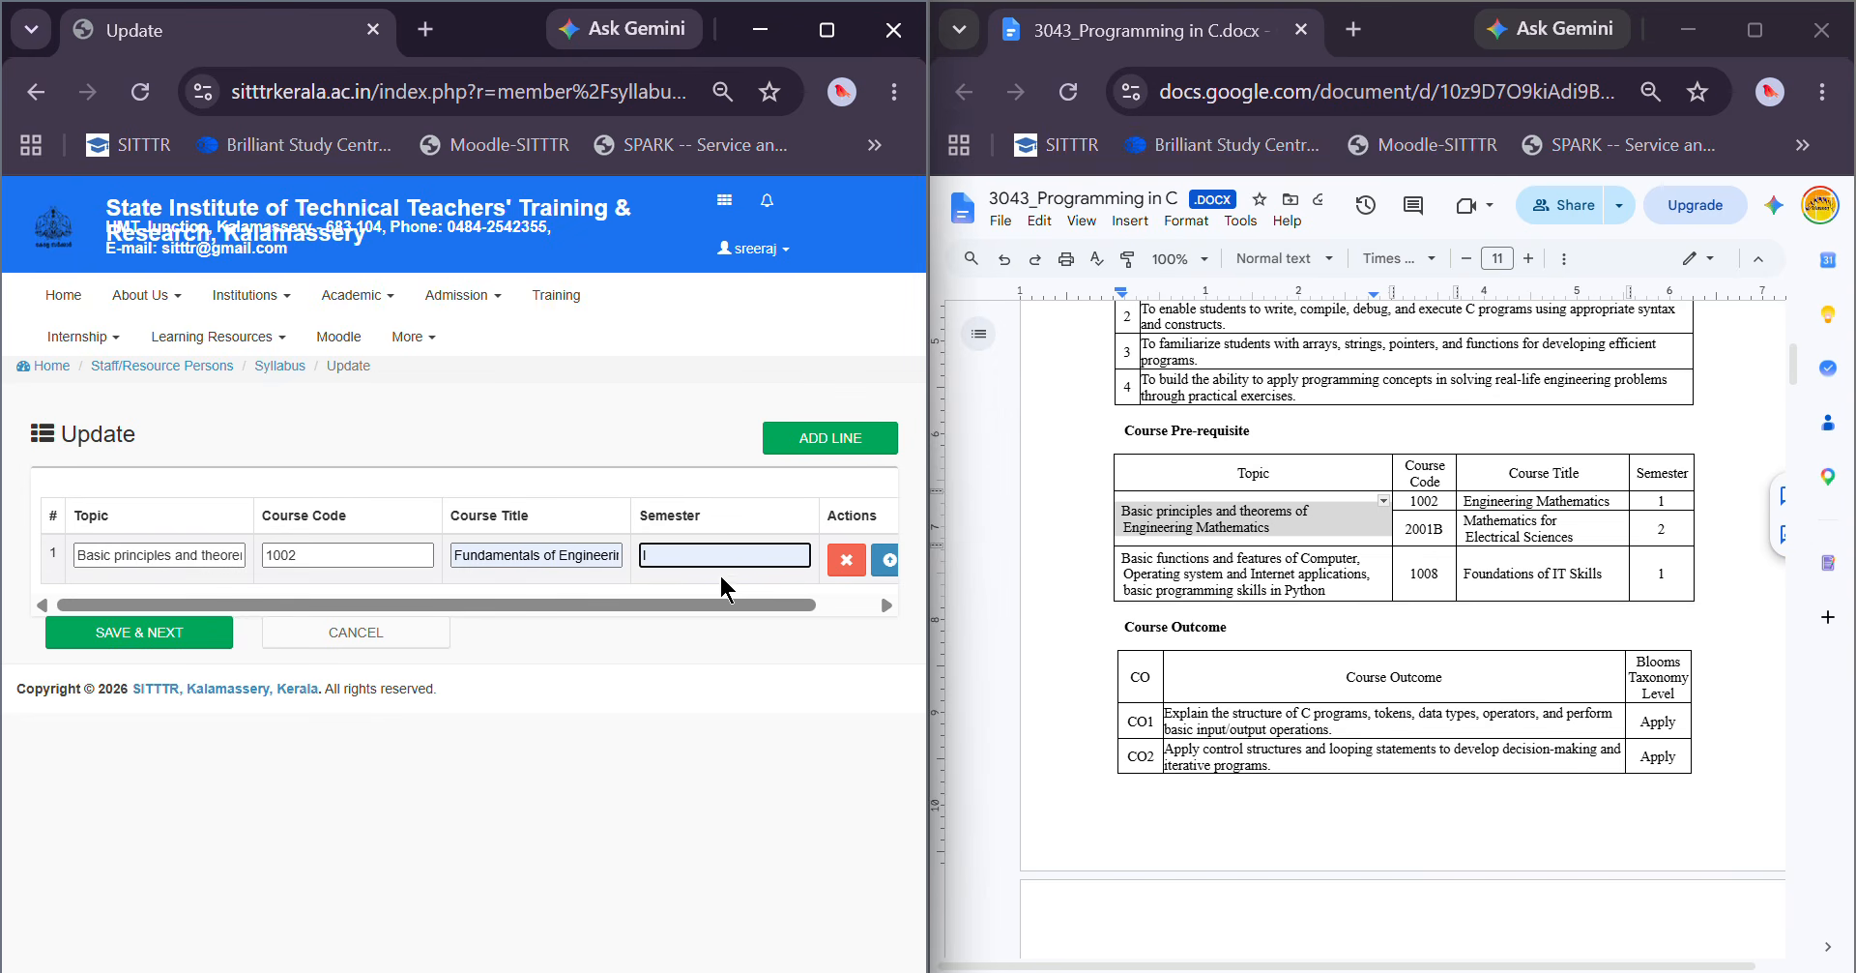
left_click(170, 641)
scroll(525, 684, "down", 5)
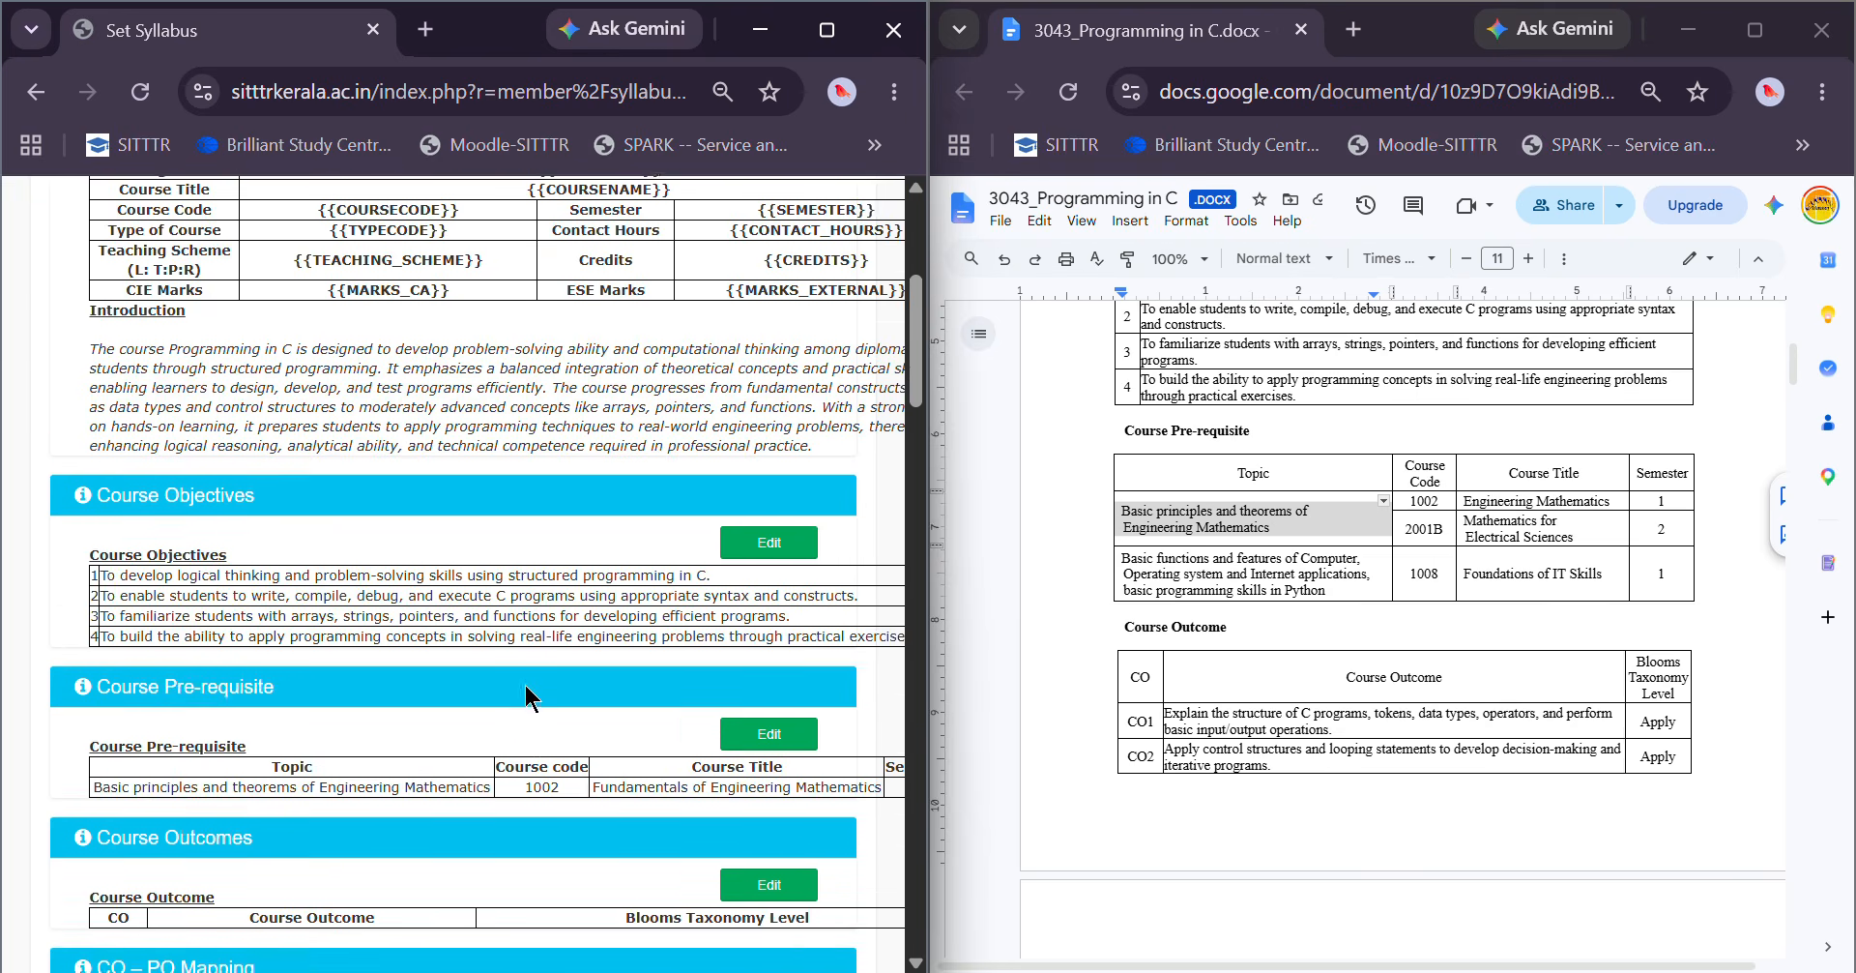
scroll(525, 684, "down", 3)
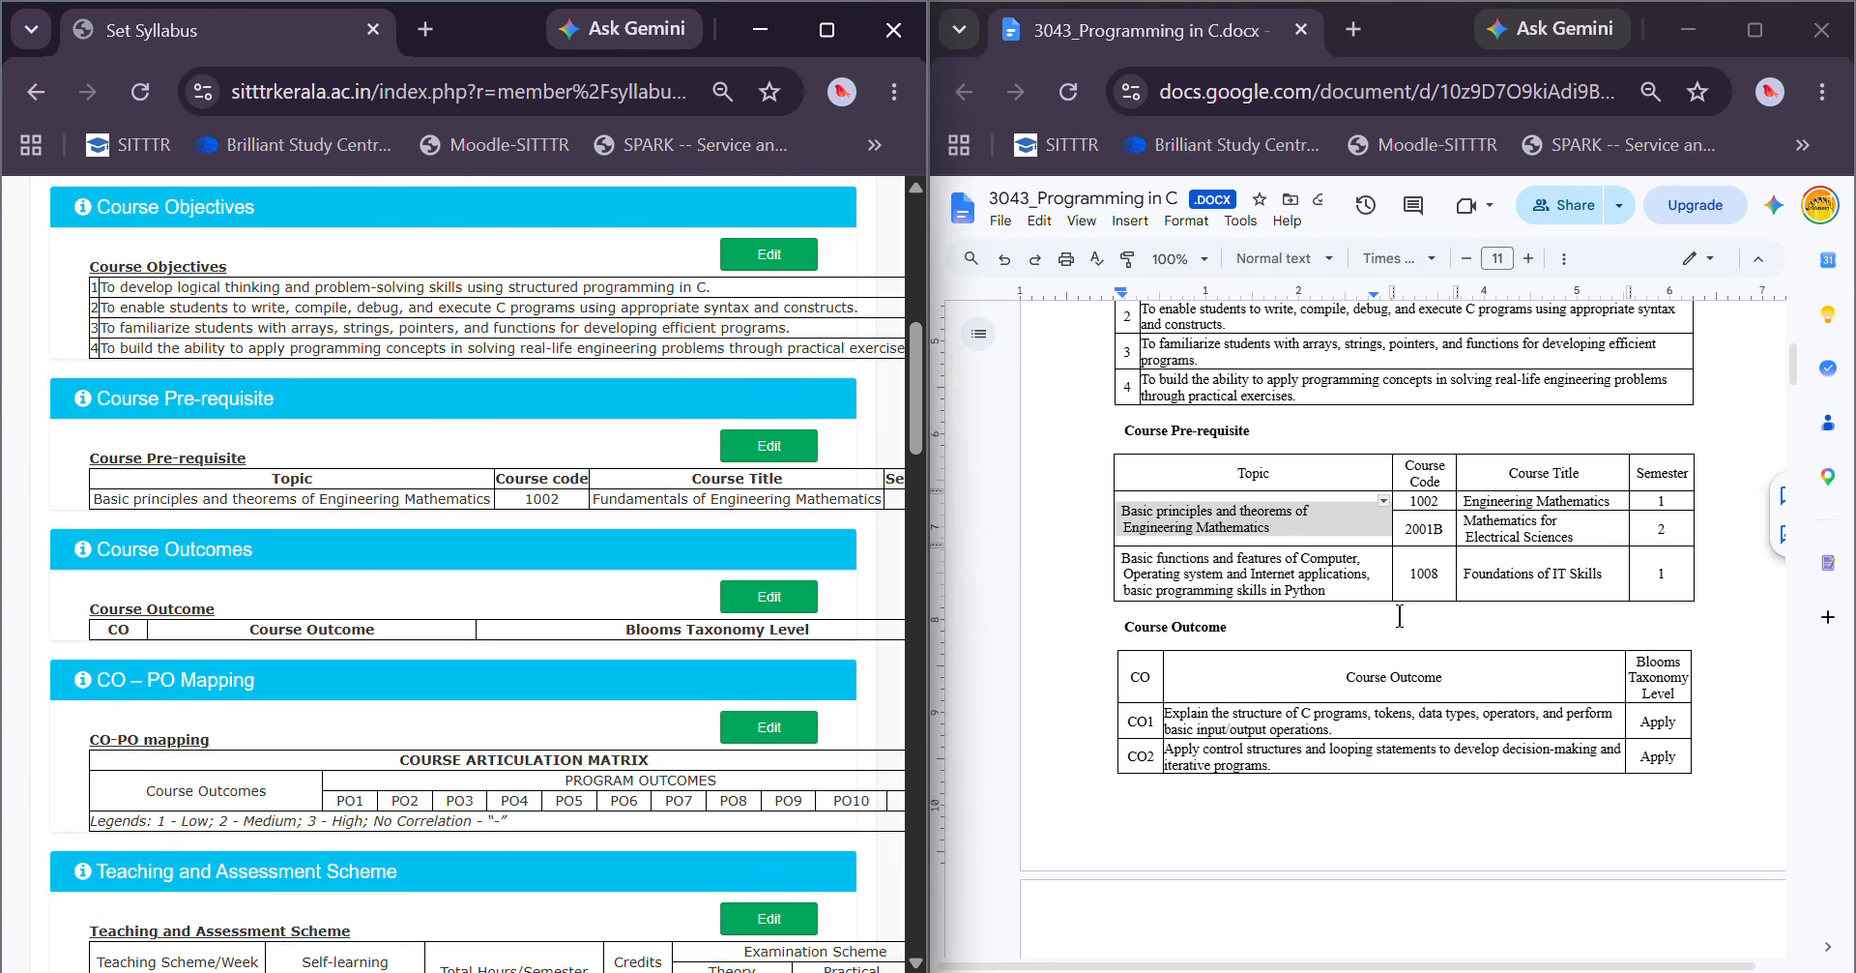
scroll(601, 634, "down", 1)
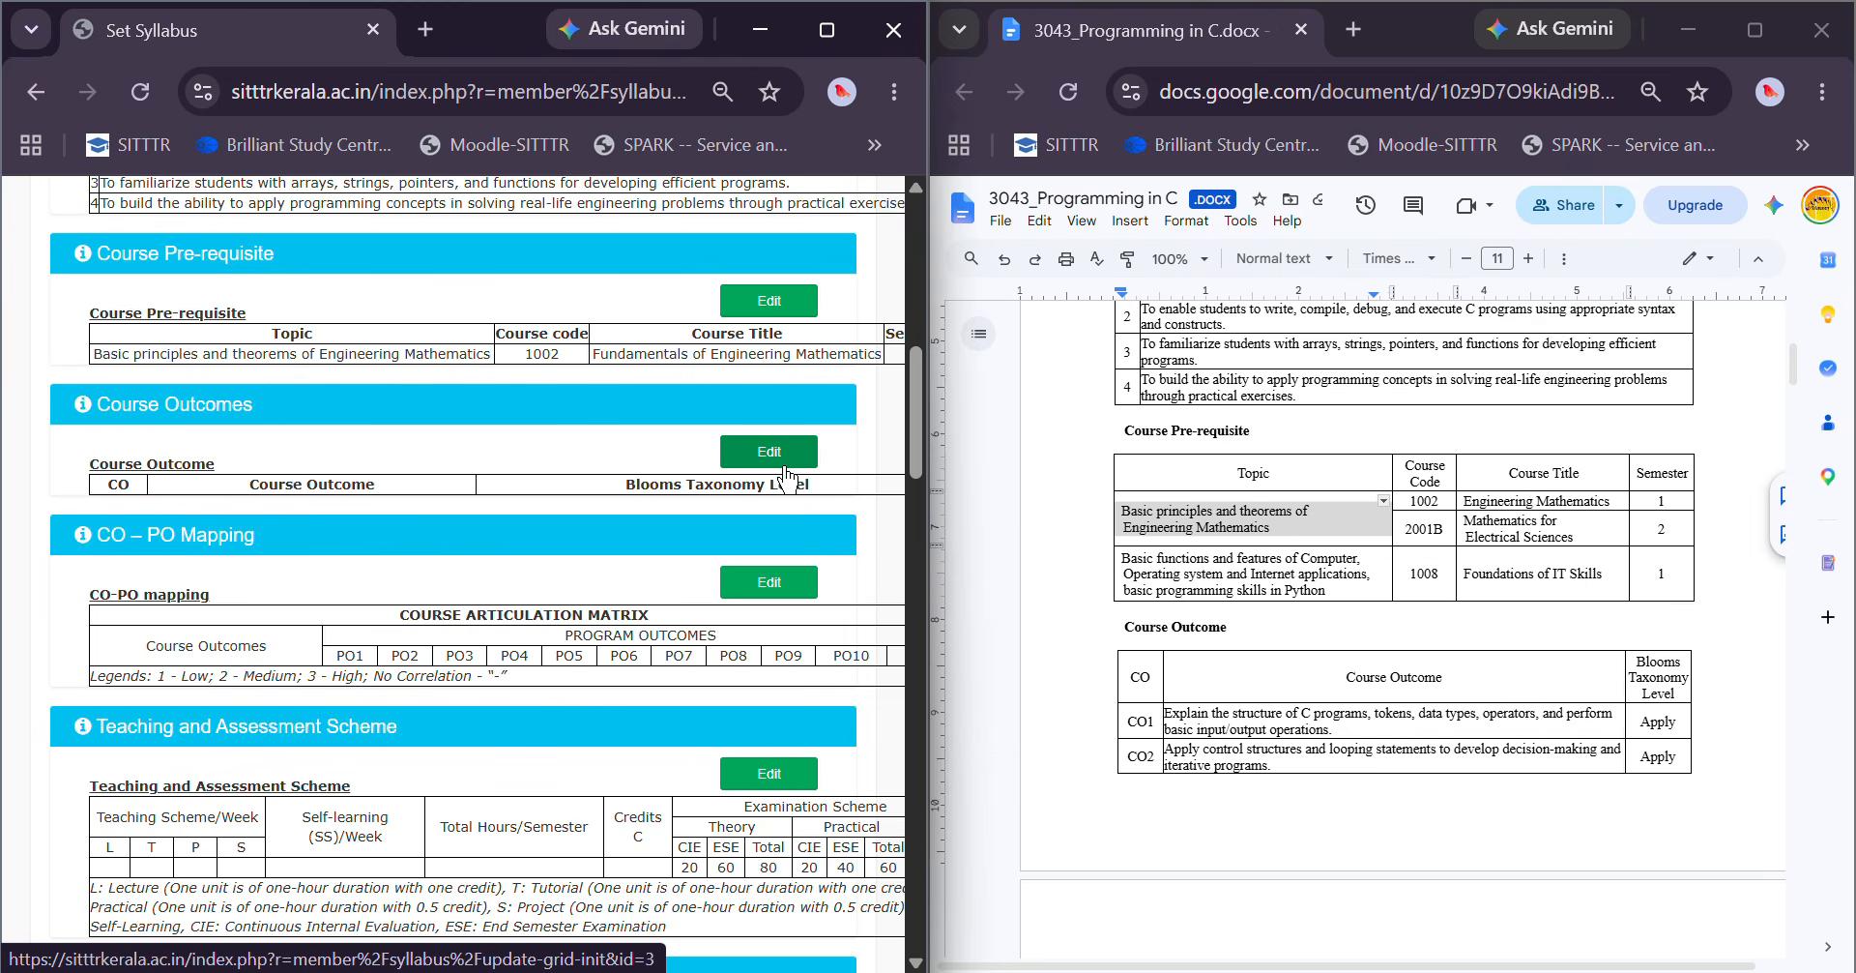
scroll(1178, 642, "down", 3)
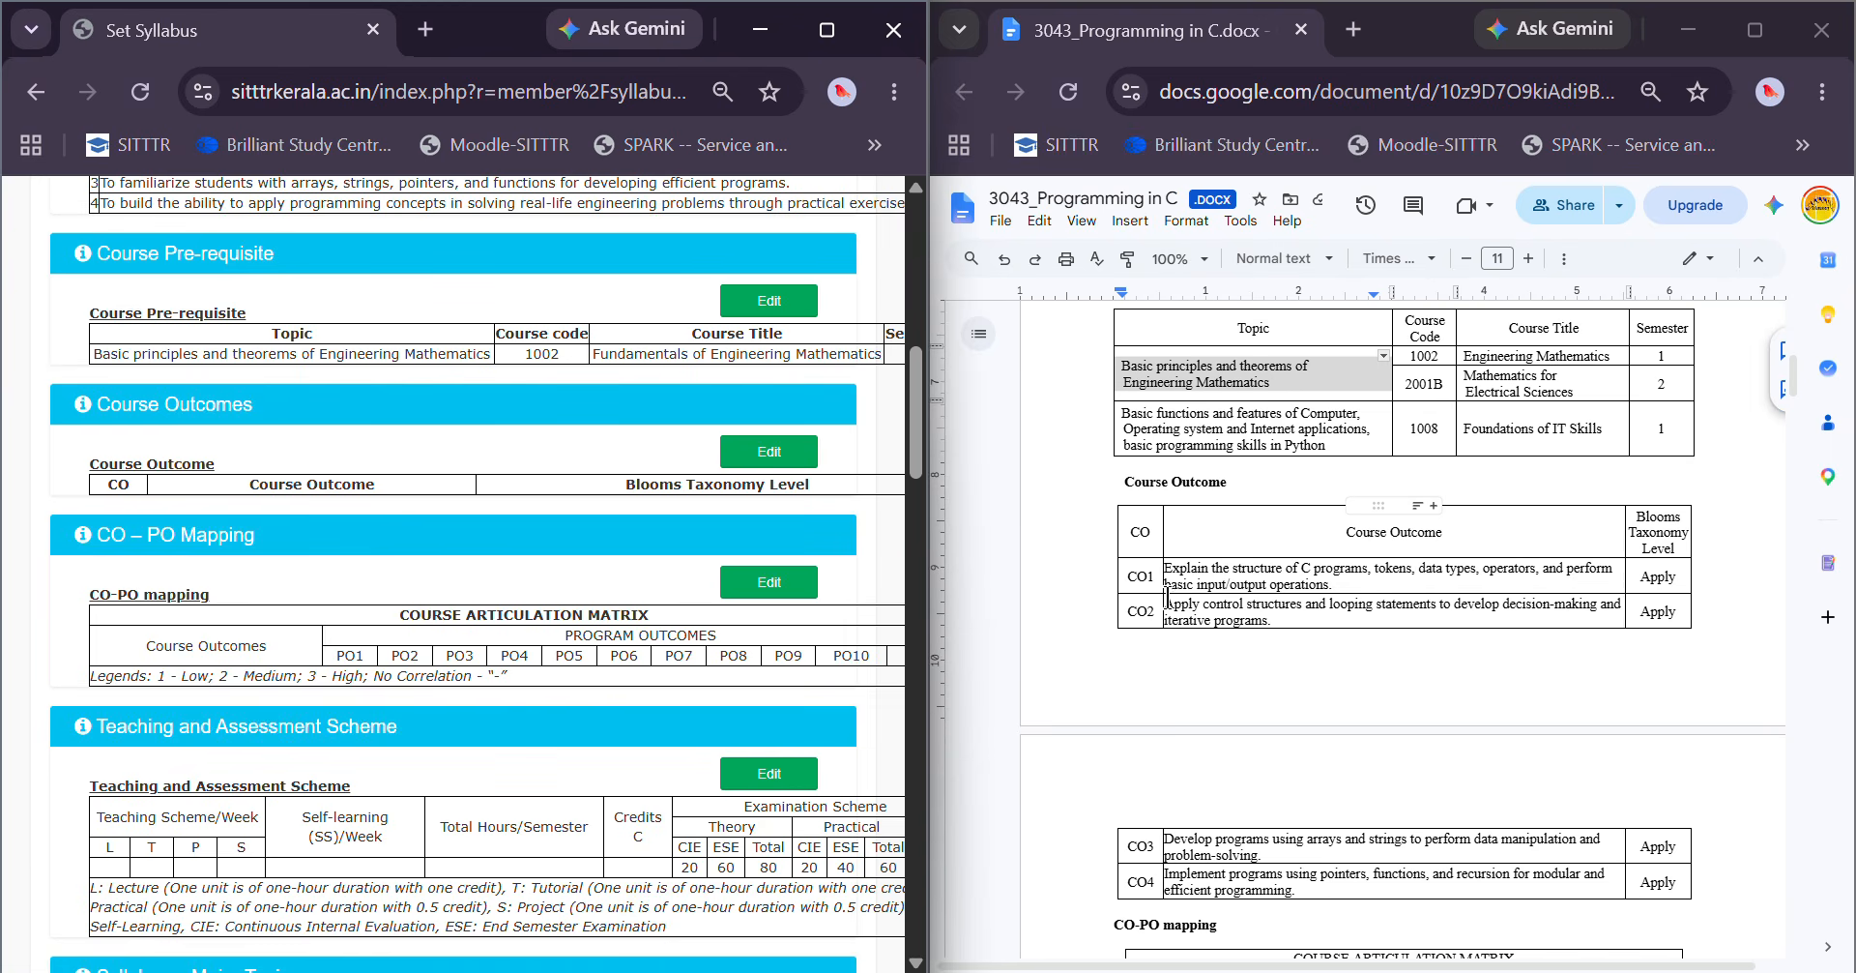
Open Course Outcomes for editing and add four rows numbered CO1 to CO4
left_click(773, 451)
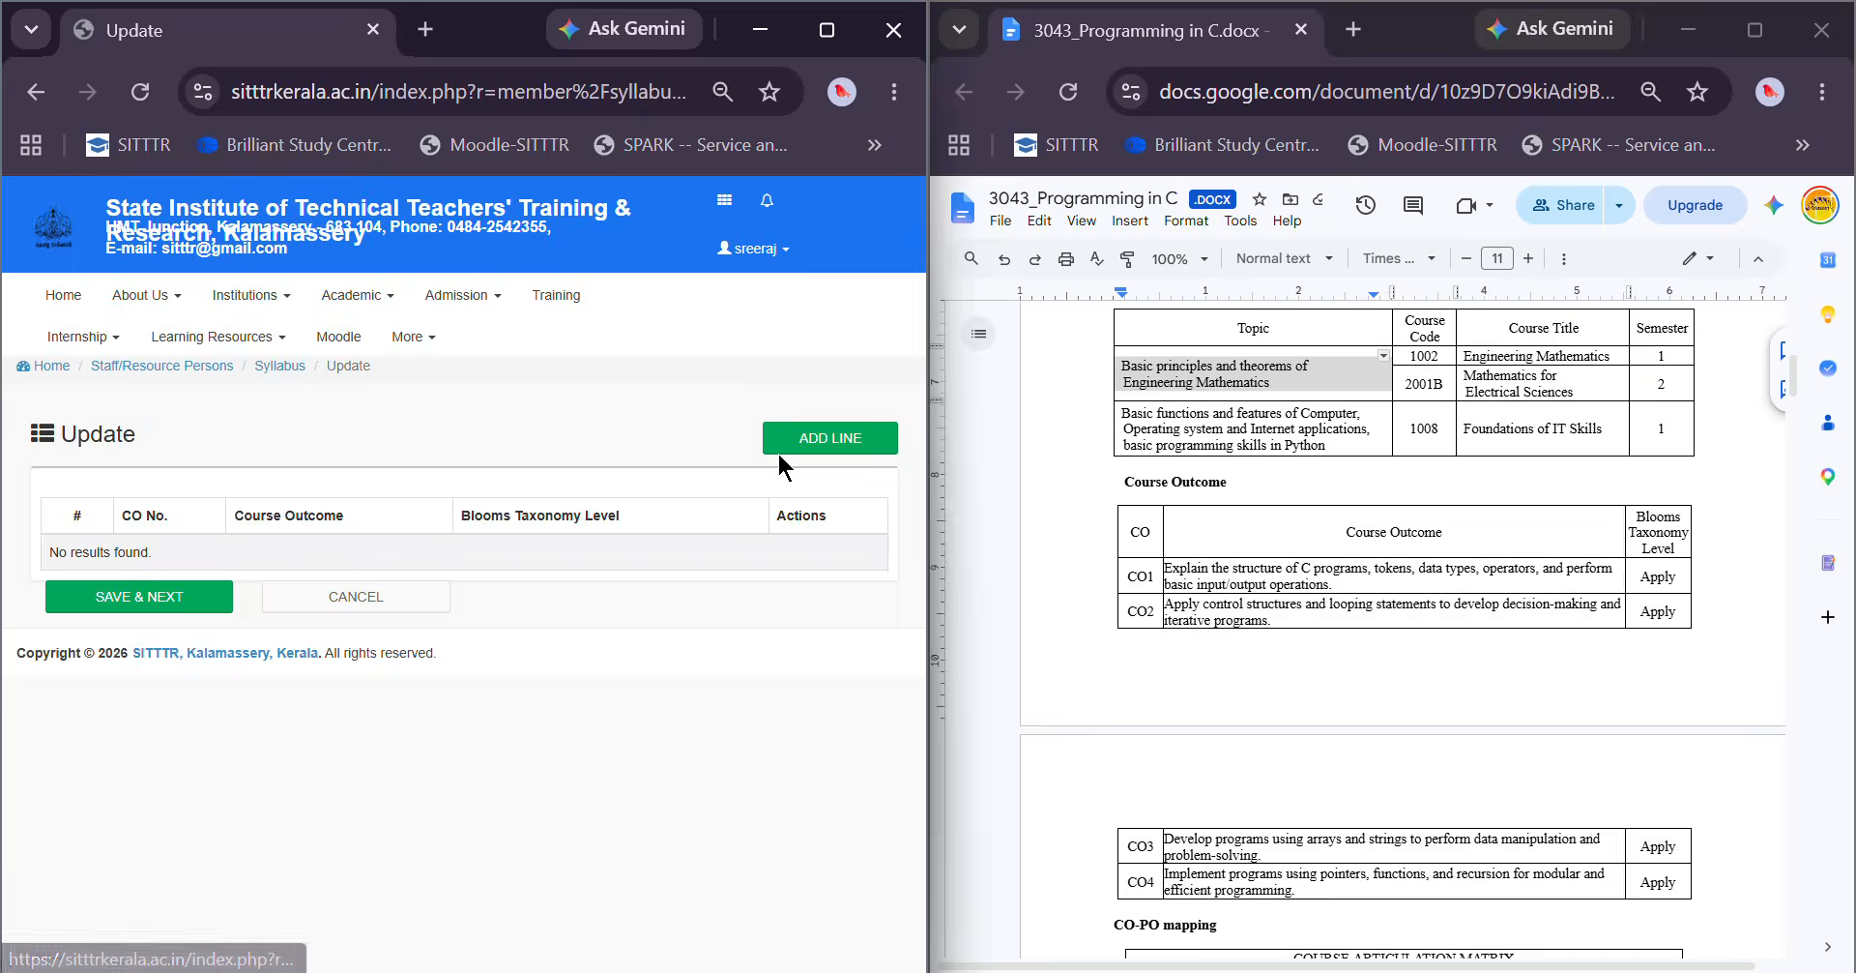
left_click(841, 445)
left_click(841, 444)
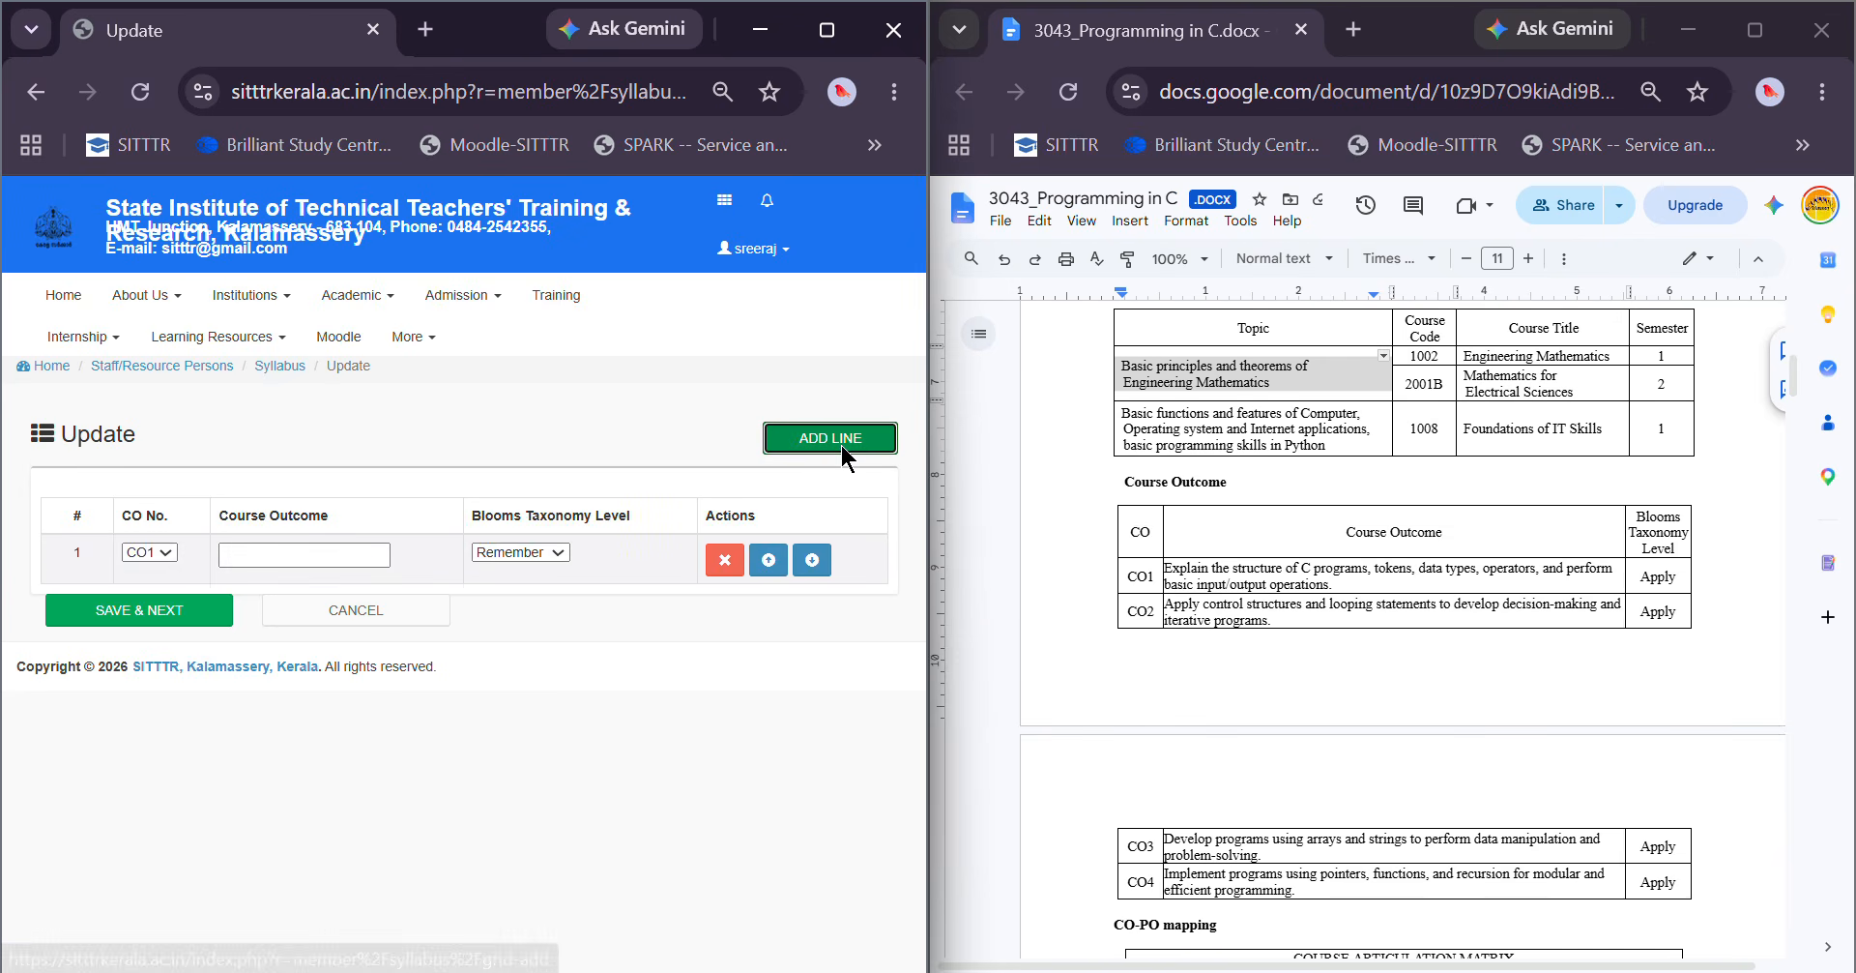
left_click(839, 443)
left_click(840, 443)
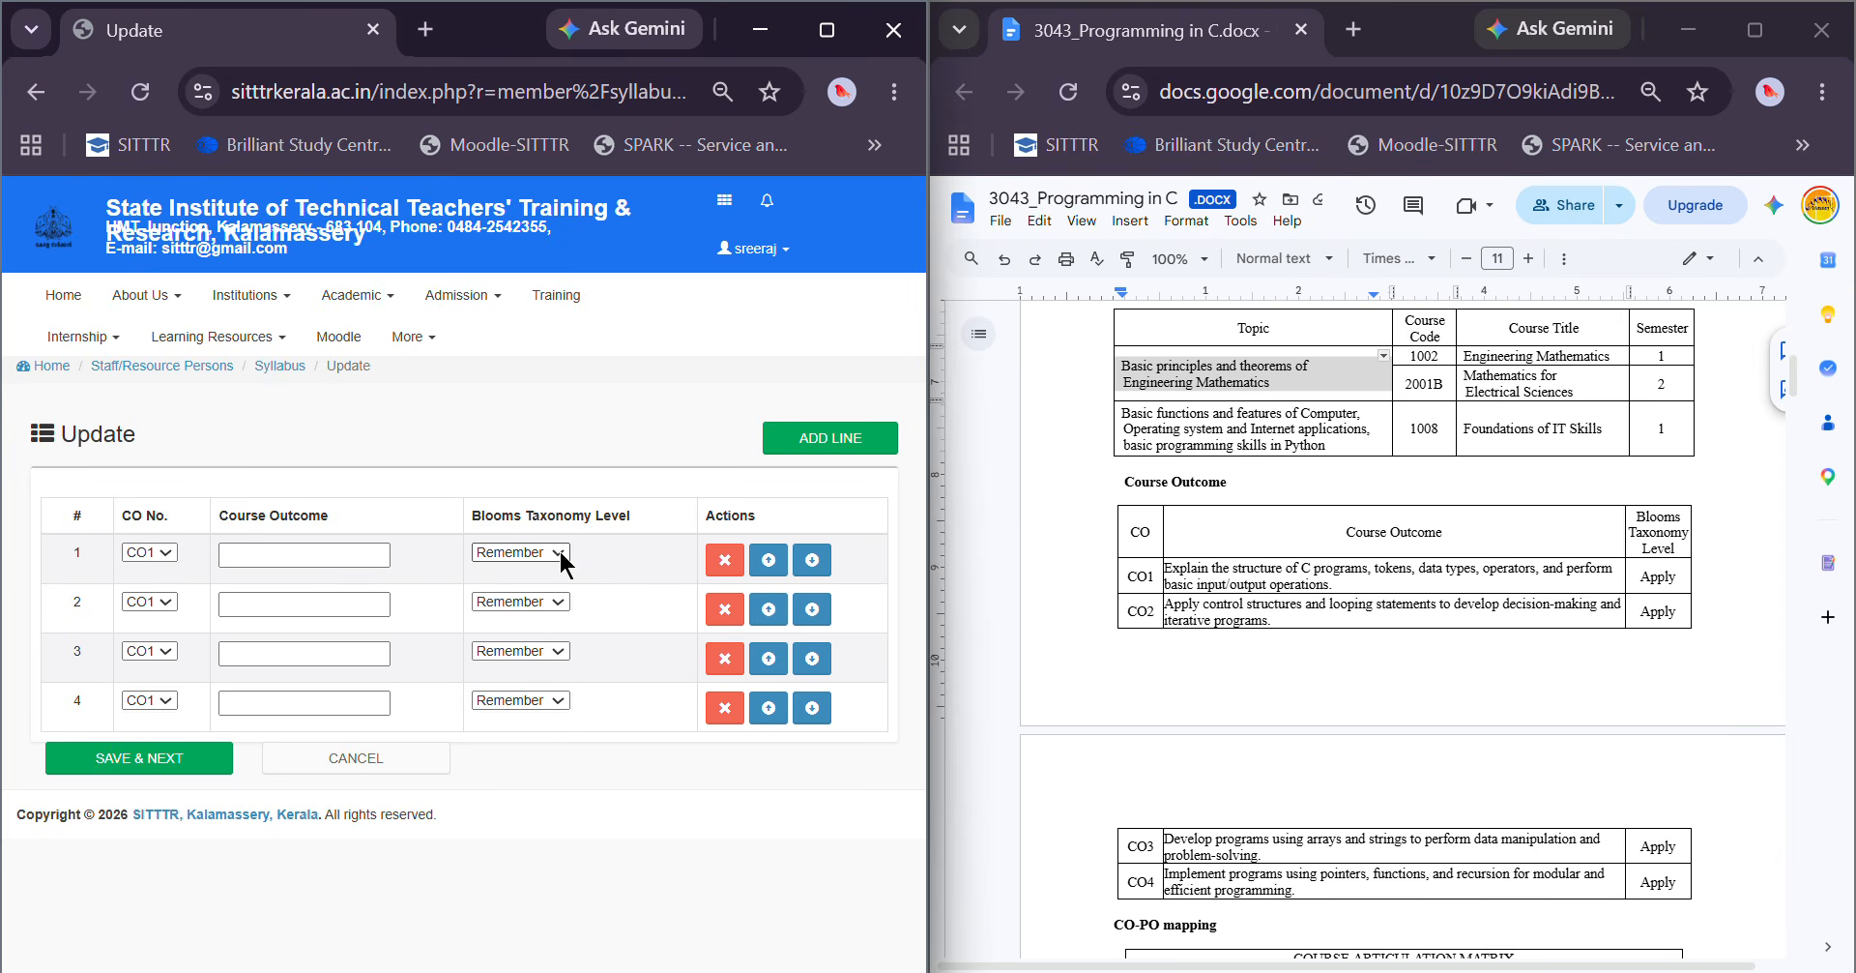
left_click(157, 605)
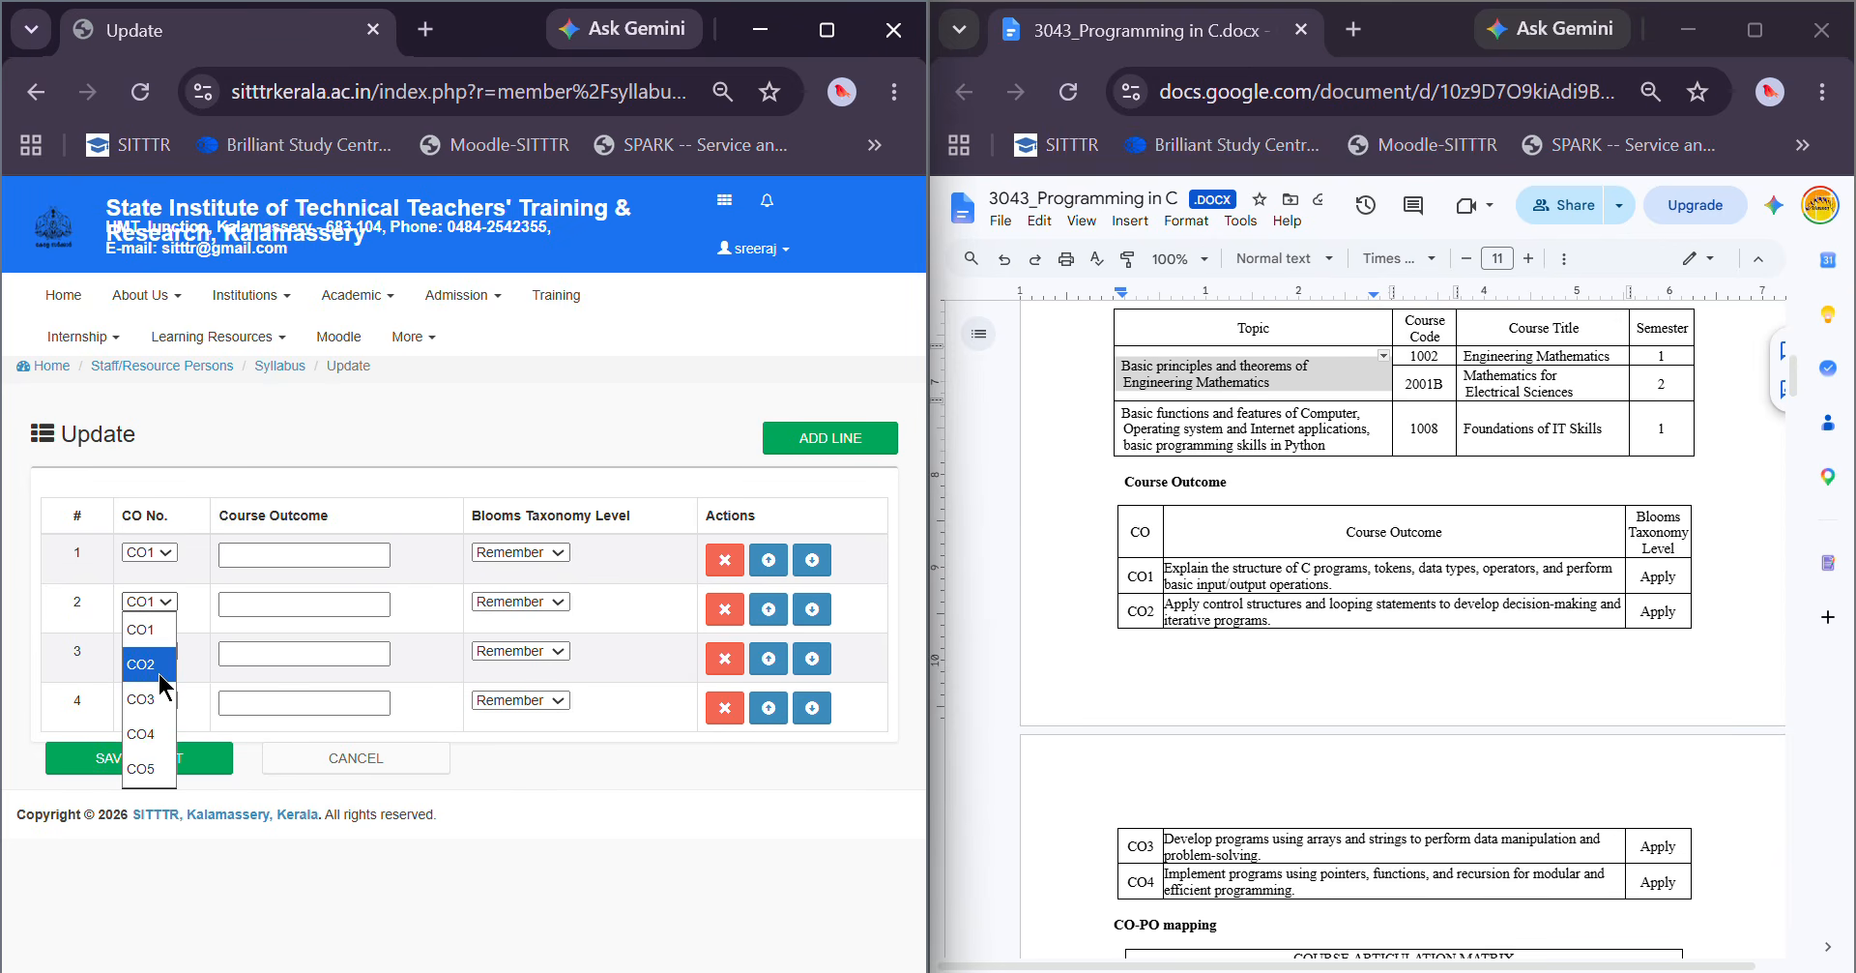
left_click(154, 663)
left_click(156, 653)
left_click(153, 749)
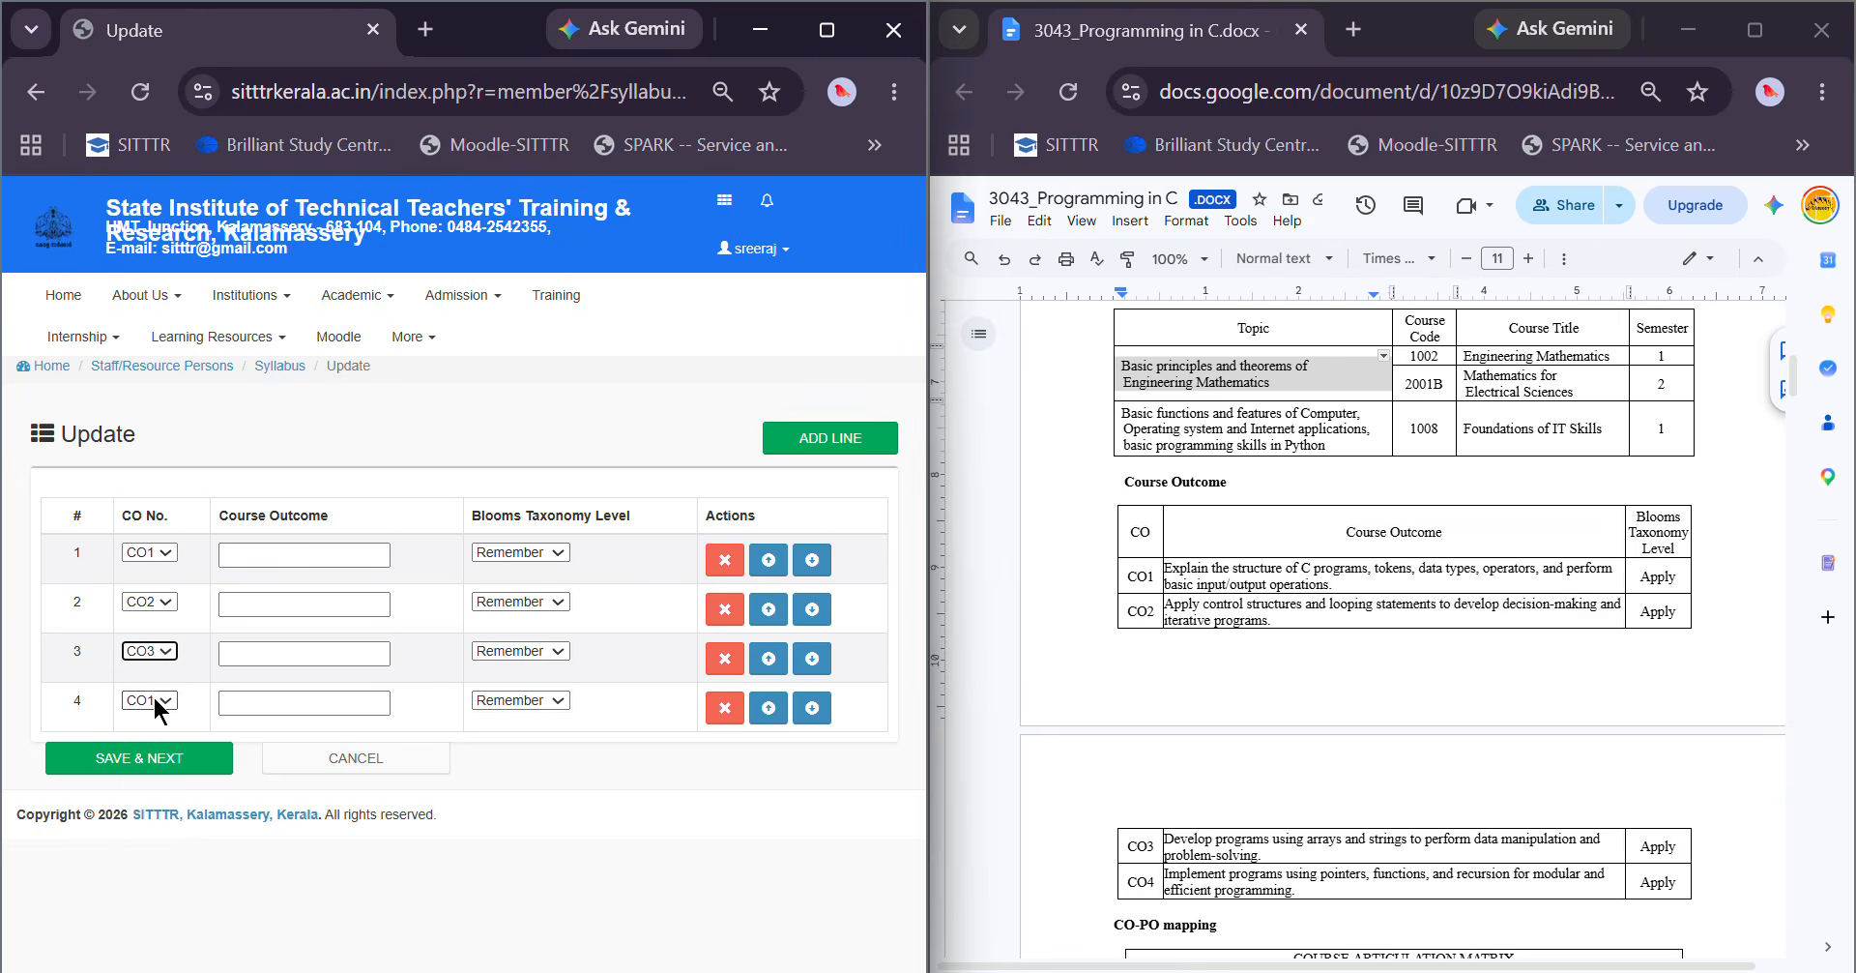
left_click(155, 701)
left_click(172, 846)
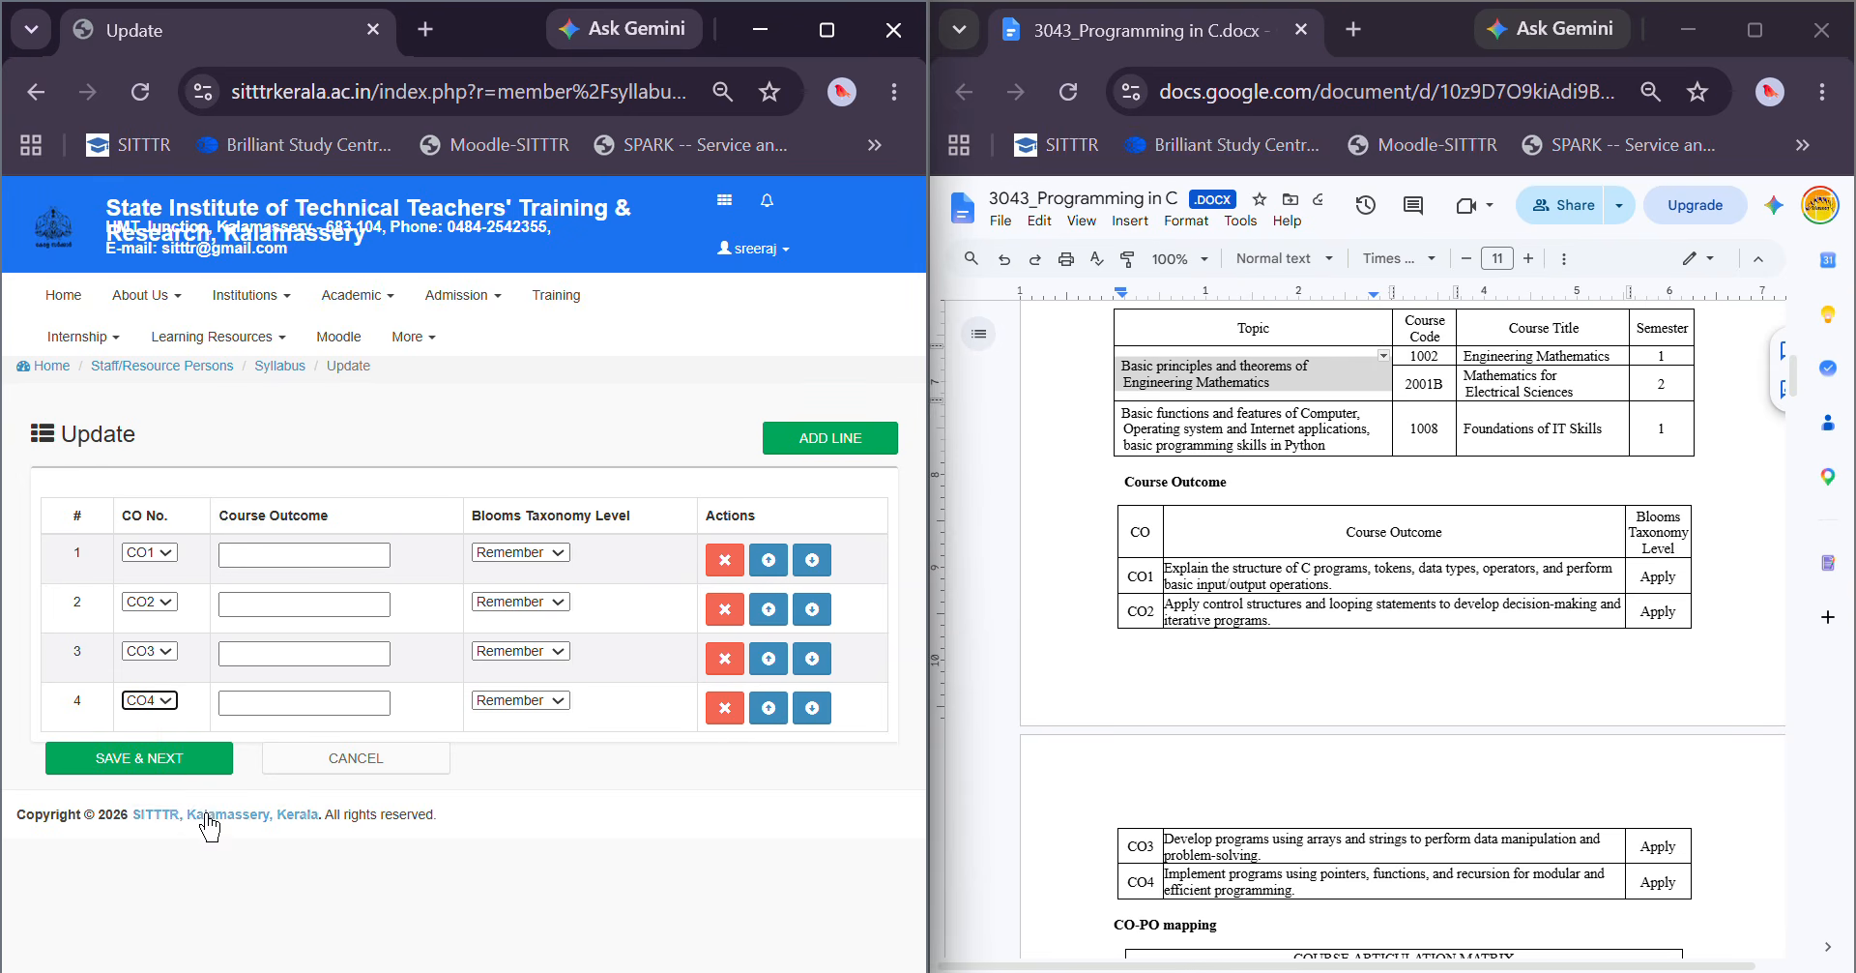
Fill row 1 with the CO1 outcome text from the document at Blooms level Apply
triple_click(1222, 565)
key("ctrl+c")
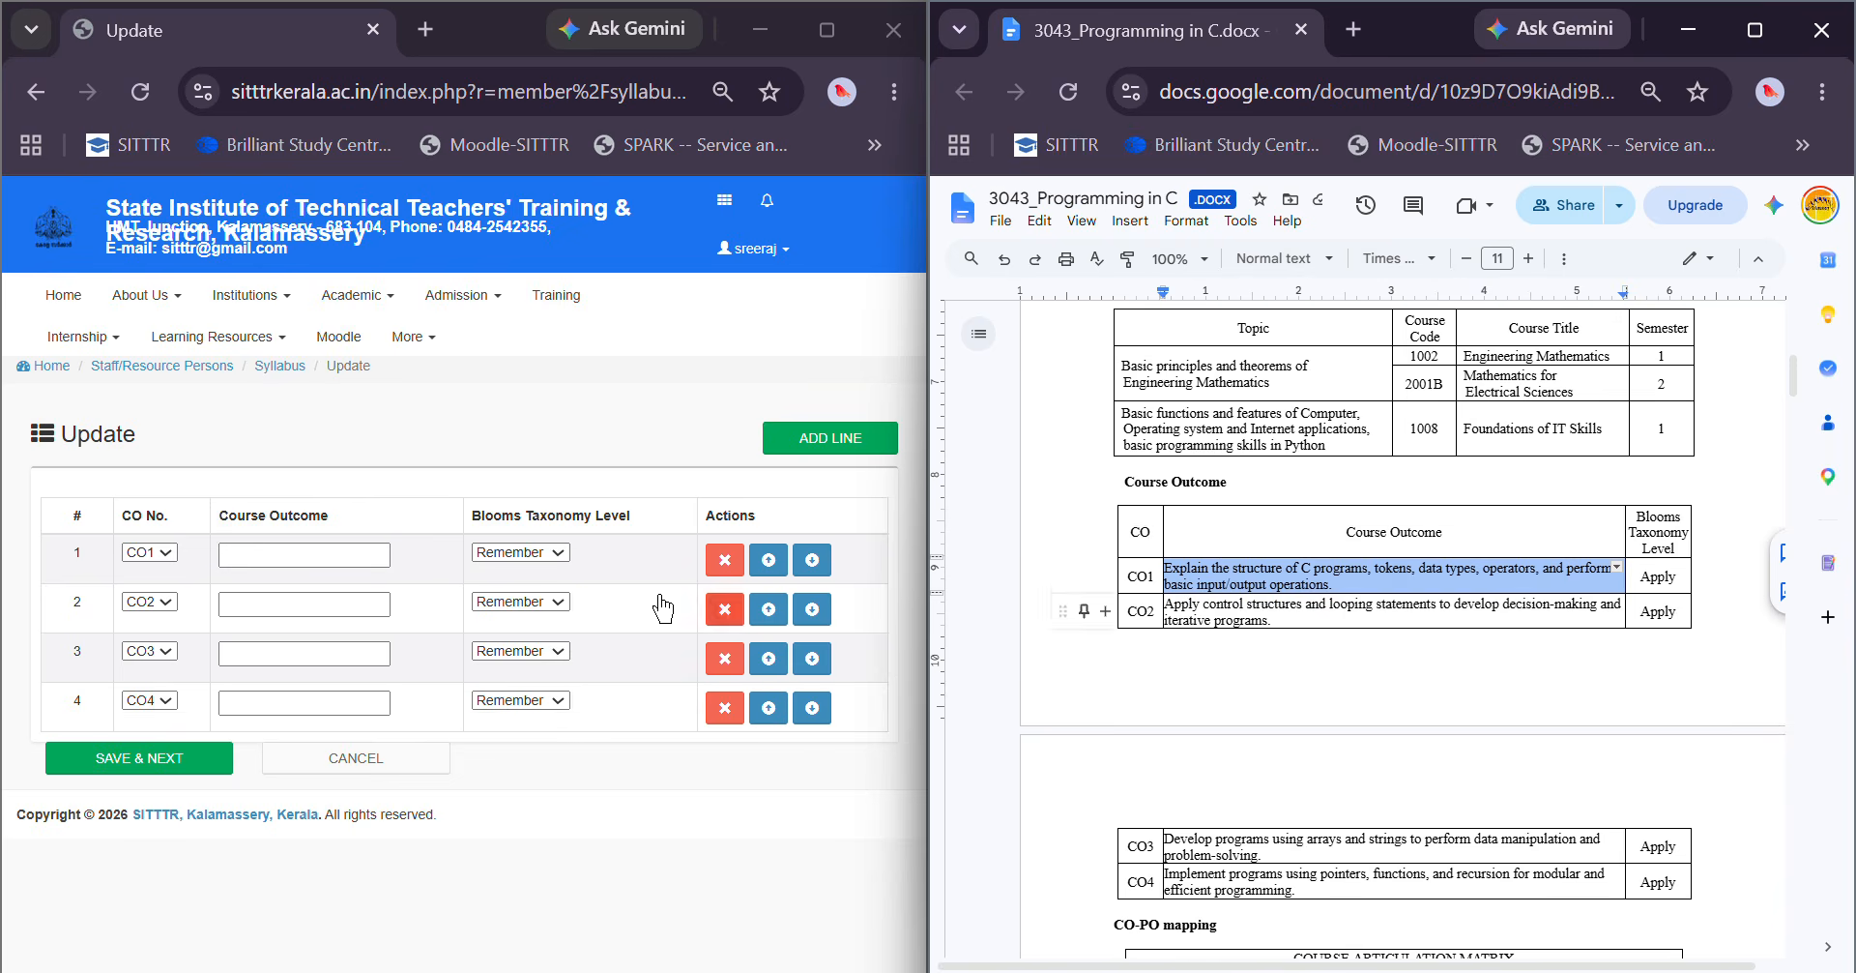
left_click(368, 554)
key("ctrl+v")
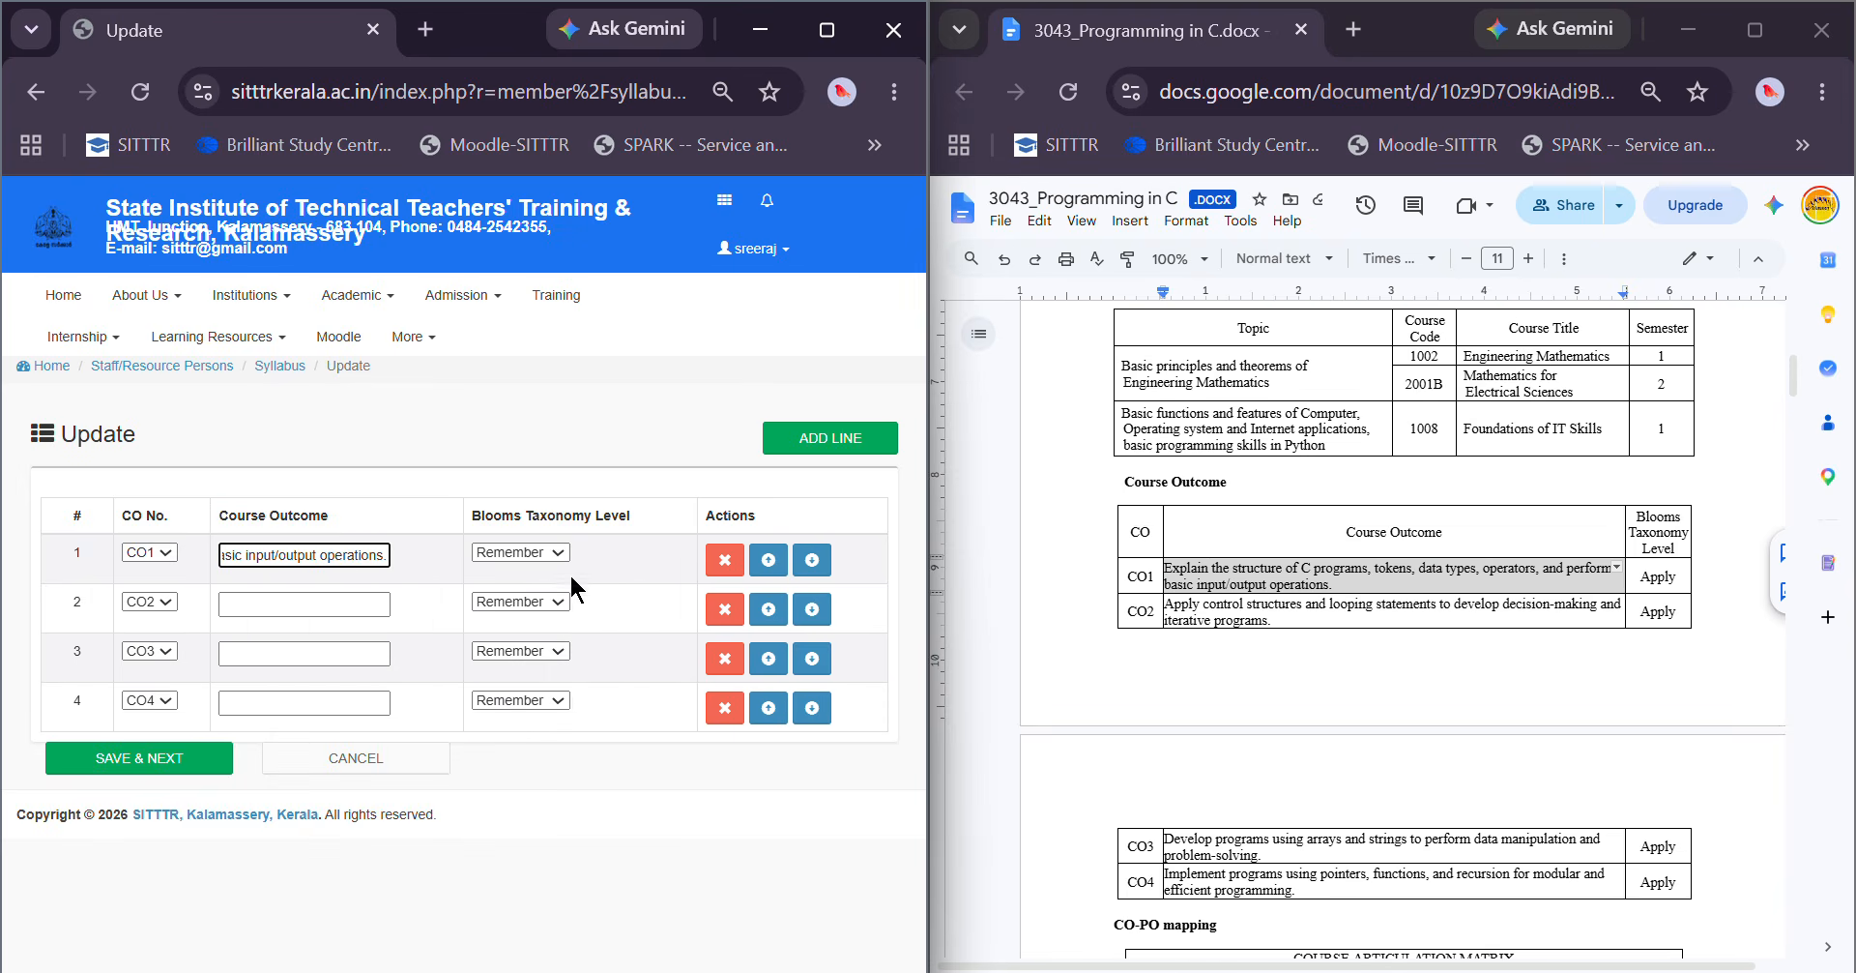
left_click(526, 553)
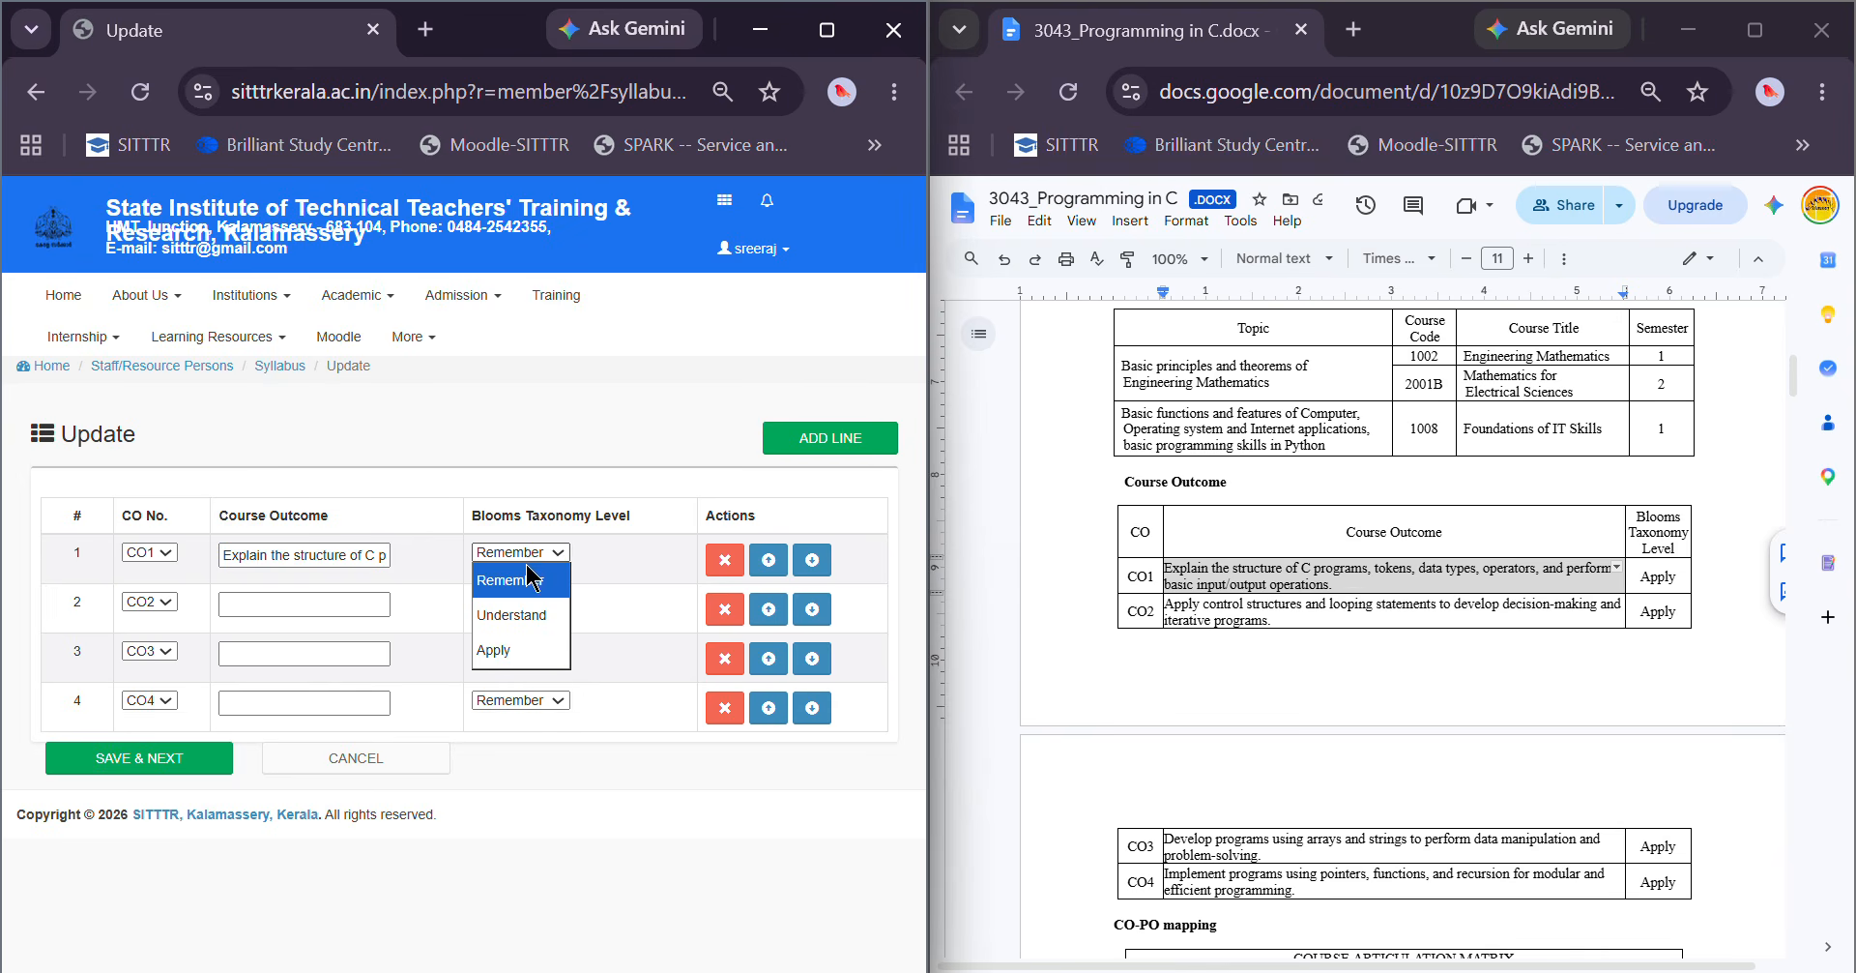
left_click(531, 649)
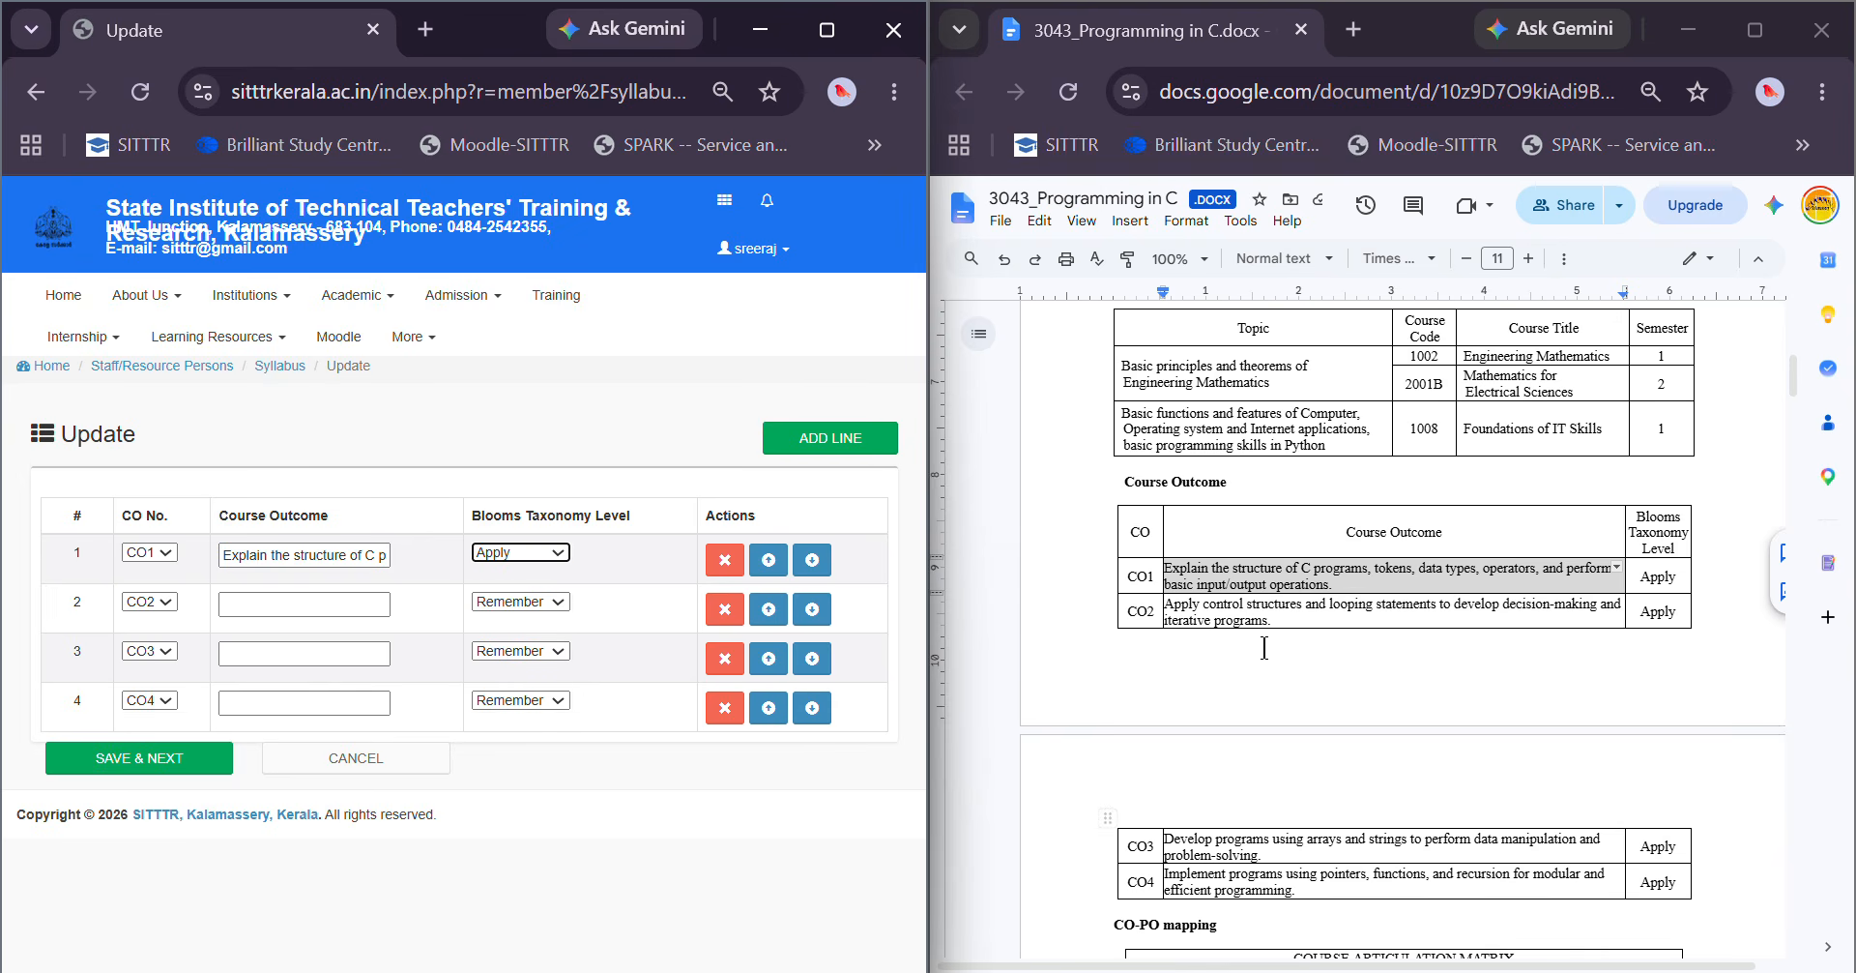
Fill row 2 with the CO2 outcome text at Blooms level Apply, then save
double_click(1216, 609)
triple_click(1216, 609)
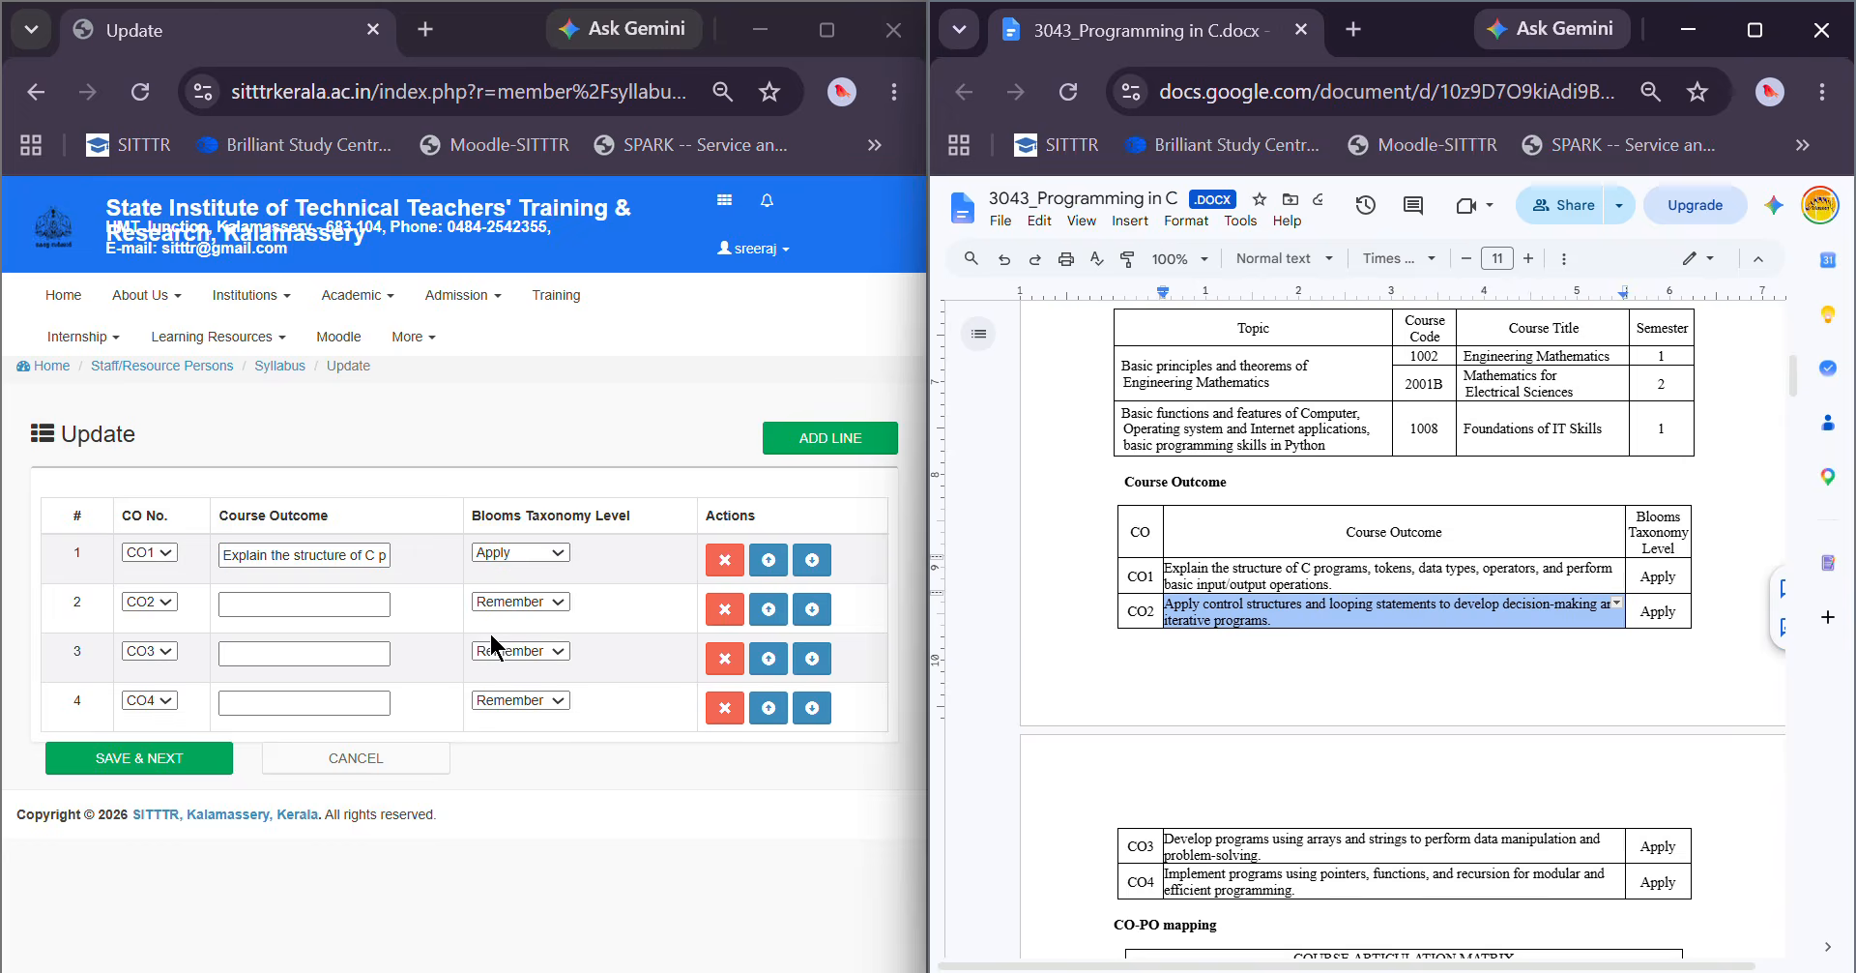
left_click(359, 602)
key("ctrl+v")
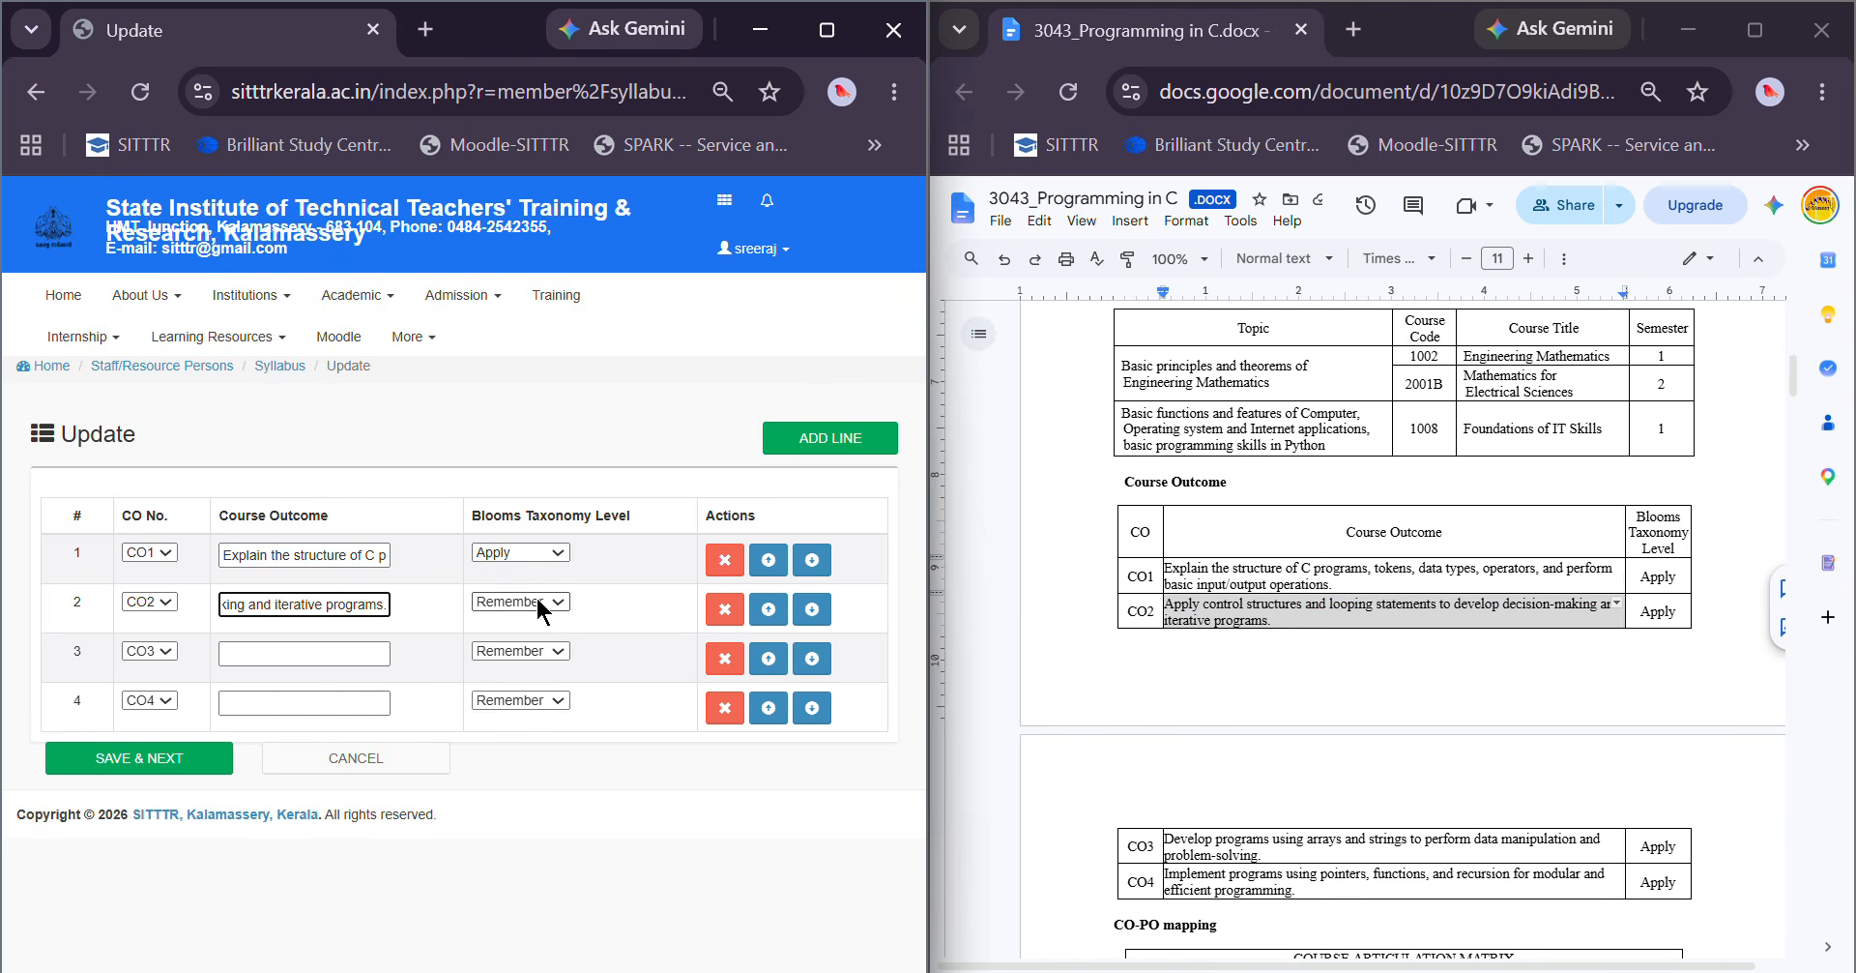
left_click(541, 602)
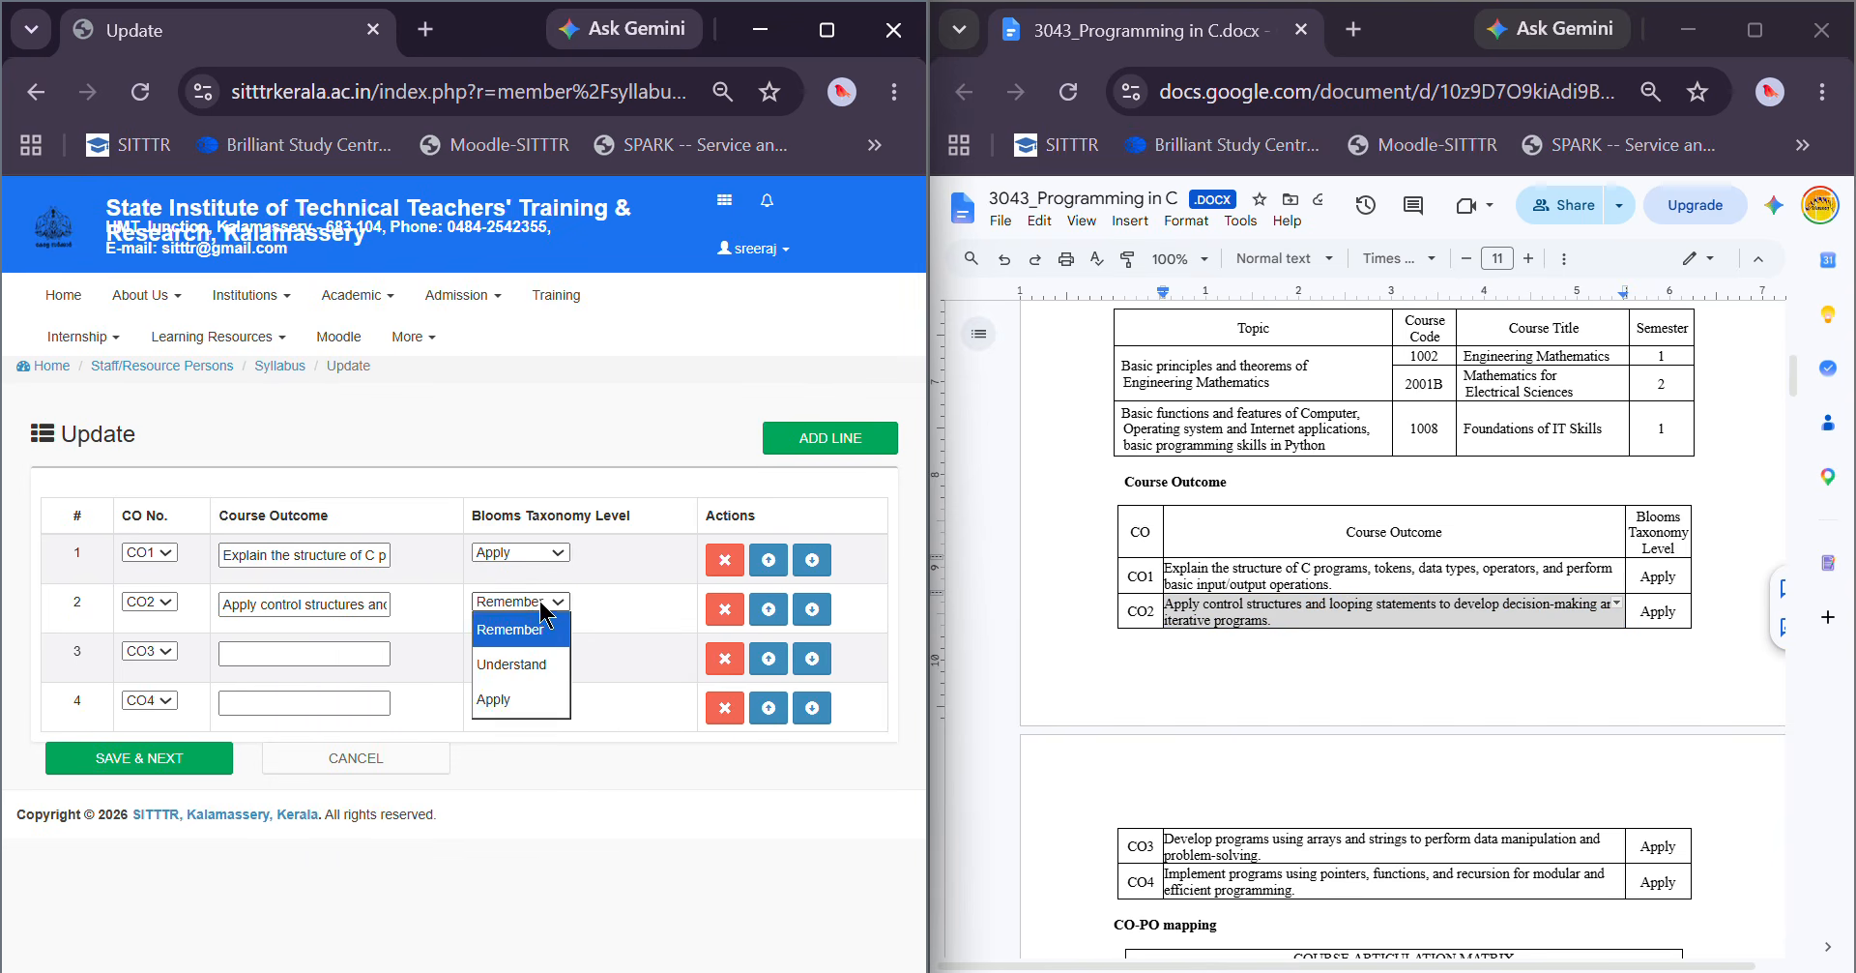
left_click(539, 699)
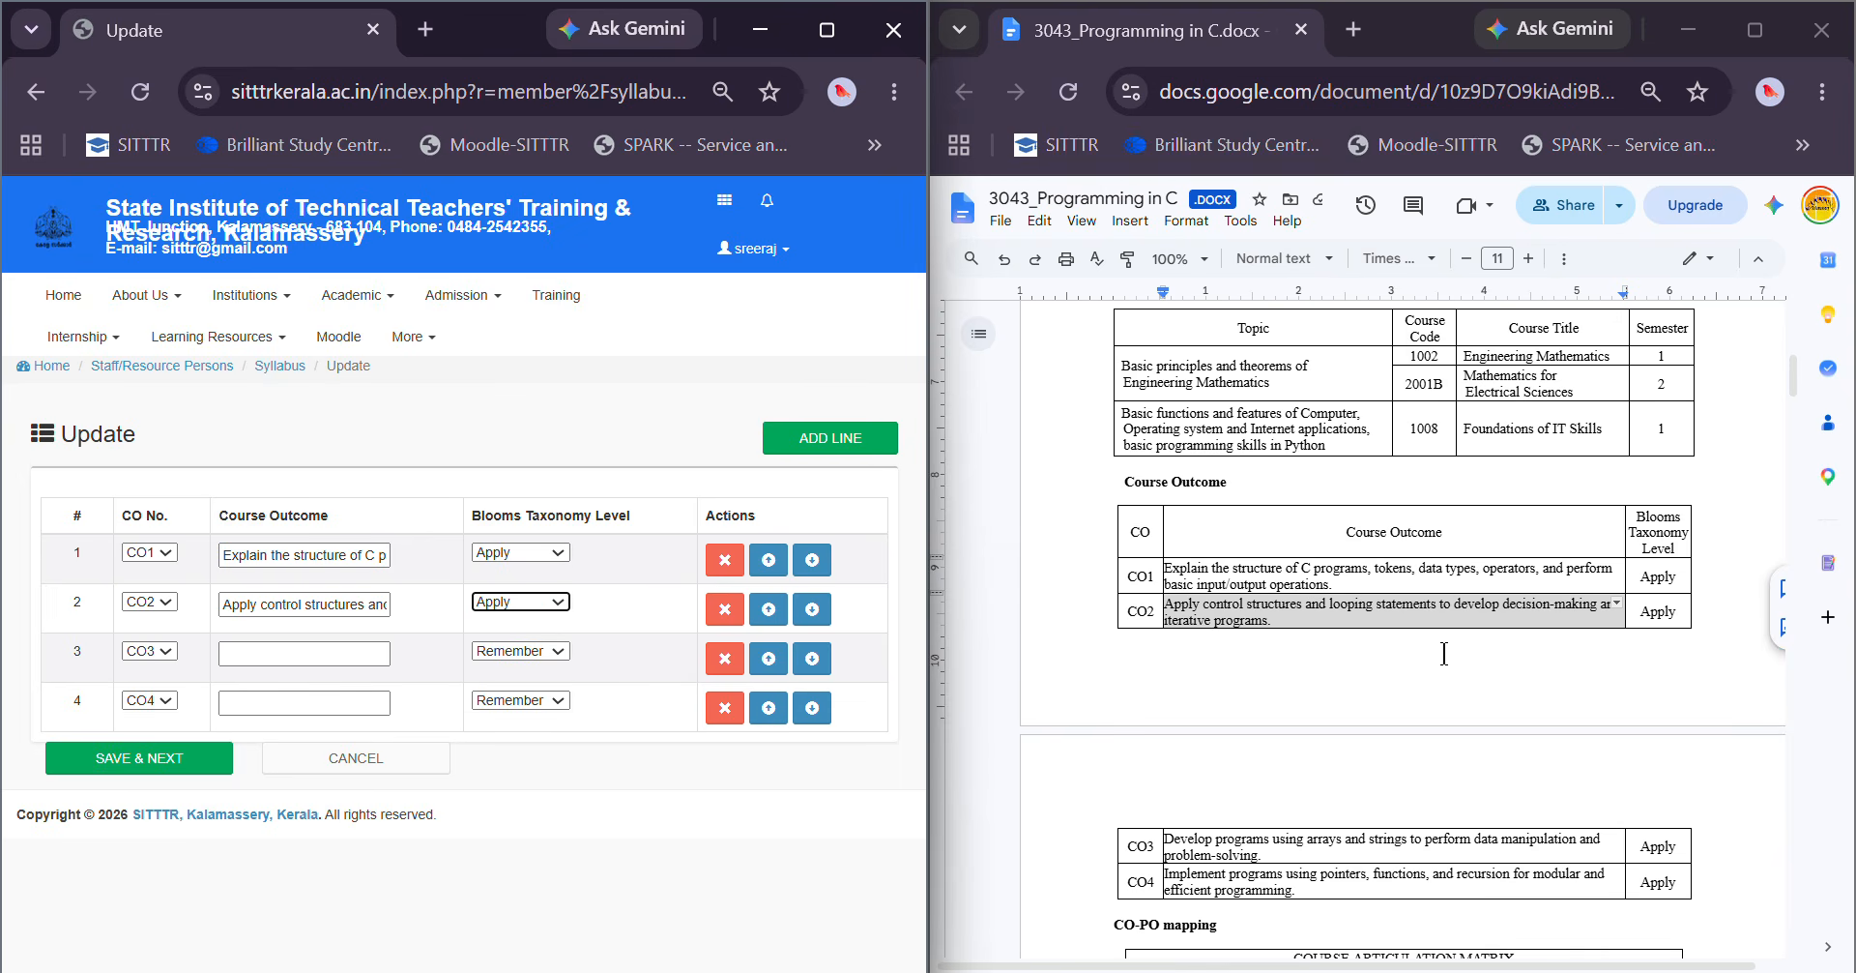
scroll(1162, 480, "down", 5)
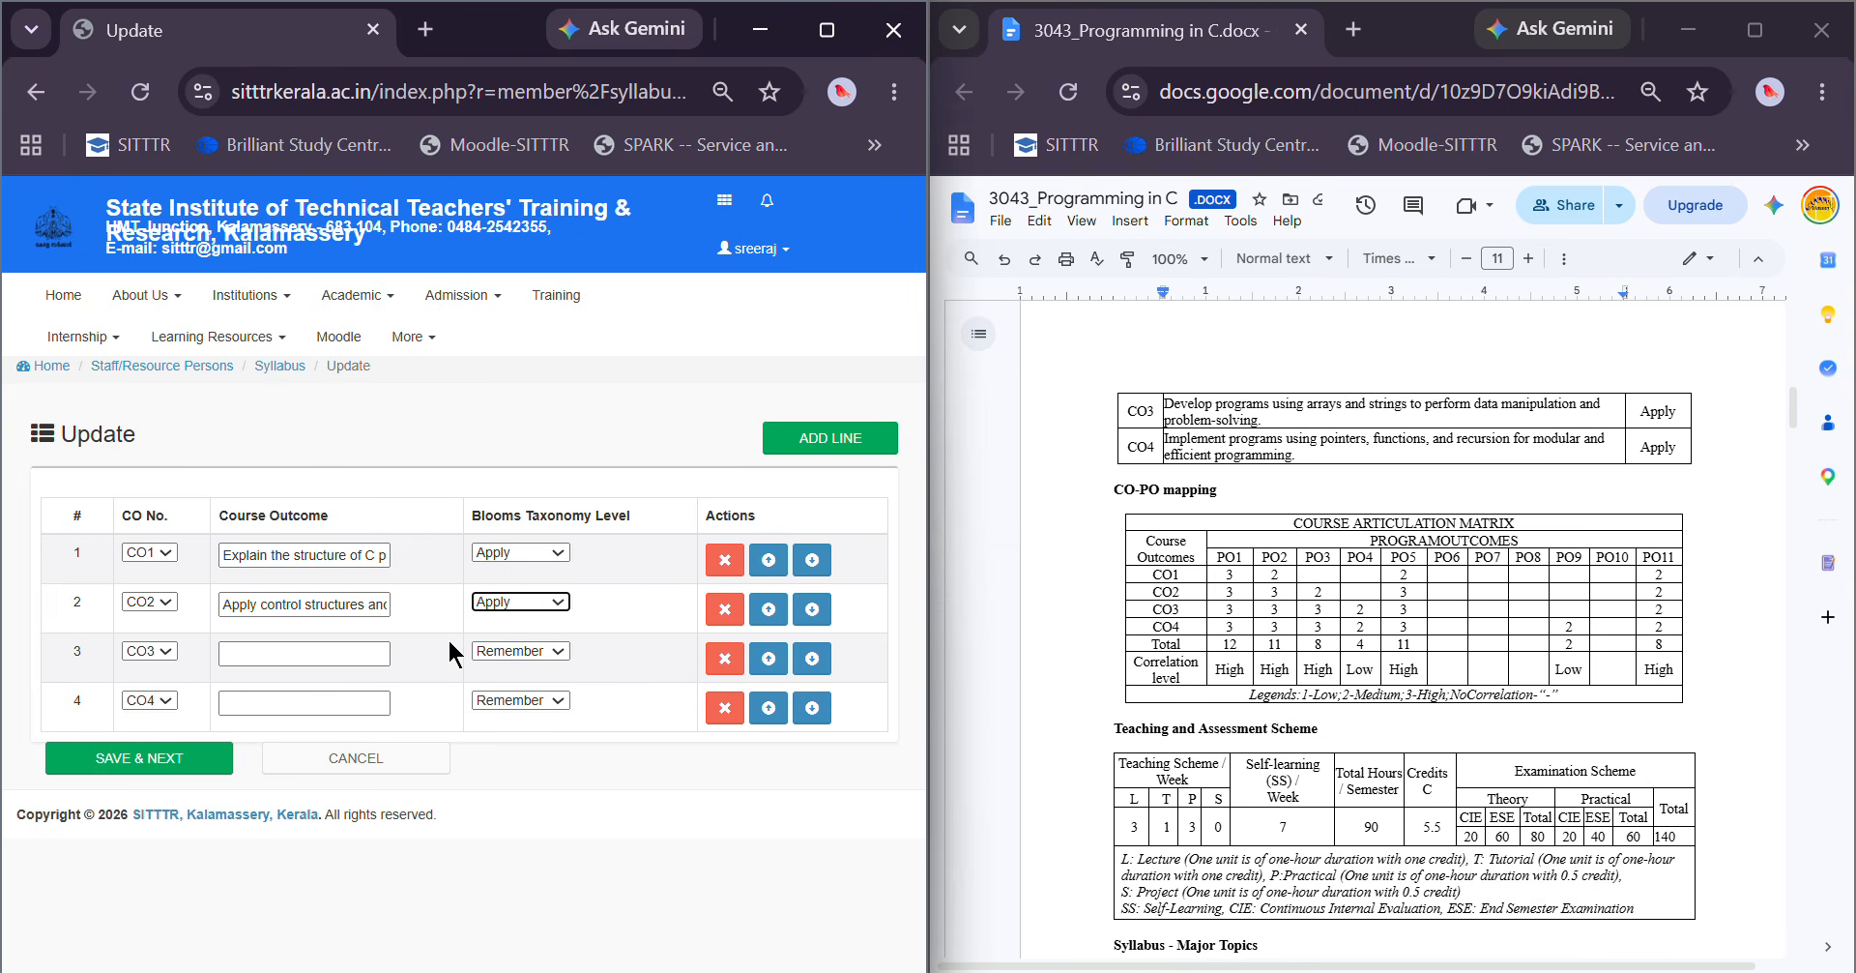
left_click(154, 759)
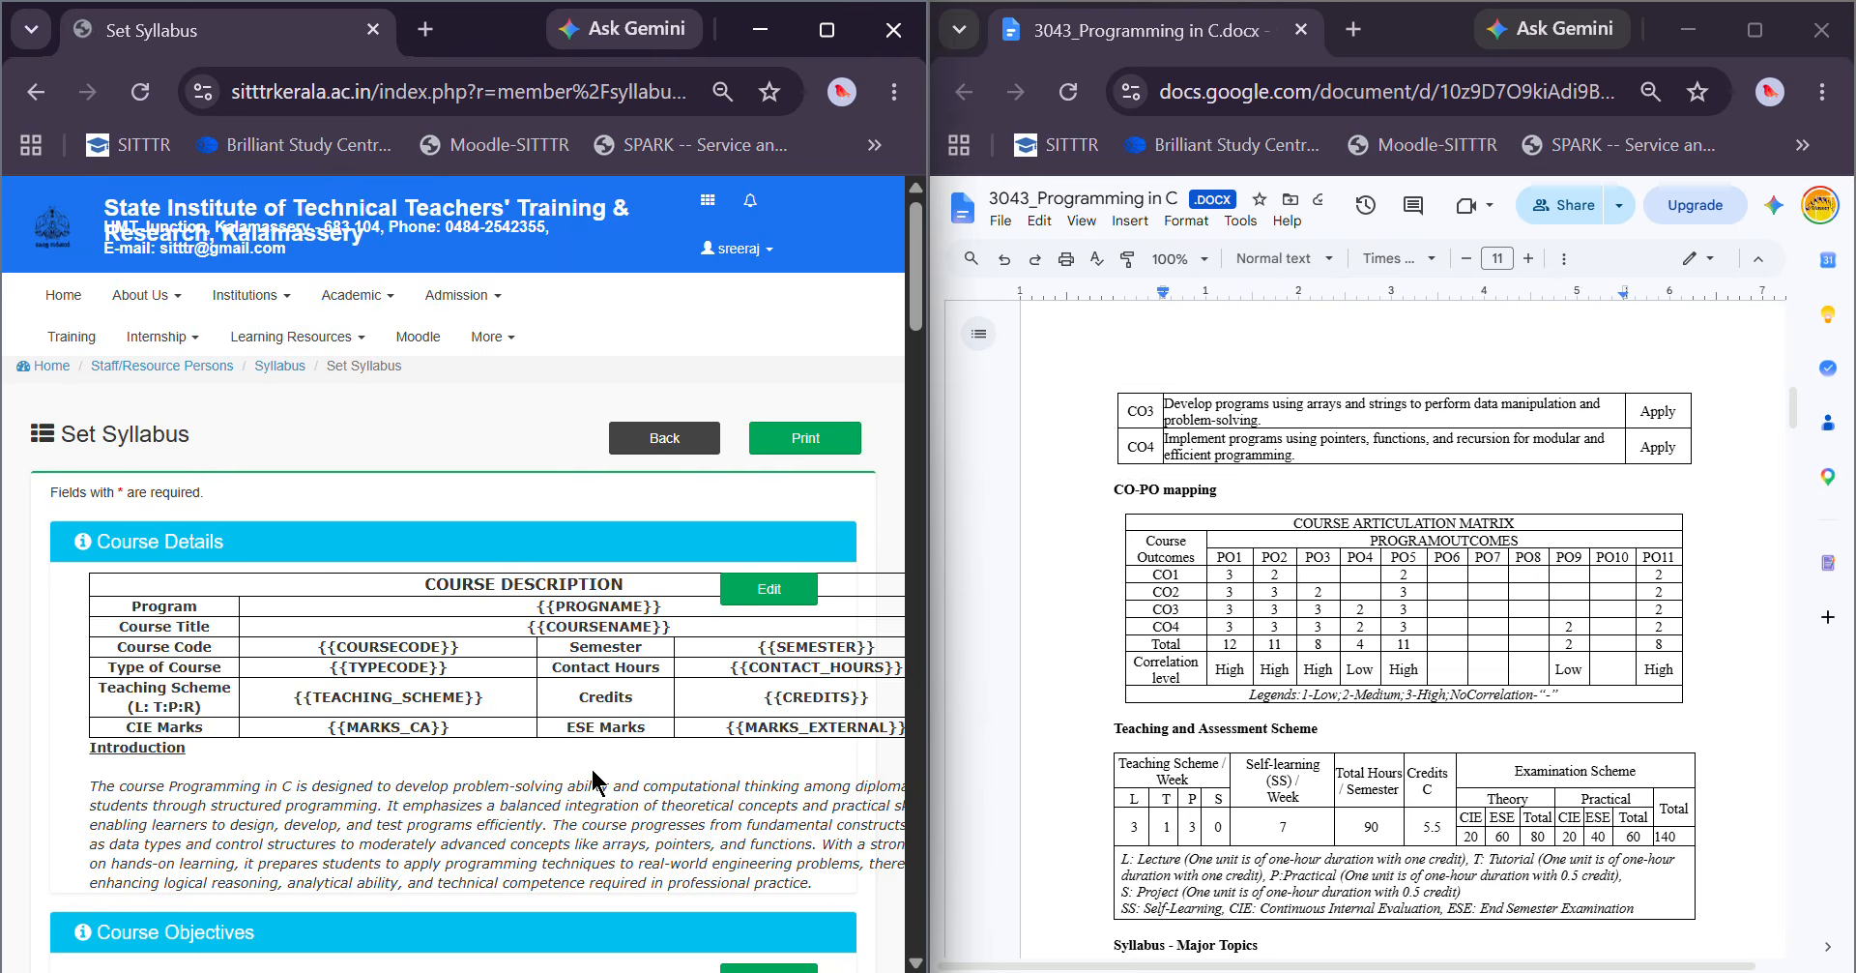
Scroll to the CO – PO Mapping section and open its Update form with Edit
scroll(593, 777, "down", 9)
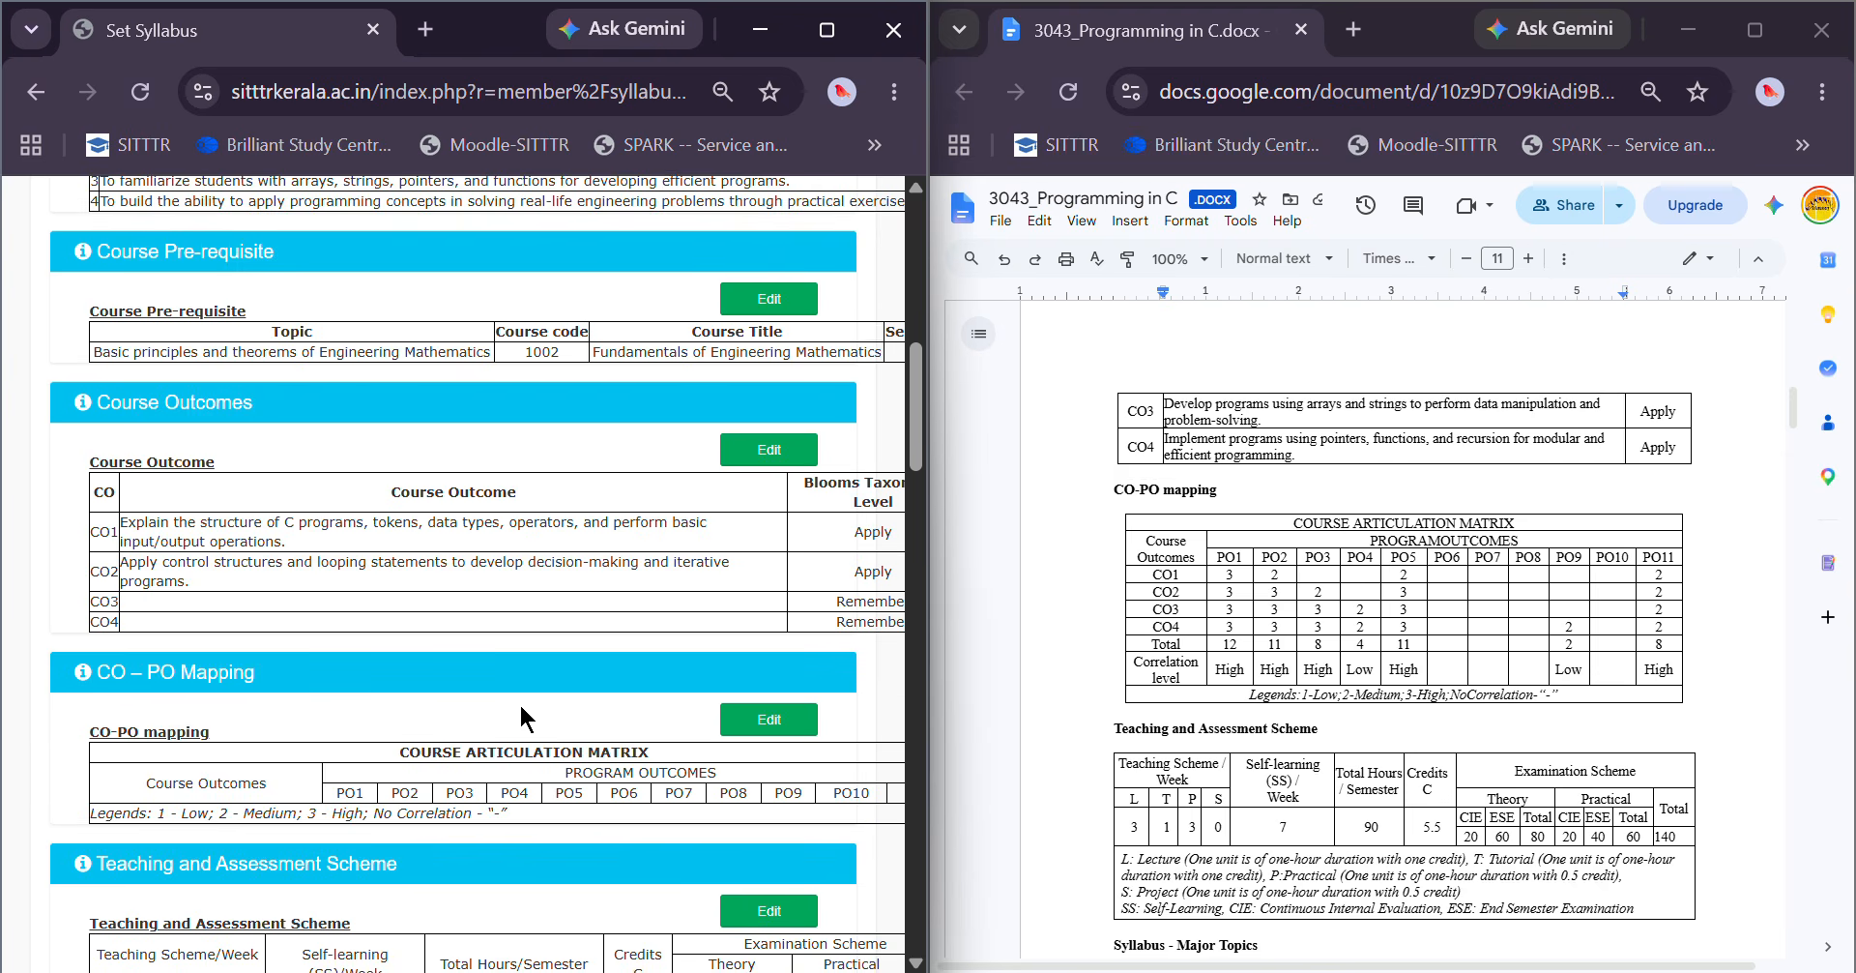
scroll(520, 702, "down", 5)
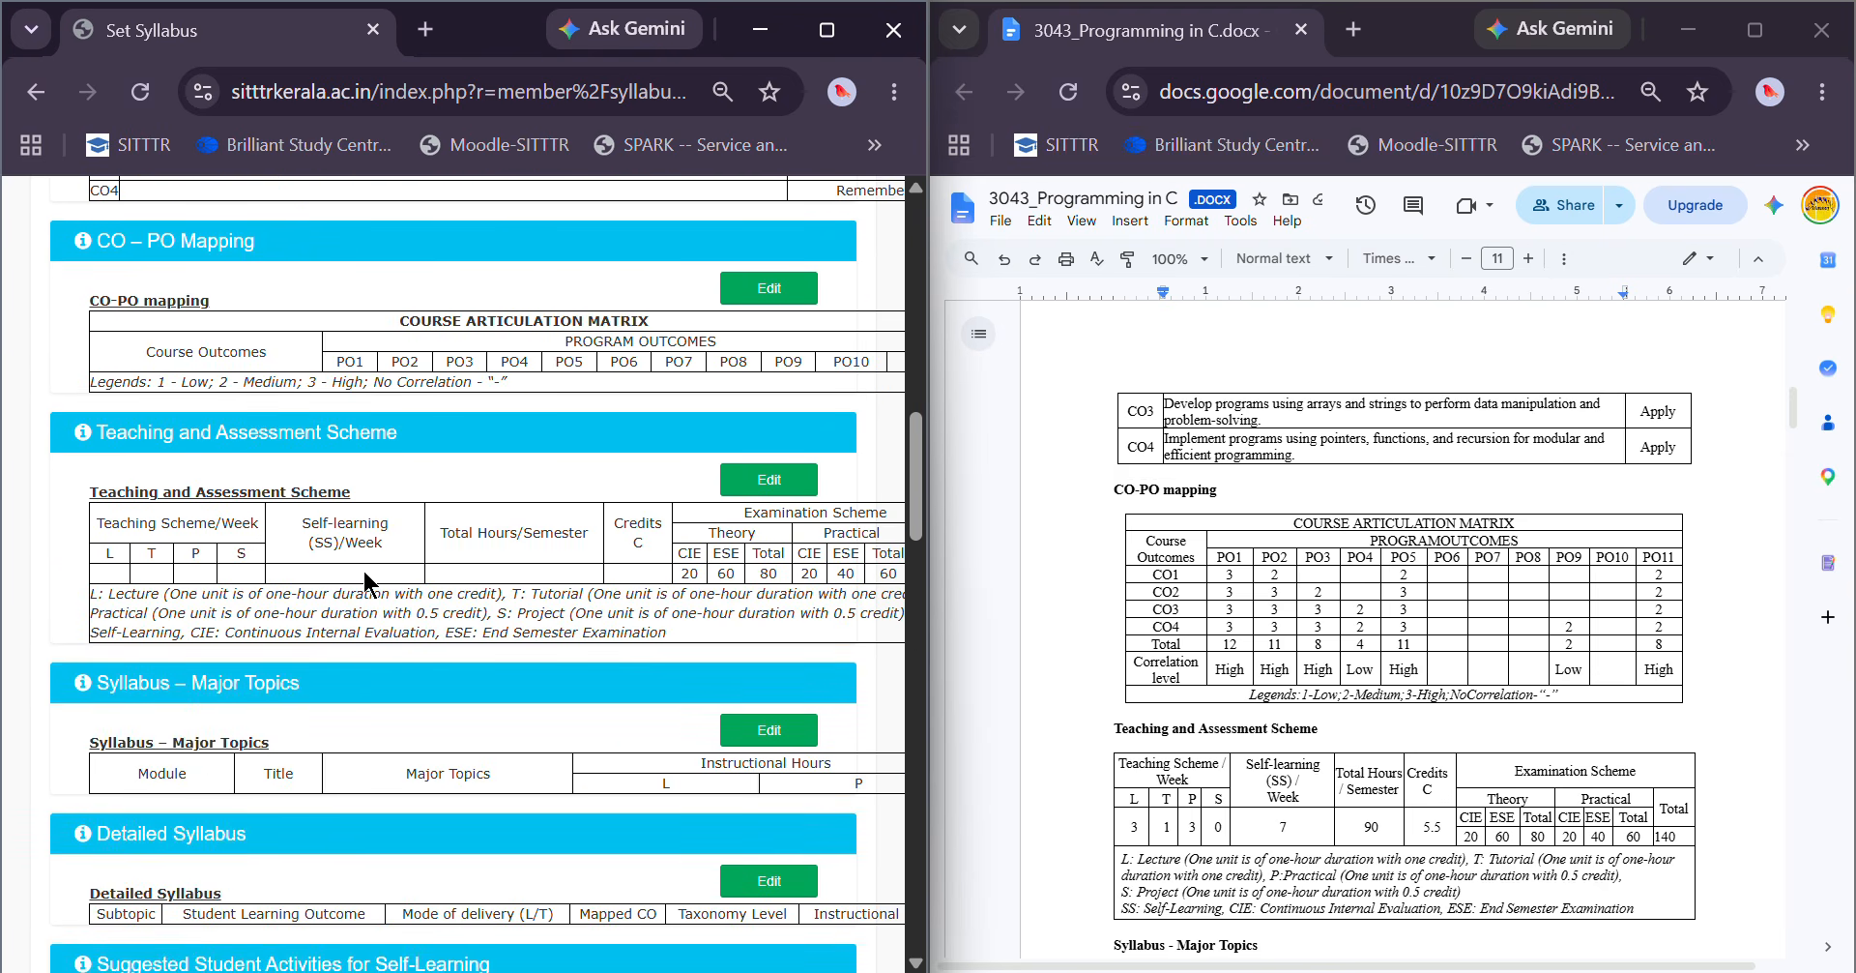
scroll(366, 568, "up", 2)
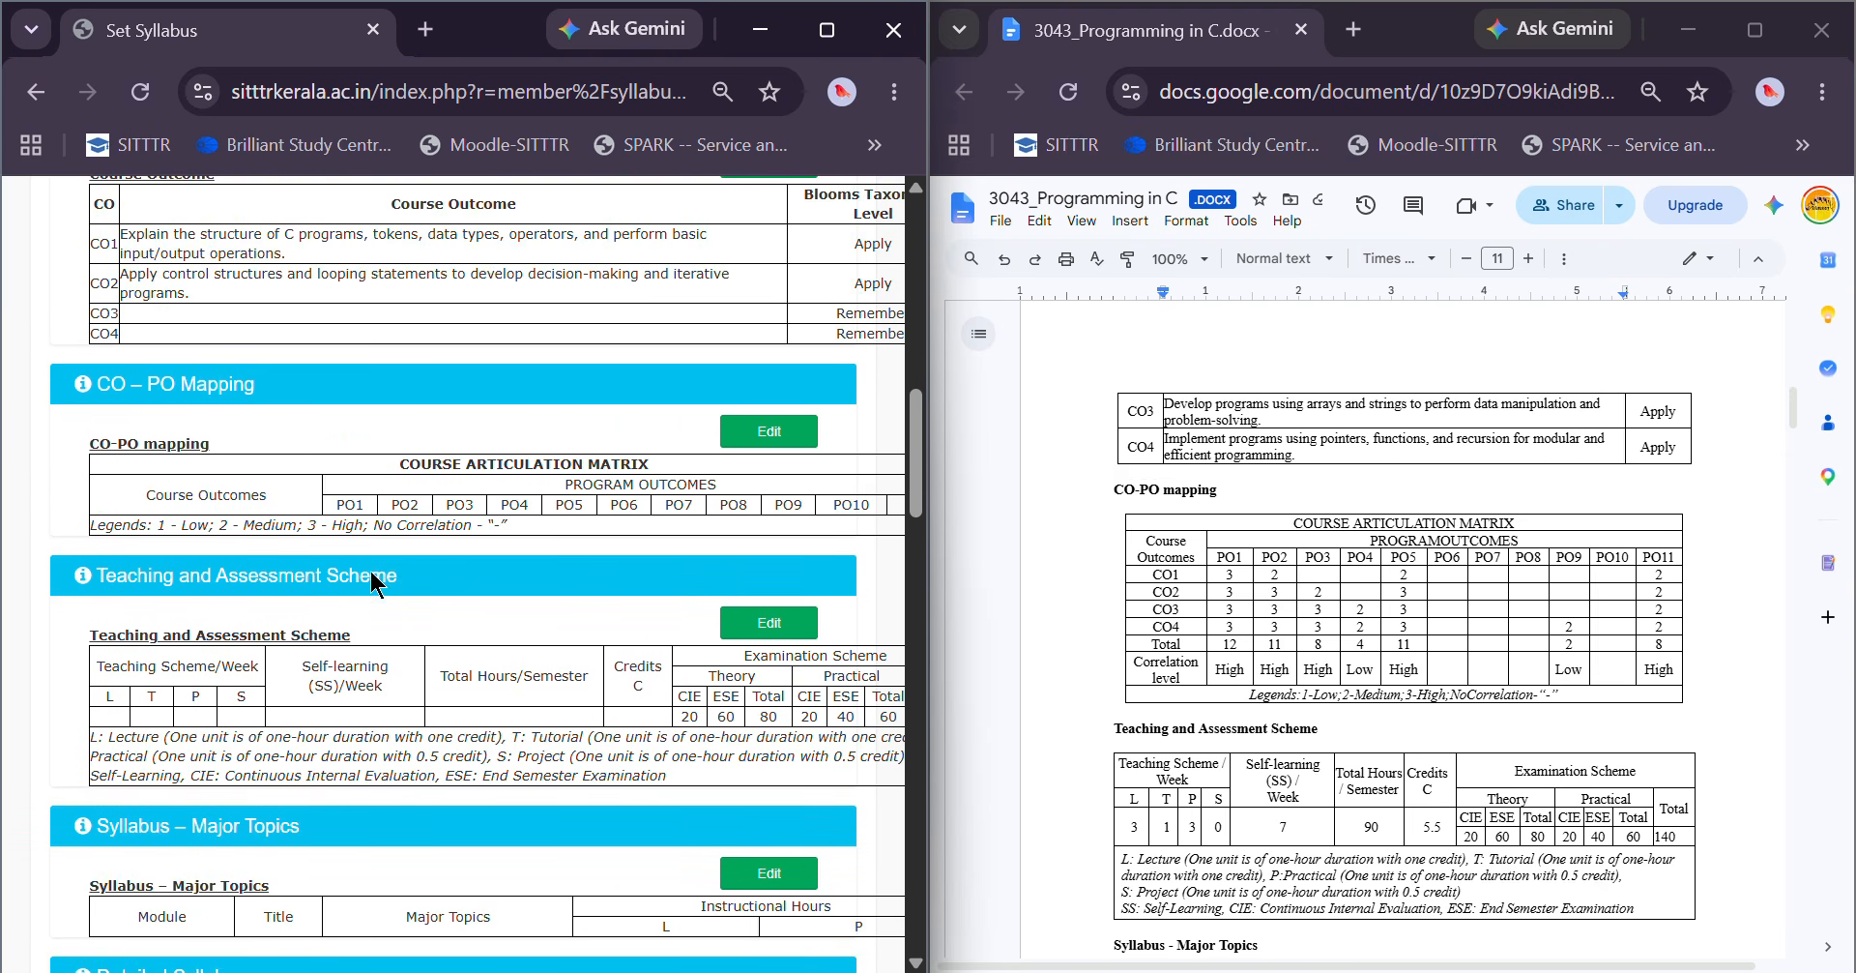
left_click(750, 437)
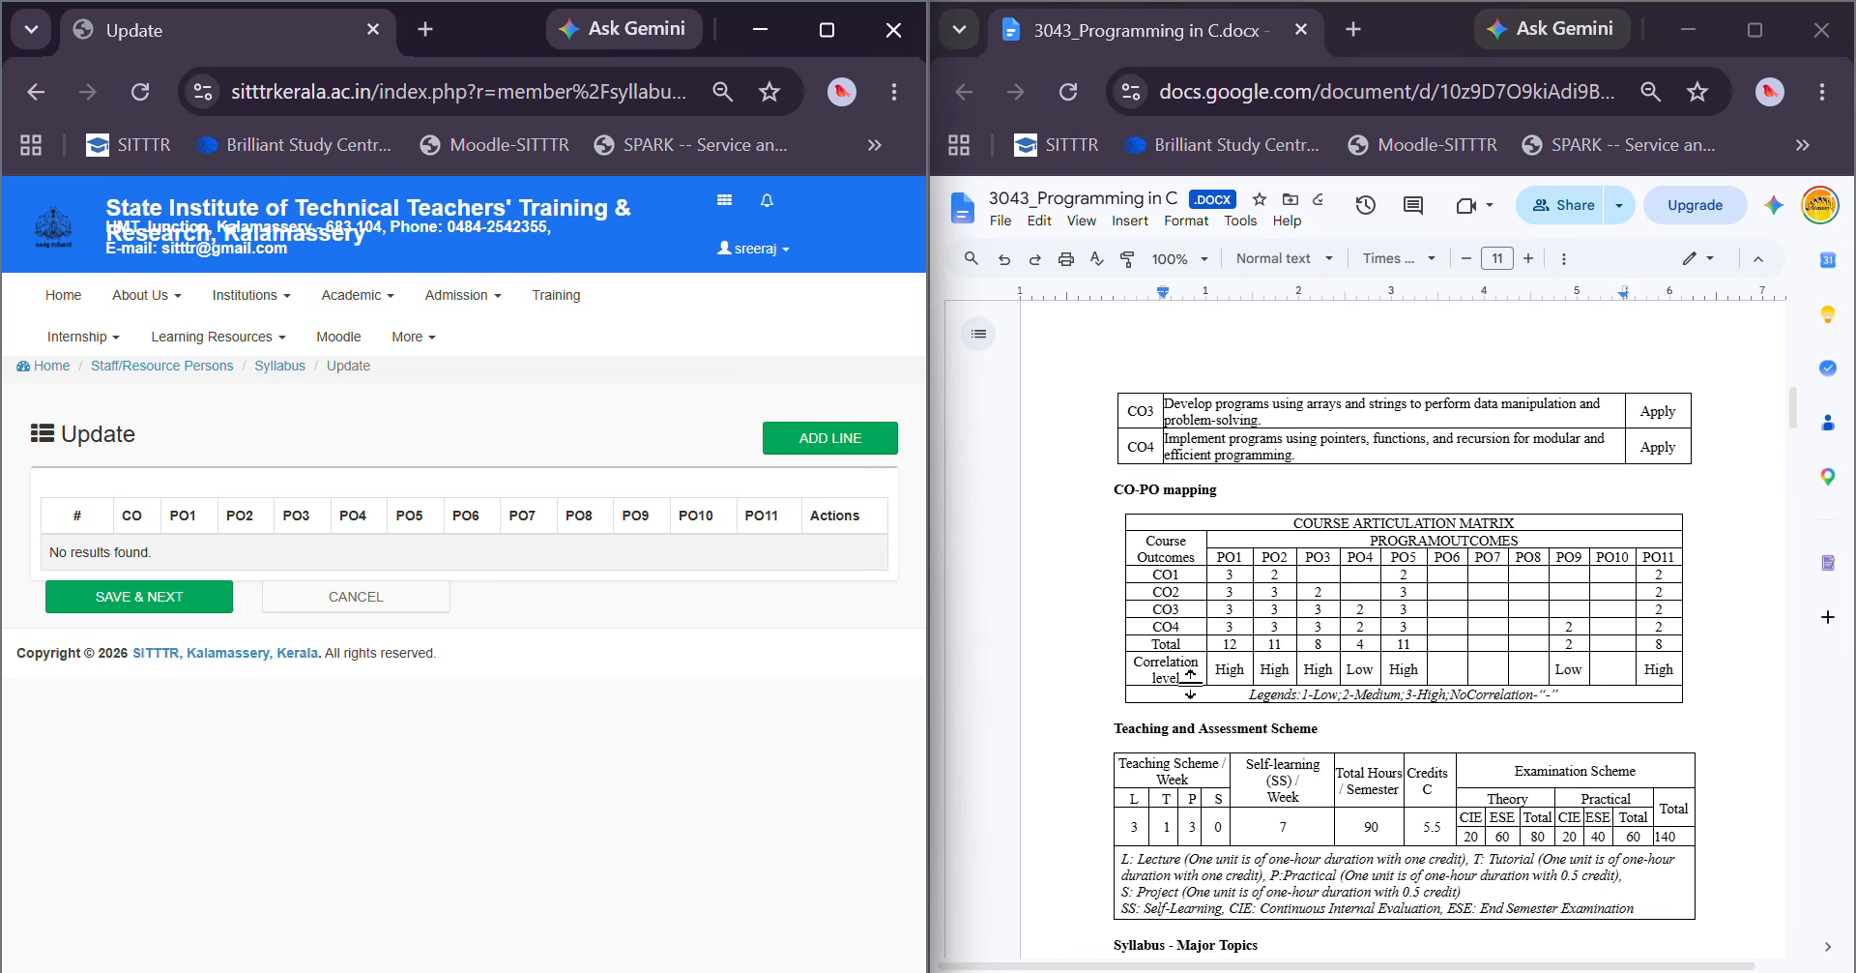
Add six empty rows to the CO–PO mapping table with ADD LINE
left_click(823, 440)
left_click(824, 440)
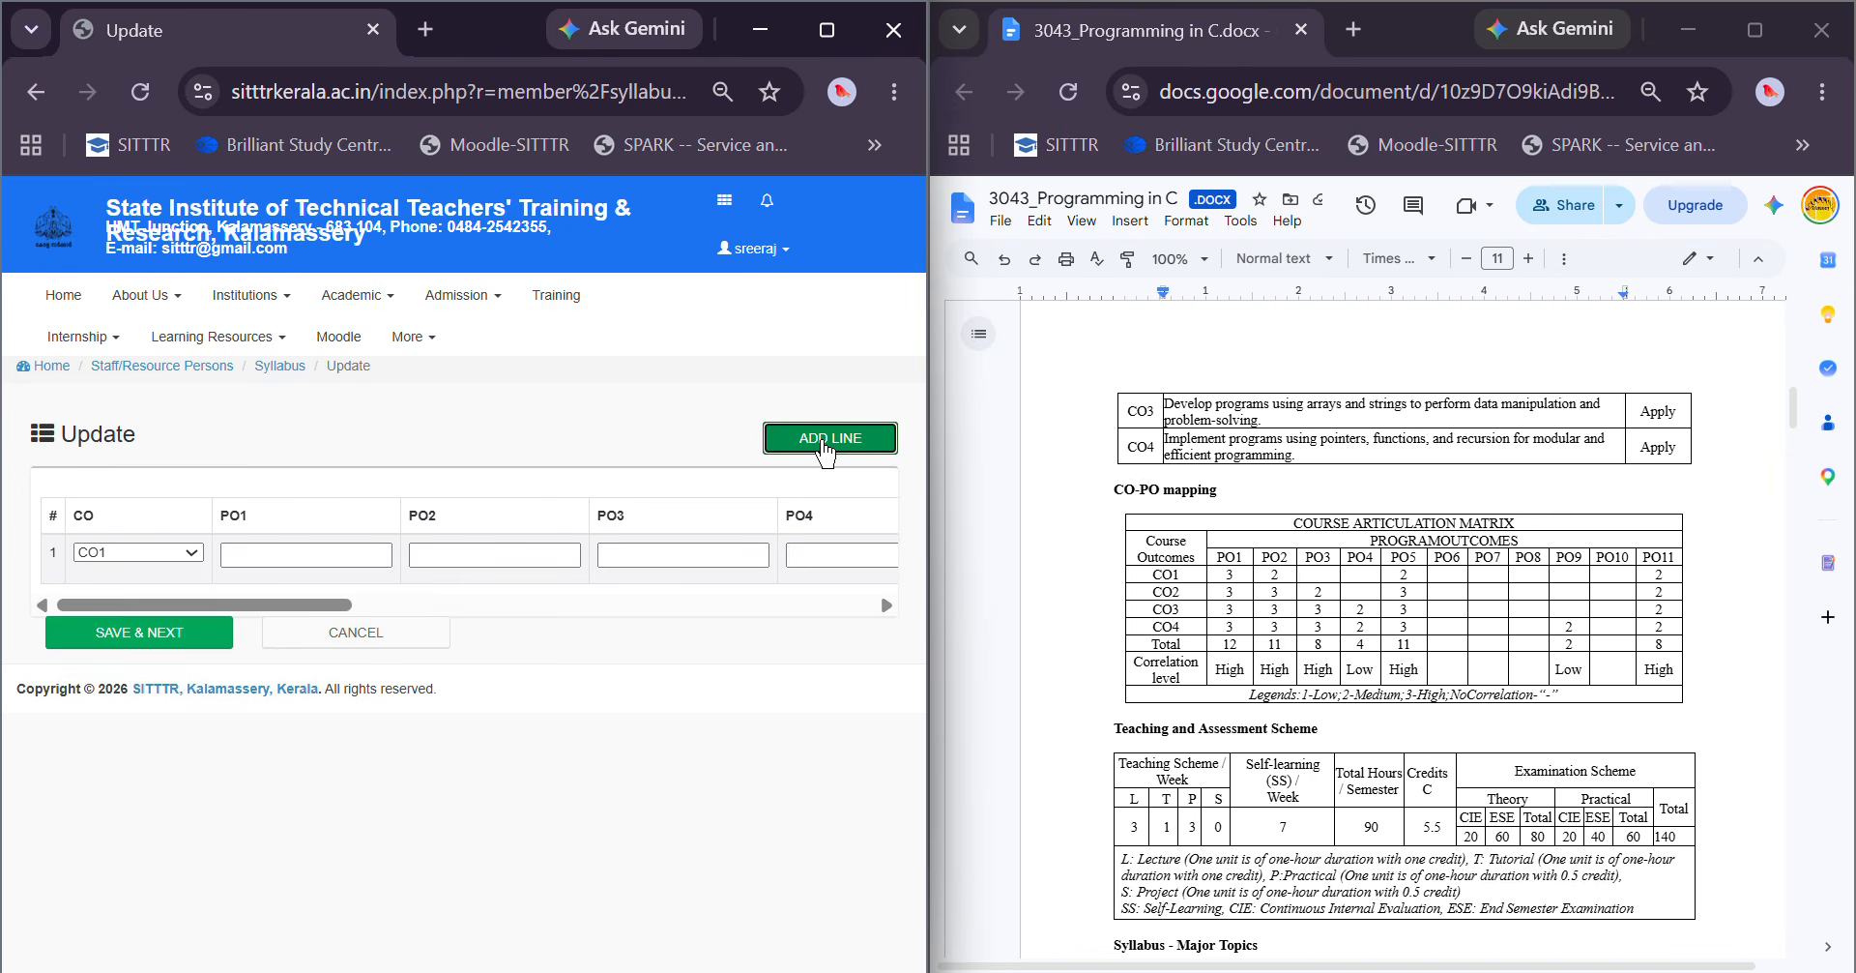
left_click(824, 441)
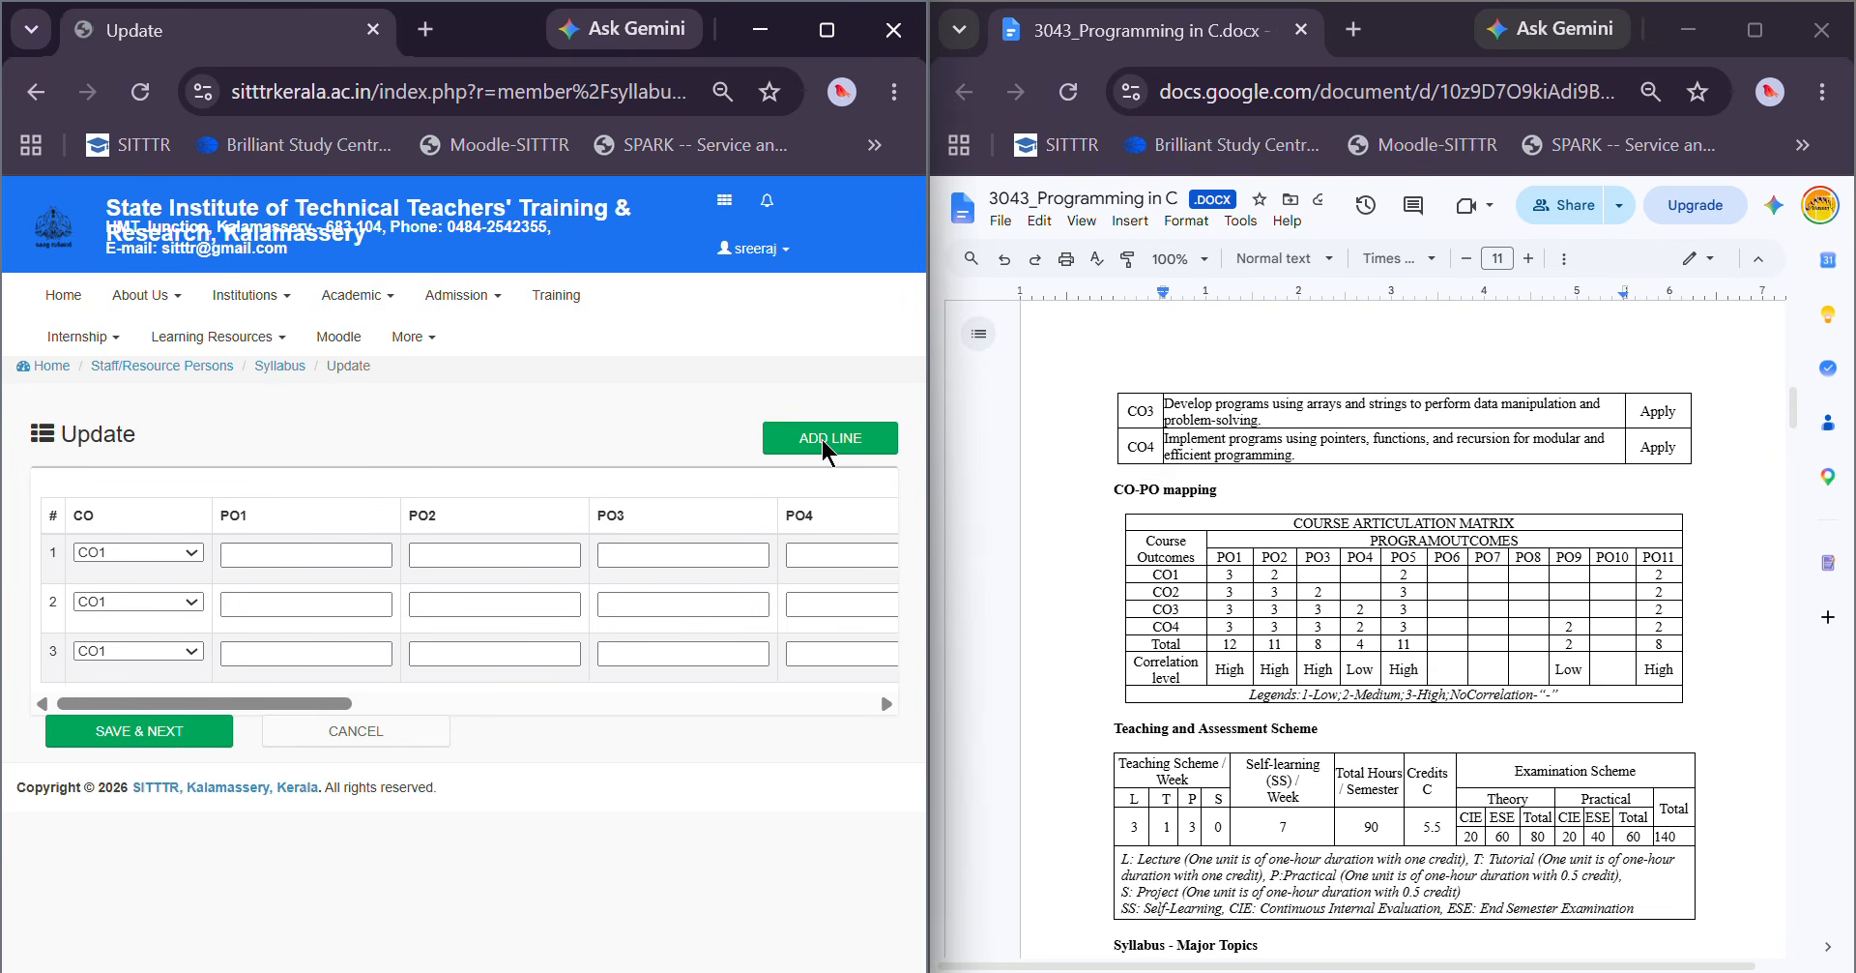
left_click(824, 441)
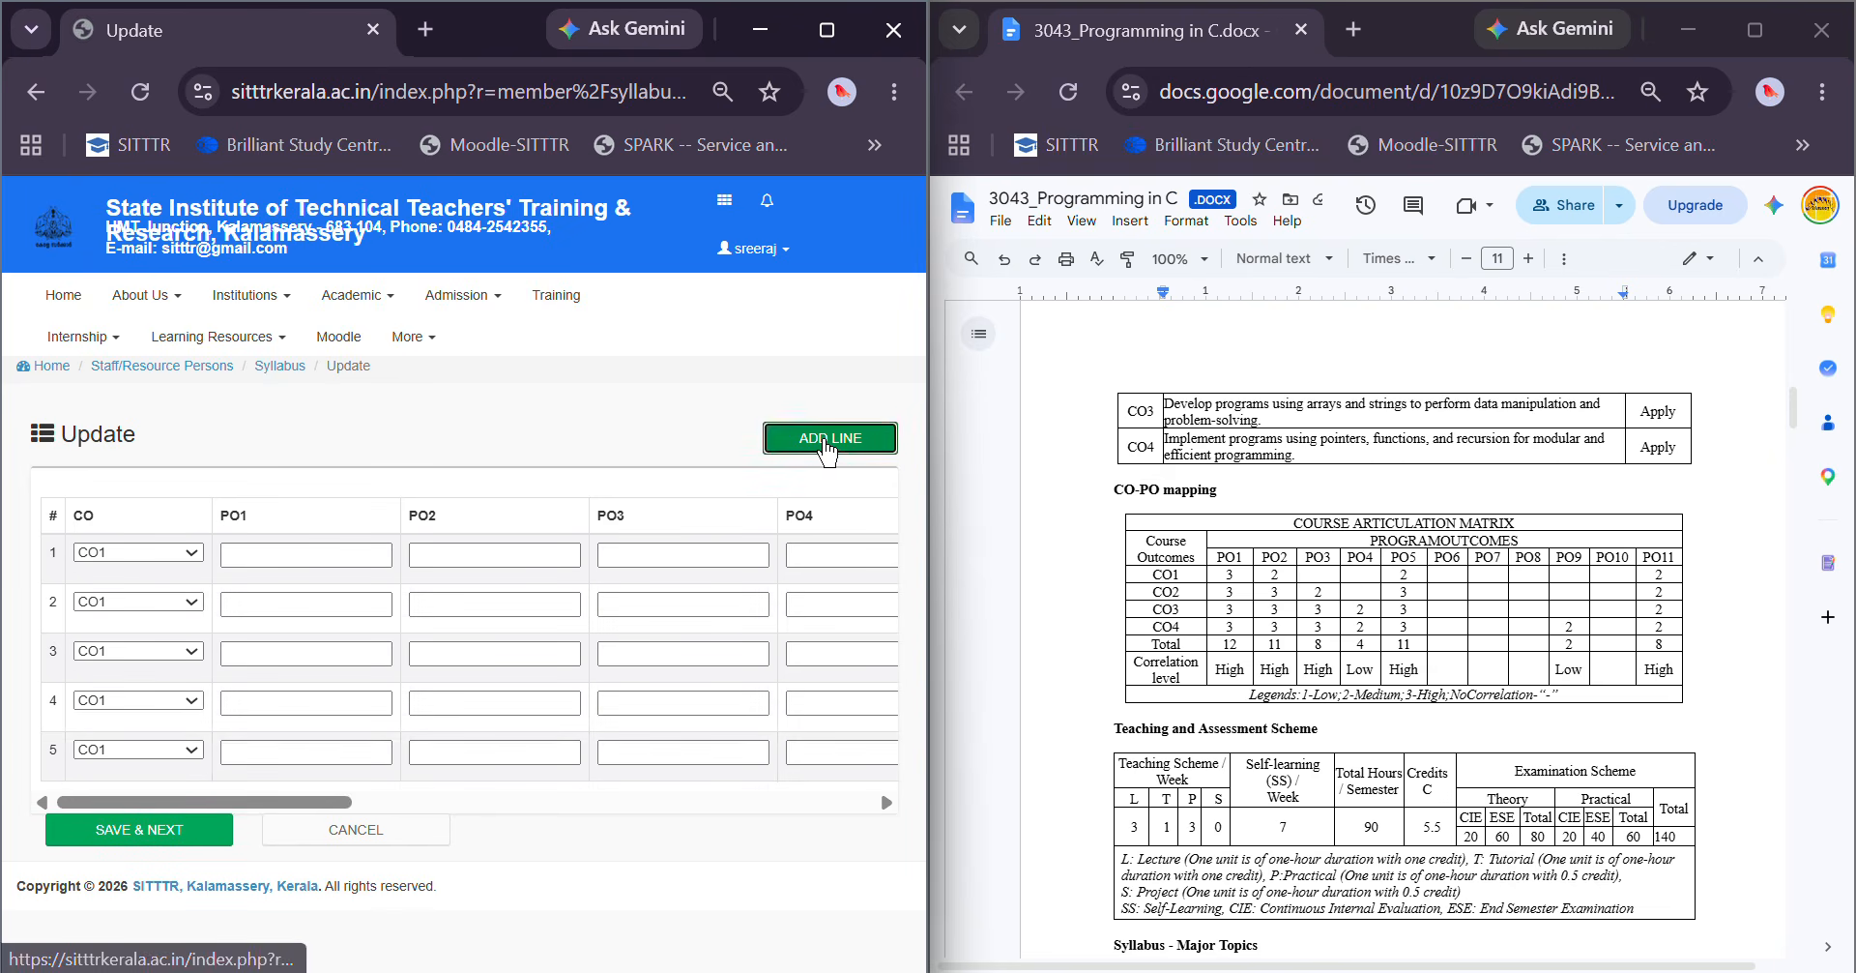
left_click(823, 438)
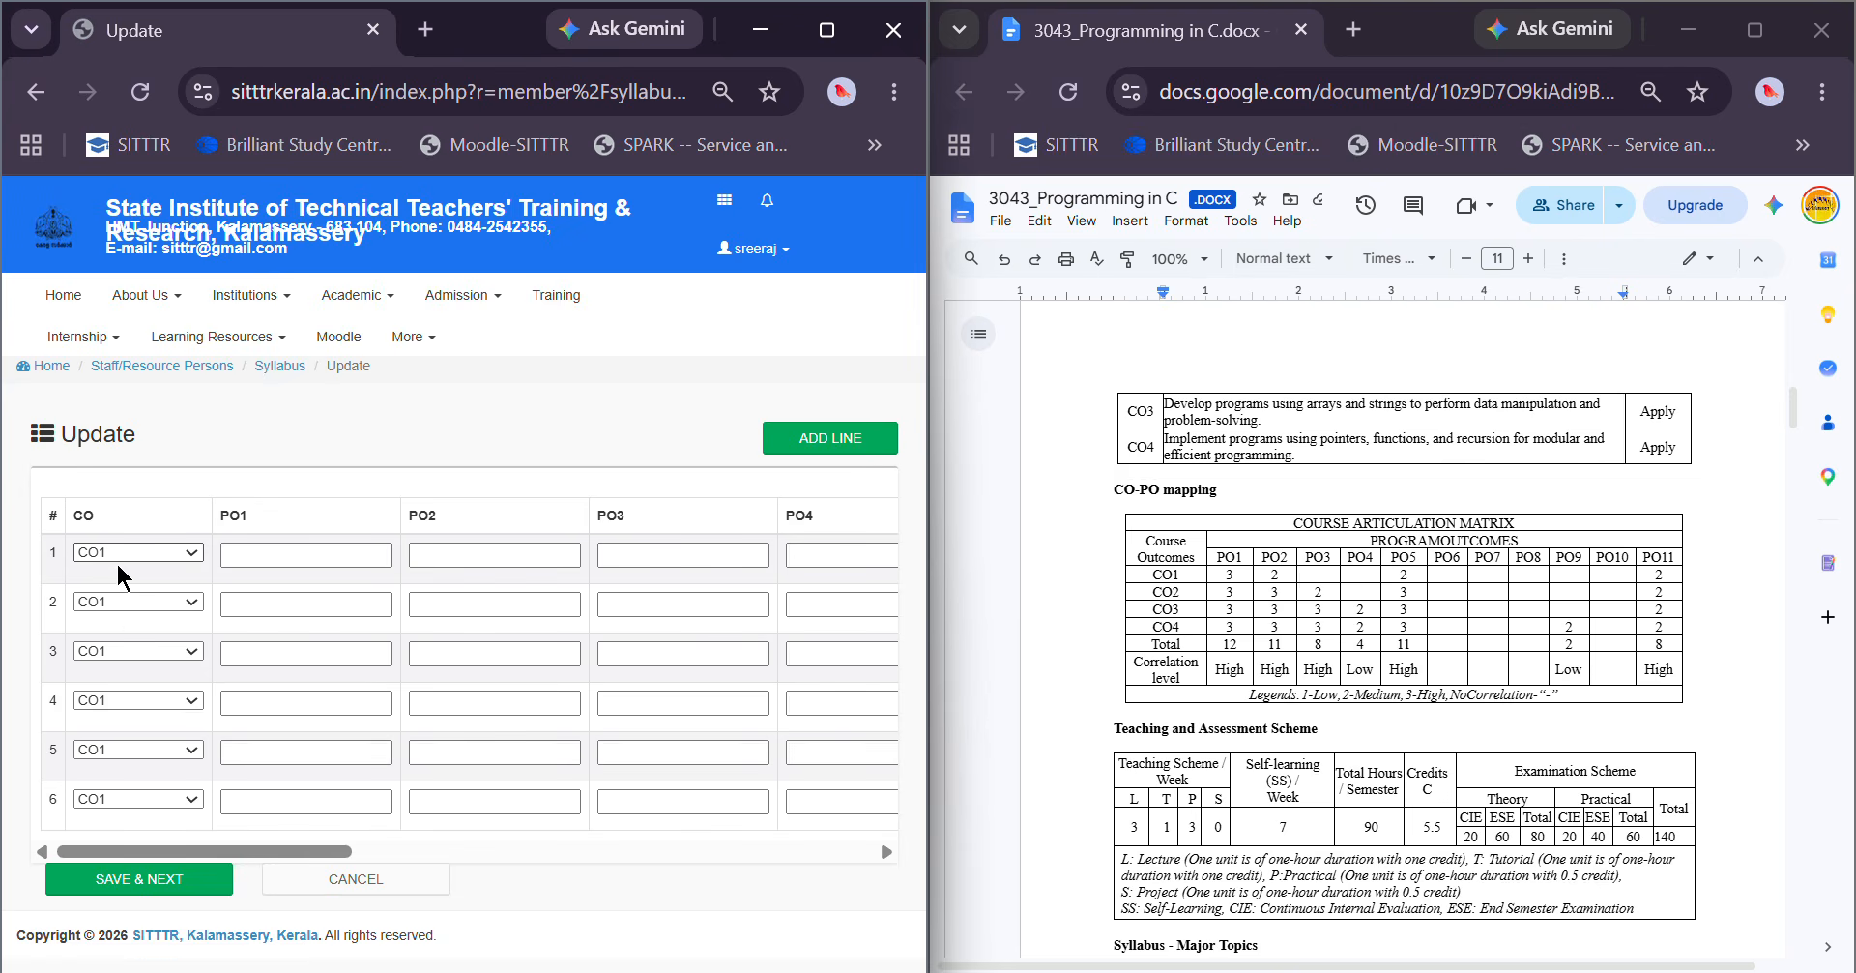
Label rows 2–6 as CO2, CO3, CO4, Total and Correlation Level
left_click(130, 601)
left_click(131, 672)
left_click(132, 653)
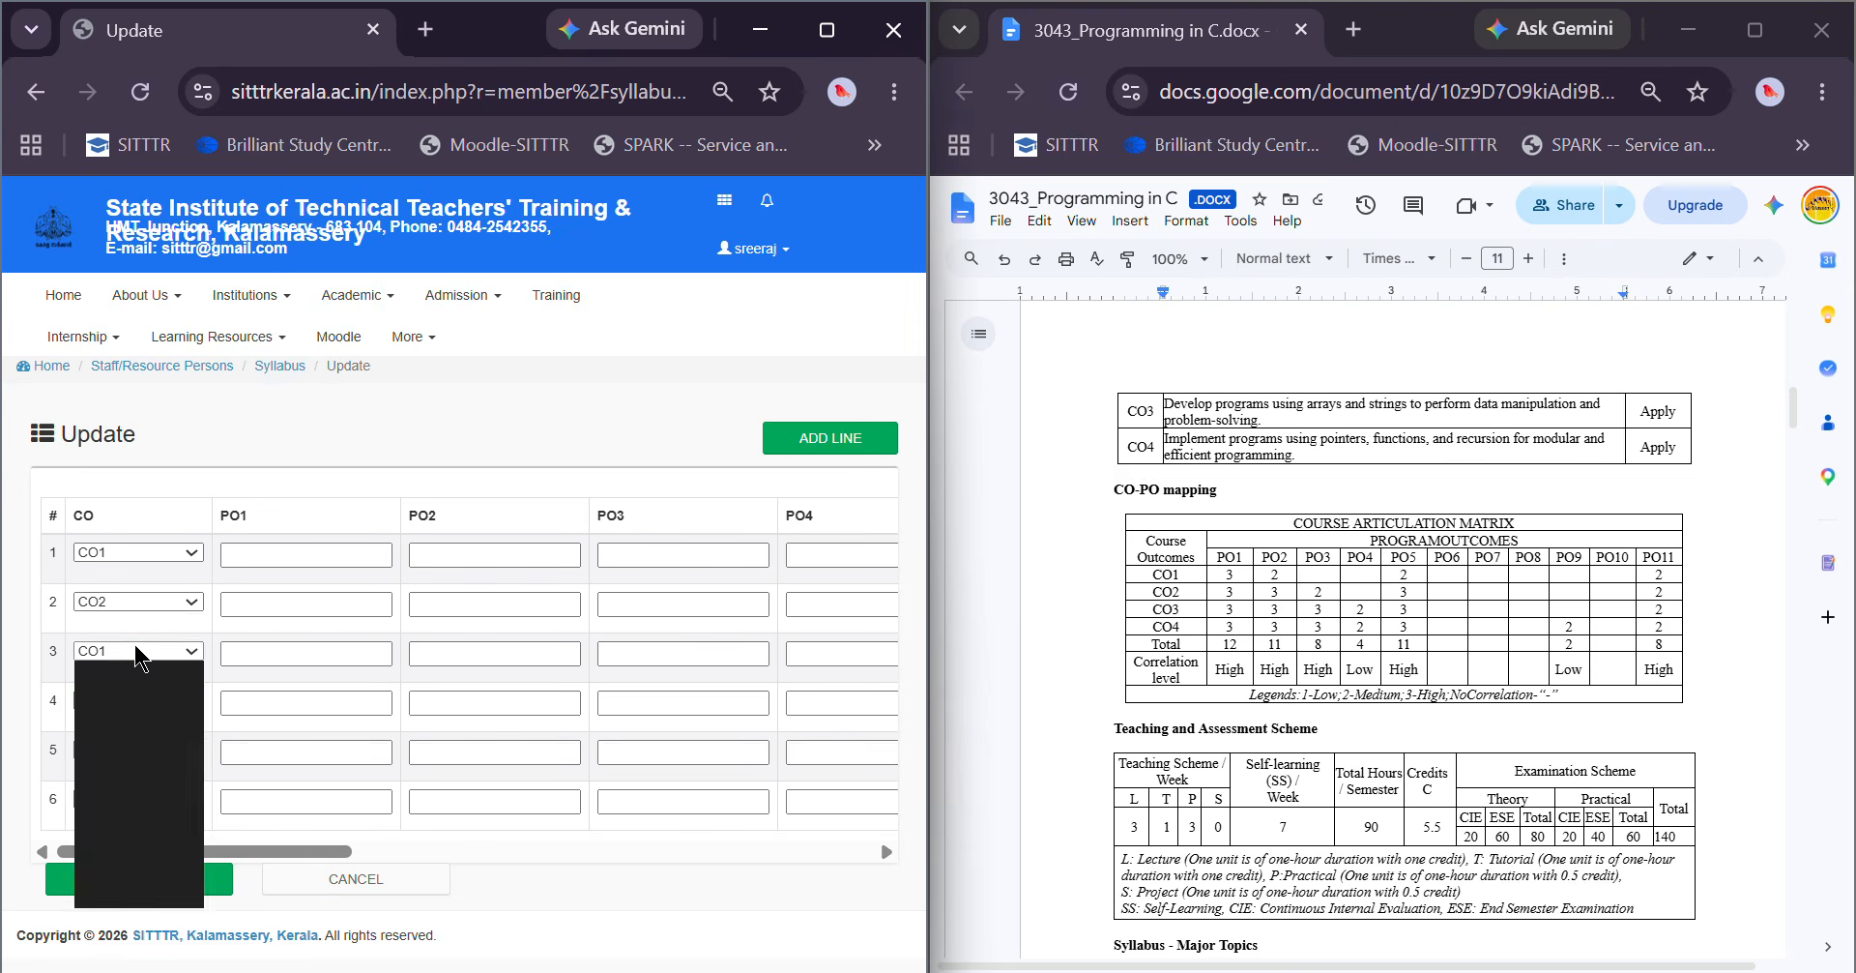
left_click(135, 754)
left_click(132, 692)
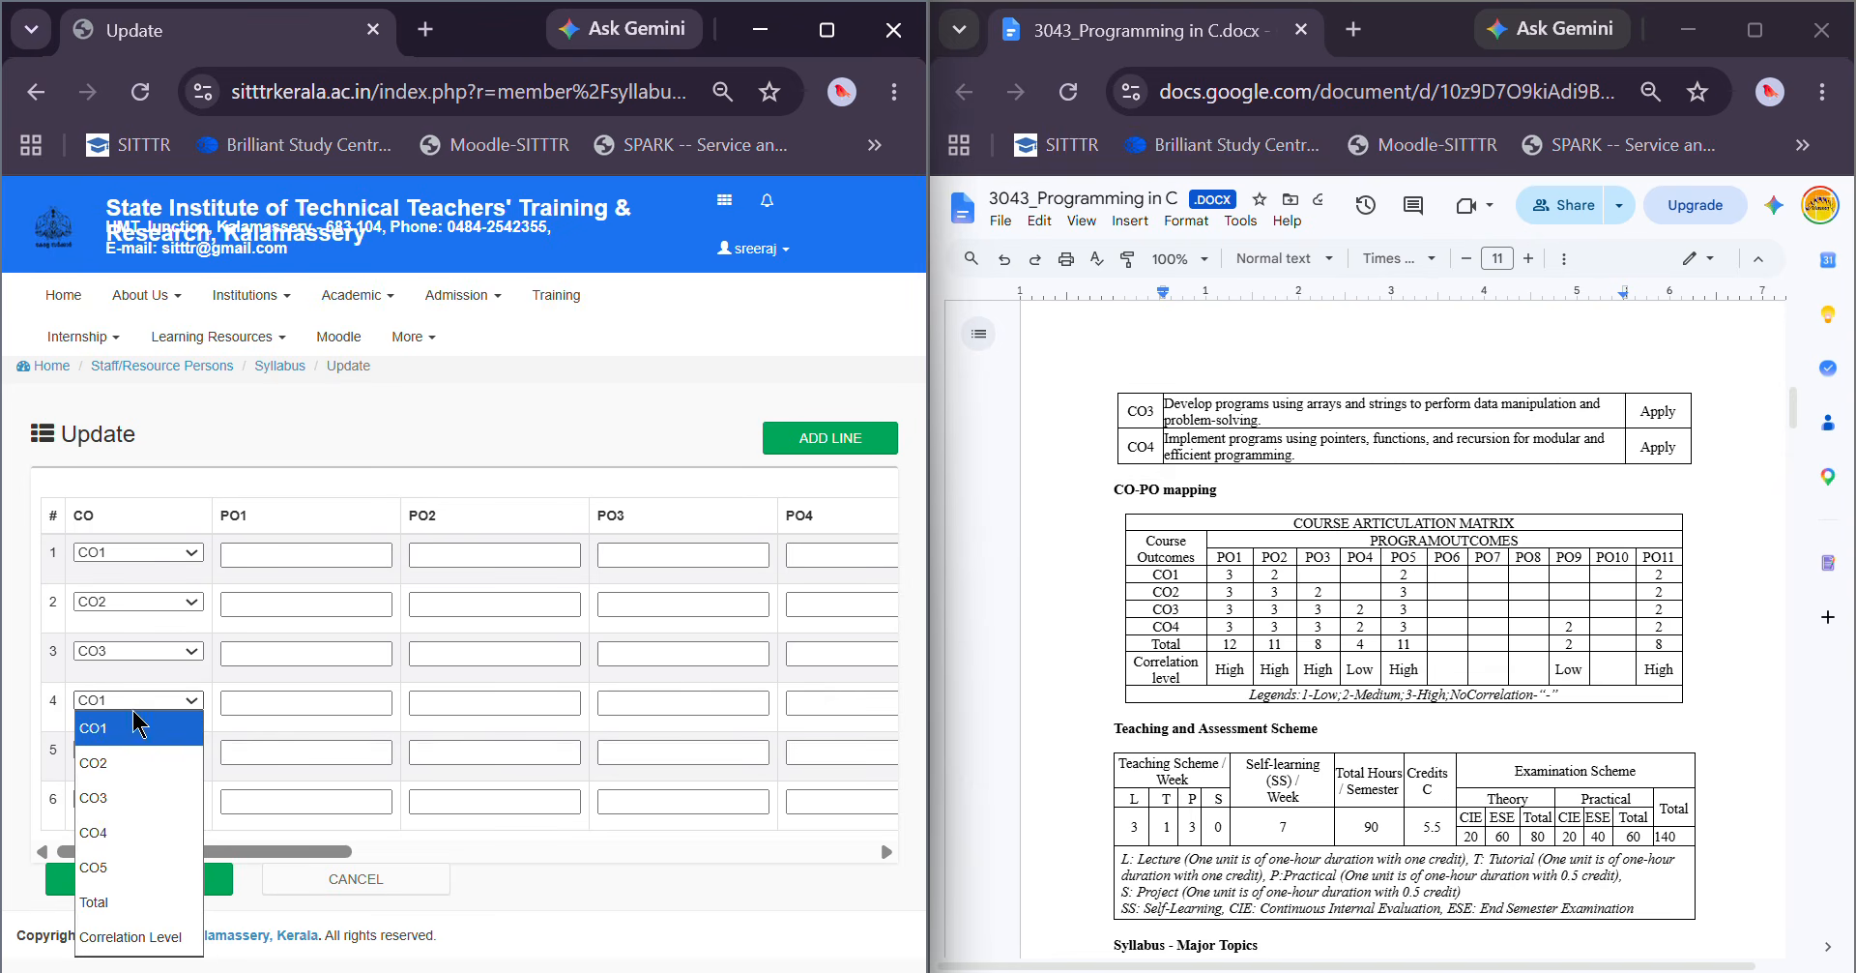
left_click(142, 824)
left_click(130, 744)
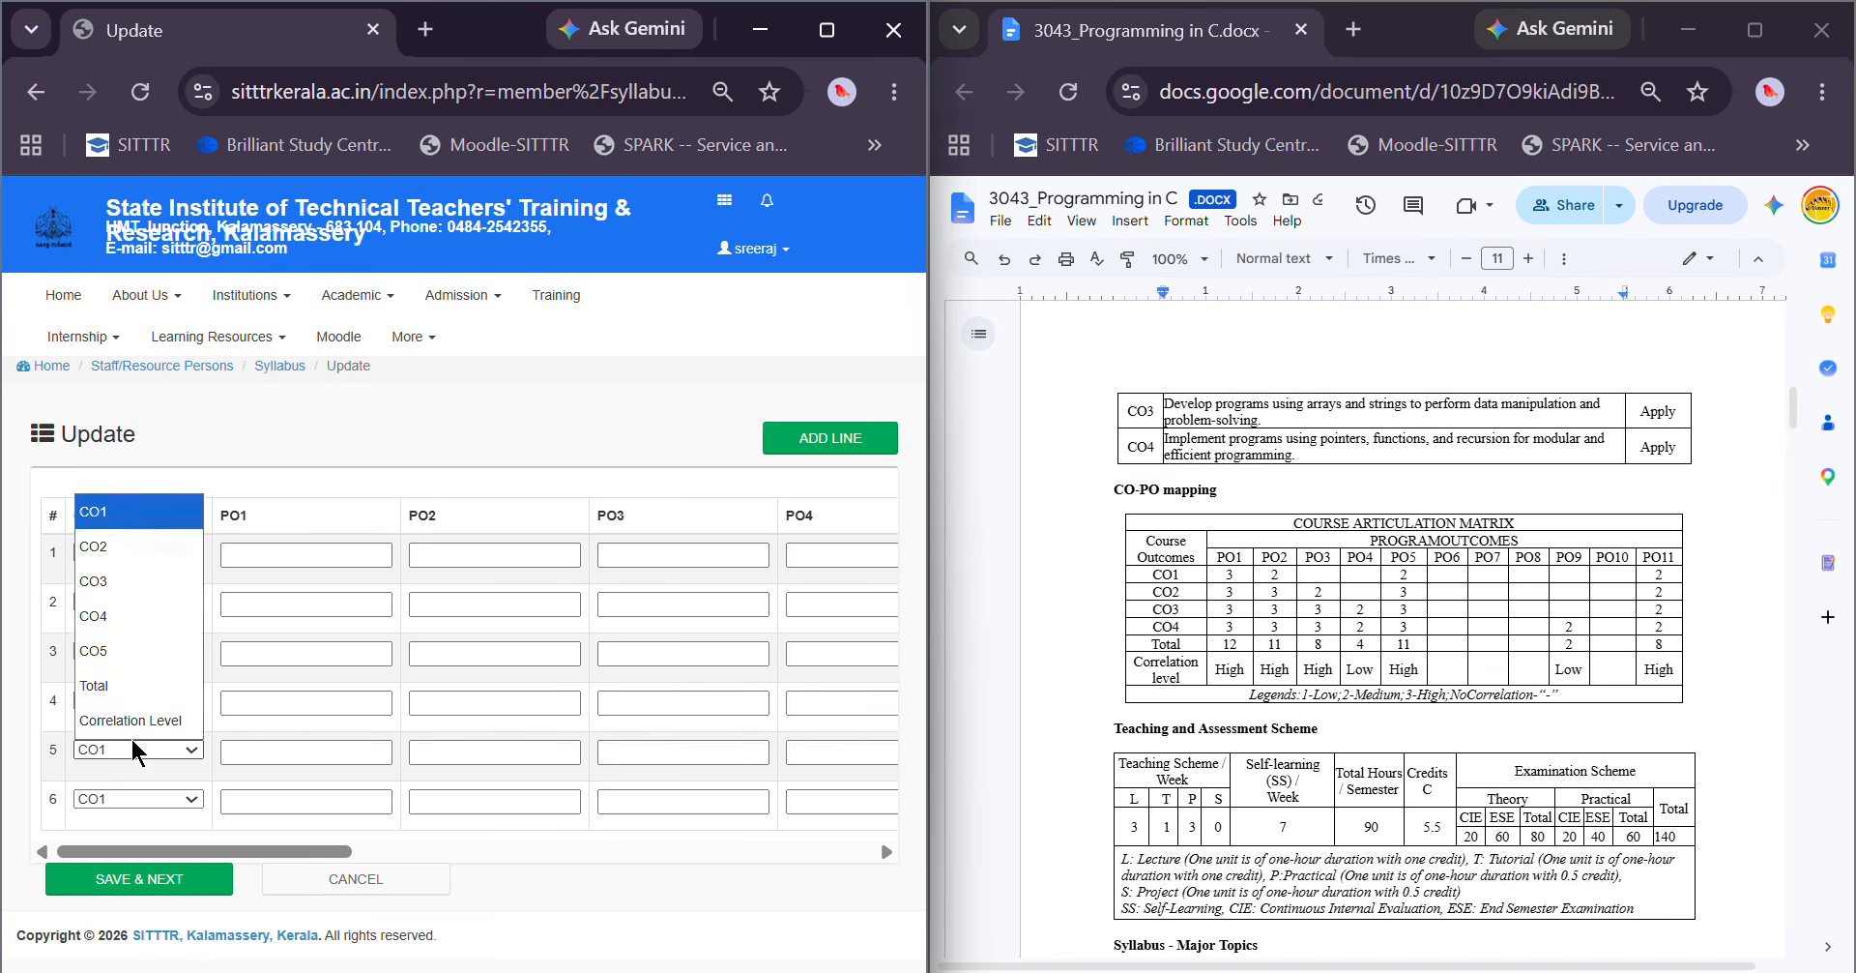
left_click(131, 685)
left_click(133, 797)
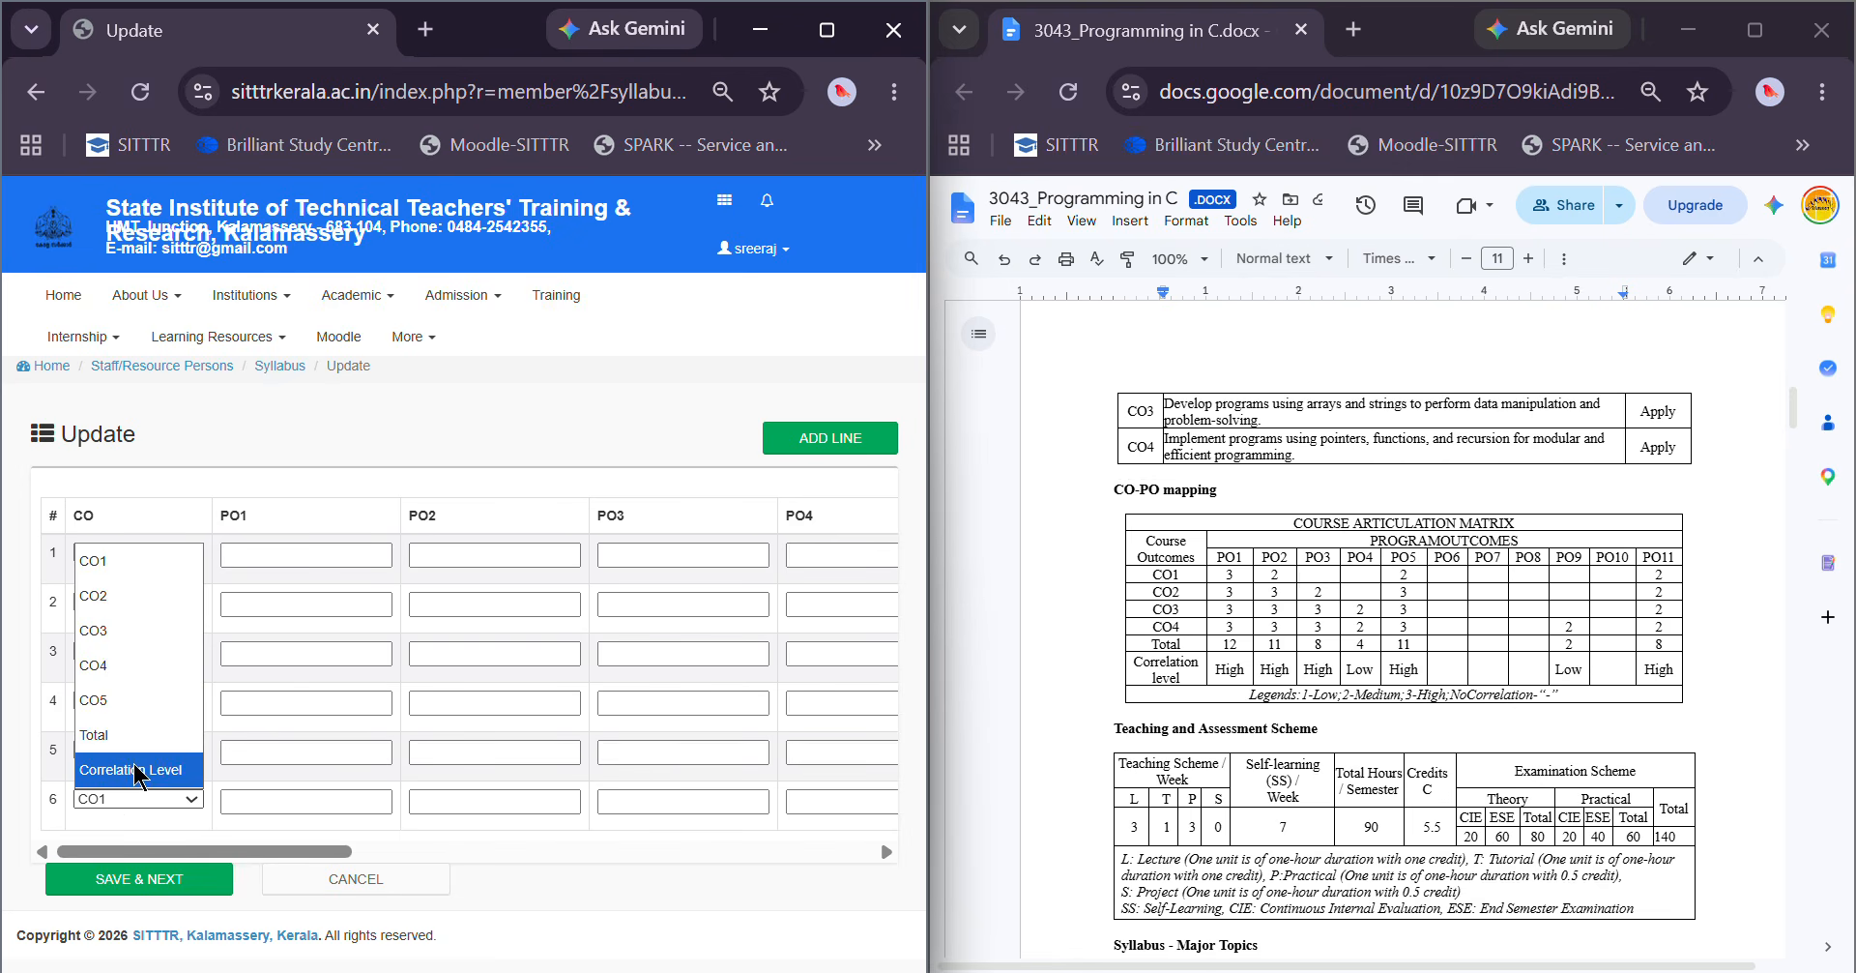
left_click(135, 766)
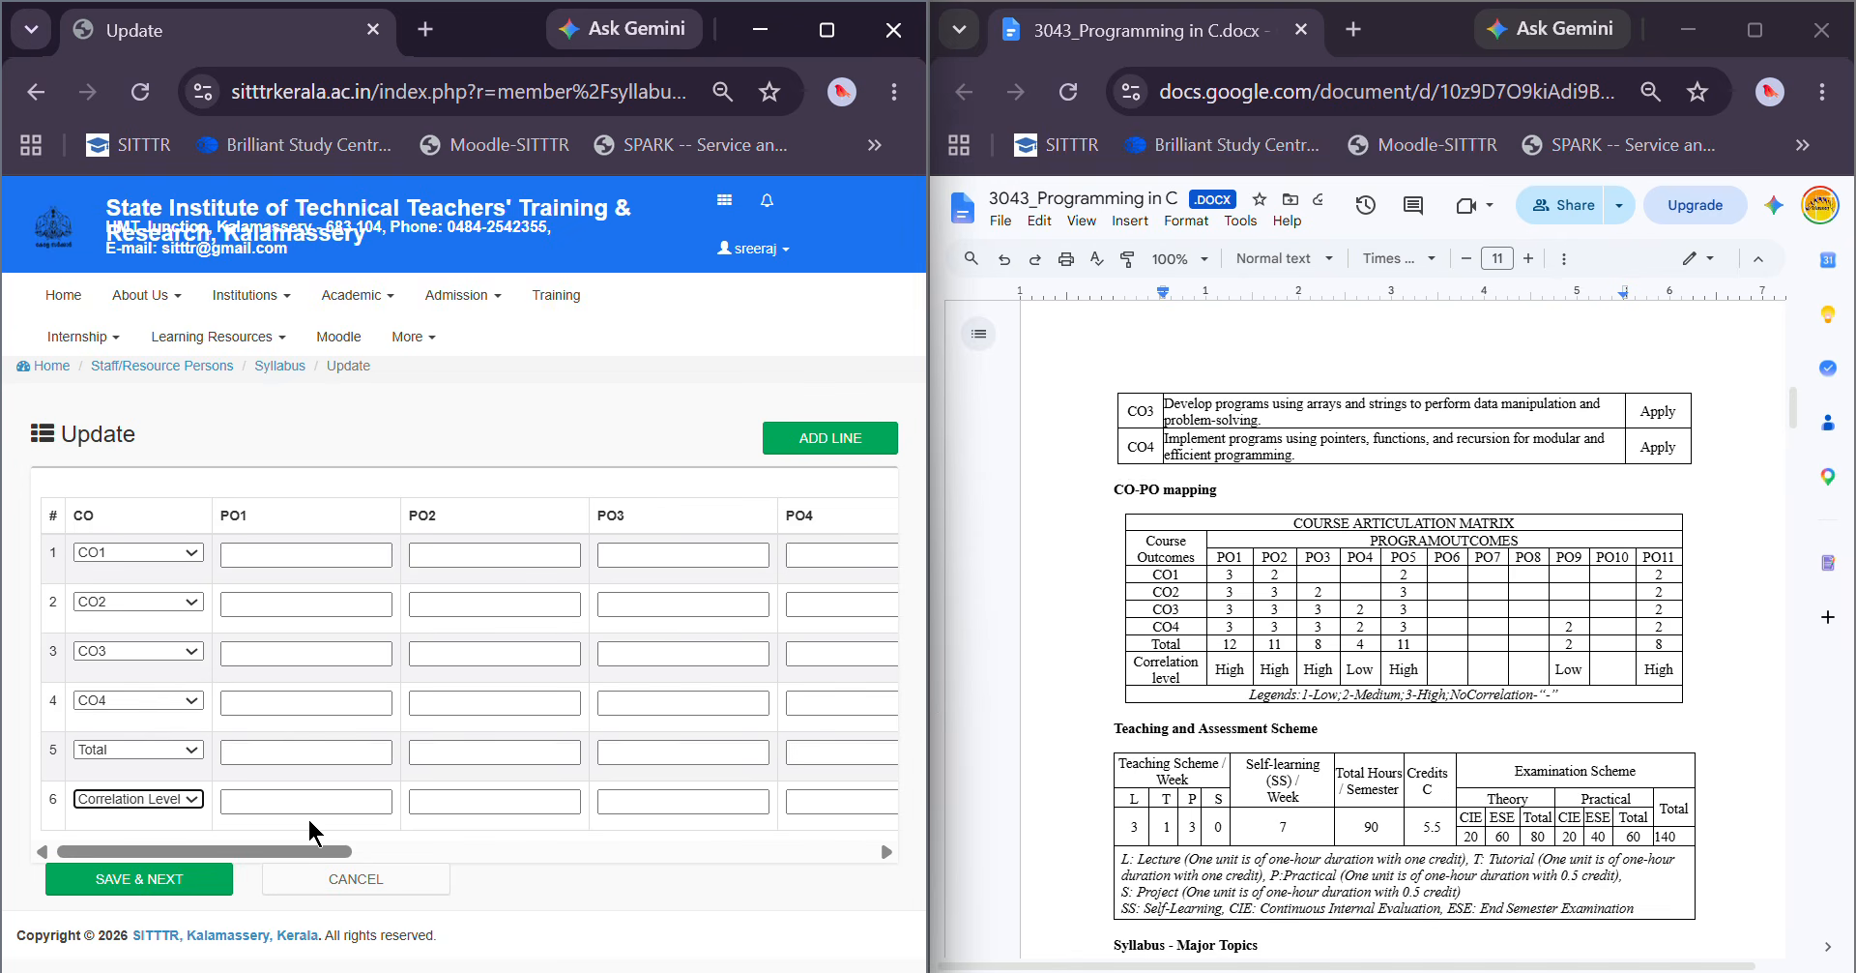
left_click(308, 555)
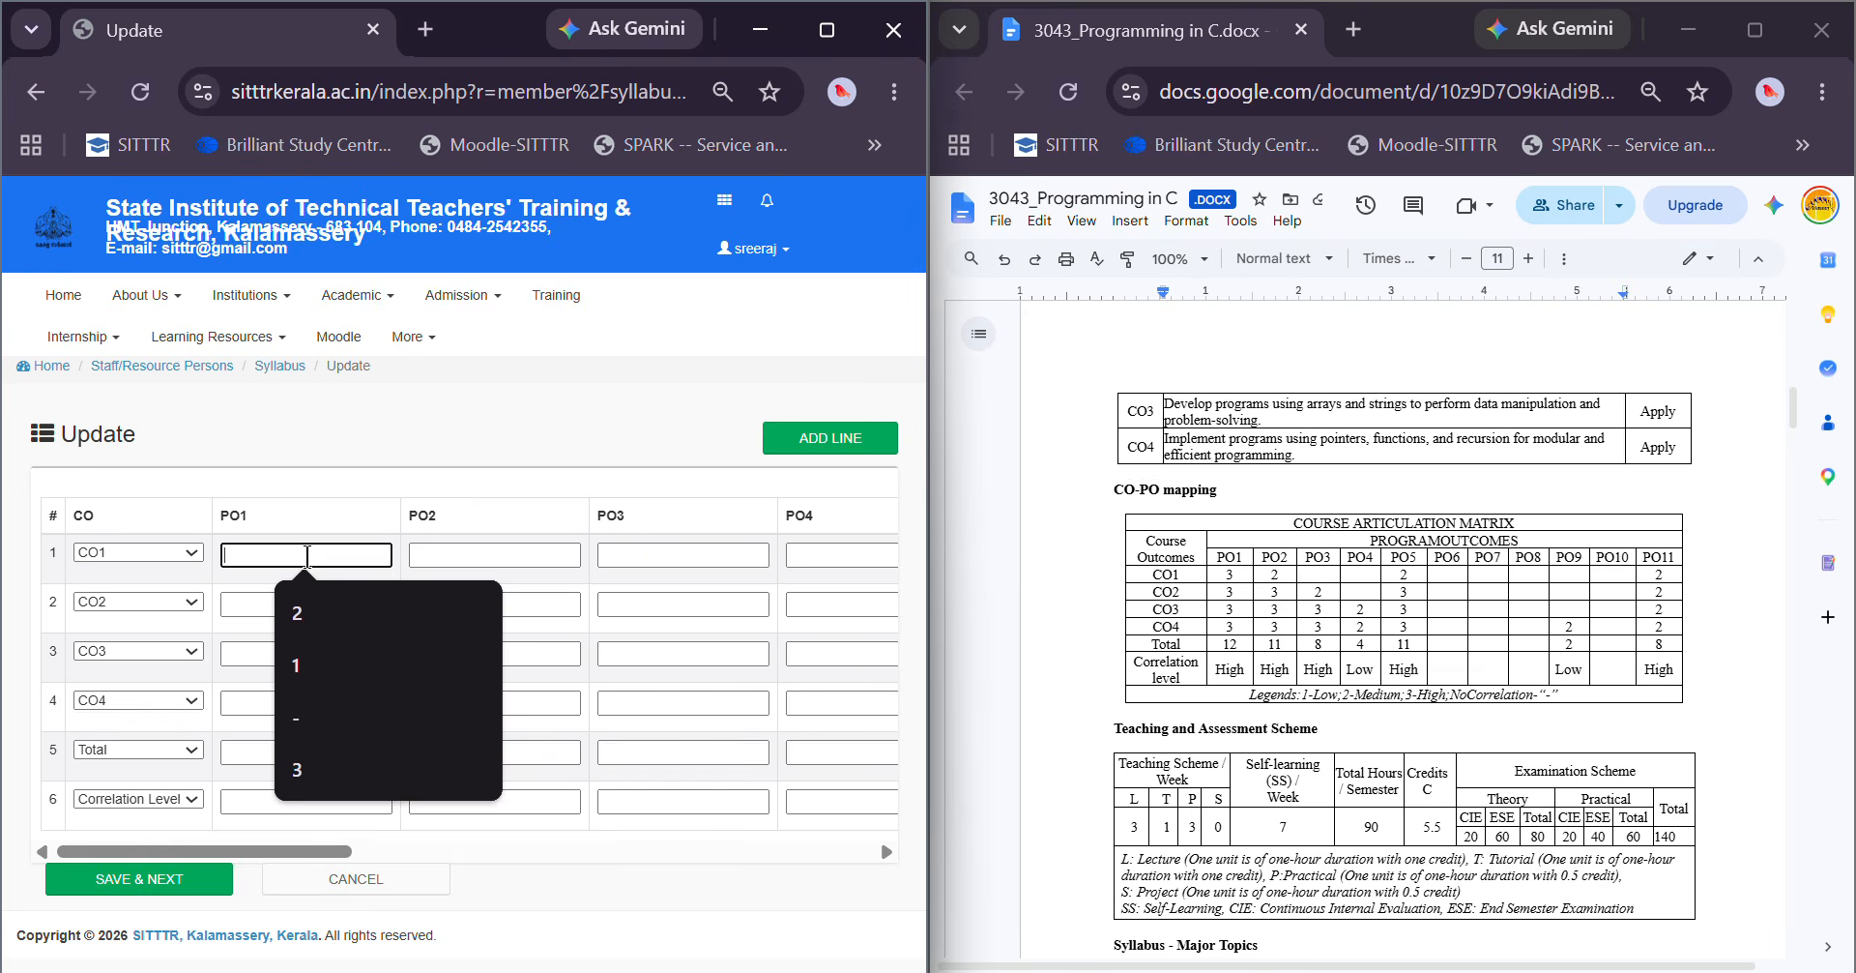
Enter PO1 value 3 for CO1–CO4 and 12 for the Total row
type("3")
left_click(284, 604)
type("3")
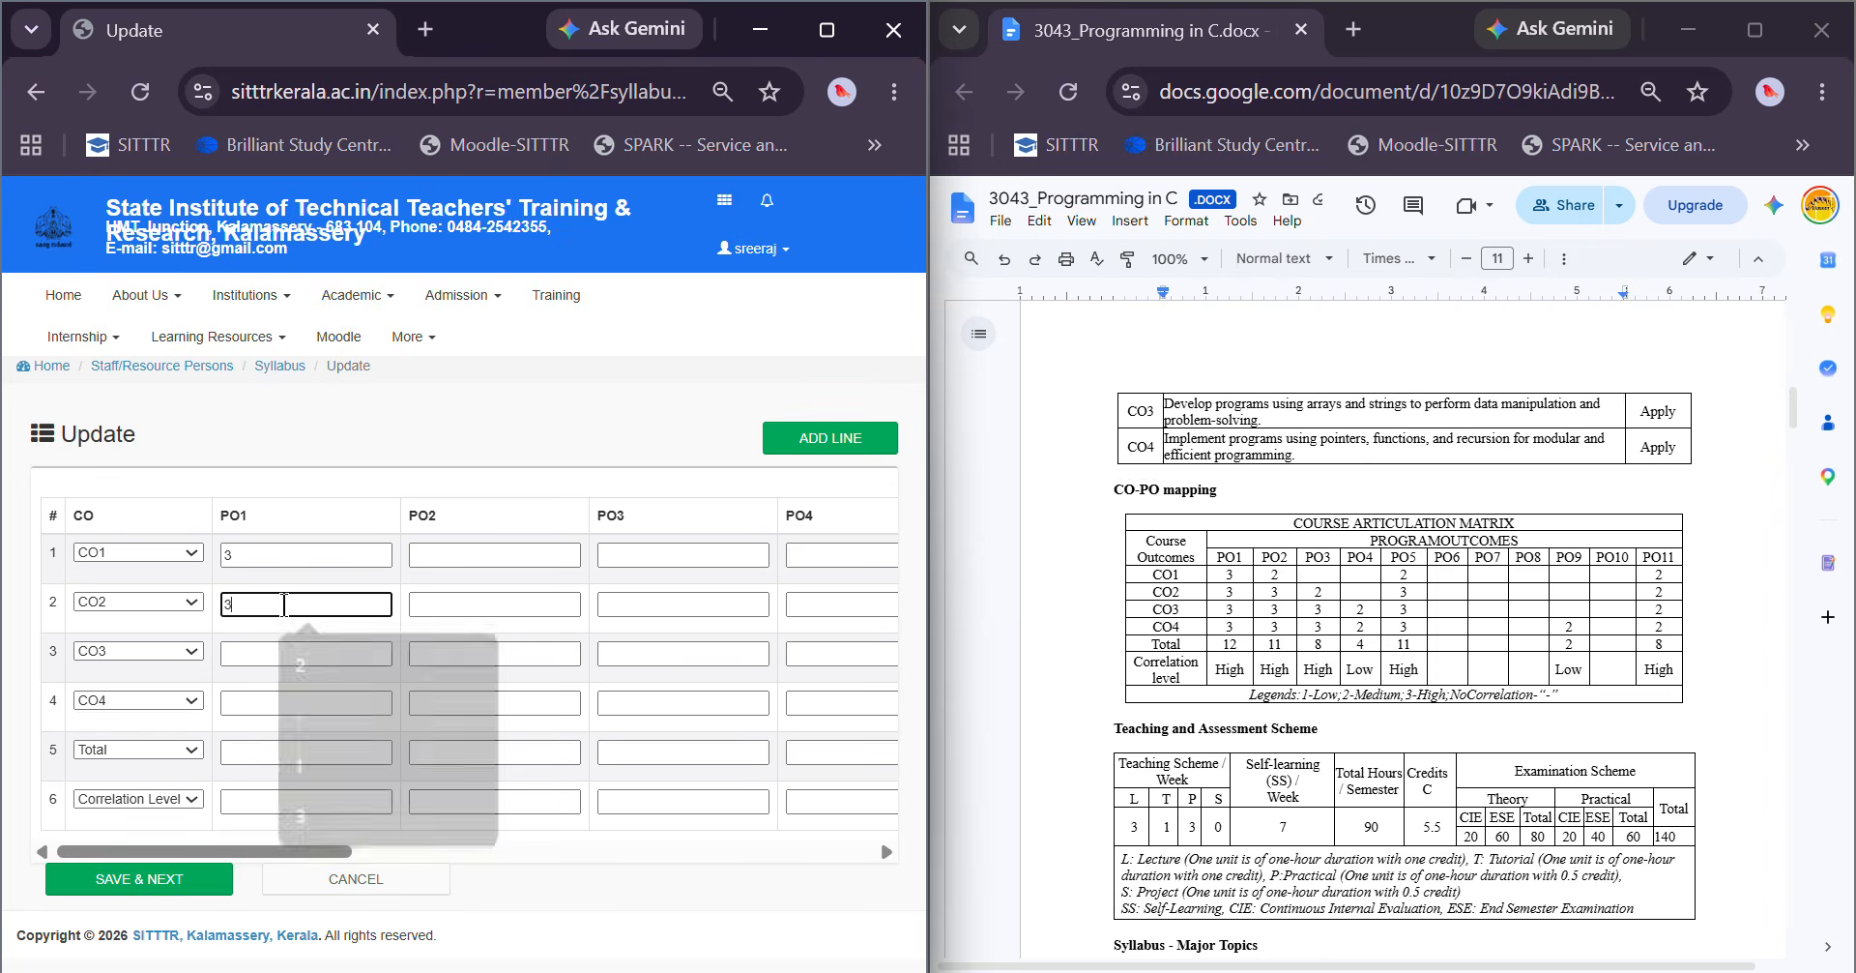
left_click(280, 651)
type("3")
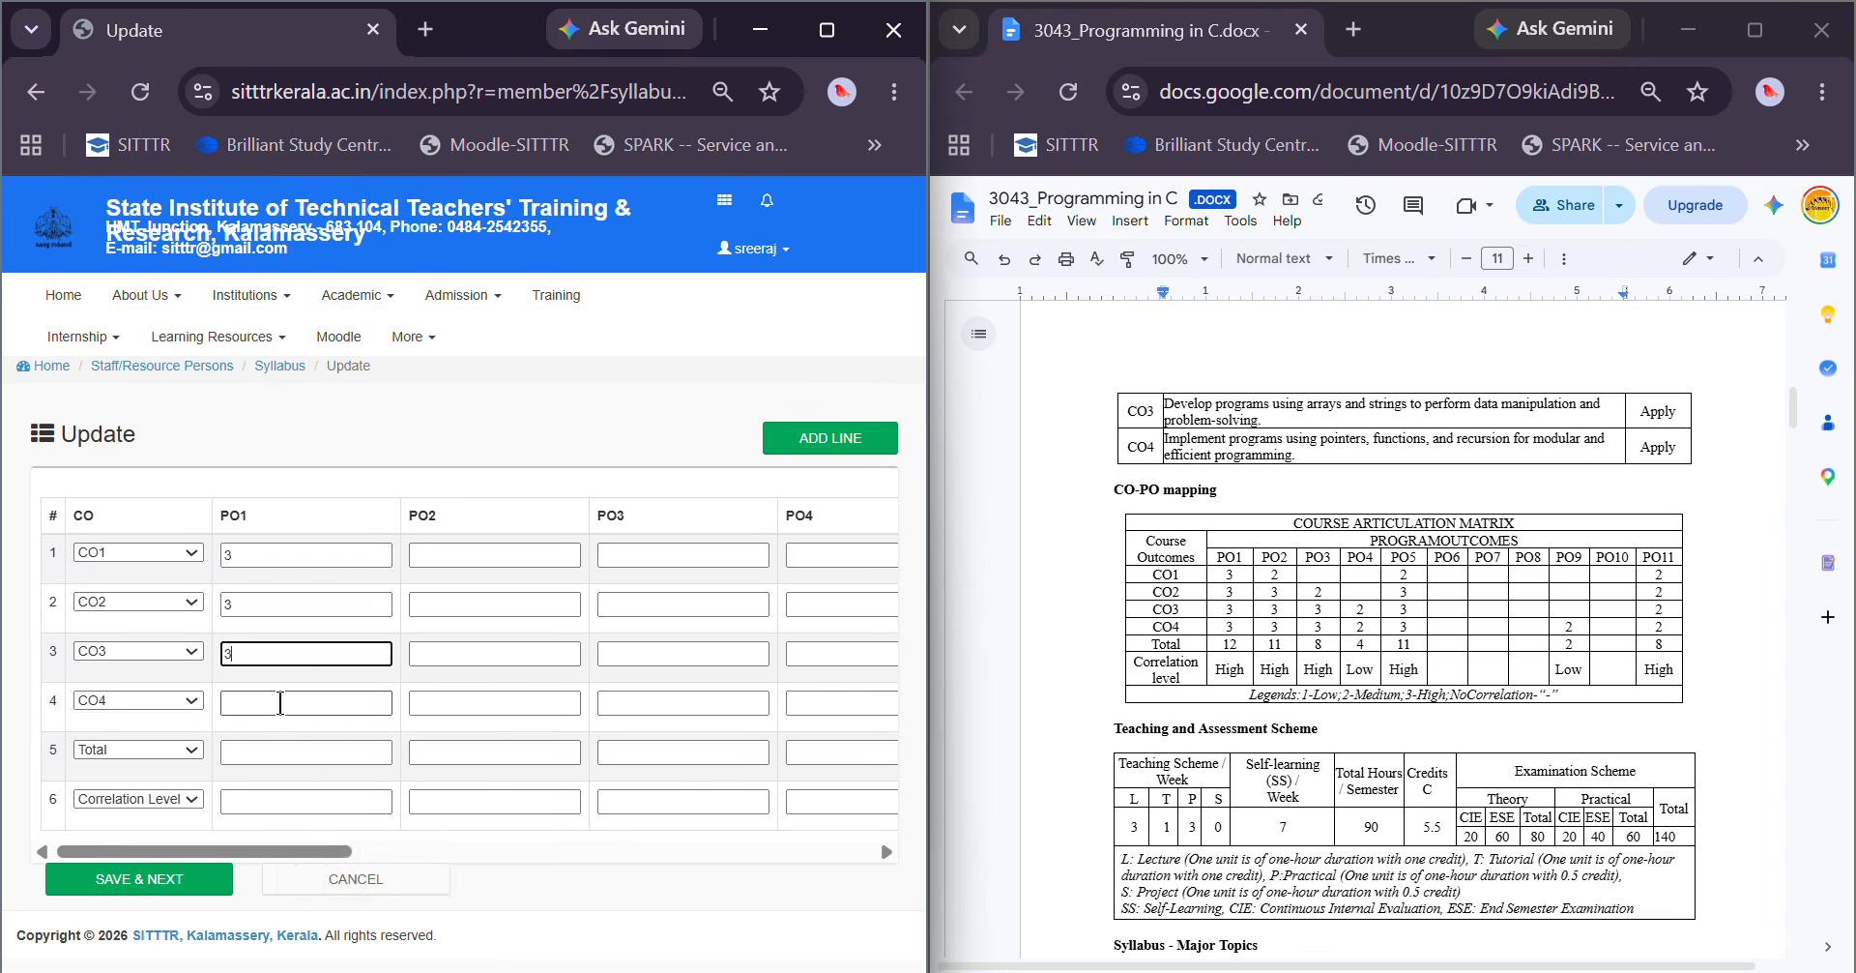
left_click(281, 702)
type("3")
left_click(289, 754)
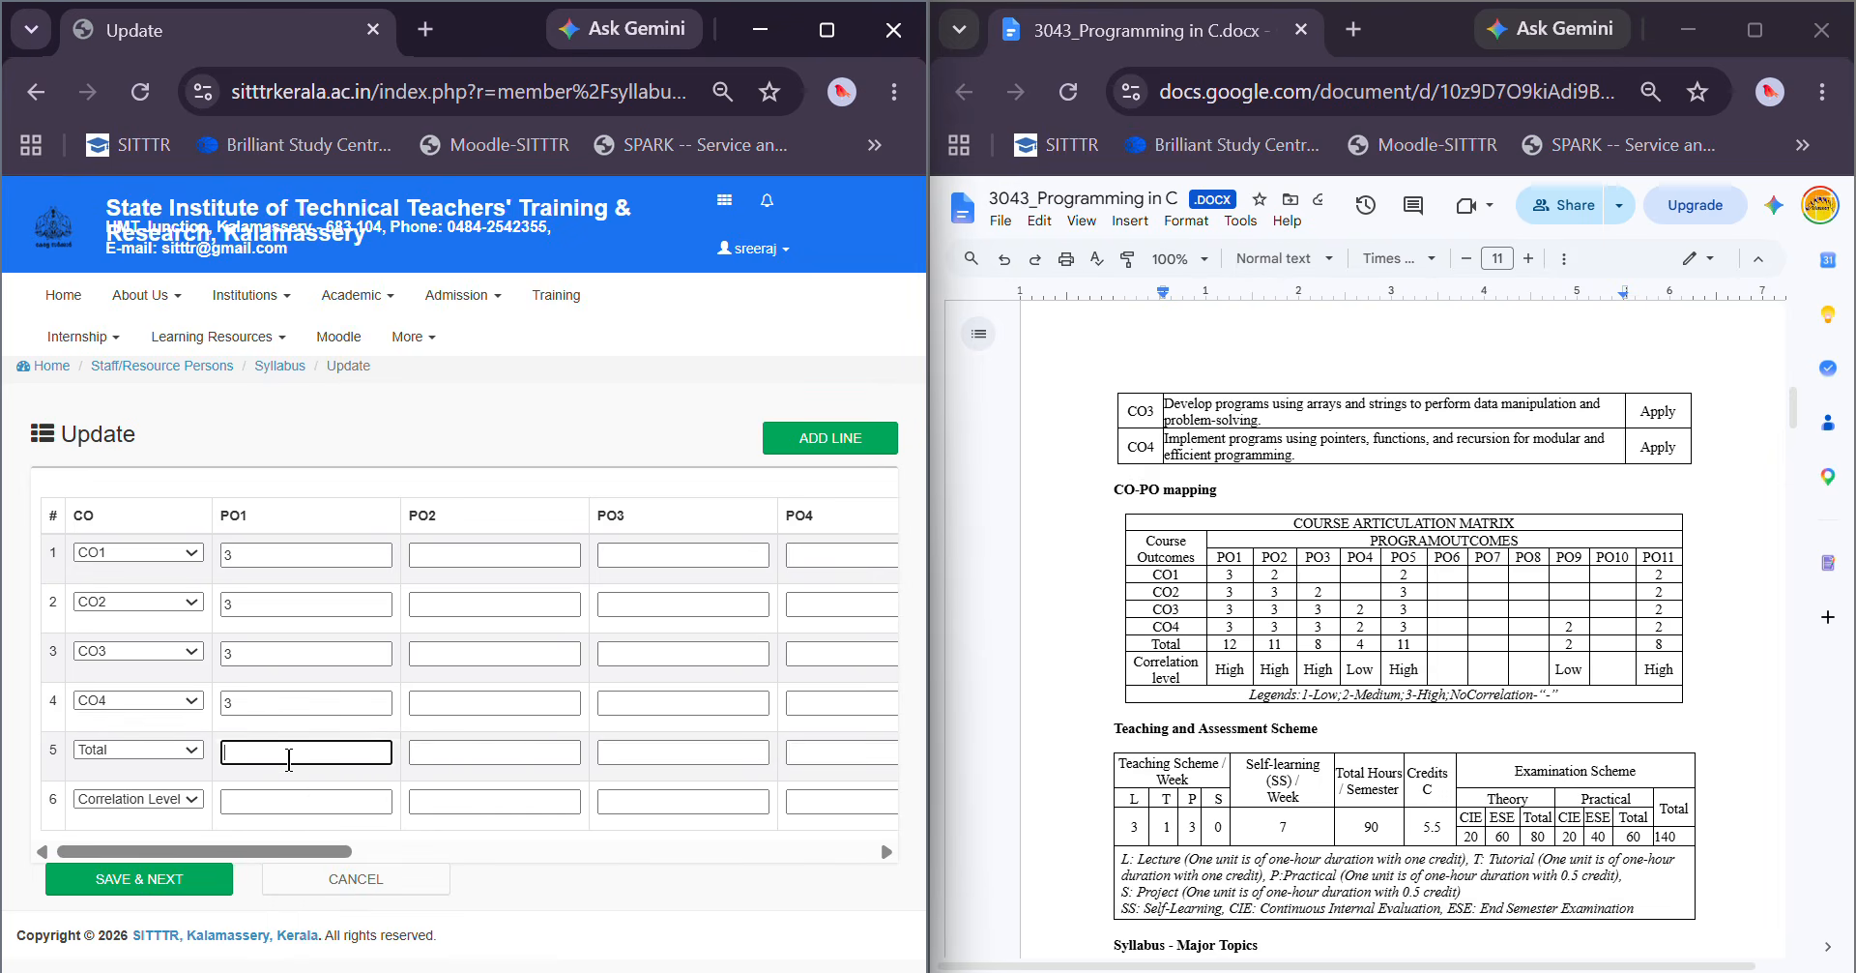
type("12")
left_click(262, 803)
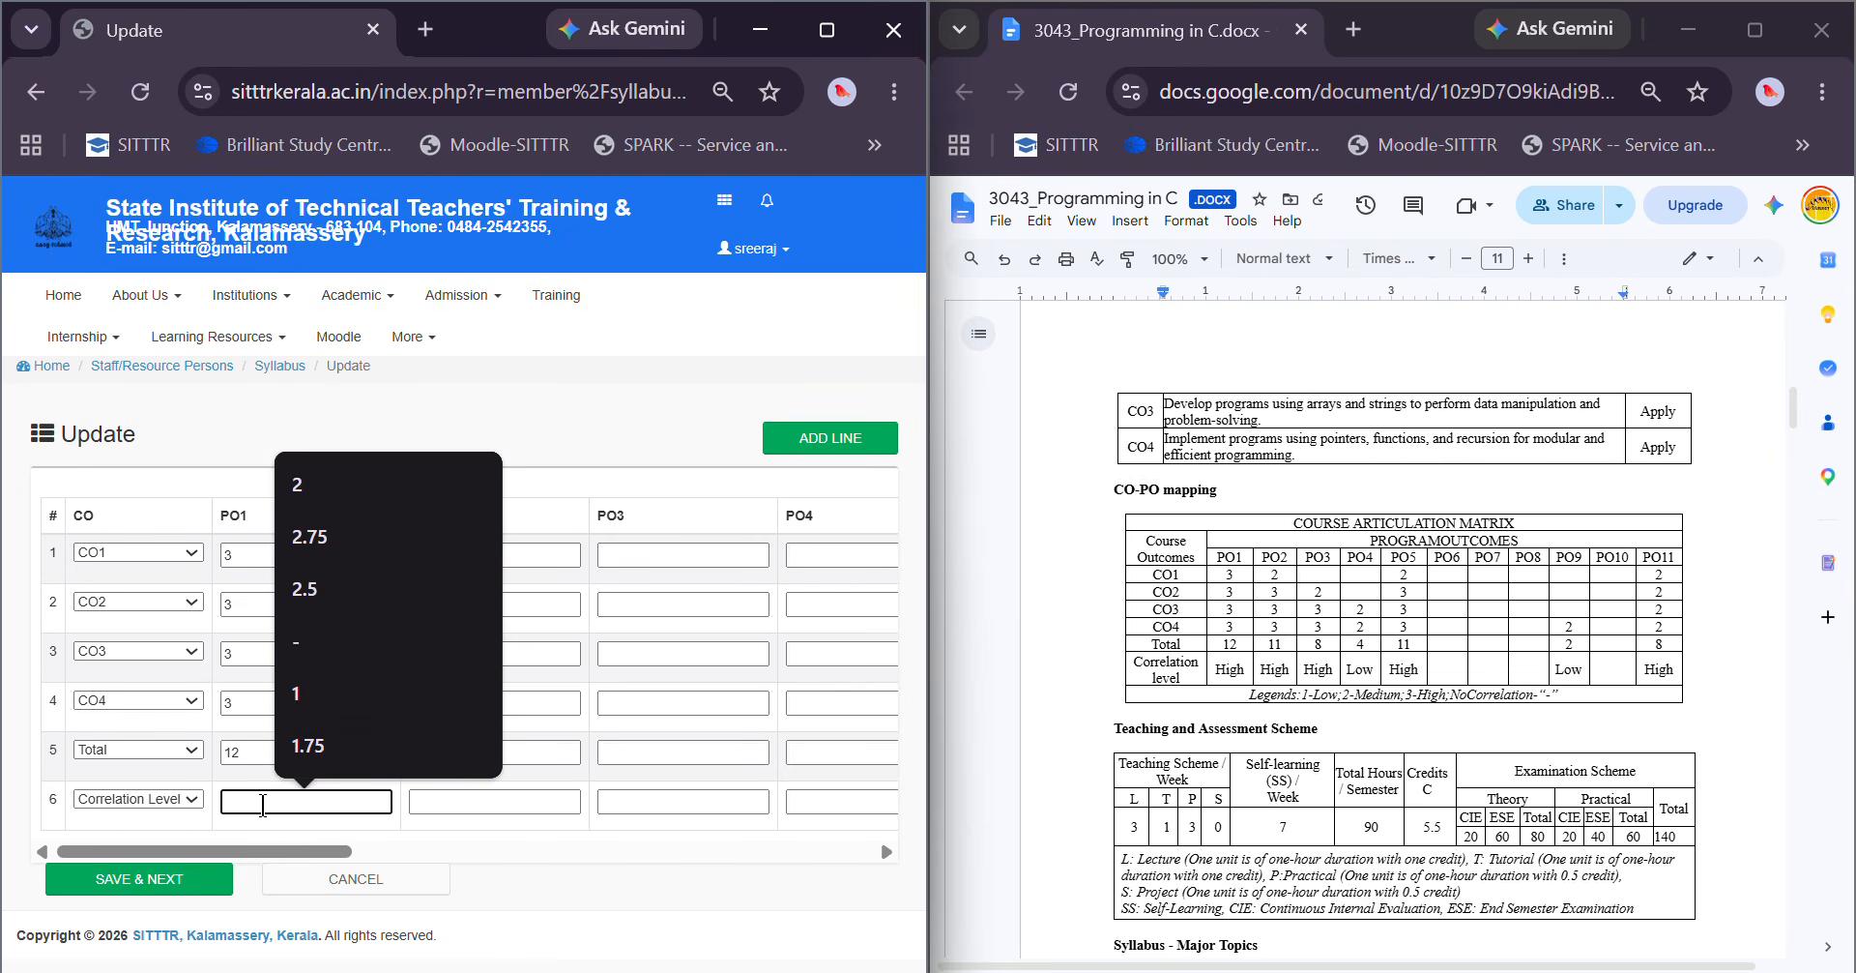
Give the Correlation Level row a PO1 value of 3
left_click(439, 855)
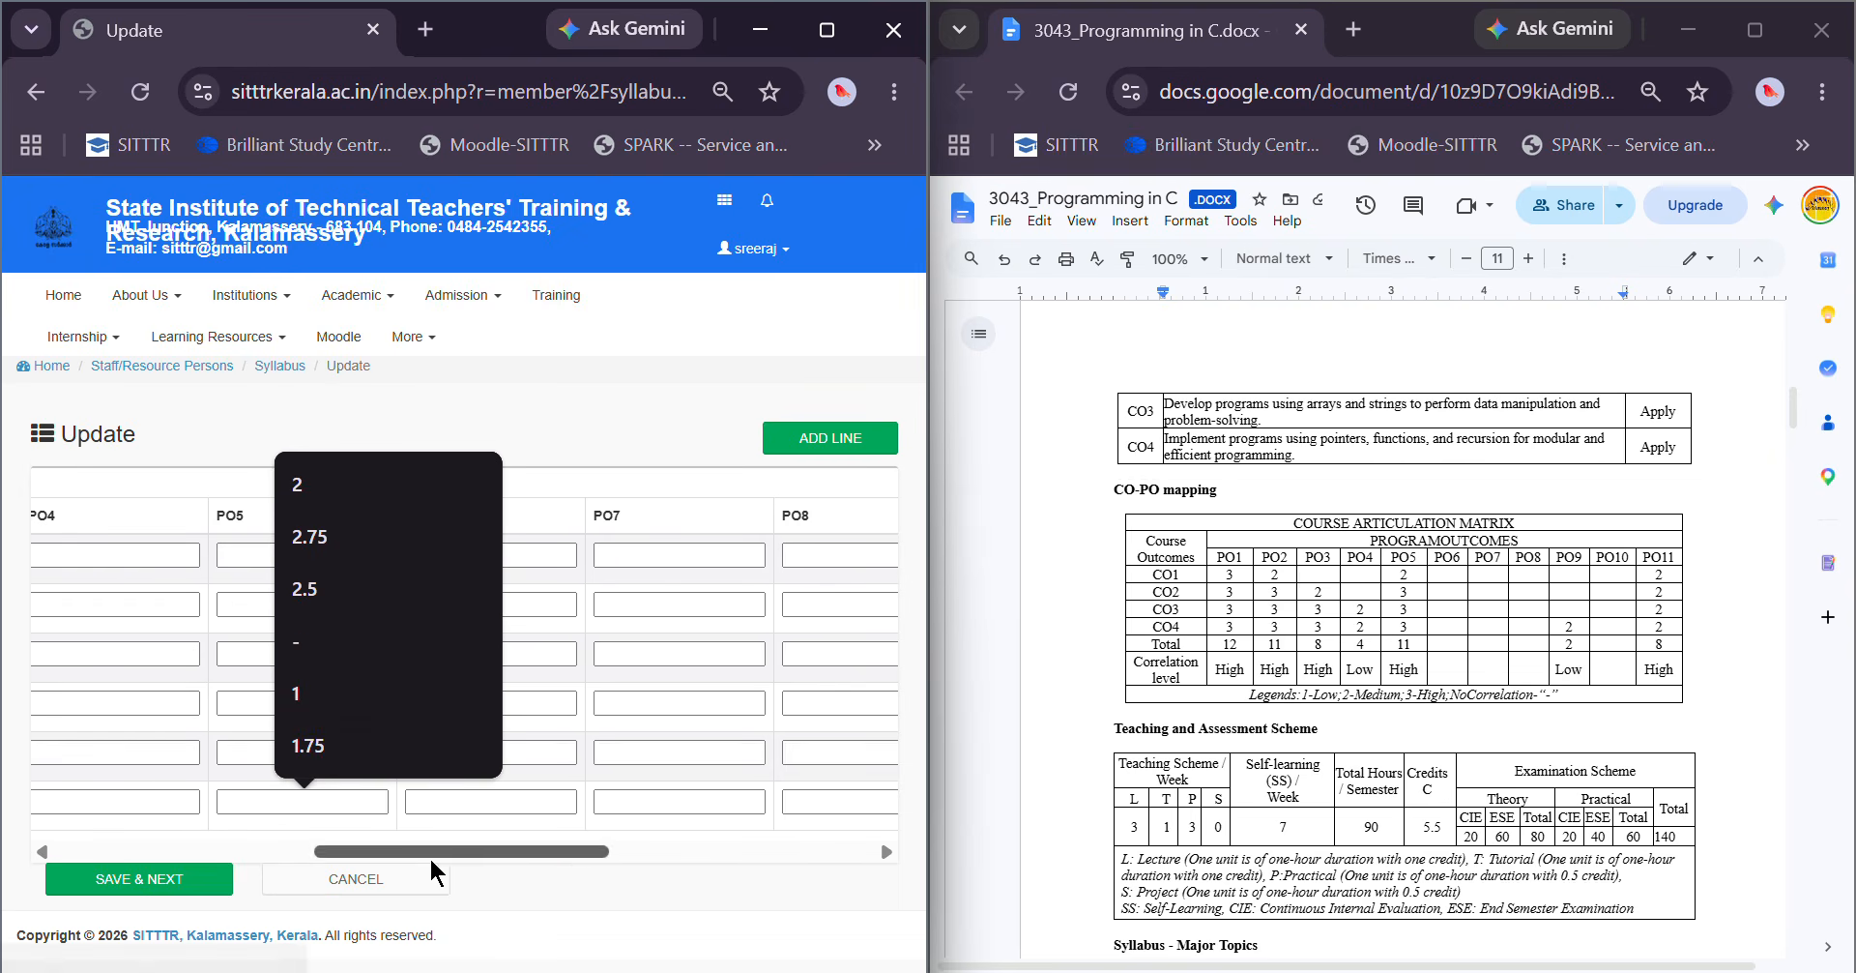
left_click_drag(391, 849, 145, 853)
left_click(549, 857)
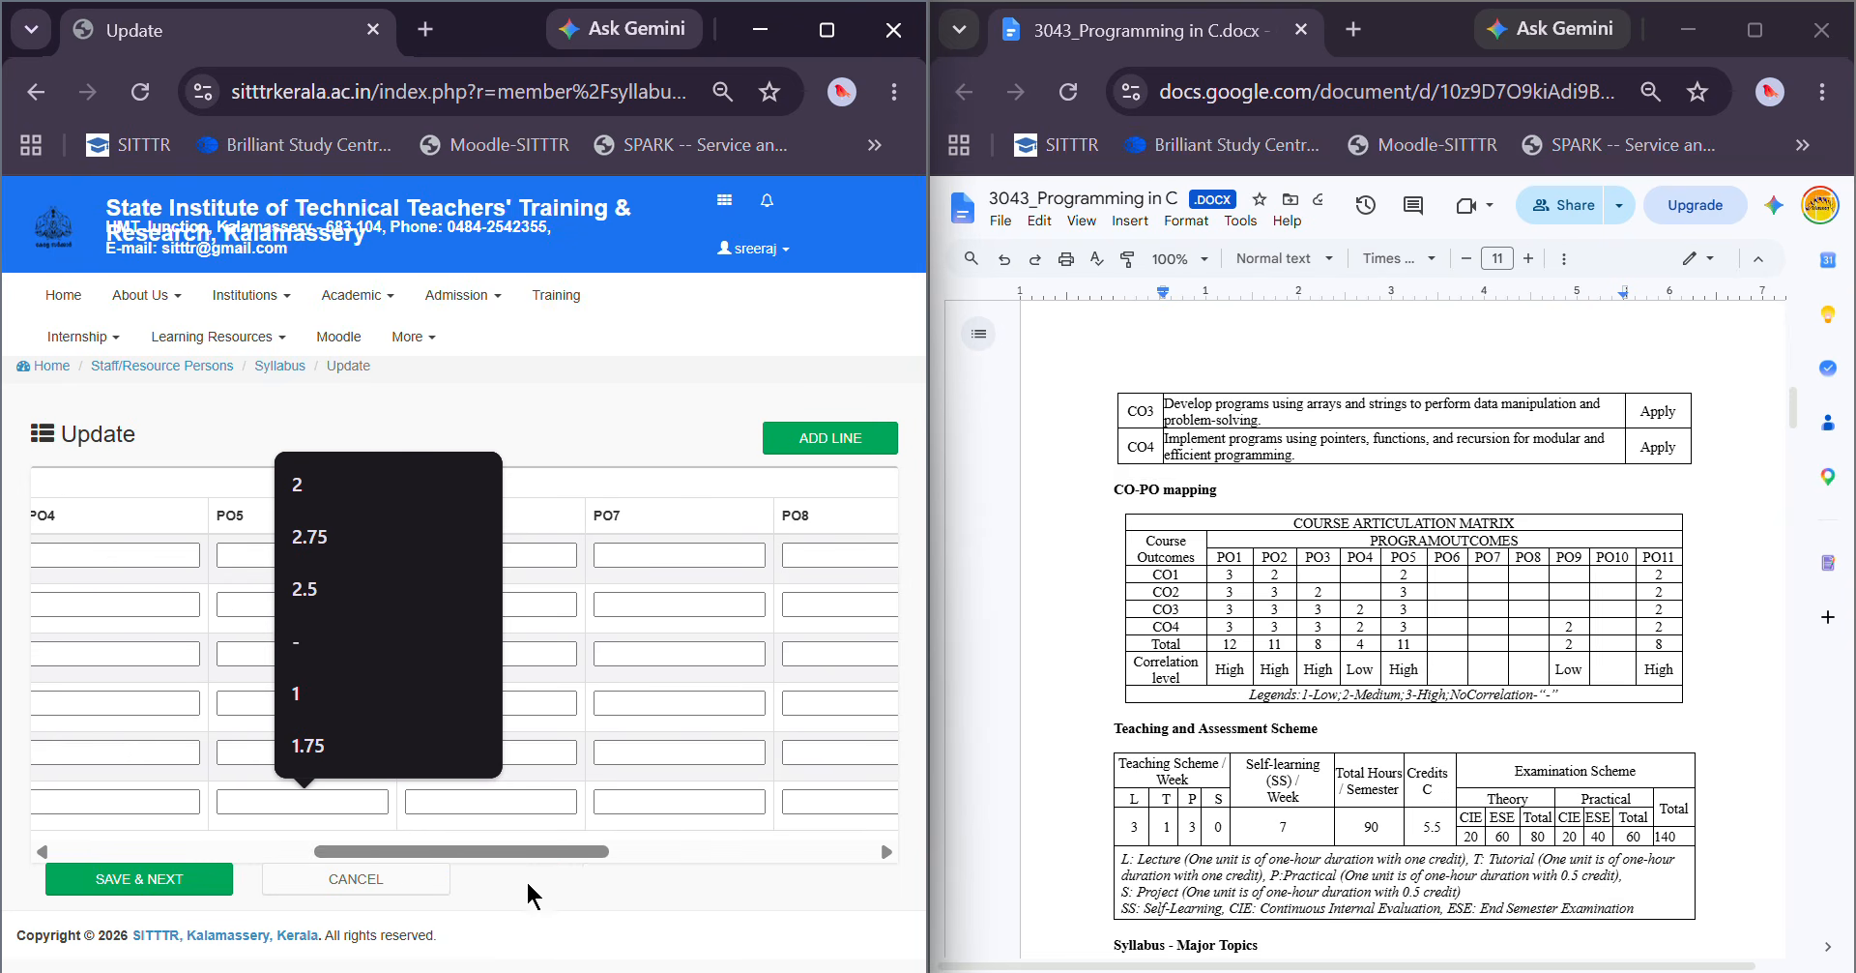
left_click_drag(499, 849, 161, 851)
left_click(206, 424)
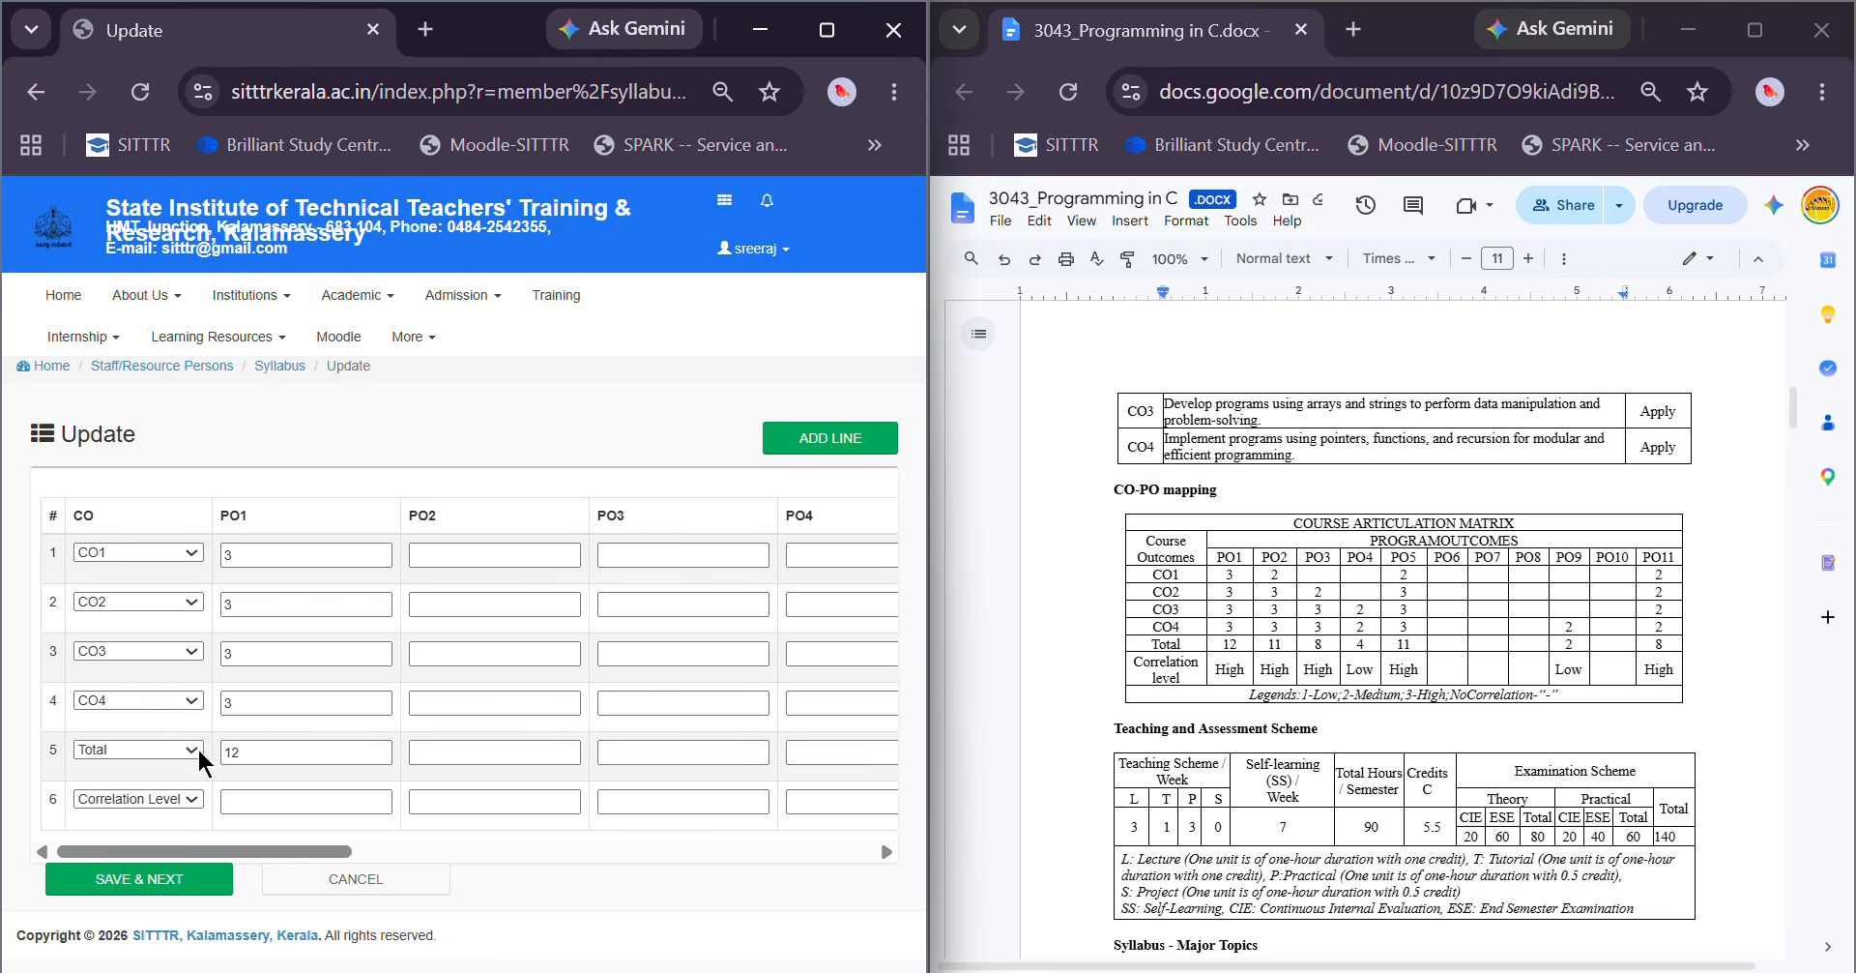
left_click(249, 803)
type("3")
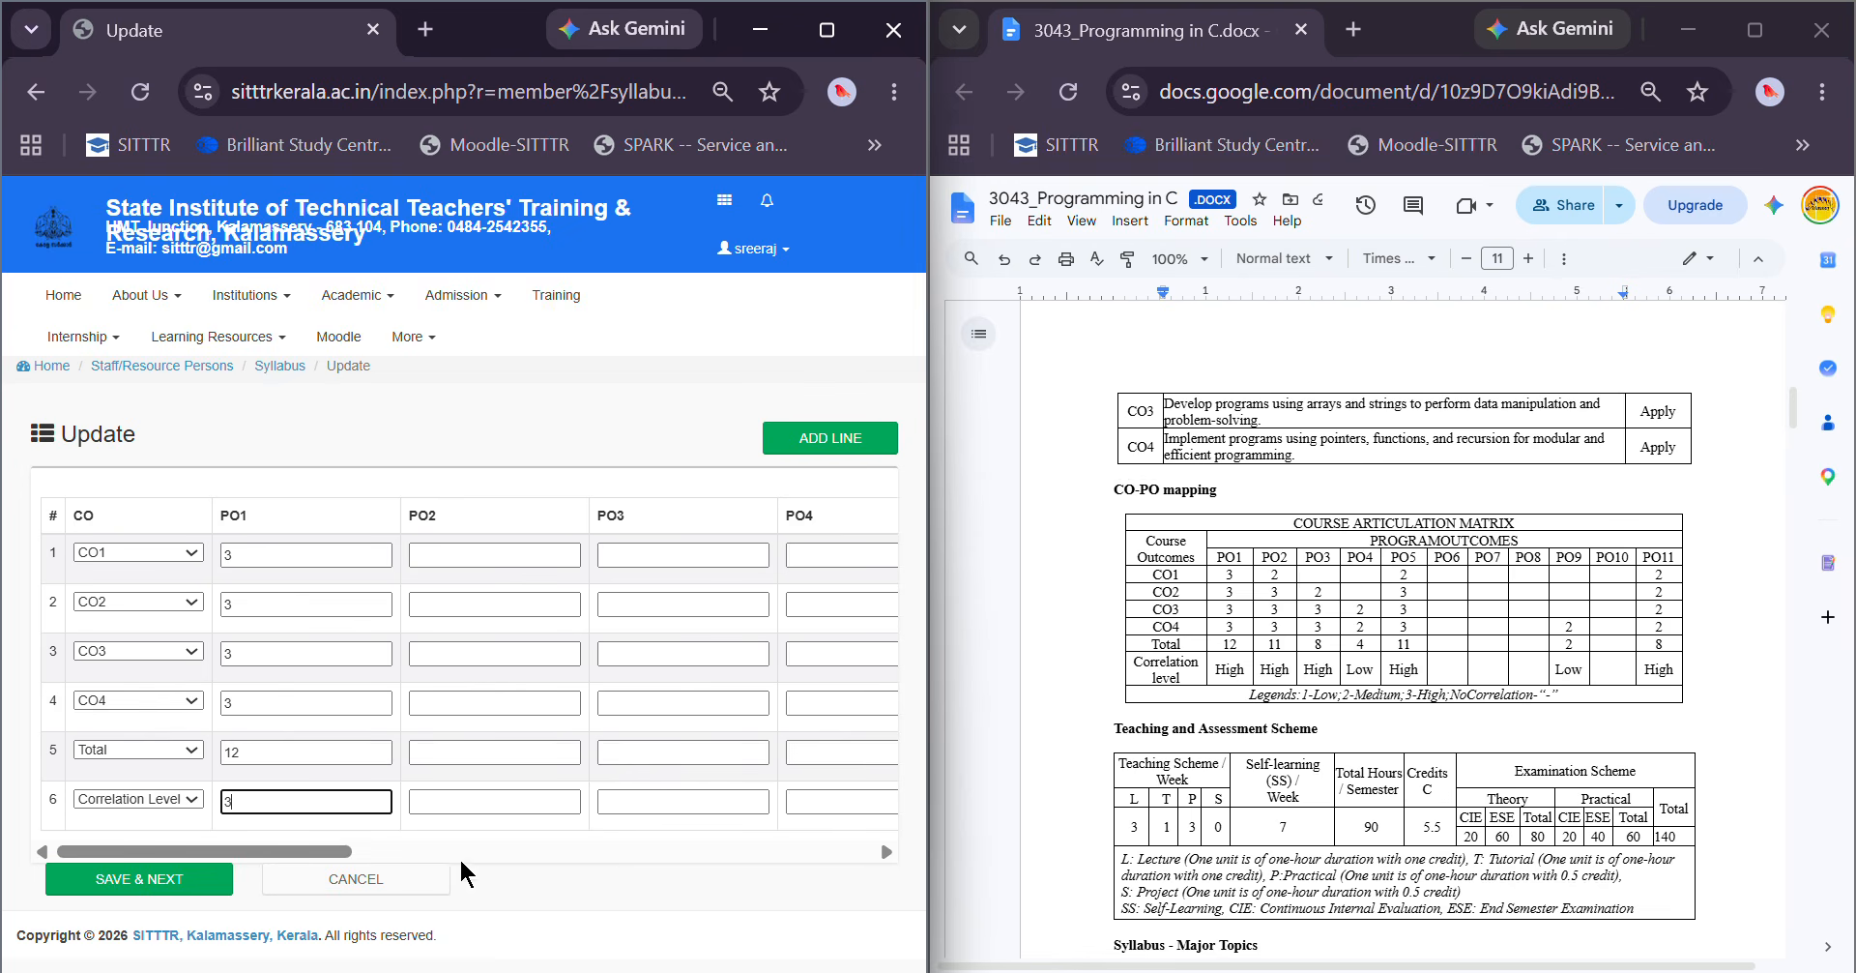
Save the CO–PO mapping and scroll down to its section on Set Syllabus
left_click_drag(335, 857, 838, 855)
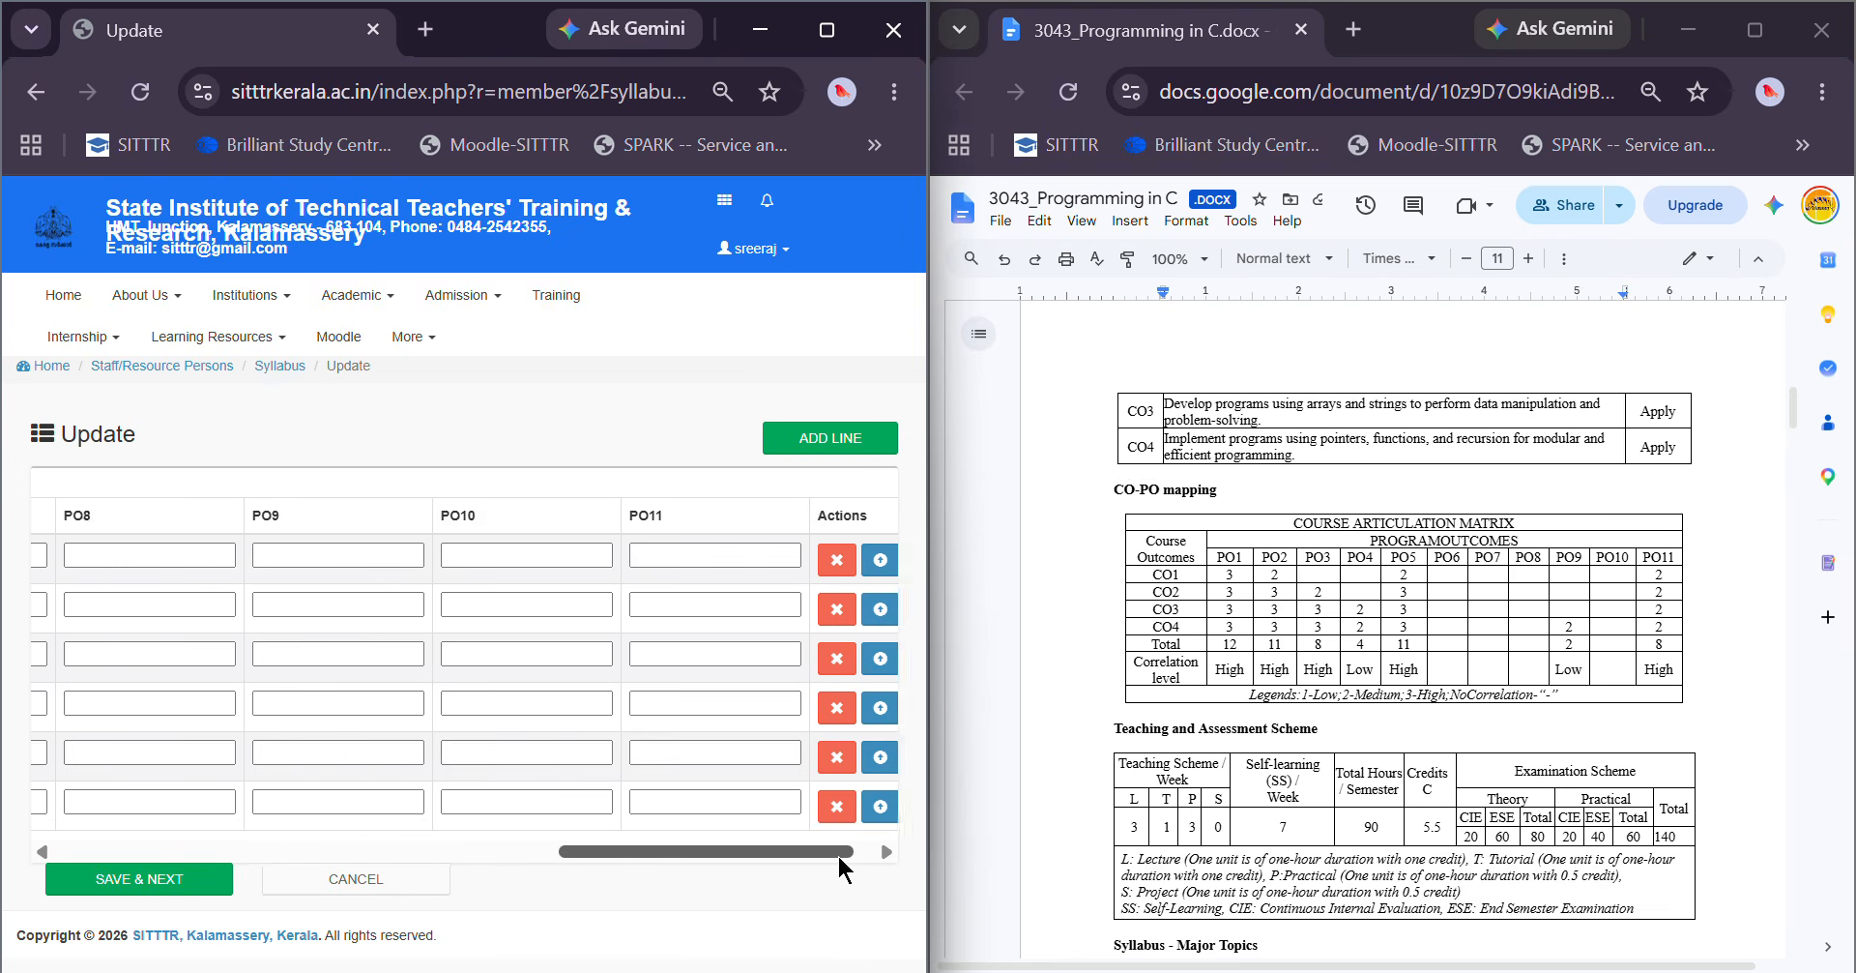
left_click(165, 882)
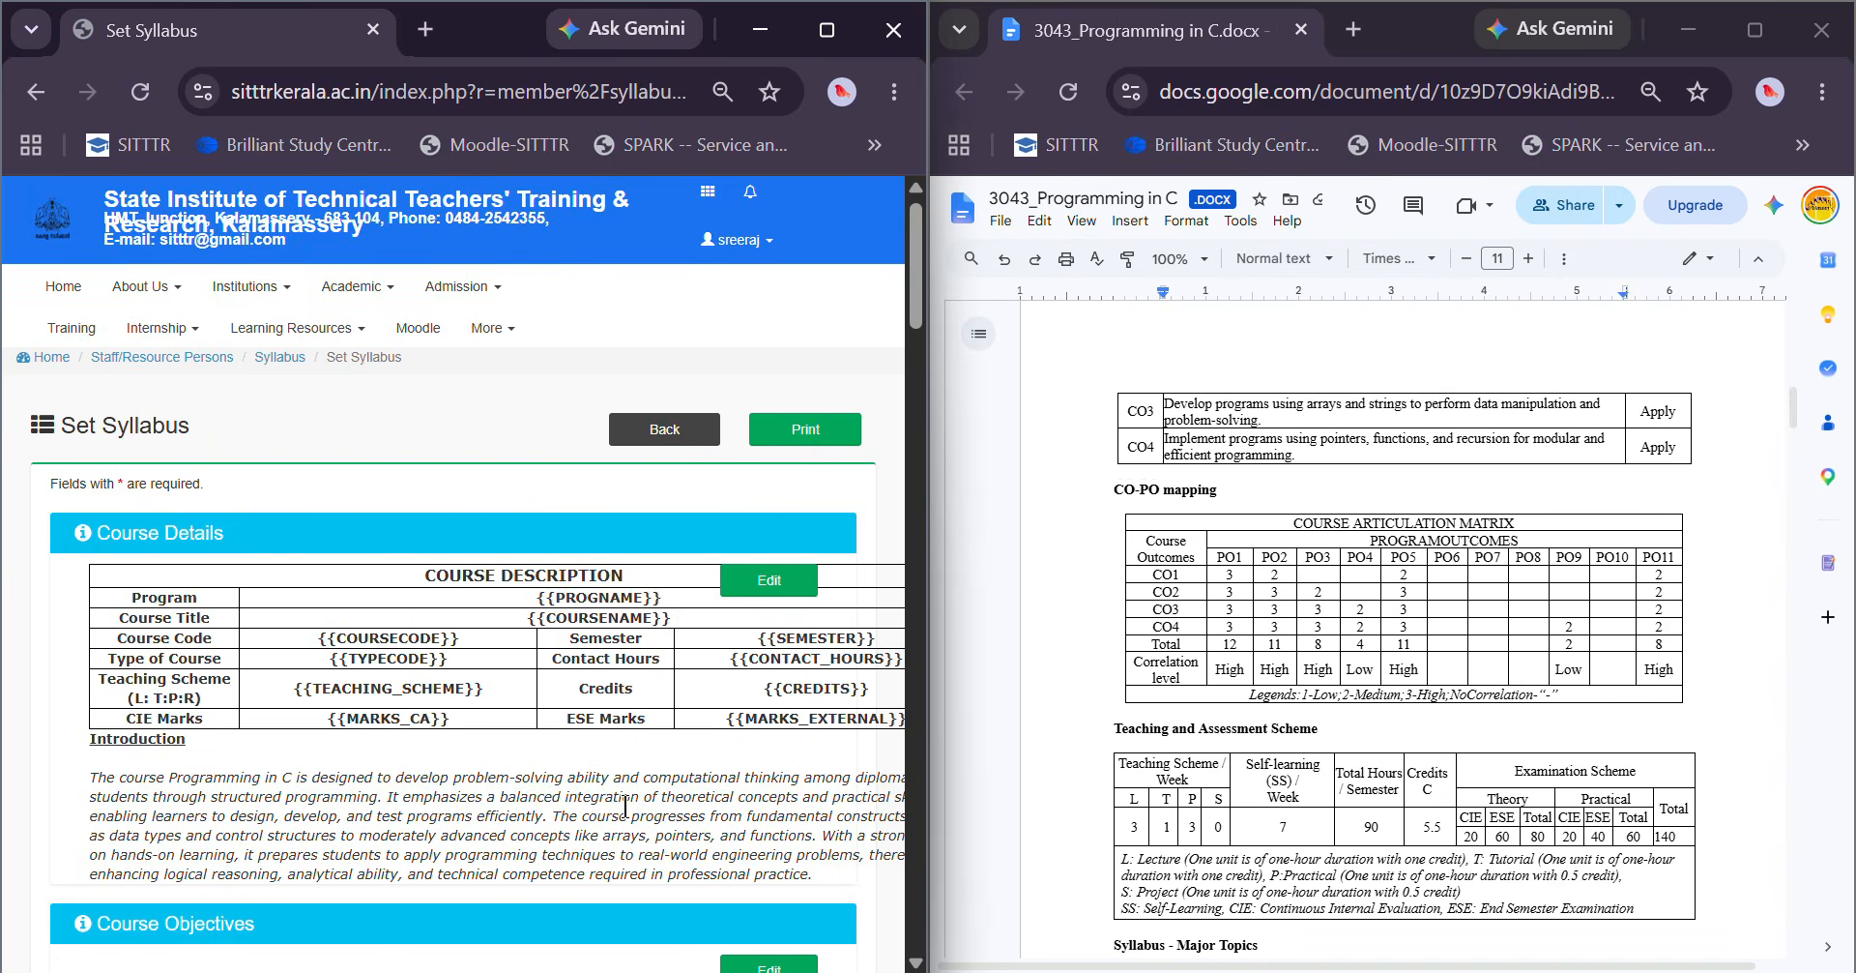
scroll(630, 796, "down", 4)
scroll(629, 796, "down", 7)
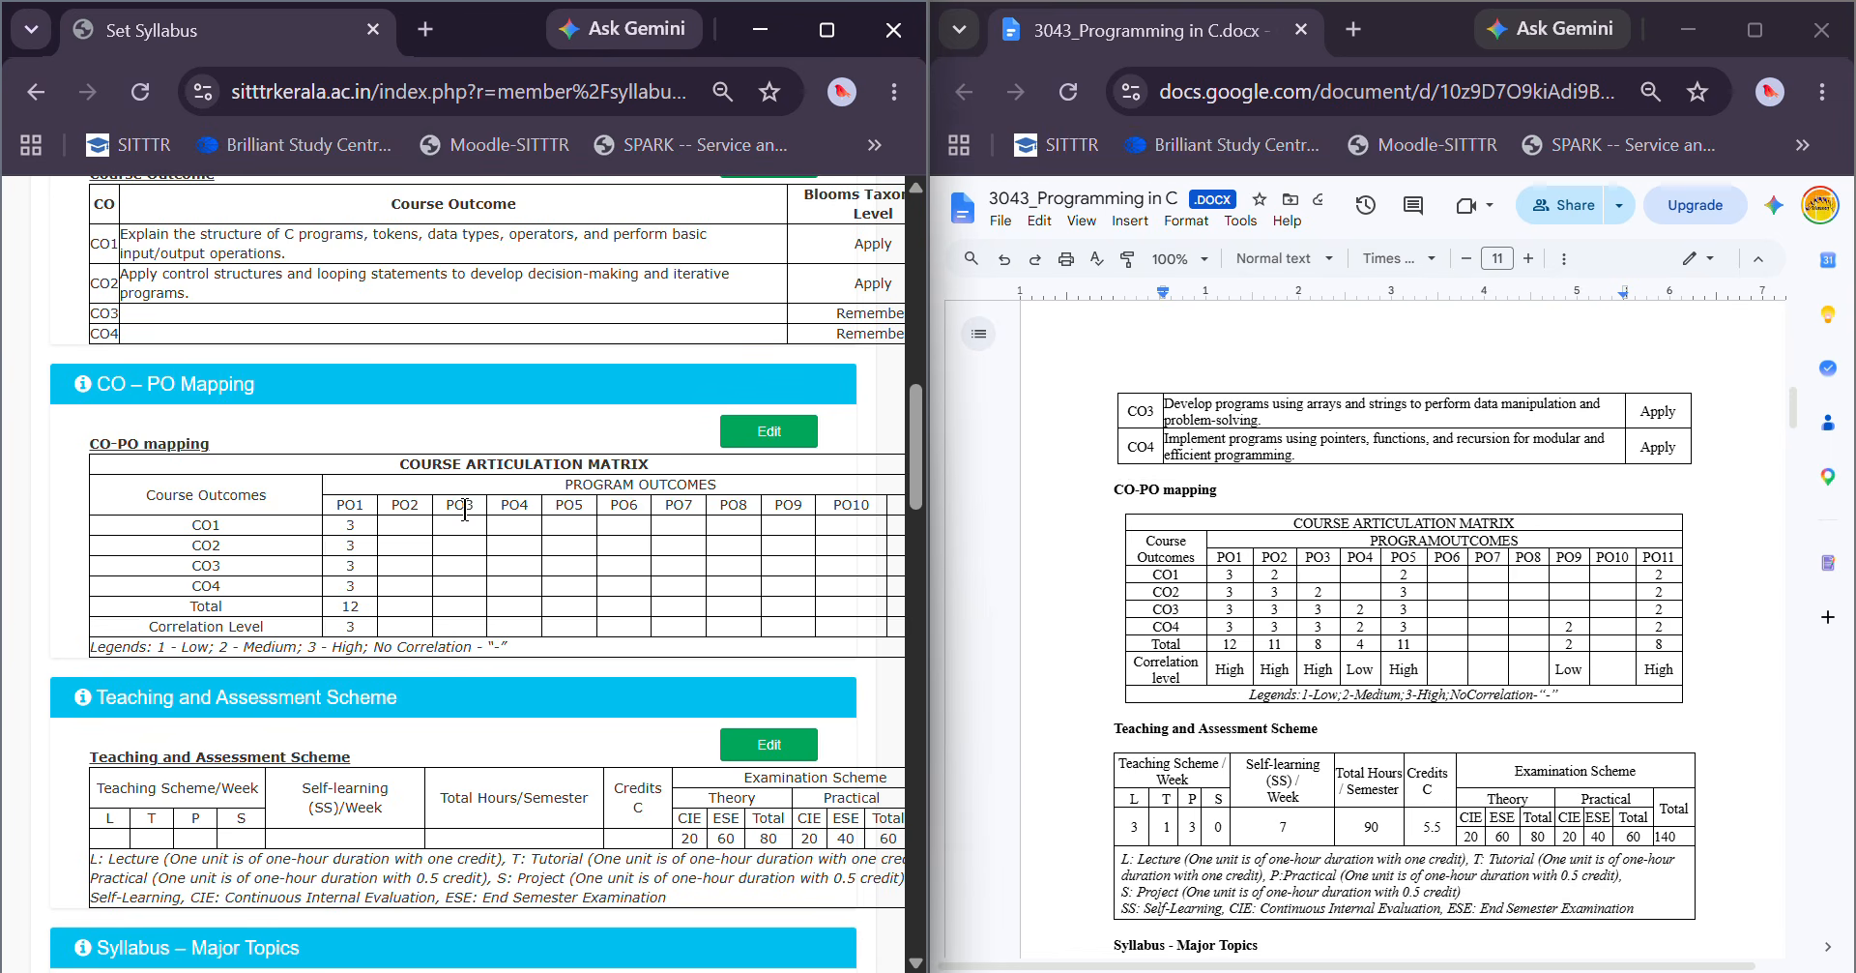
scroll(681, 626, "down", 1)
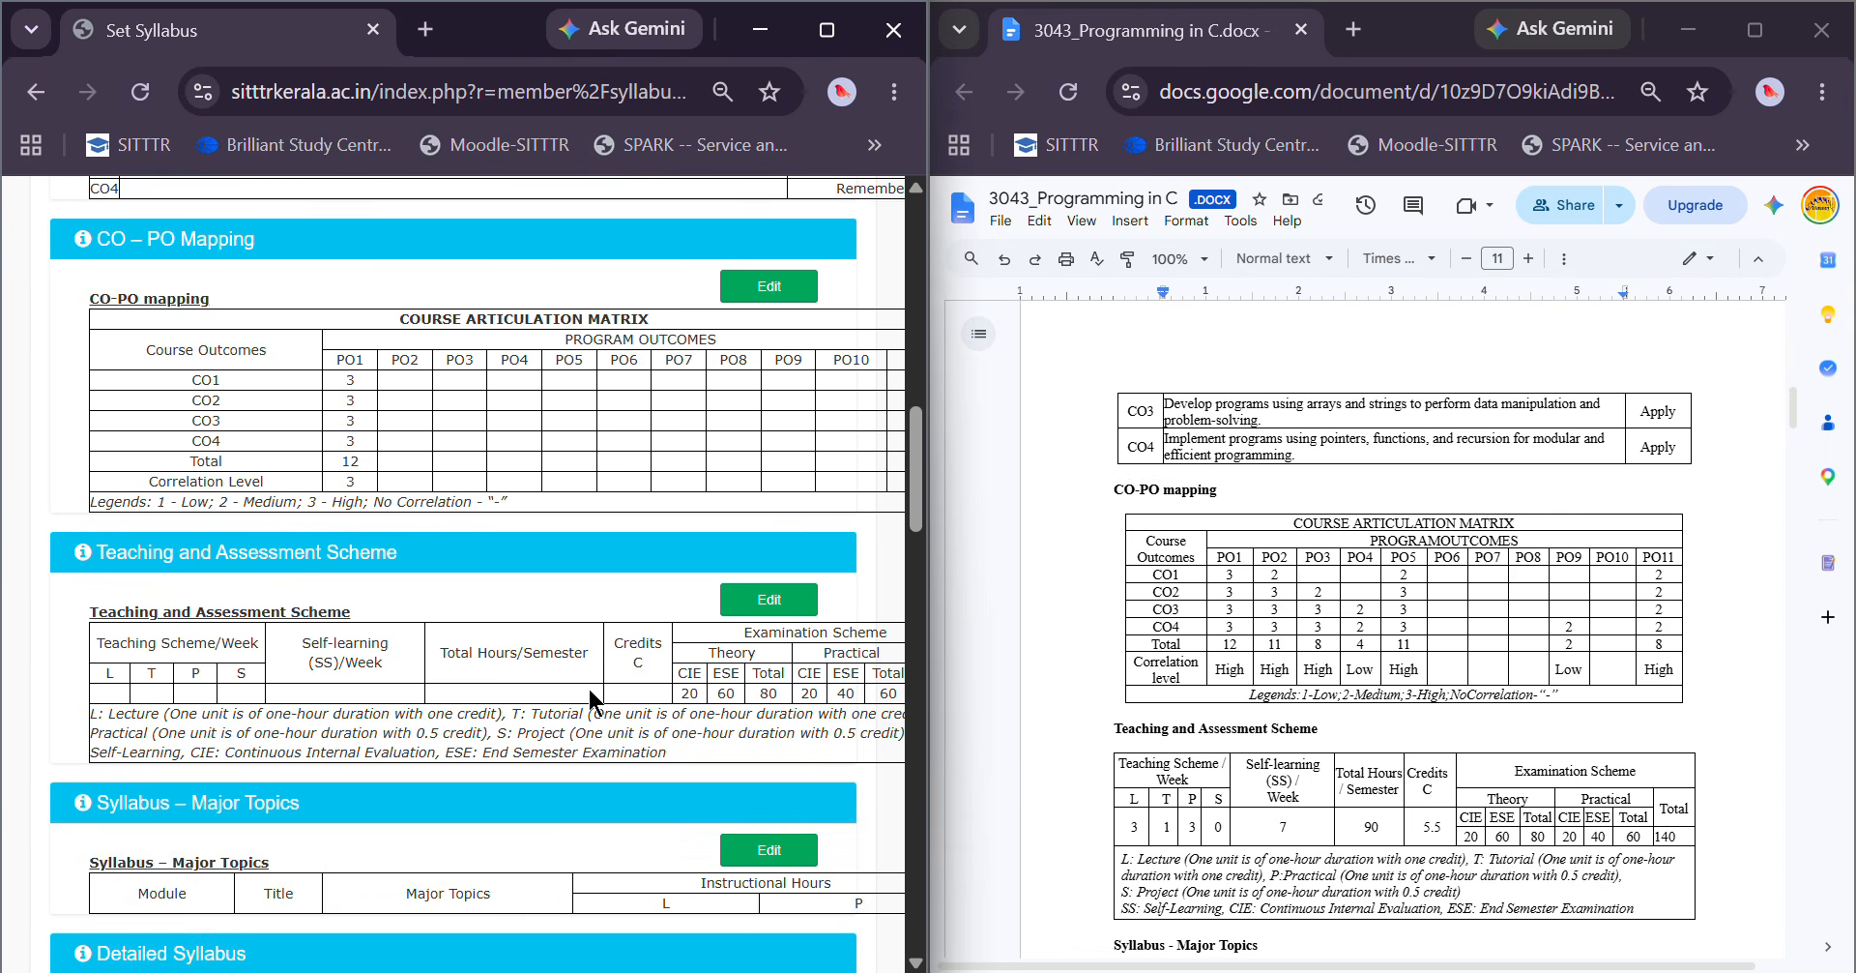
scroll(1166, 633, "down", 3)
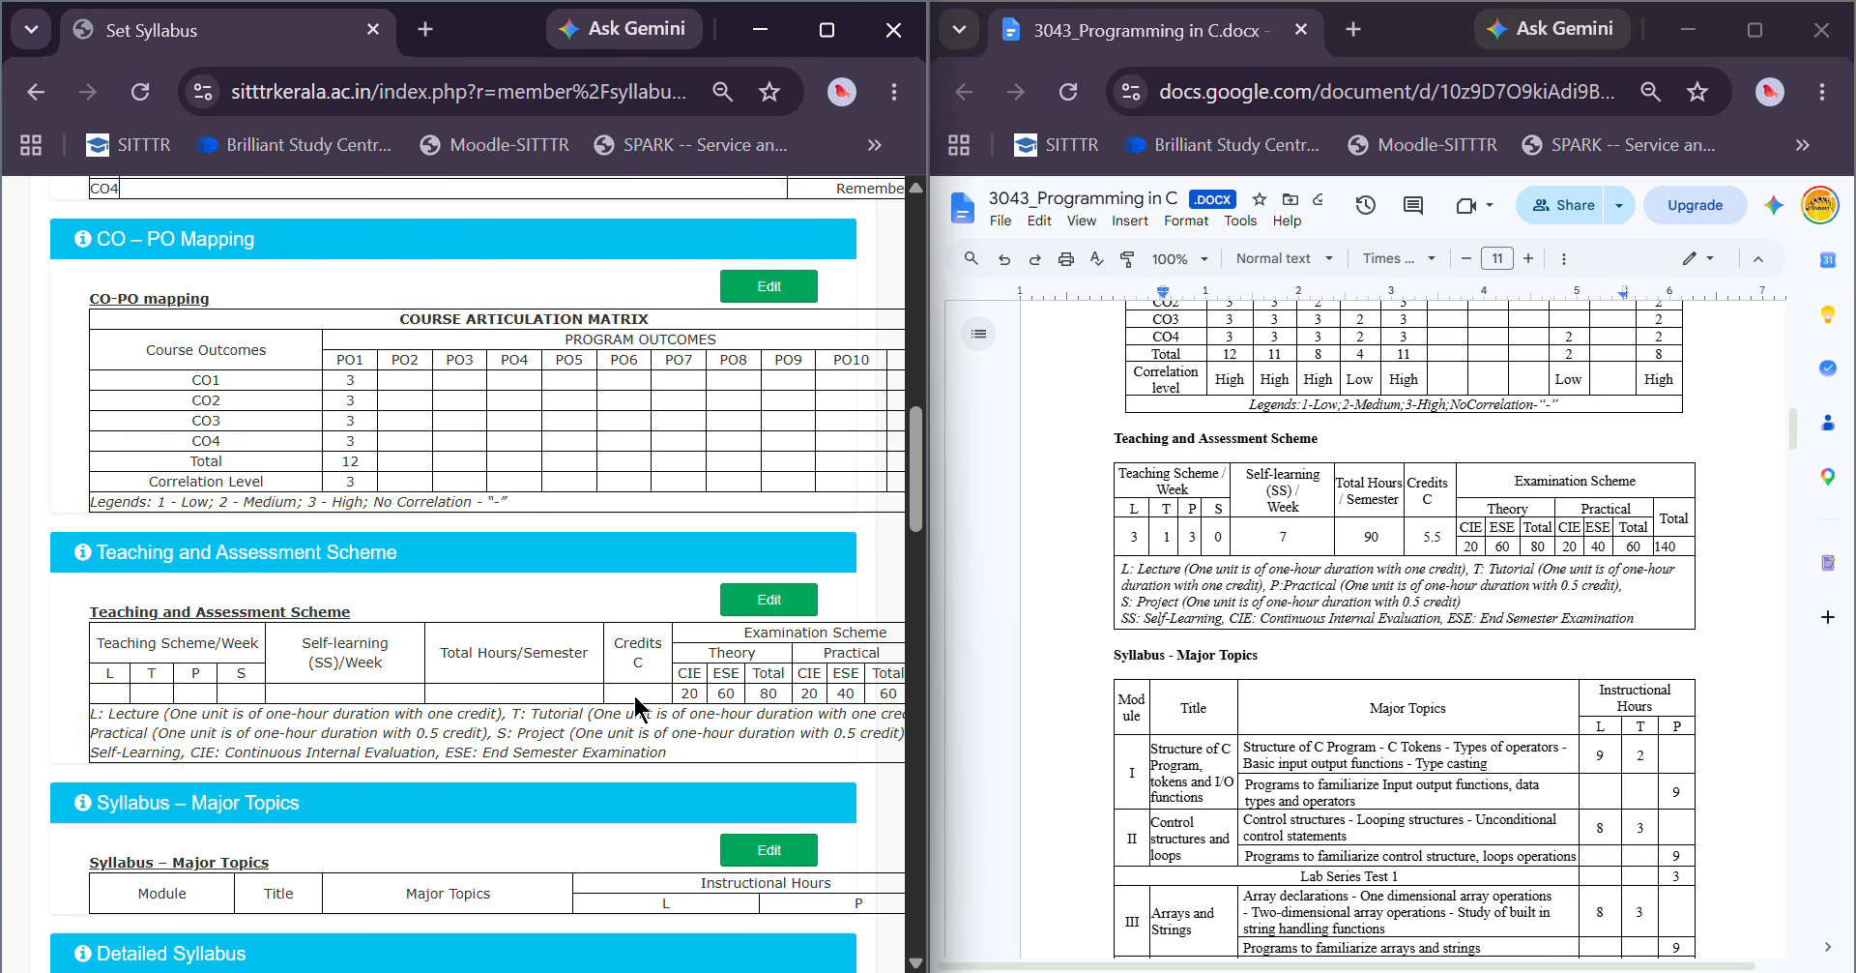
Edit the Teaching and Assessment Scheme with L 3, T 1, P 3 and S 0
left_click(757, 605)
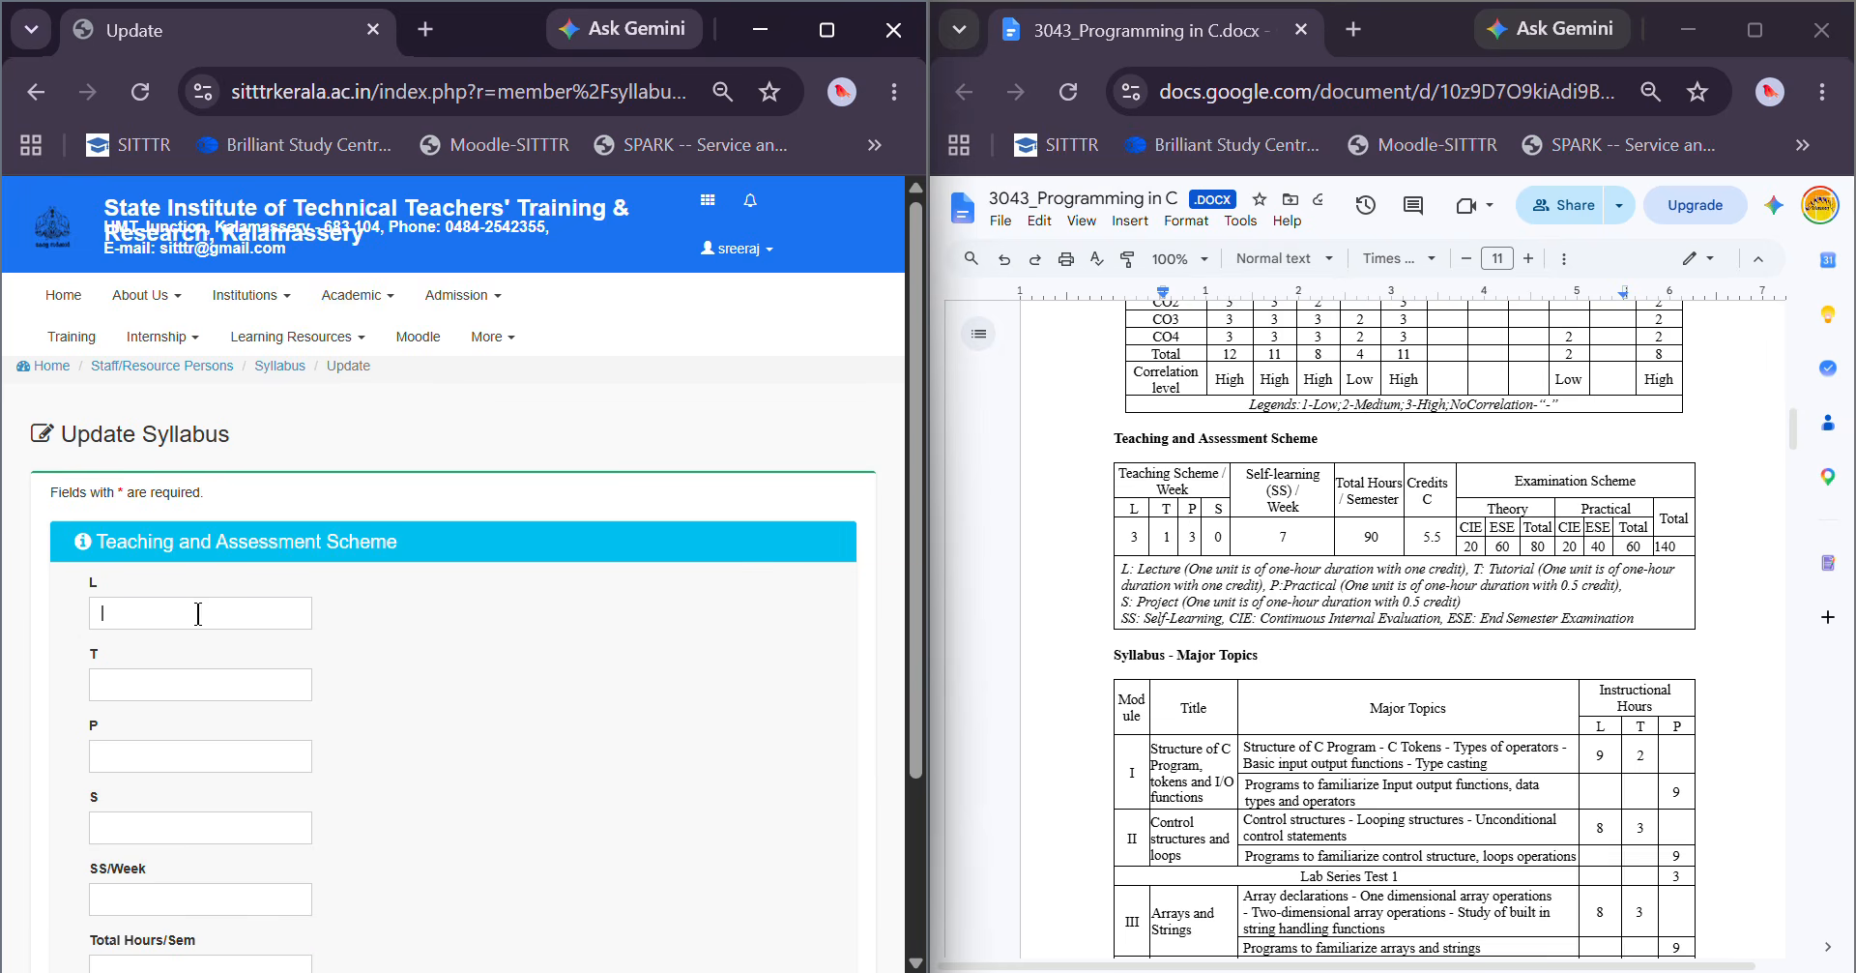
left_click(198, 613)
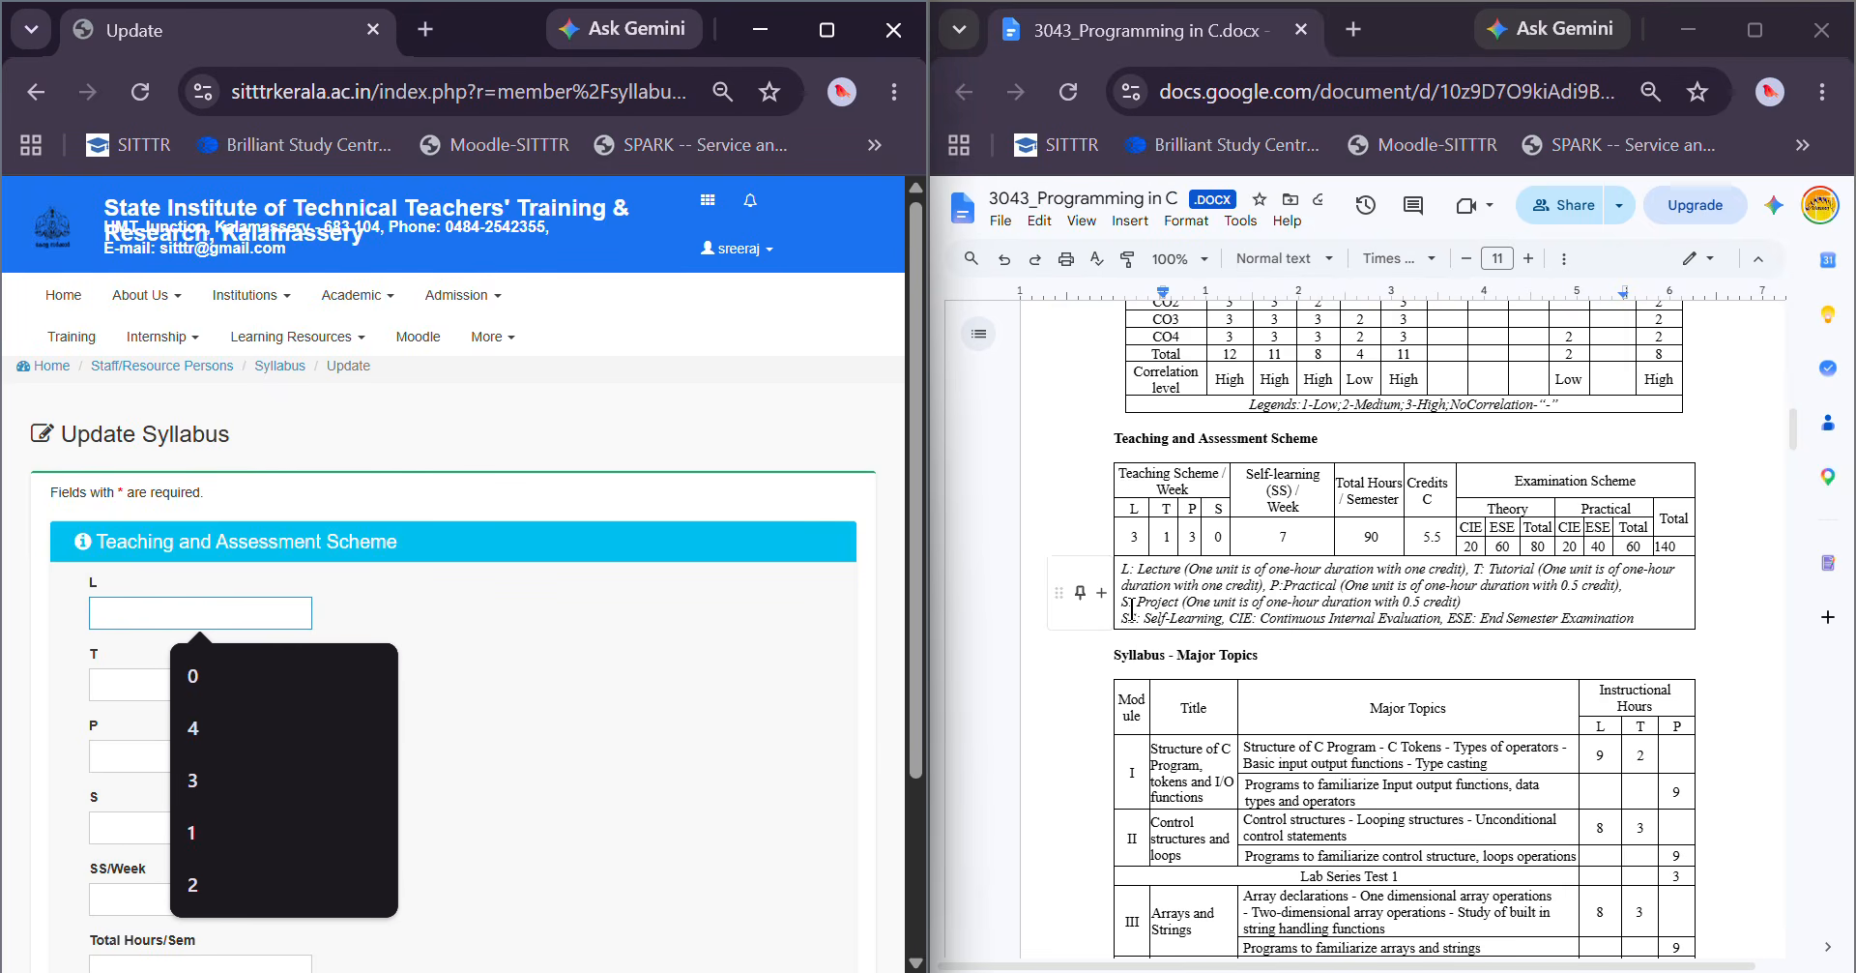
type("3")
left_click(280, 695)
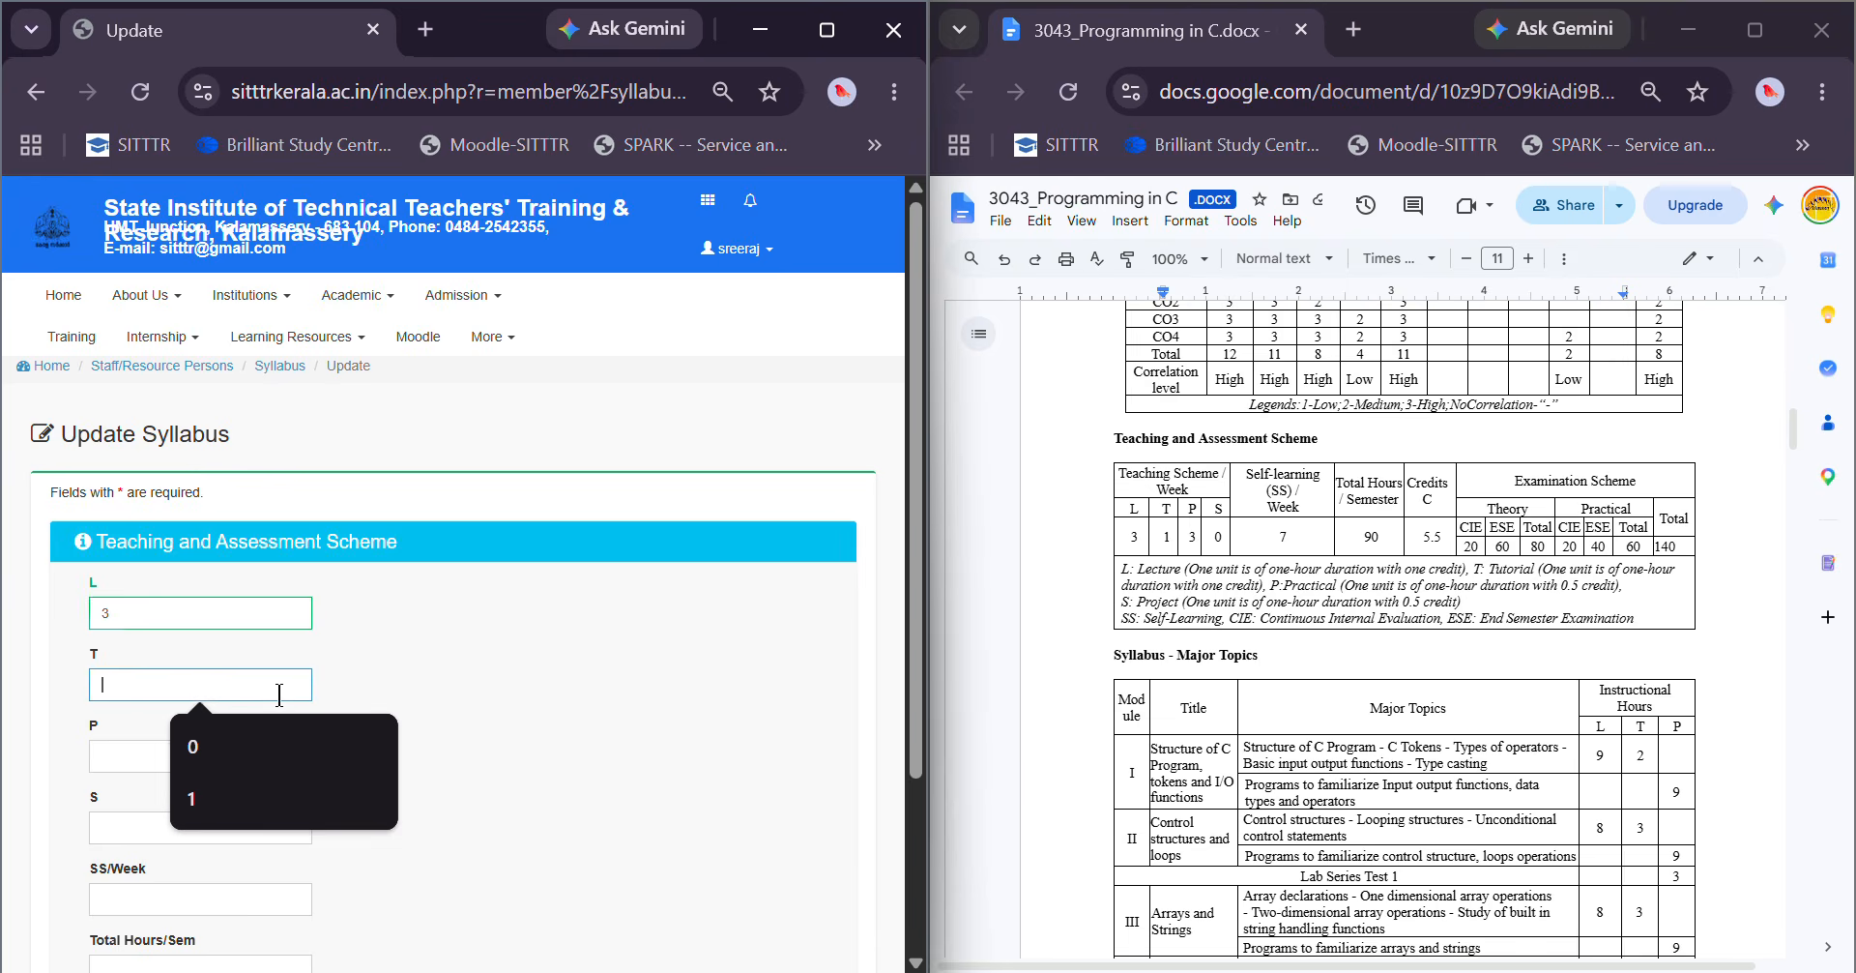
type("1")
left_click(245, 760)
type("3")
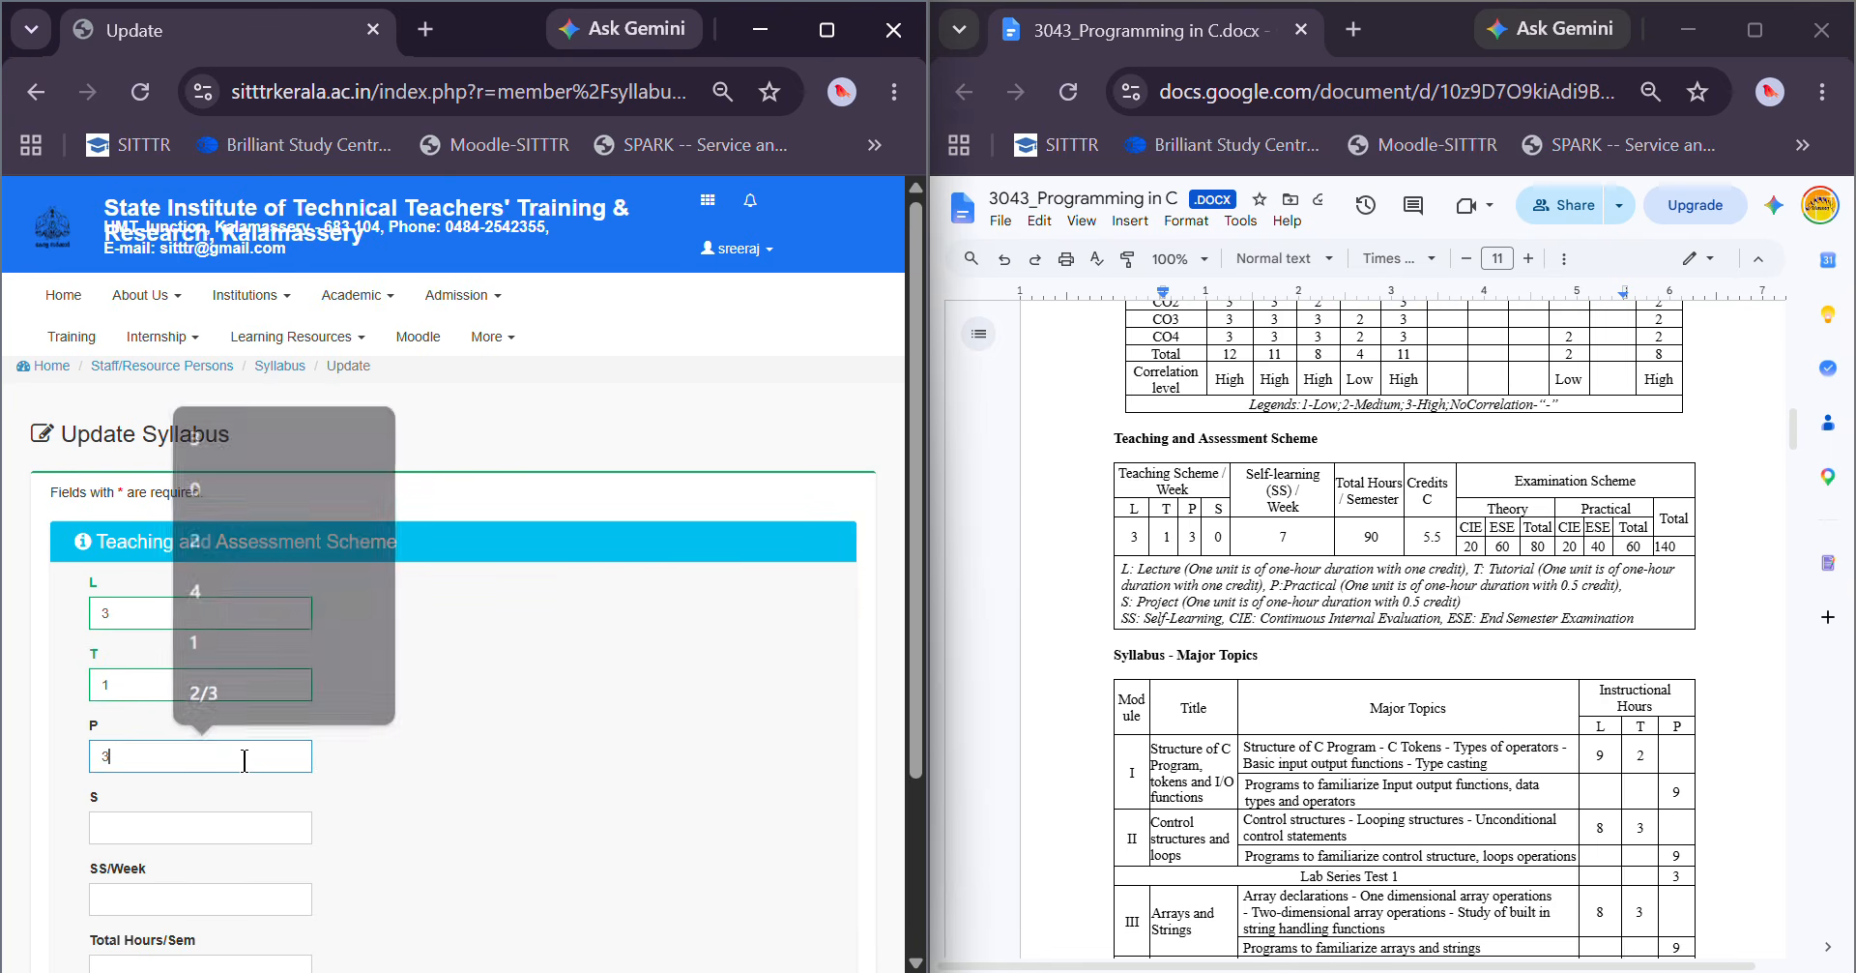
left_click(199, 828)
Enter 7 self-learning hours per week, 90 total hours and 5.5 credits, then update
scroll(649, 685, "down", 2)
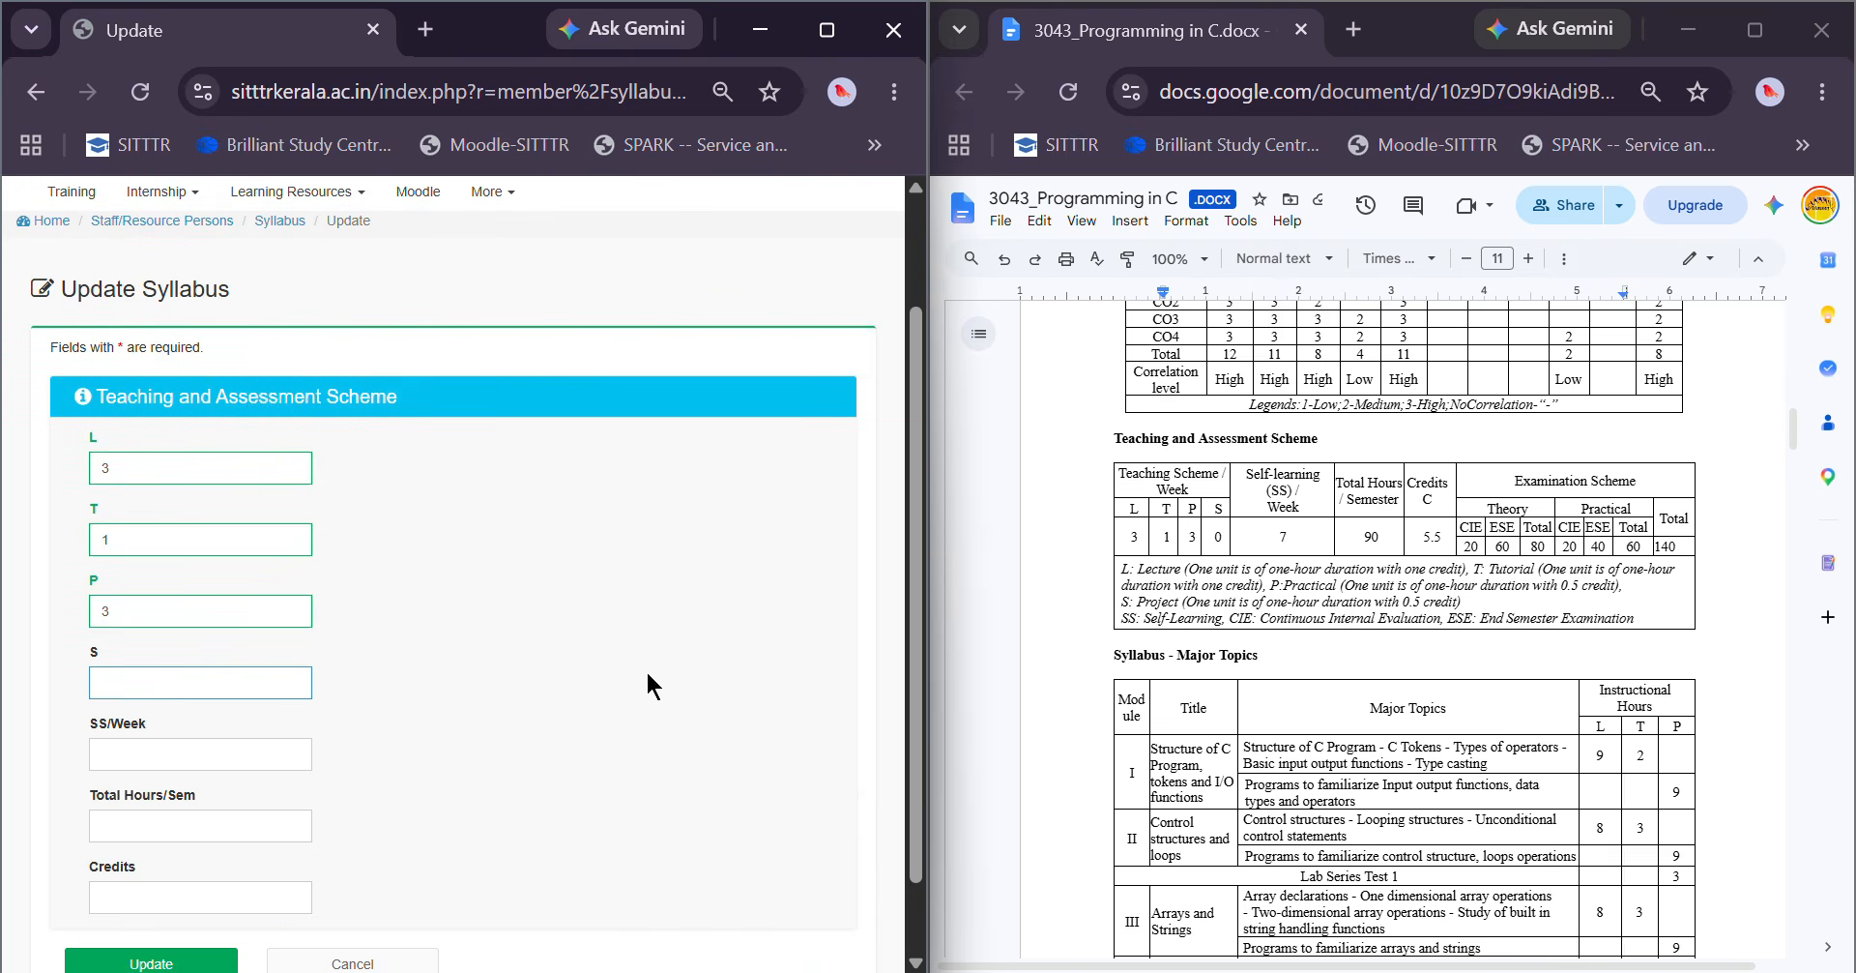
scroll(667, 679, "down", 1)
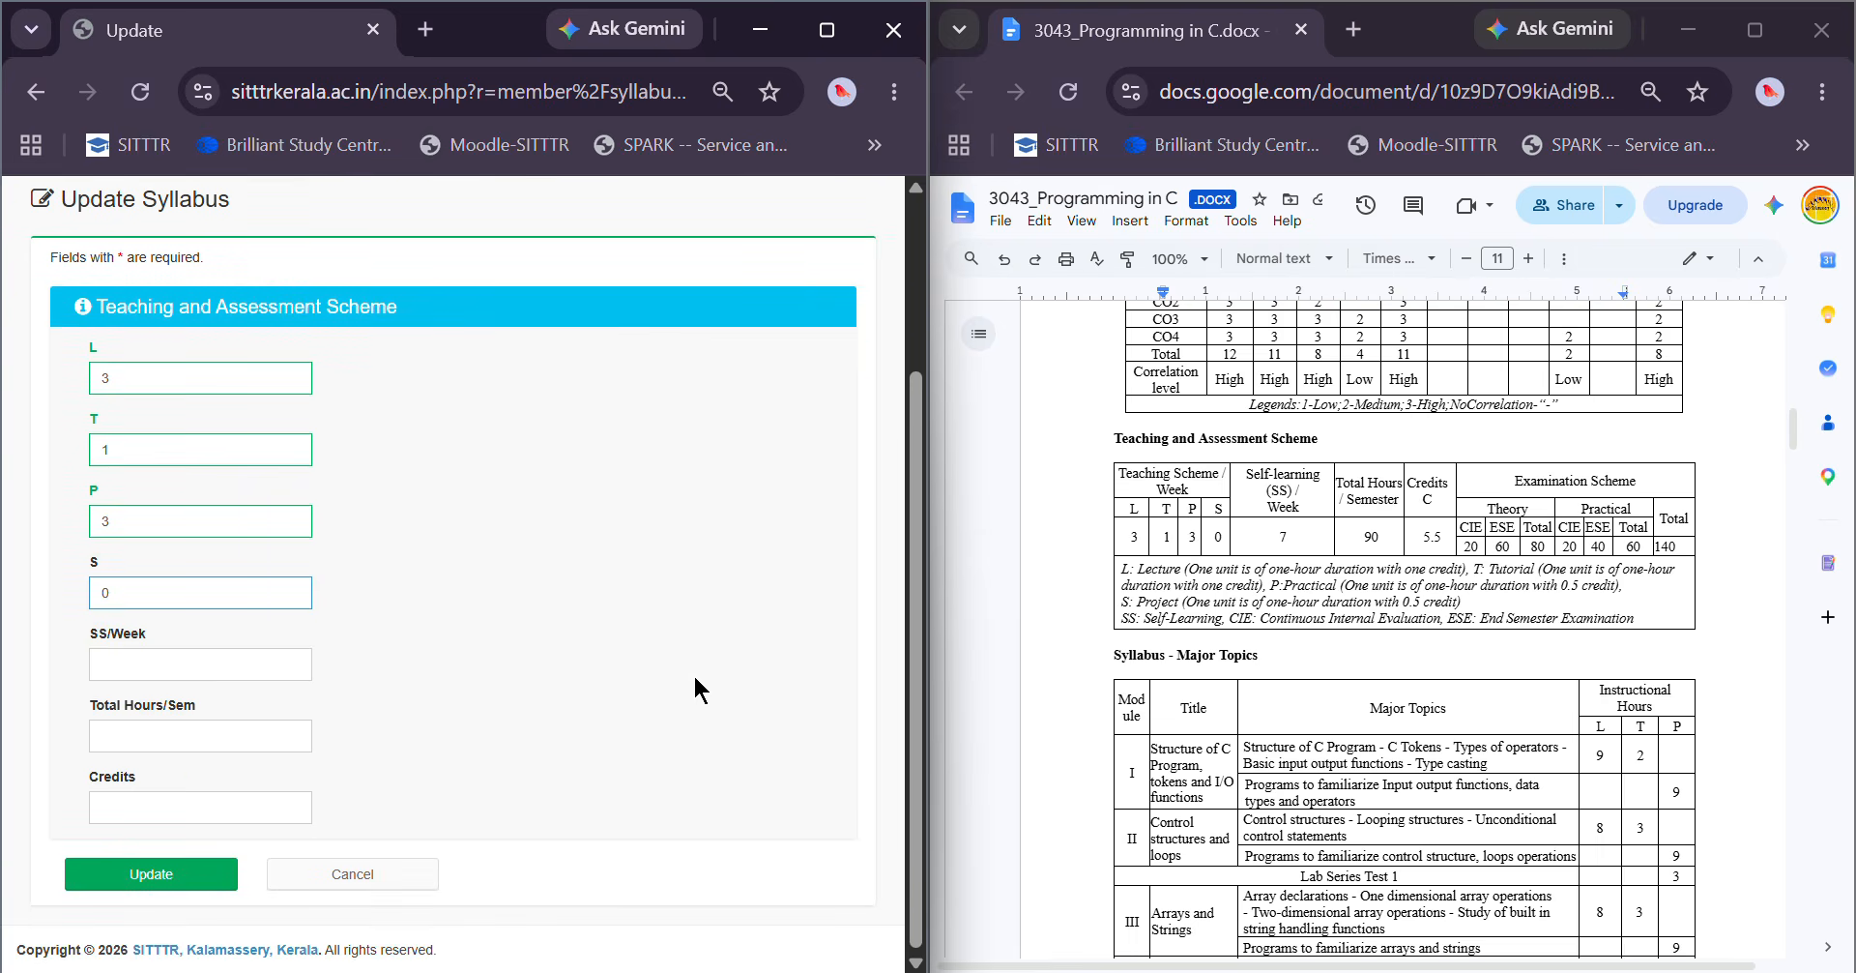
left_click(131, 656)
type("7")
left_click(154, 738)
type("90")
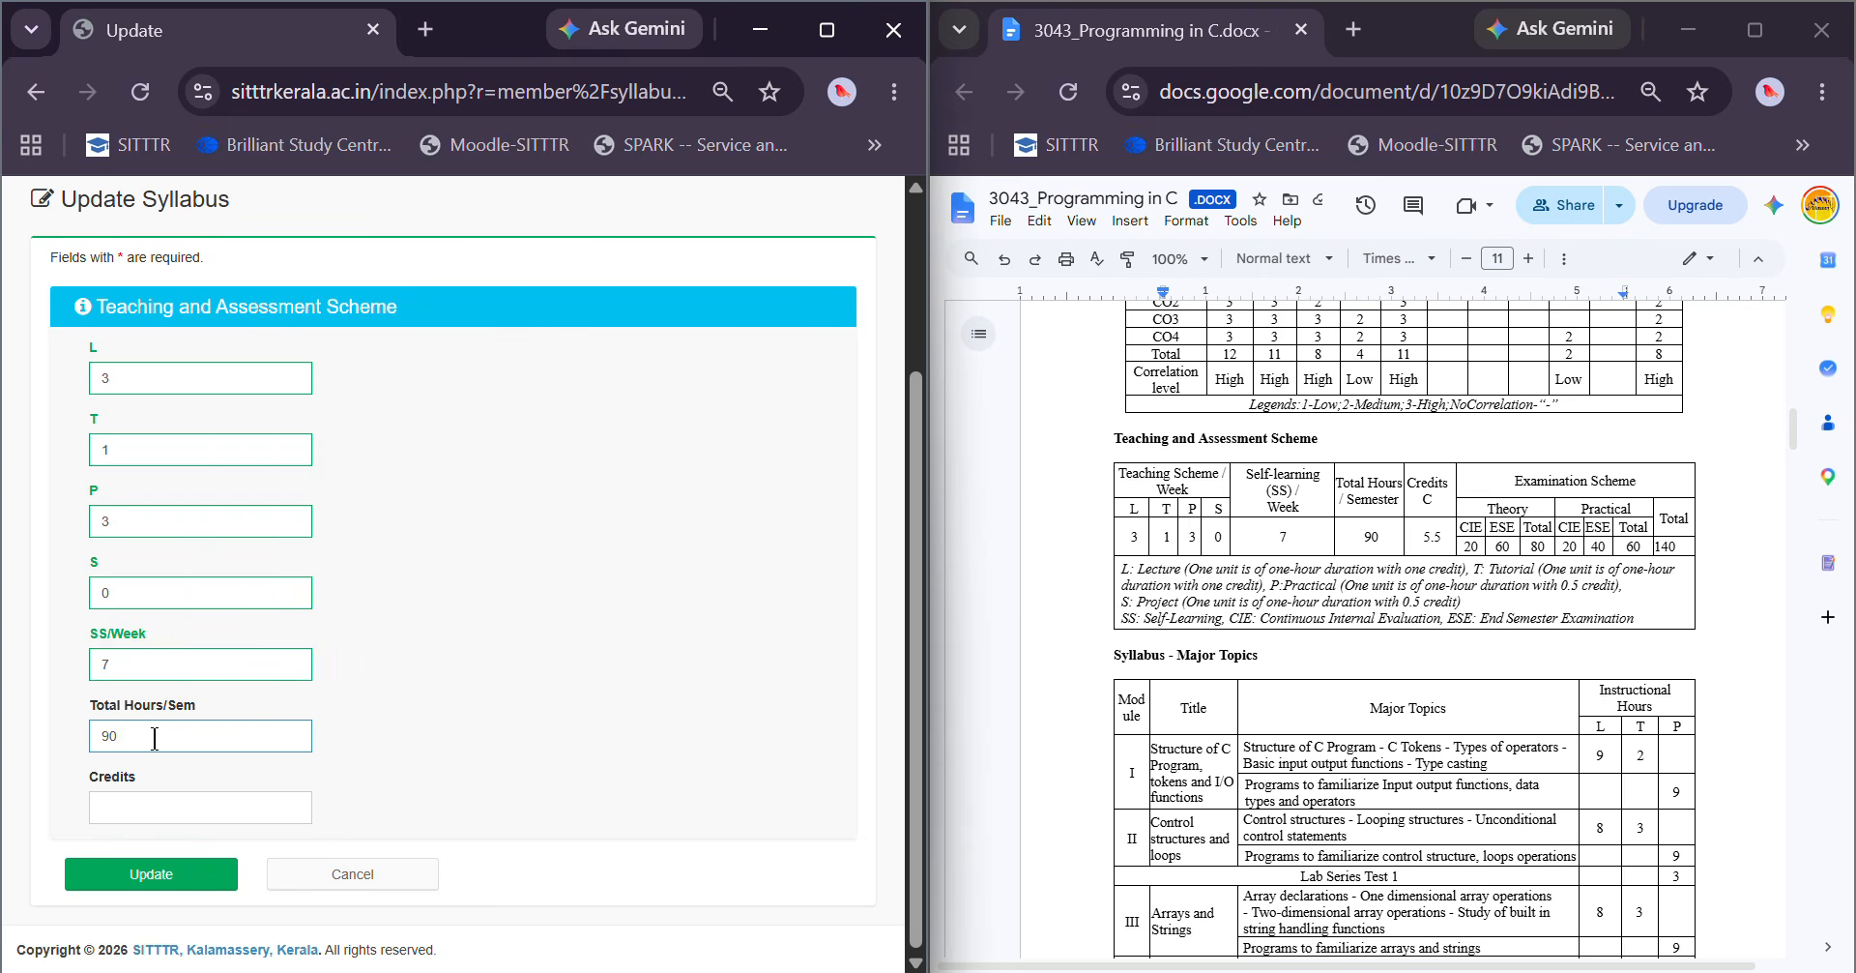
left_click(216, 799)
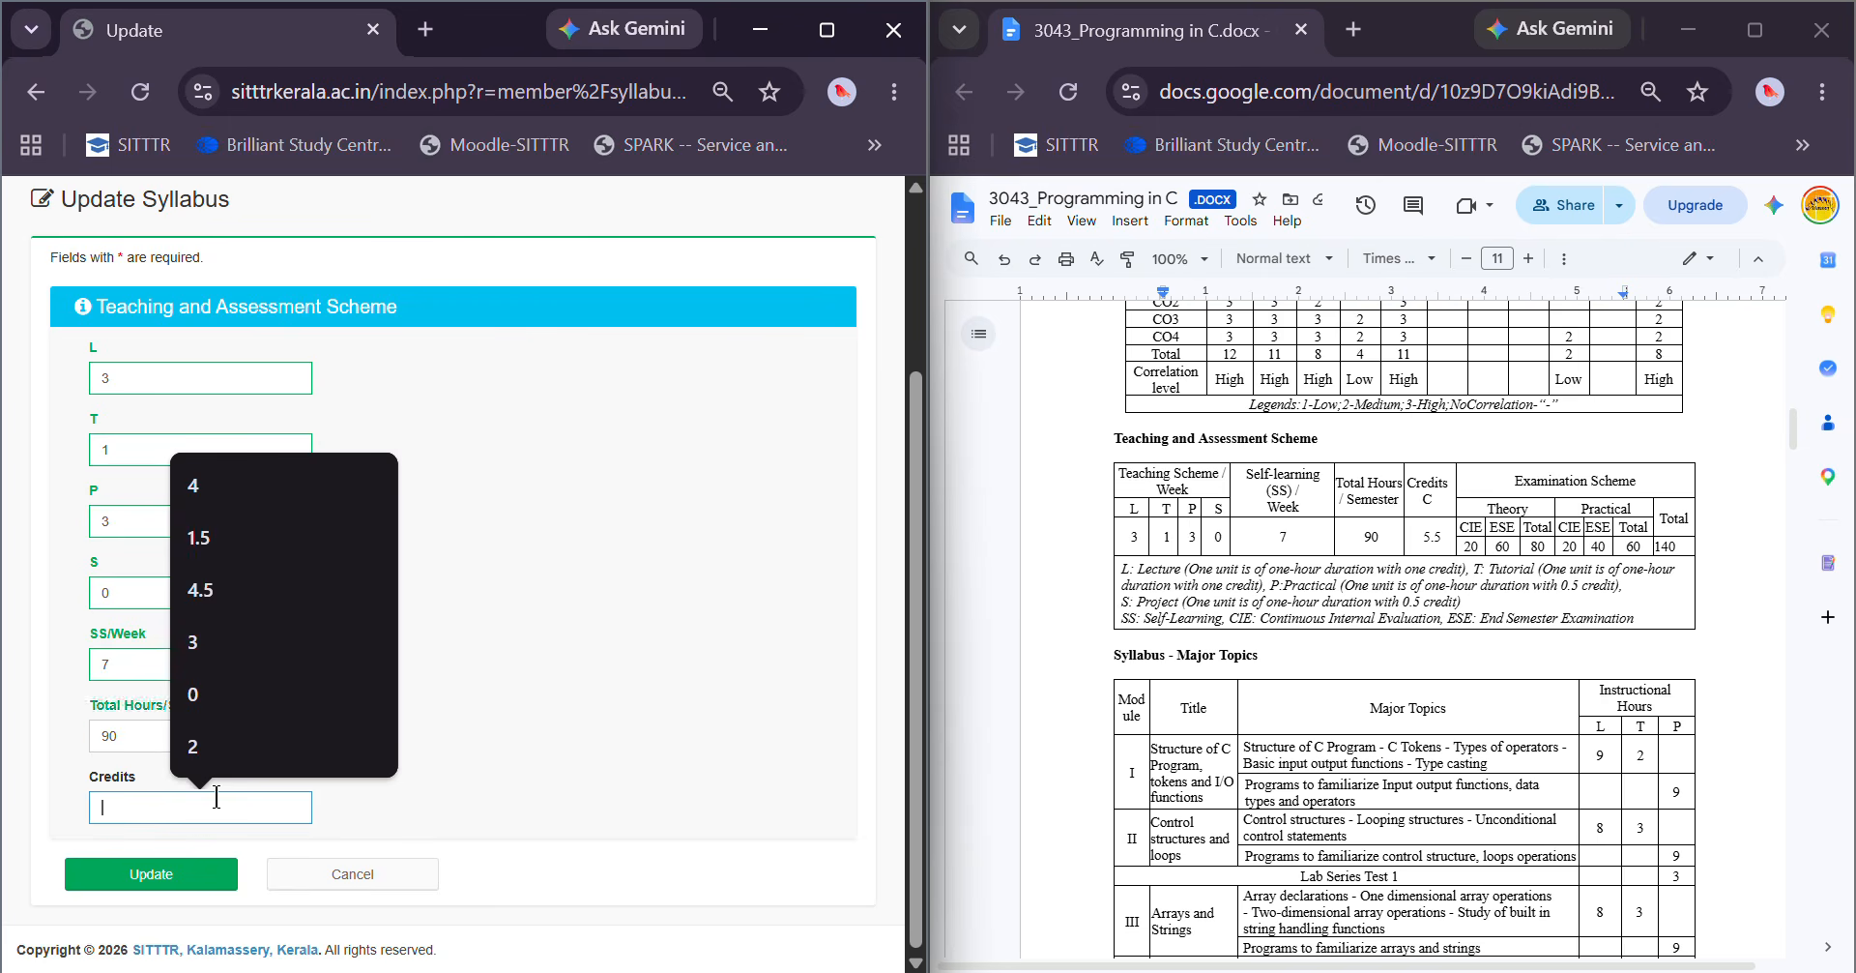
type("5.5")
left_click(179, 870)
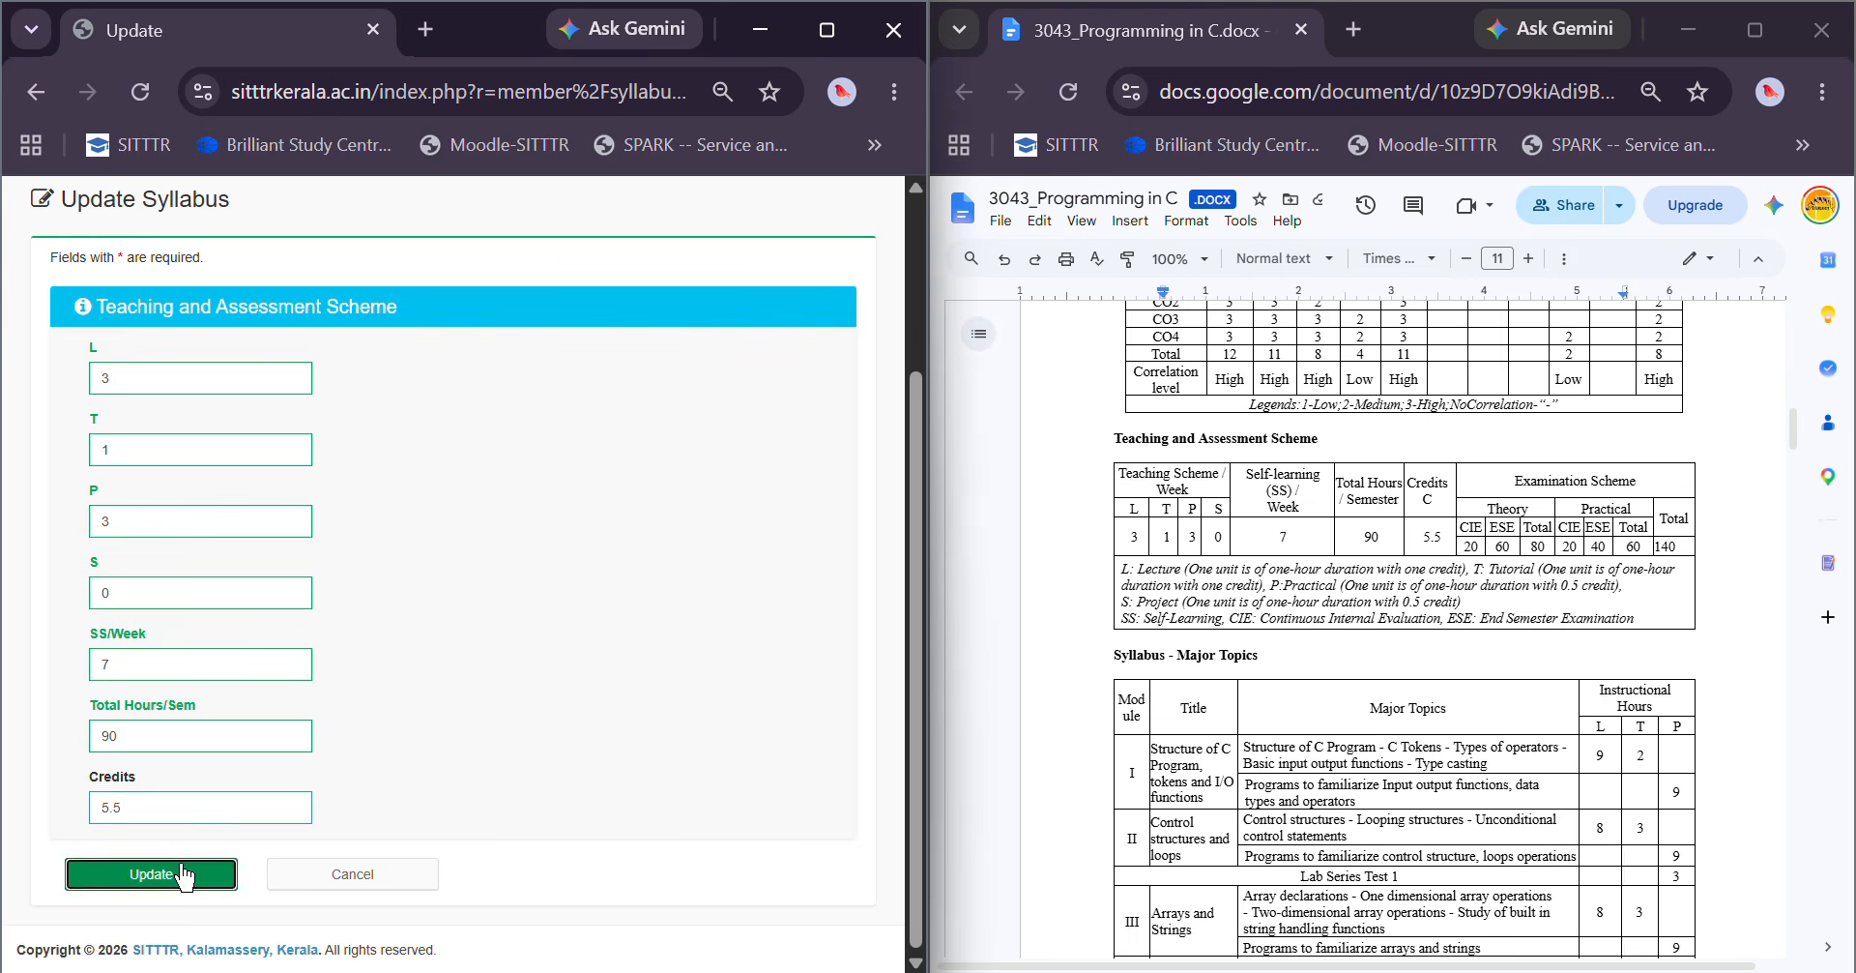
scroll(611, 572, "down", 15)
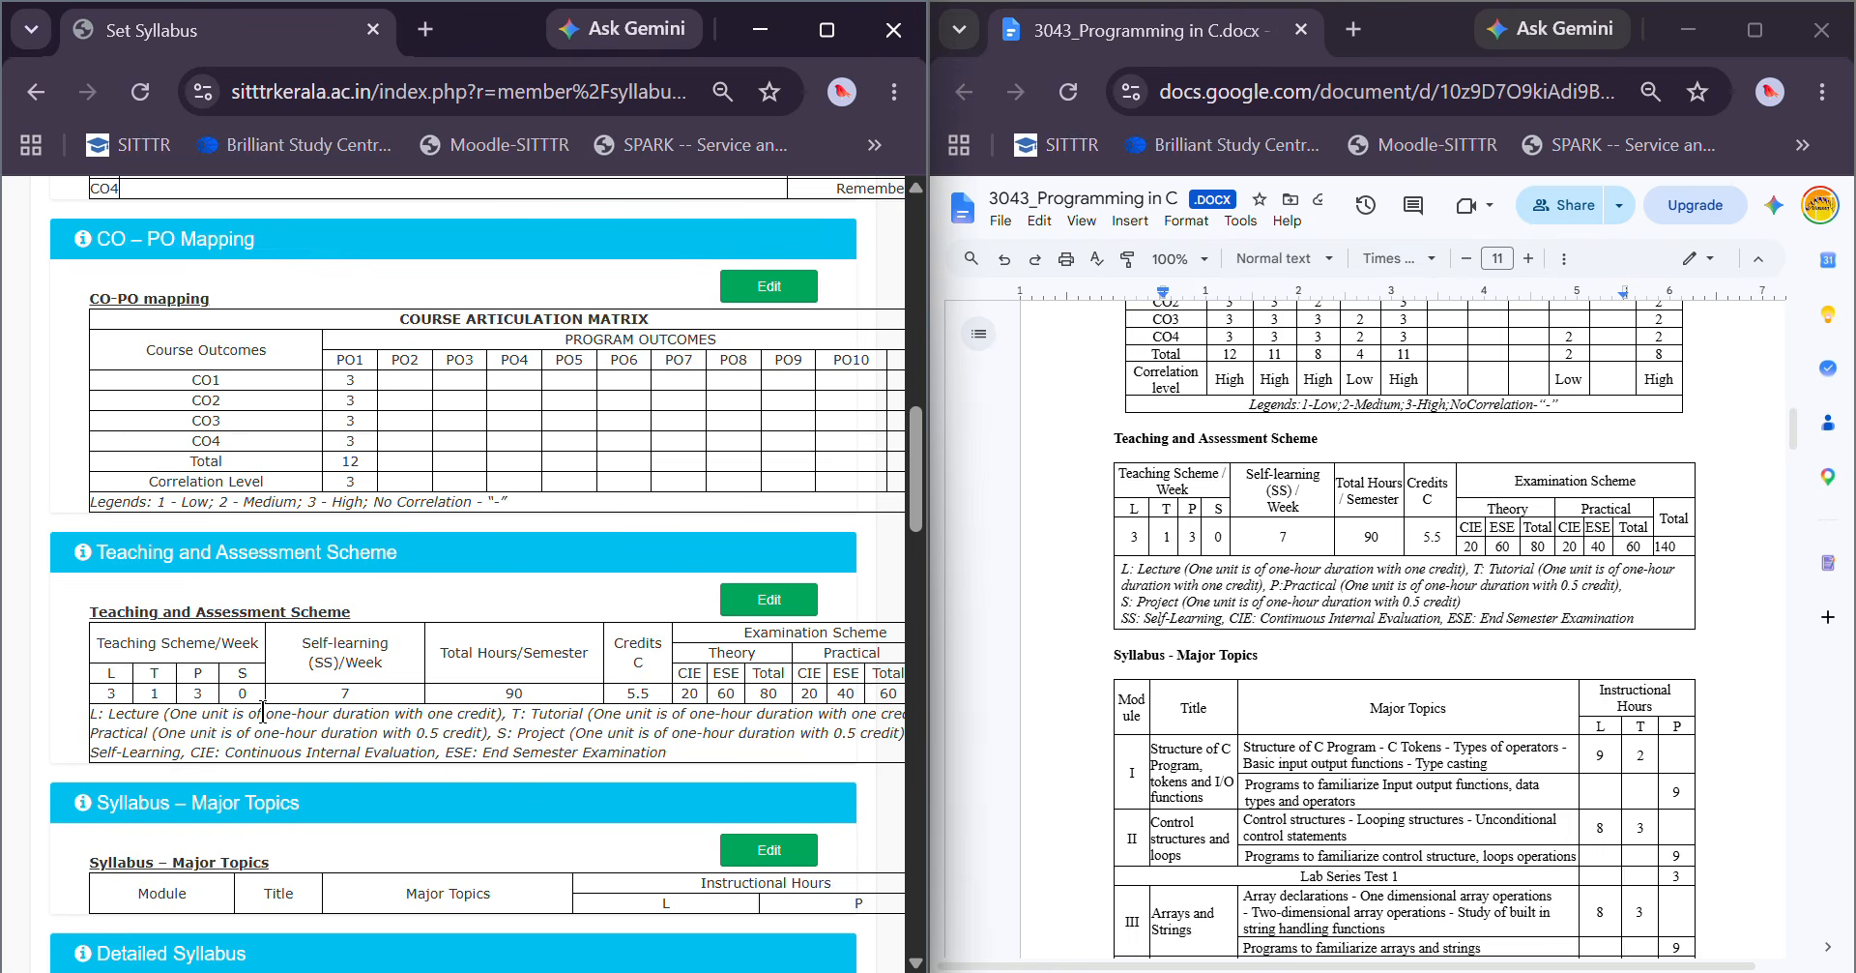
Scroll down to Syllabus – Major Topics and open its empty Edit form
scroll(401, 701, "down", 3)
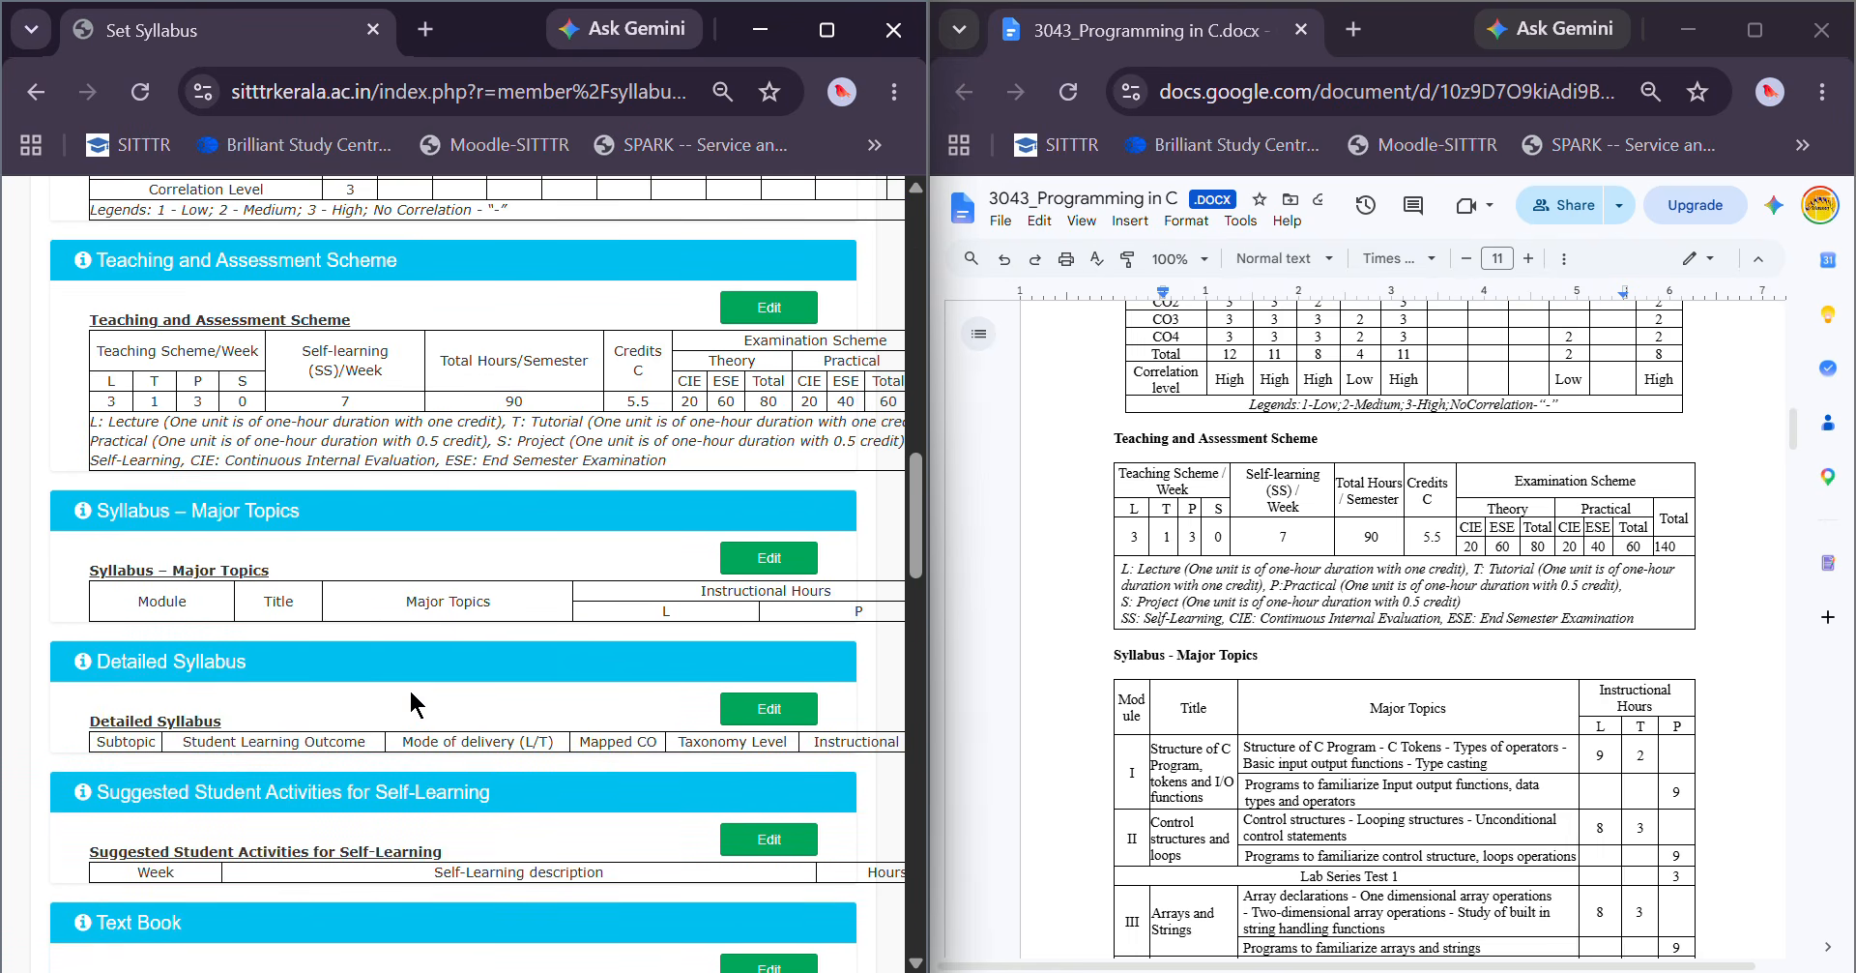
scroll(409, 687, "down", 2)
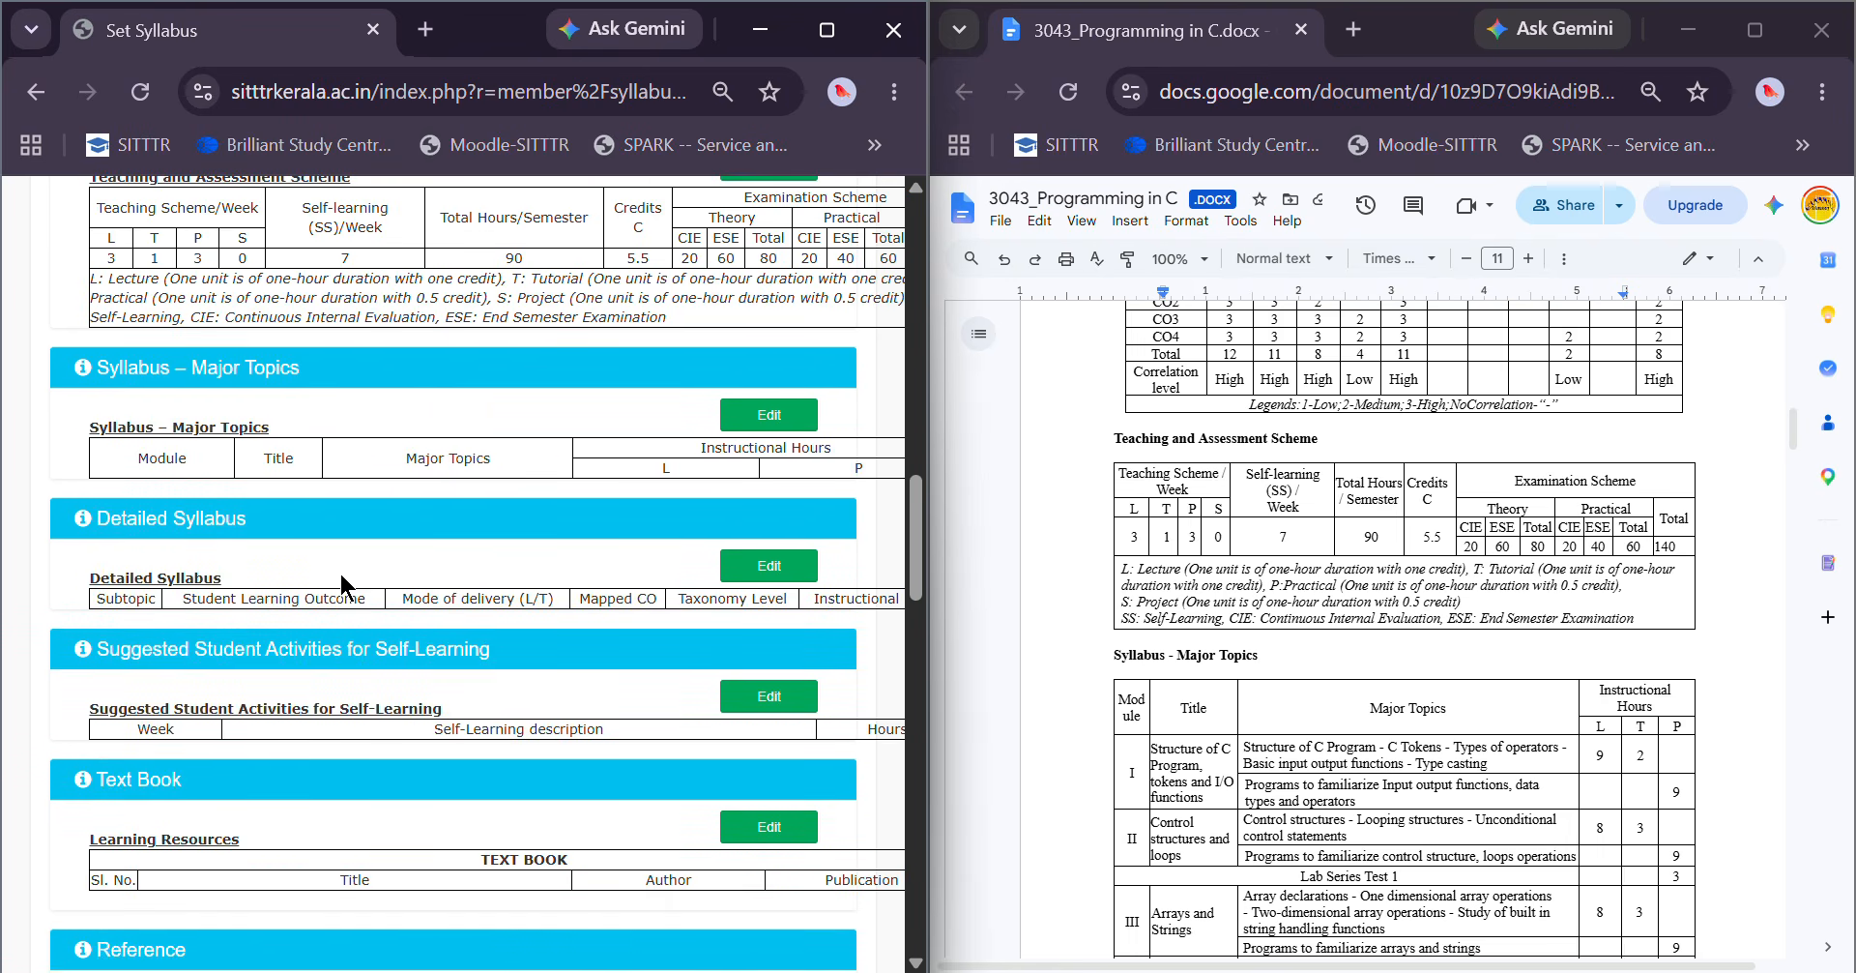
left_click(775, 426)
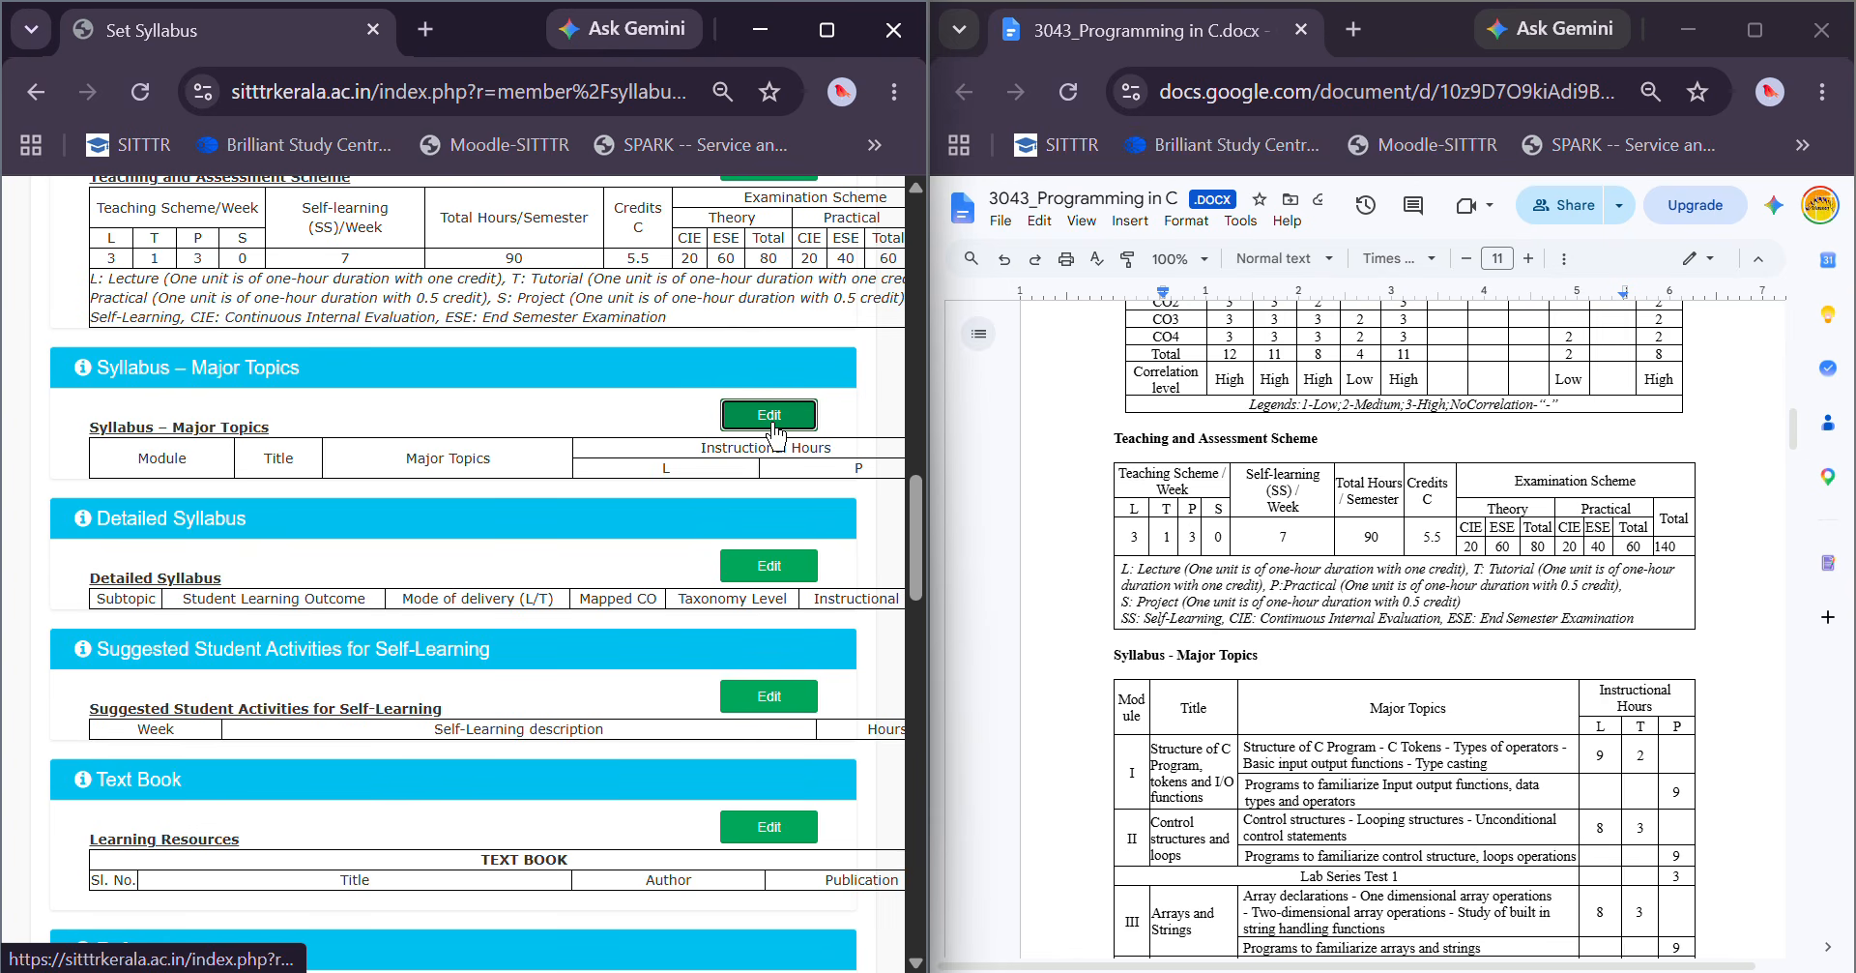
scroll(1432, 667, "down", 3)
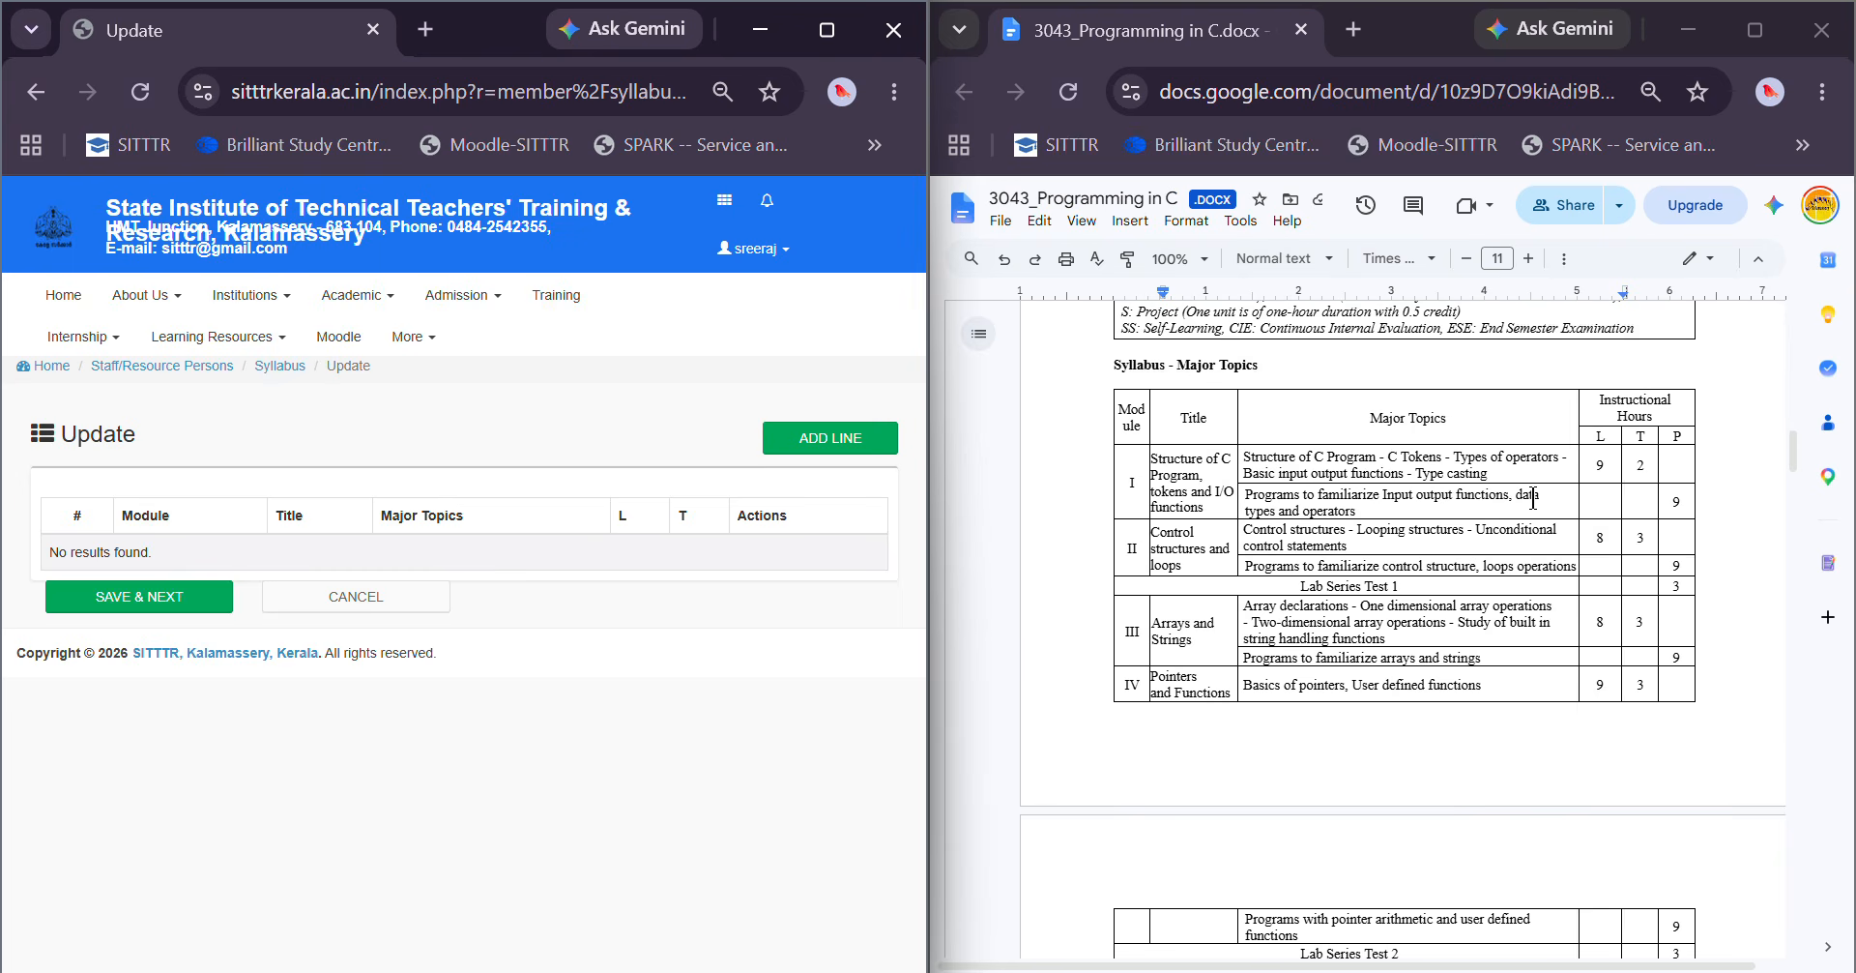
Add eight empty rows to the Major Topics table
left_click(827, 445)
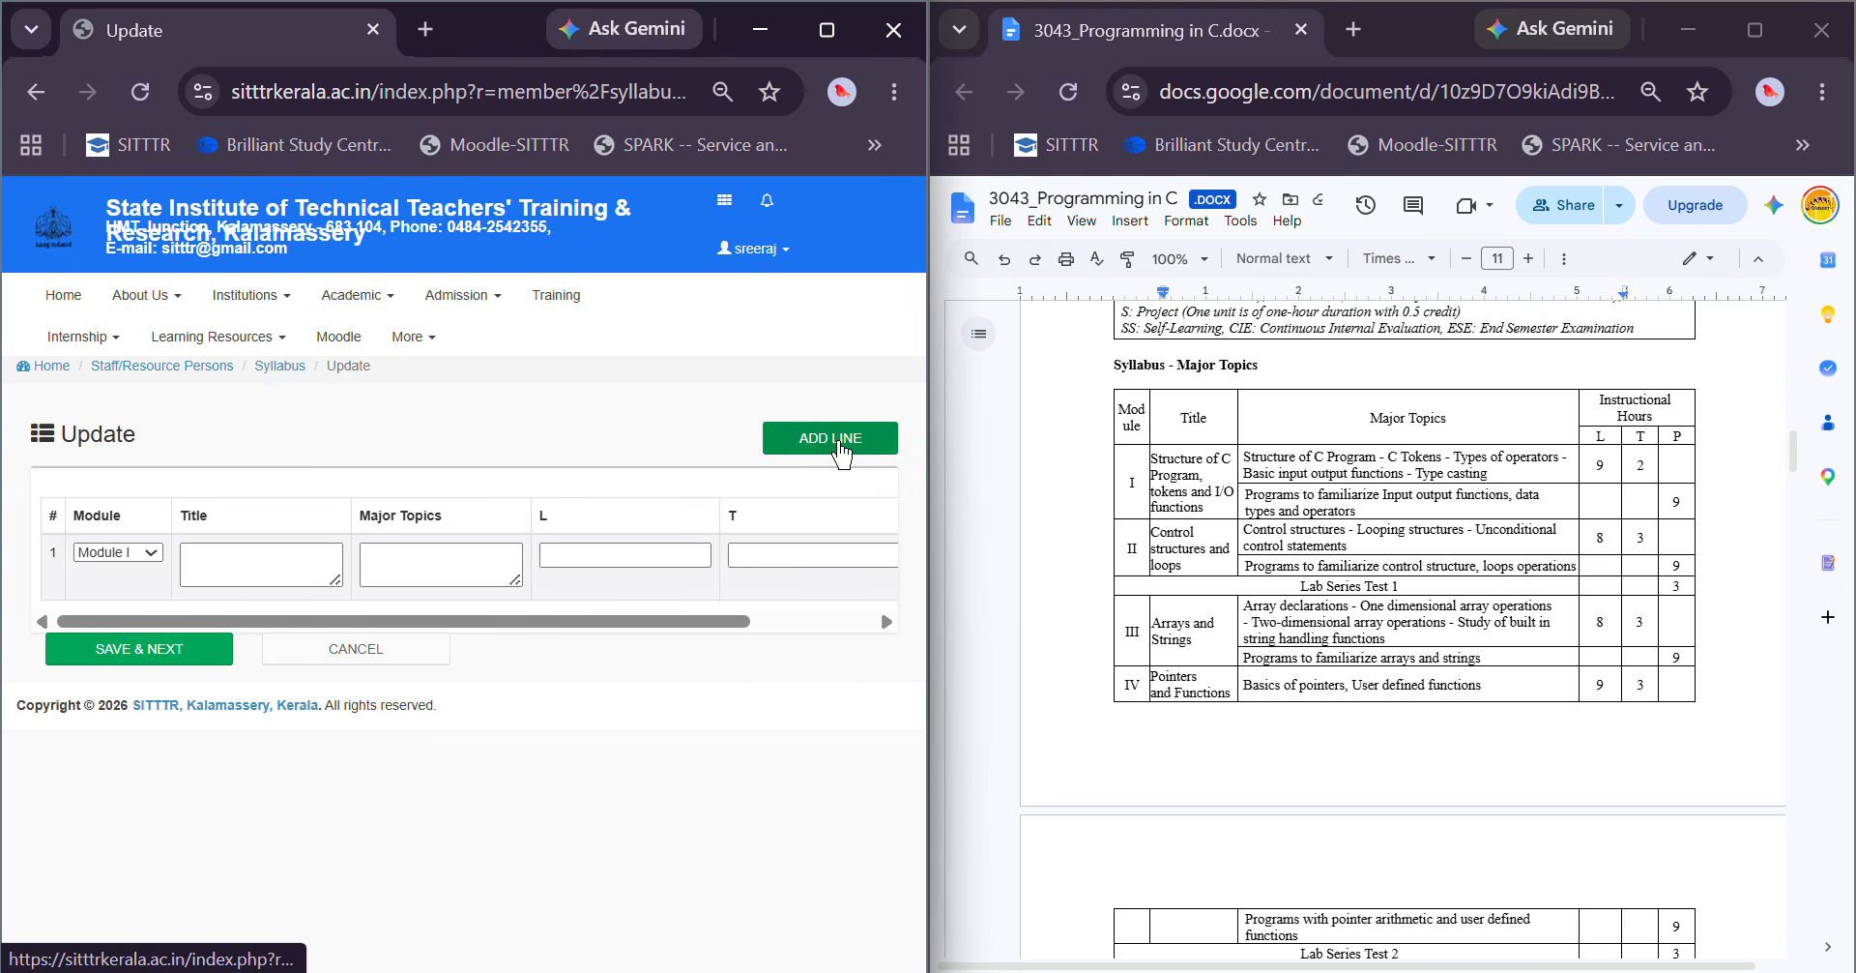
left_click(841, 450)
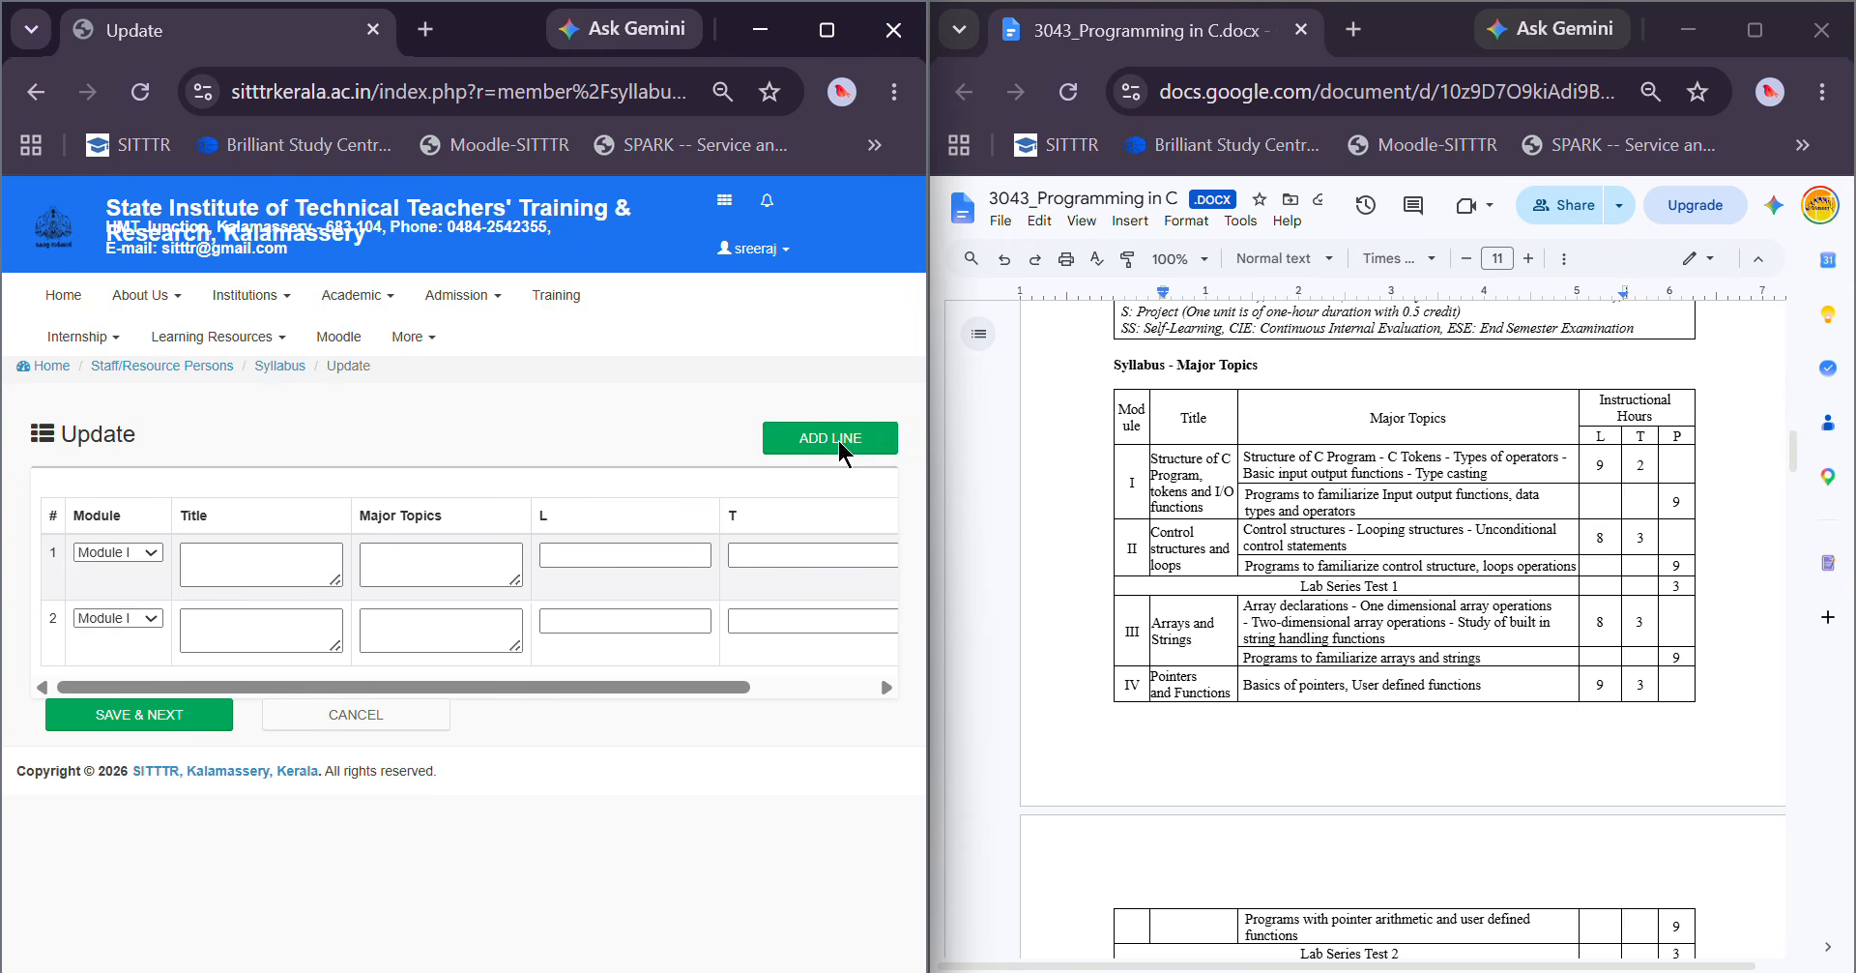
left_click(839, 440)
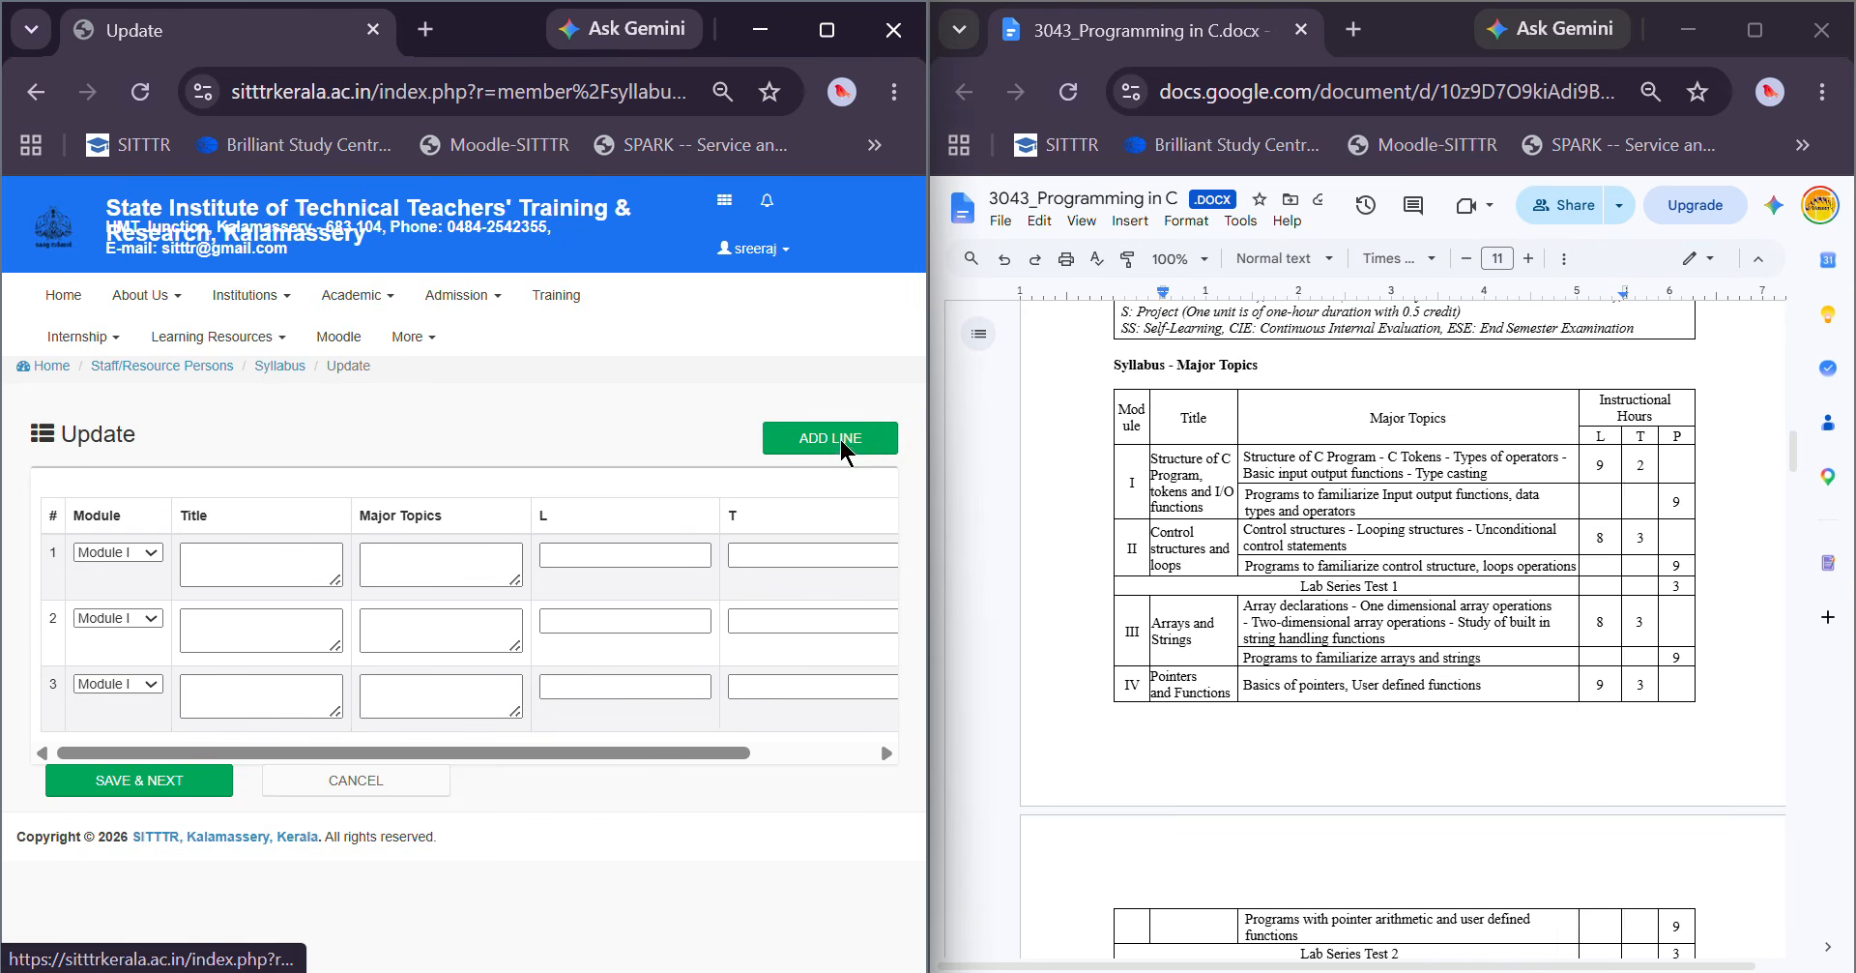
left_click(842, 450)
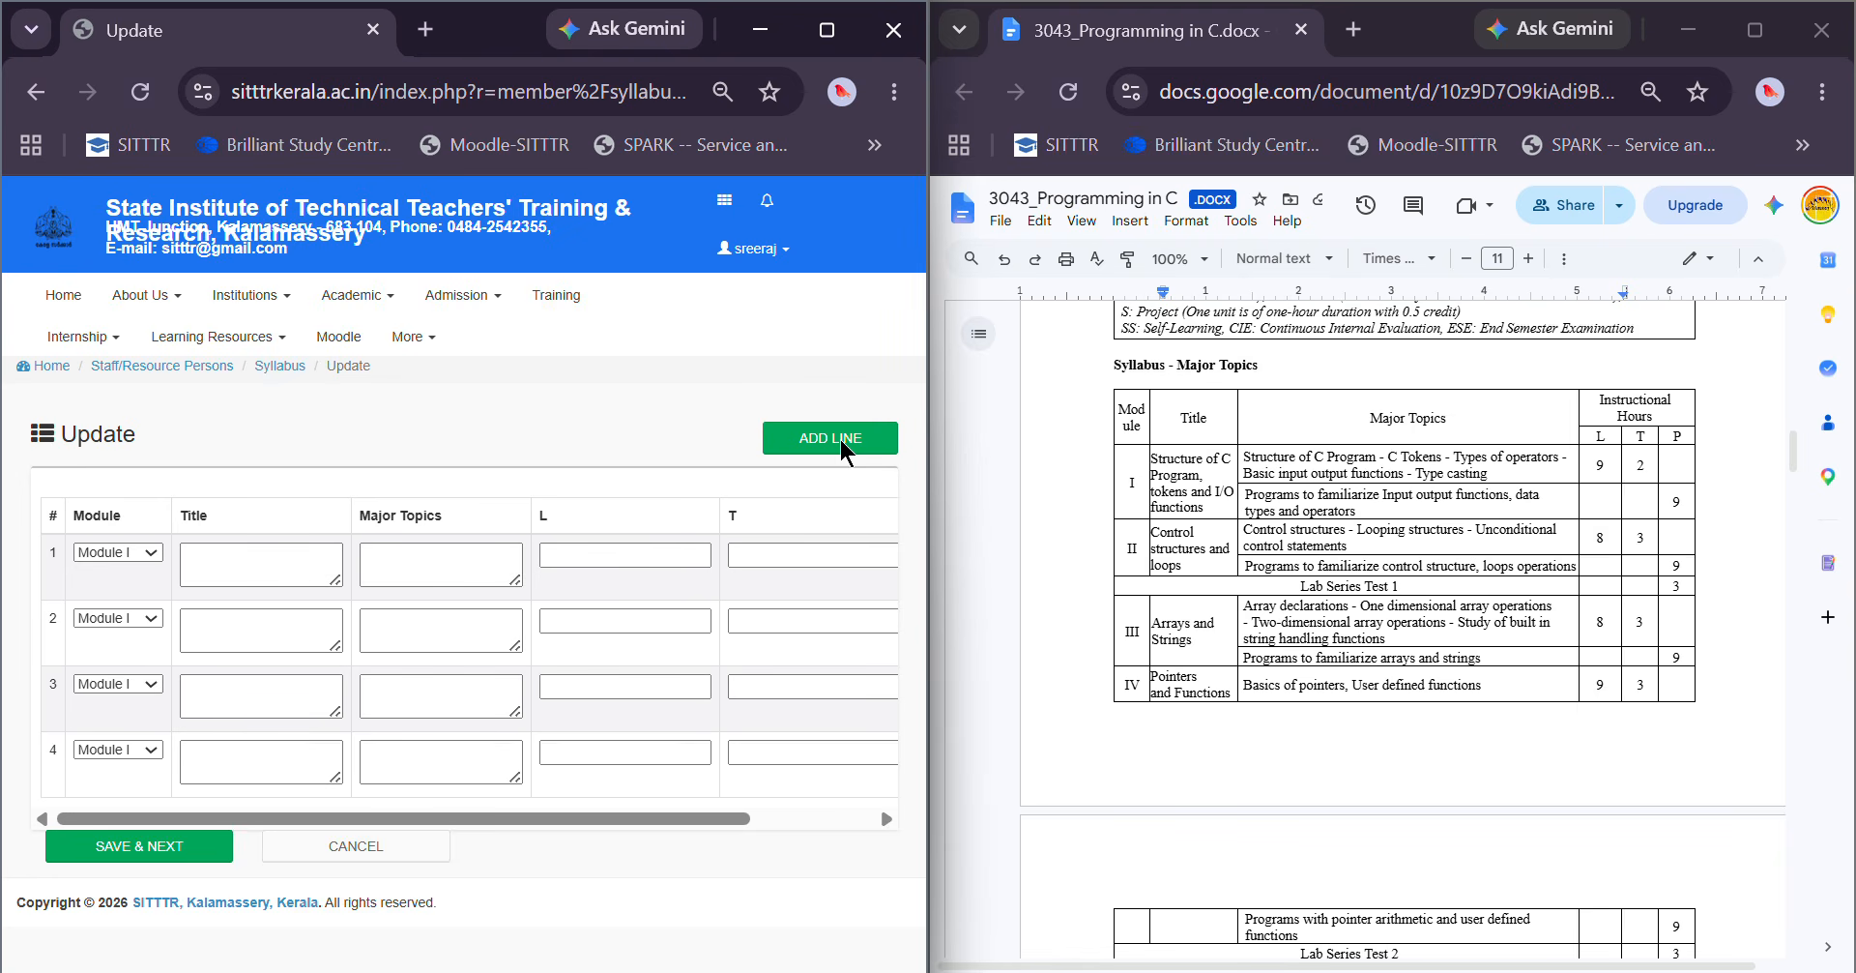
left_click(839, 439)
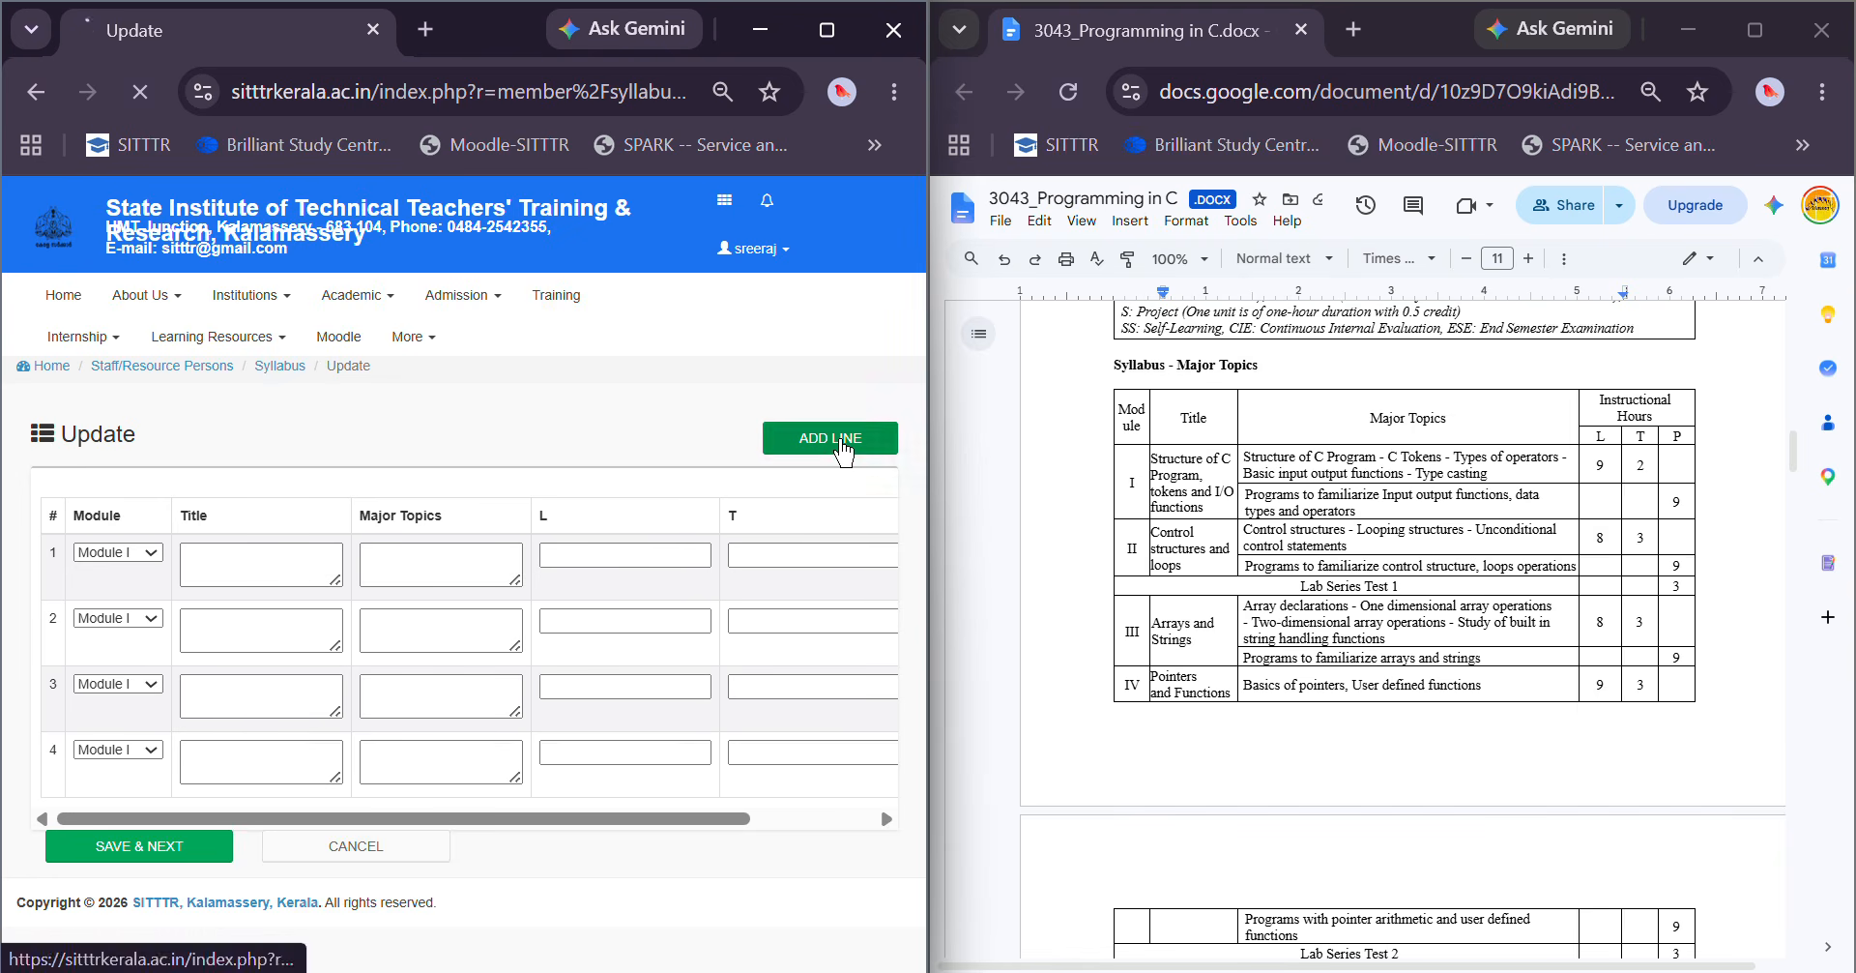
left_click(840, 440)
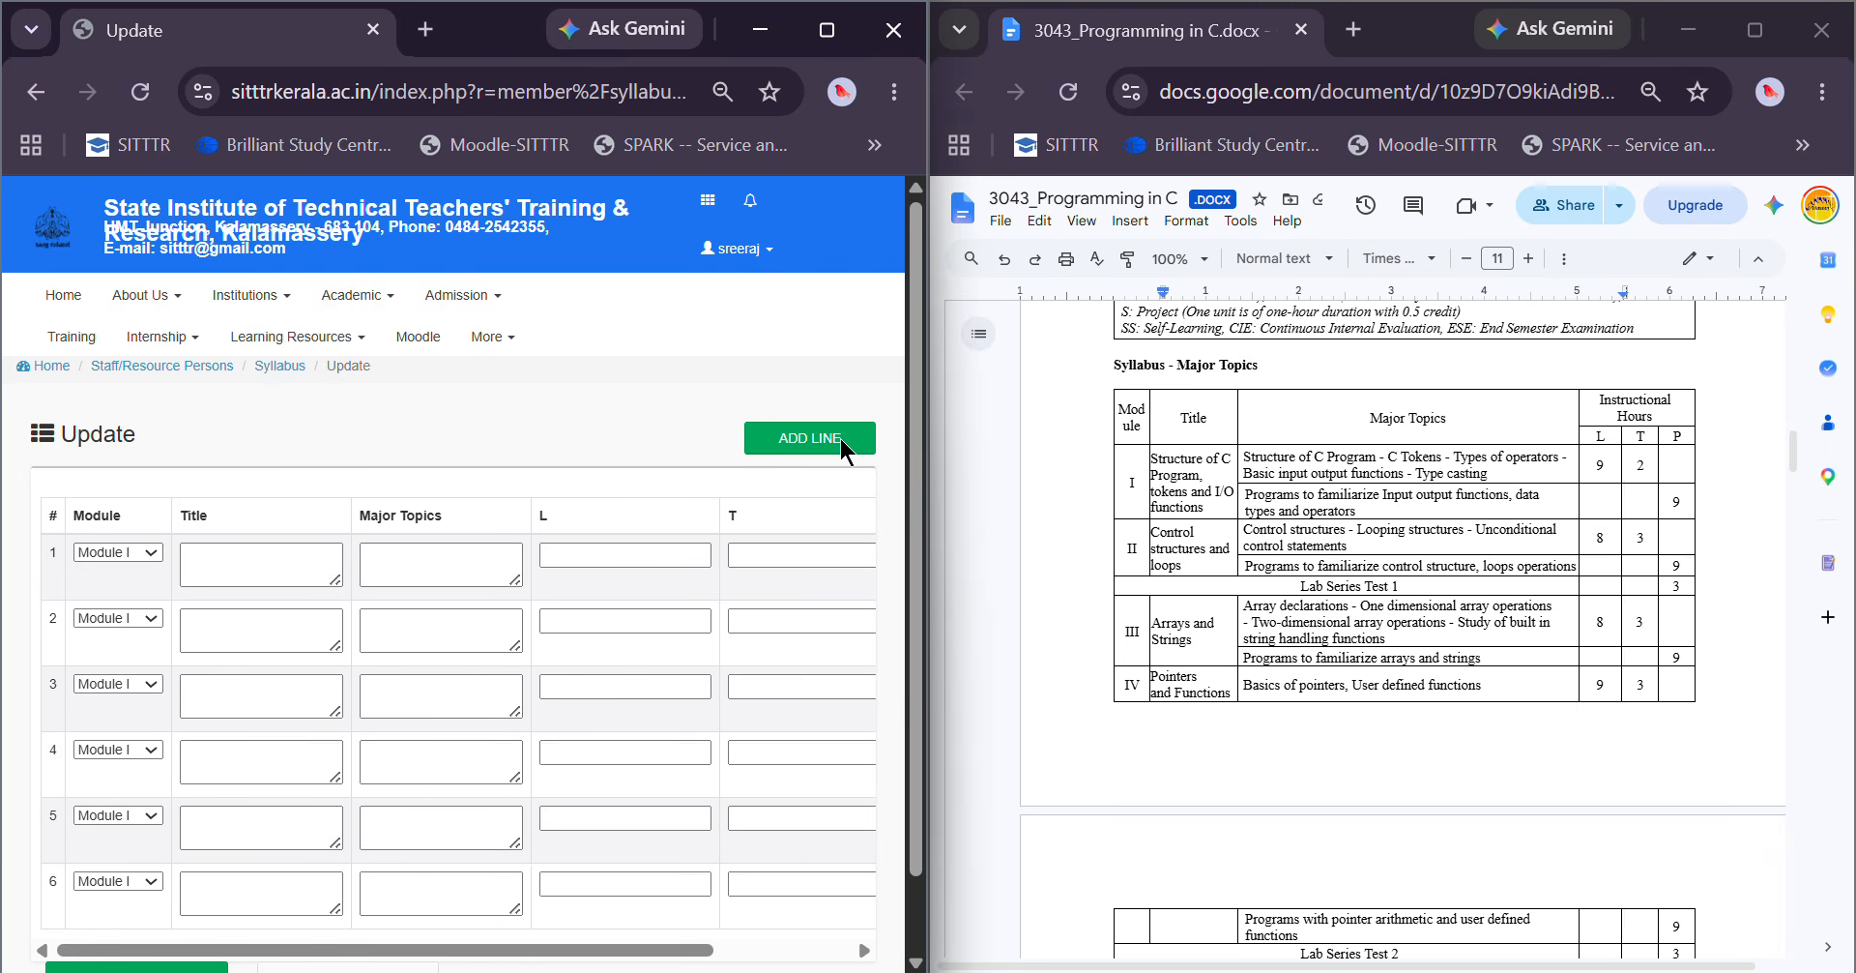
left_click(839, 439)
left_click(839, 439)
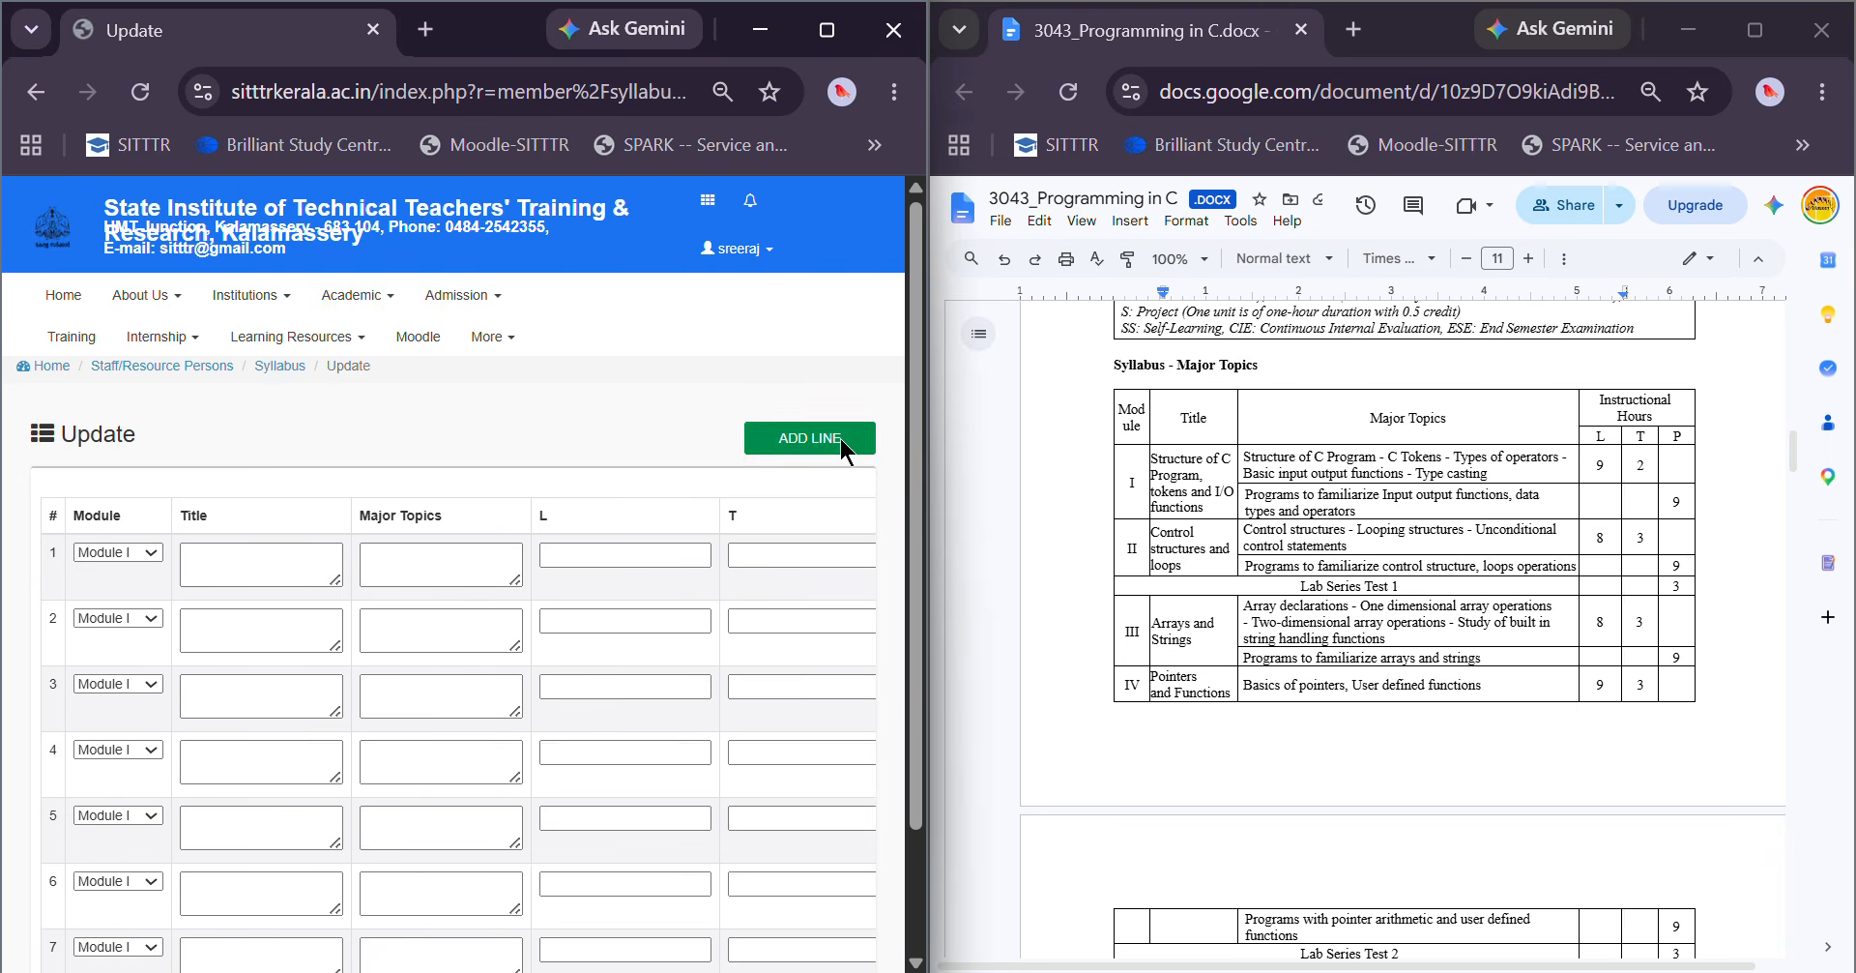
Assign rows 3–8 to Modules II, II, III, III, IV and IV
scroll(841, 446, "down", 2)
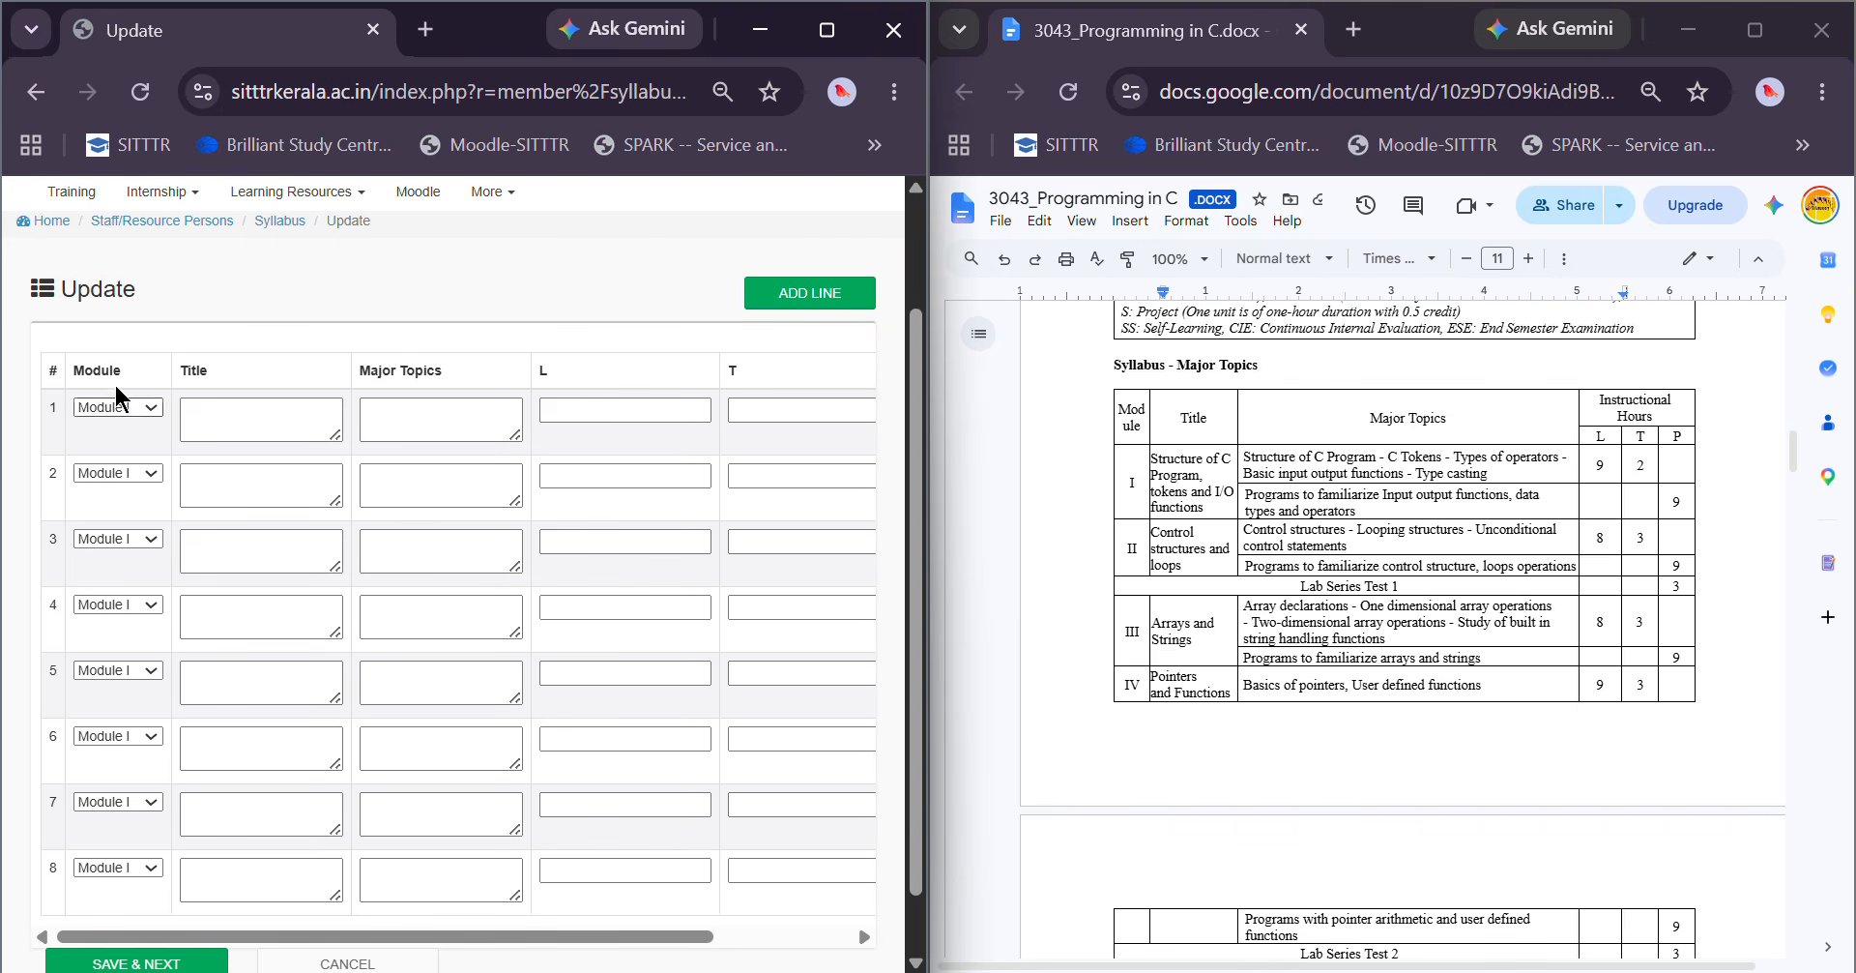
left_click(136, 537)
left_click(136, 602)
left_click(137, 605)
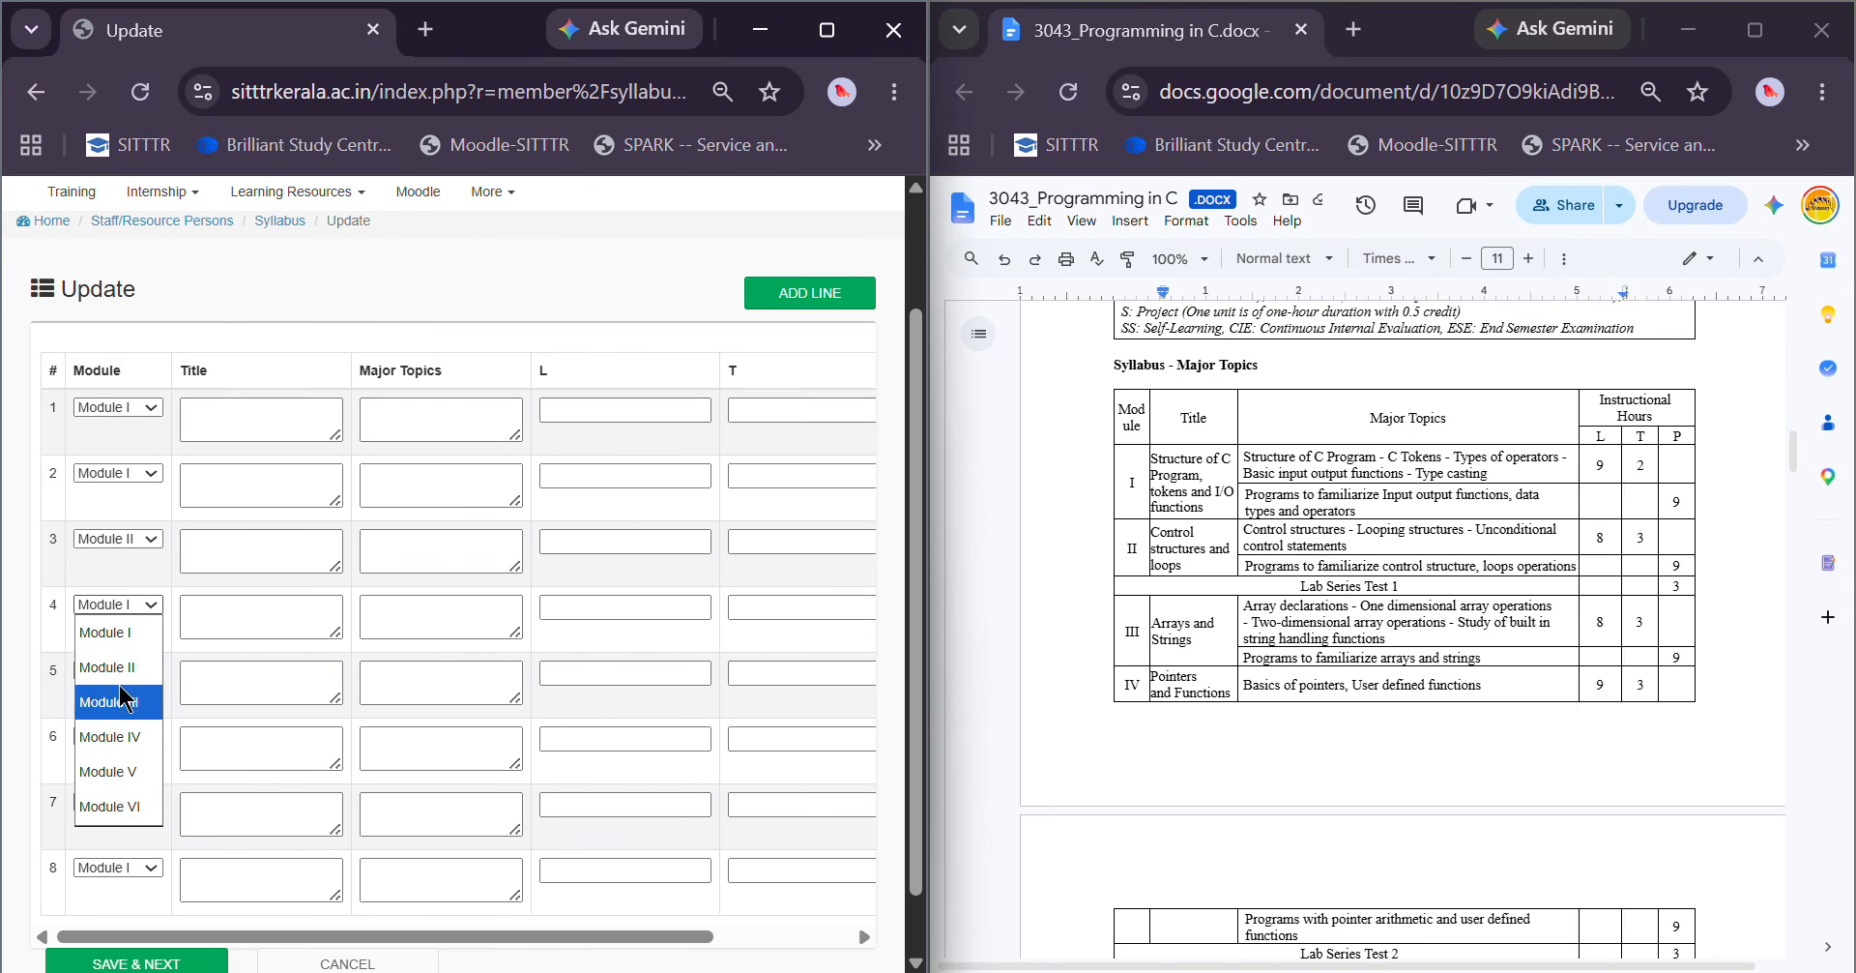
left_click(121, 669)
left_click(121, 670)
left_click(124, 768)
left_click(123, 740)
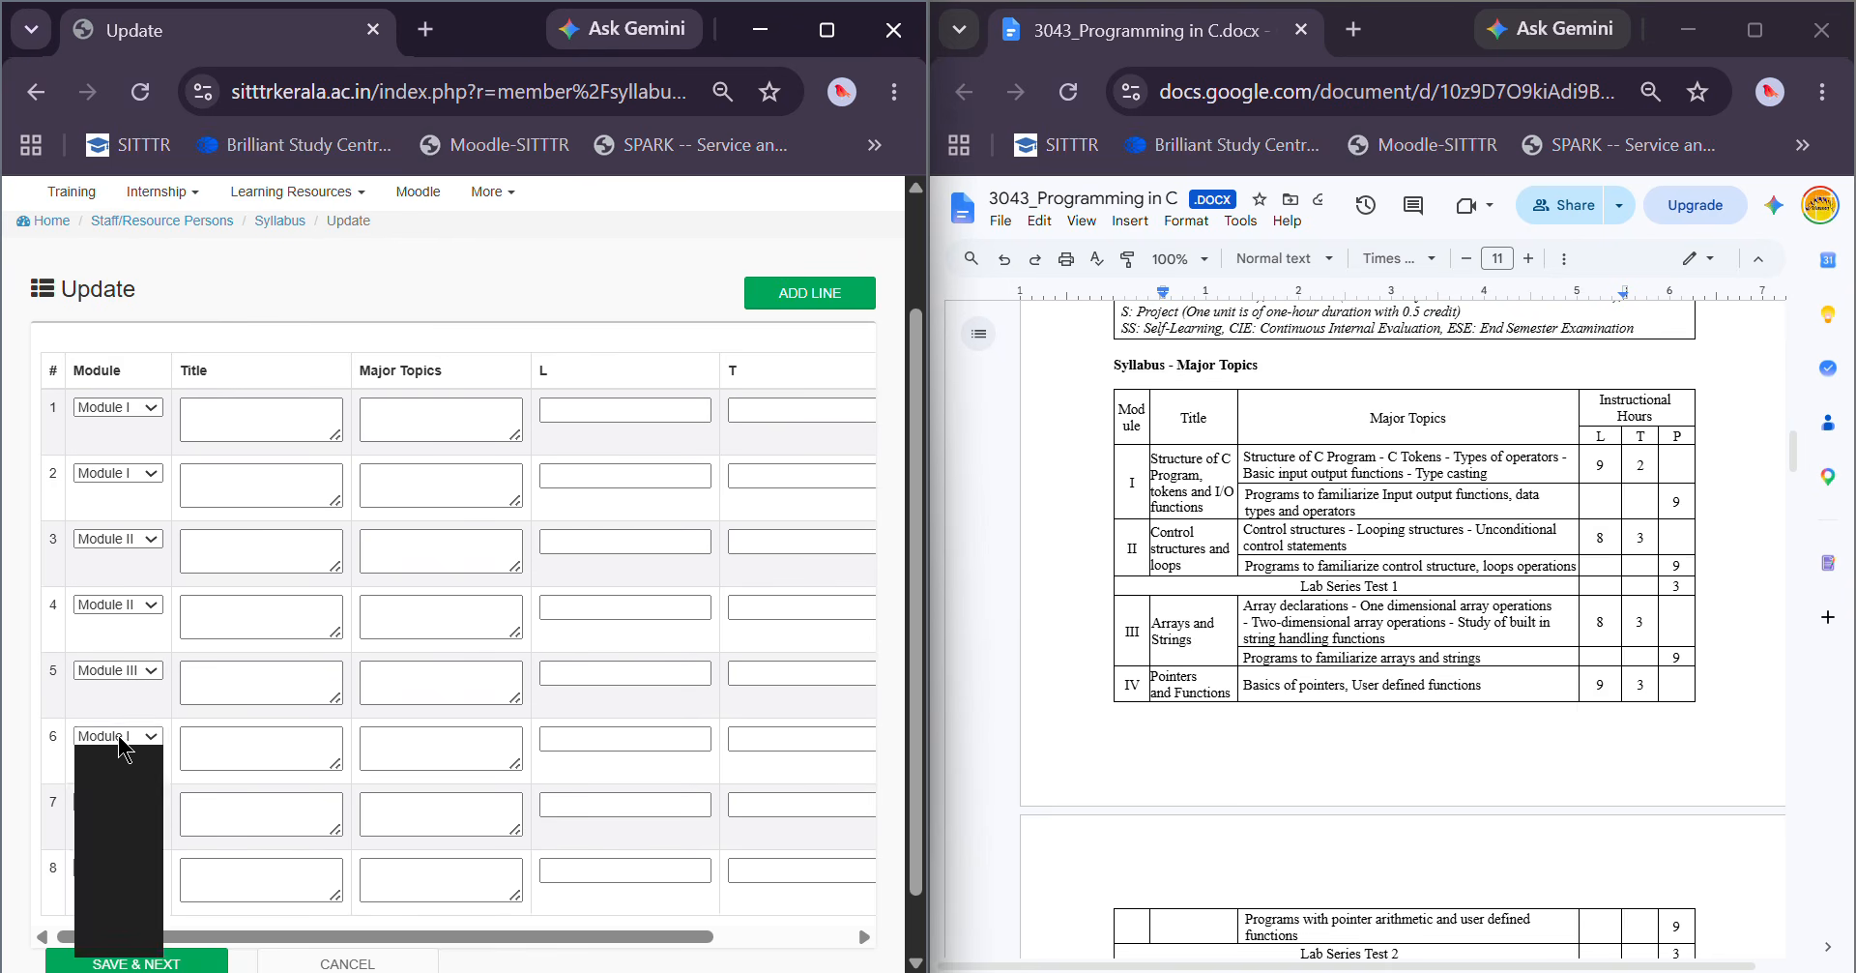
left_click(126, 831)
left_click(124, 805)
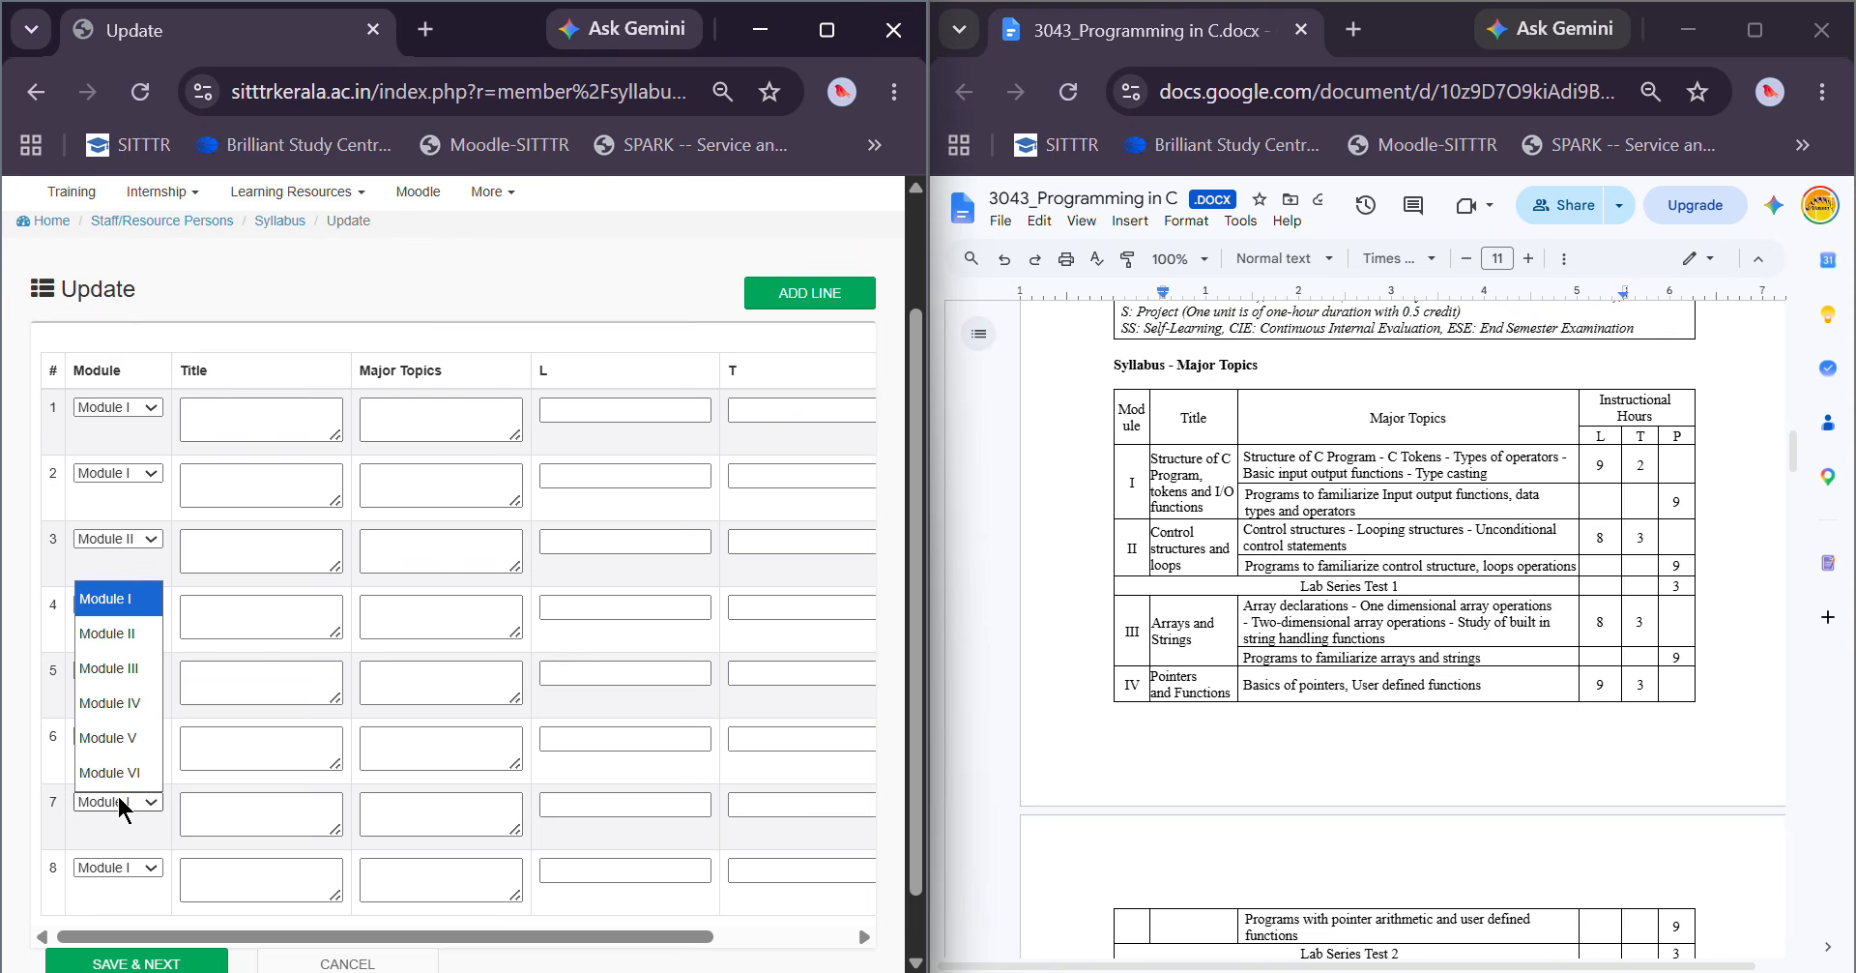
left_click(131, 702)
left_click(131, 867)
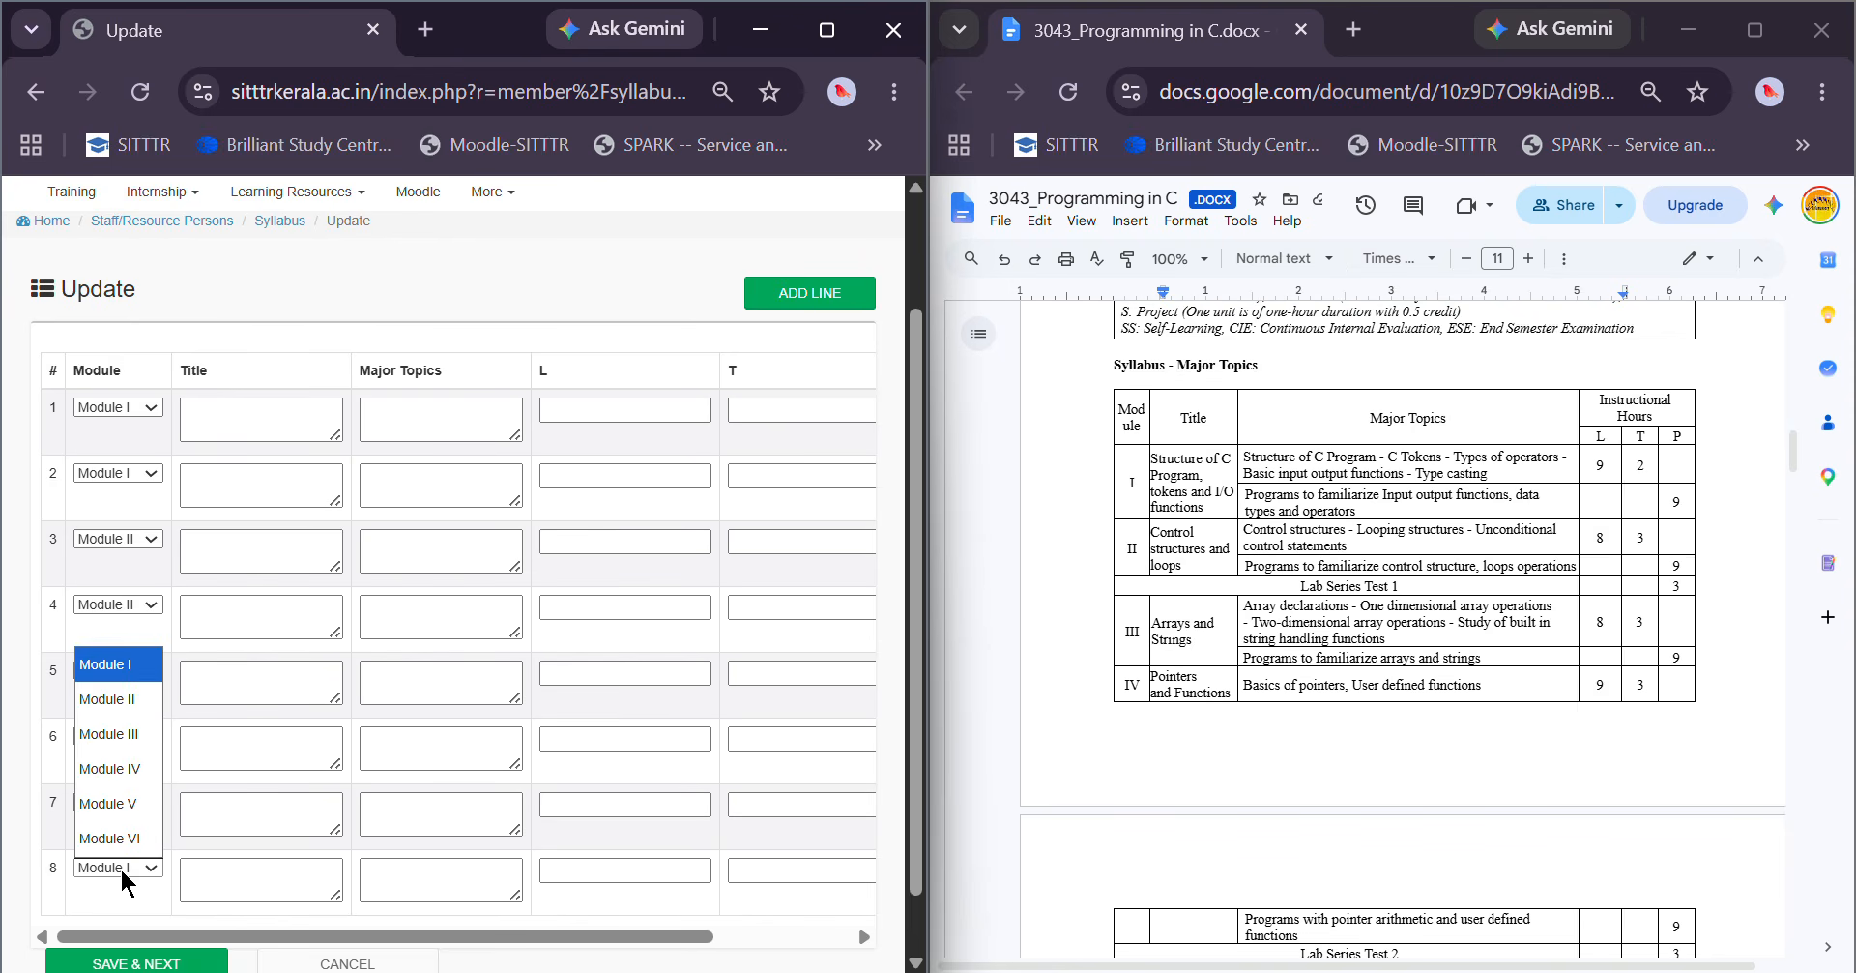
left_click(137, 770)
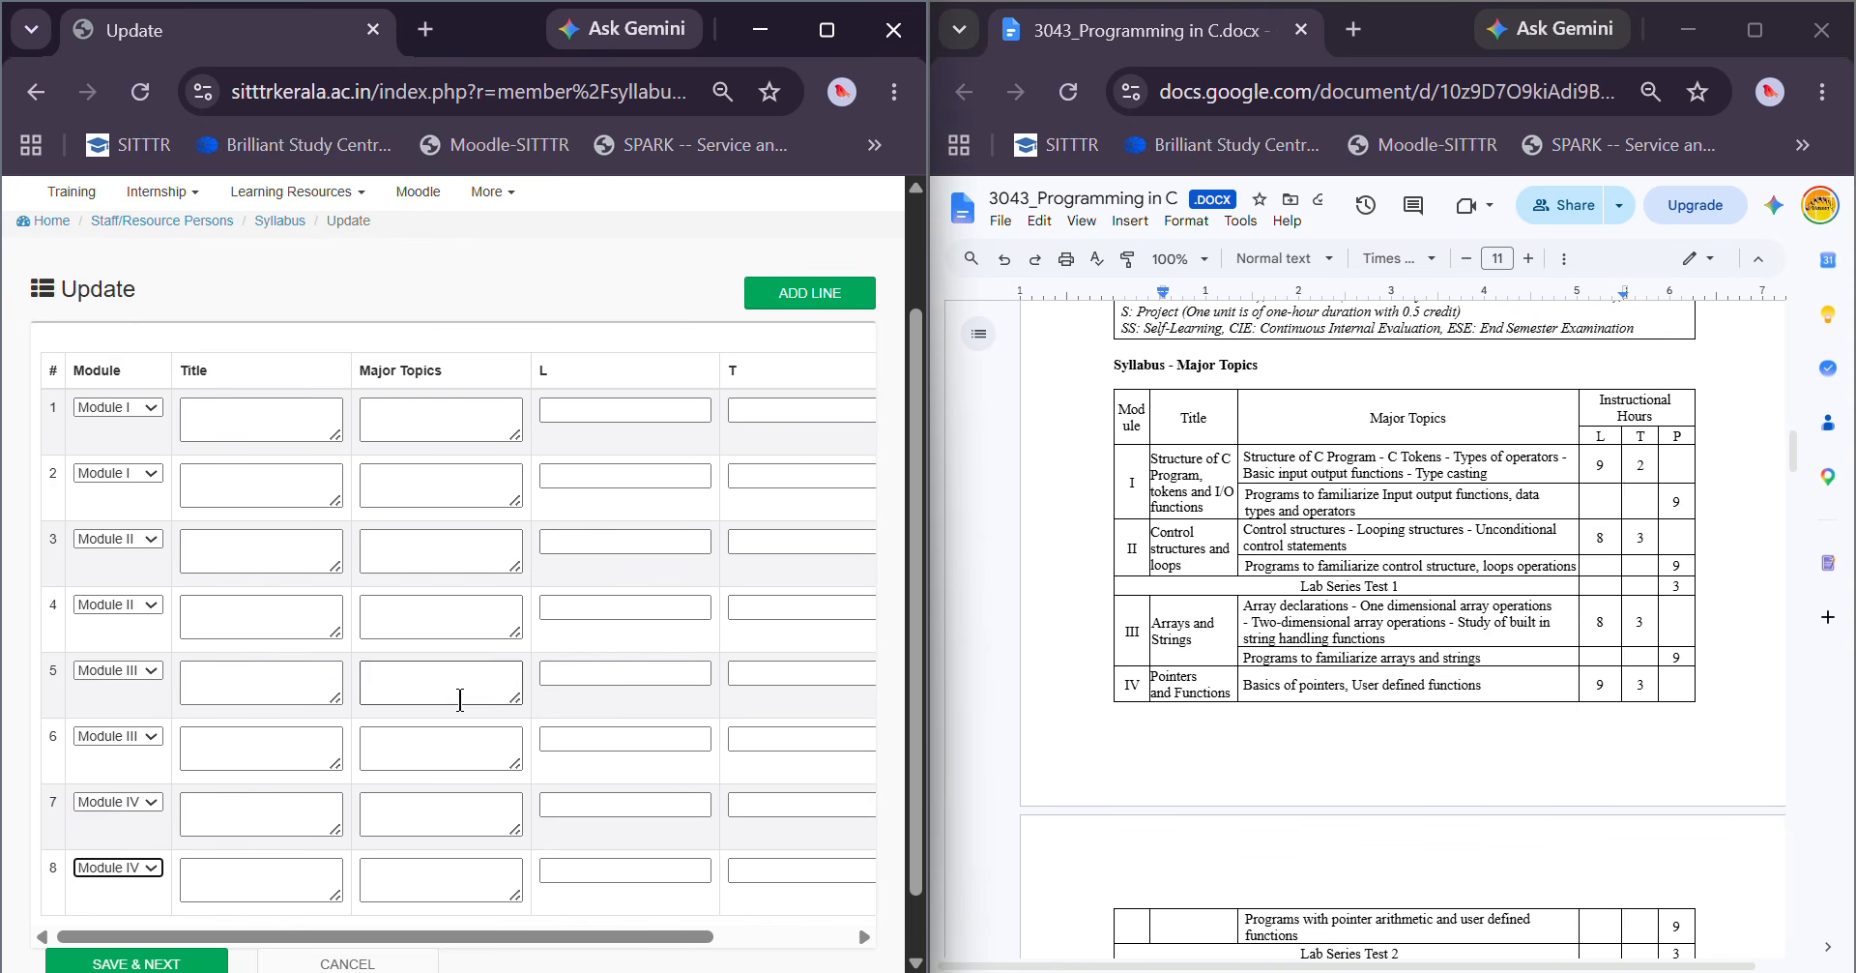
triple_click(1181, 472)
key("ctrl+c")
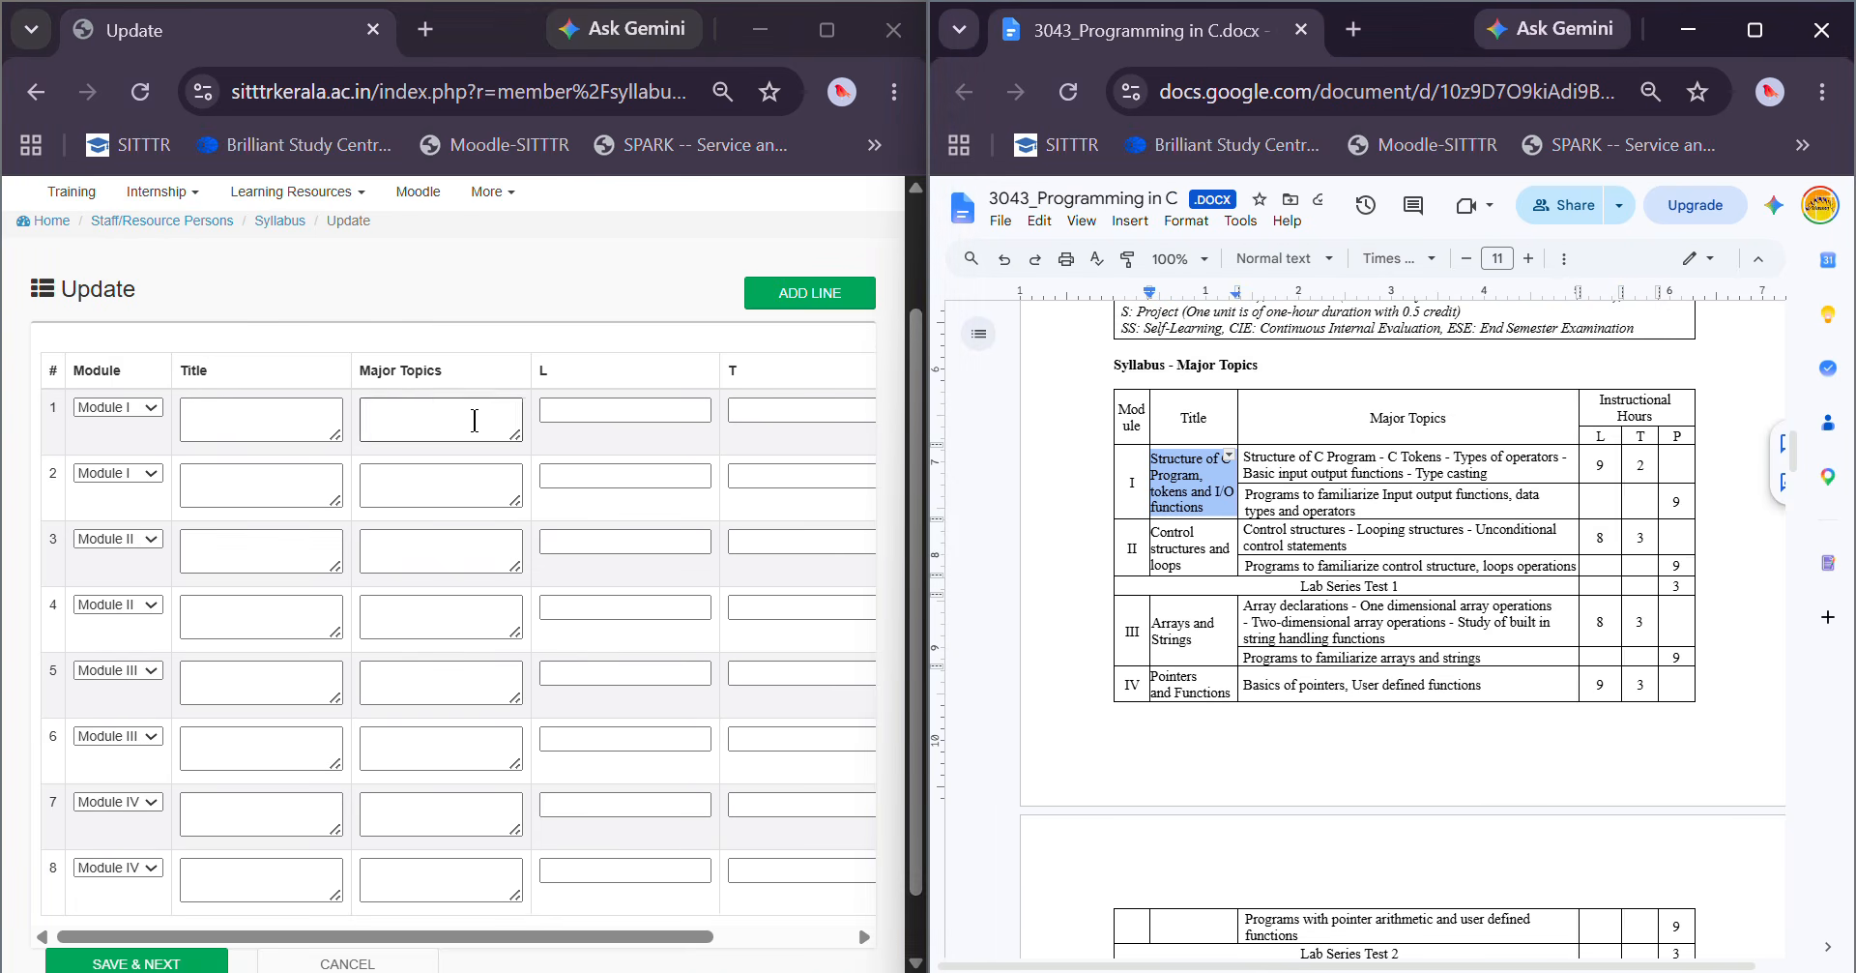
Paste the copied Module I title into the title fields of rows 1 and 2
left_click(282, 416)
key("ctrl+v")
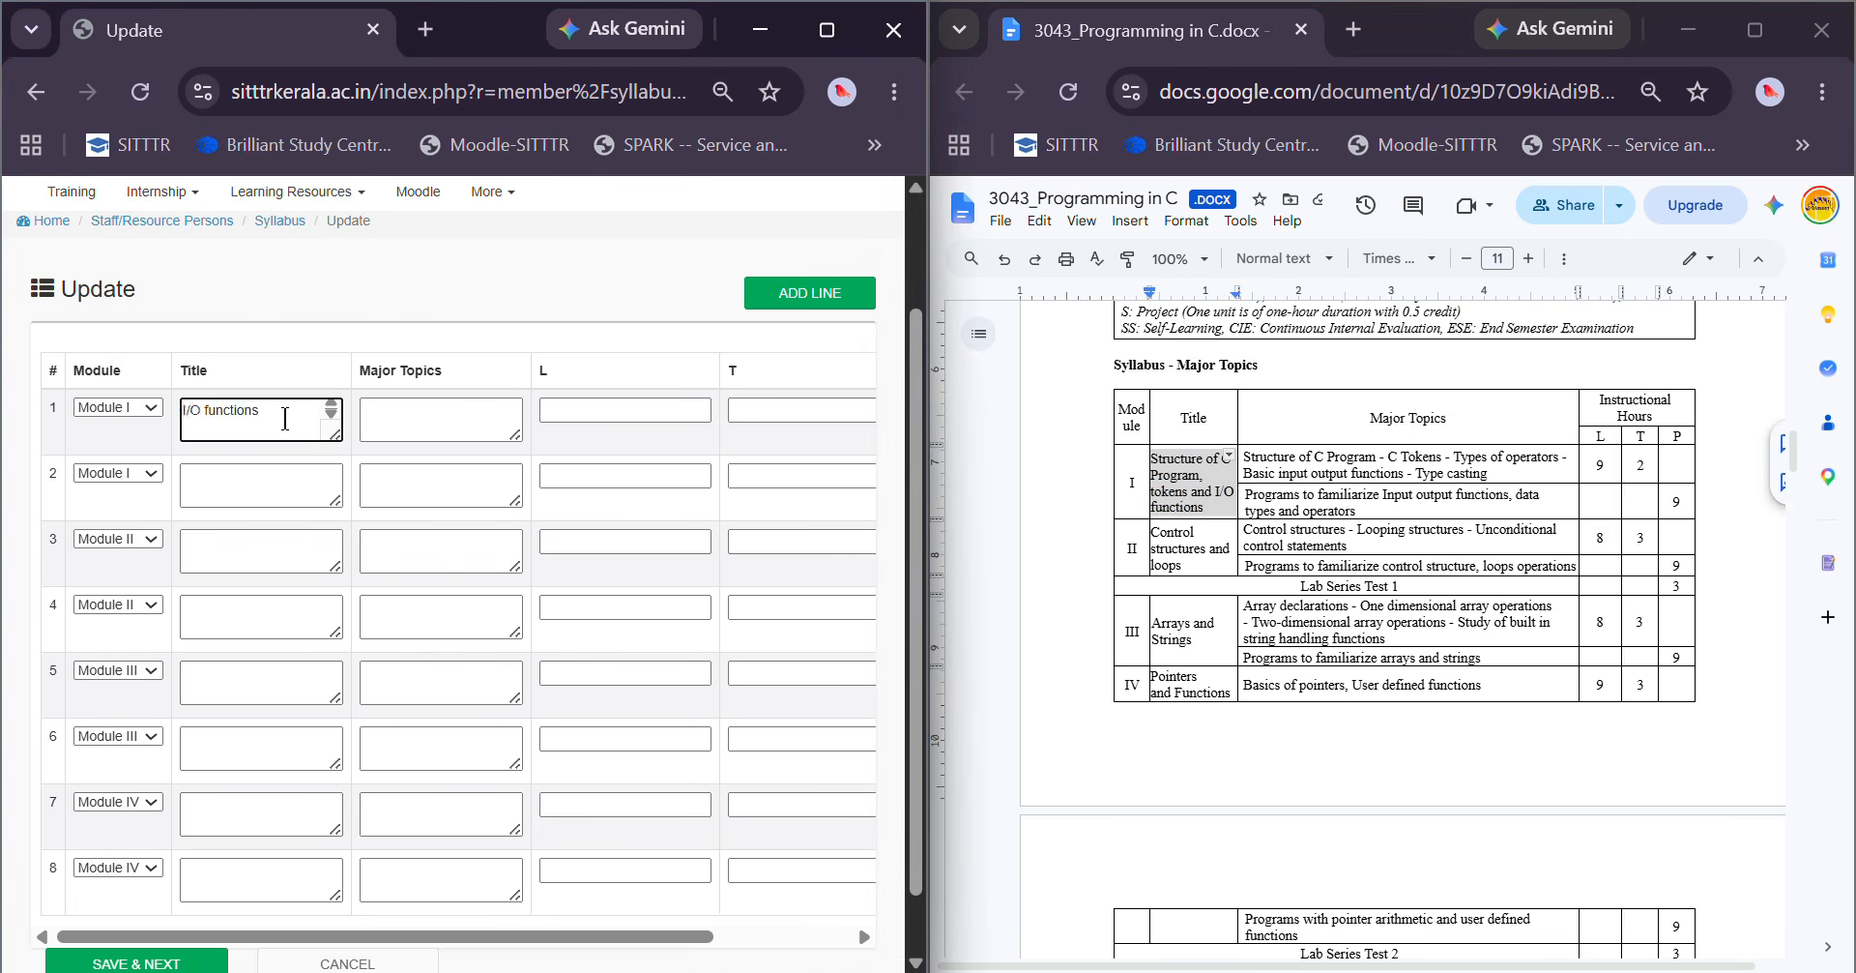
left_click(267, 488)
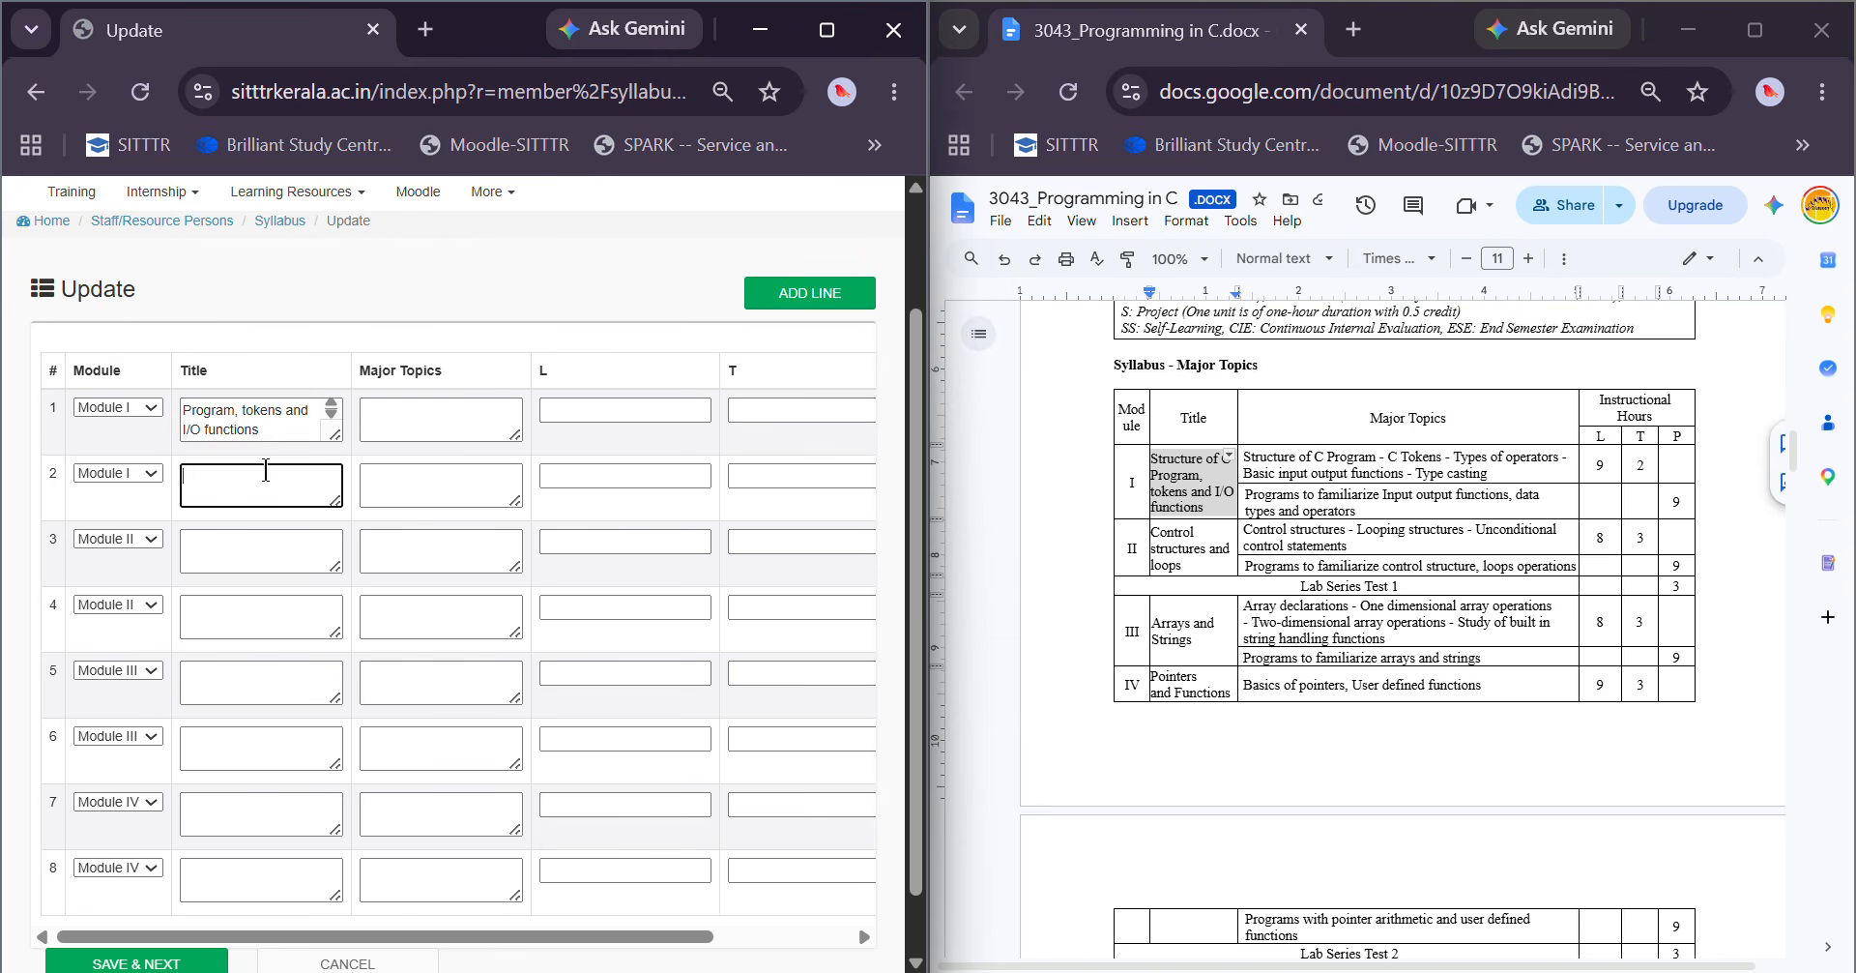
key("ctrl+v")
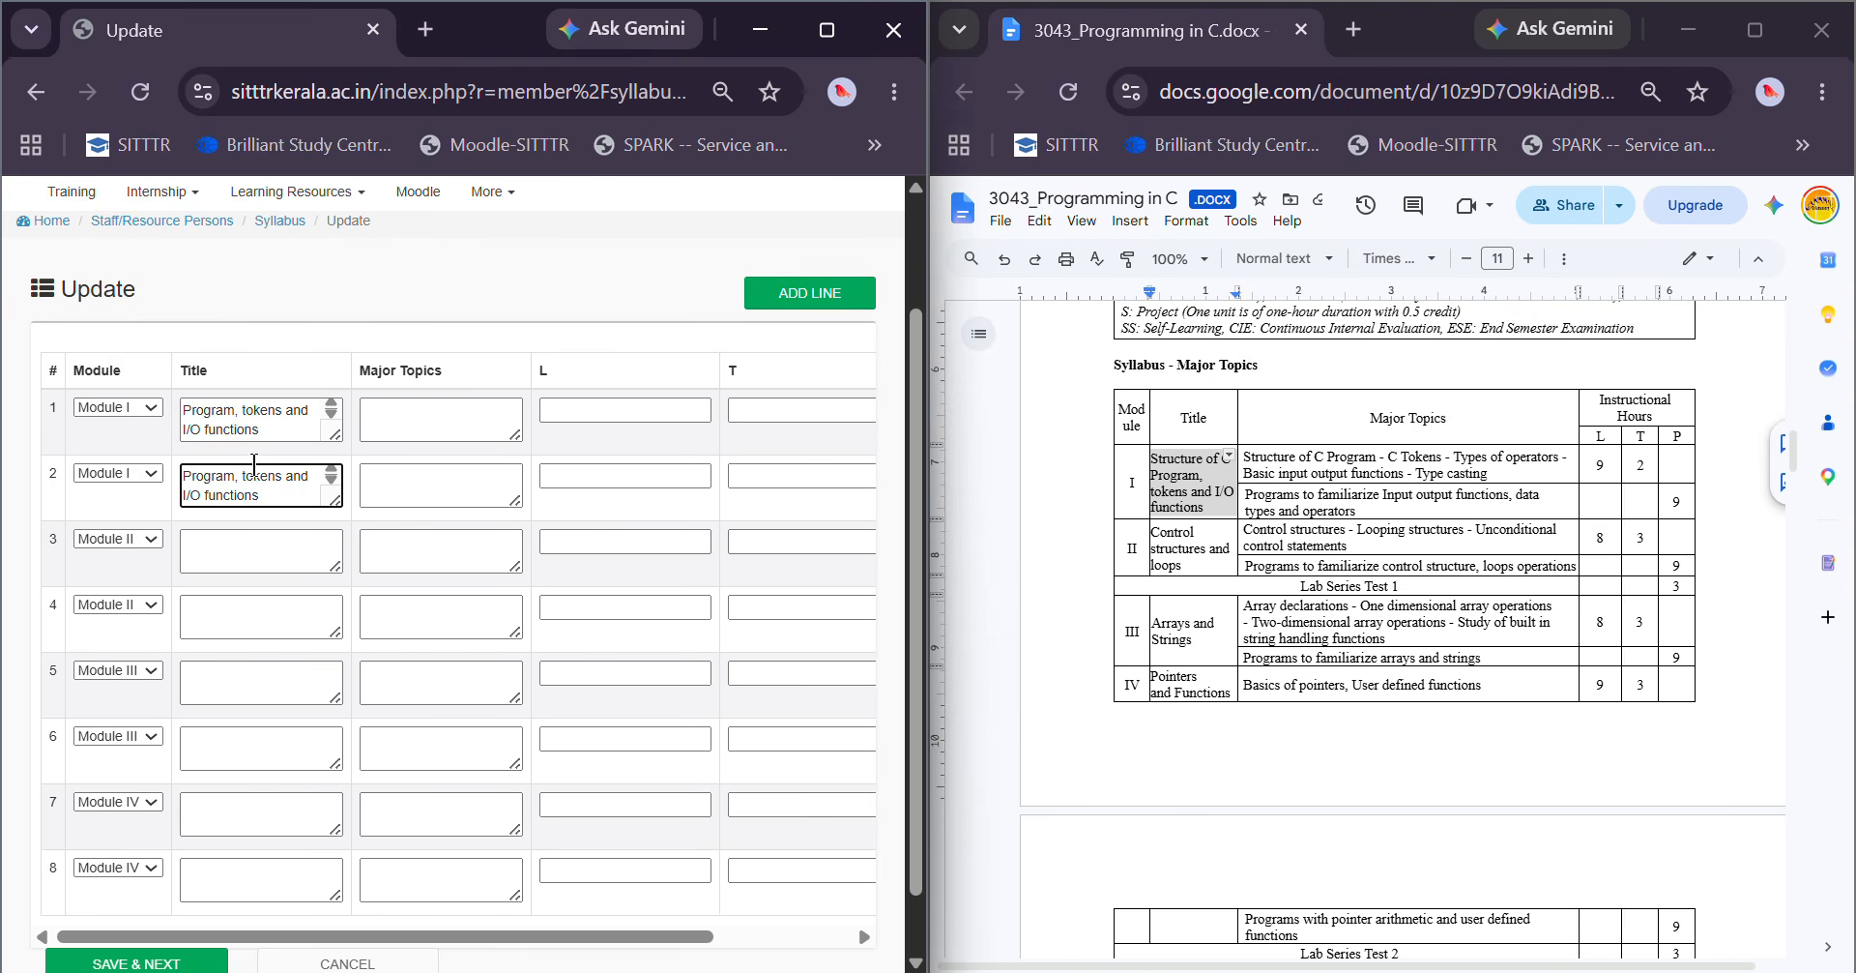
Paste Module I's first major topics into row 1 with L/T hours 11/0
left_click(1311, 459)
triple_click(1308, 459)
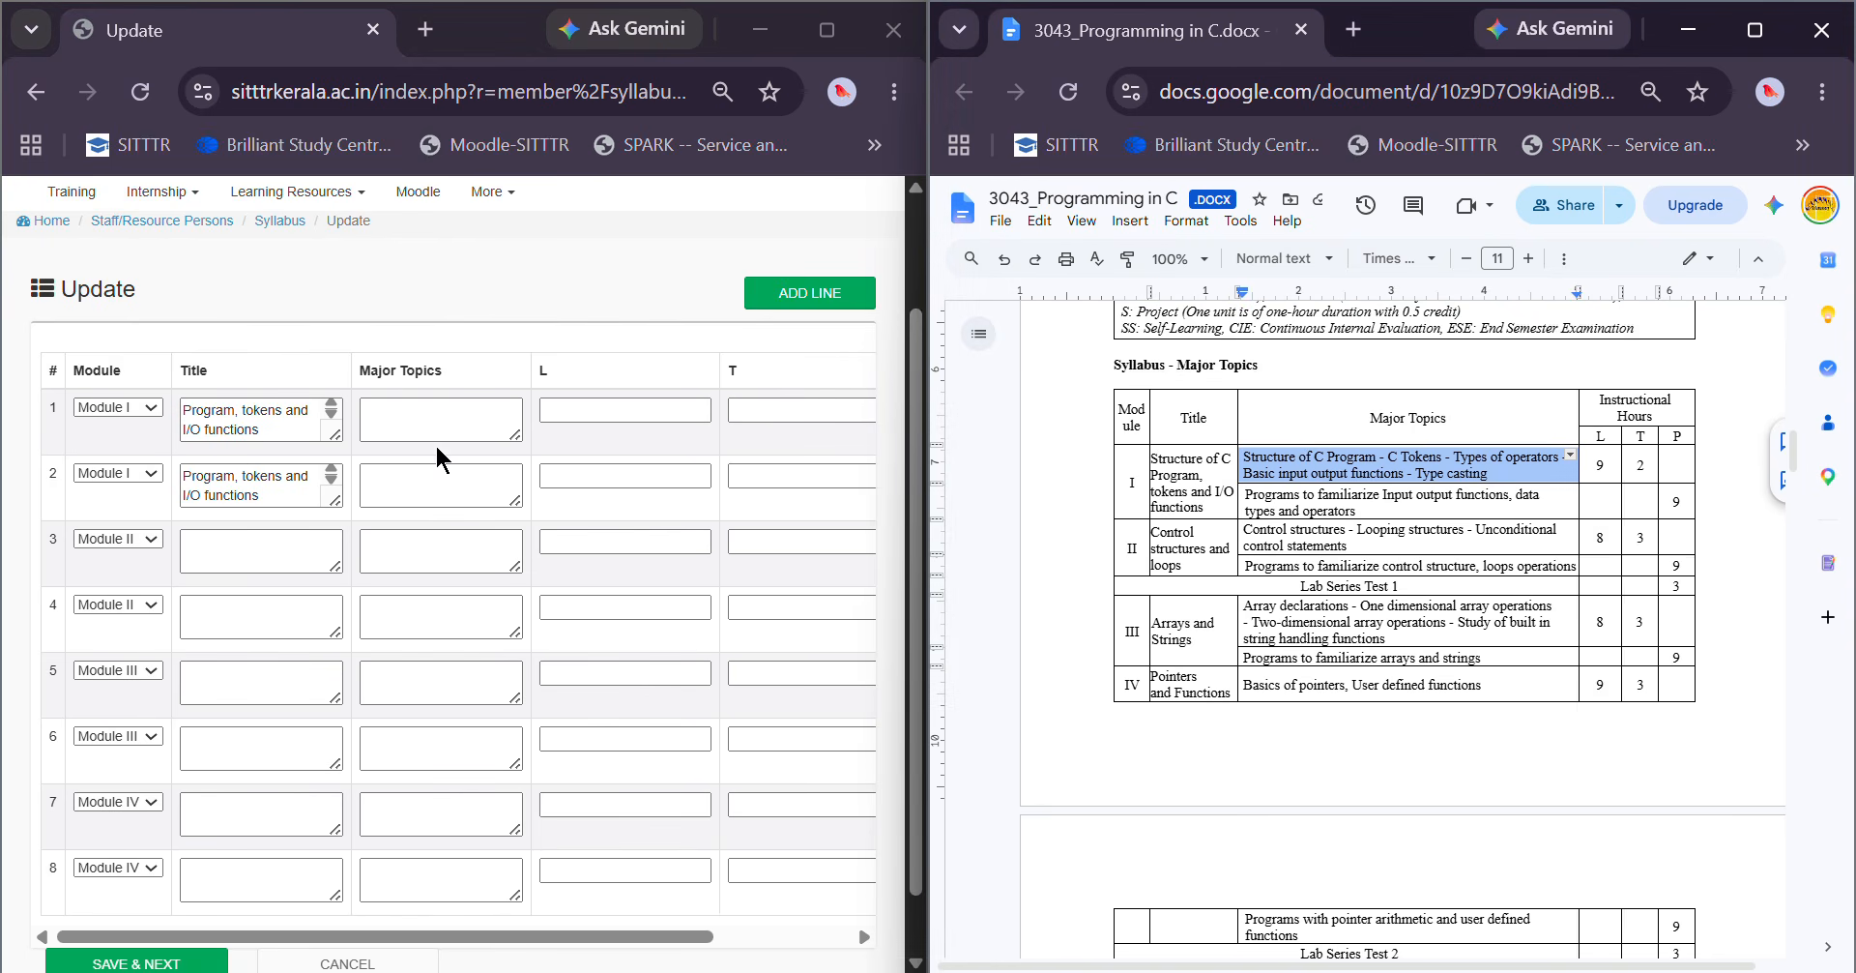
left_click(452, 419)
type("Structure of C Program - C Tokens - Types of operators Basic input output functions - Type casting")
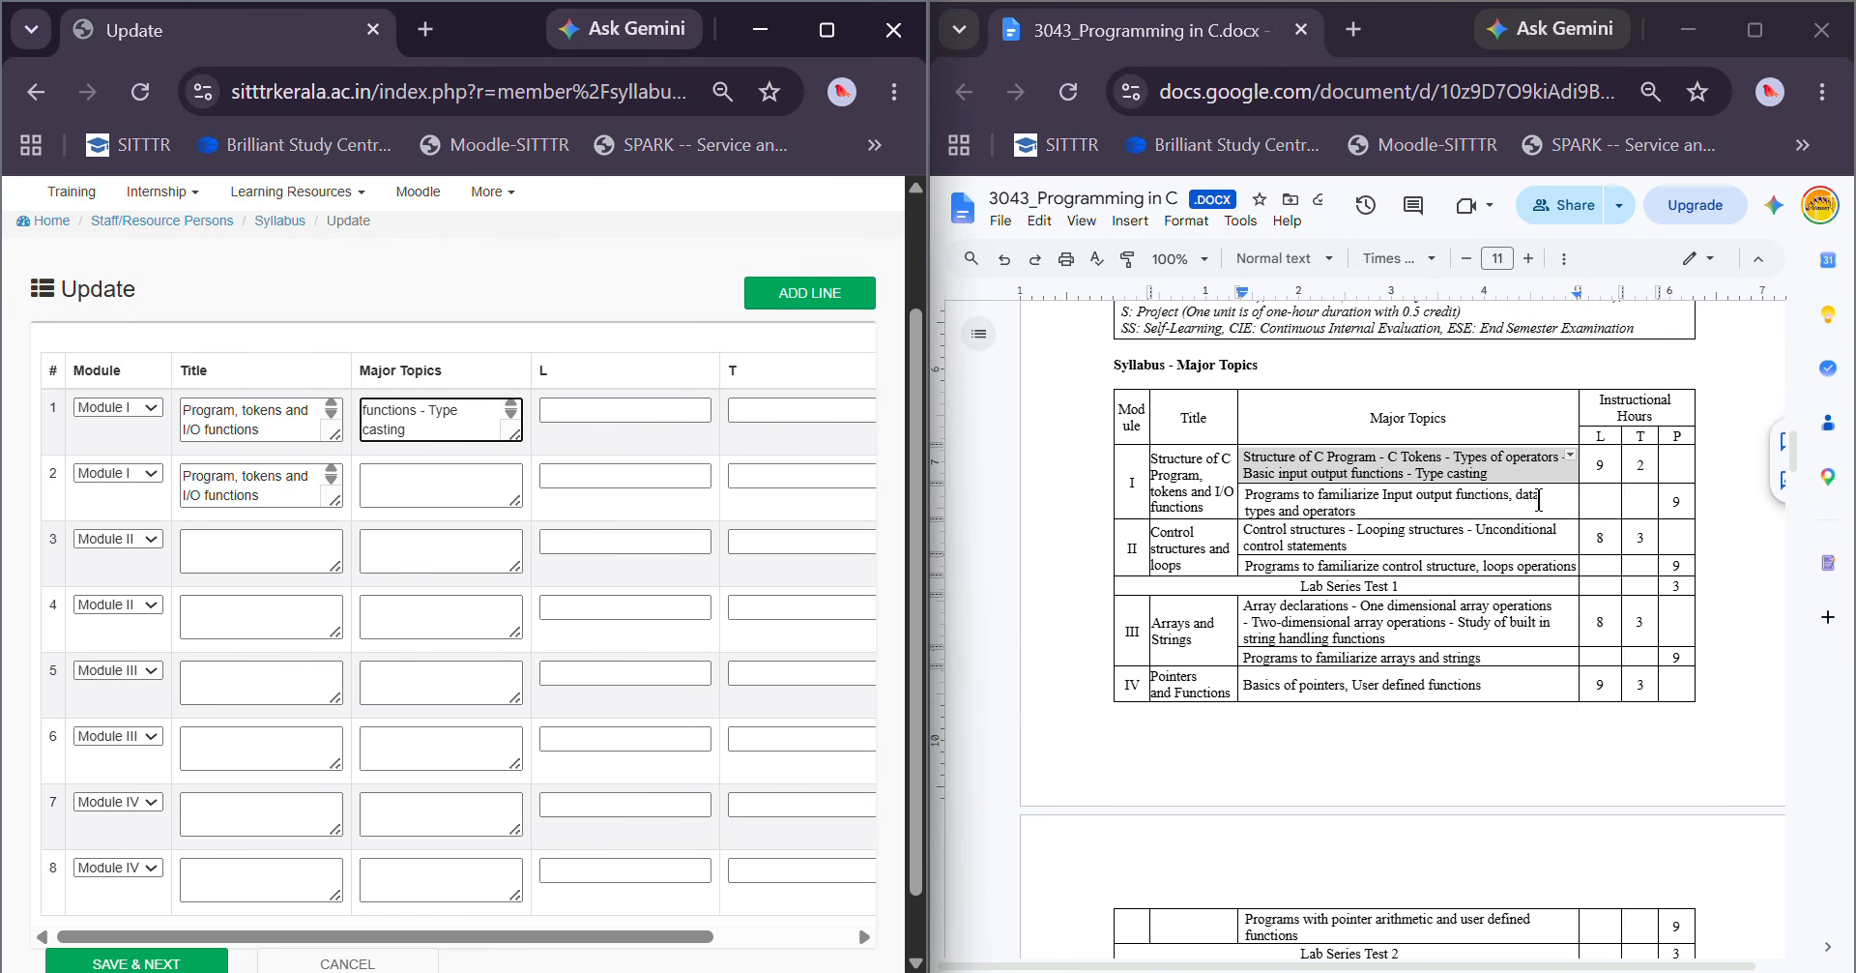
left_click(665, 411)
left_click(776, 410)
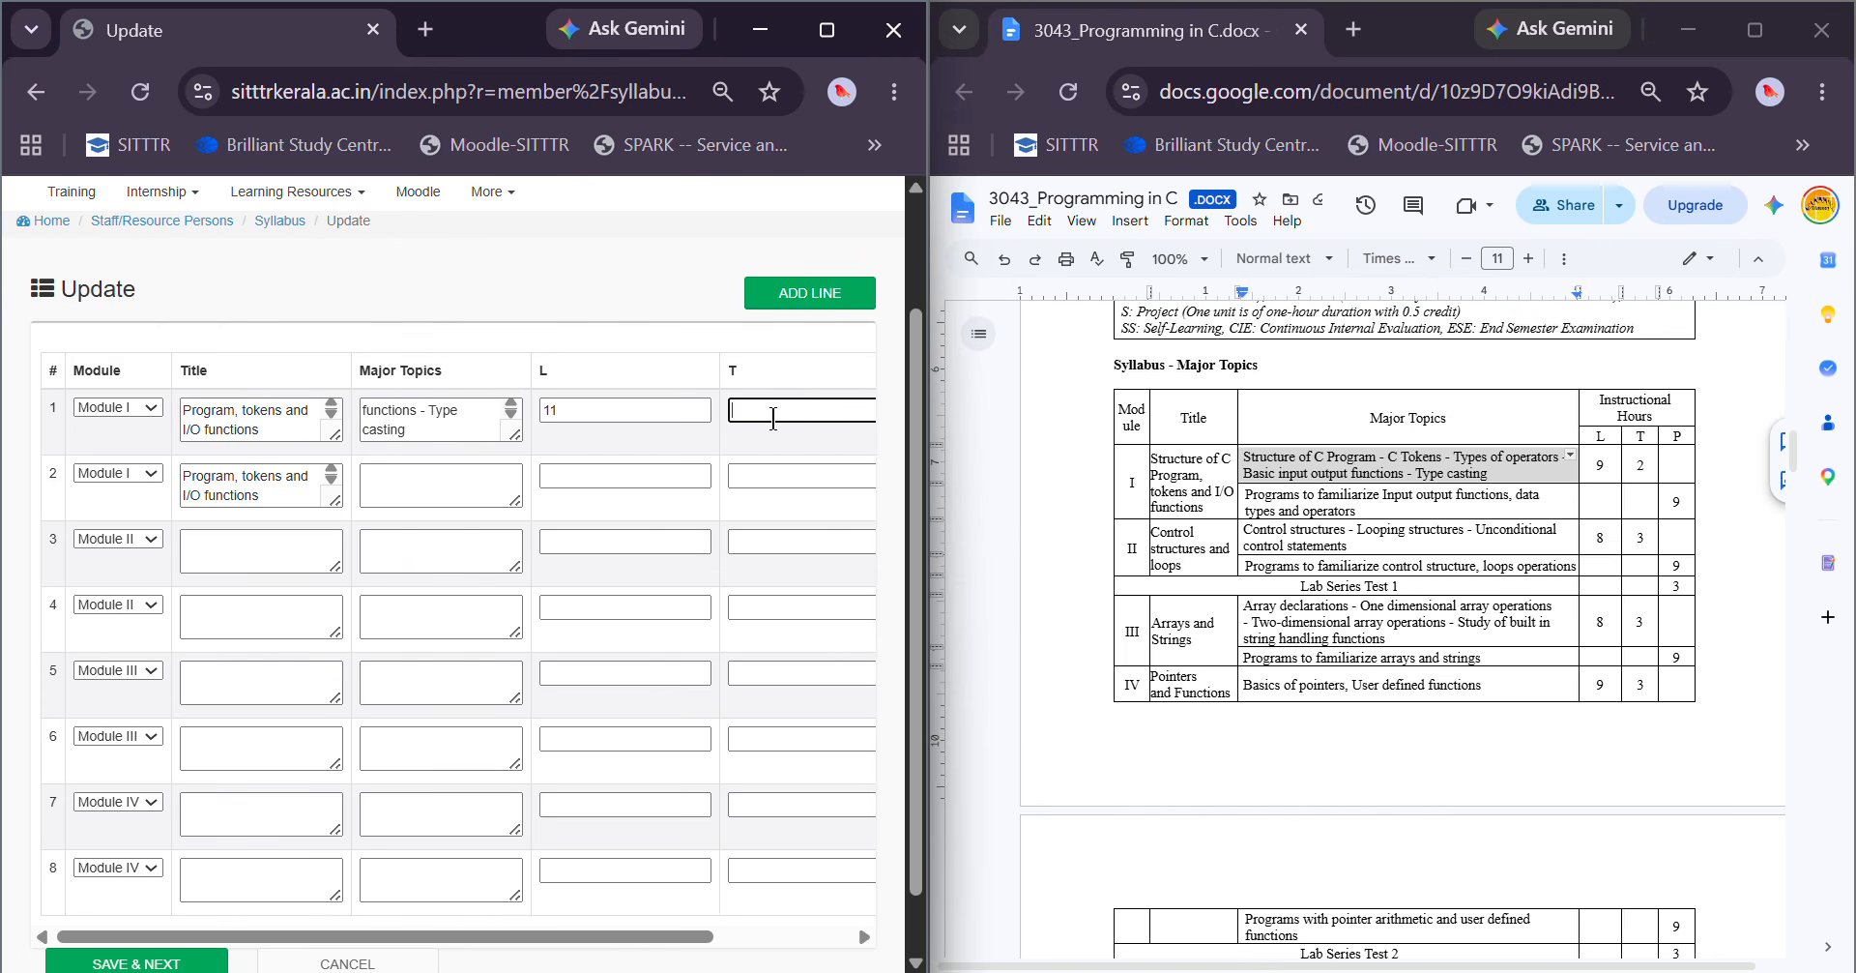
type("0")
Paste Module I's practical programs topic into row 2 with L 0 and T 9
left_click(1317, 502)
triple_click(1308, 500)
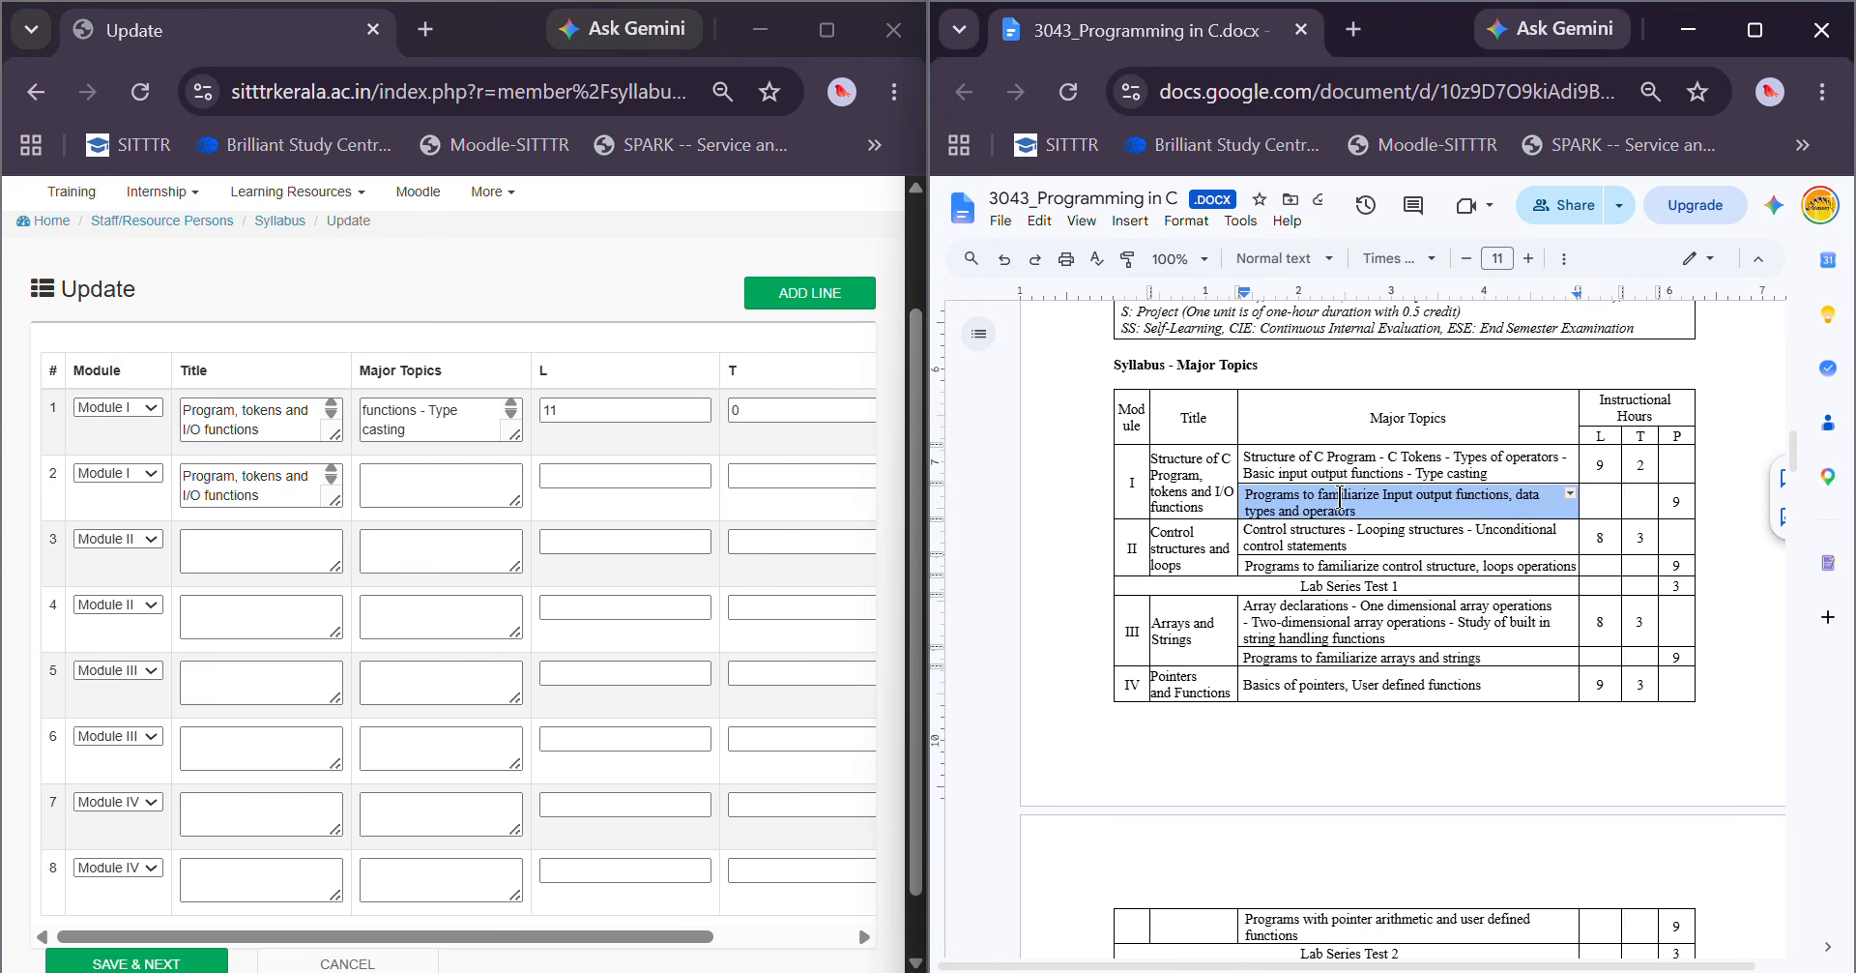
left_click(434, 478)
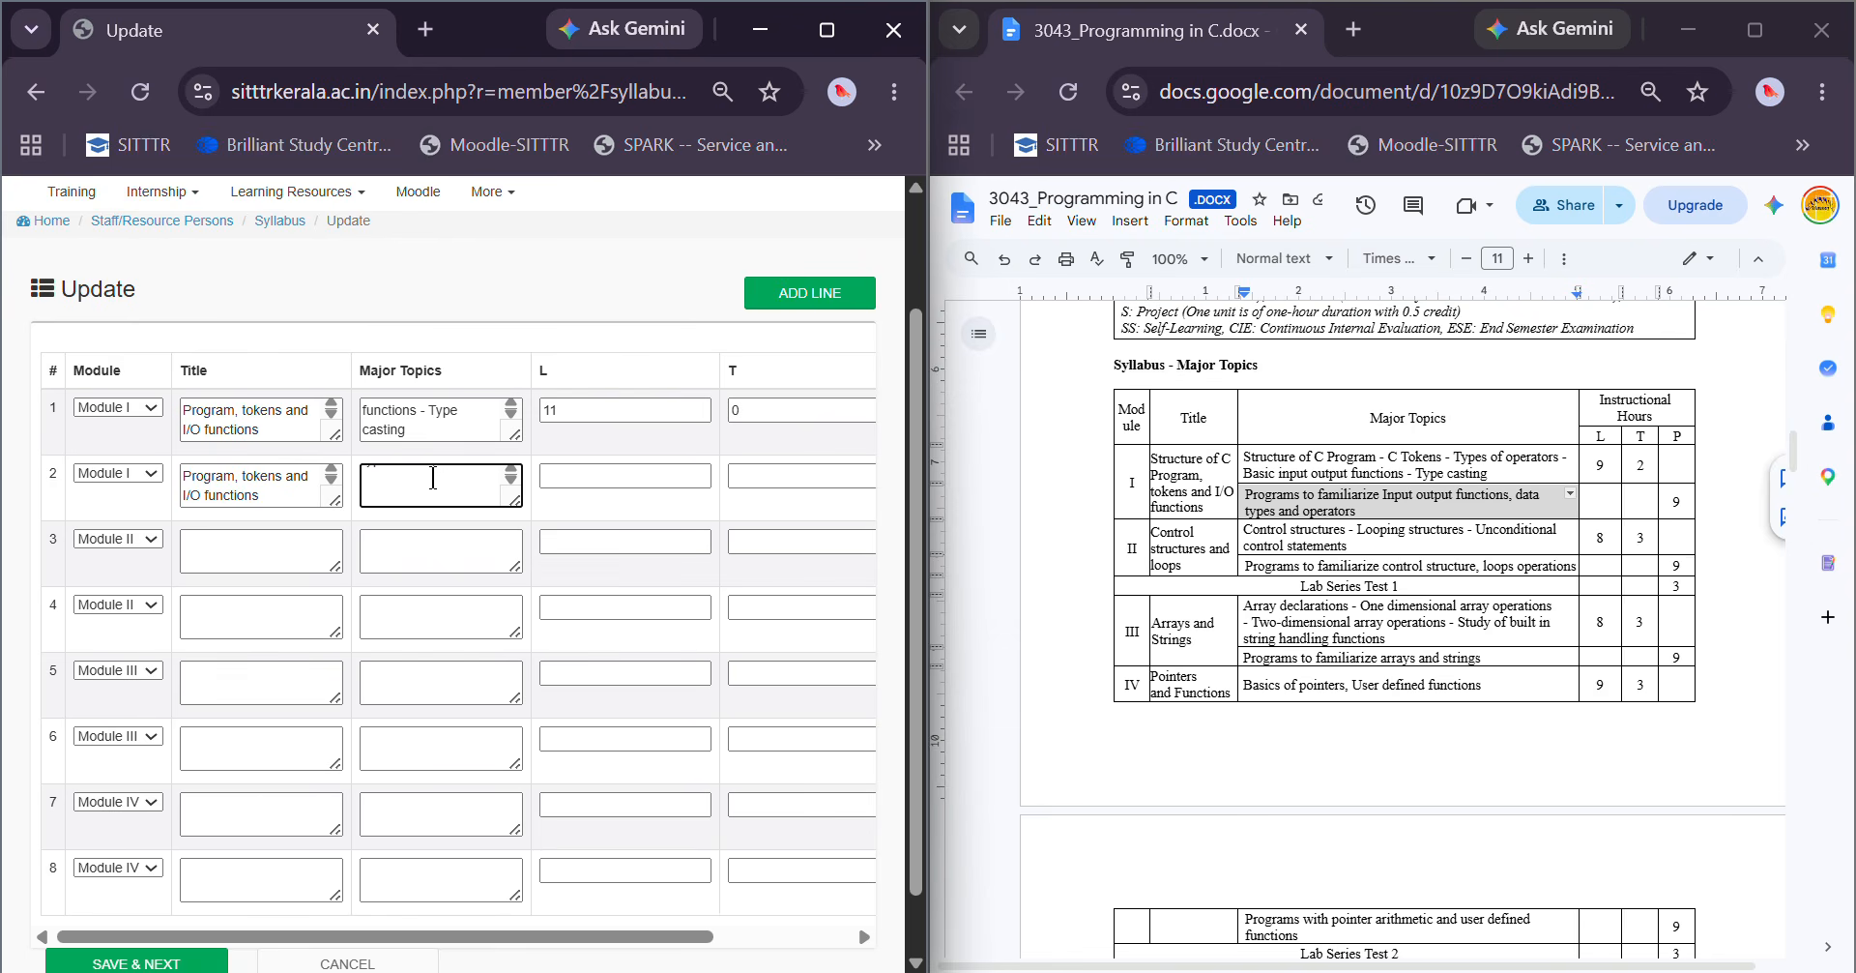
key("ctrl+v")
left_click(671, 477)
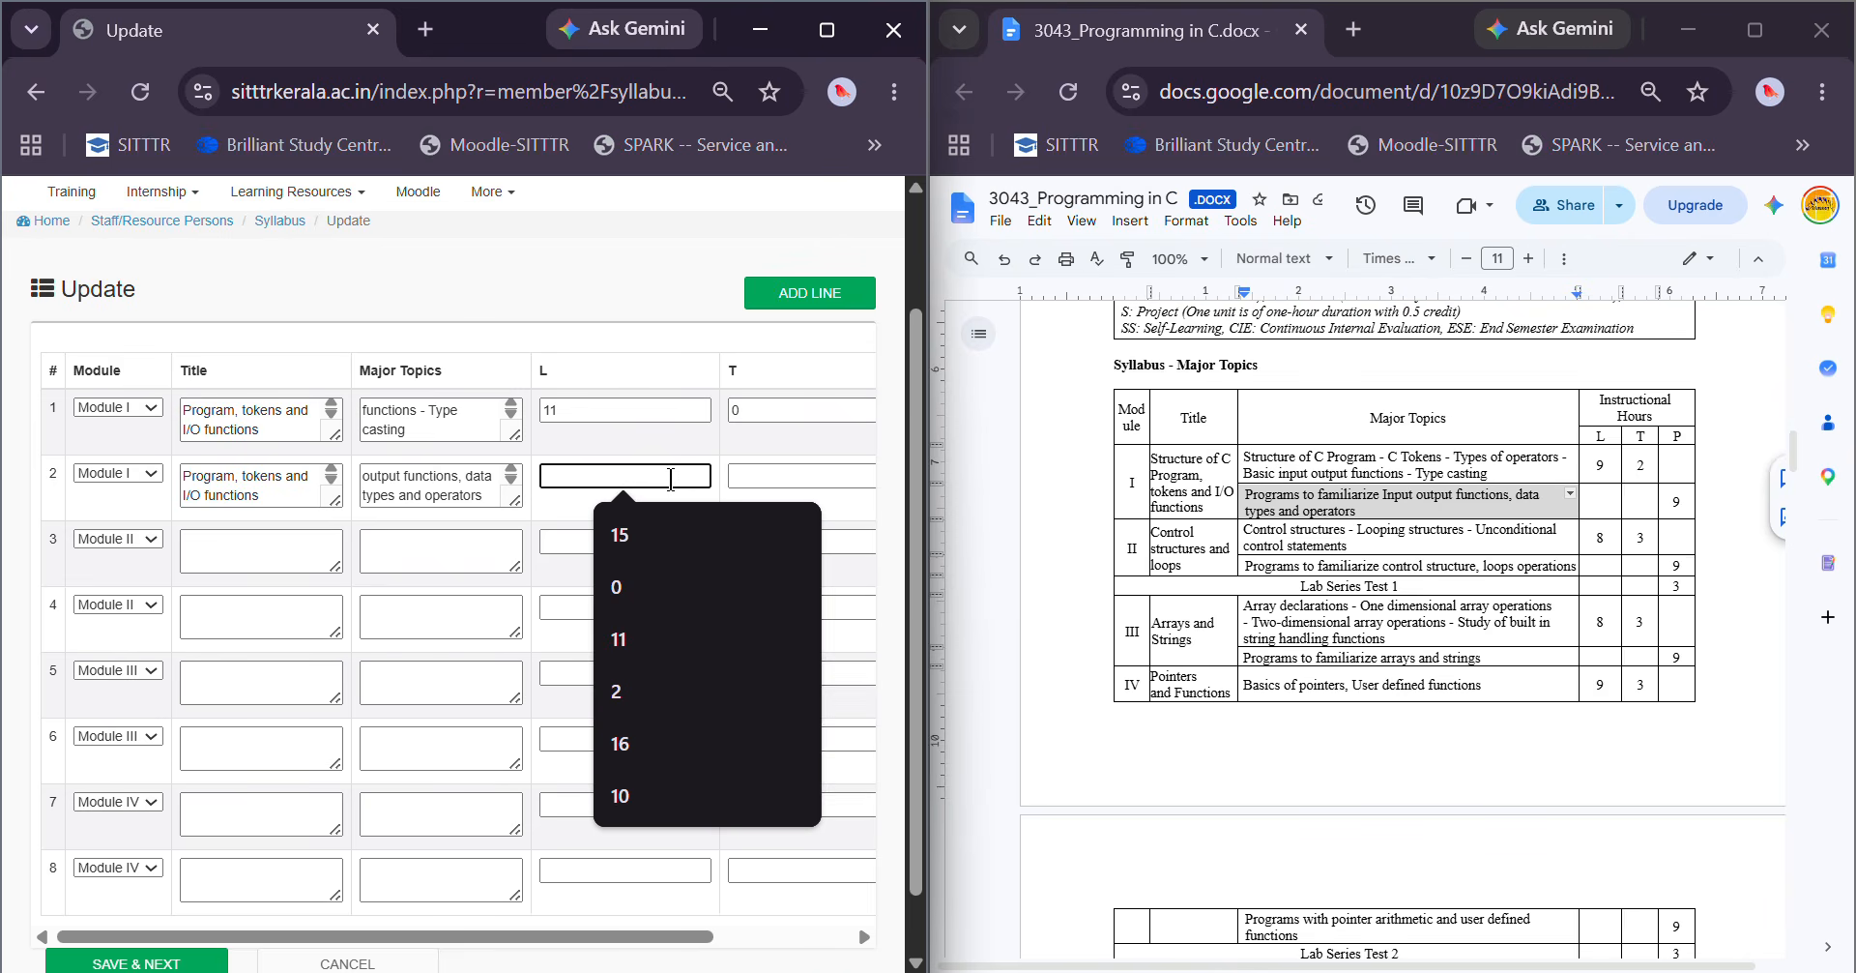
type("0")
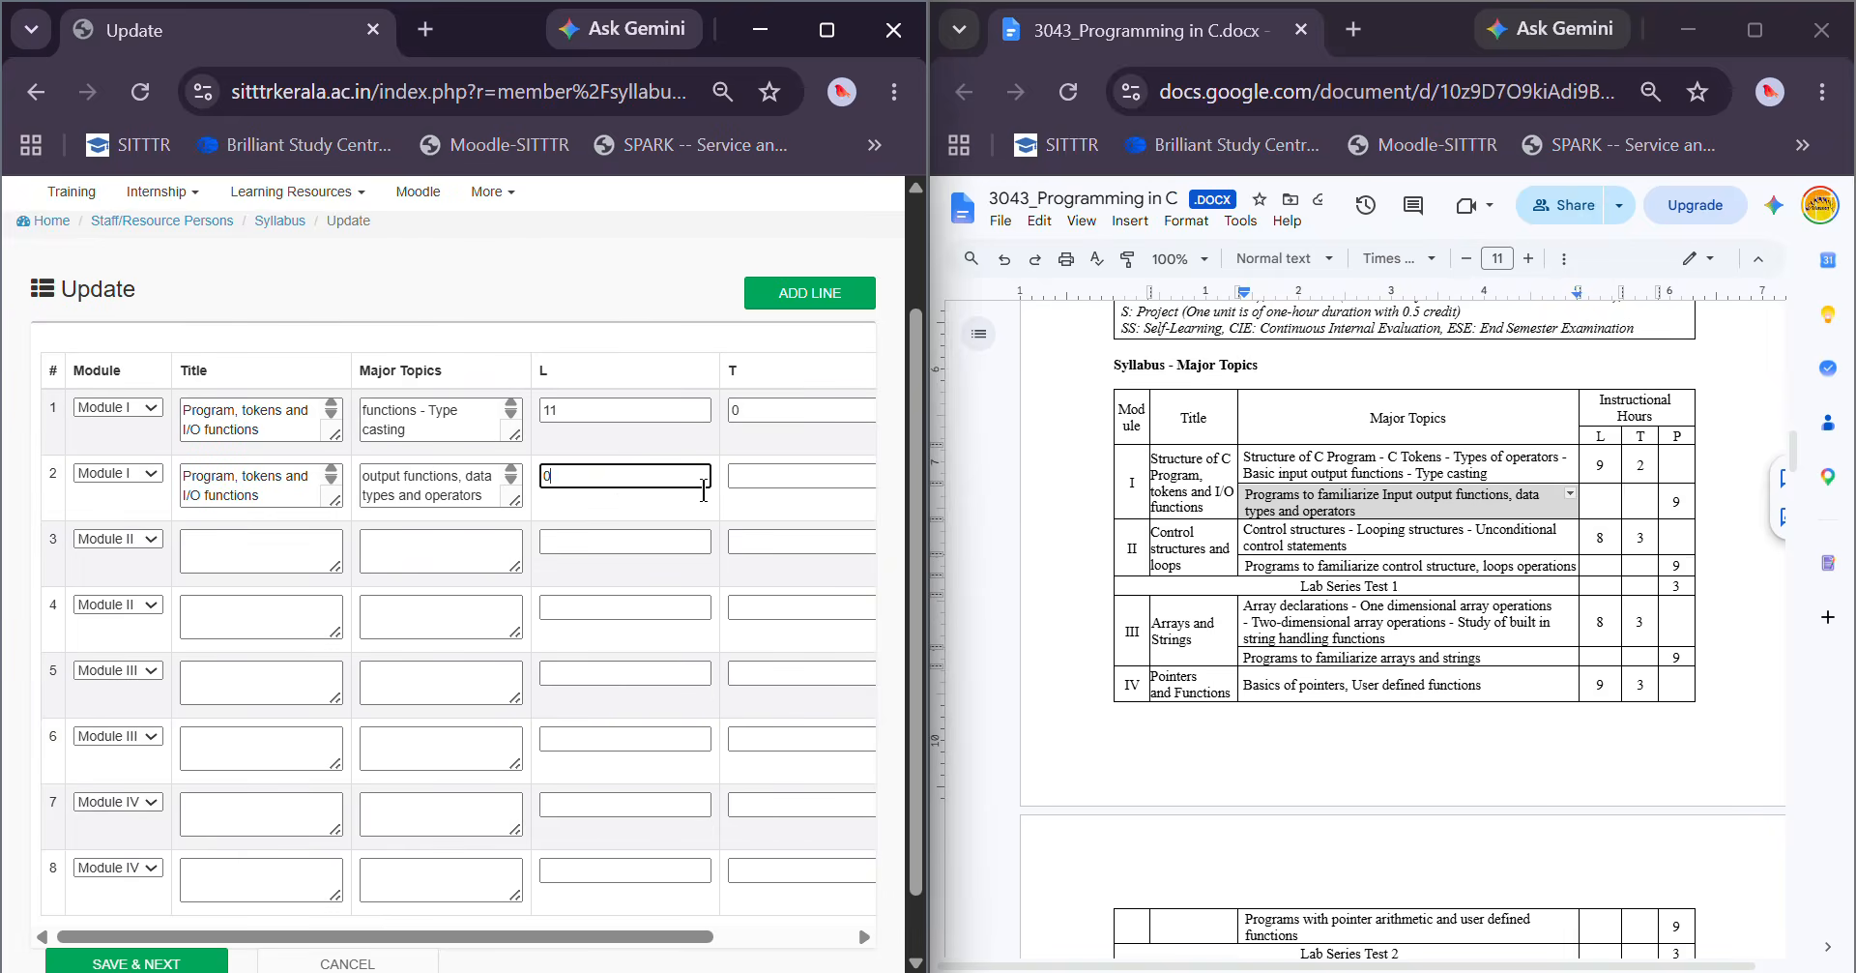
left_click(789, 476)
type("9")
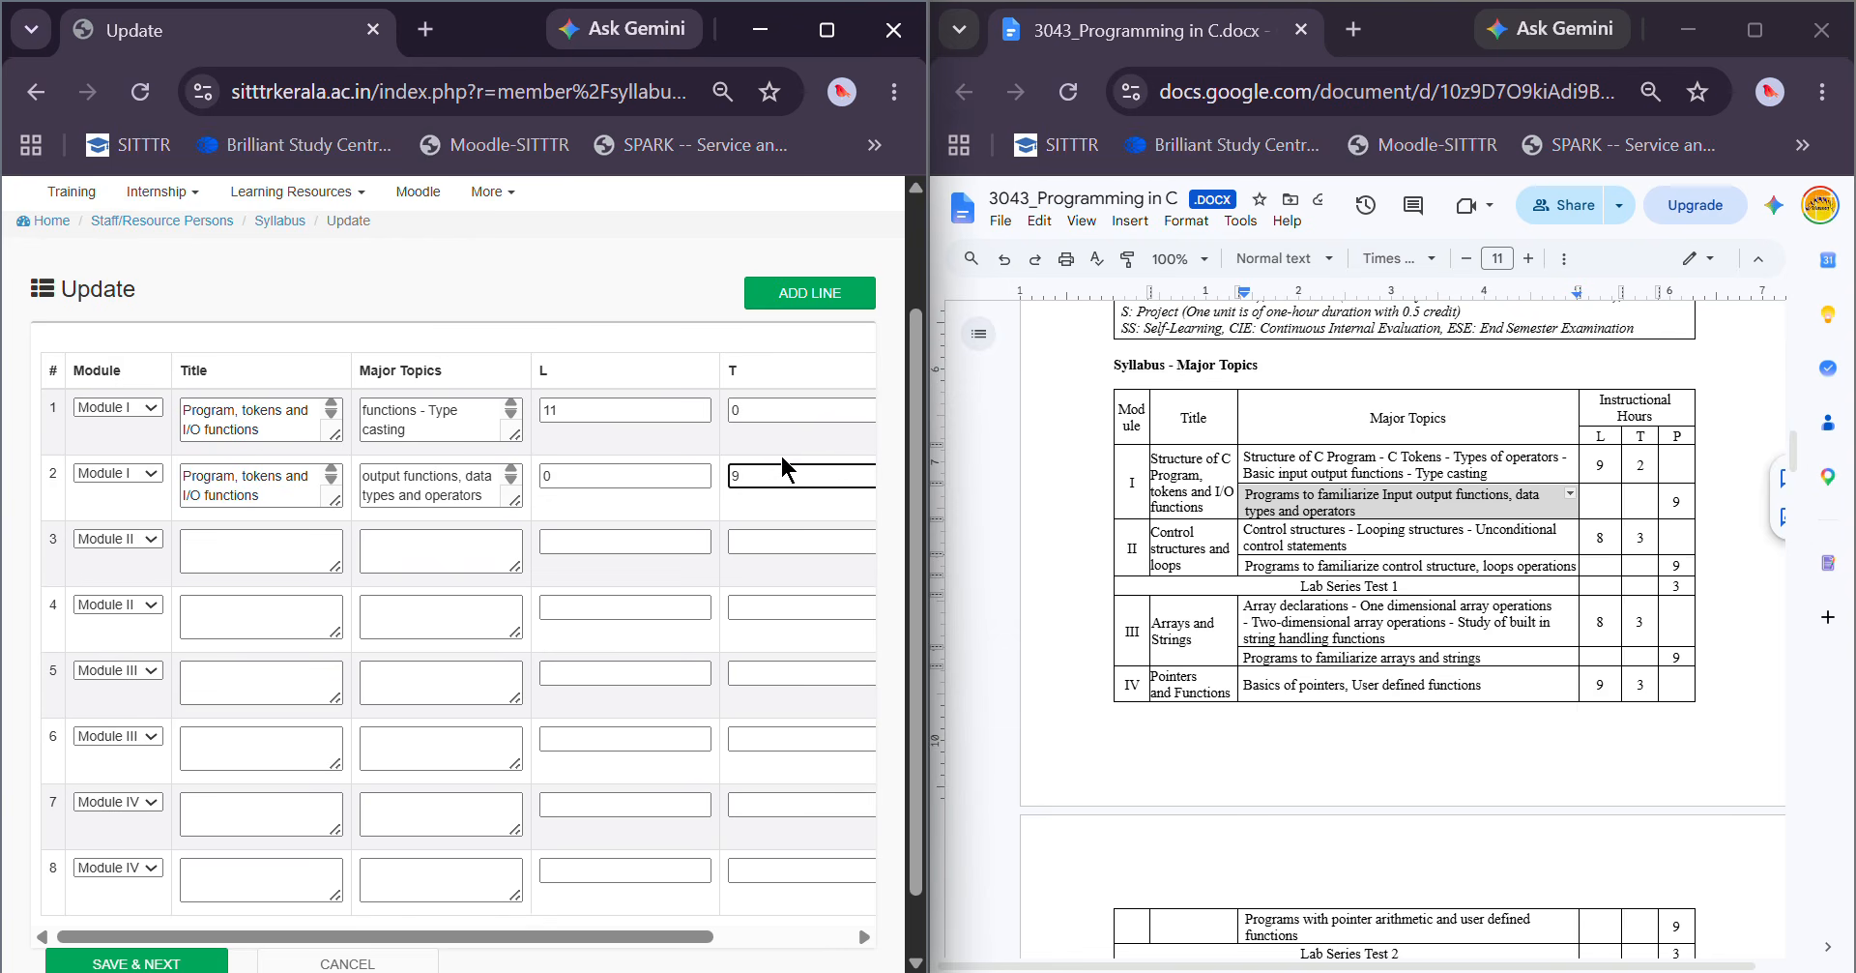
scroll(344, 532, "down", 1)
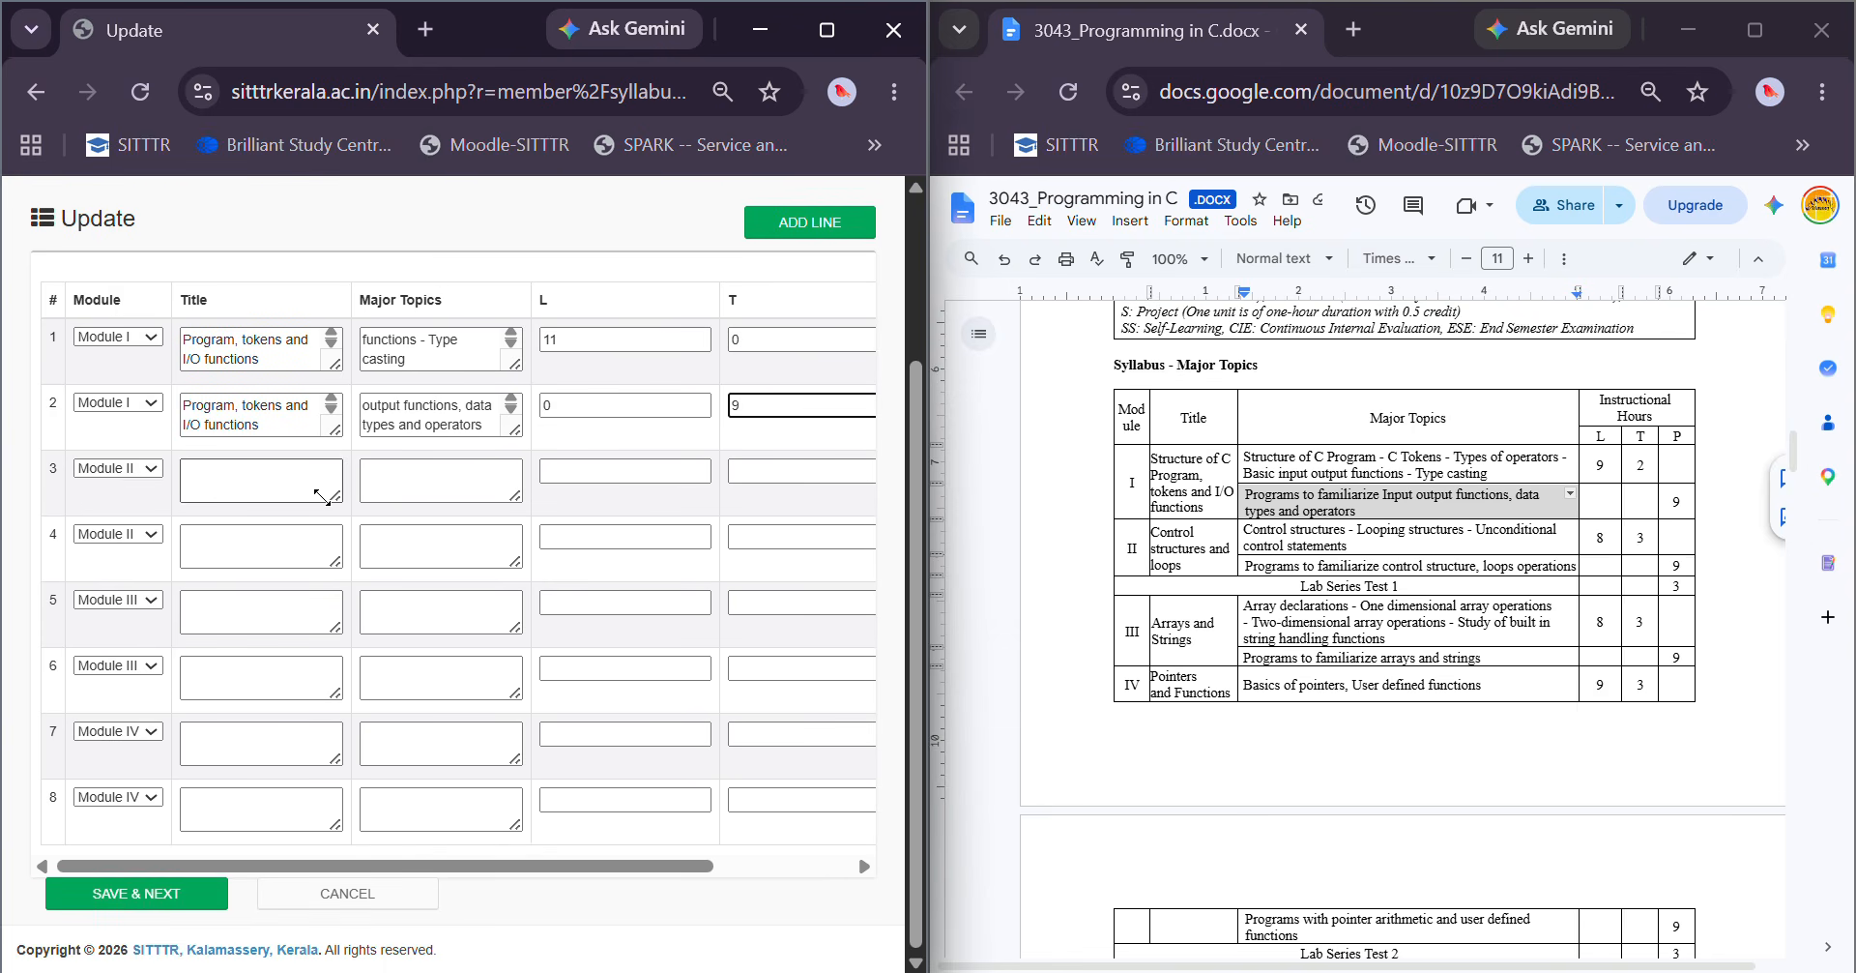
Save & Next the Major Topics, then open the Detailed Syllabus Edit form further down
left_click(193, 896)
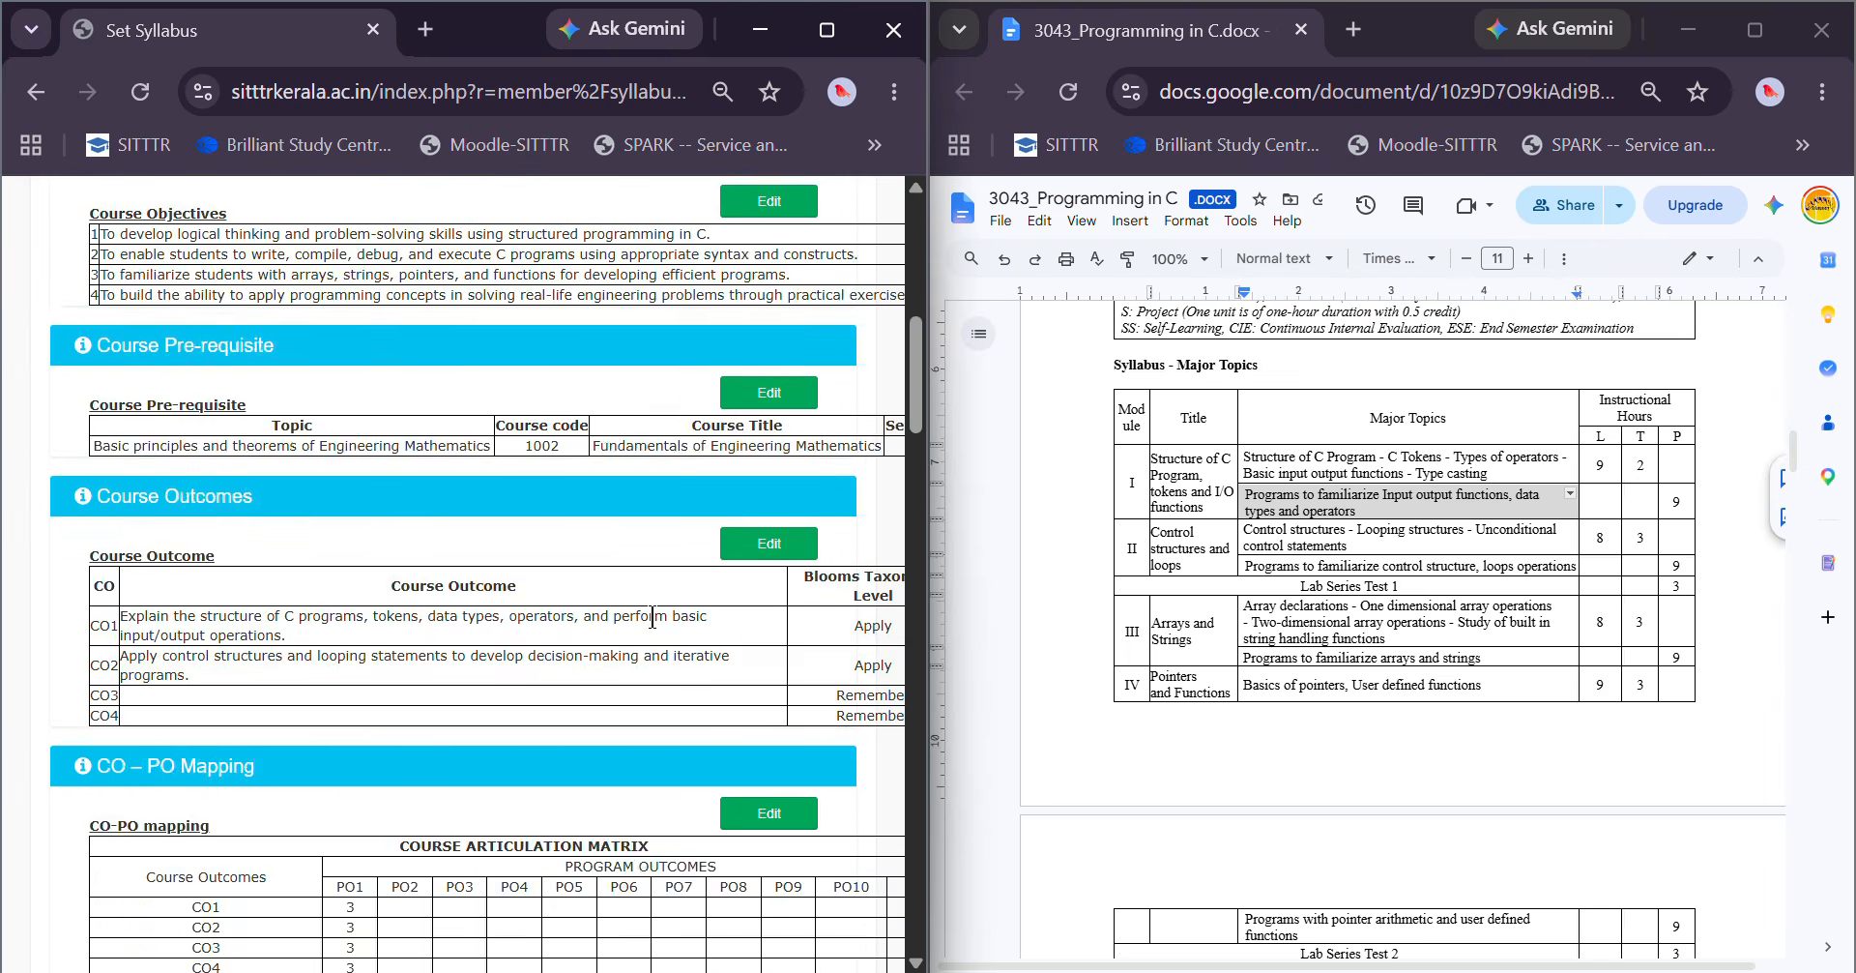
scroll(439, 541, "down", 4)
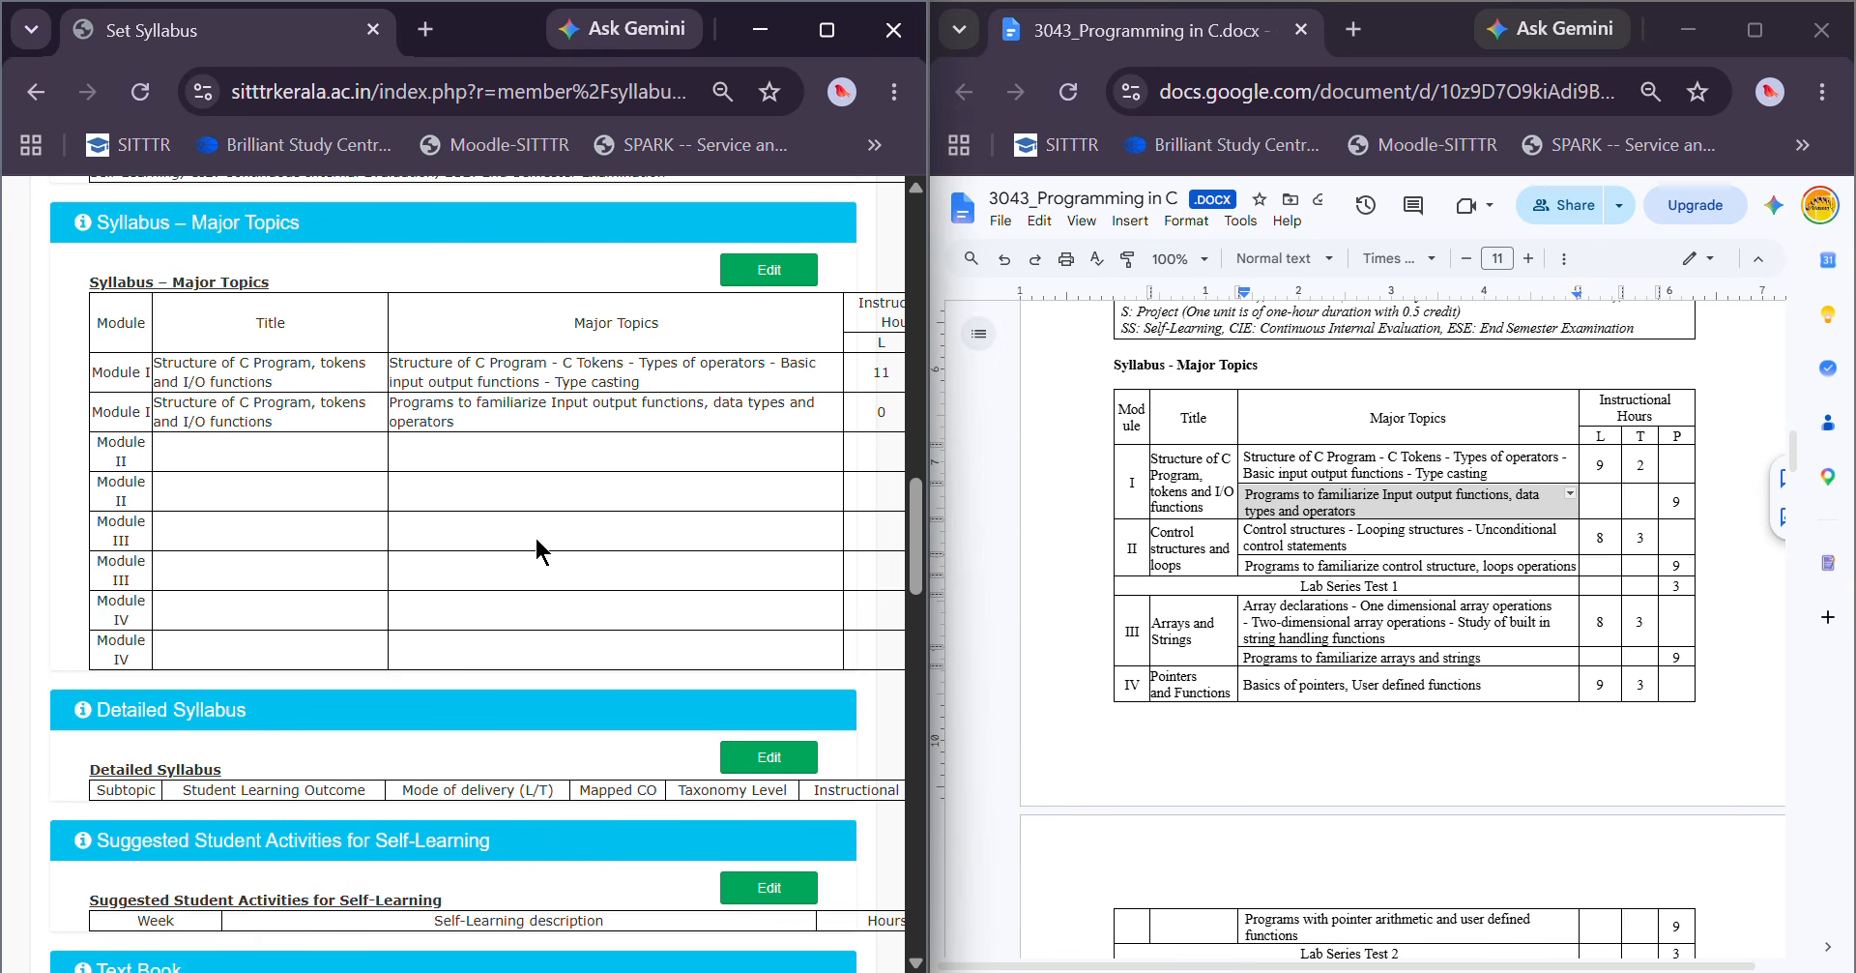
scroll(1560, 569, "down", 8)
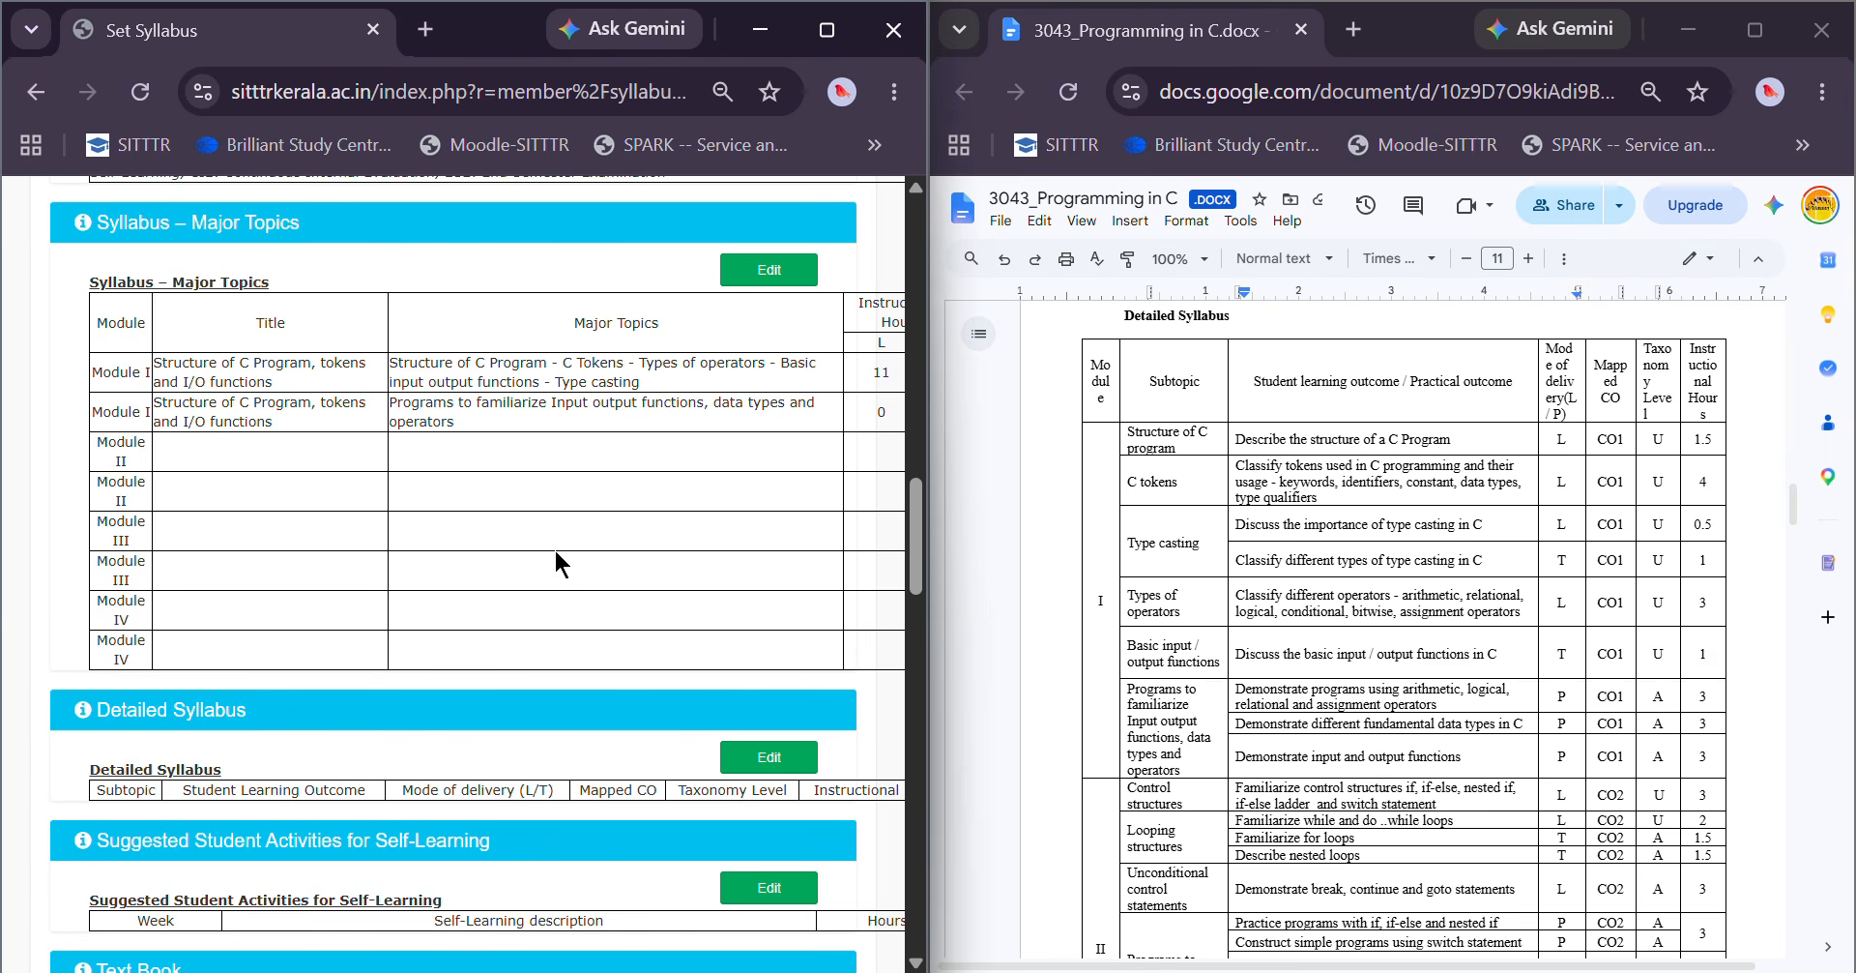
scroll(571, 559, "down", 3)
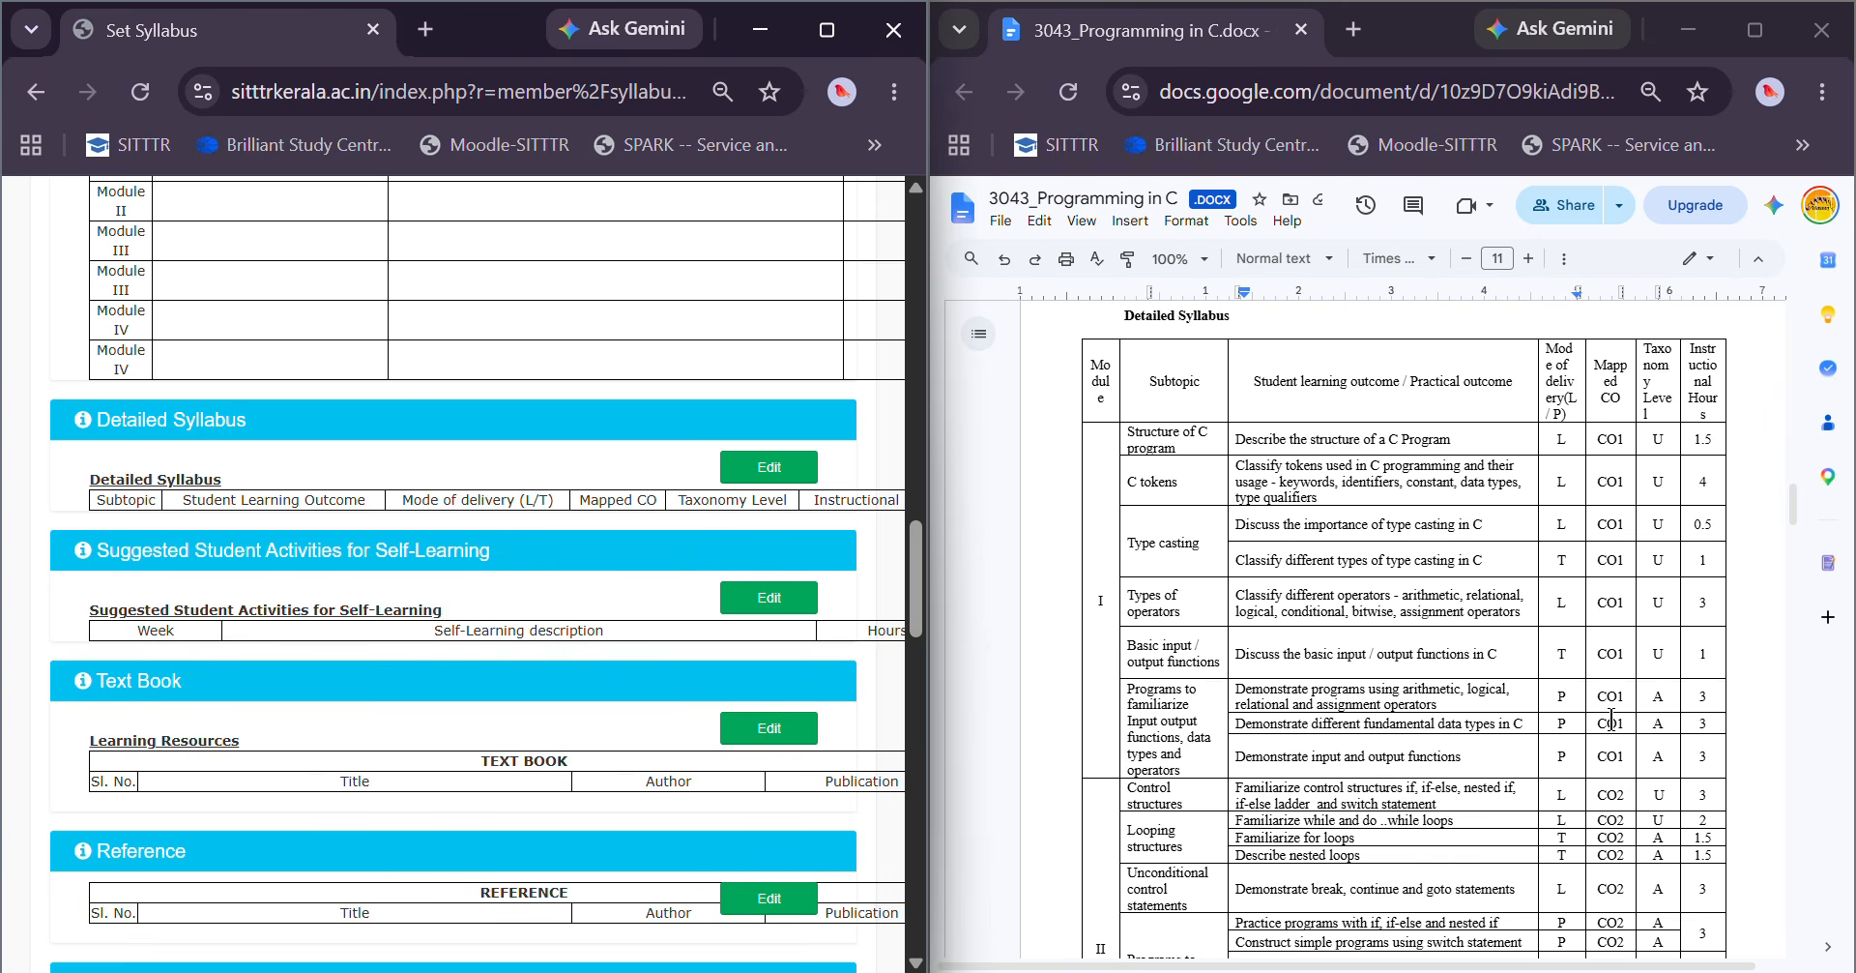
left_click(765, 477)
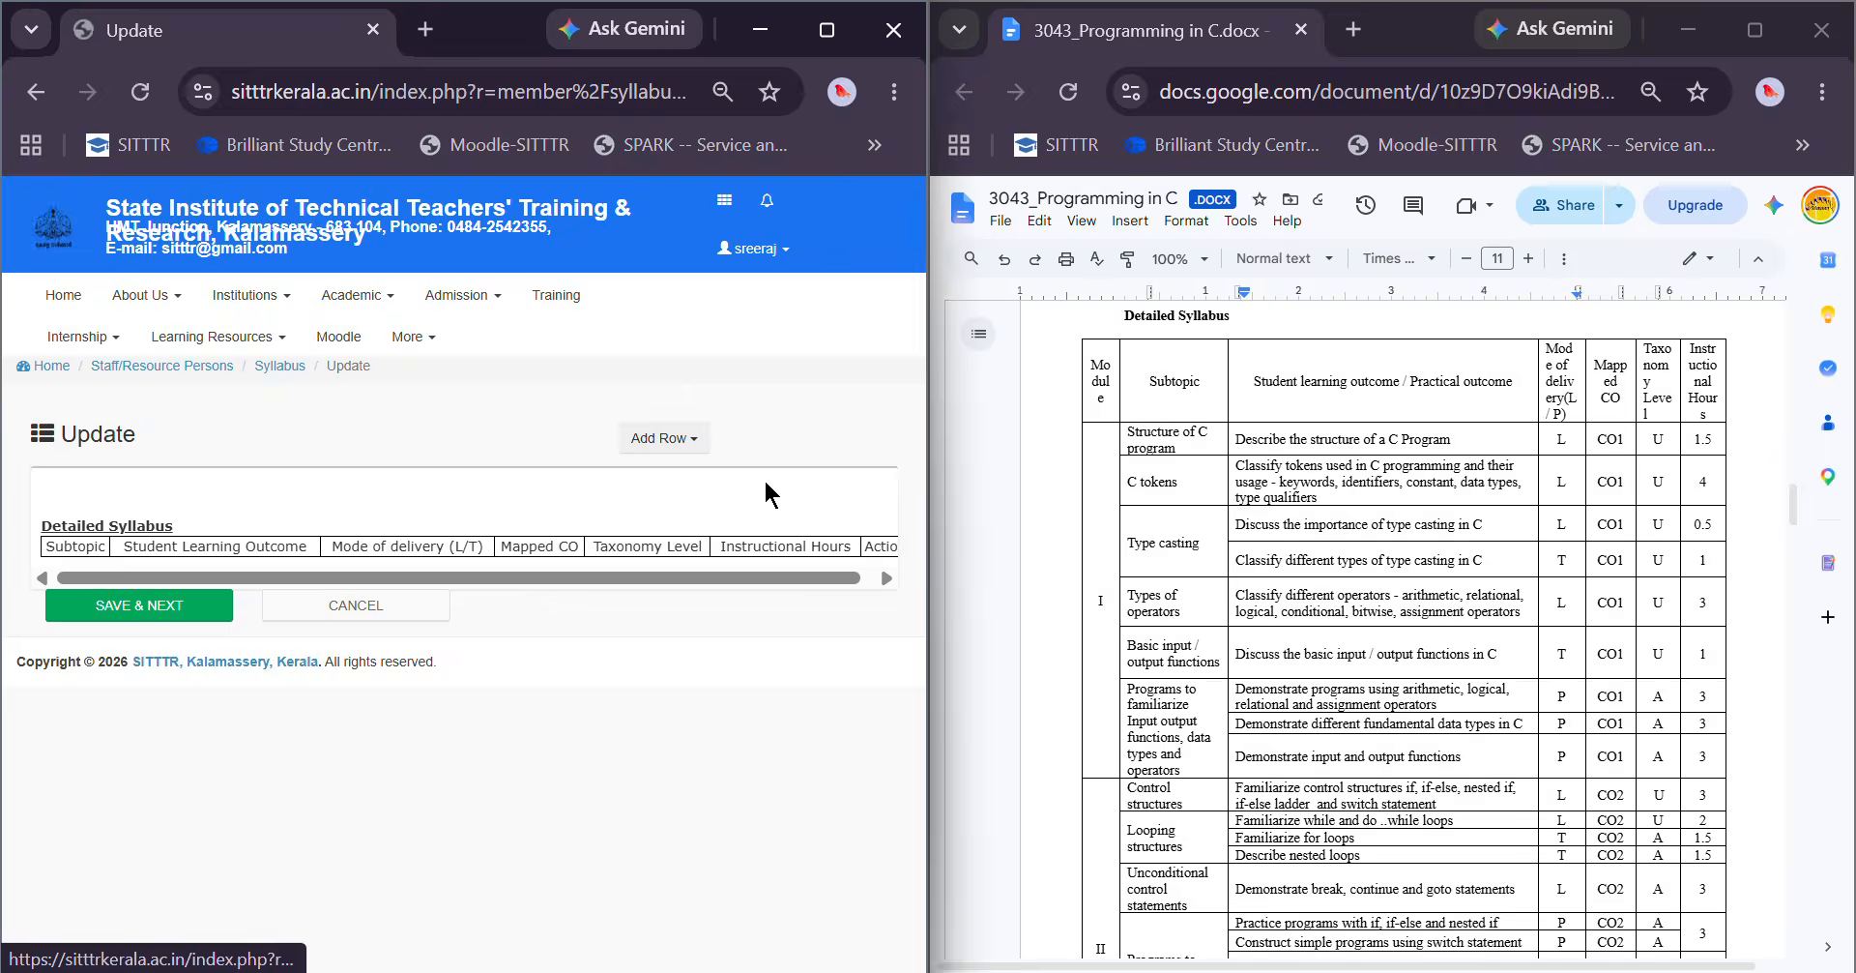
Add a Module row and a first sub-topic row to the Detailed Syllabus table
left_click(655, 439)
left_click(713, 478)
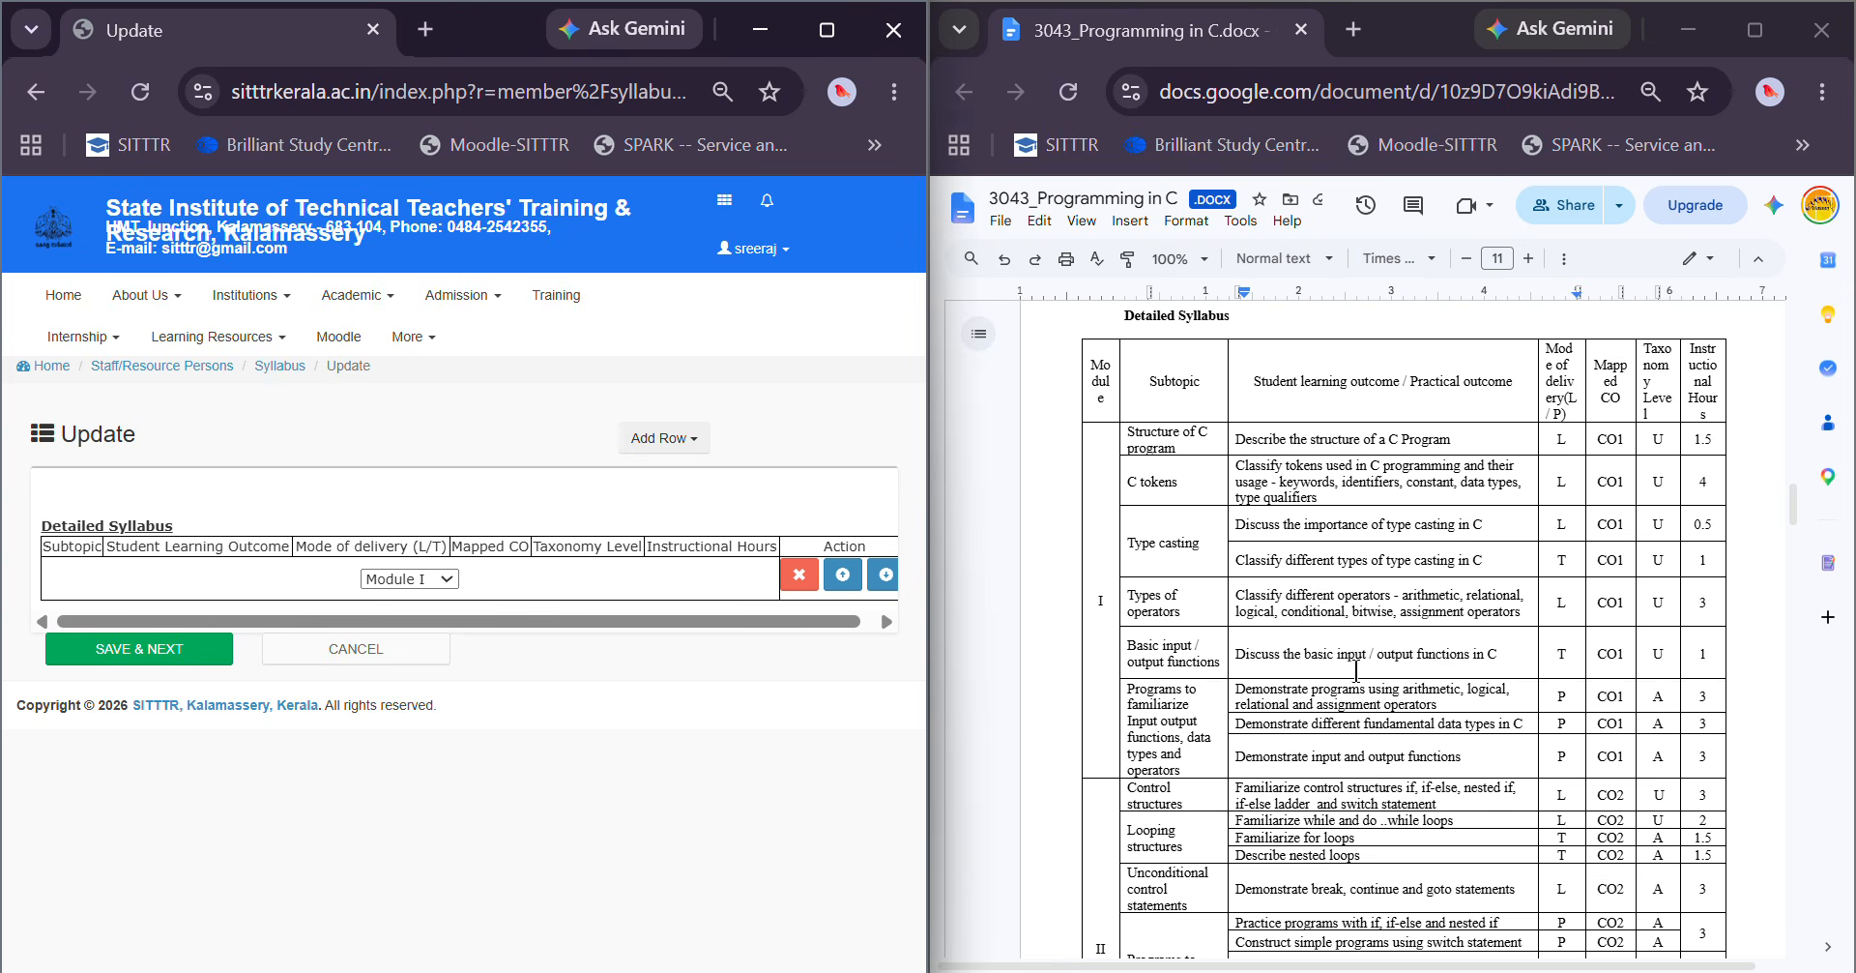
left_click(679, 440)
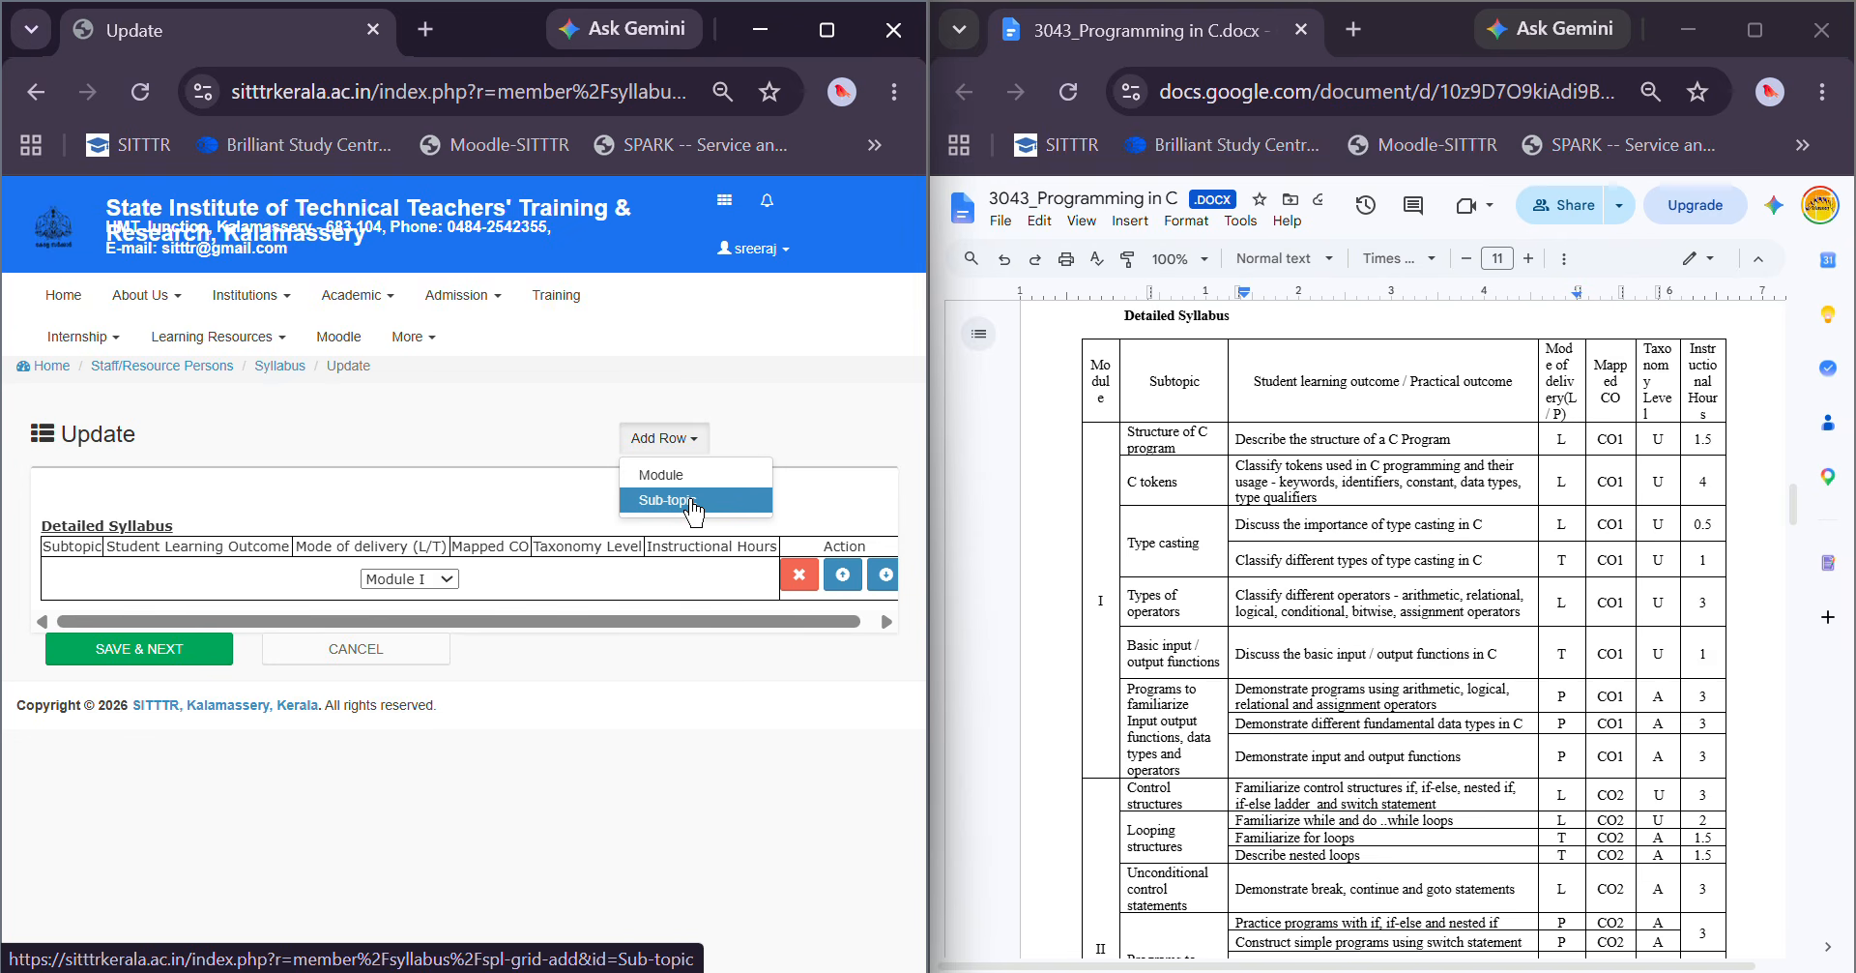
left_click(692, 500)
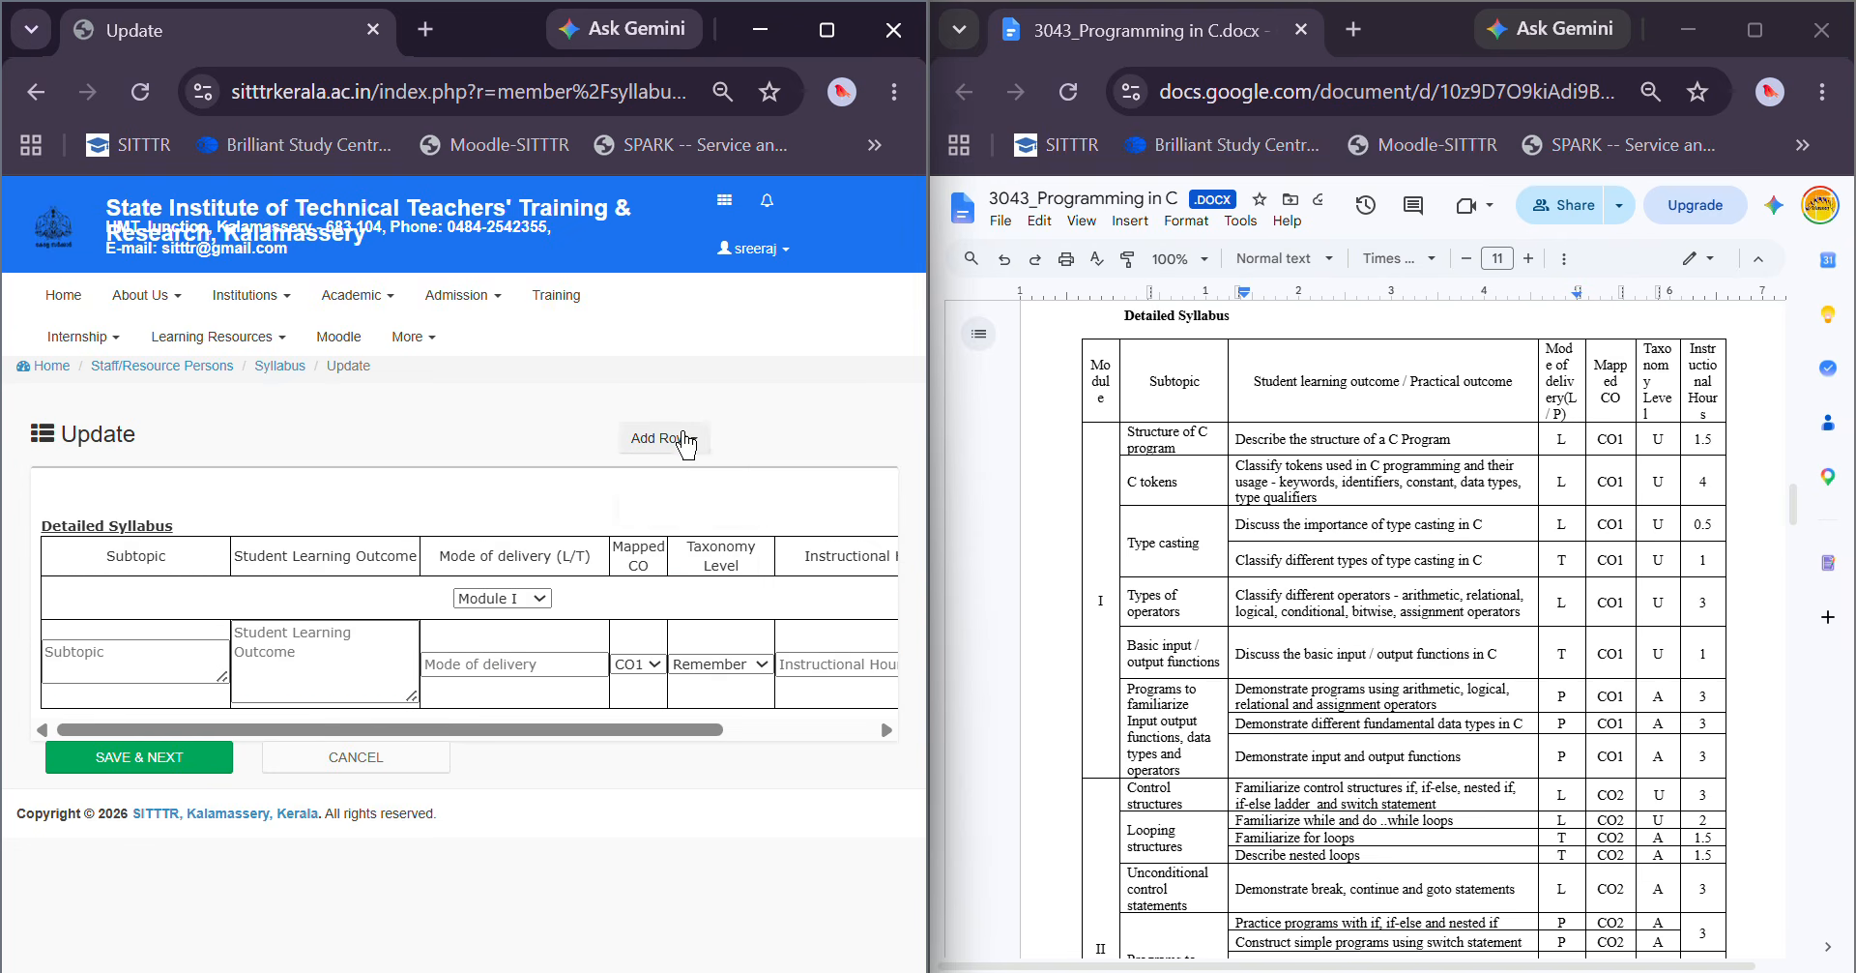
Add eight more blank sub-topic rows under Module I
left_click(682, 440)
left_click(695, 499)
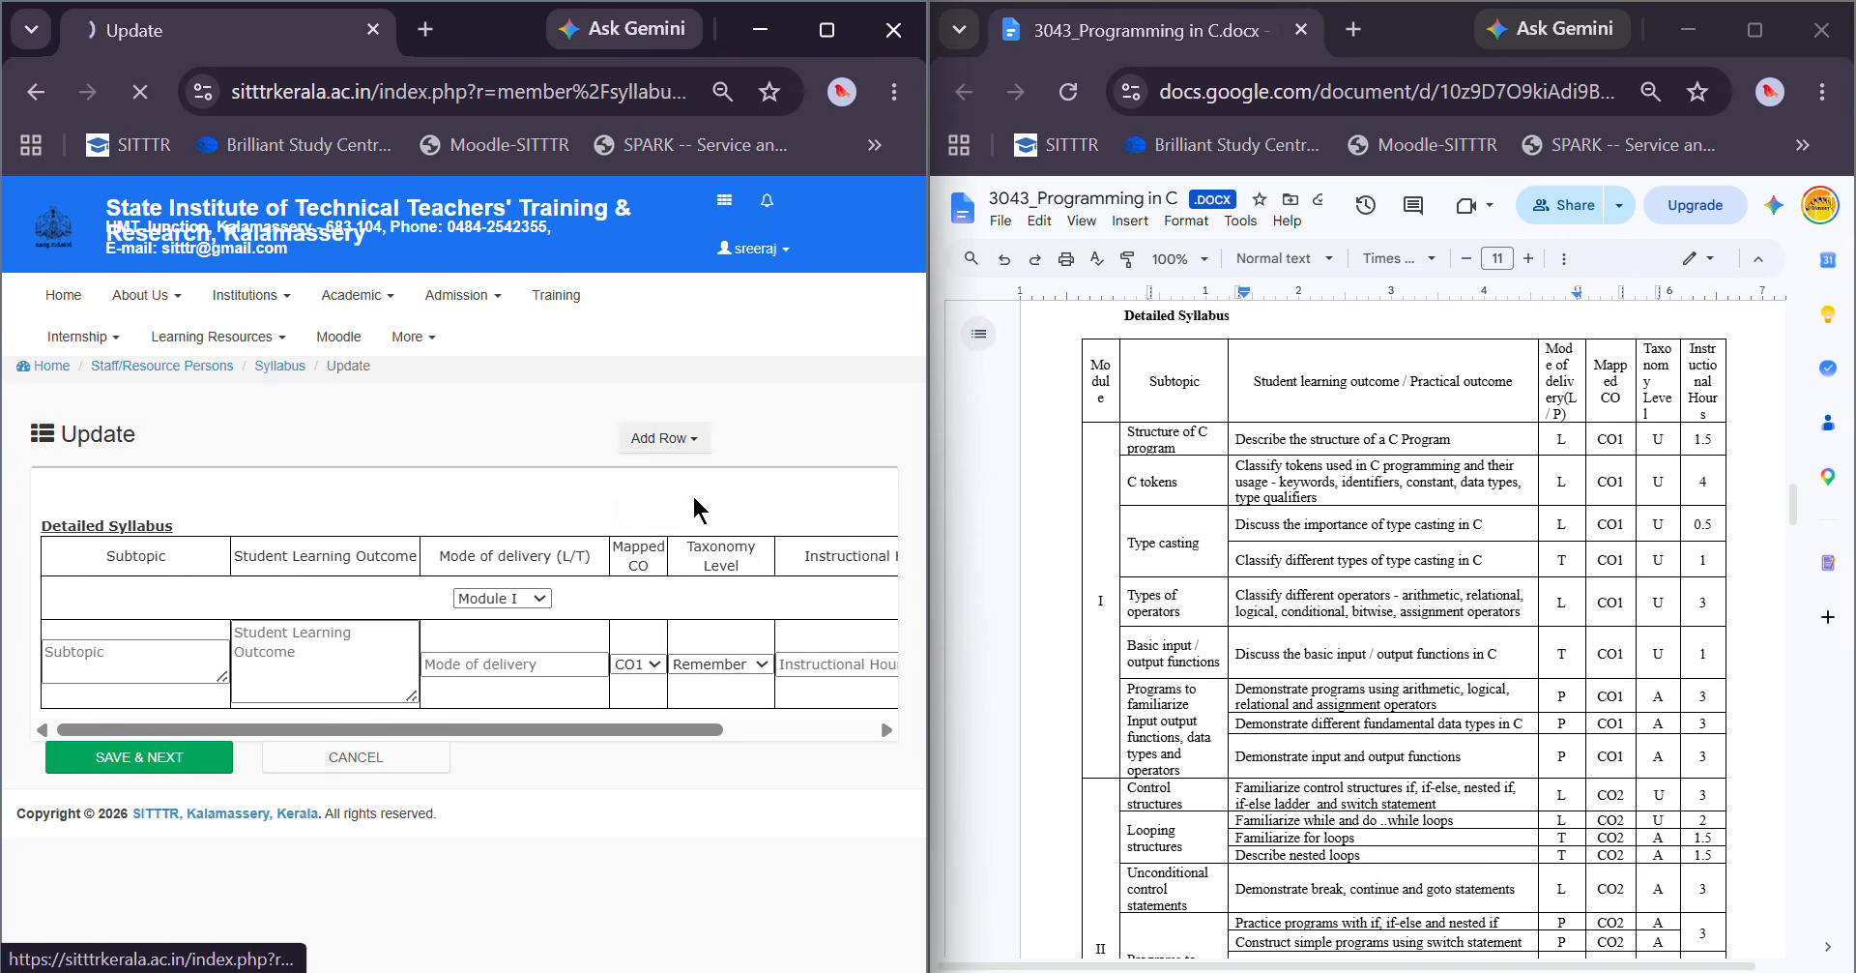
left_click(665, 440)
left_click(695, 500)
left_click(661, 440)
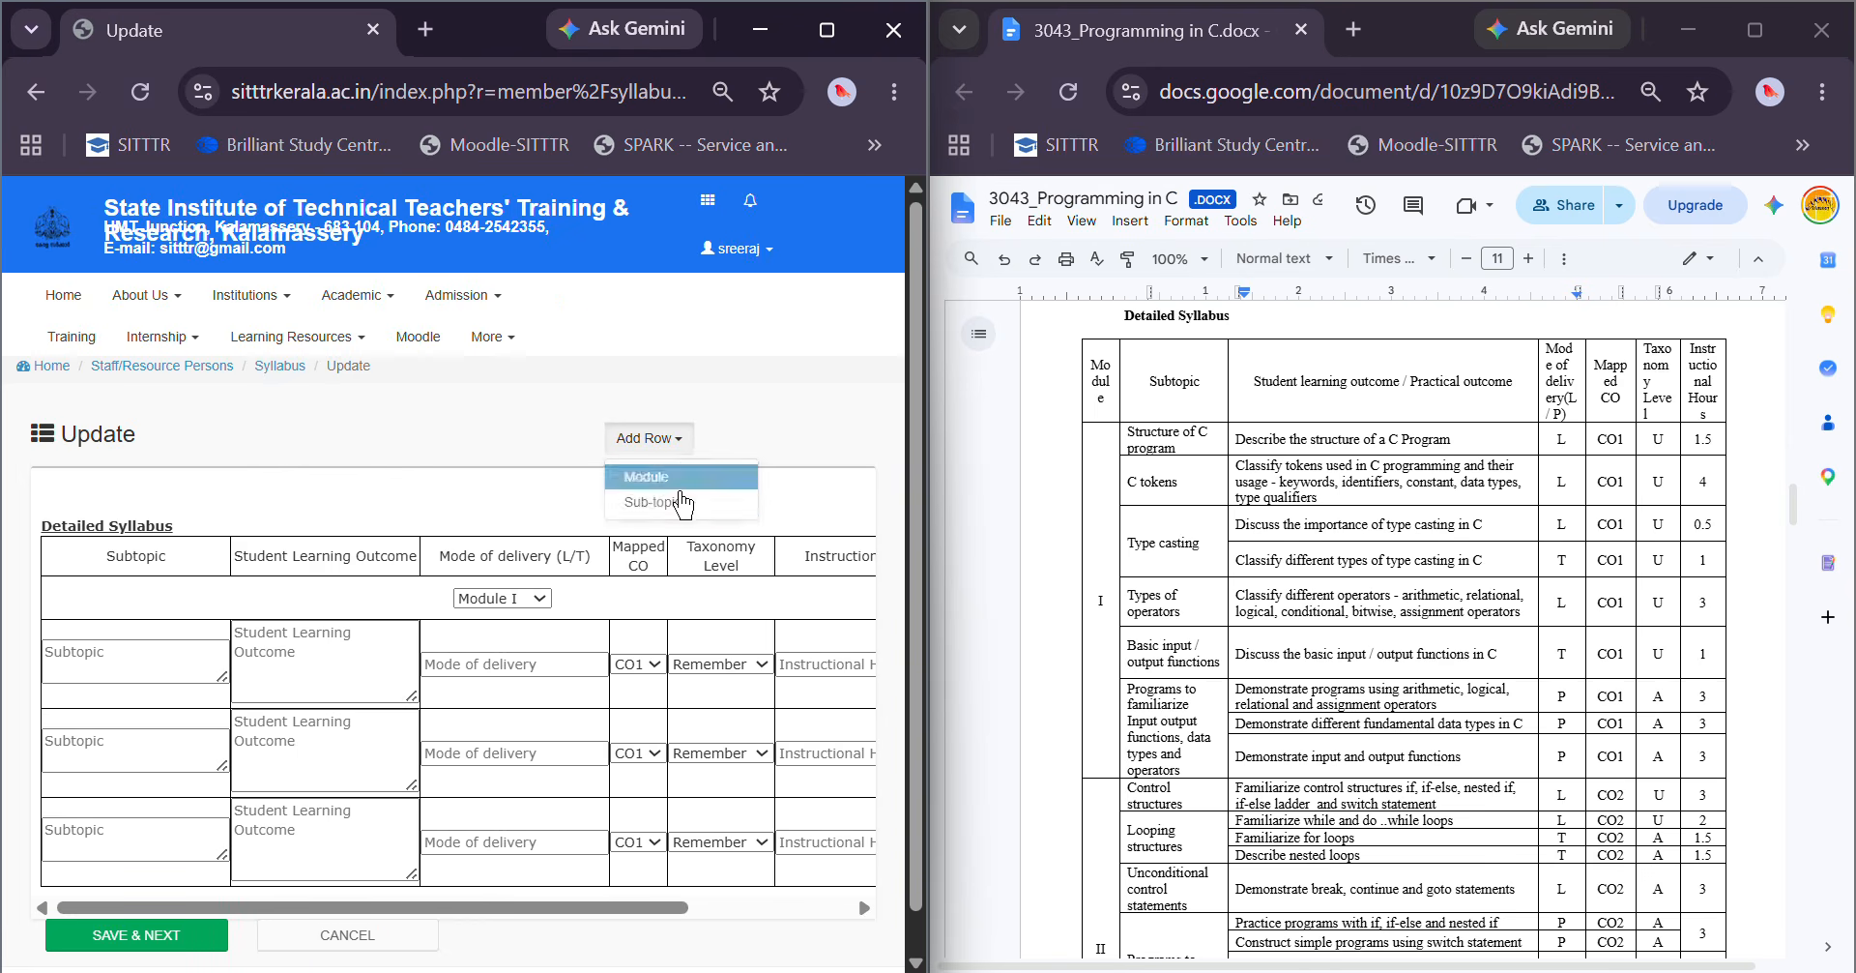
left_click(682, 495)
left_click(663, 442)
left_click(681, 500)
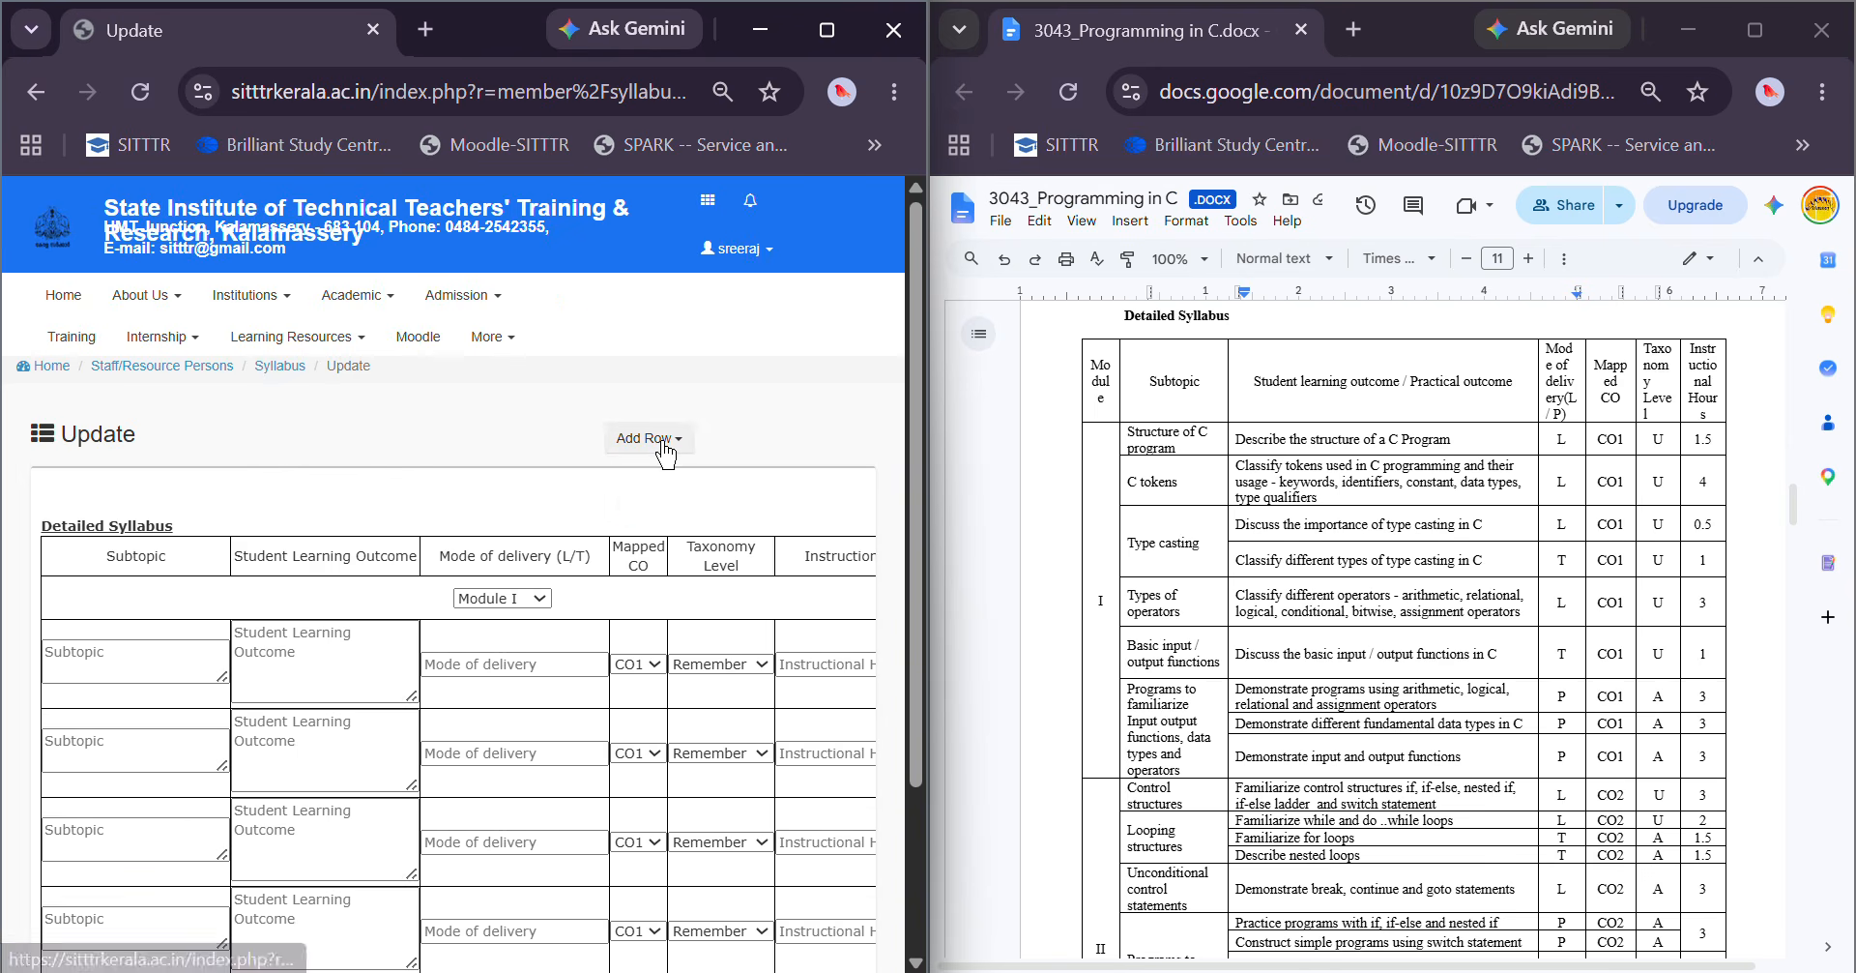
left_click(664, 443)
left_click(684, 502)
left_click(665, 439)
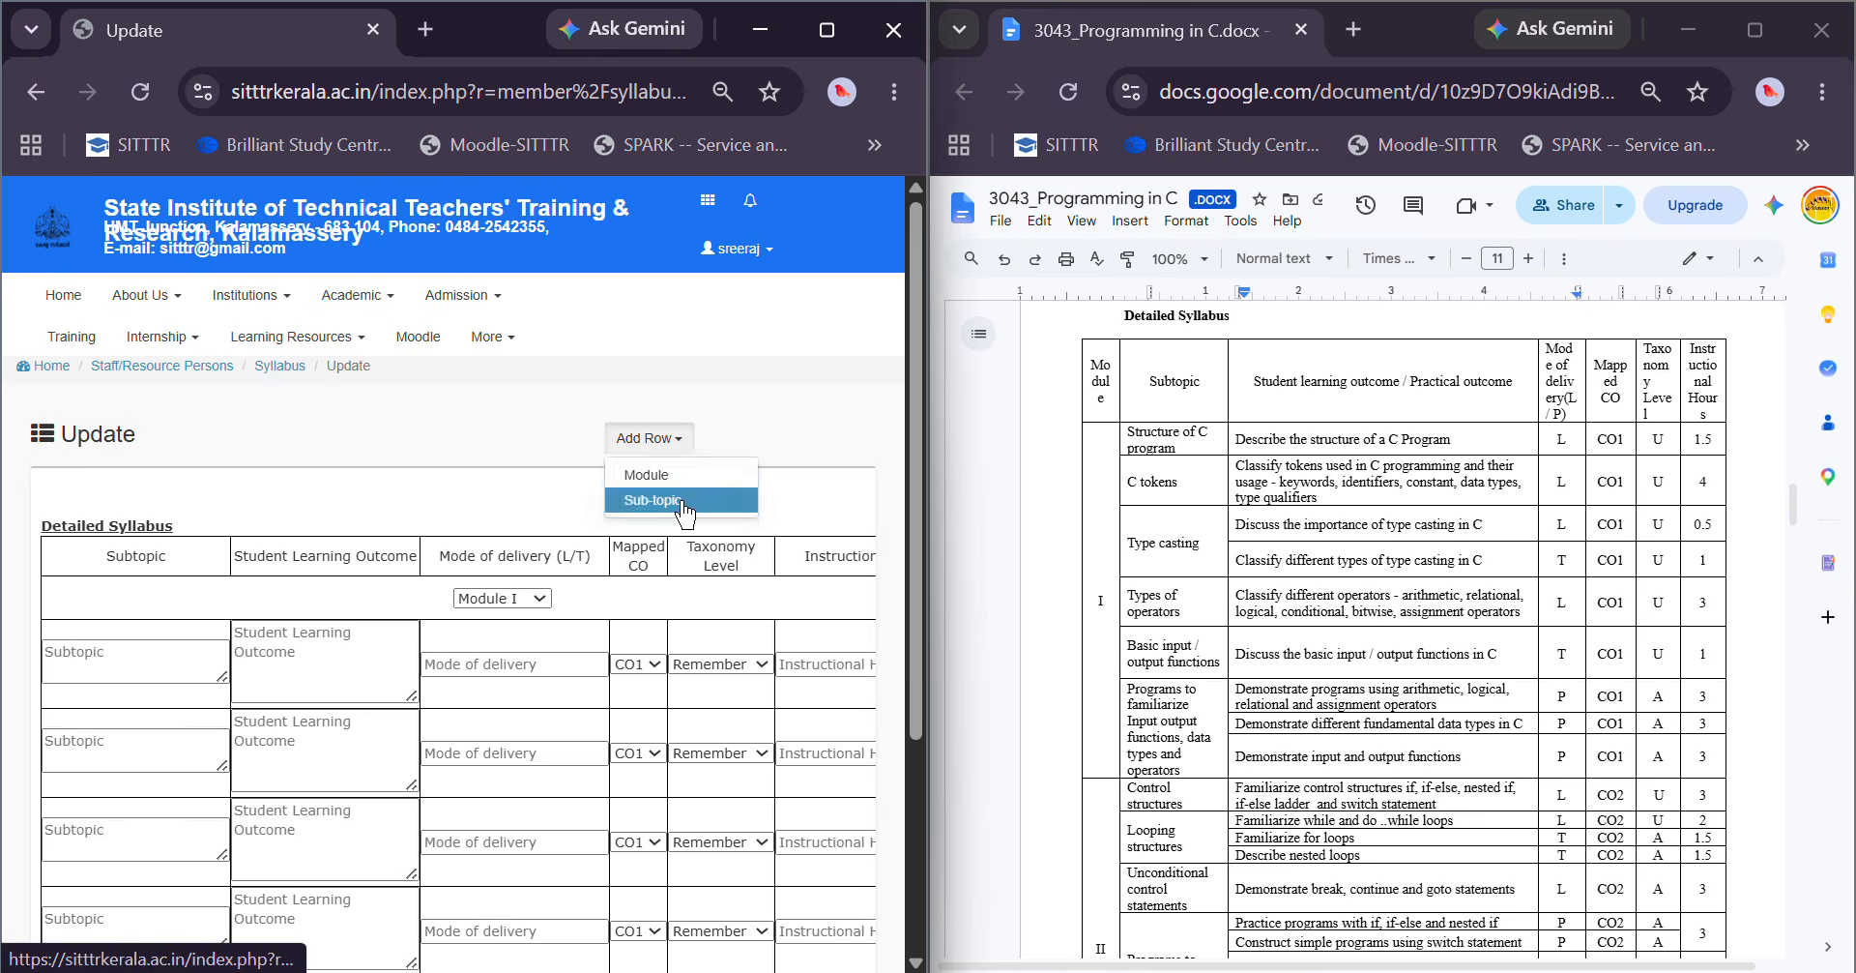
left_click(677, 500)
left_click(668, 440)
left_click(680, 503)
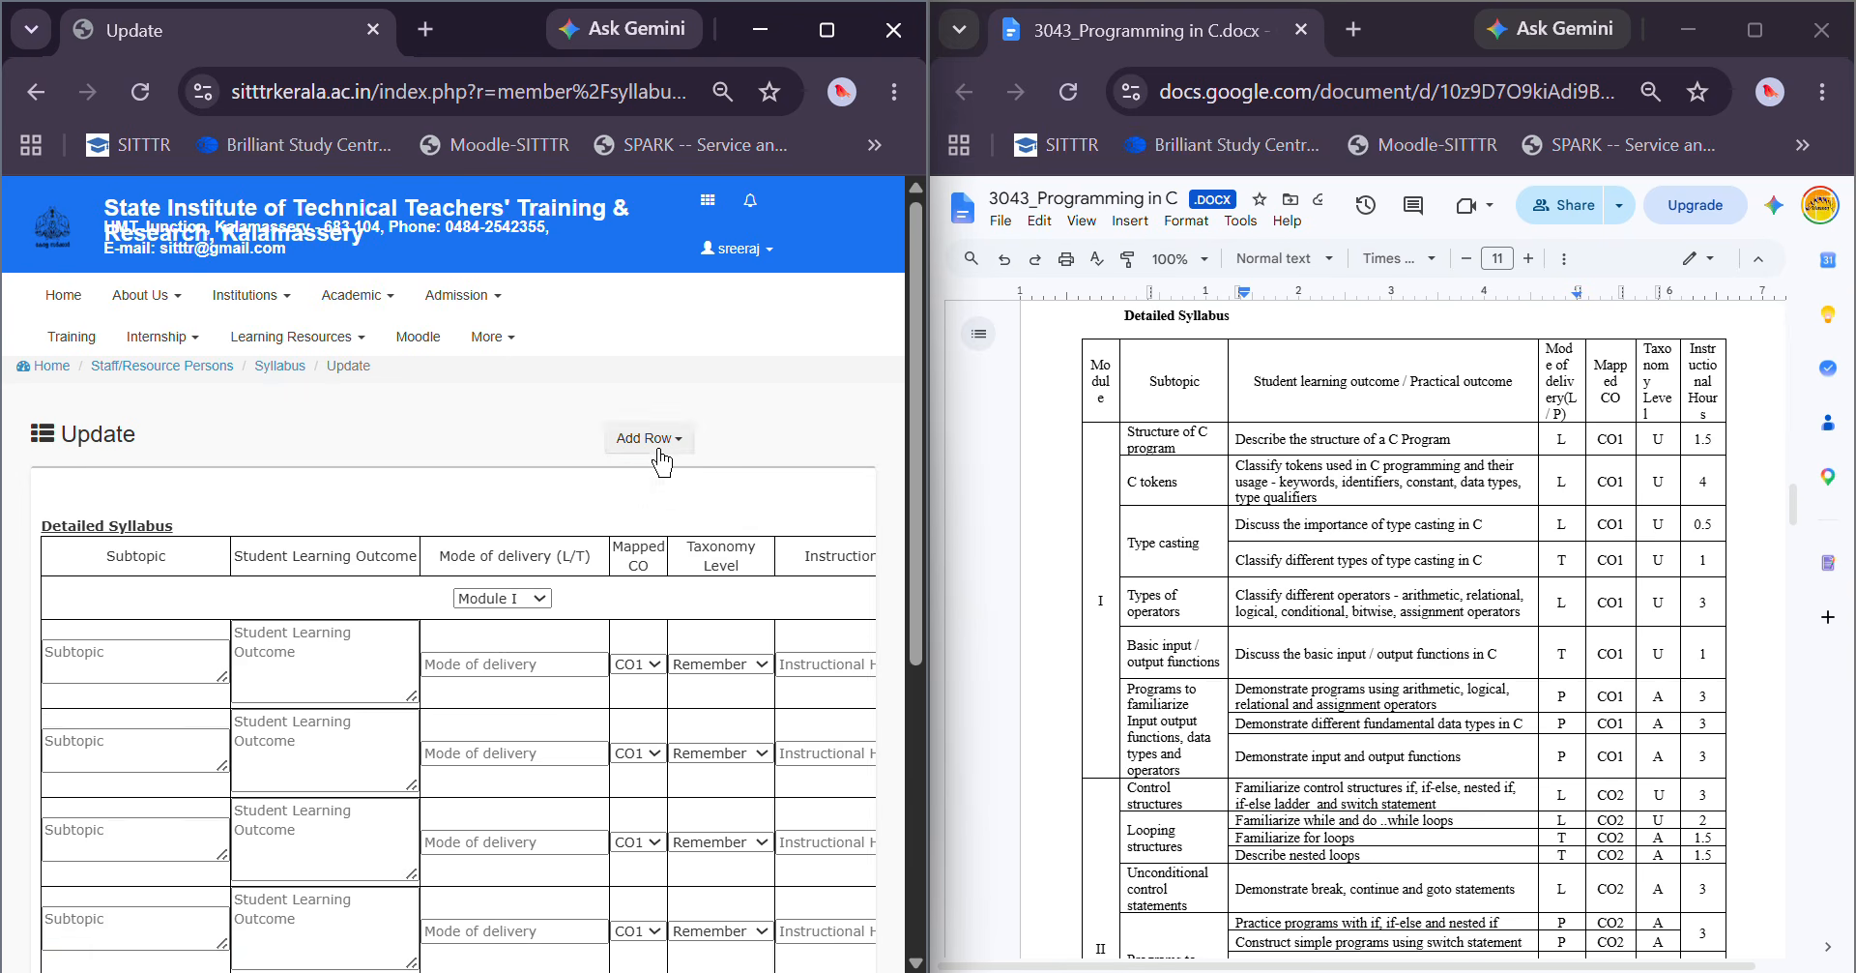
left_click(663, 441)
left_click(683, 501)
scroll(683, 464, "down", 3)
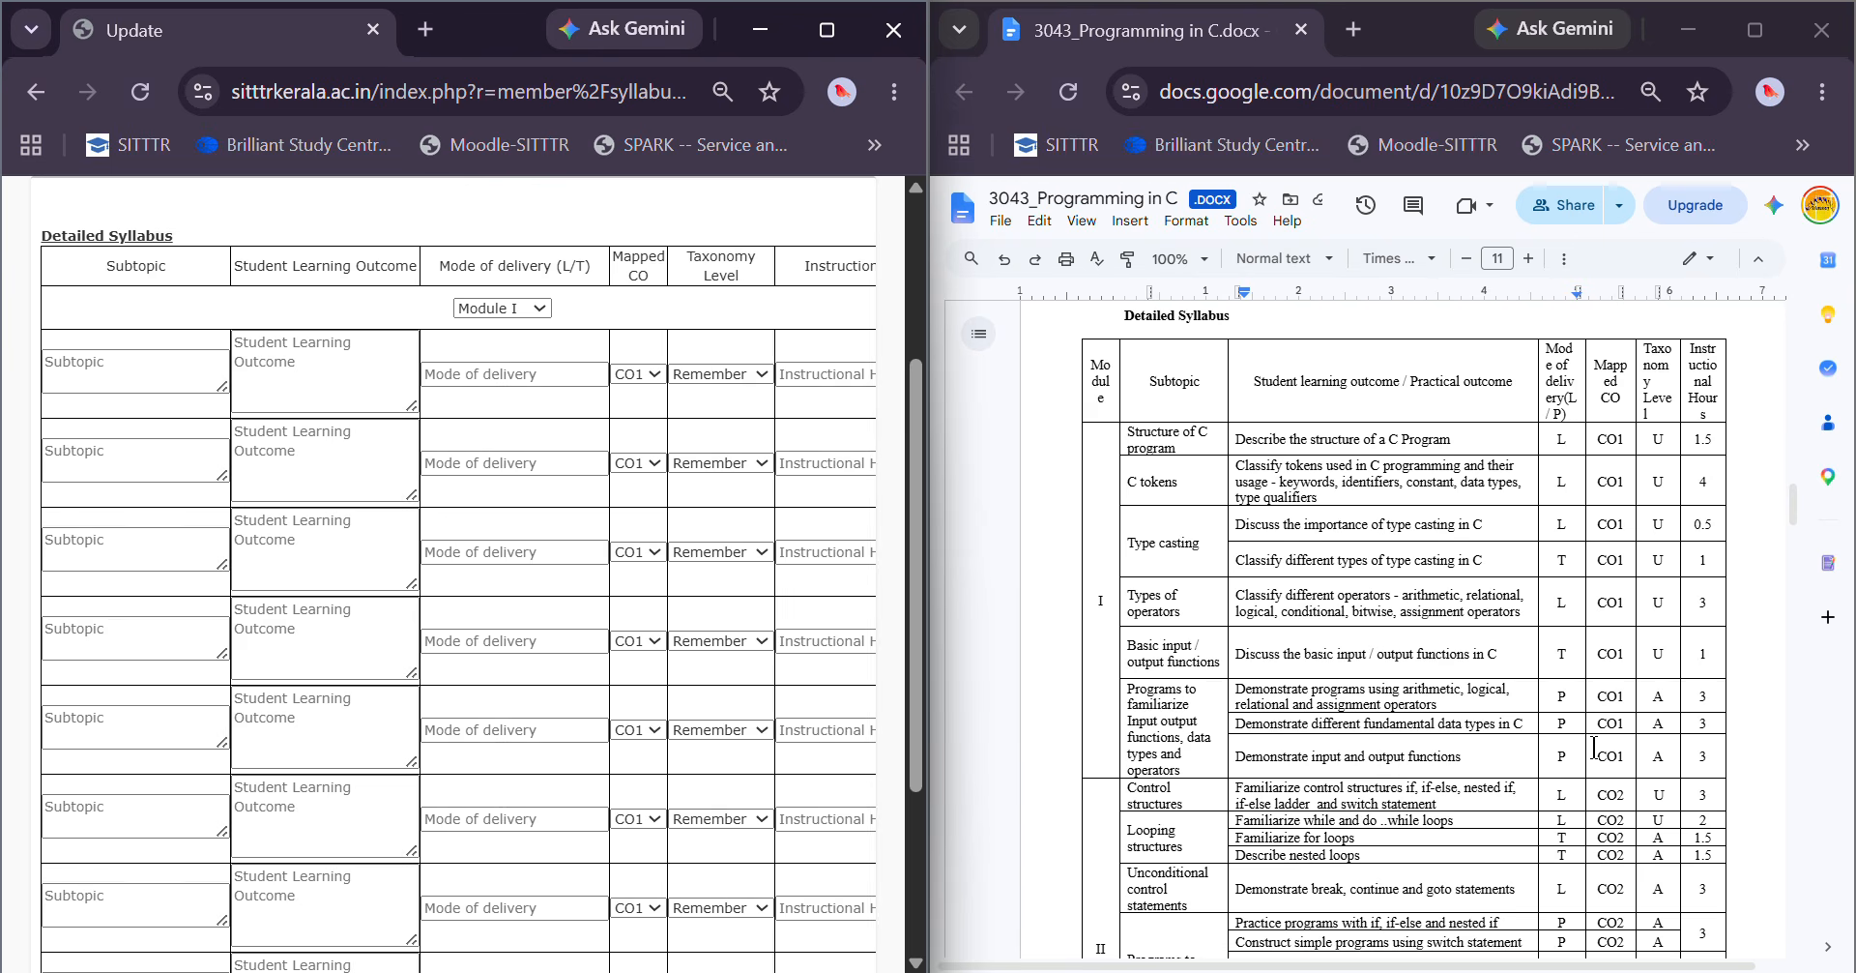
Paste the Structure of C program subtopic and its learning outcome from the doc into the first row
scroll(1413, 741, "down", 3)
scroll(1415, 764, "up", 5)
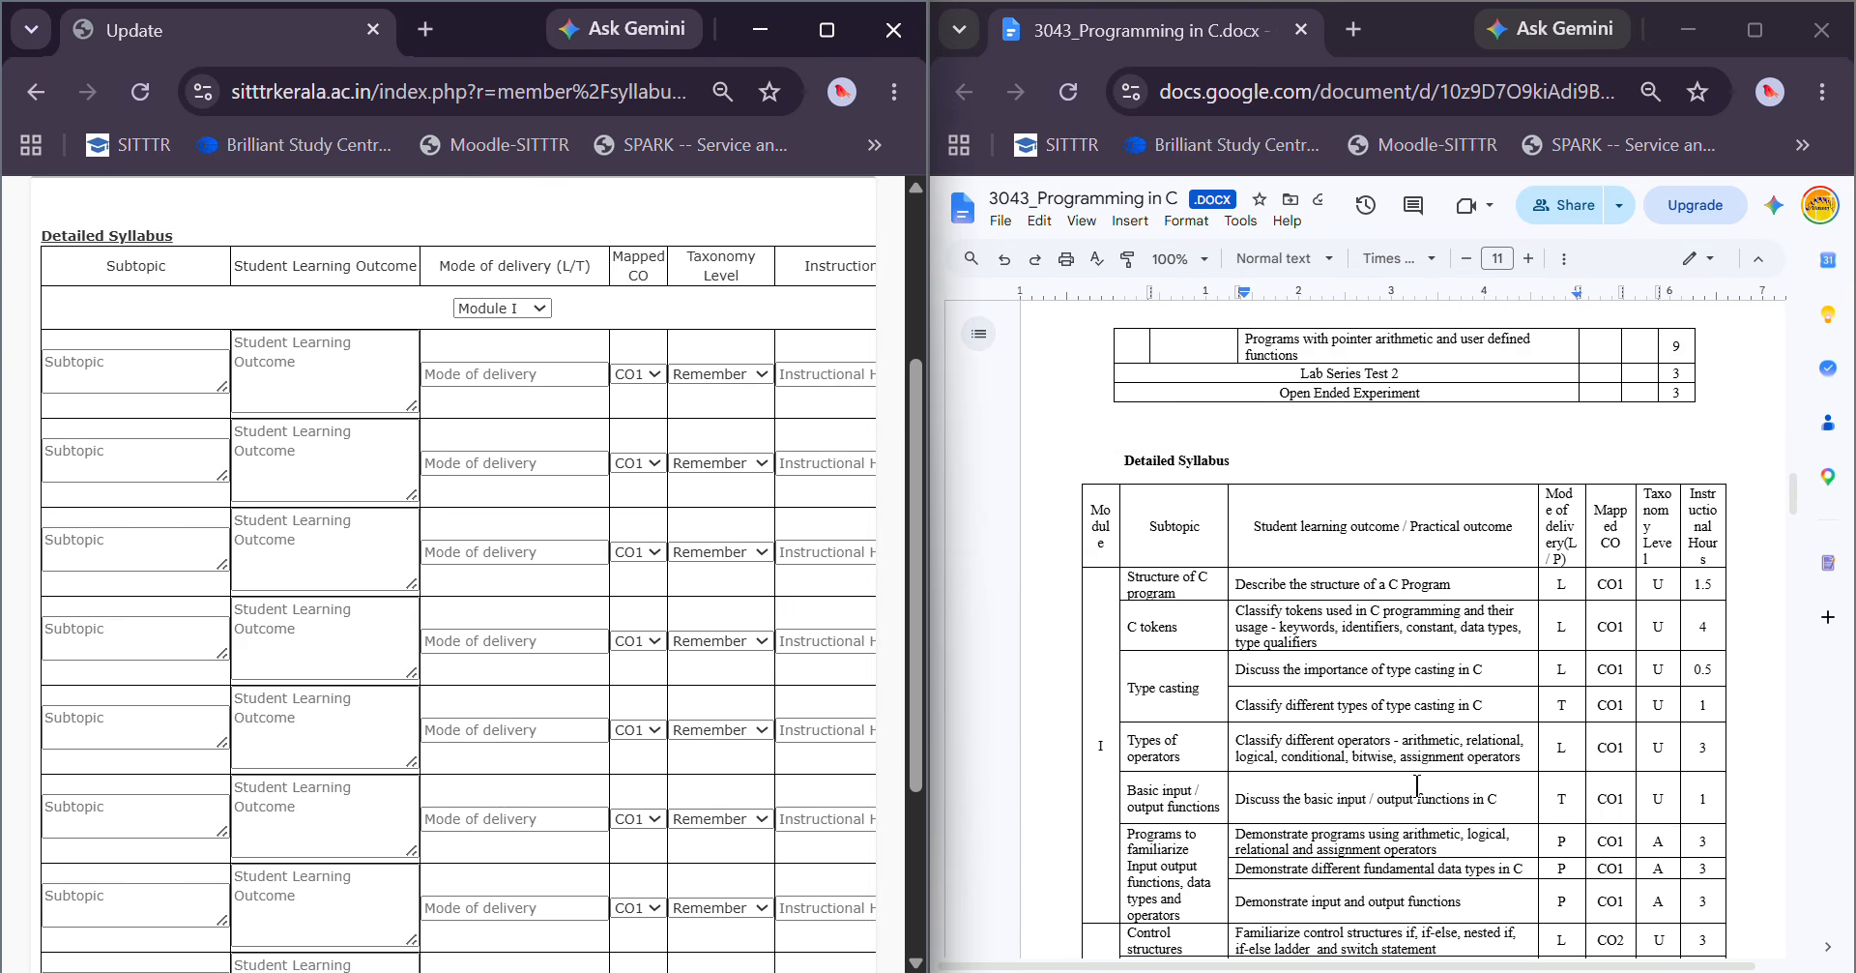
scroll(1417, 785, "down", 1)
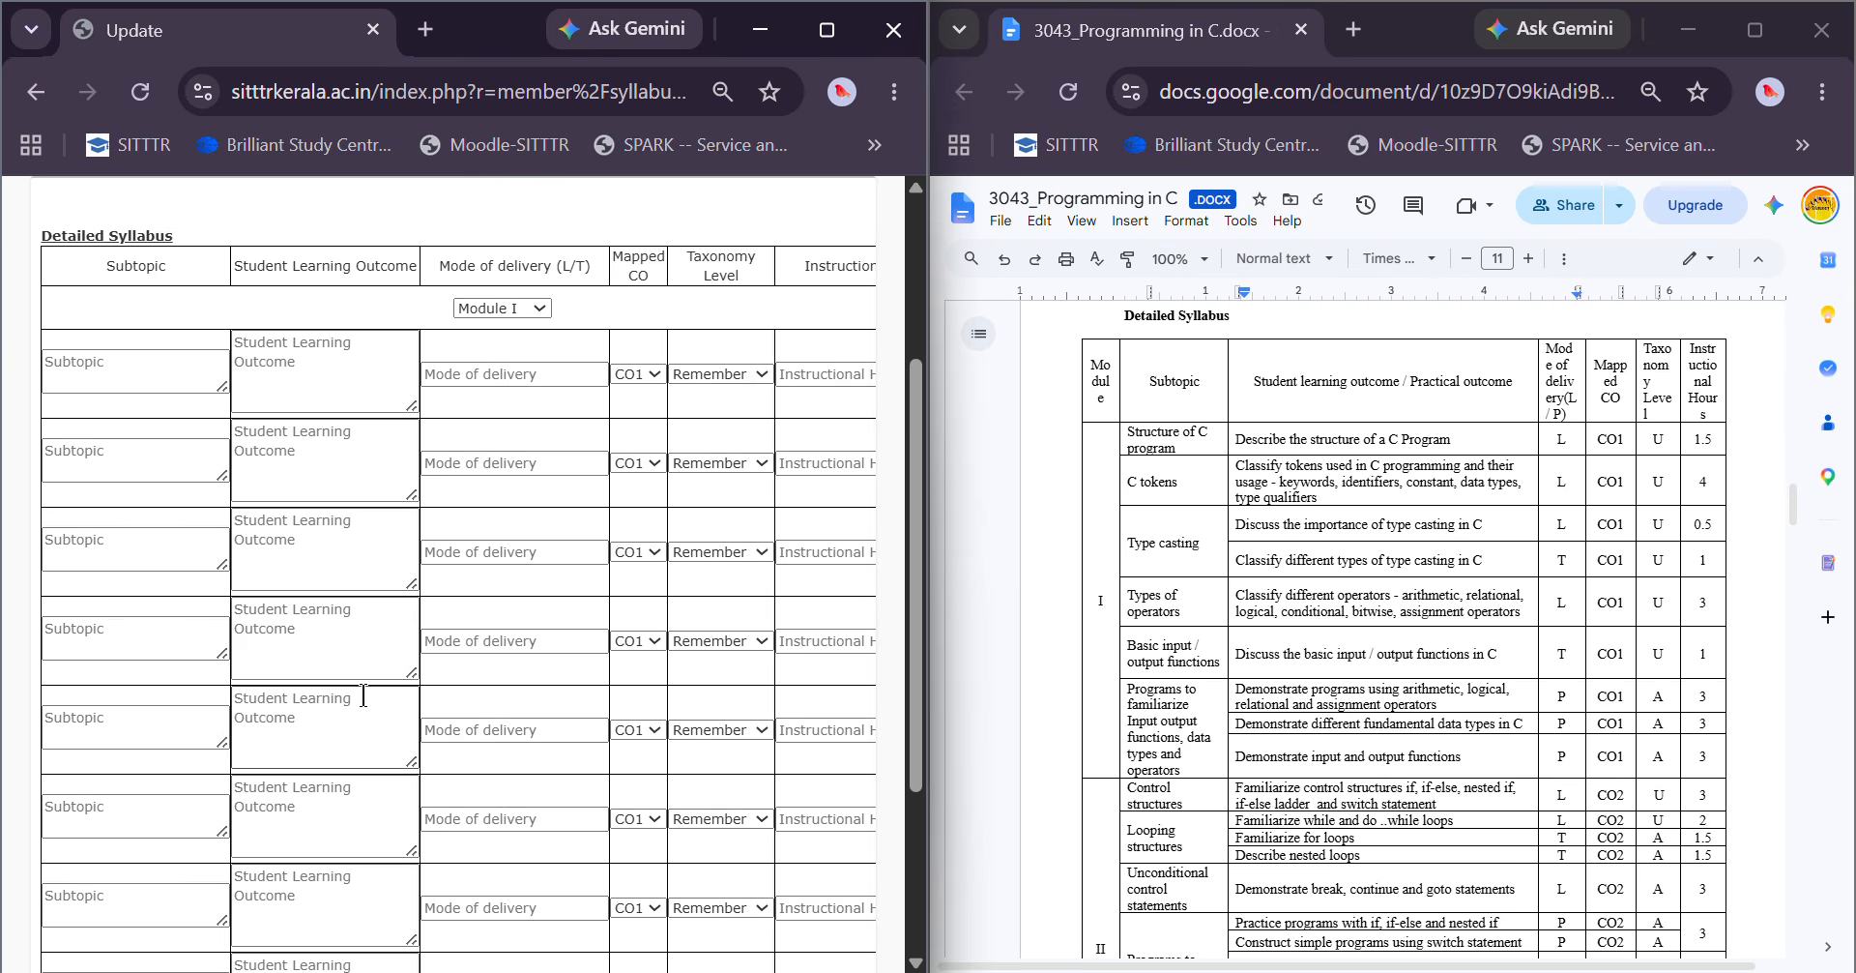
triple_click(1166, 438)
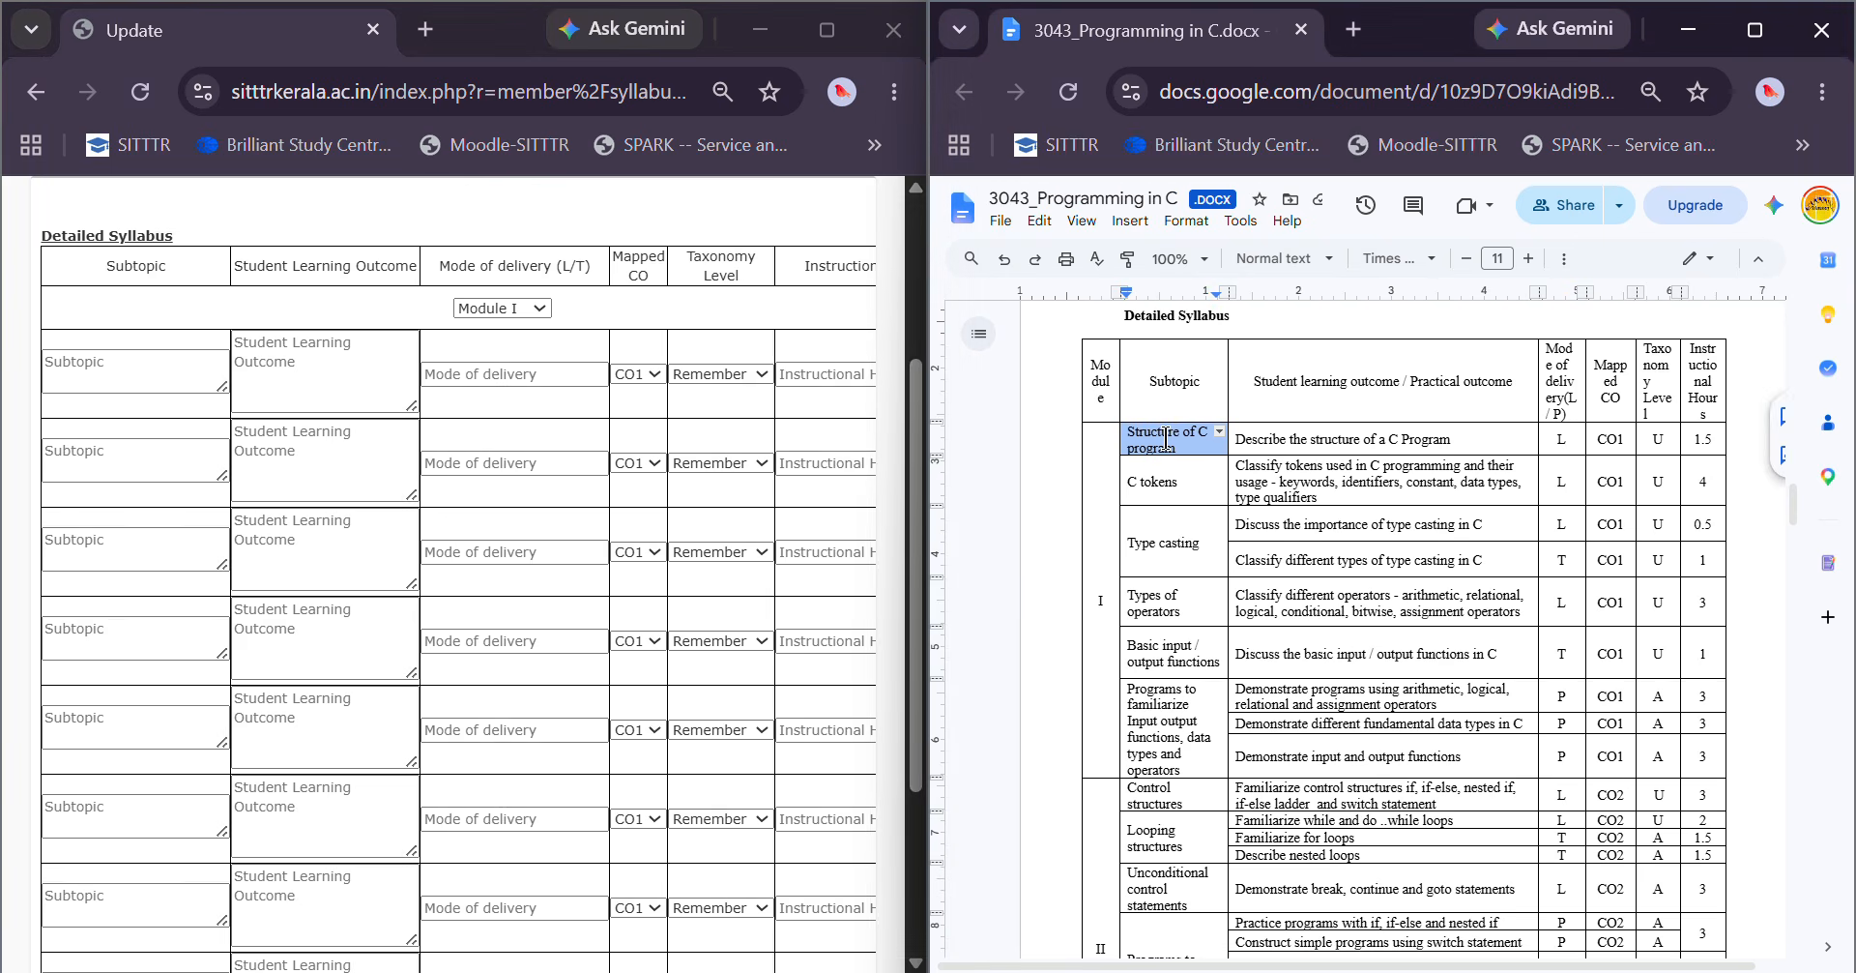
key("ctrl+c")
left_click(175, 367)
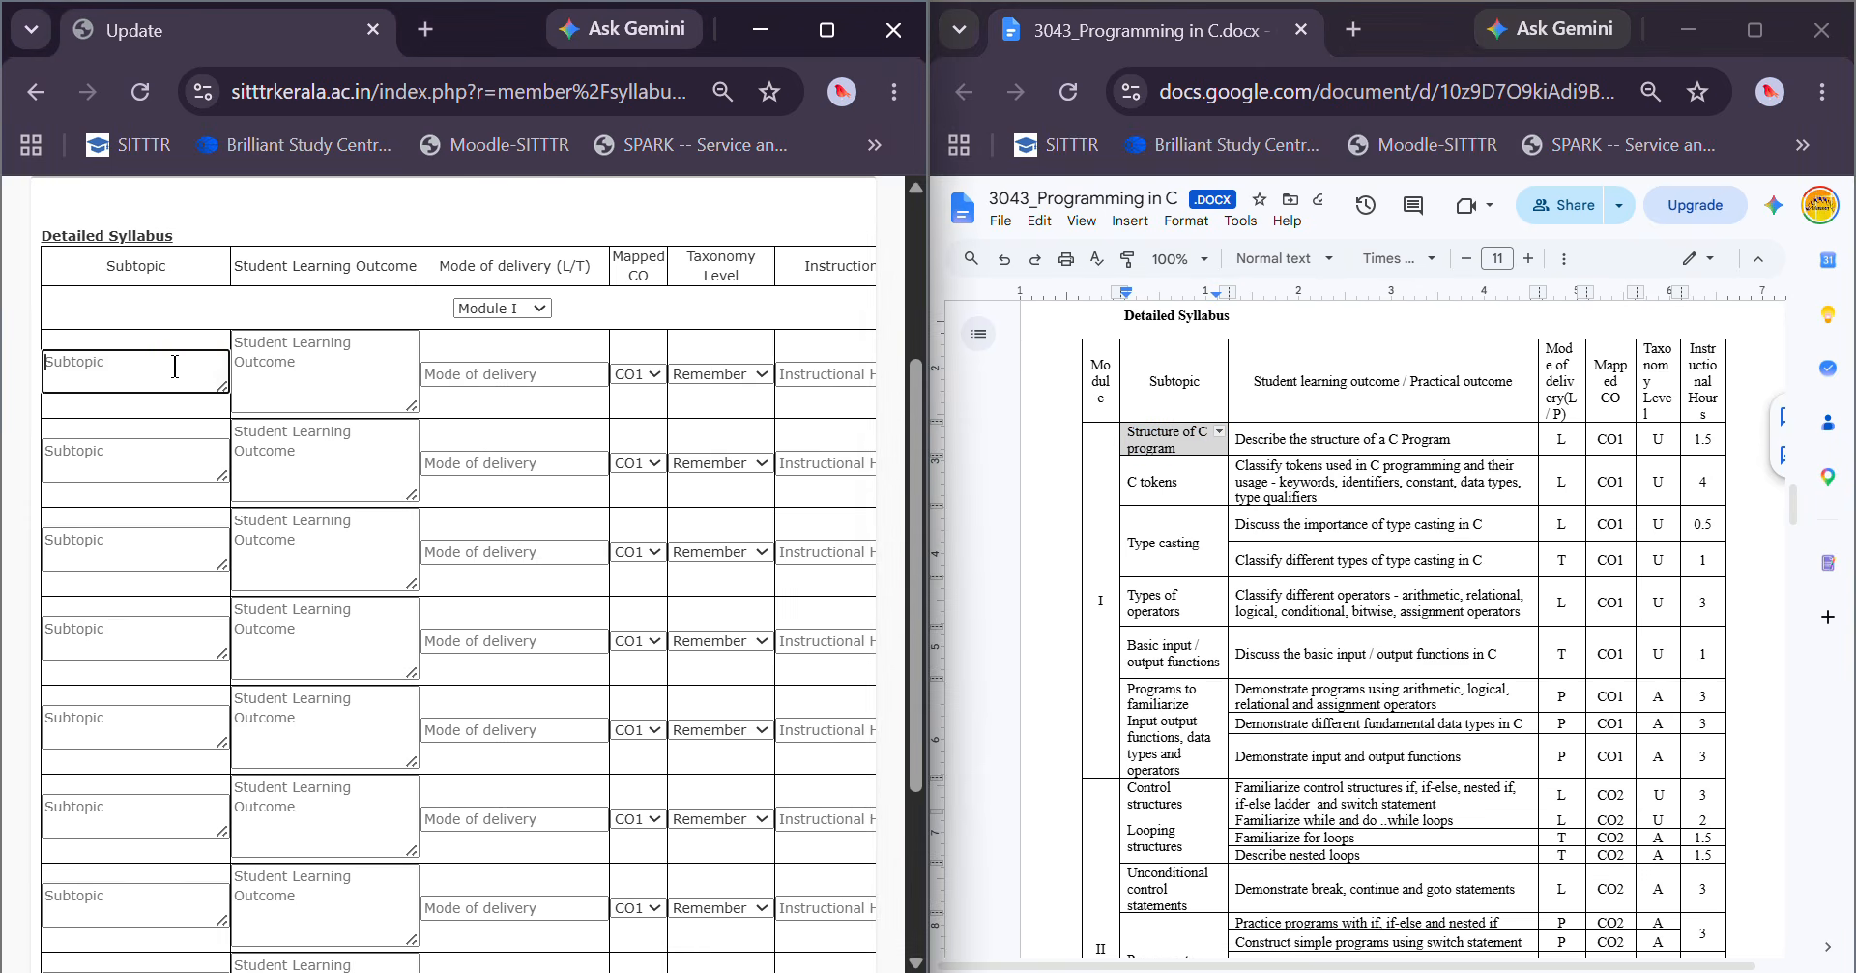
key("ctrl+v")
key("BackSpace")
key("BackSpace")
triple_click(1310, 440)
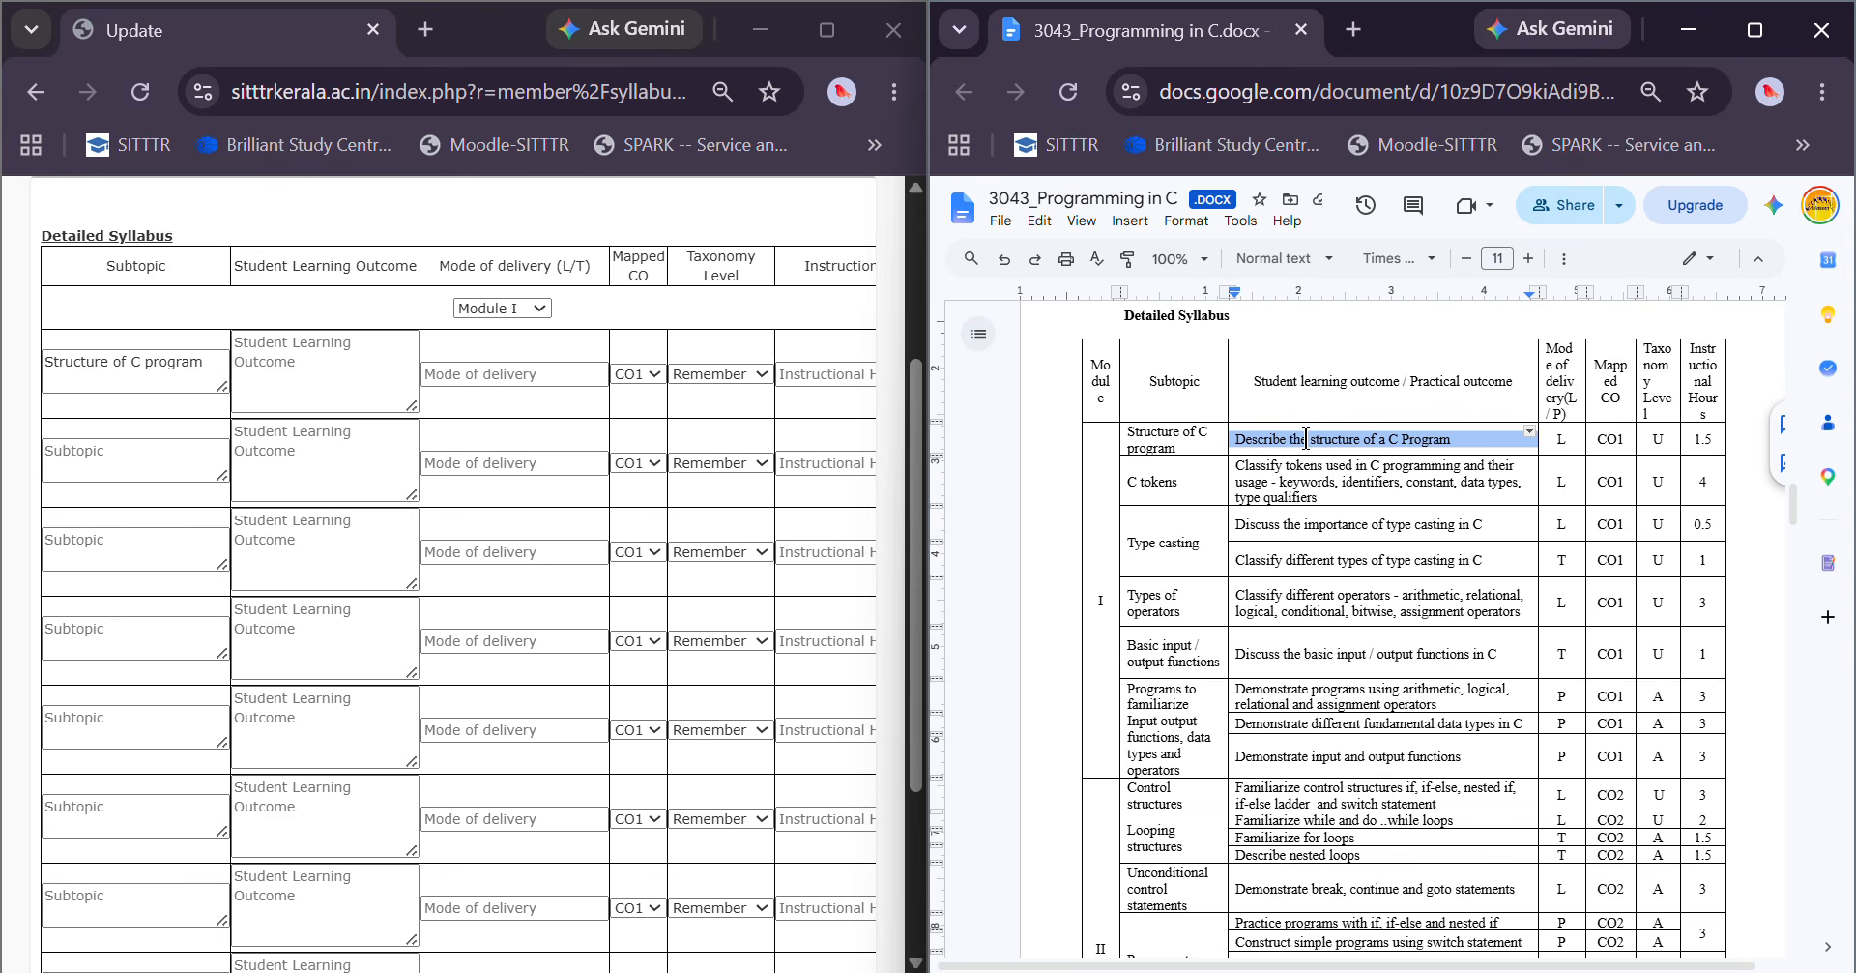
key("ctrl+c")
left_click(353, 367)
key("ctrl+v")
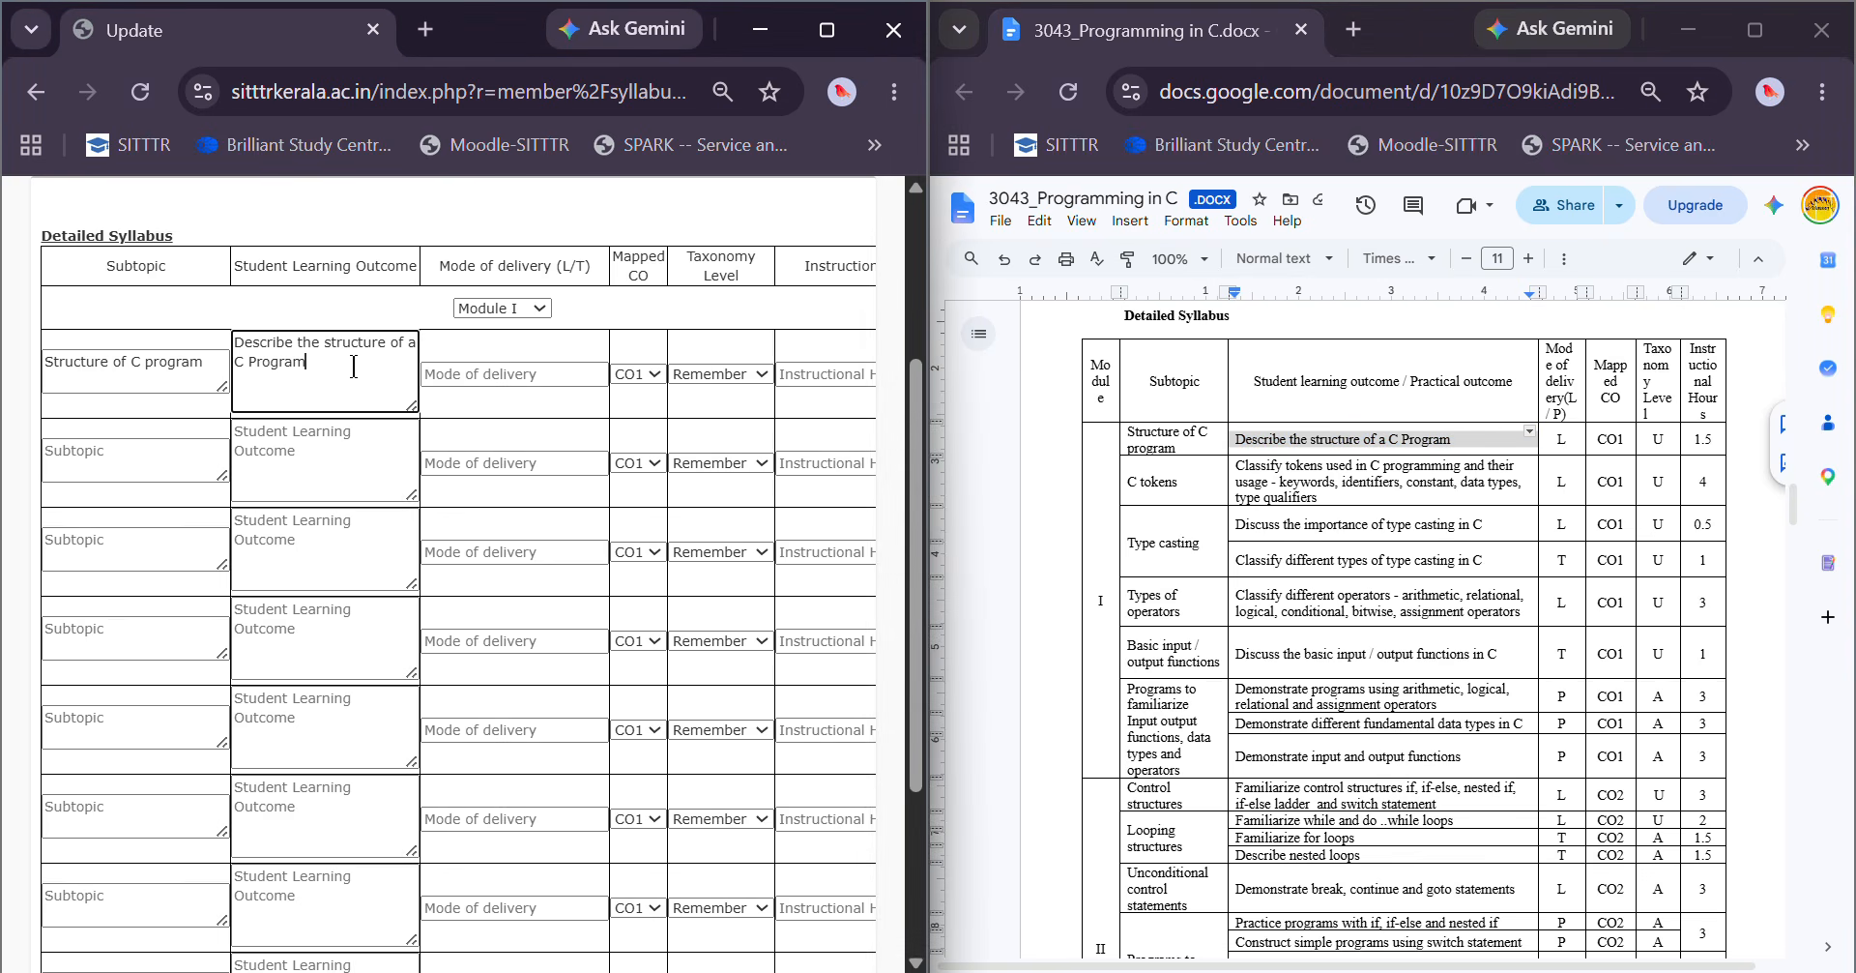
Set the Structure of C program row to L, Understand, and 1.5 instructional hours
left_click(503, 374)
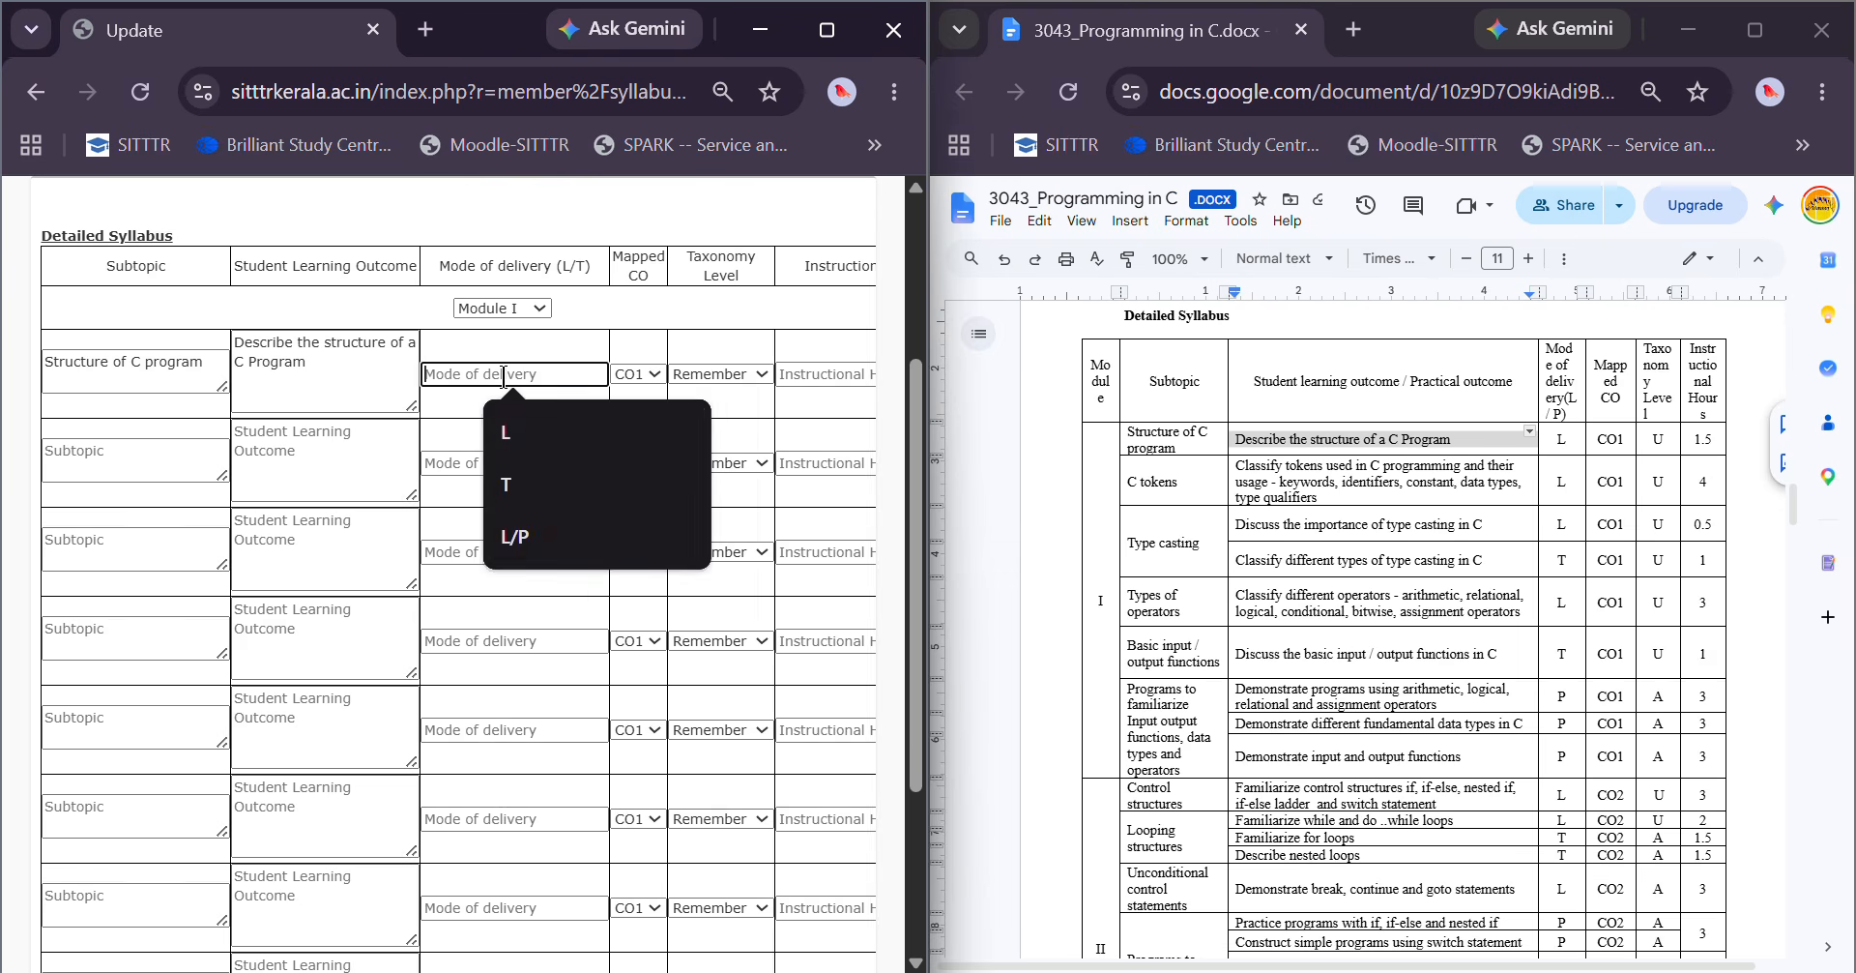
left_click(522, 425)
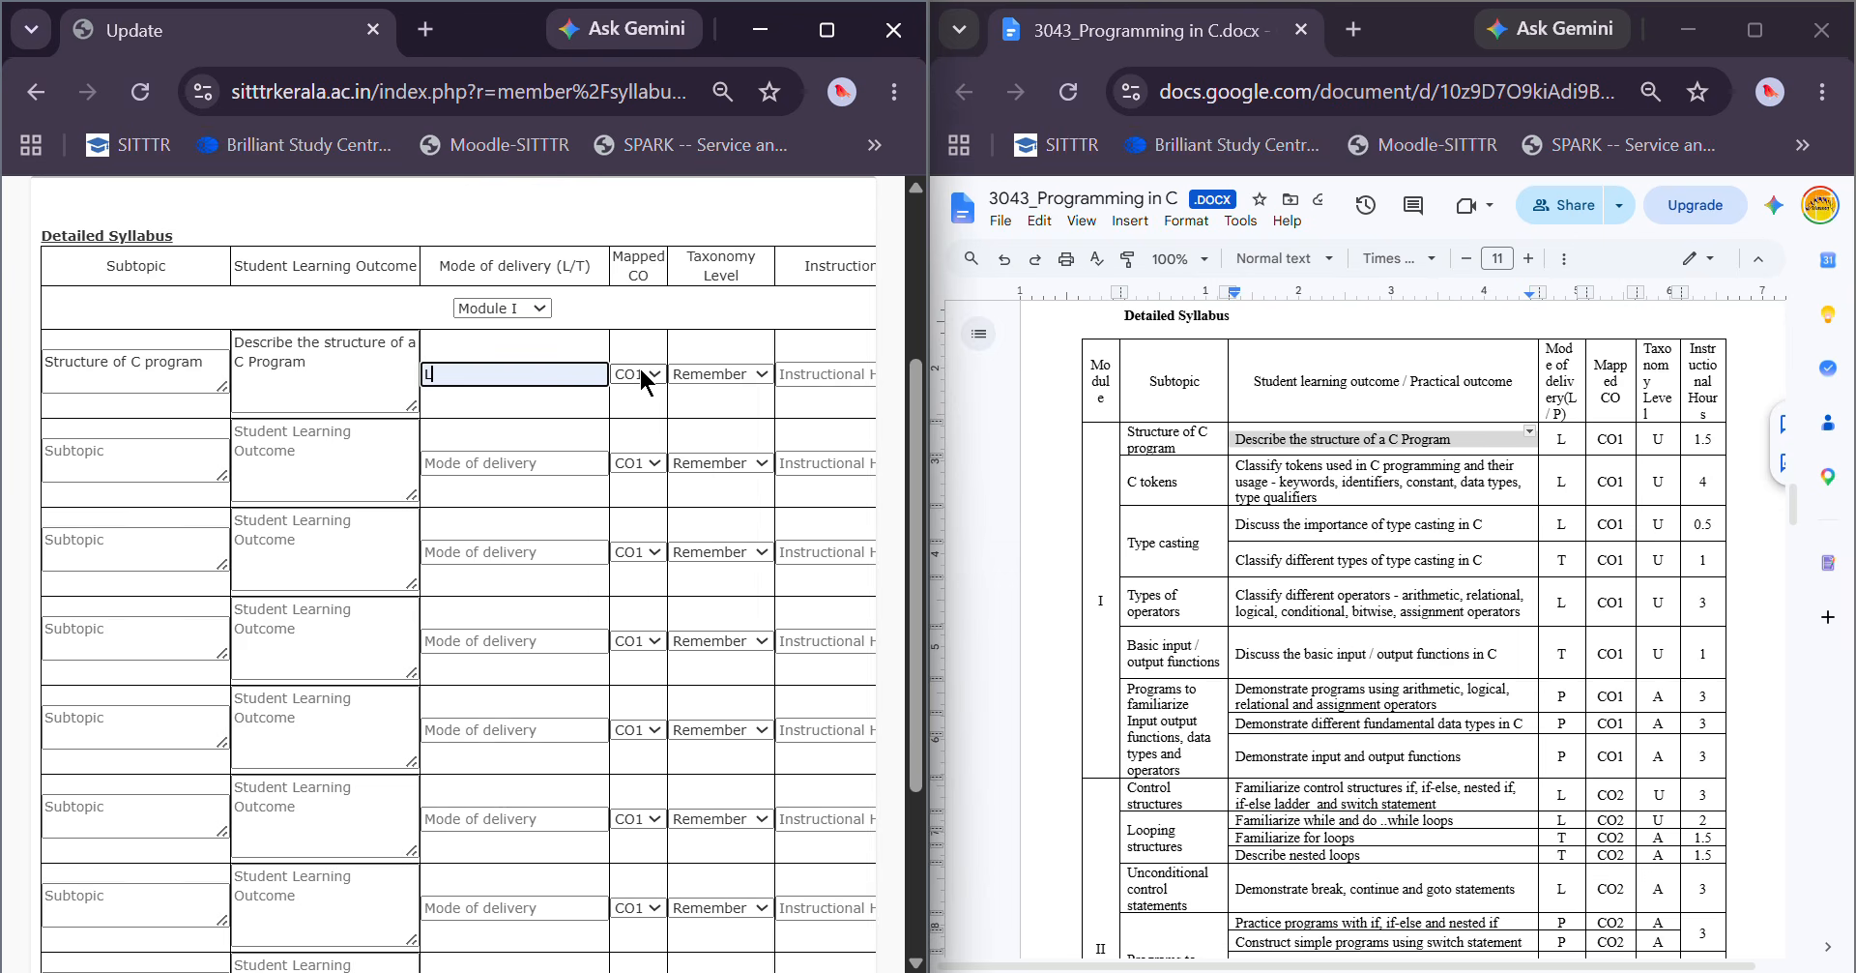
left_click(740, 374)
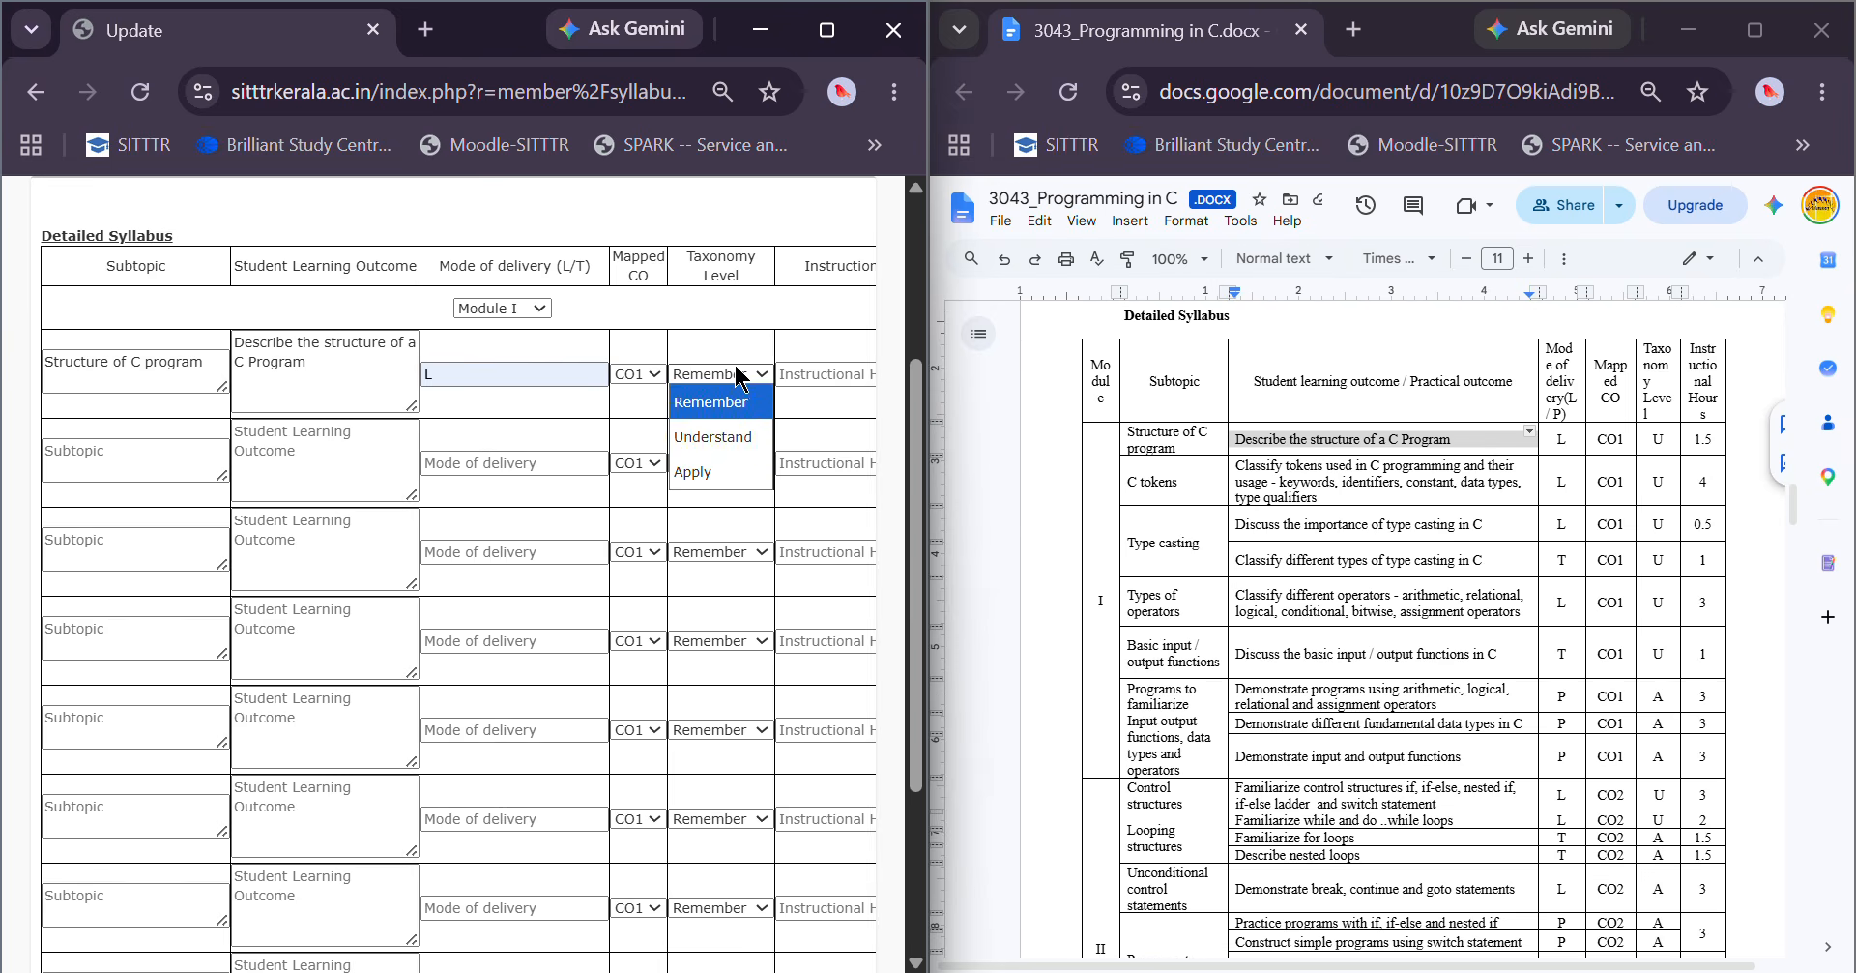
left_click(750, 440)
left_click(815, 372)
type("1")
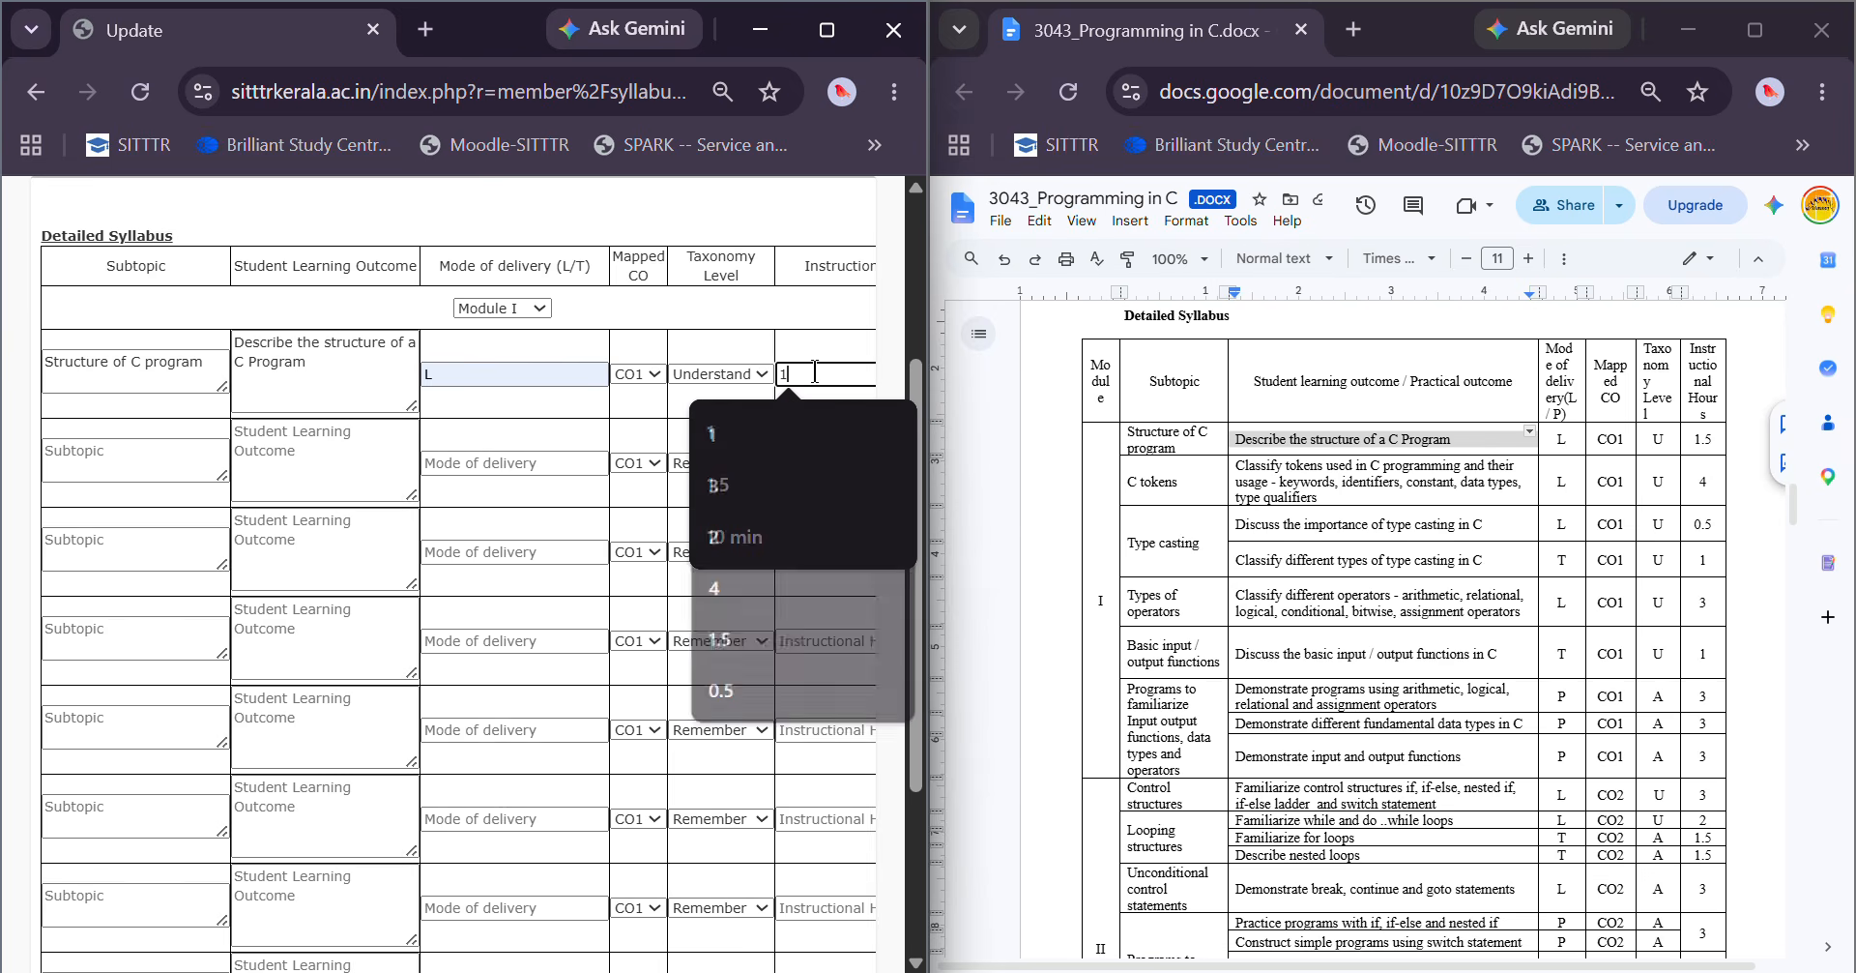
type(".5")
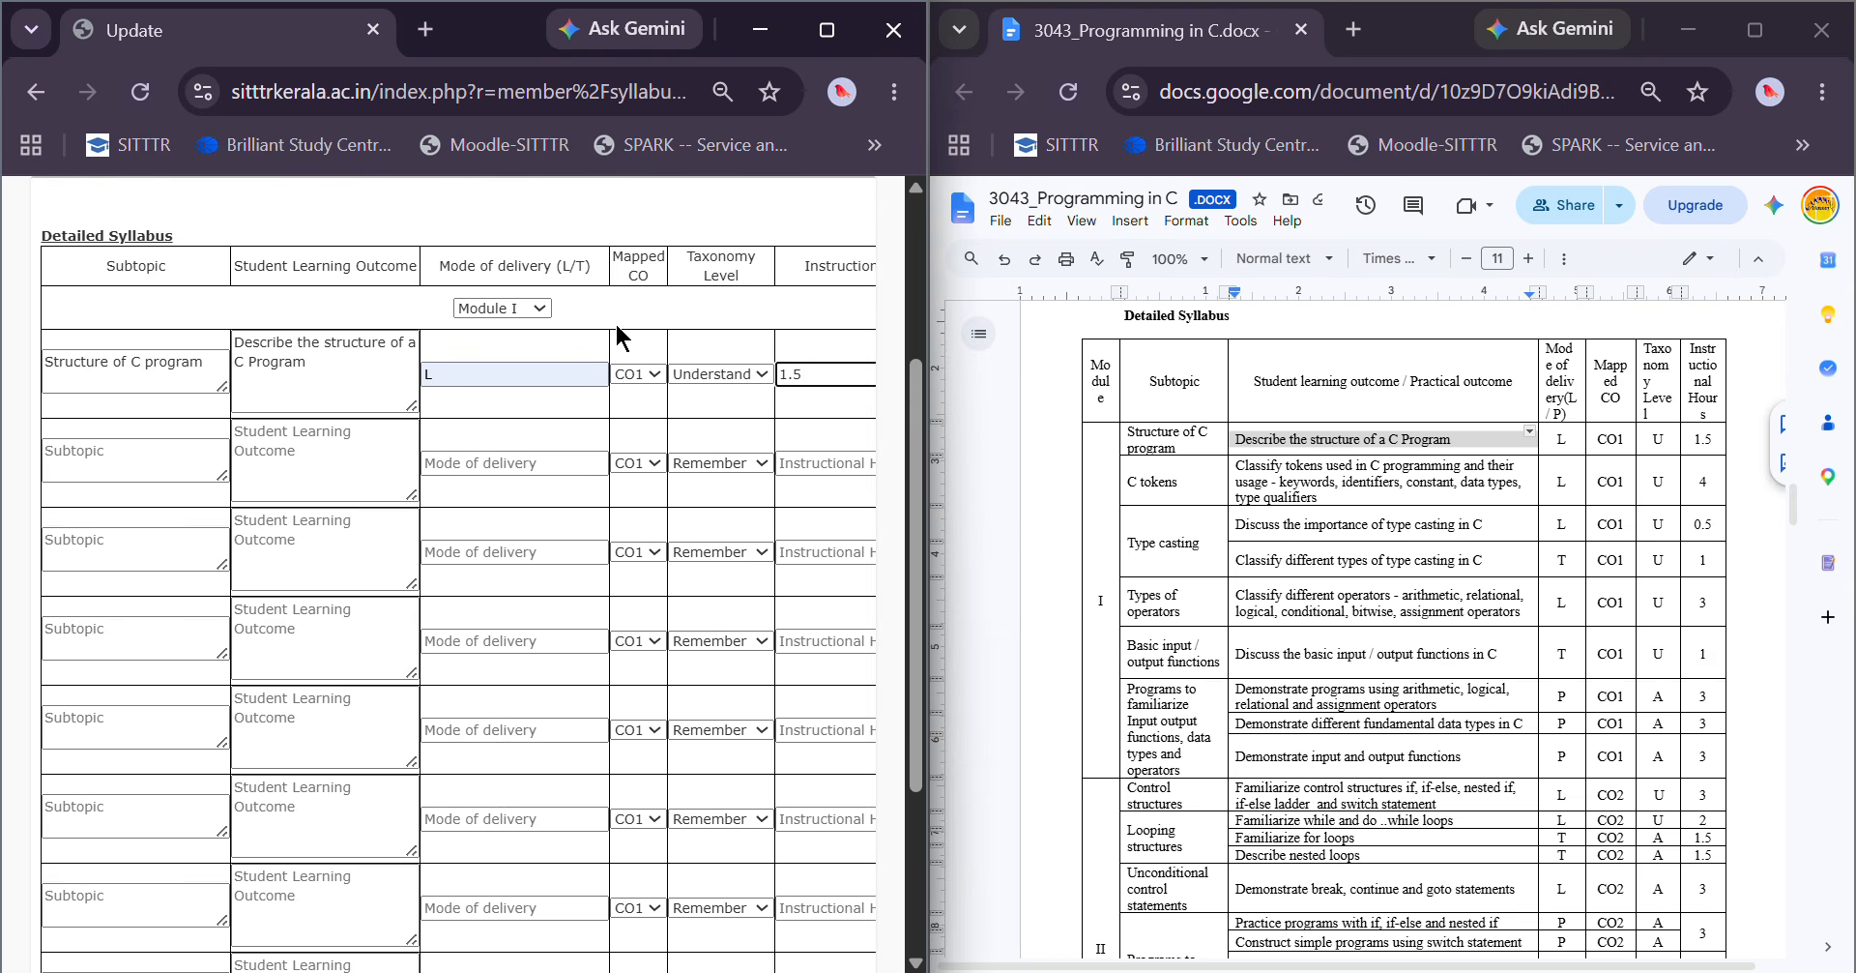
Enter C tokens as the second subtopic with the Classify tokens learning outcome
triple_click(1147, 479)
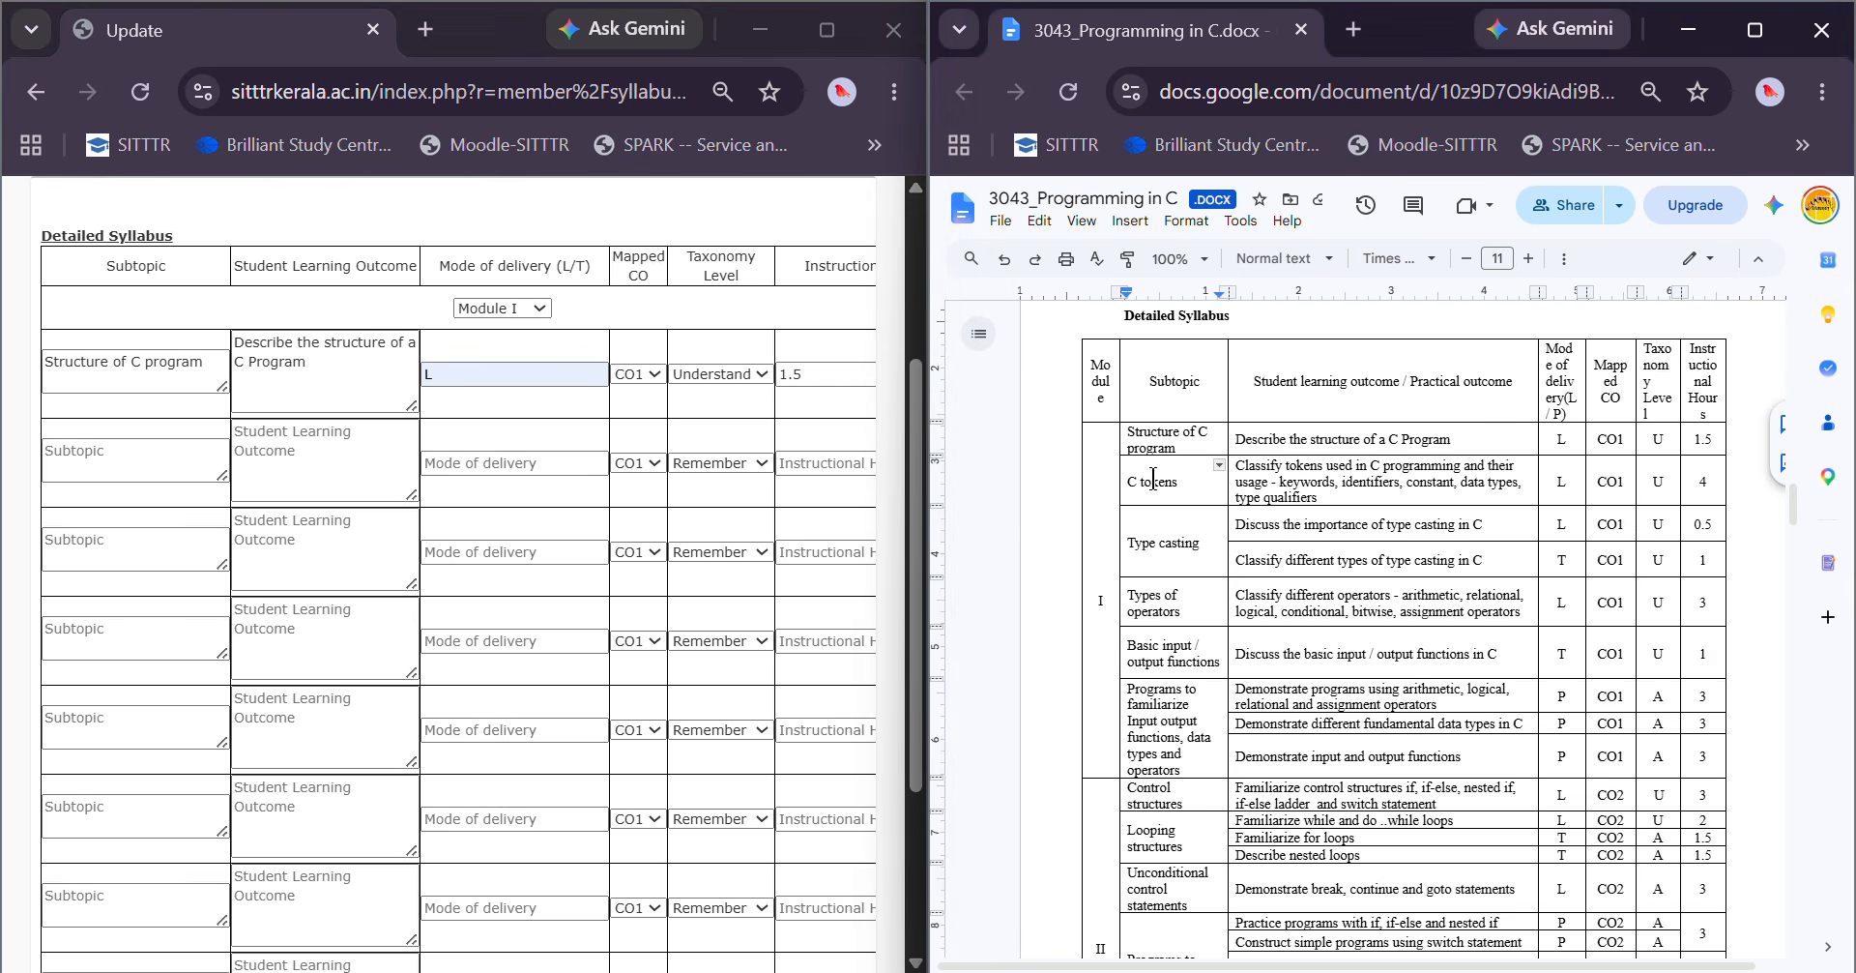
left_click(171, 474)
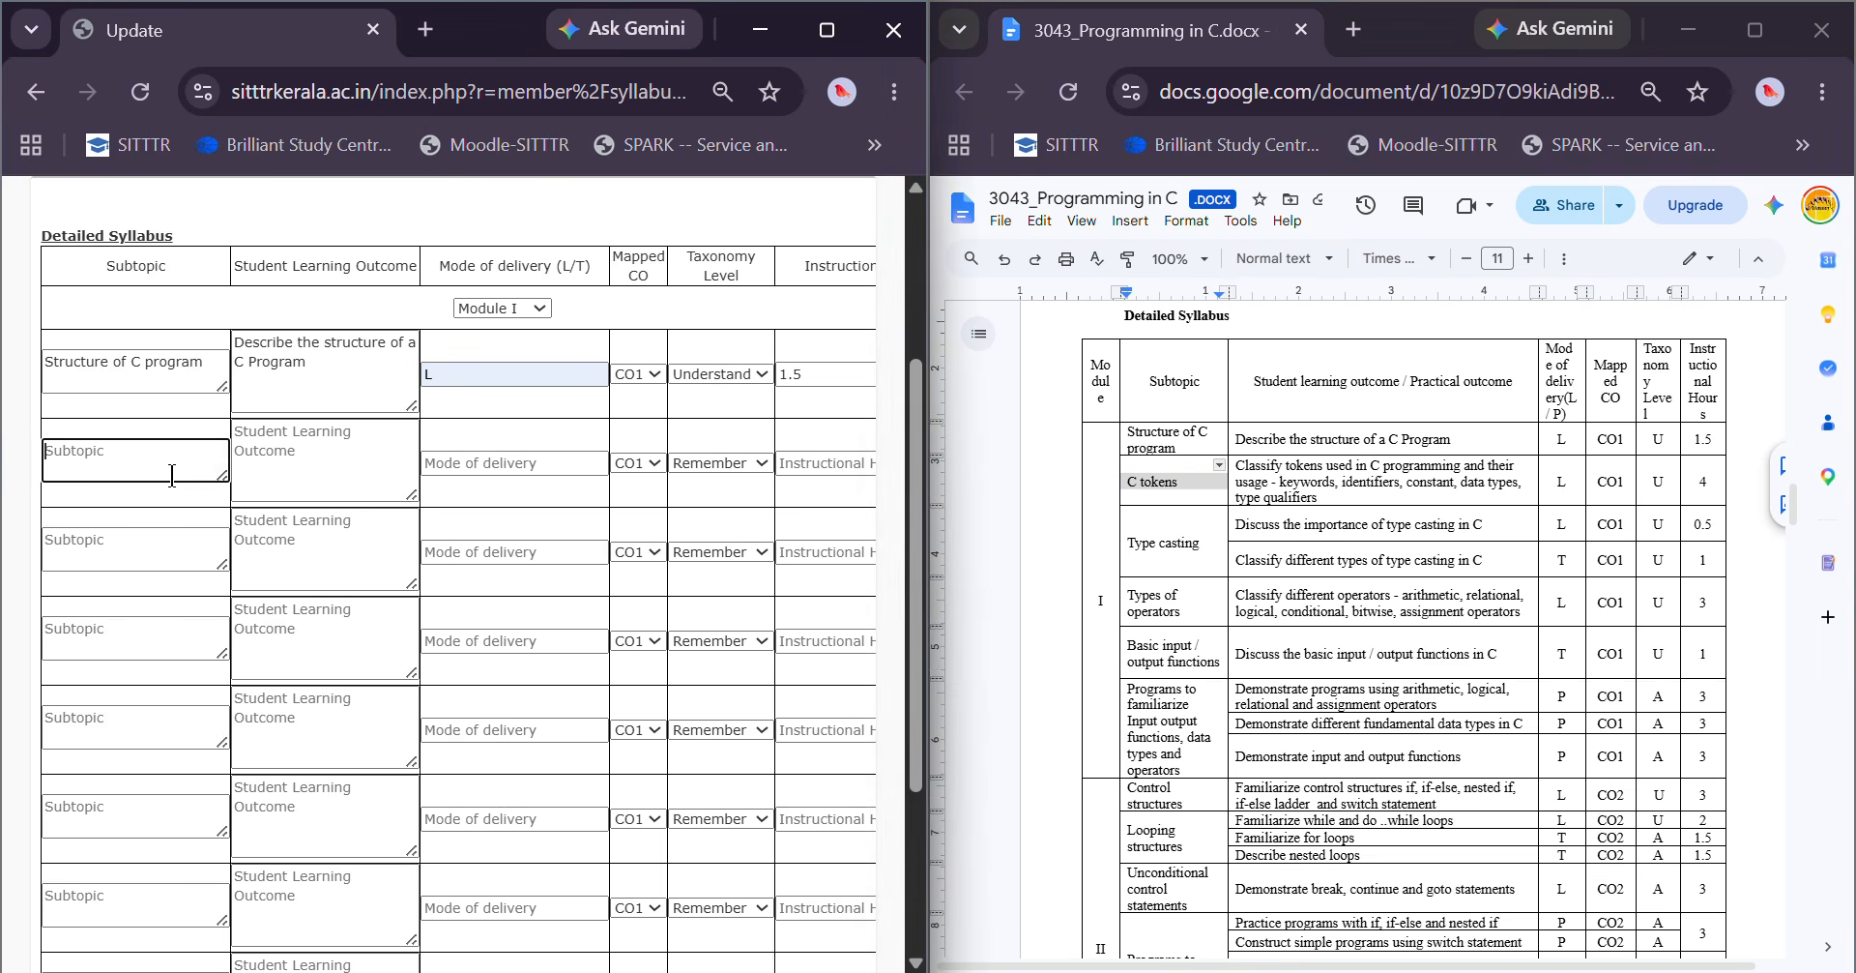
type("C tokens")
triple_click(1294, 485)
key("ctrl+c")
left_click(329, 465)
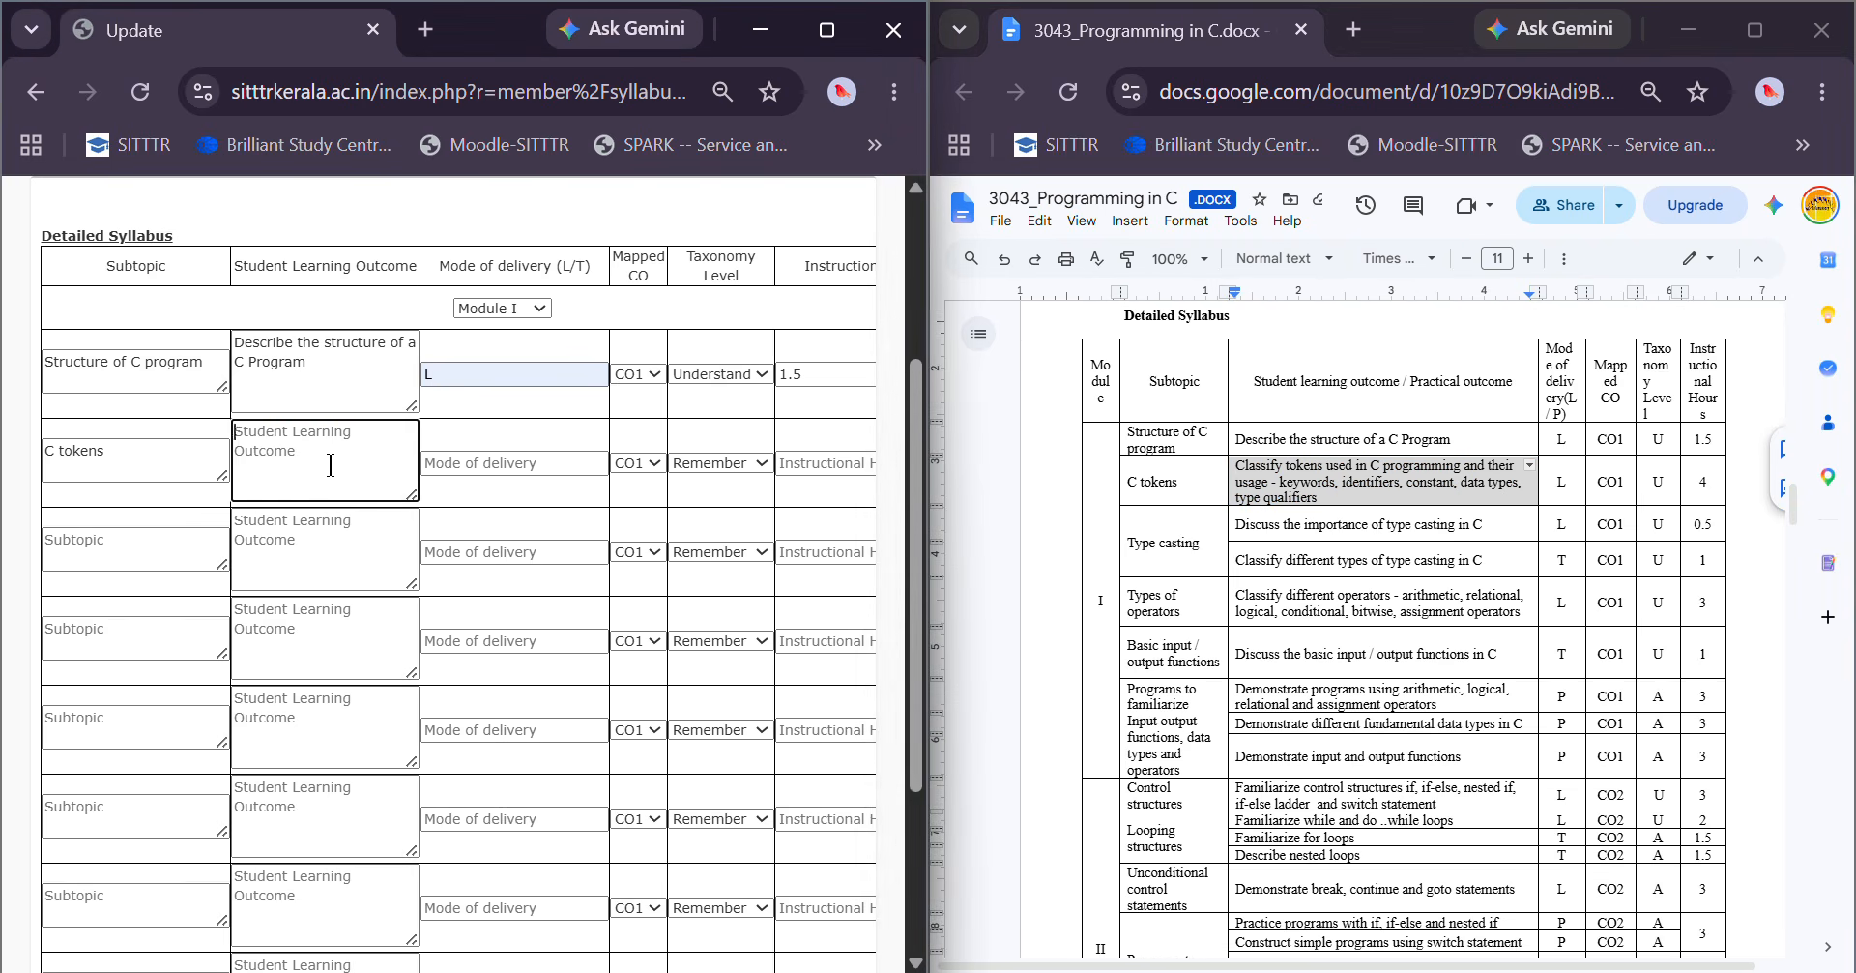
key("ctrl+v")
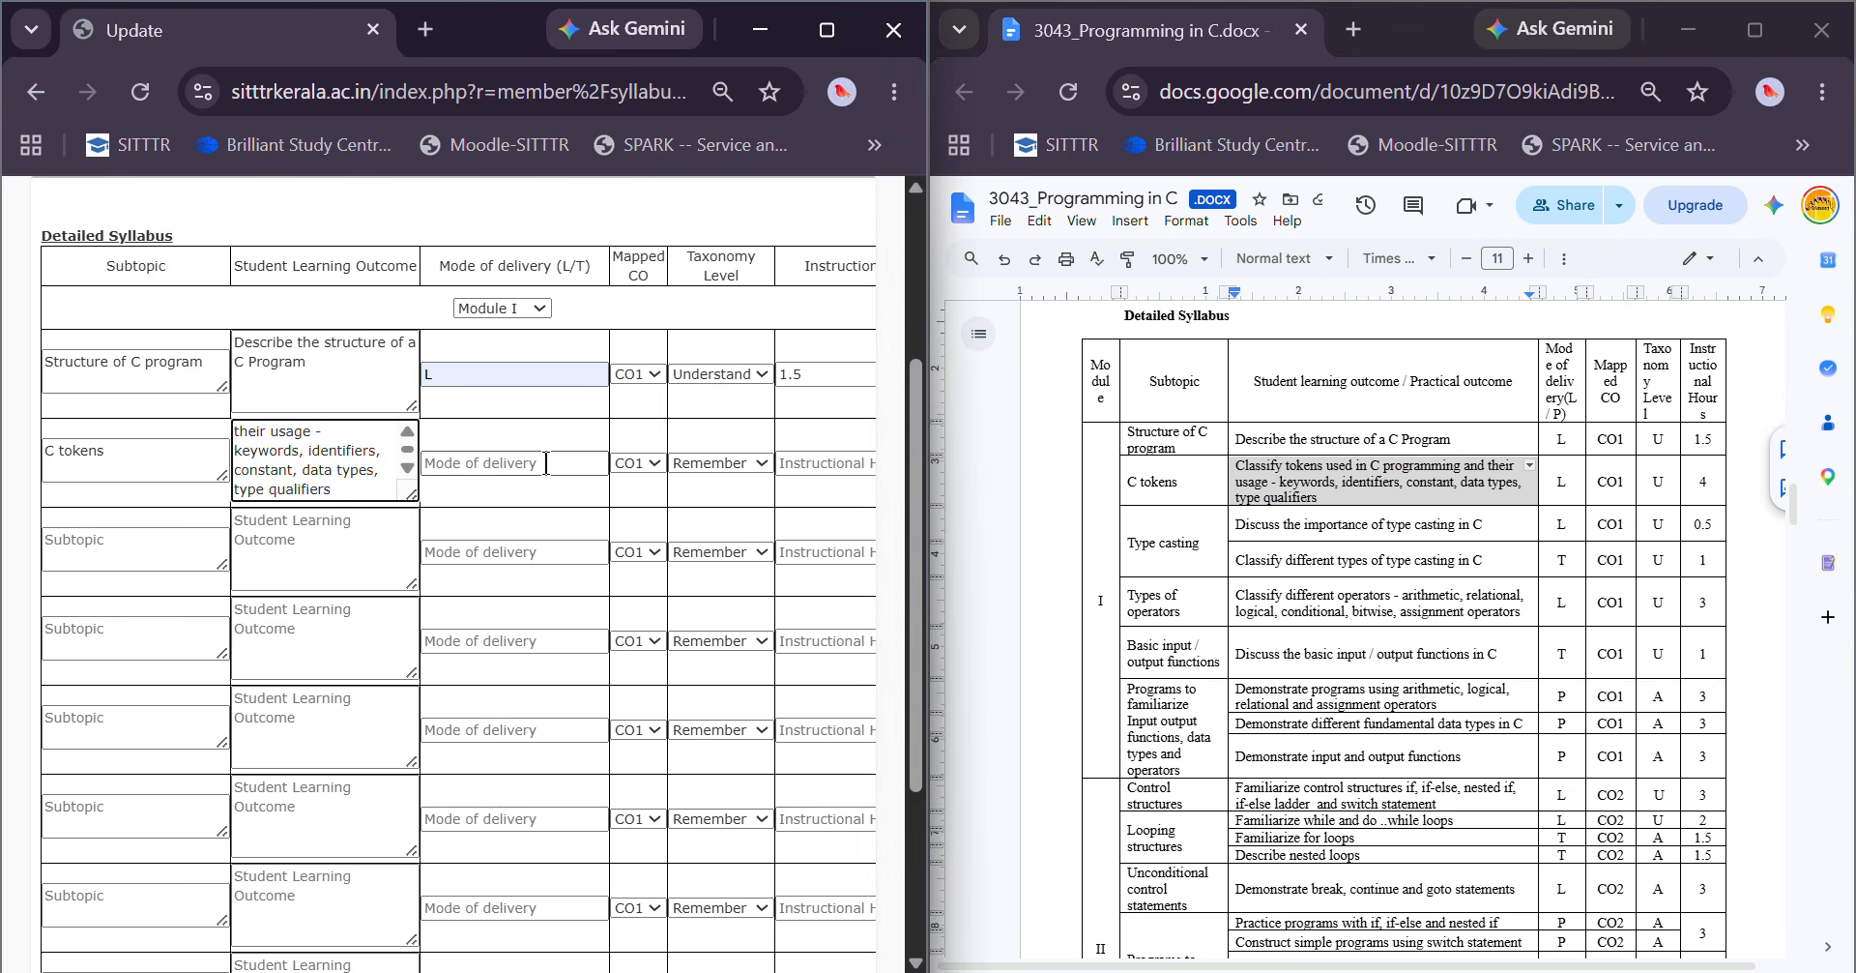
Set the C tokens row to L, Understand, and 4 instructional hours
left_click(546, 464)
left_click(567, 516)
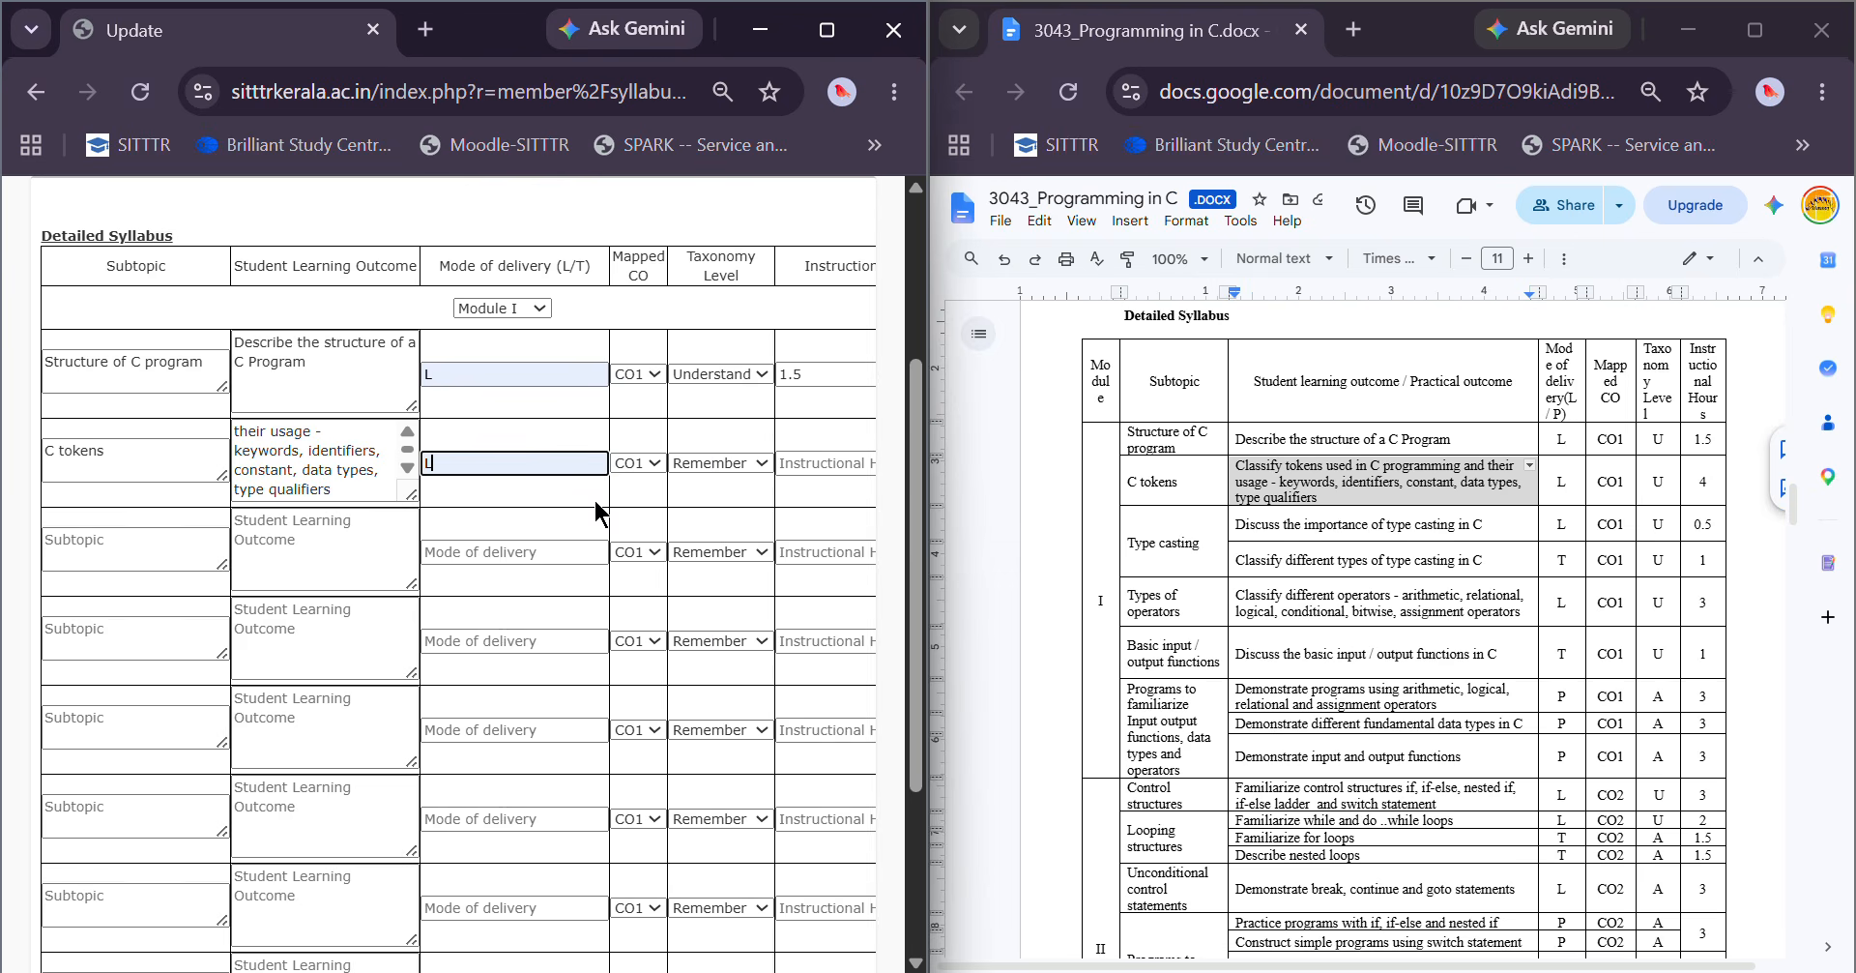
left_click(730, 466)
left_click(752, 522)
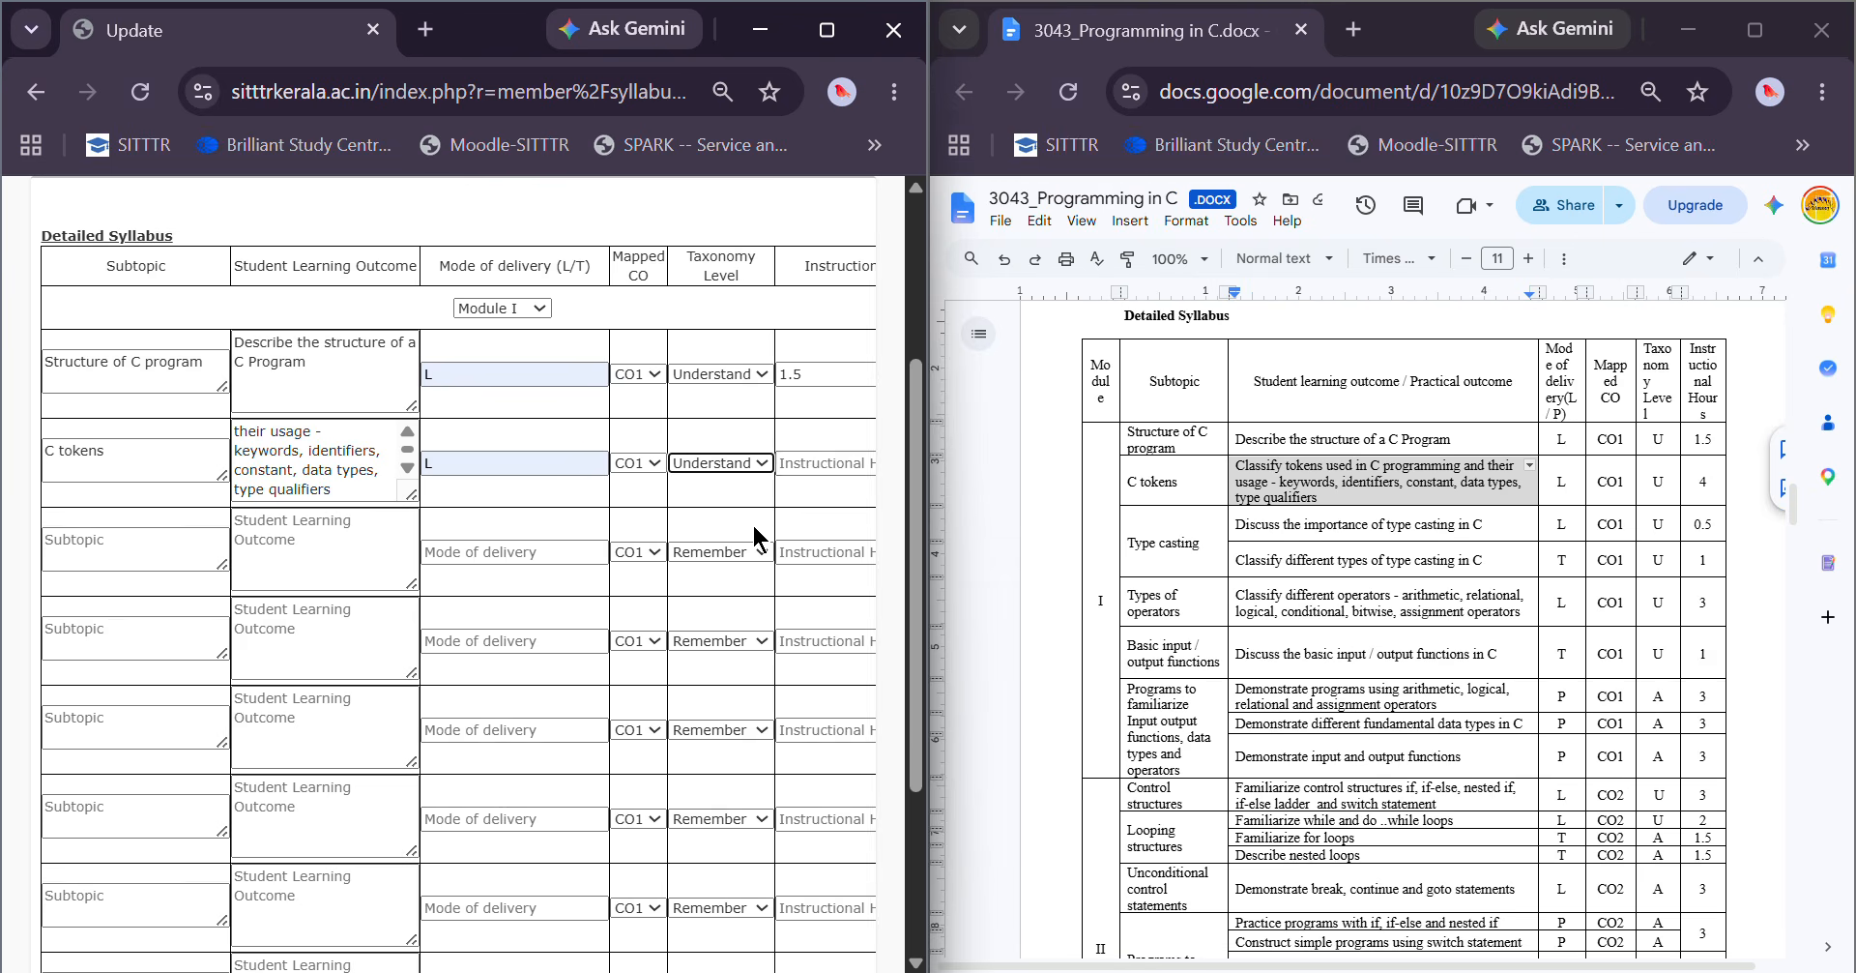
left_click(856, 470)
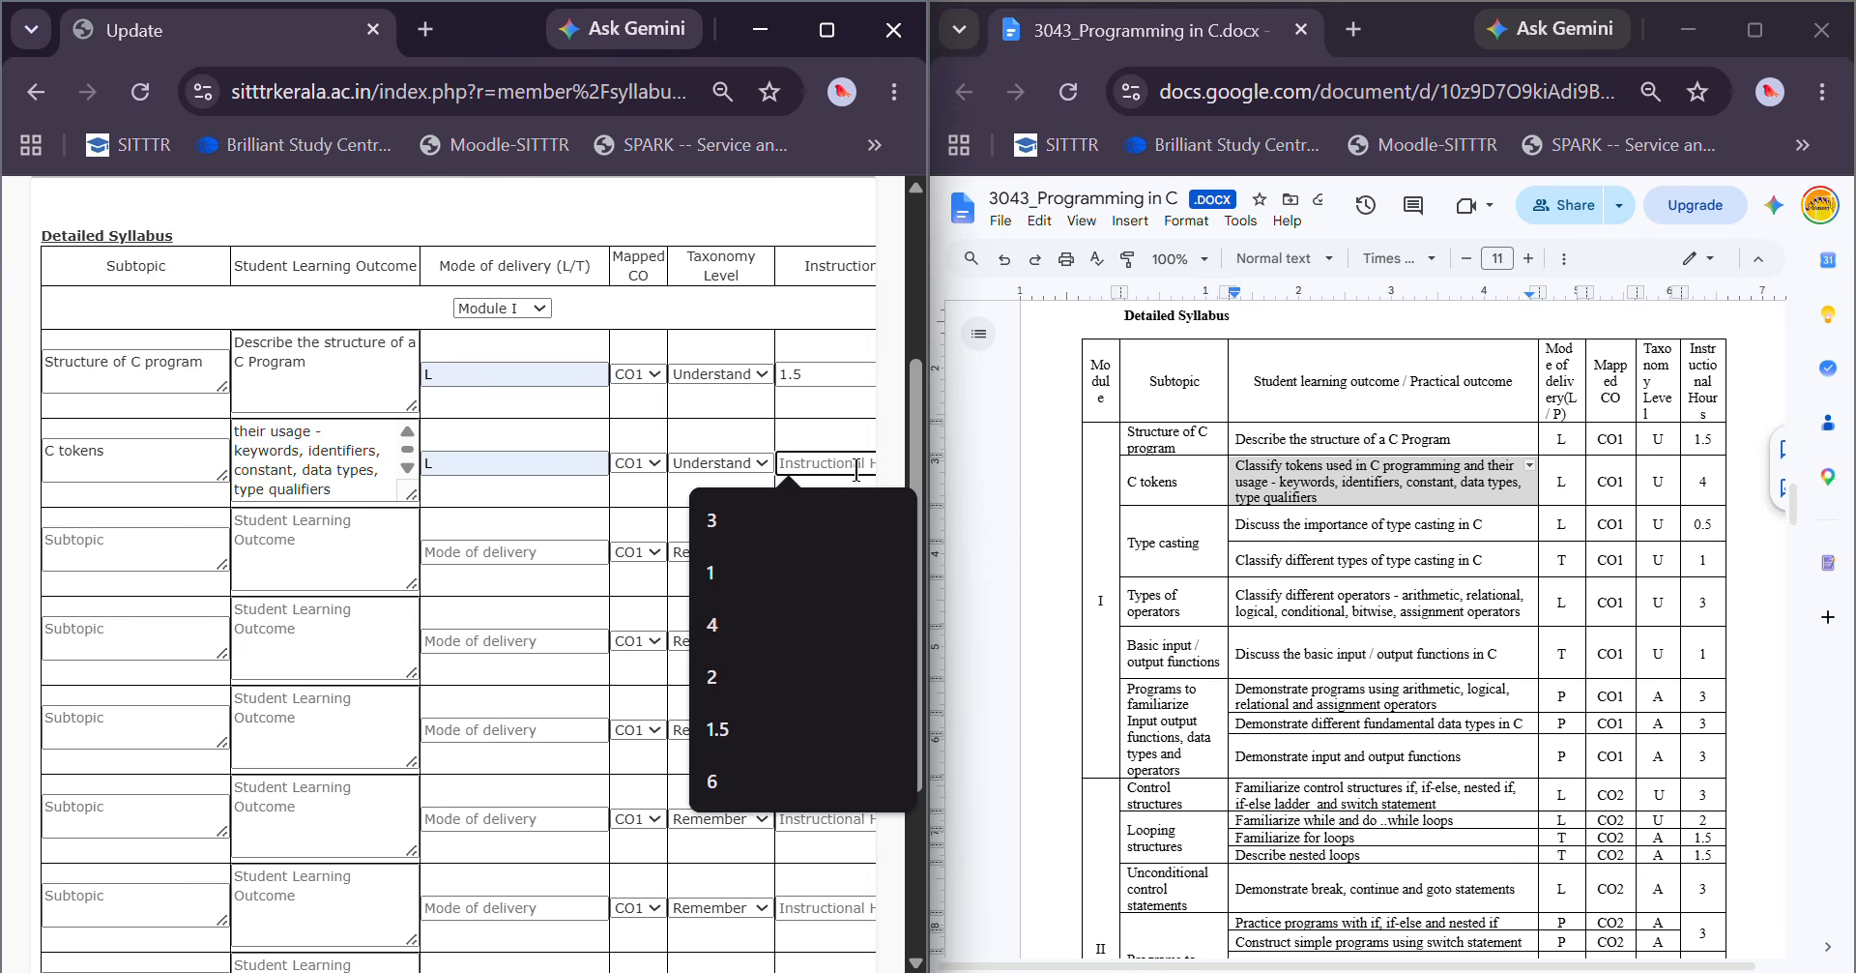
type("4")
scroll(495, 459, "down", 3)
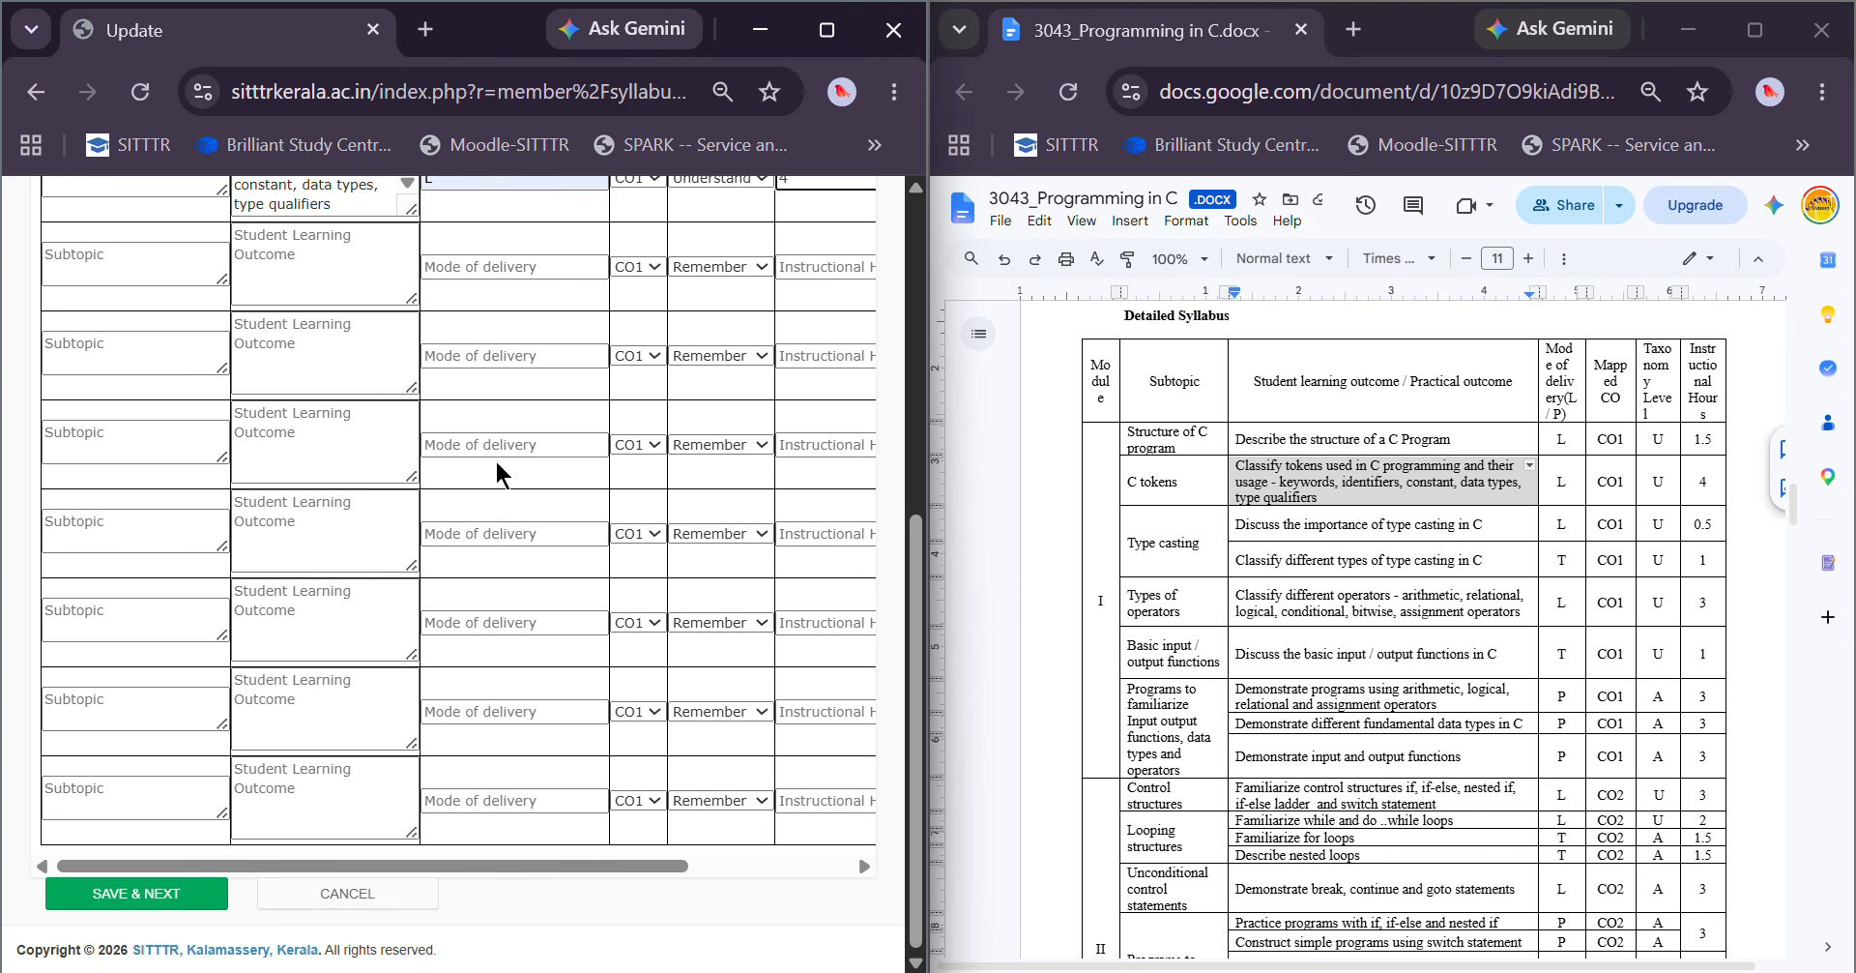
Save the two Module I subtopic rows with SAVE & NEXT, then reopen Detailed Syllabus via Edit
left_click(161, 893)
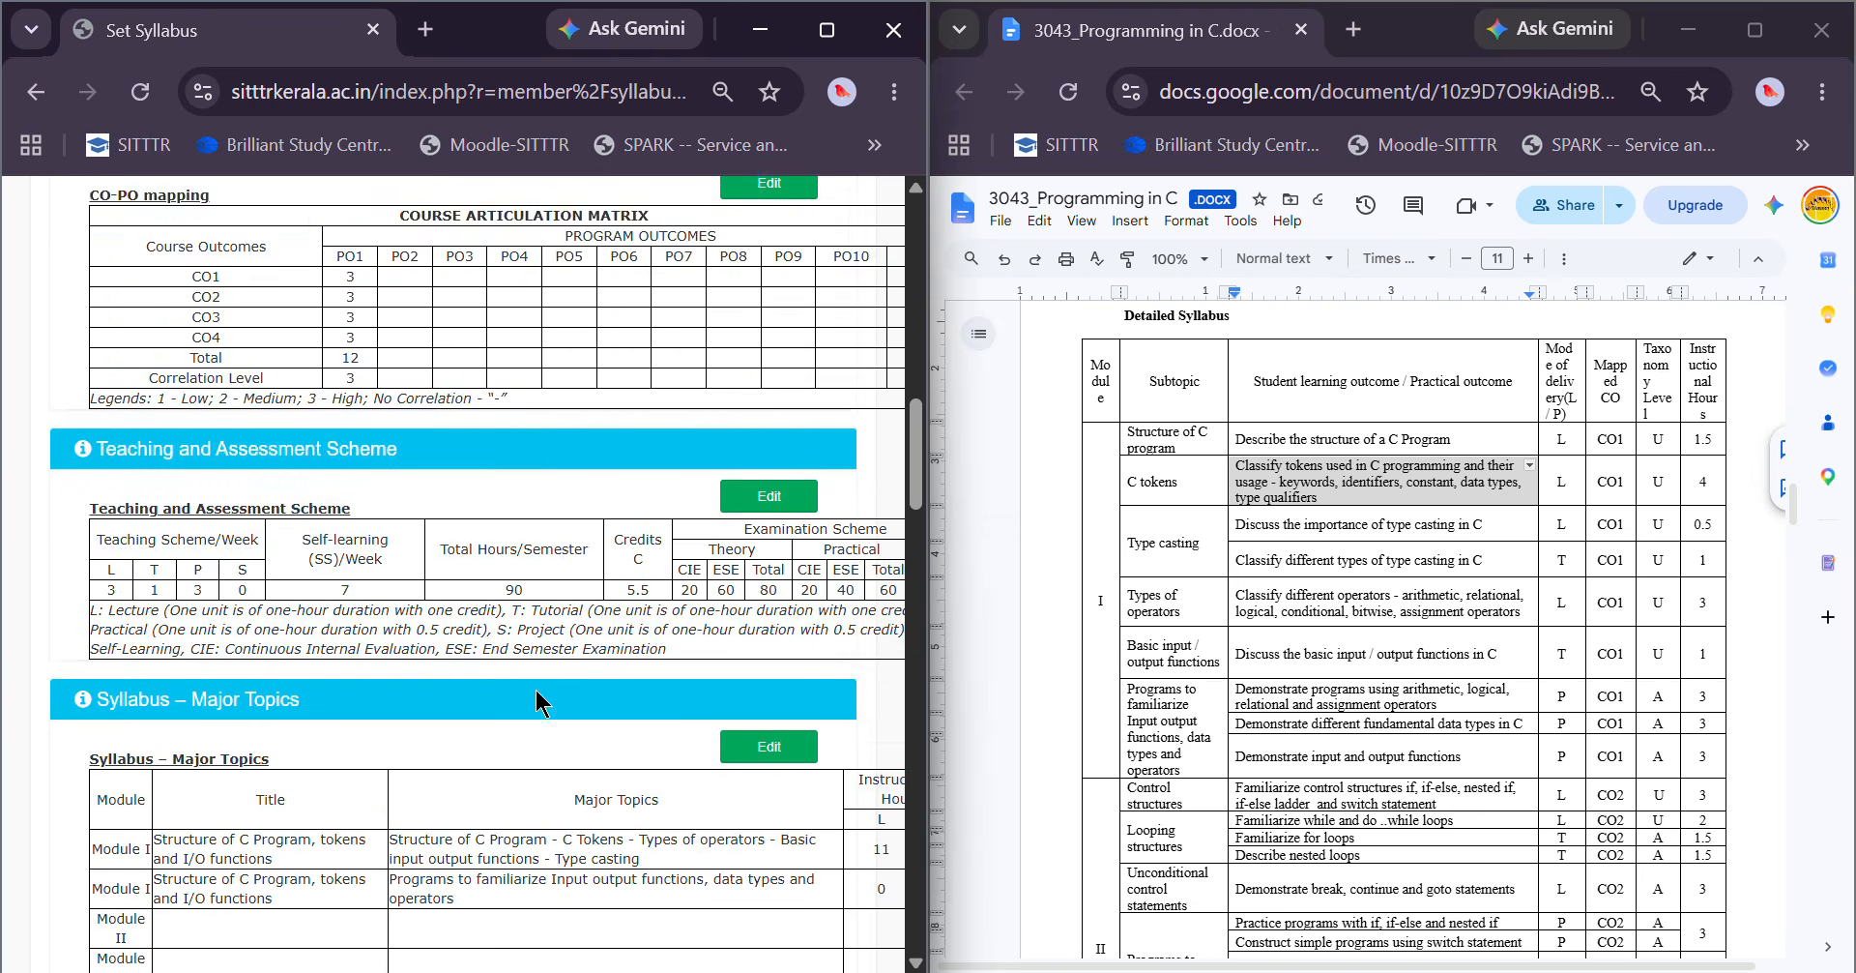
scroll(537, 701, "down", 5)
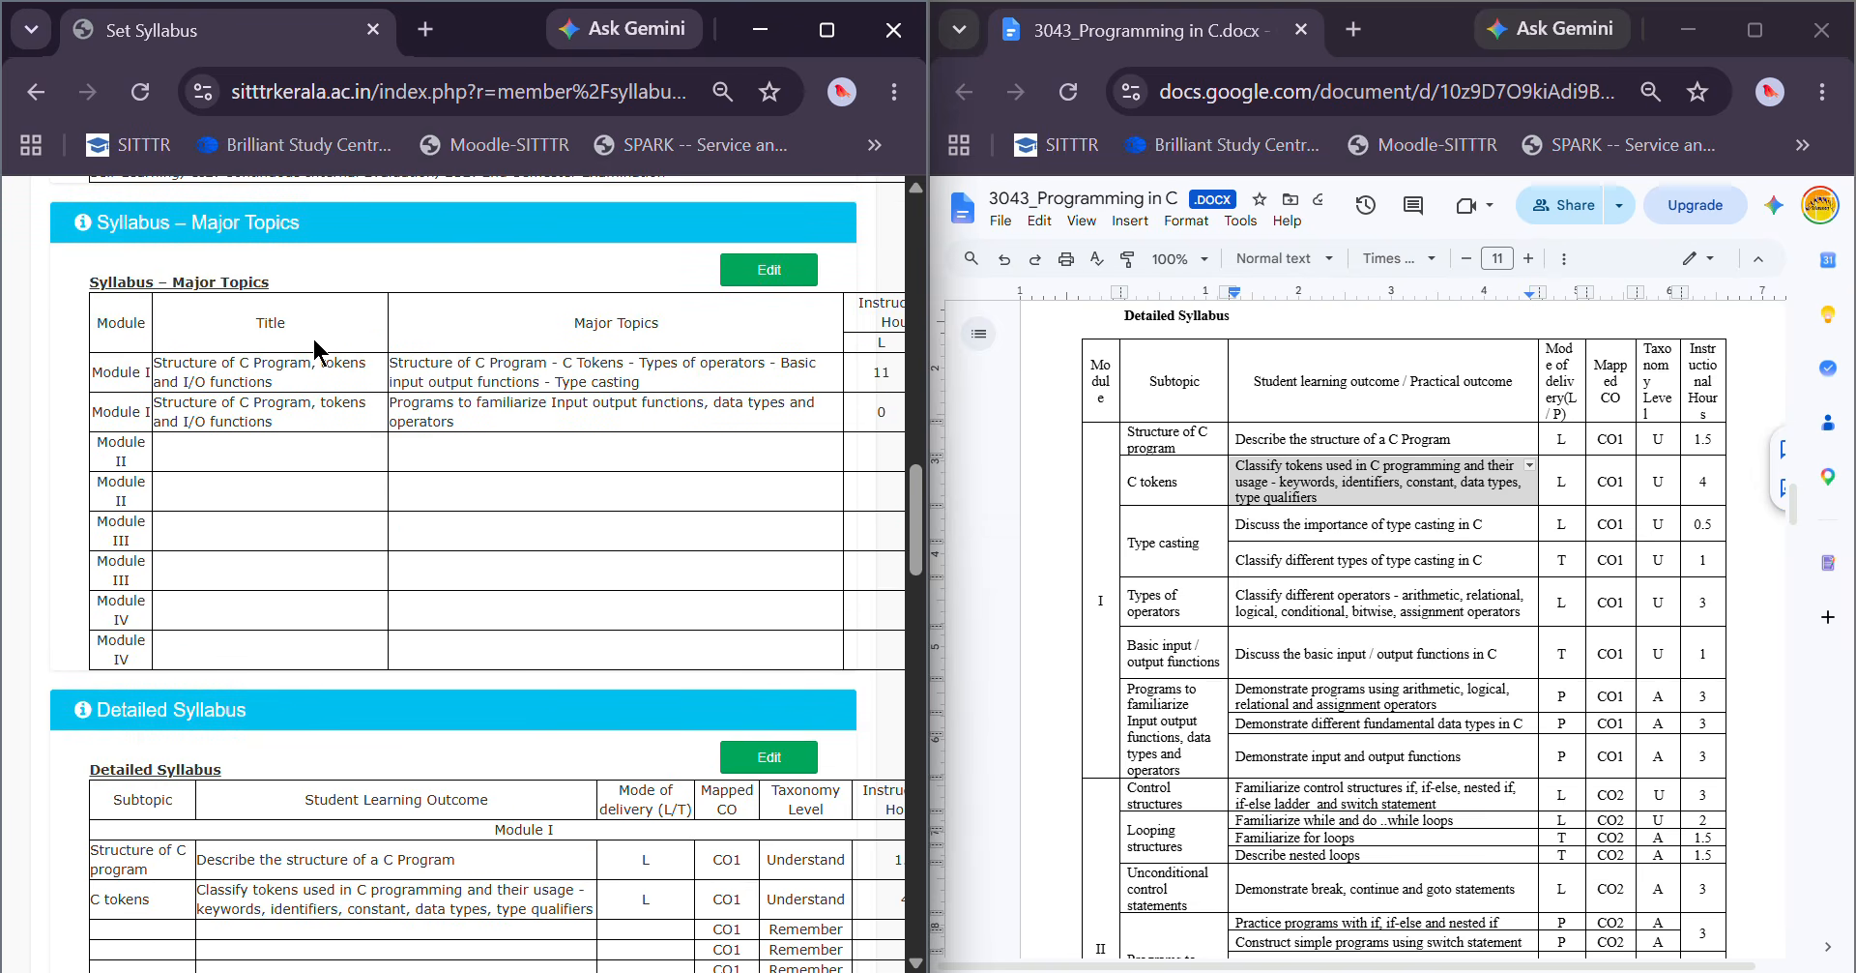
scroll(467, 634, "down", 5)
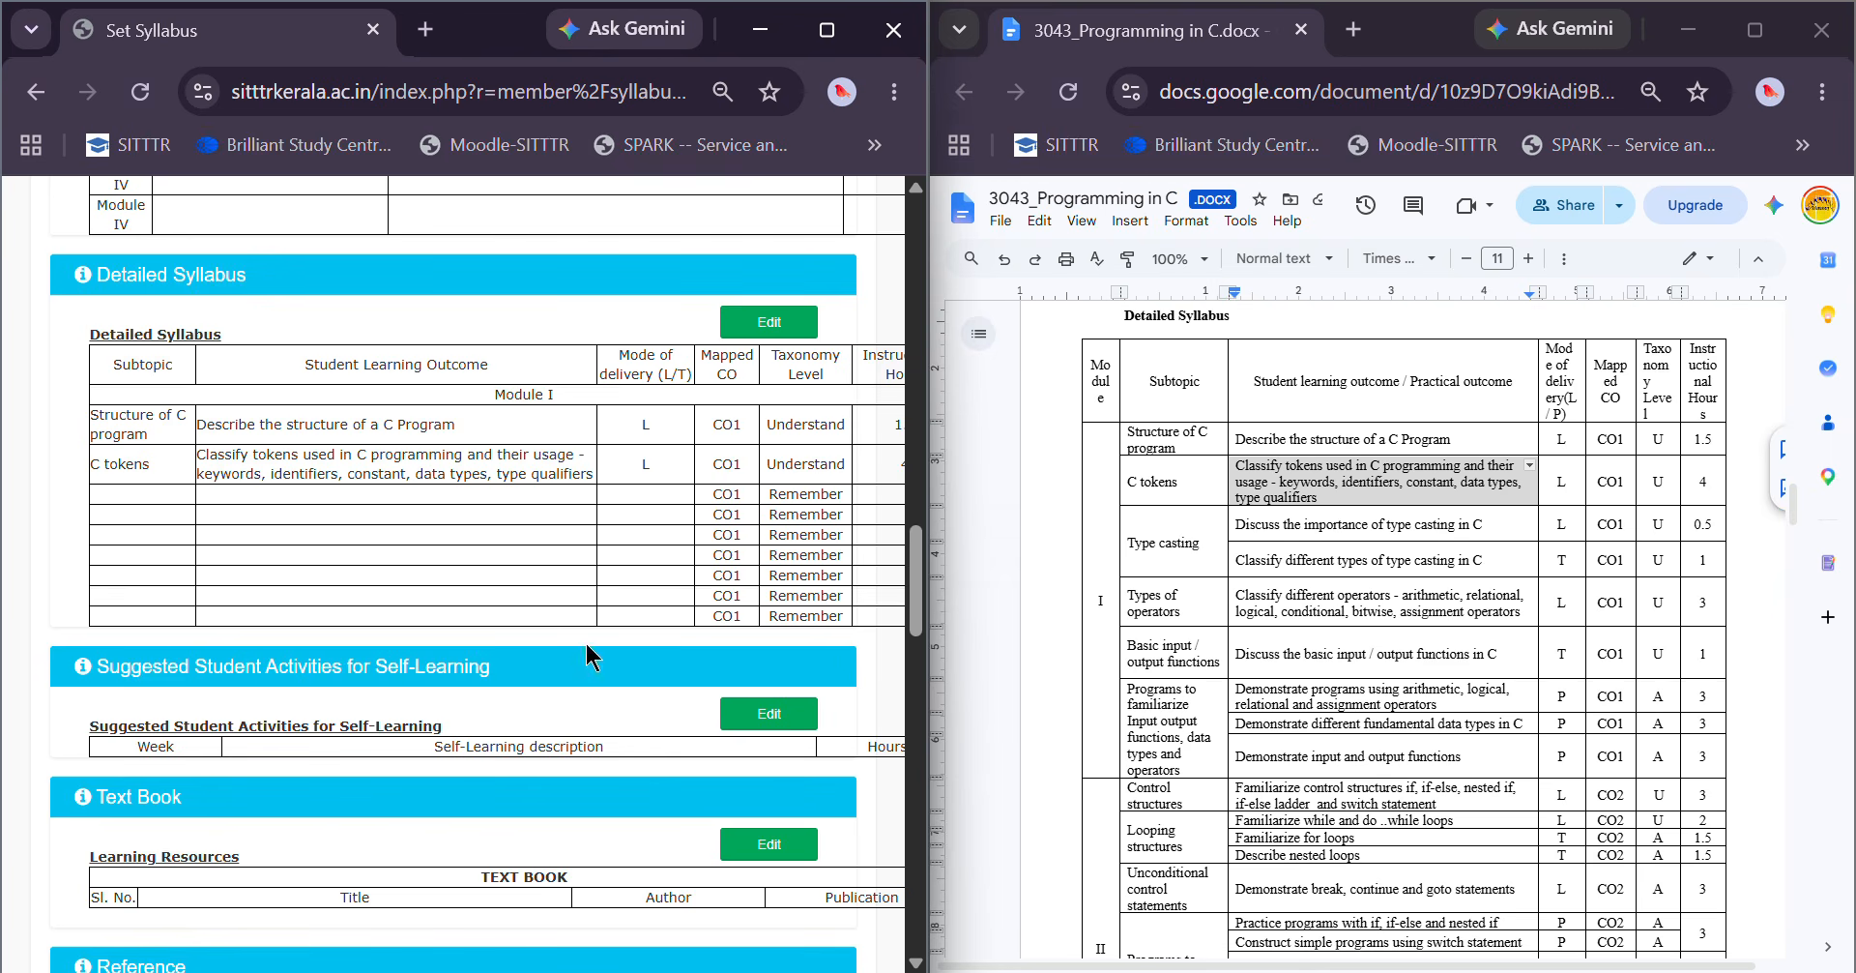
scroll(1476, 602, "down", 3)
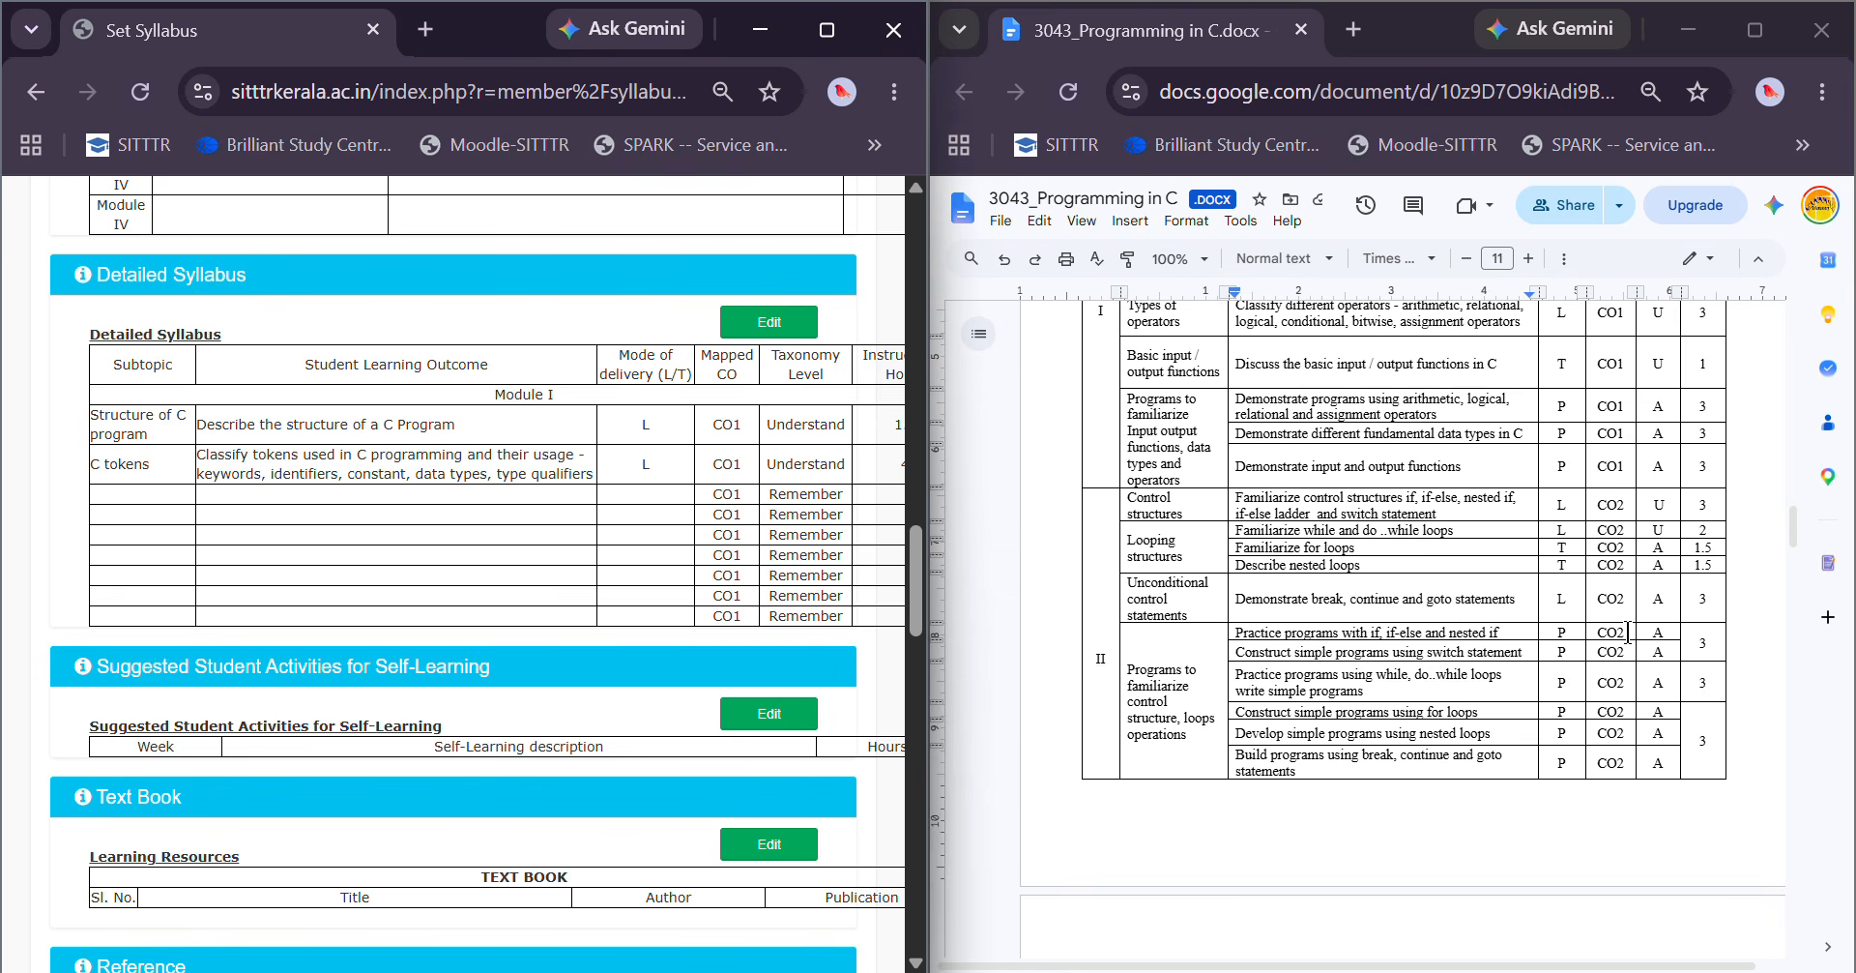
scroll(1640, 725, "down", 5)
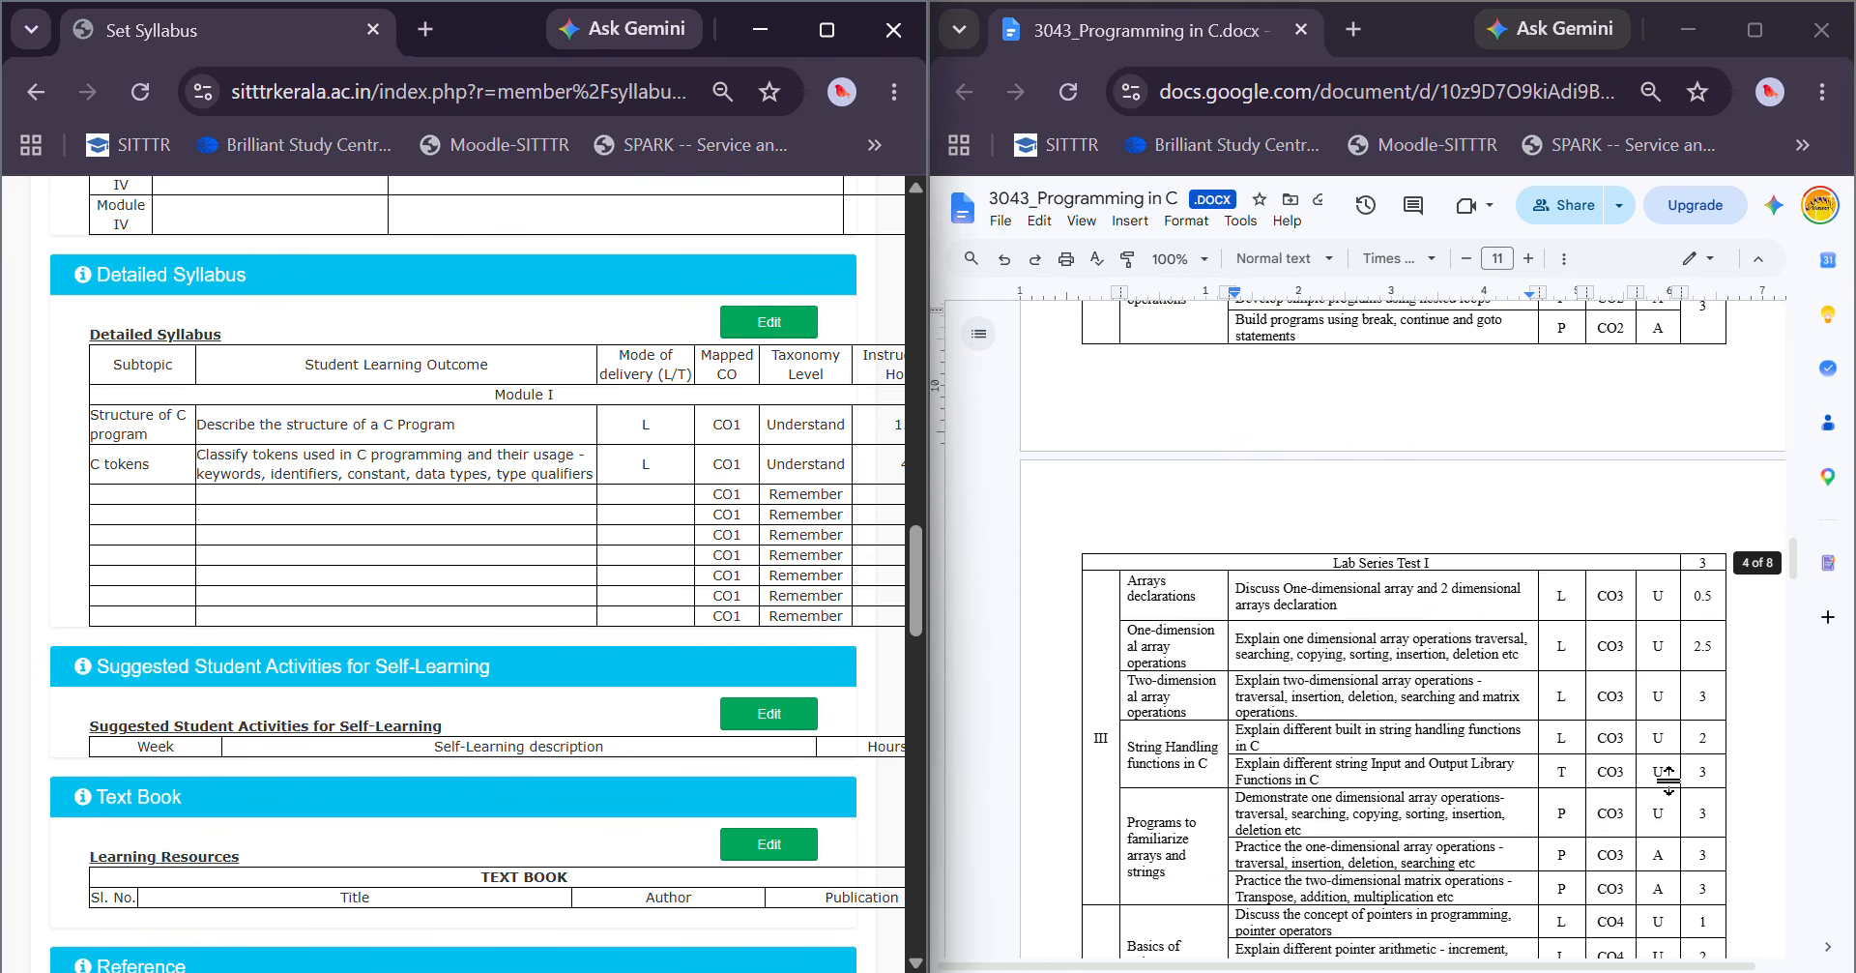
scroll(1668, 778, "up", 5)
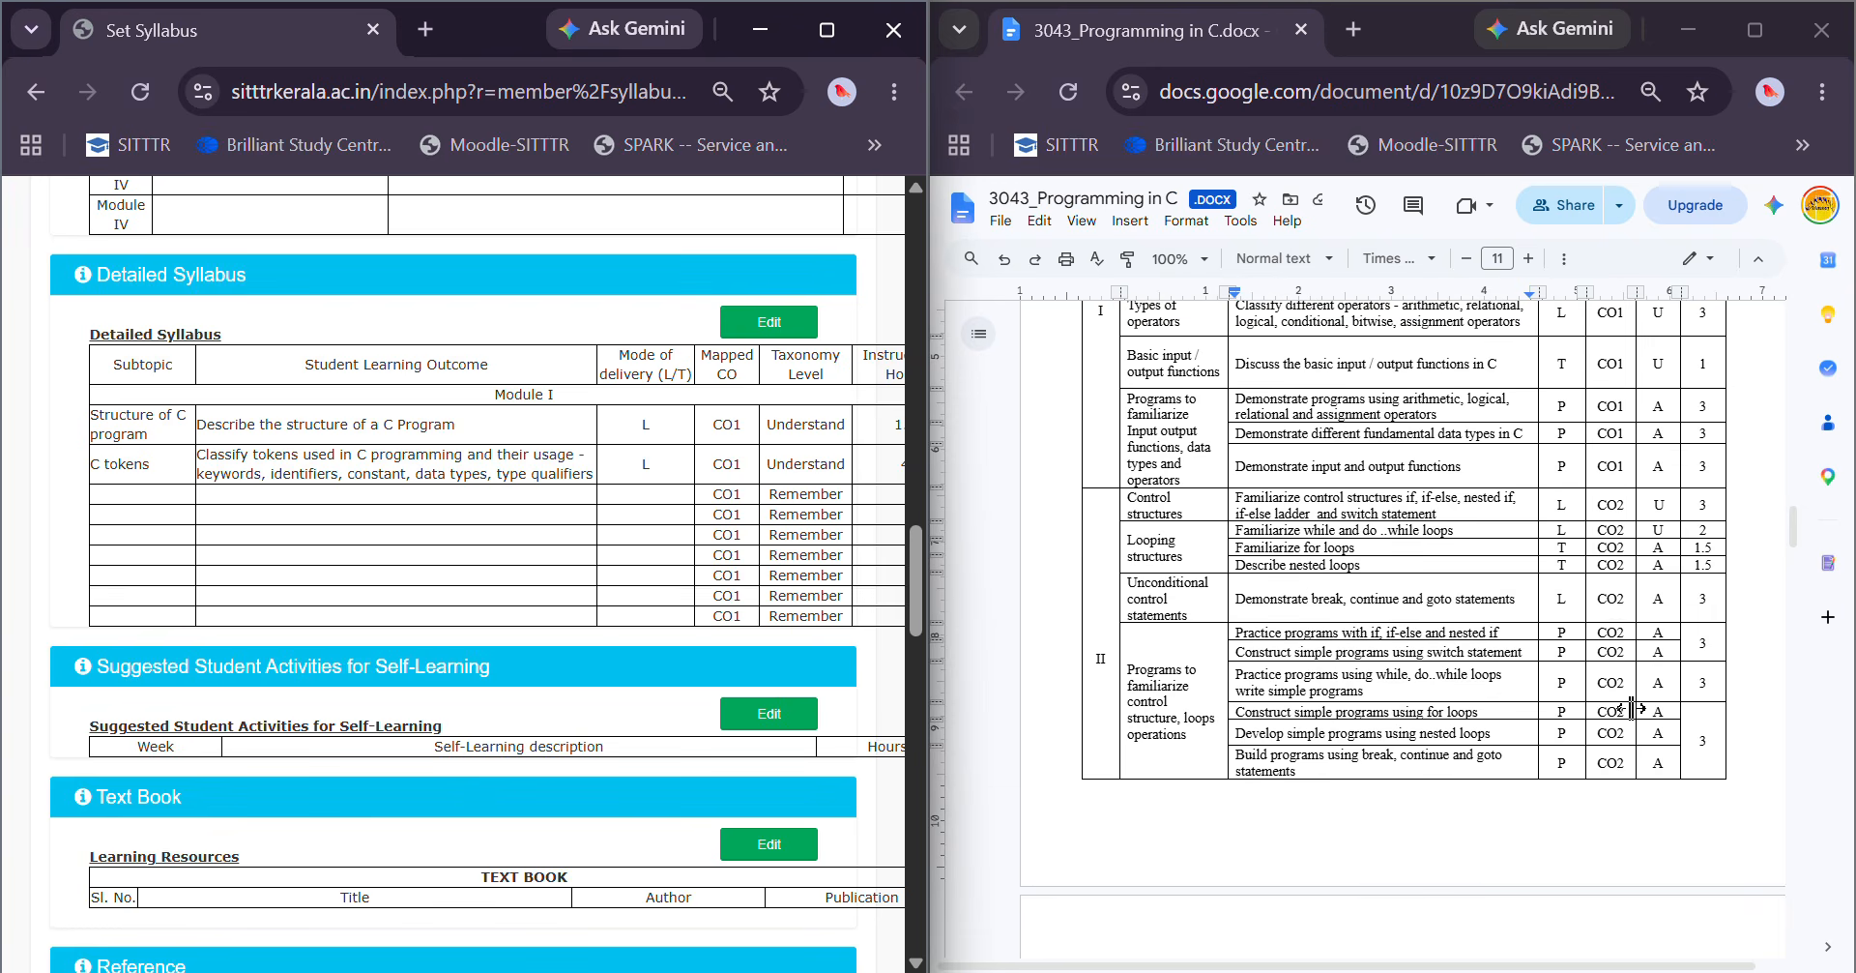
left_click(773, 325)
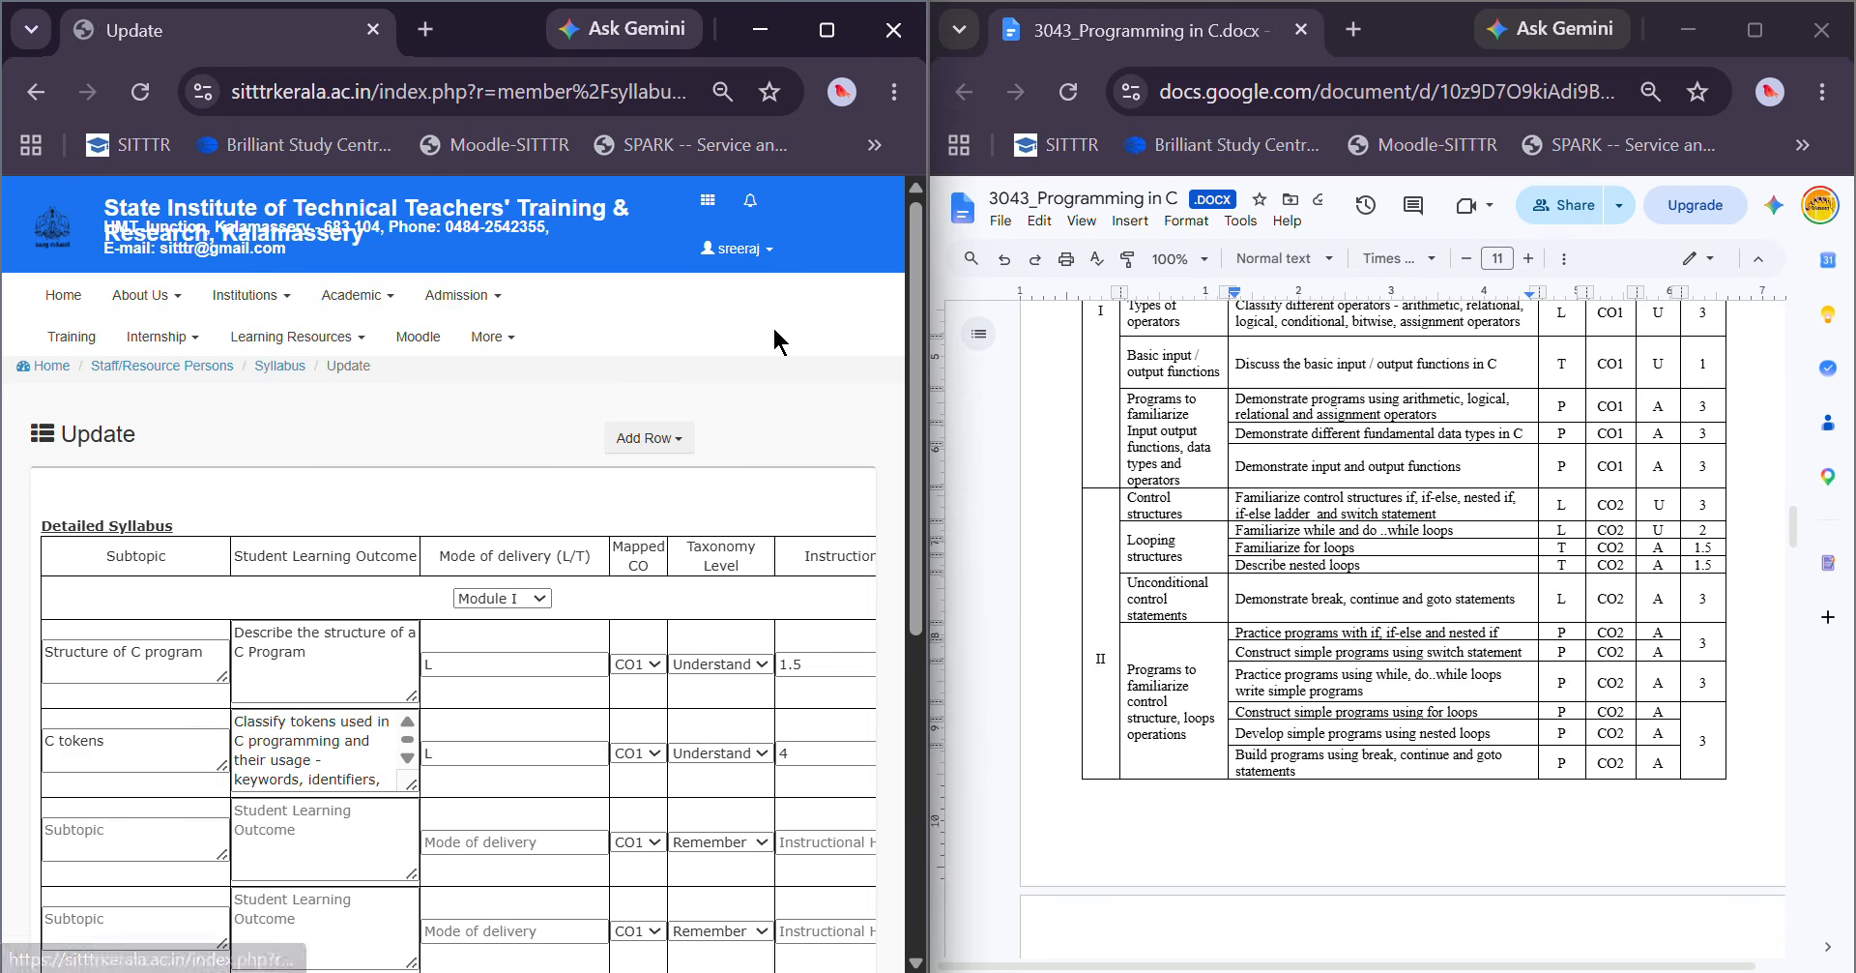
Add a new module block with a series of empty subtopic rows
left_click(647, 440)
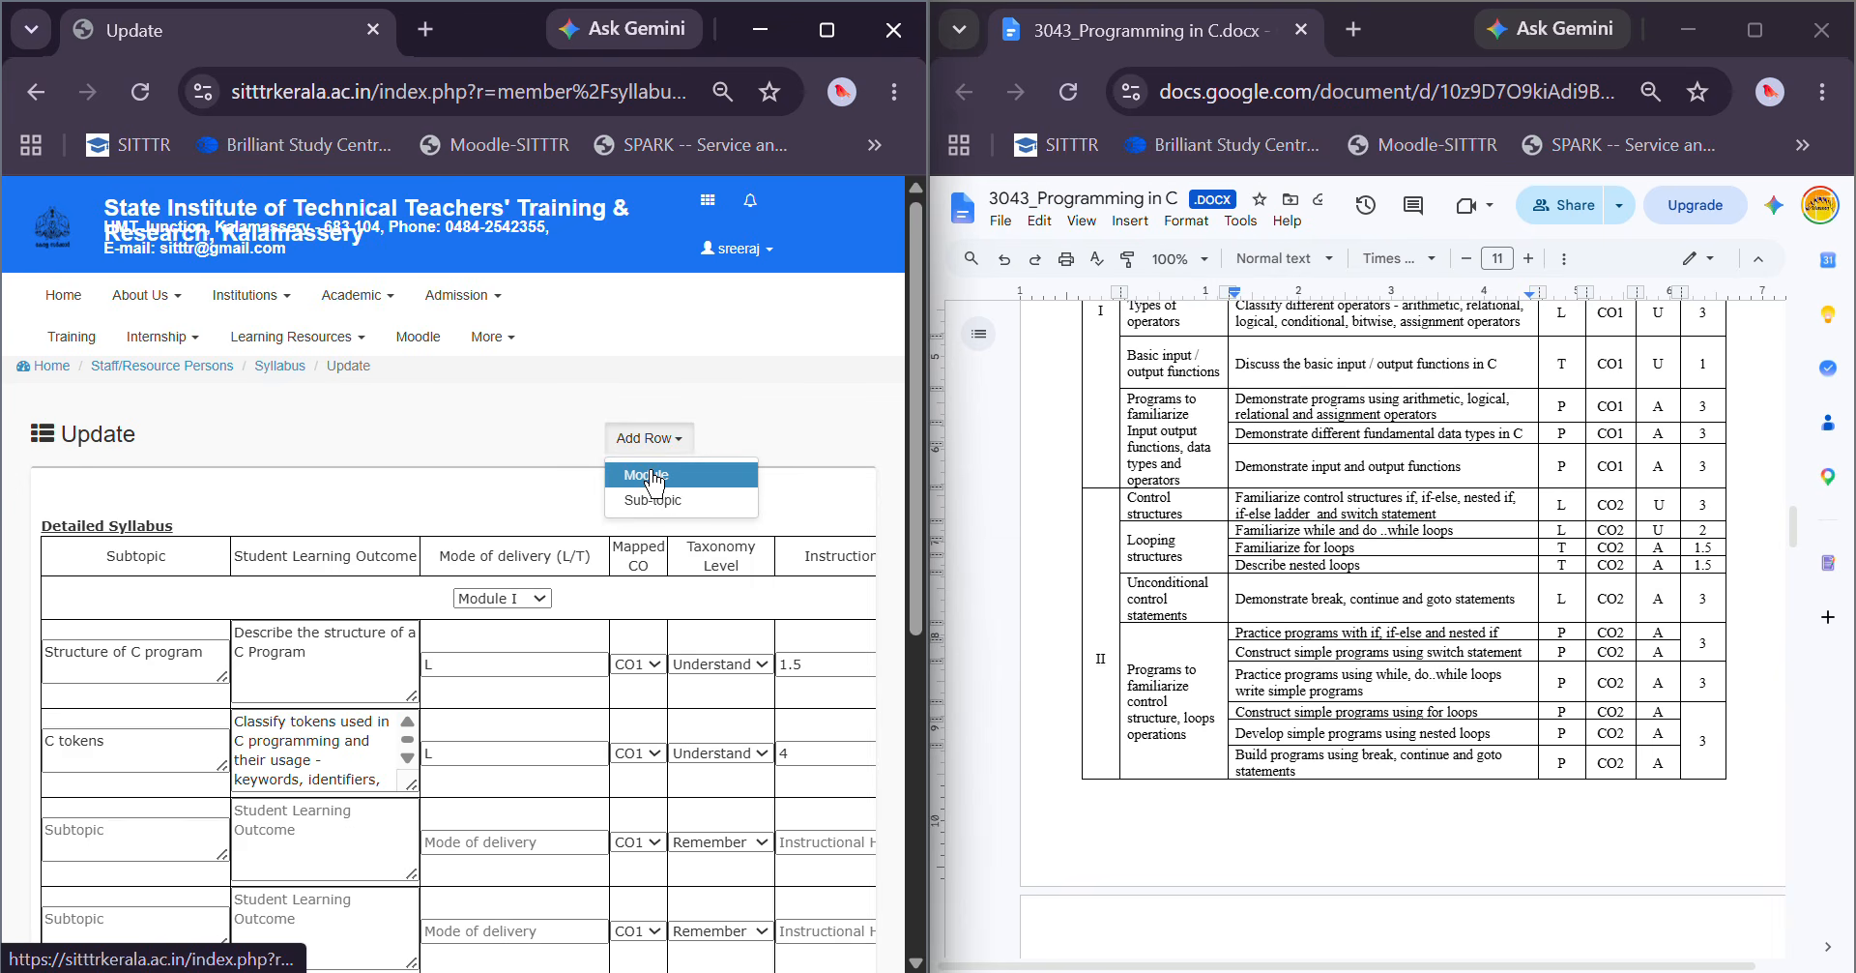
left_click(651, 471)
scroll(650, 466, "down", 10)
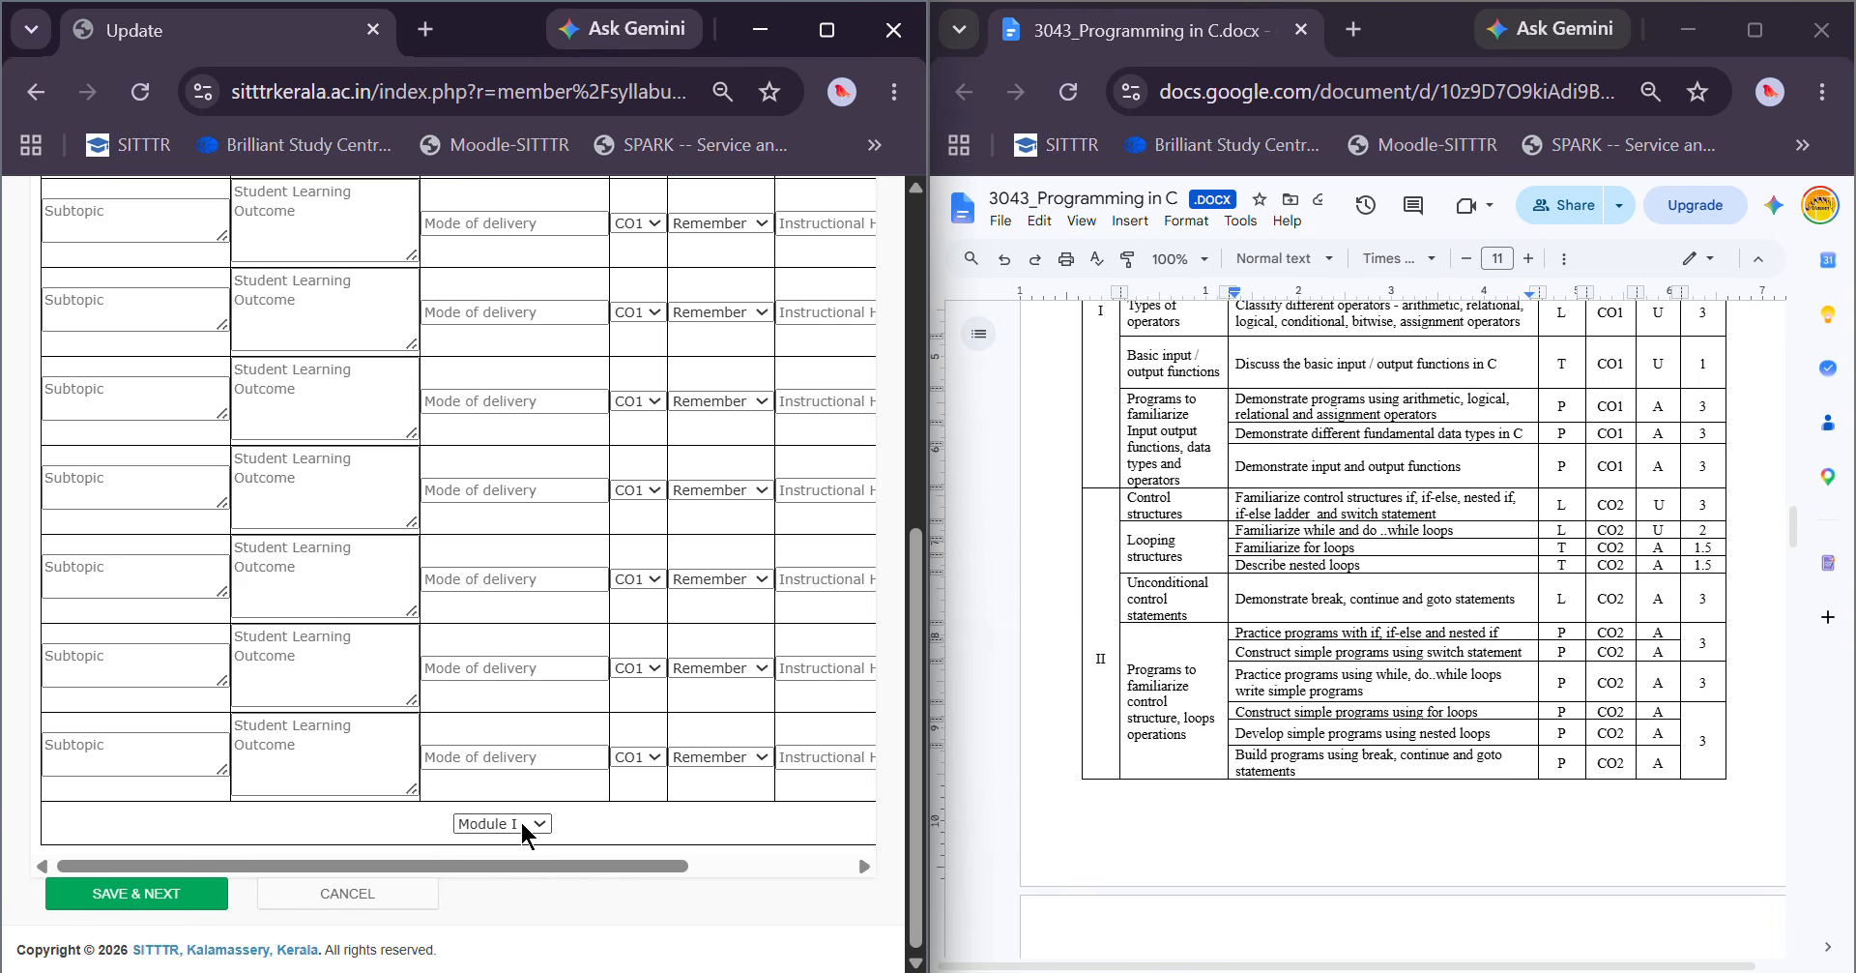
scroll(522, 831, "up", 10)
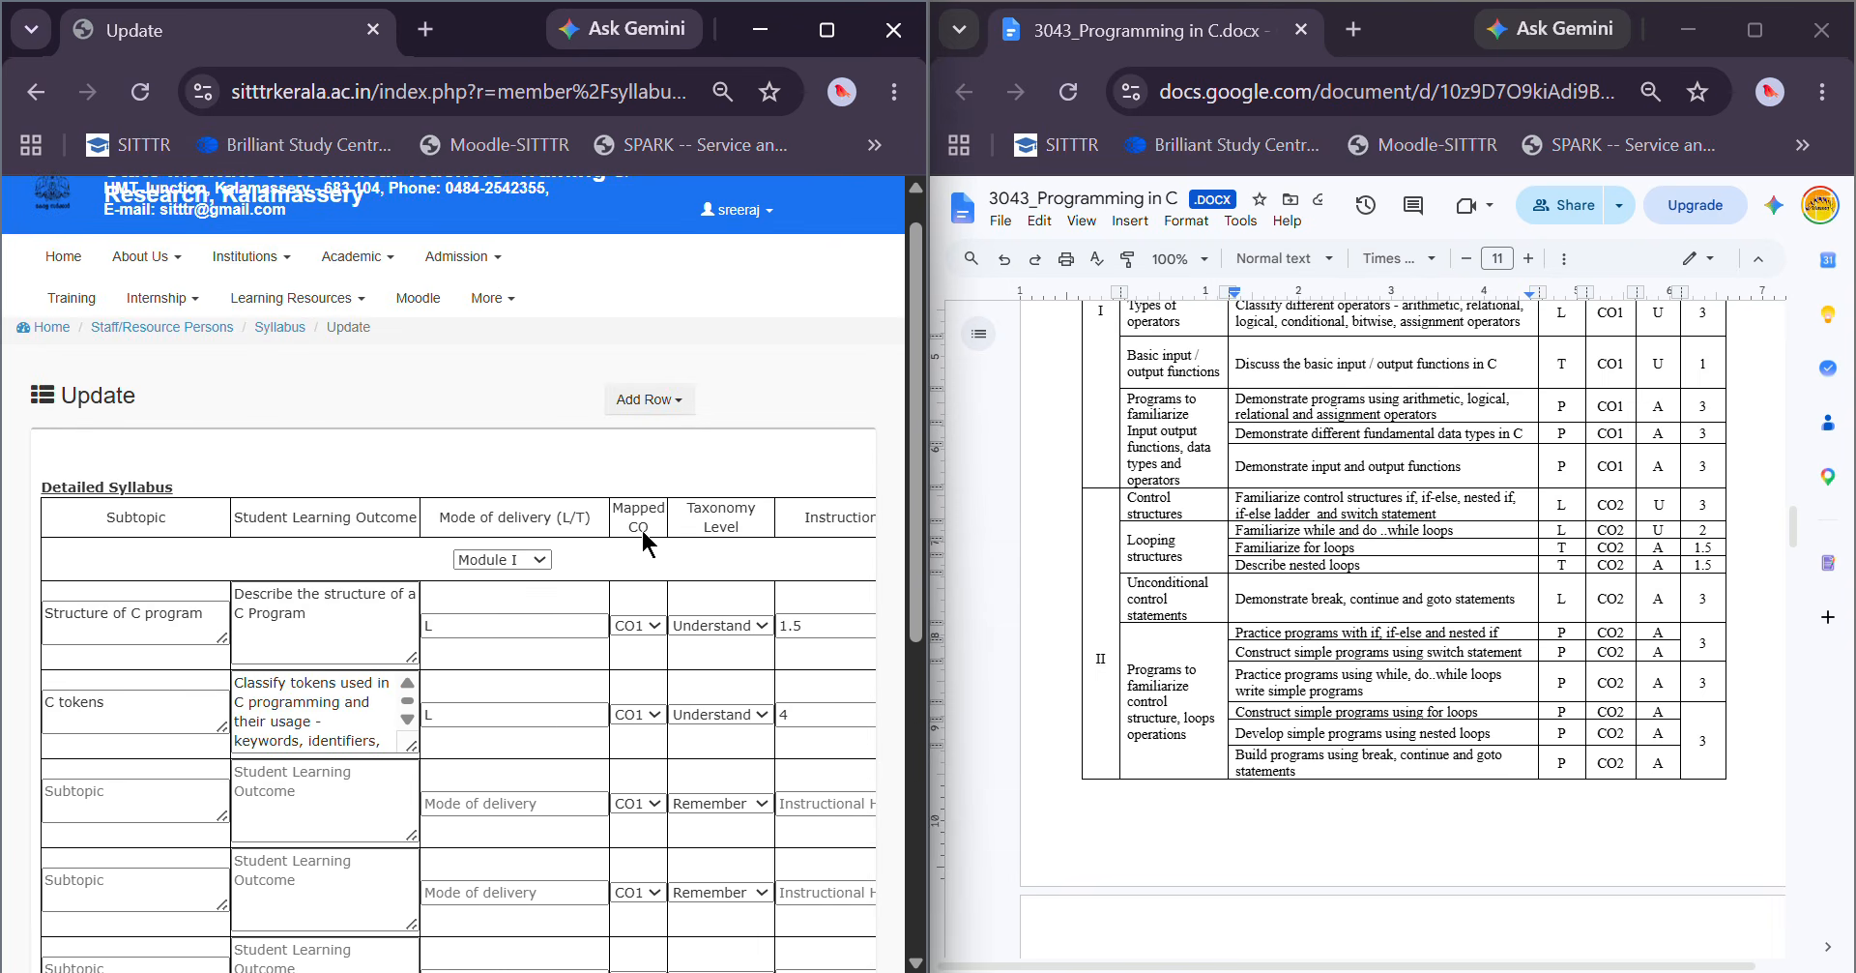
left_click(656, 402)
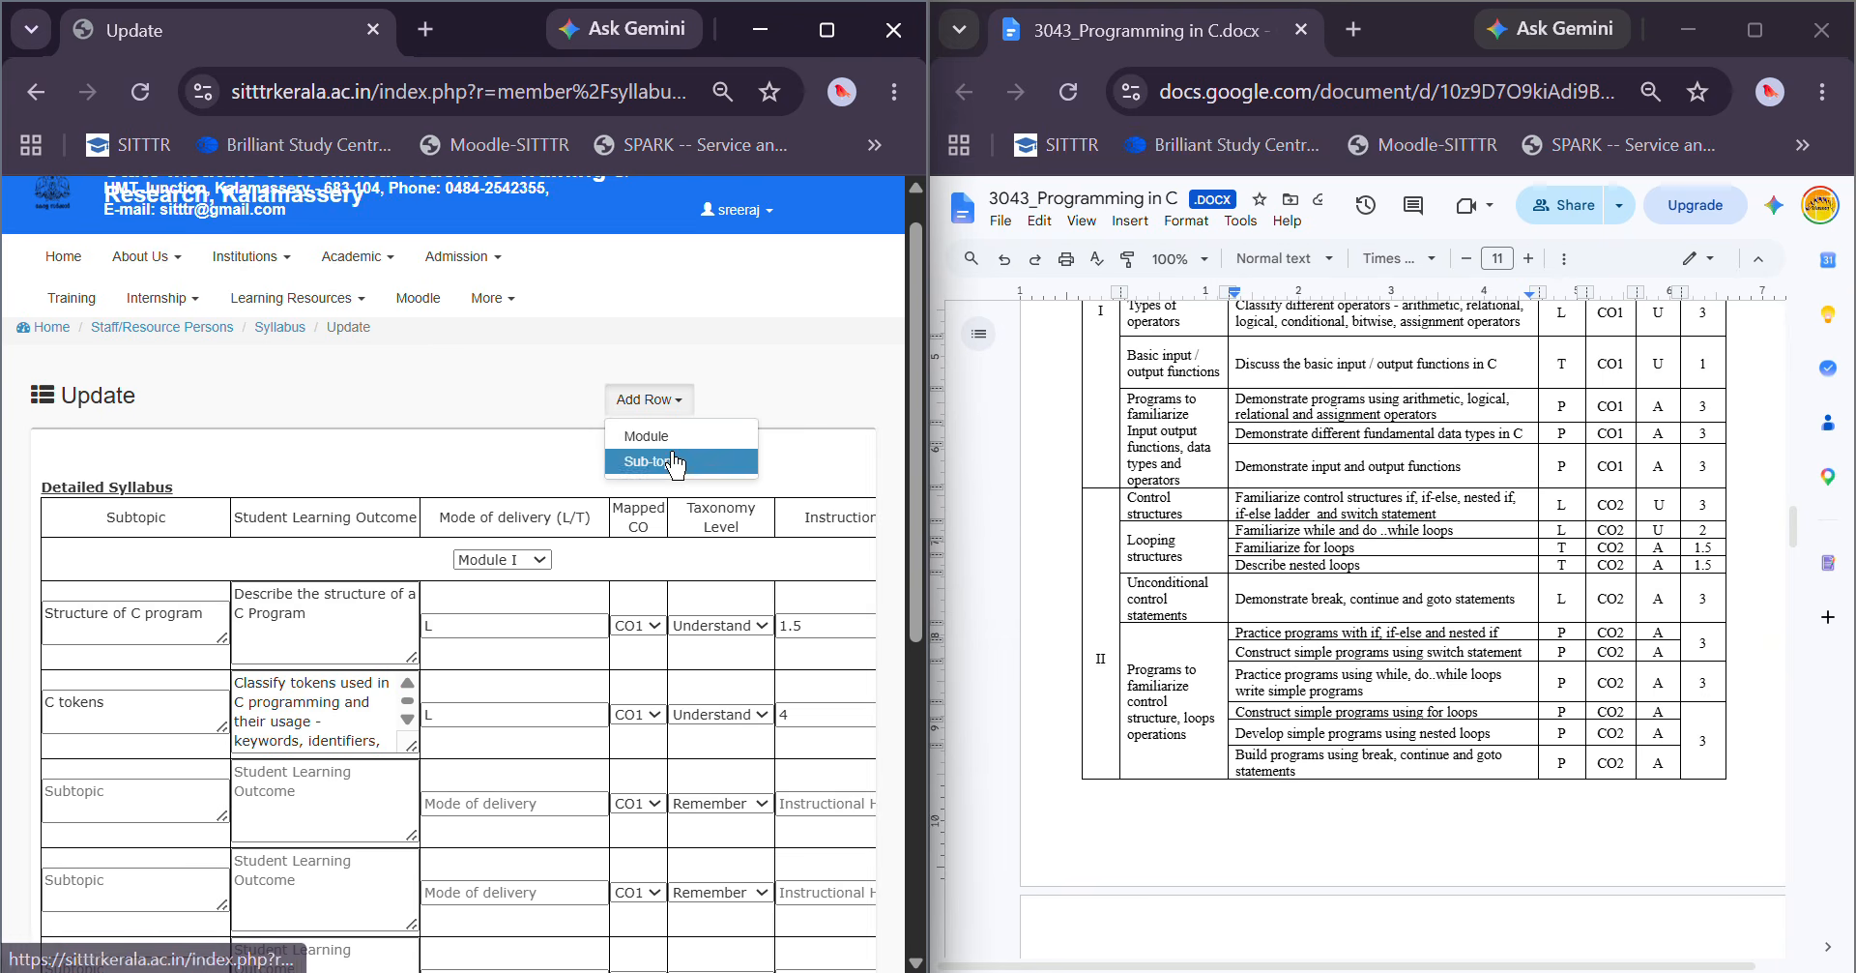
left_click(674, 464)
scroll(671, 414, "up", 1)
left_click(669, 437)
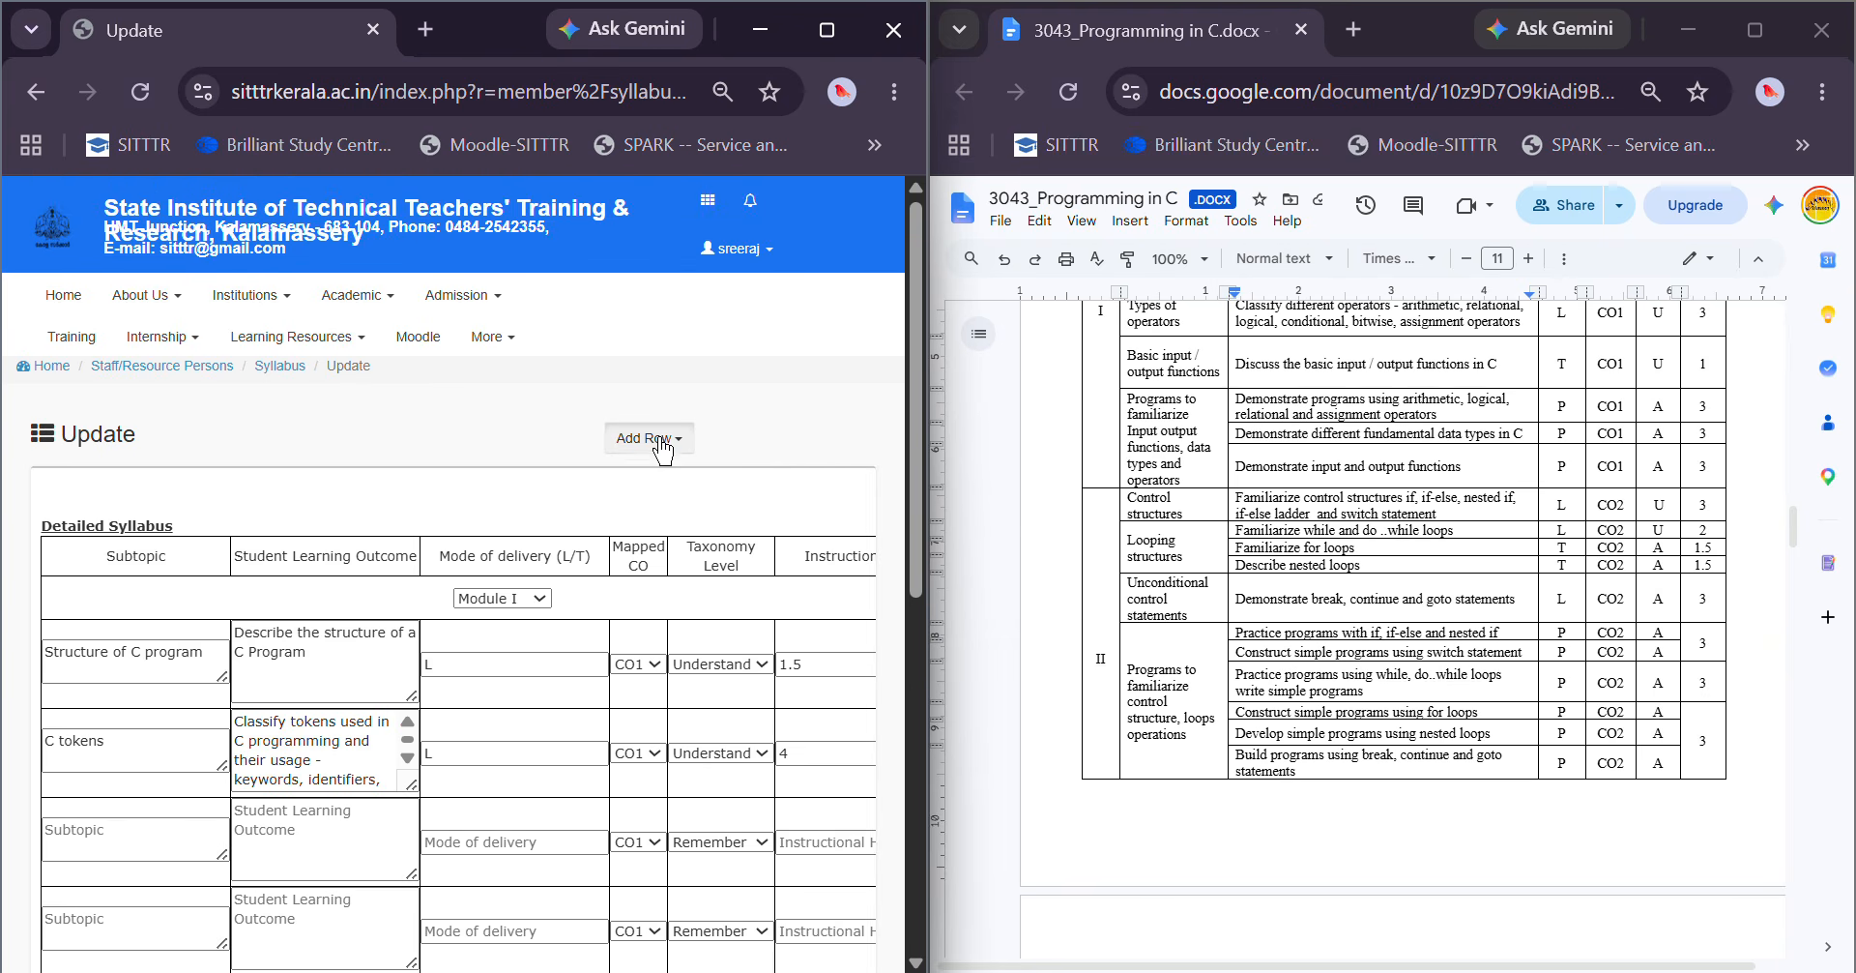
left_click(682, 501)
left_click(651, 439)
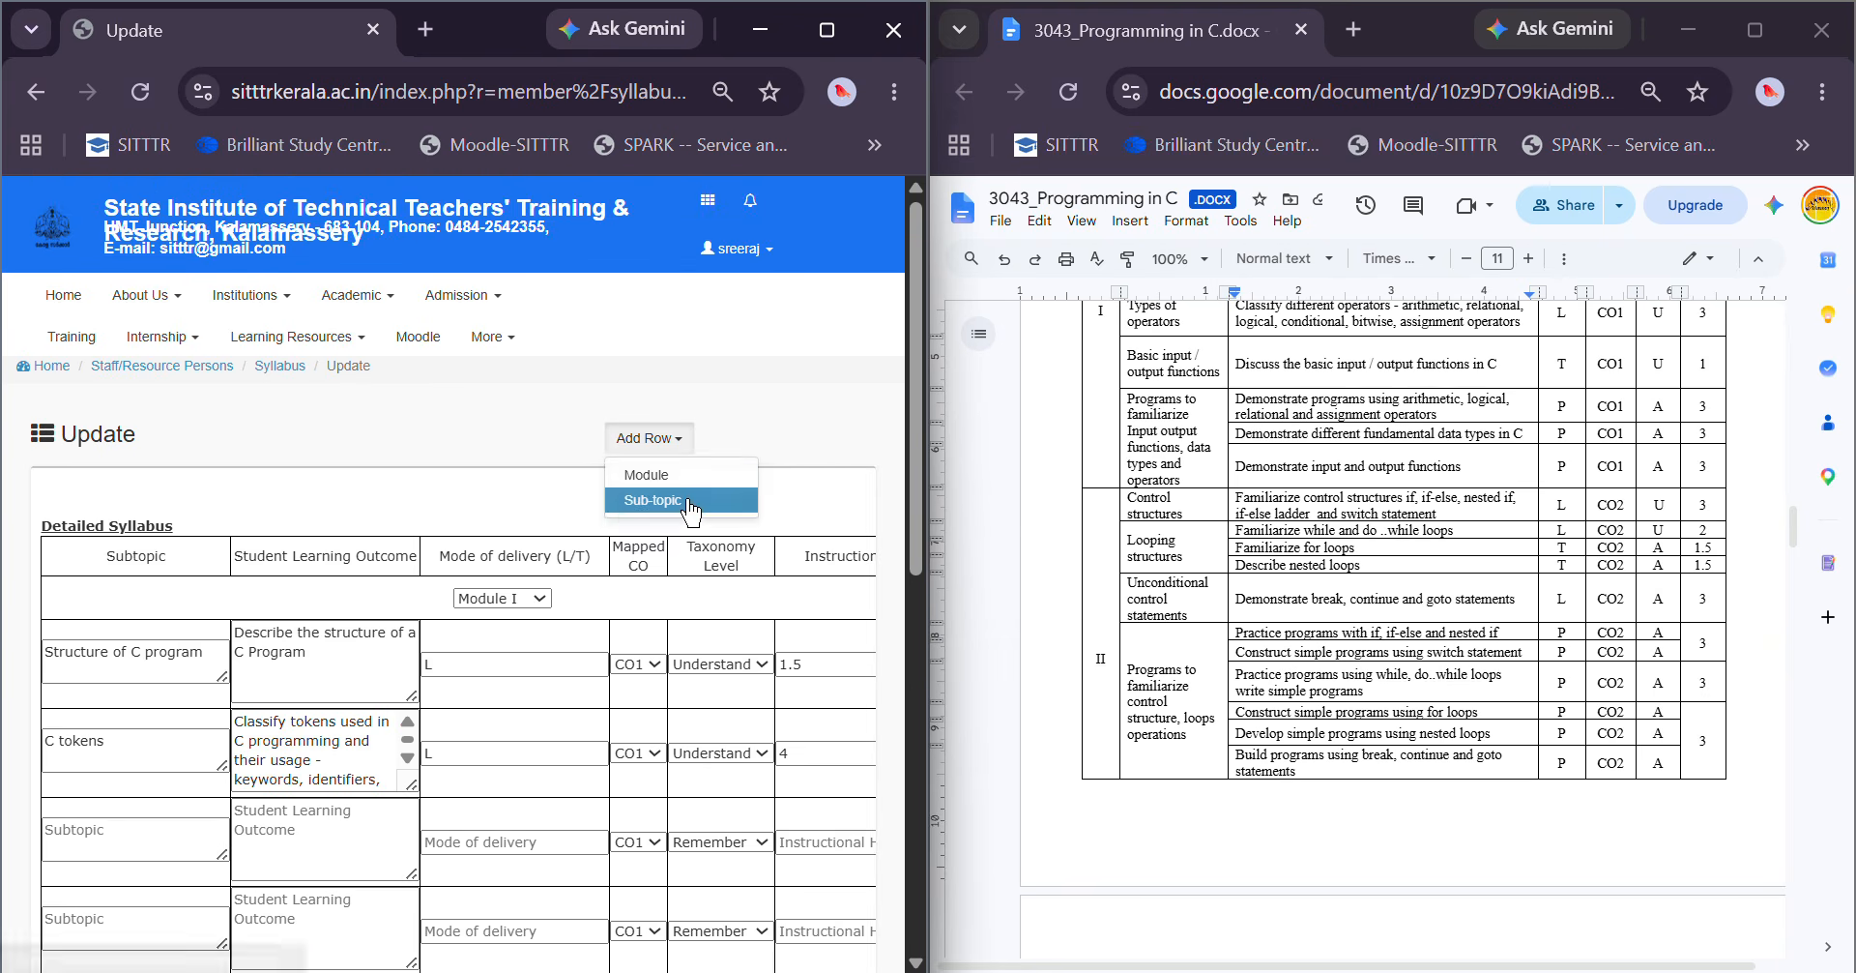
left_click(655, 439)
left_click(656, 439)
left_click(686, 499)
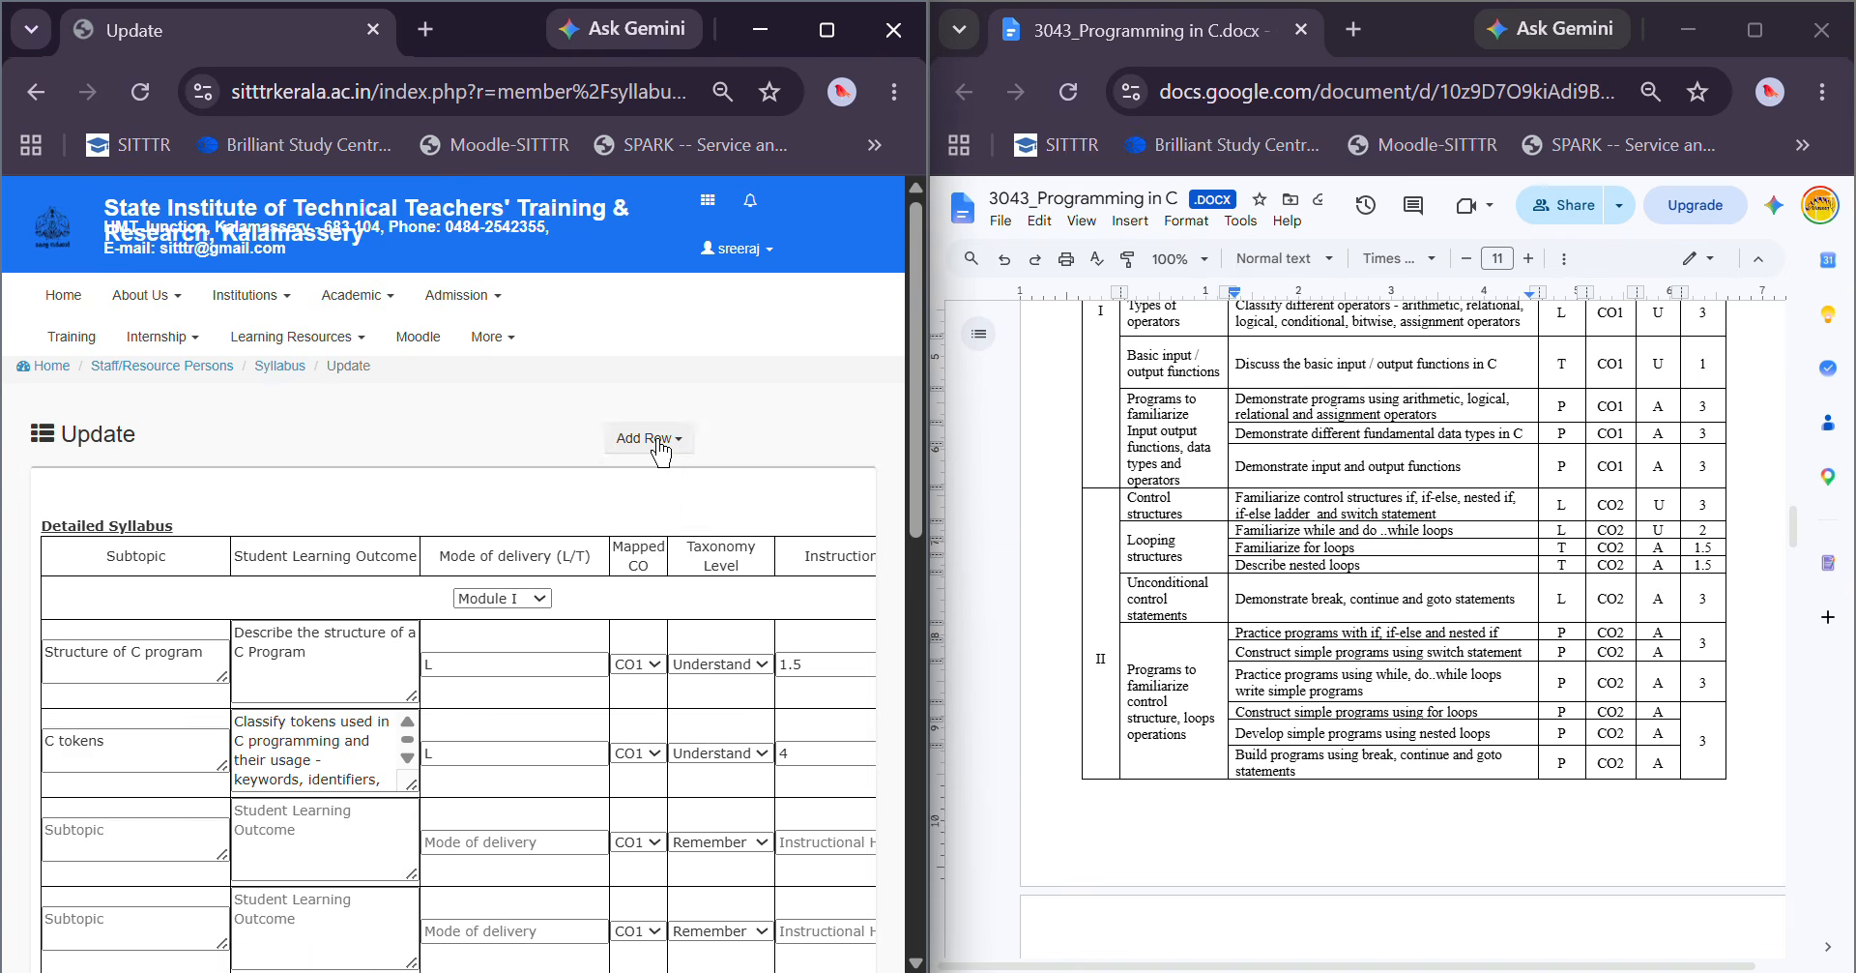
left_click(663, 440)
left_click(683, 501)
left_click(671, 443)
left_click(678, 499)
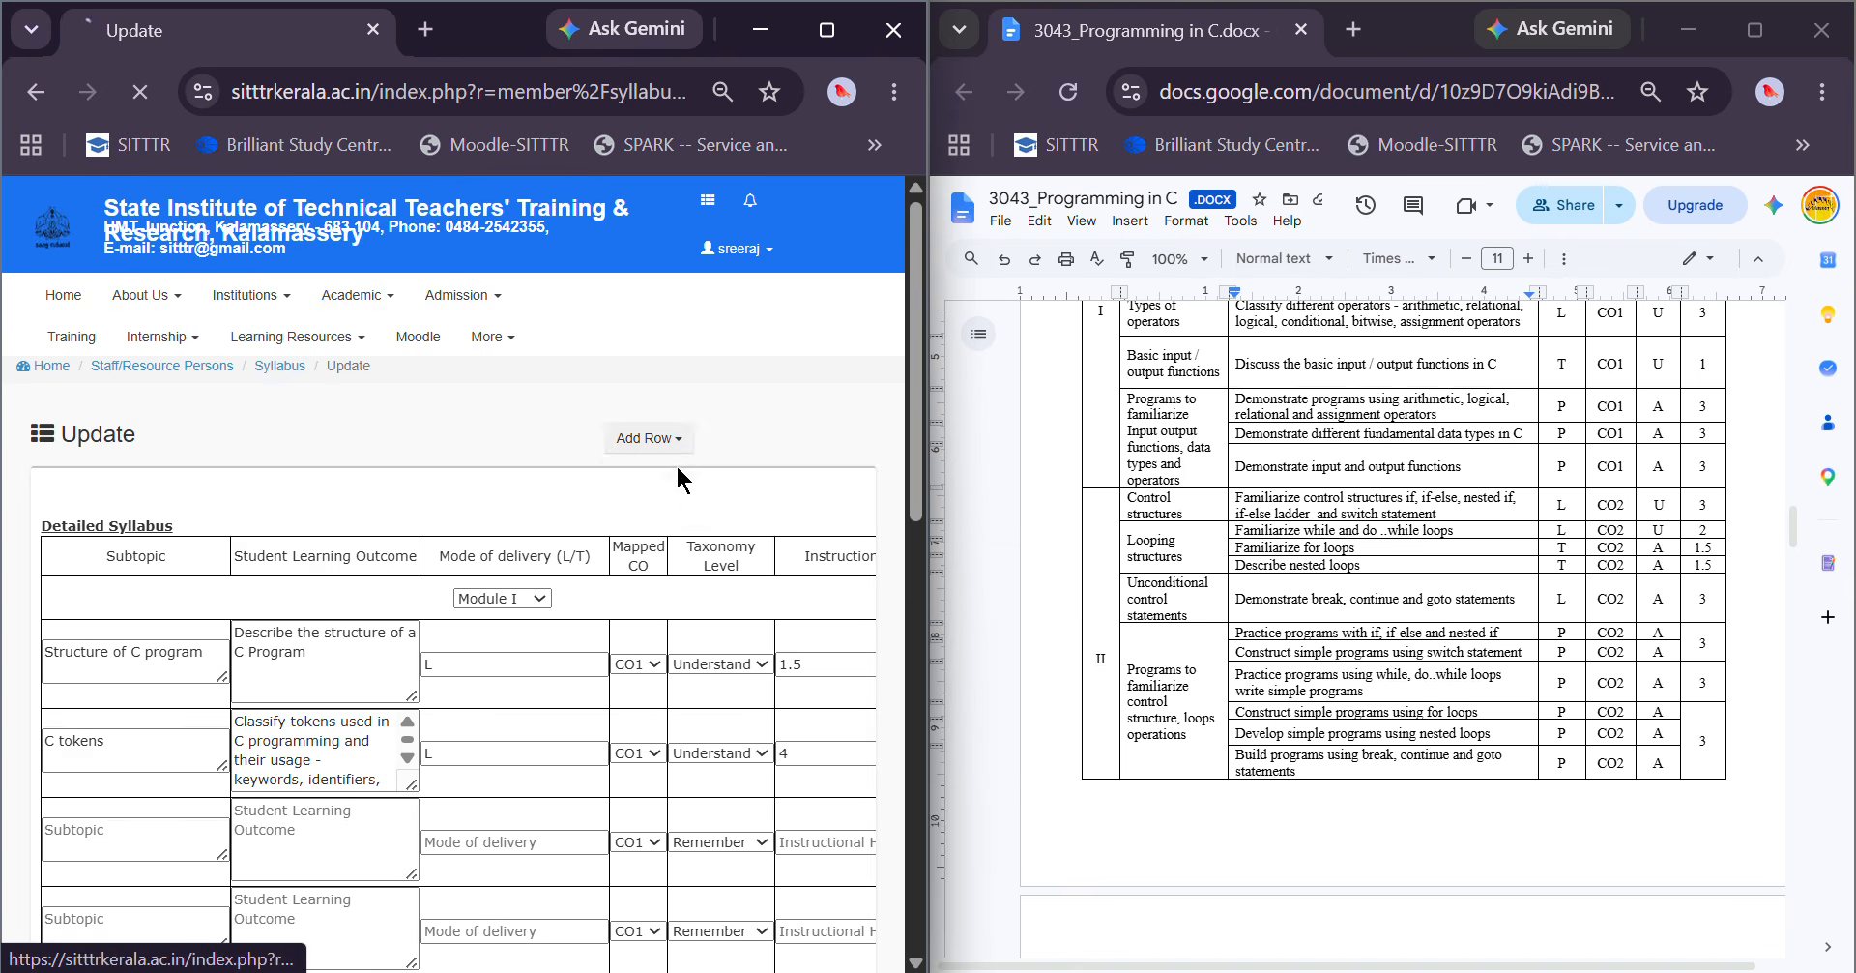
left_click(667, 446)
left_click(666, 446)
left_click(681, 501)
left_click(663, 443)
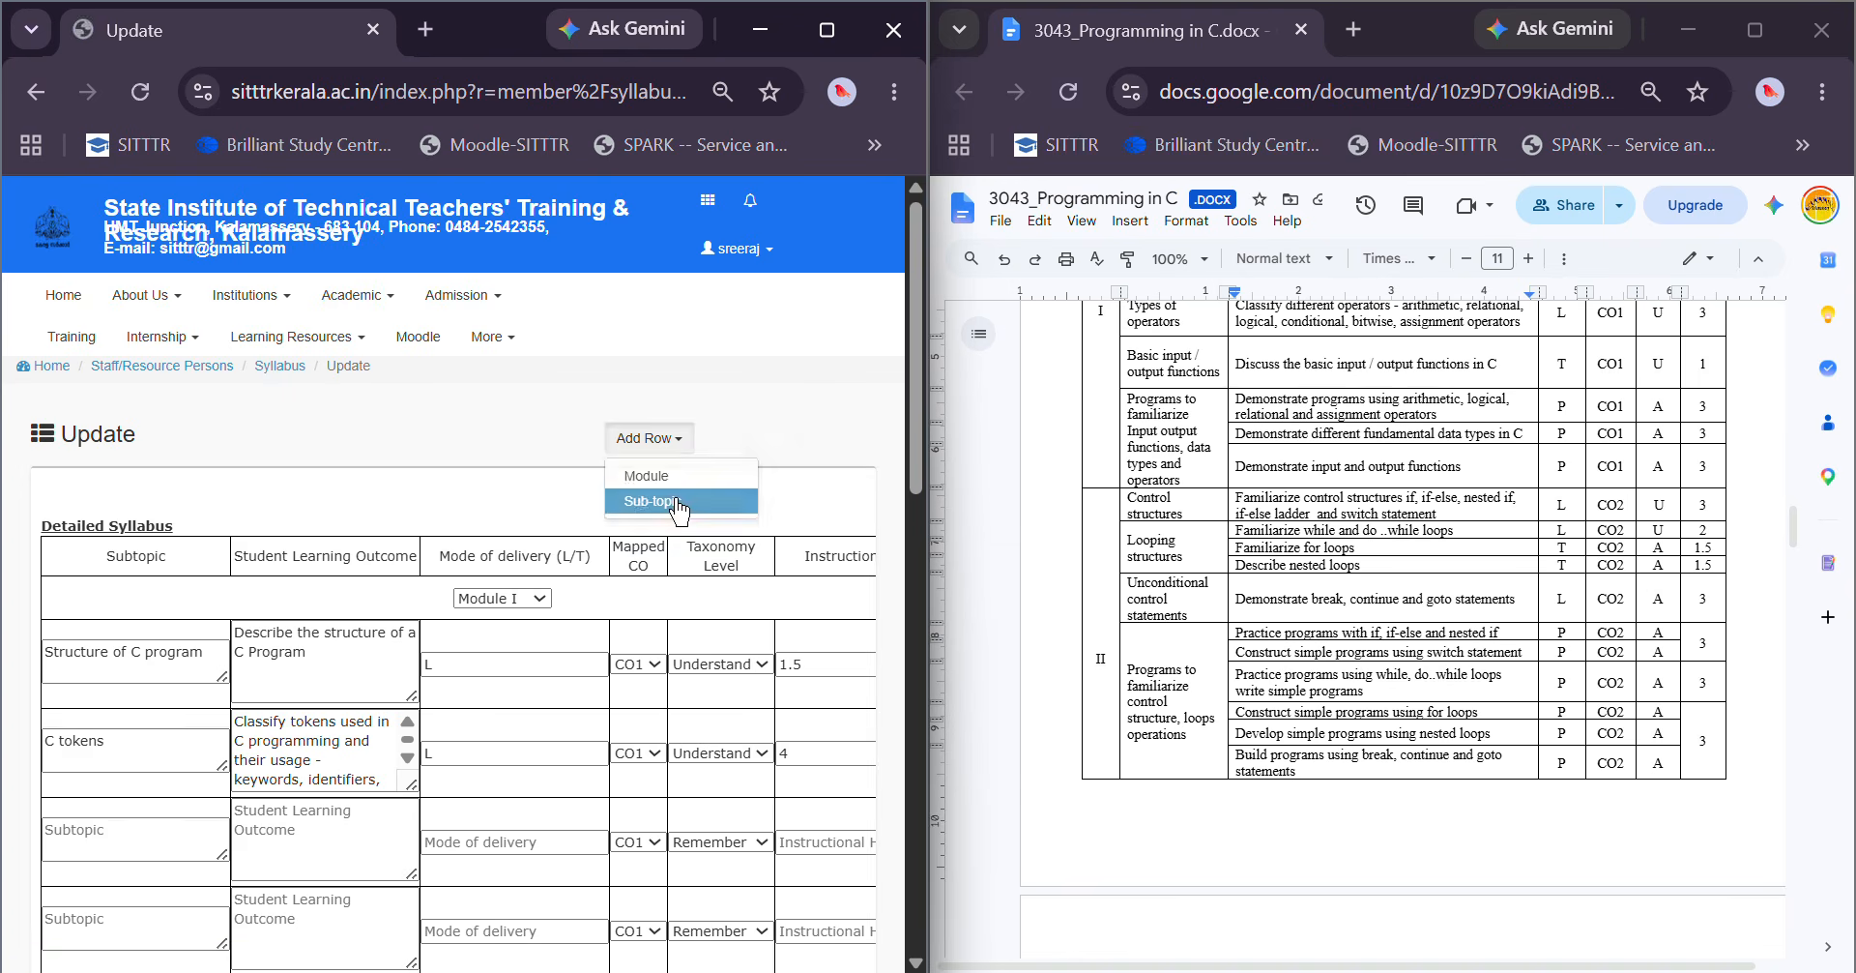
left_click(680, 501)
left_click(674, 443)
left_click(682, 500)
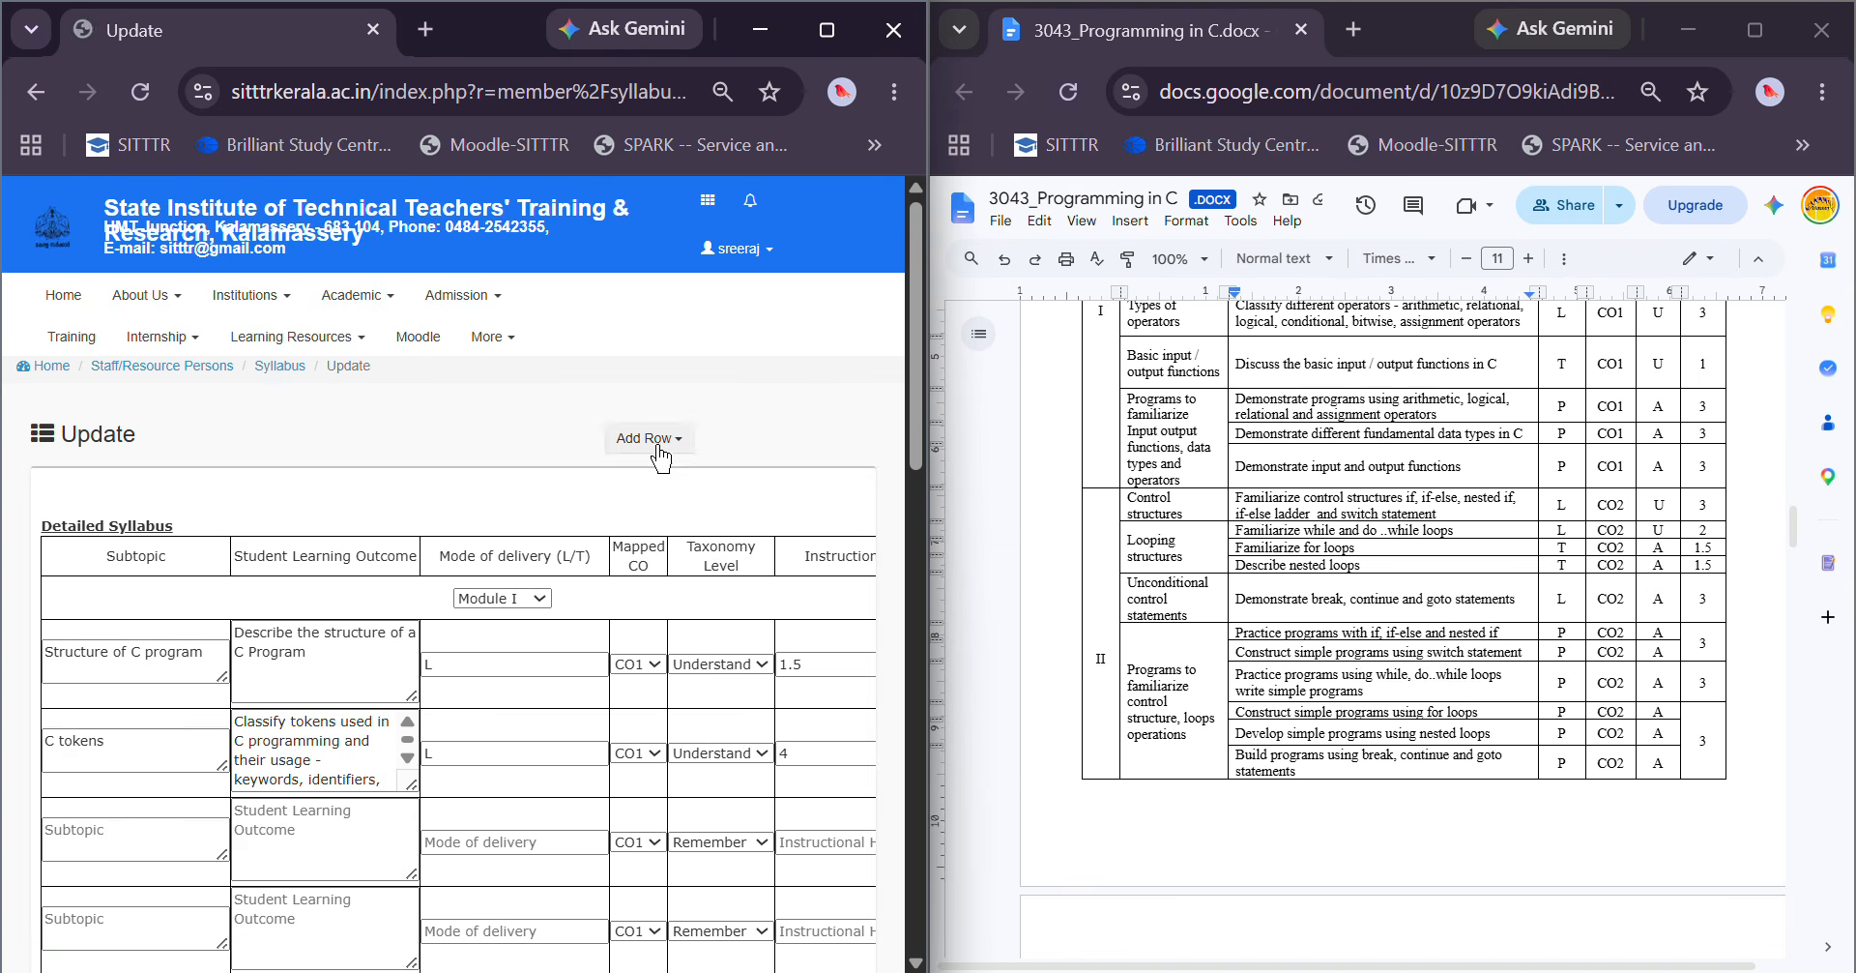
left_click(663, 445)
left_click(689, 501)
left_click(667, 443)
left_click(684, 500)
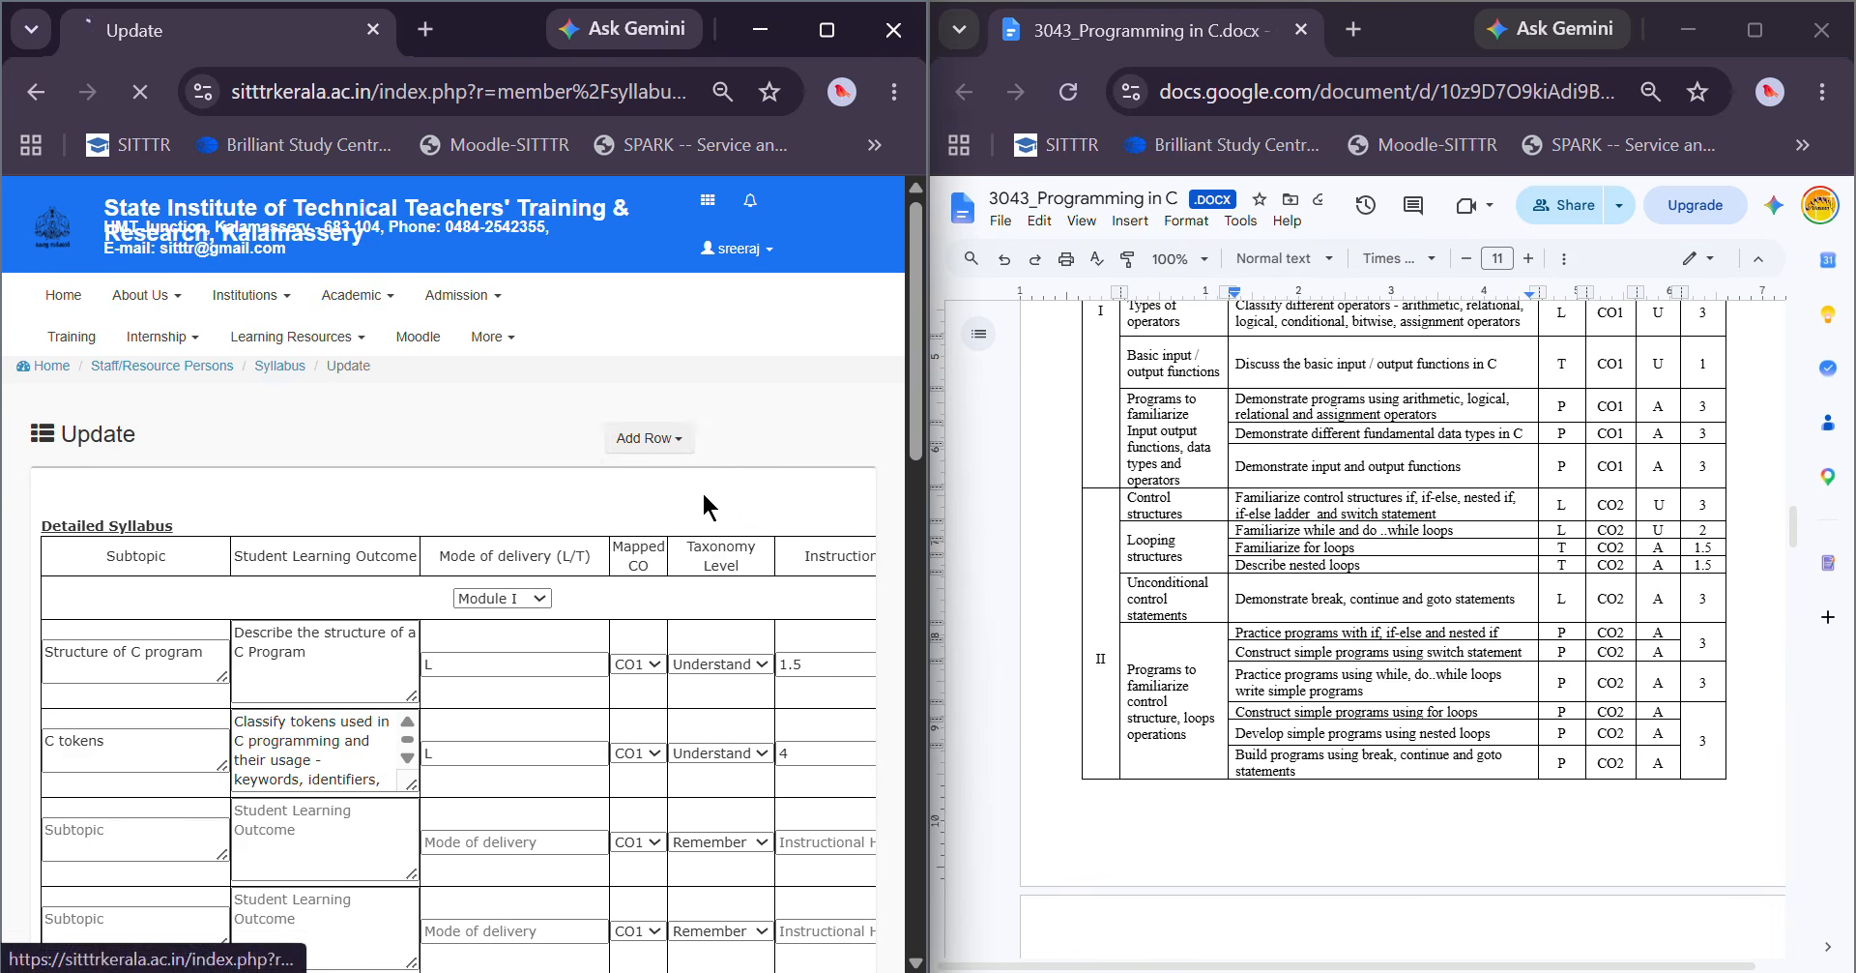
scroll(703, 541, "down", 1)
scroll(704, 580, "down", 10)
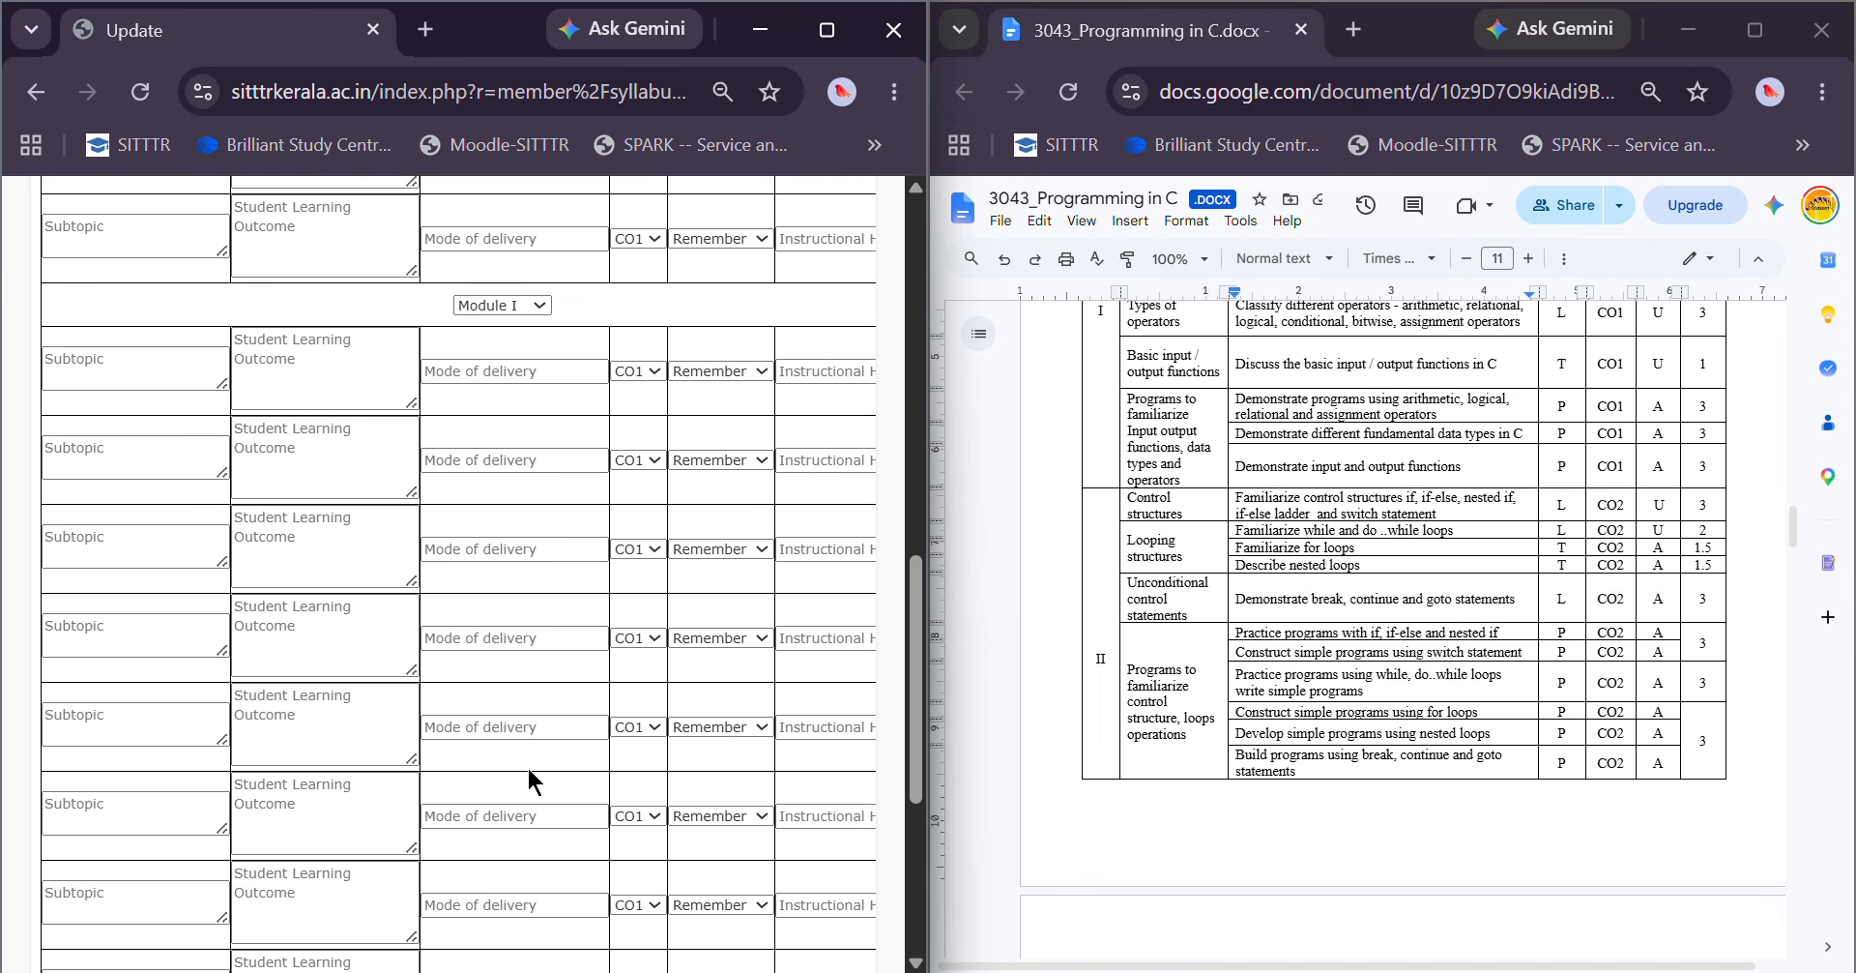
scroll(529, 769, "up", 2)
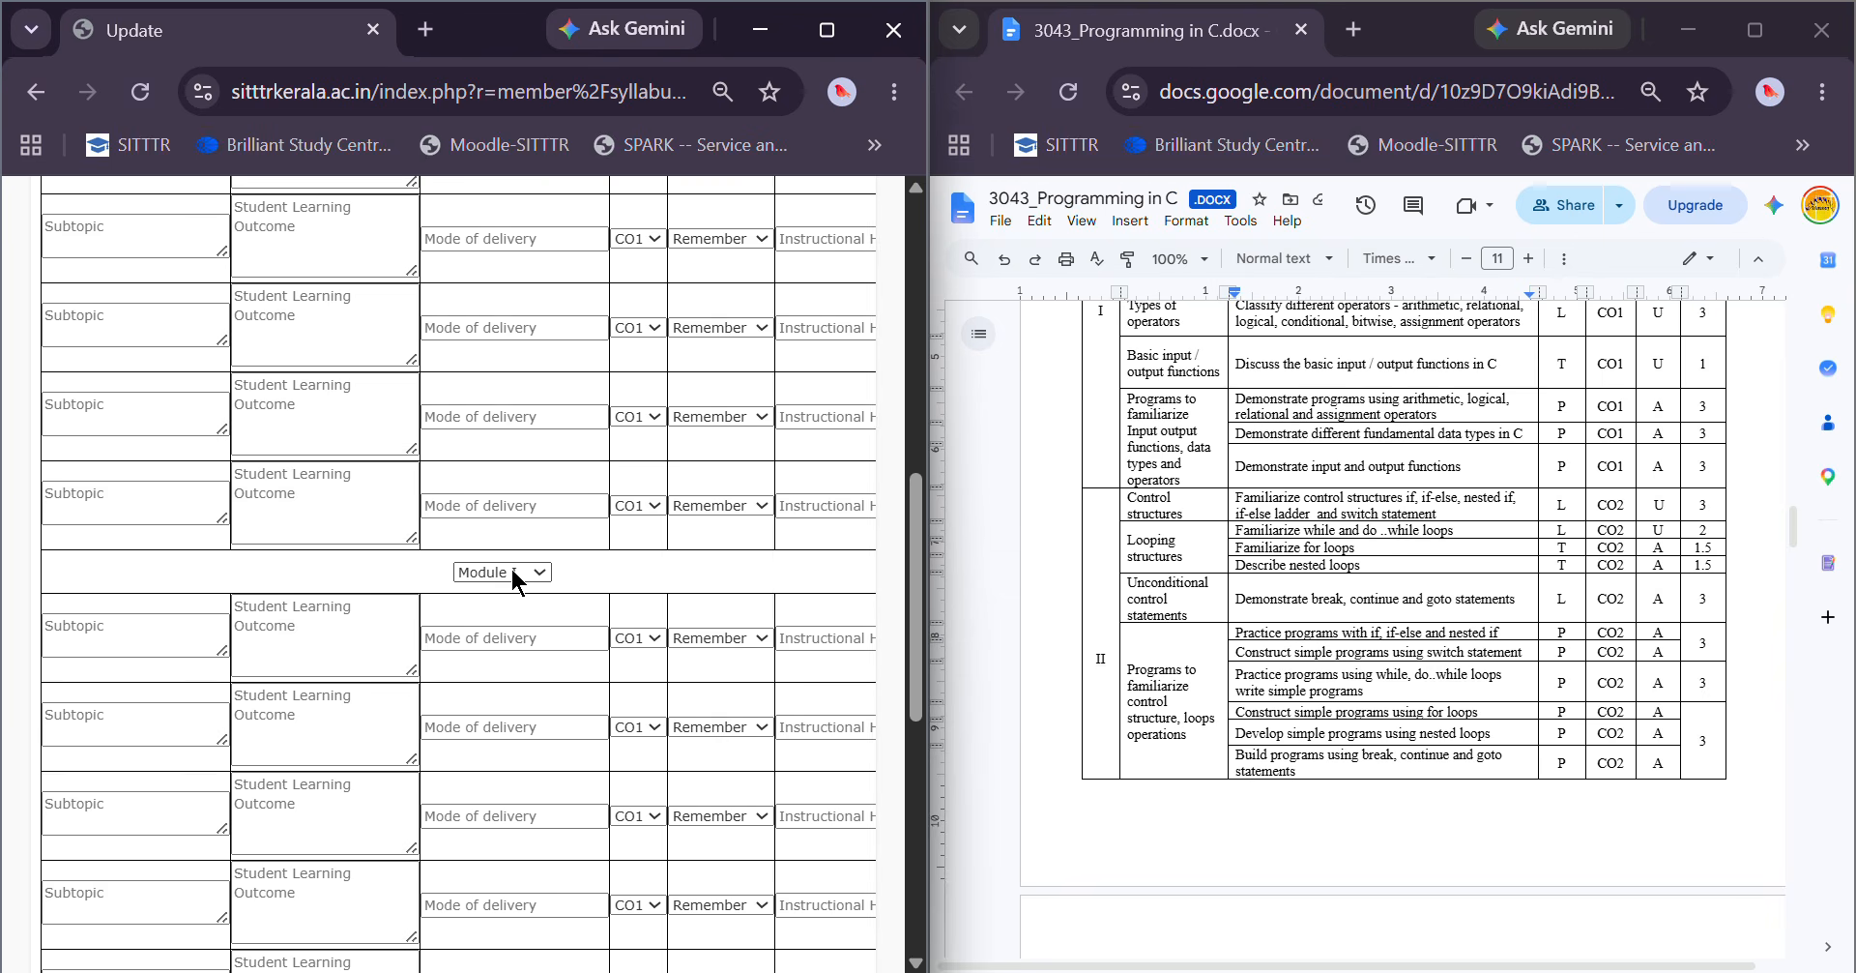
Make the block Module II and paste Control structures with its learning outcome
left_click(513, 573)
left_click(522, 634)
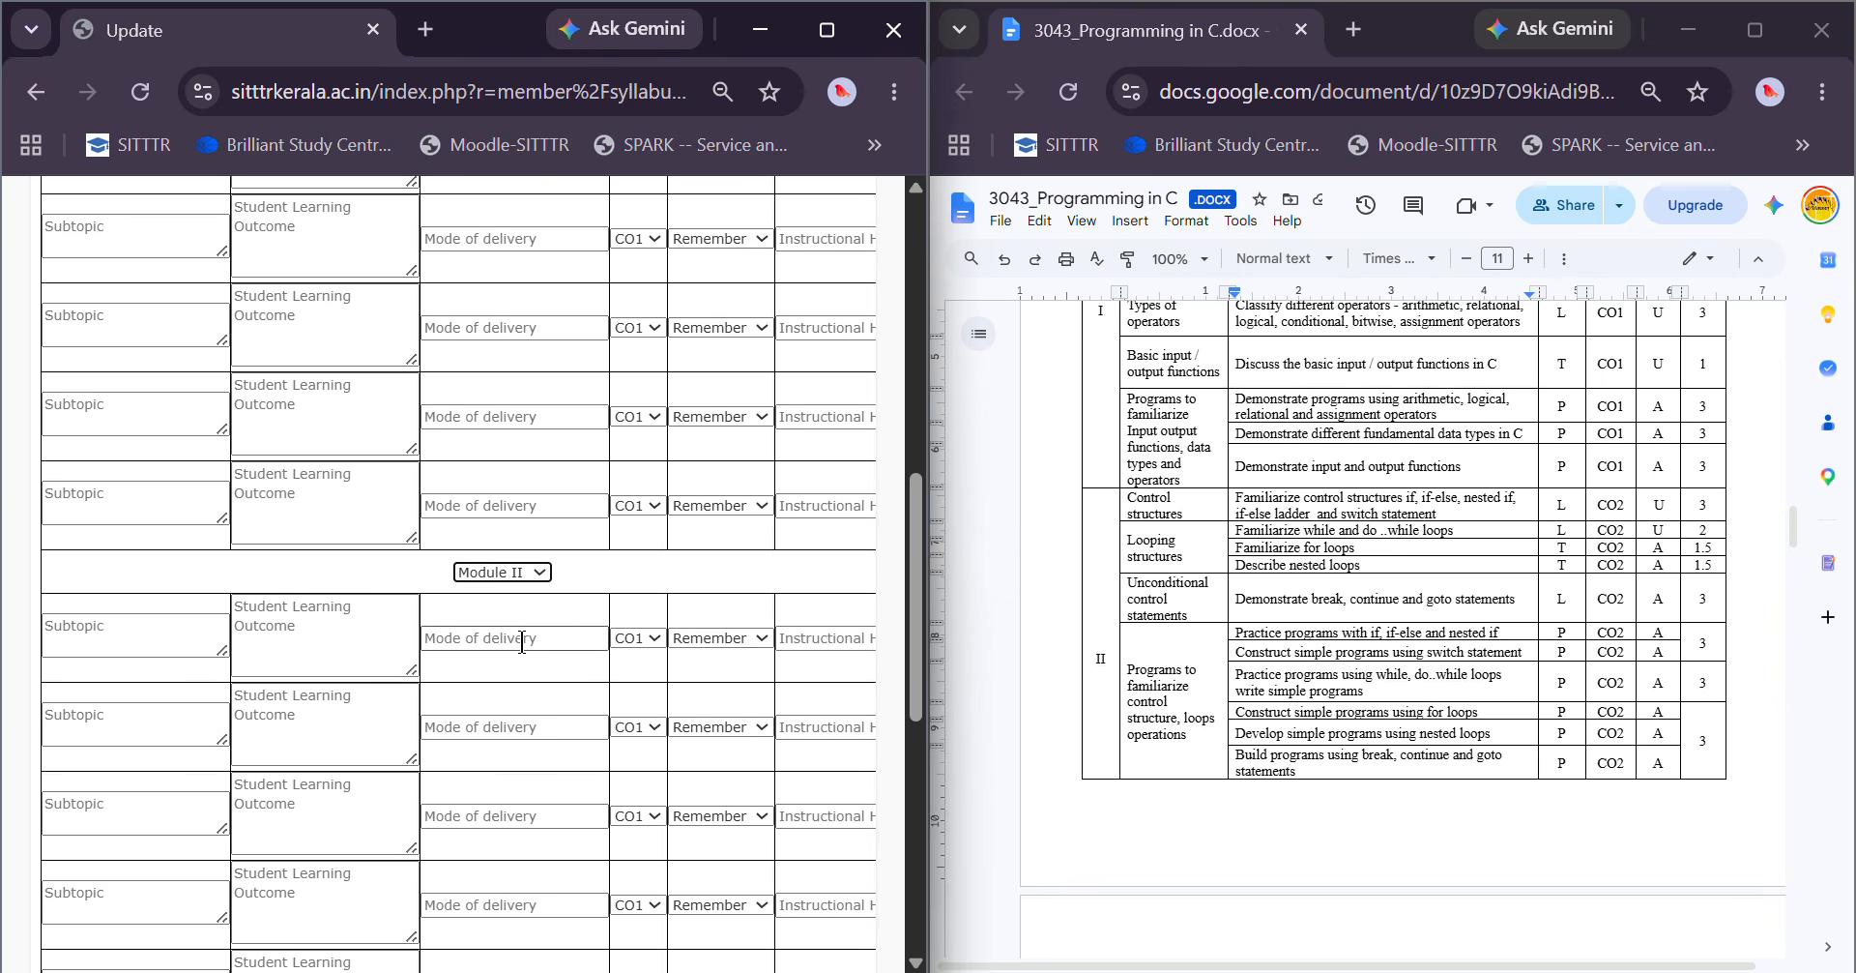
triple_click(1155, 493)
key("ctrl+c")
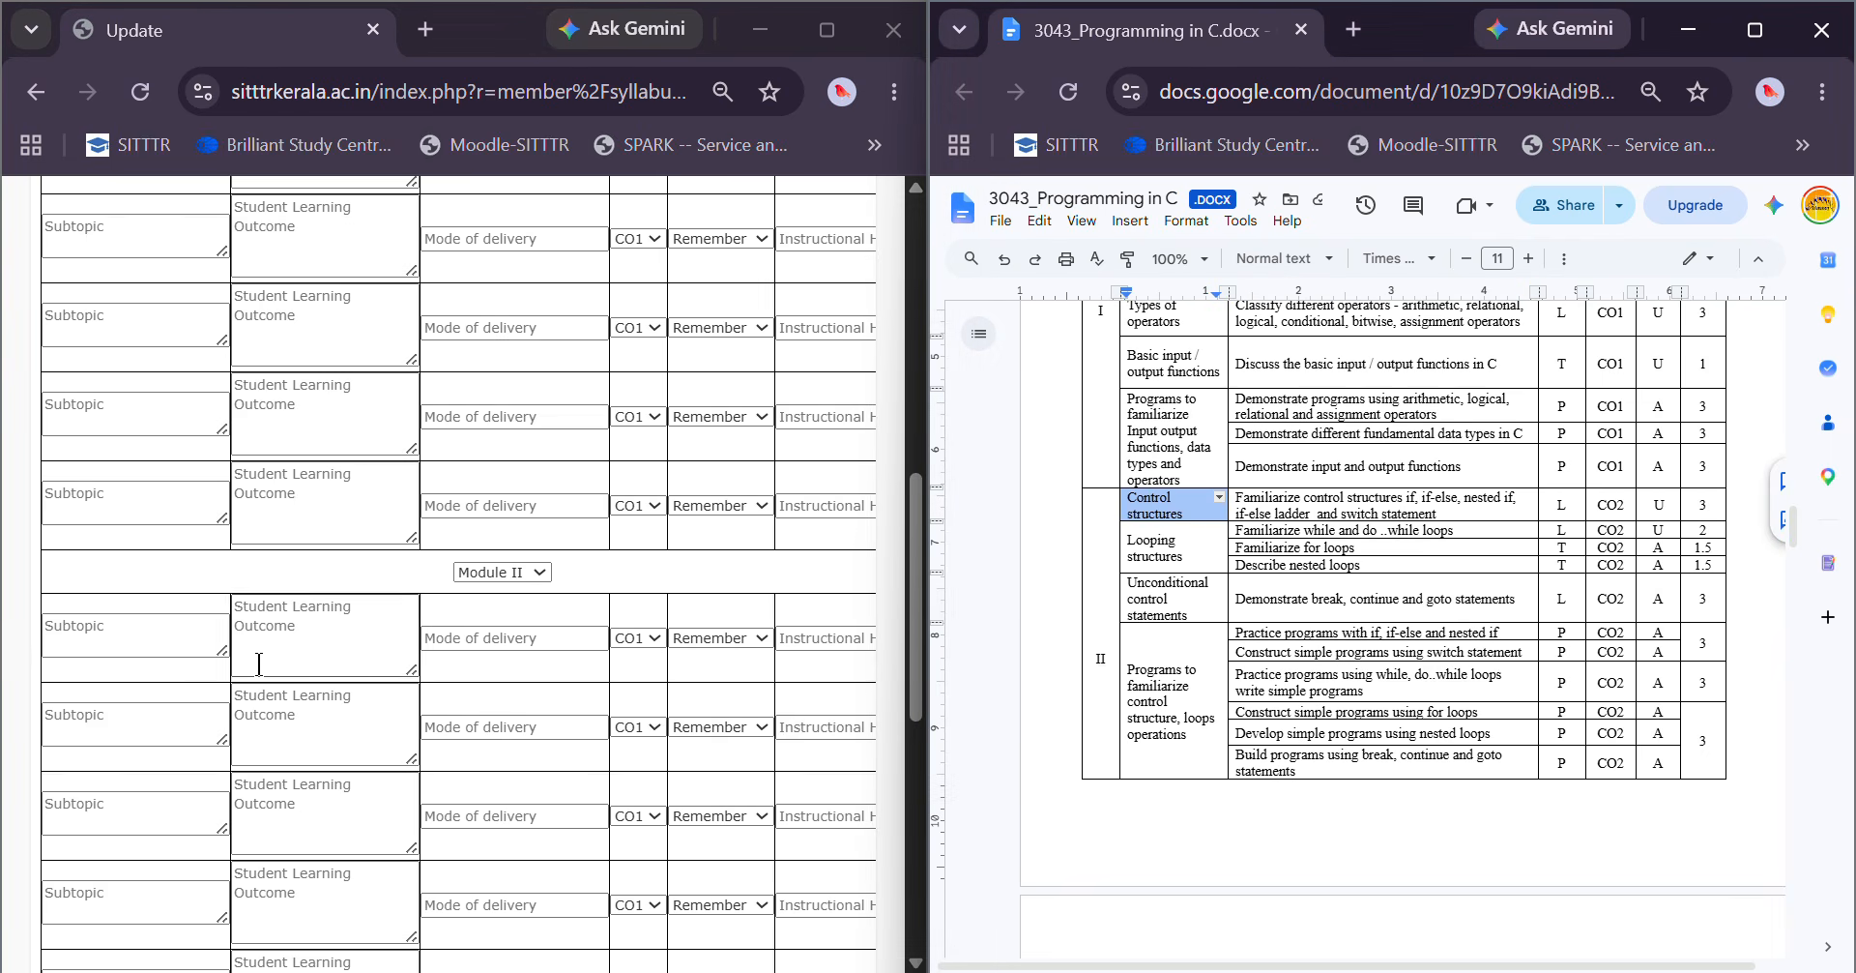
left_click(178, 638)
key("ctrl+v")
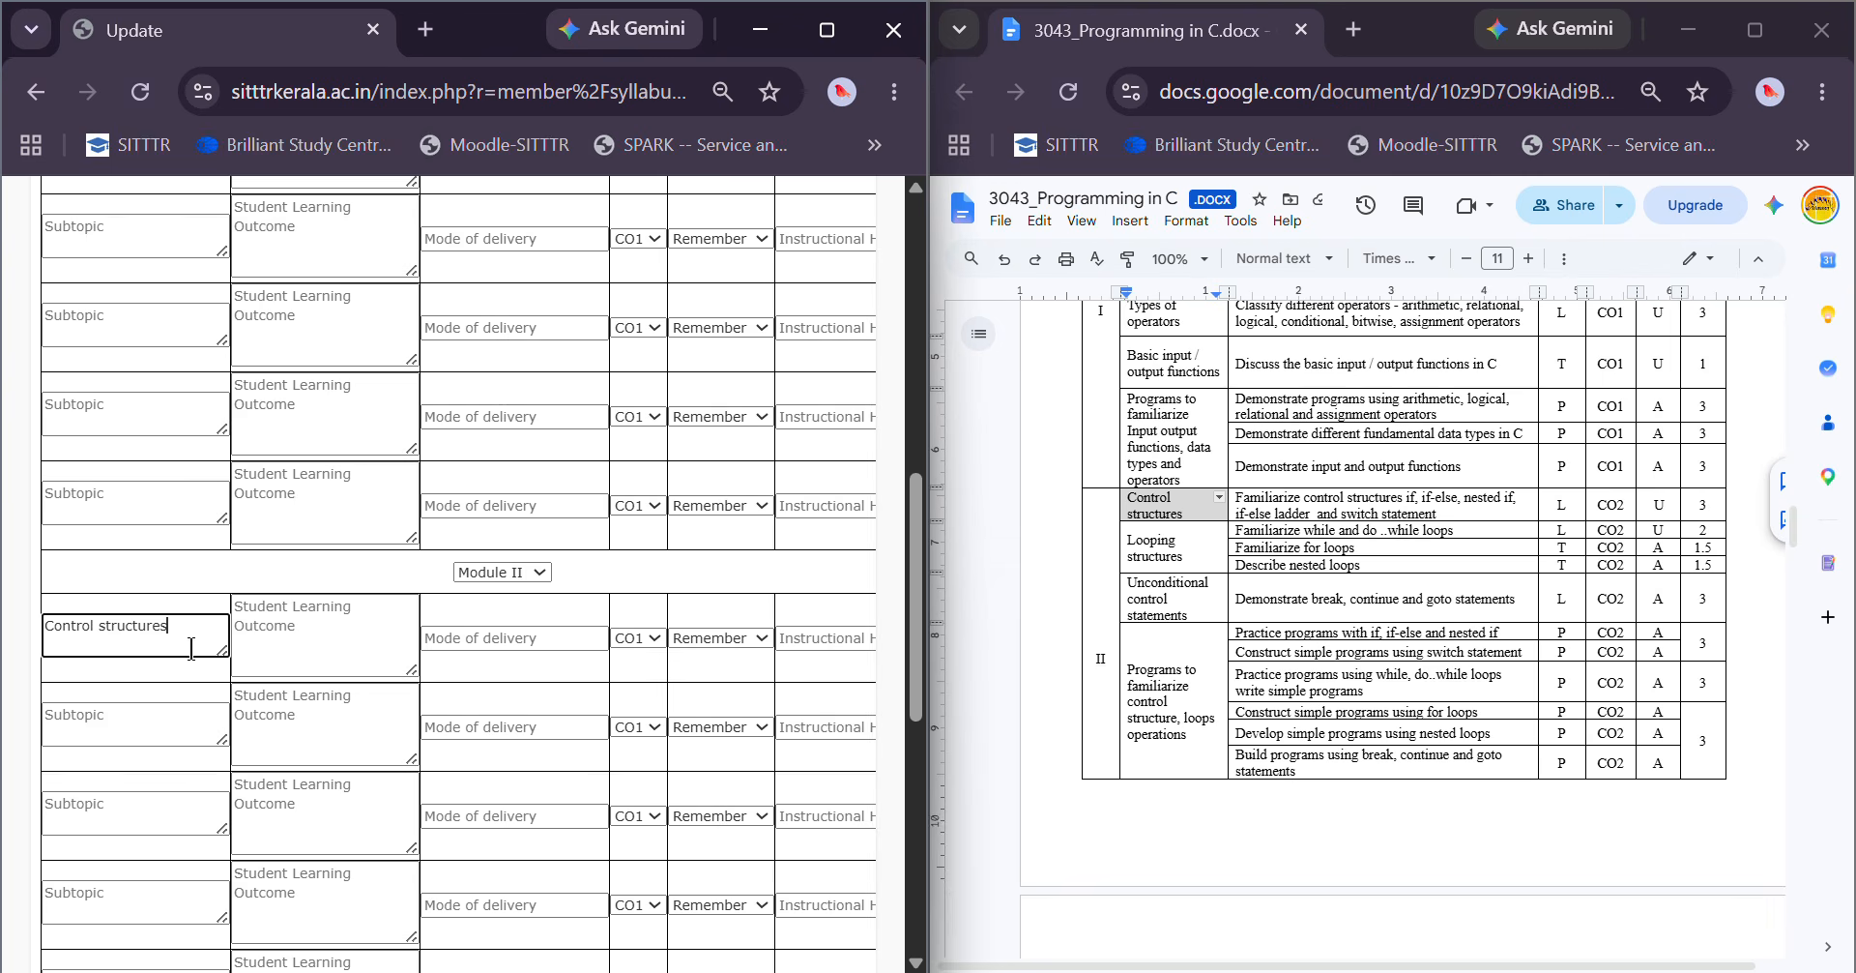
triple_click(1334, 505)
key("ctrl+c")
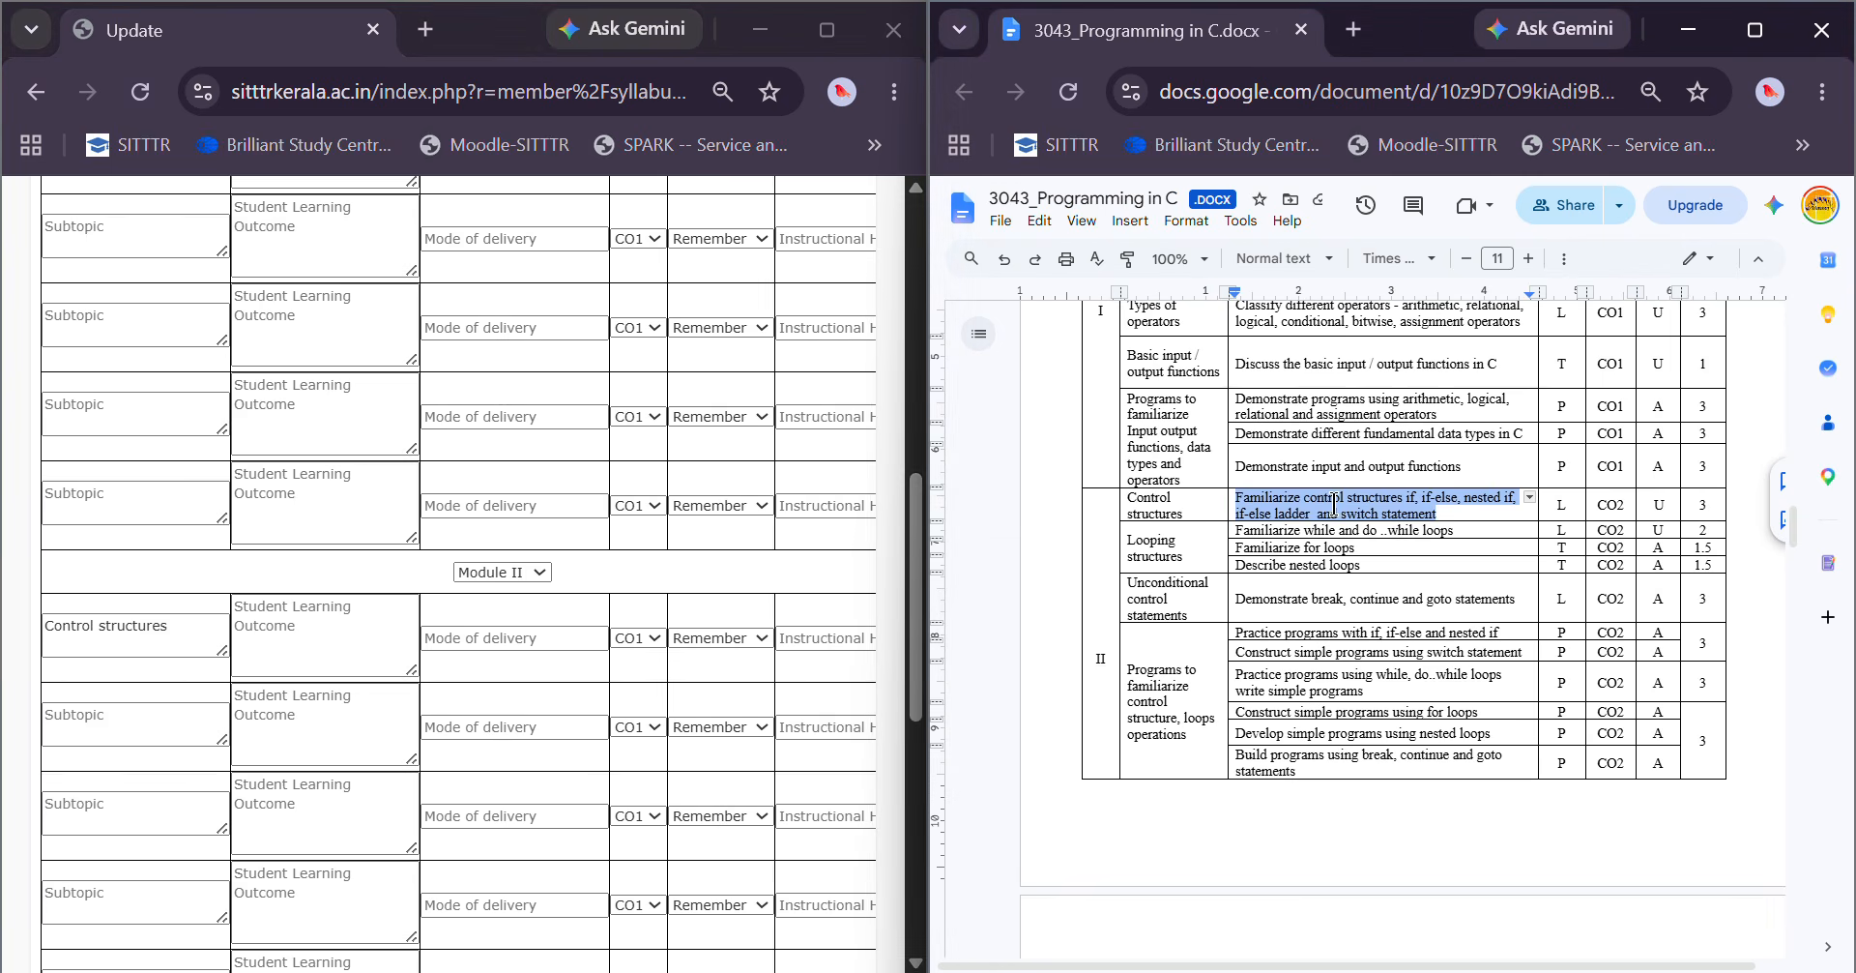
left_click(276, 667)
key("ctrl+v")
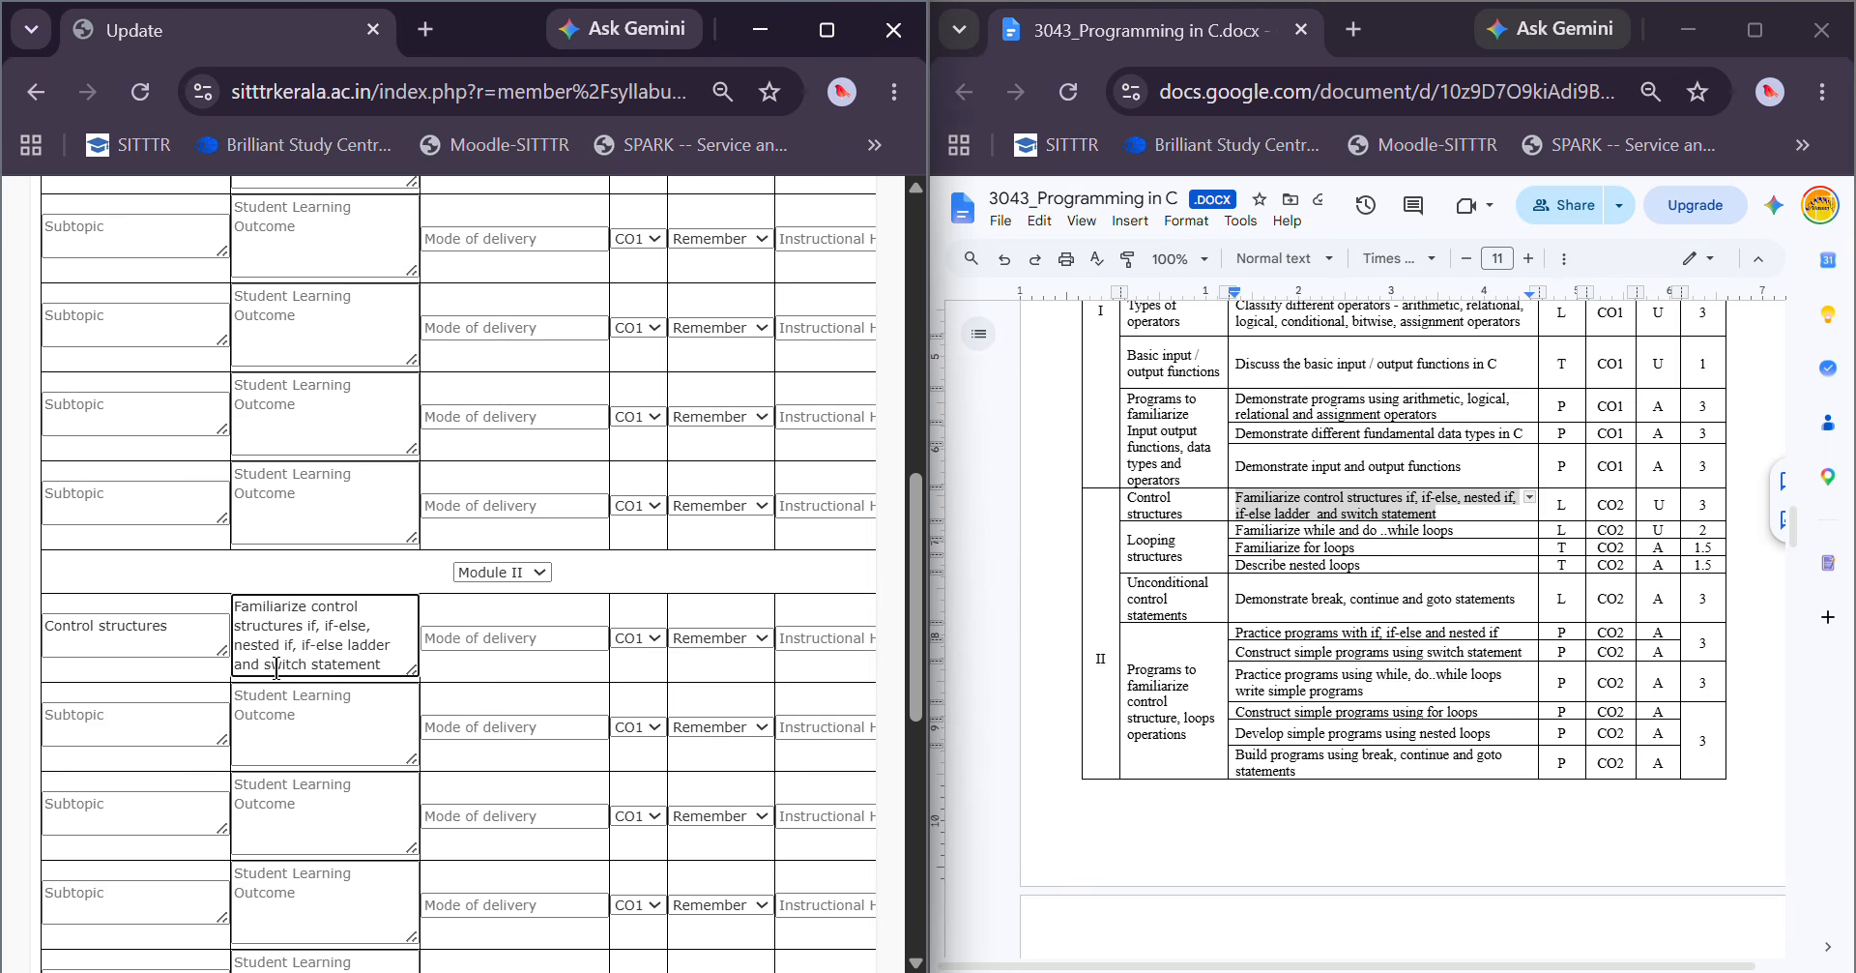
Set the Control structures row to L, CO2, Understand, and 3 hours
left_click(488, 646)
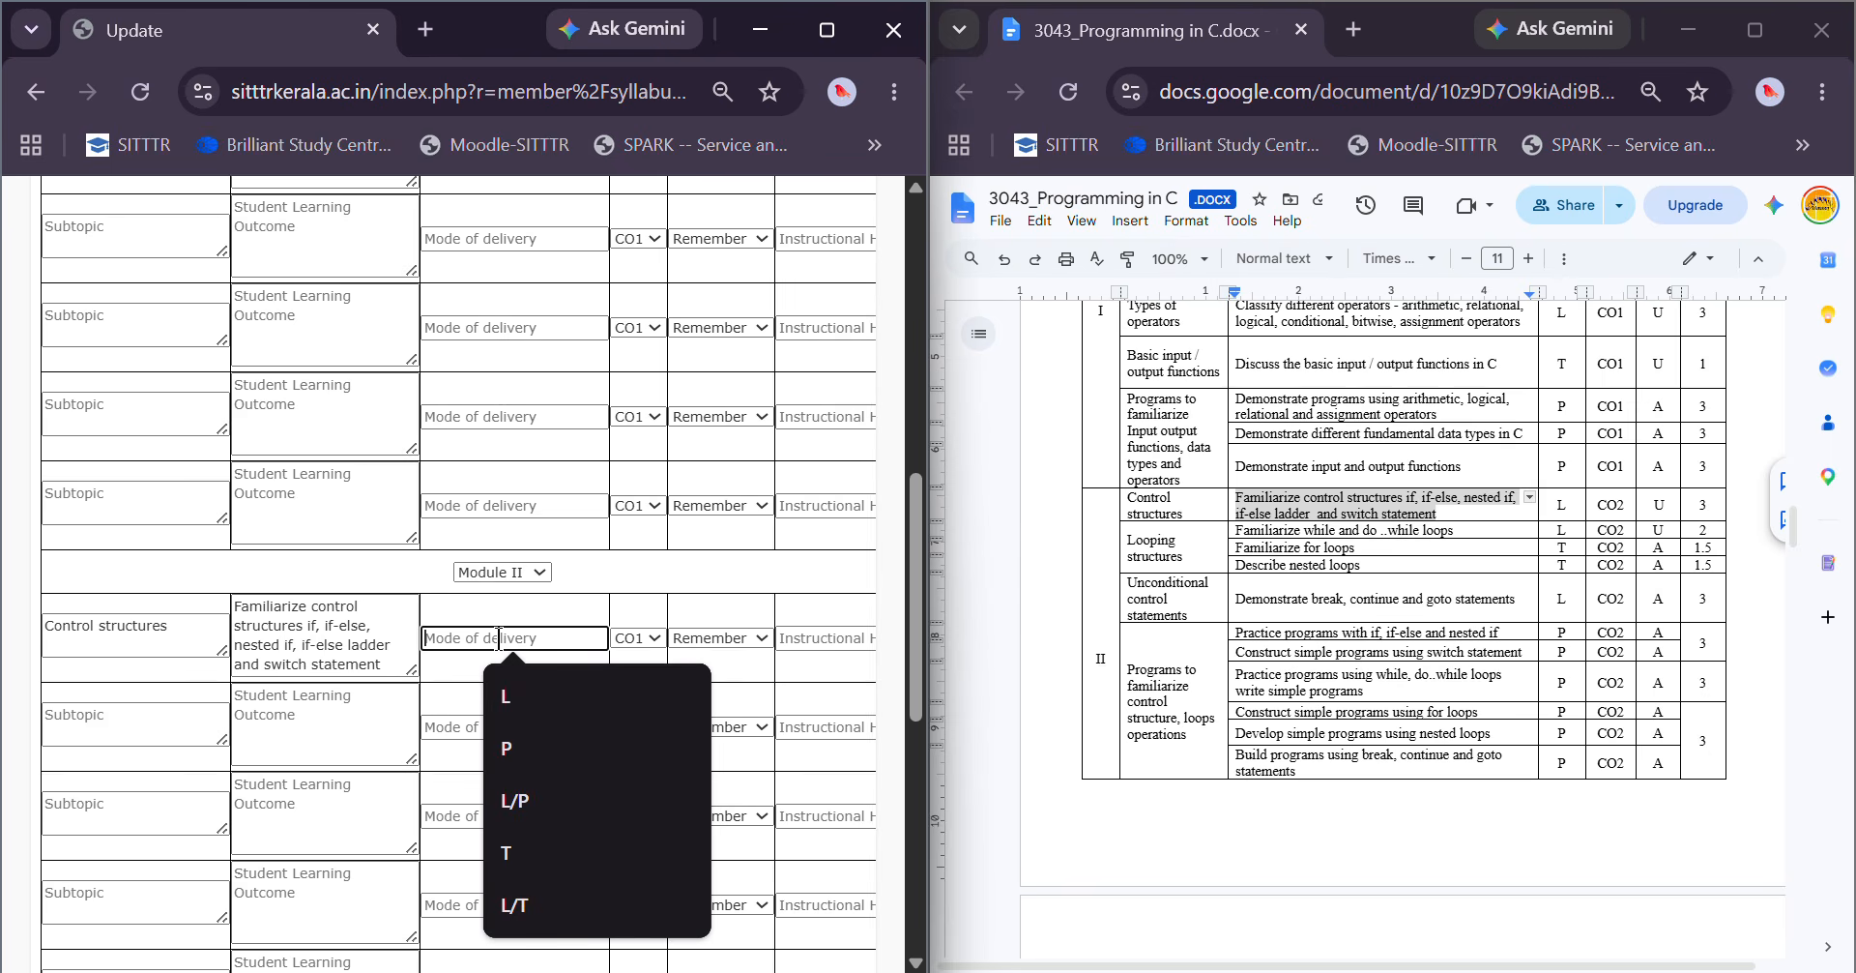
left_click(551, 690)
left_click(662, 640)
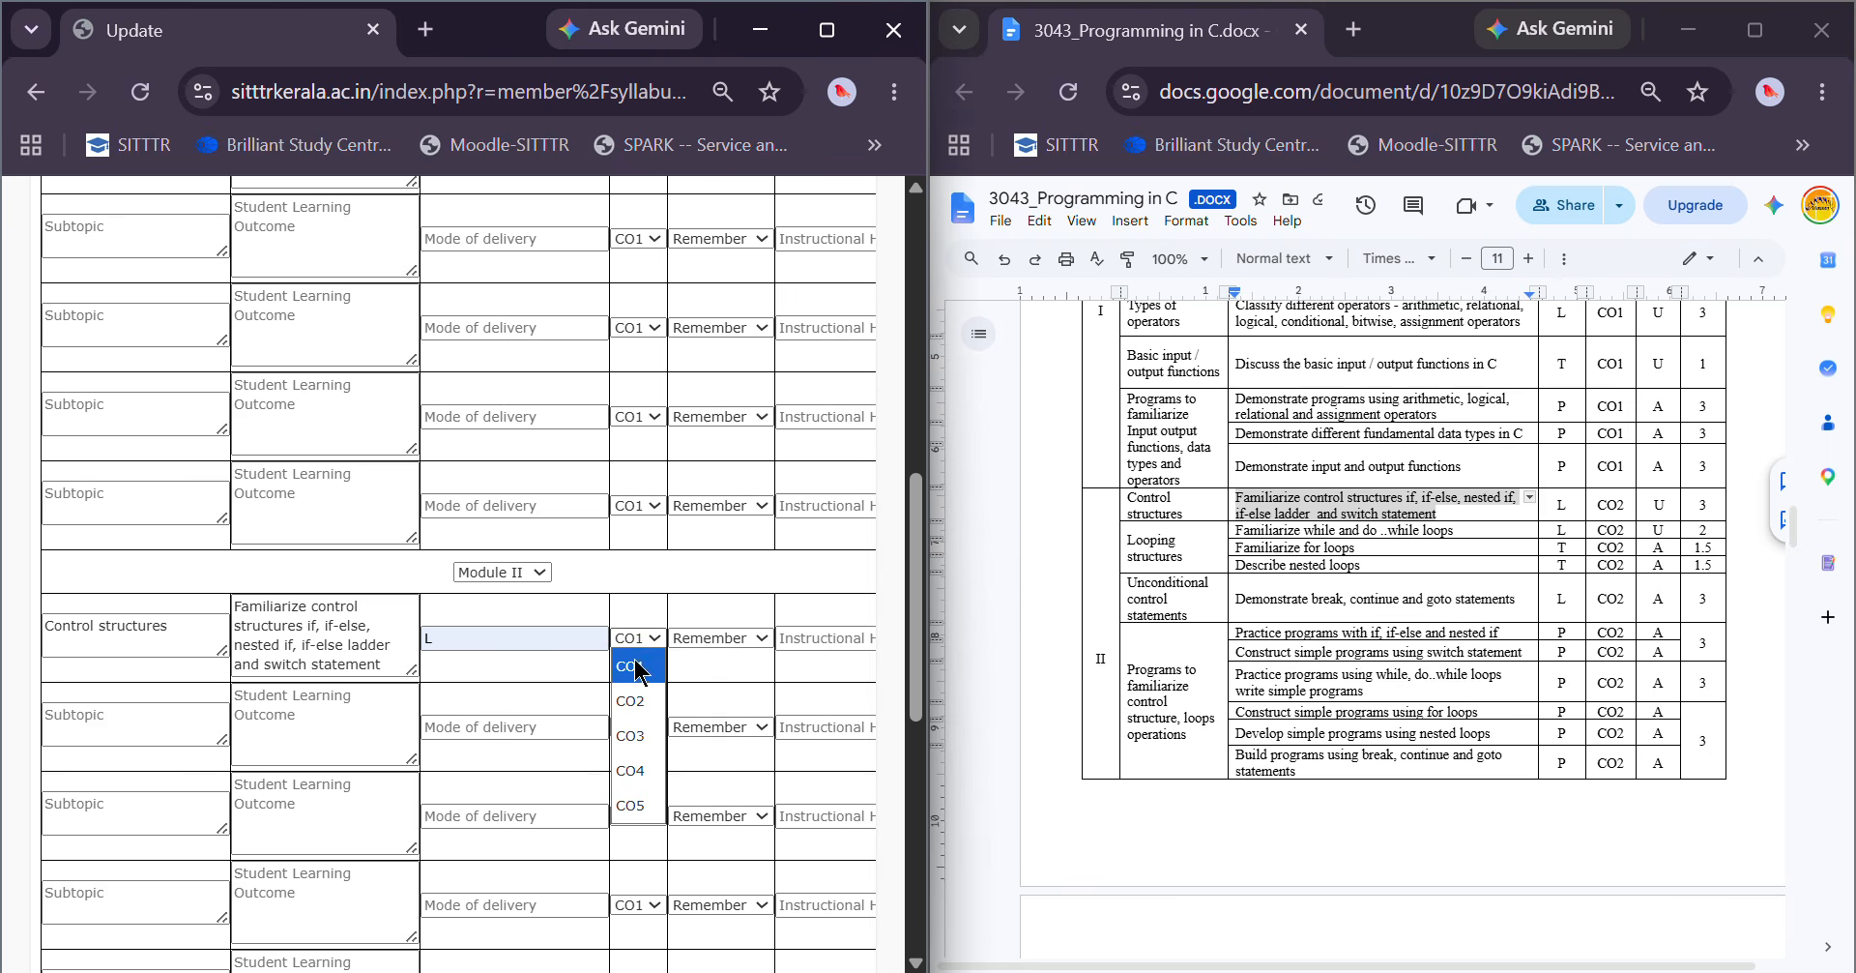
left_click(638, 701)
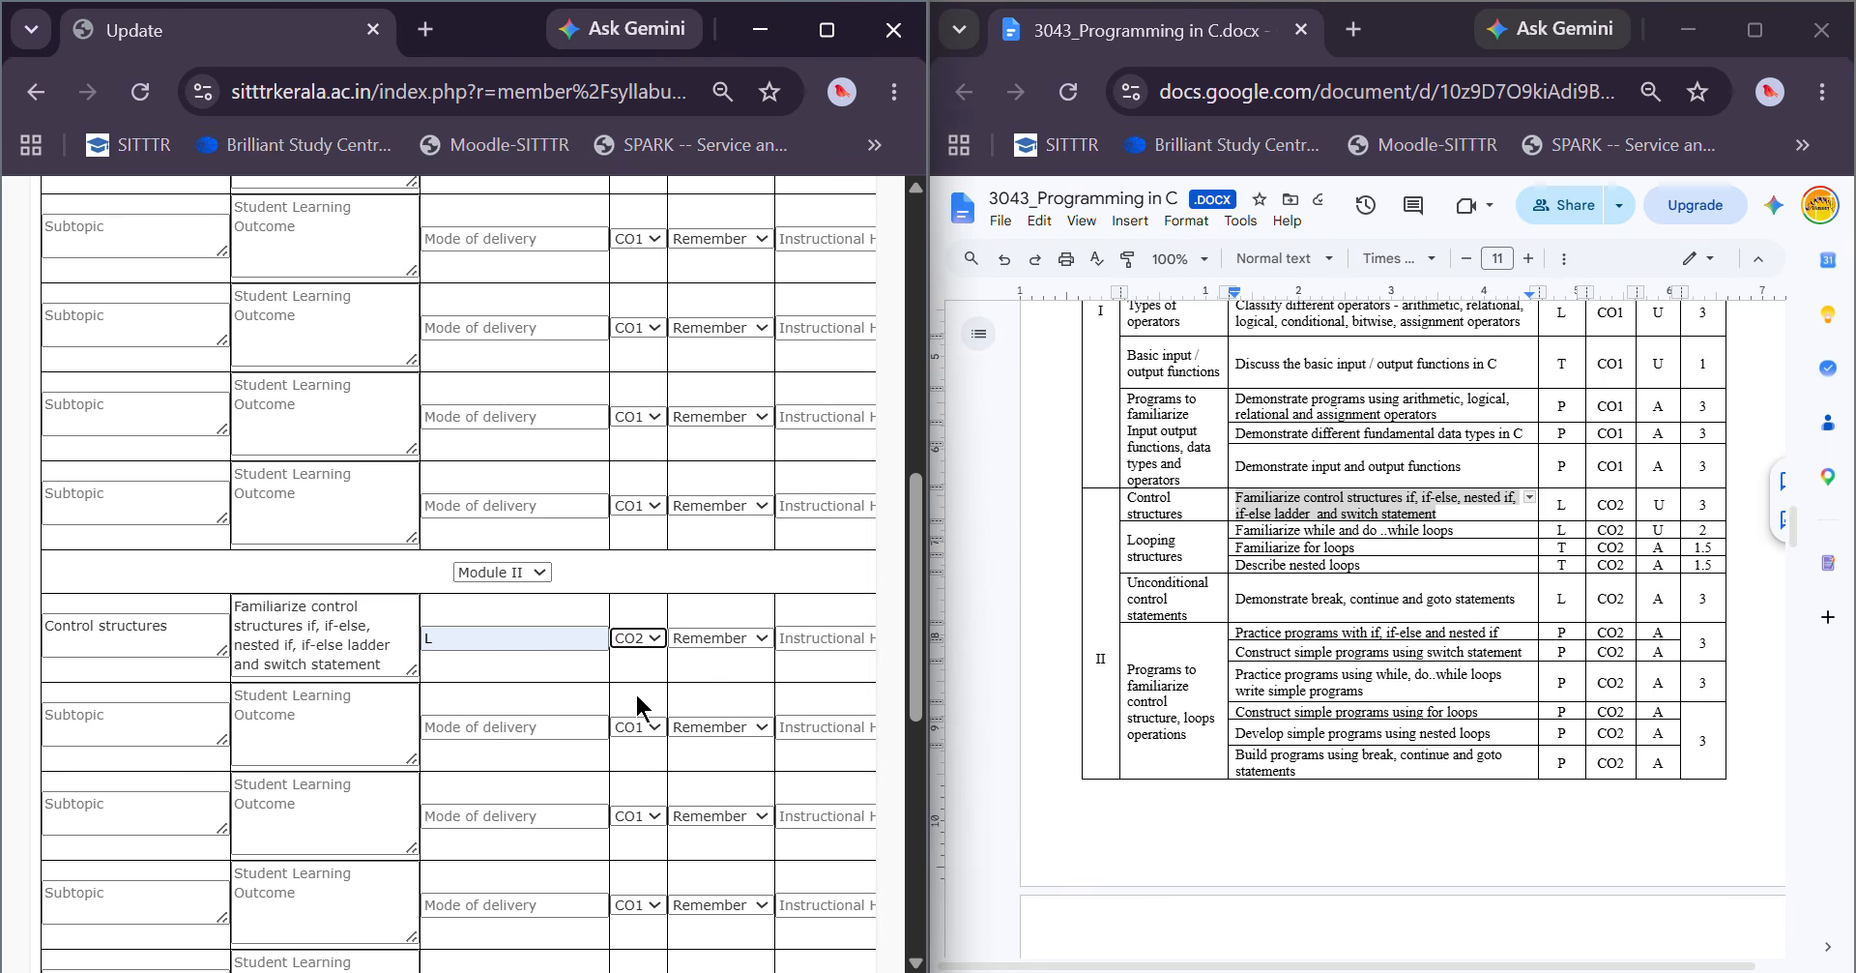
left_click(758, 640)
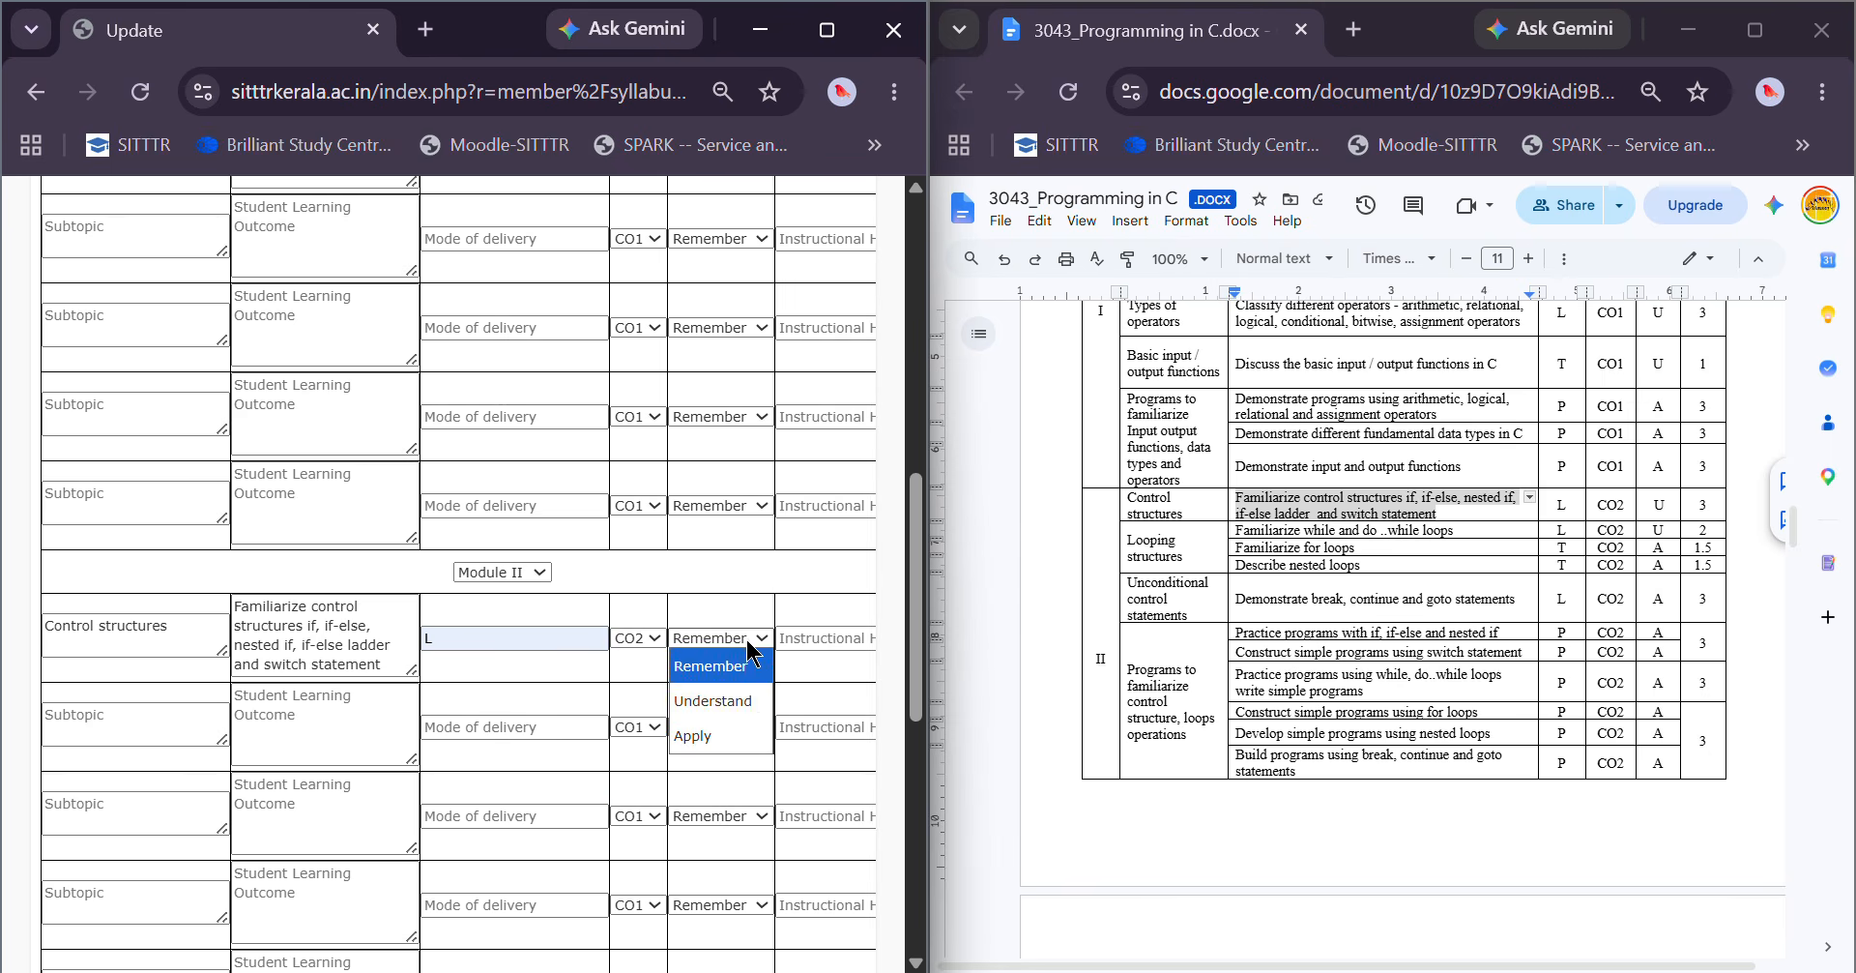
left_click(752, 700)
left_click(830, 640)
type("3")
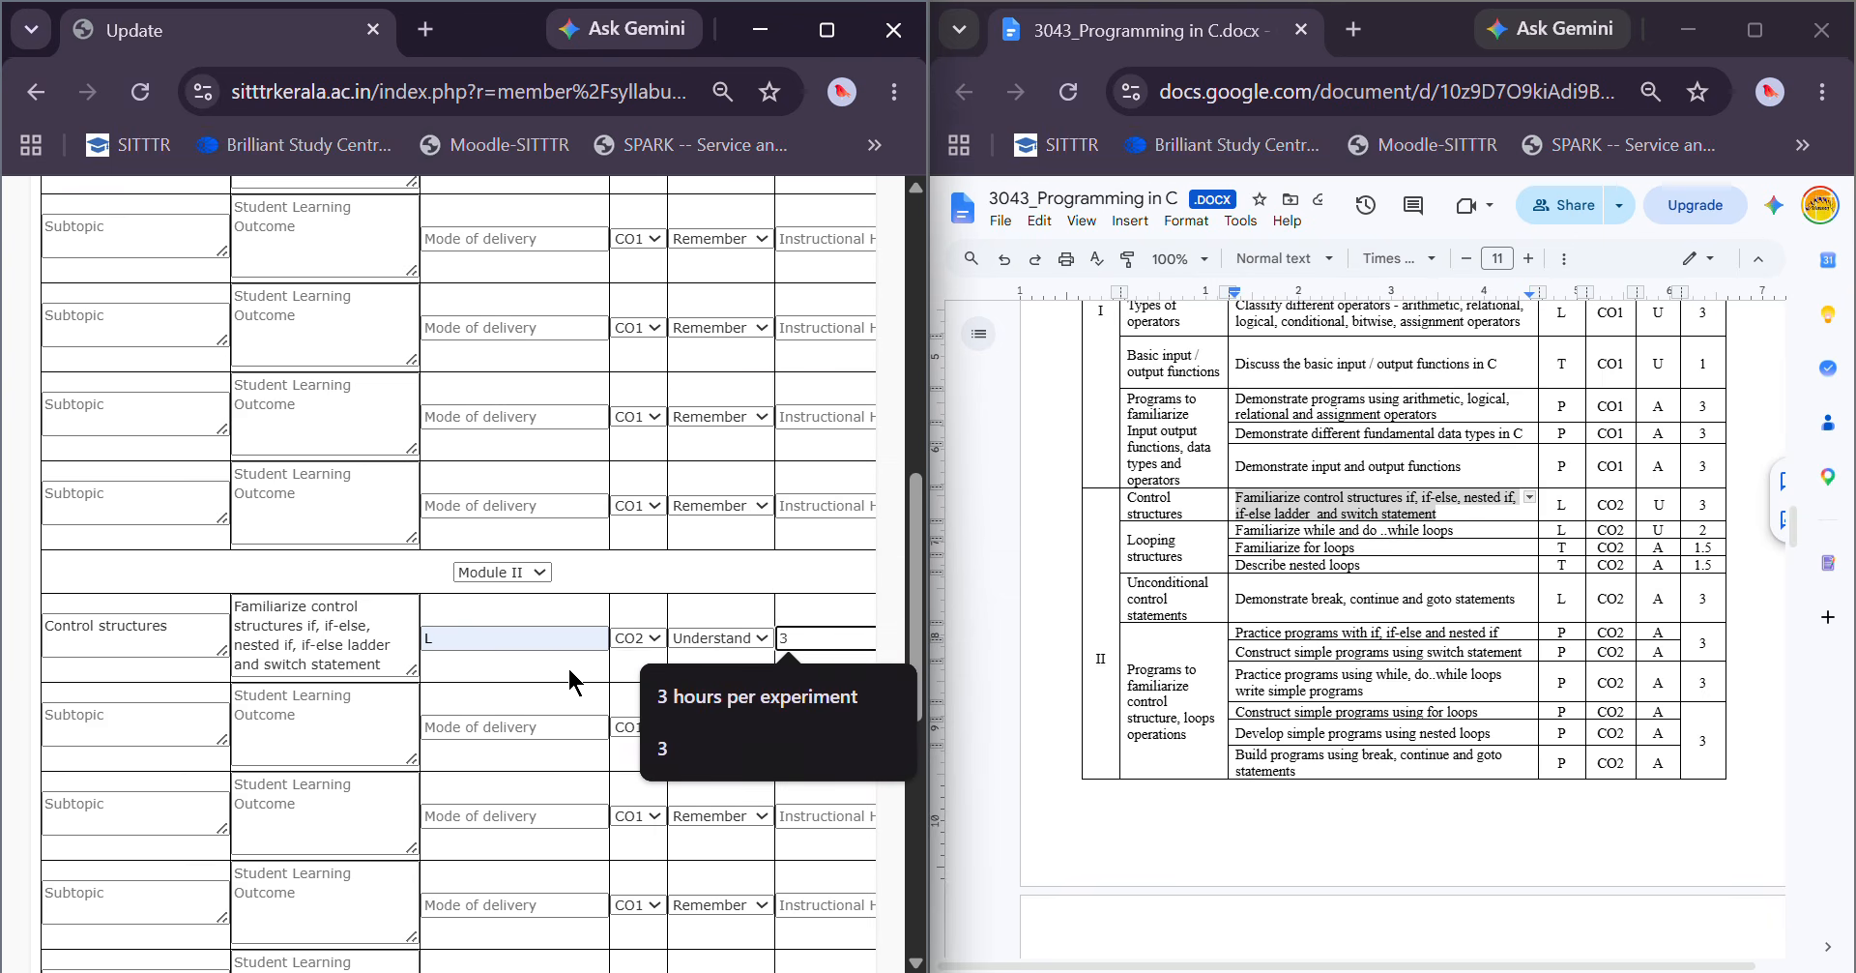
scroll(573, 680, "down", 7)
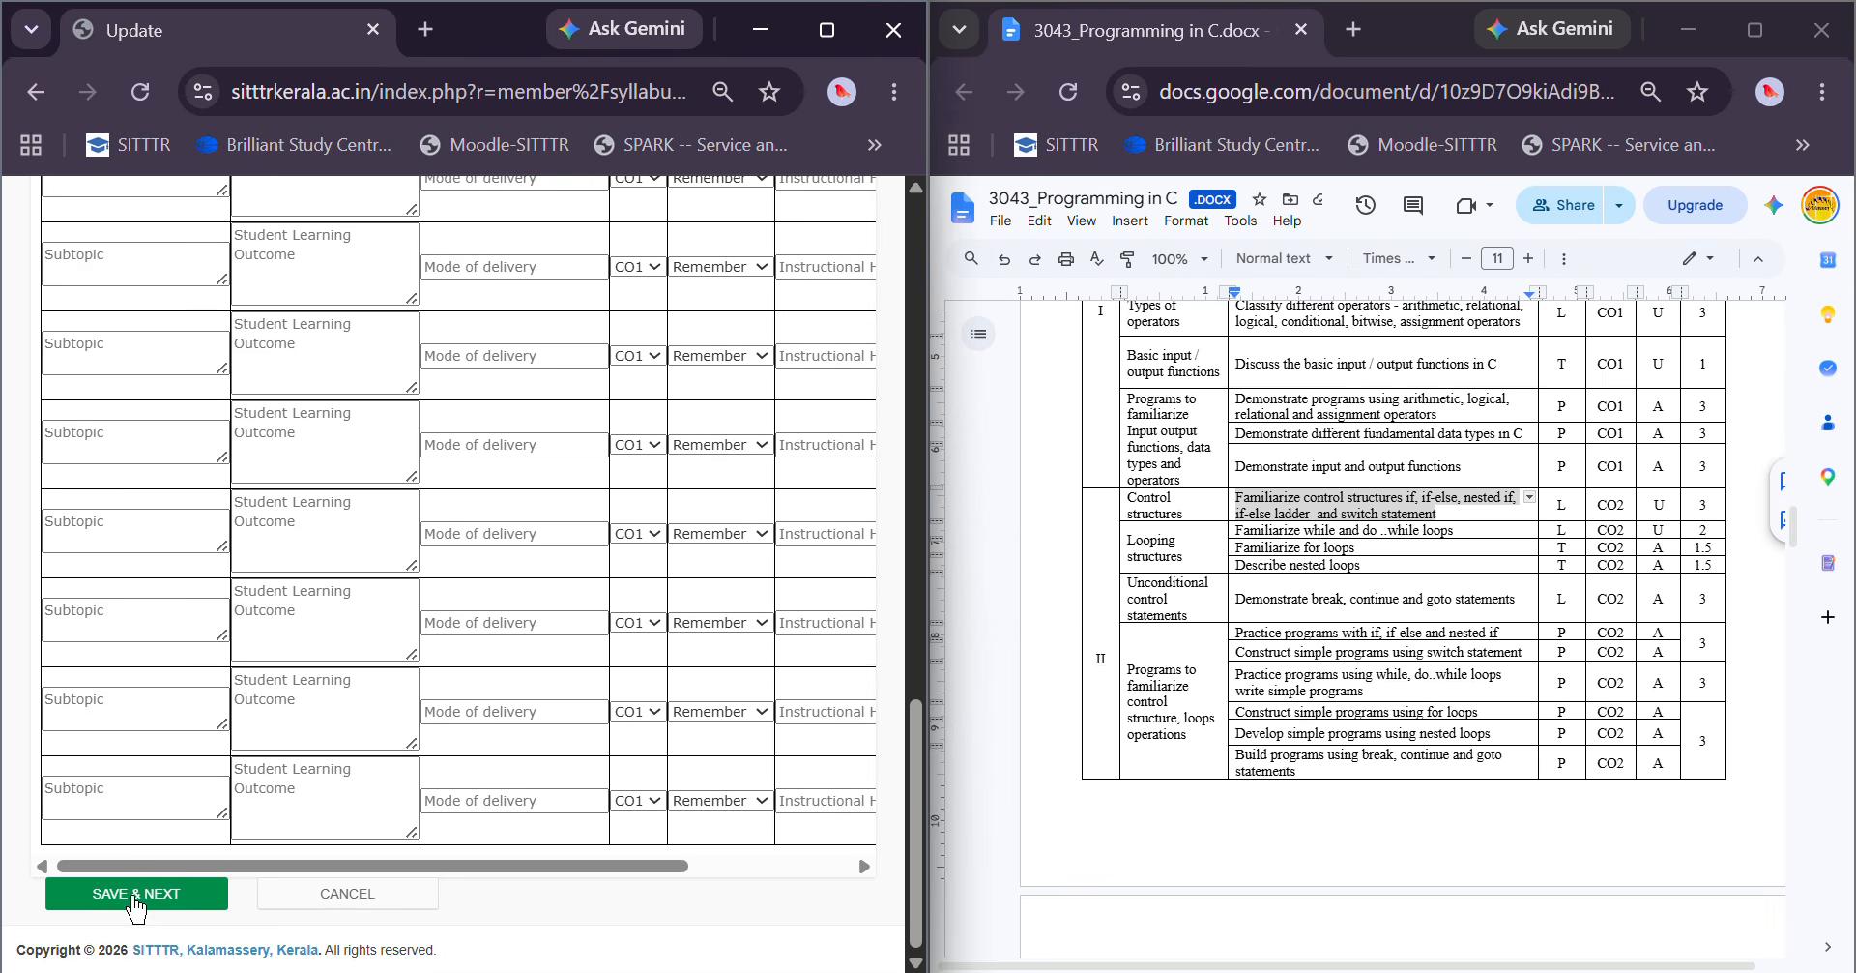
Save the Module II row and reopen Suggested Student Activities for Self-Learning in edit mode
left_click(136, 893)
scroll(571, 615, "down", 3)
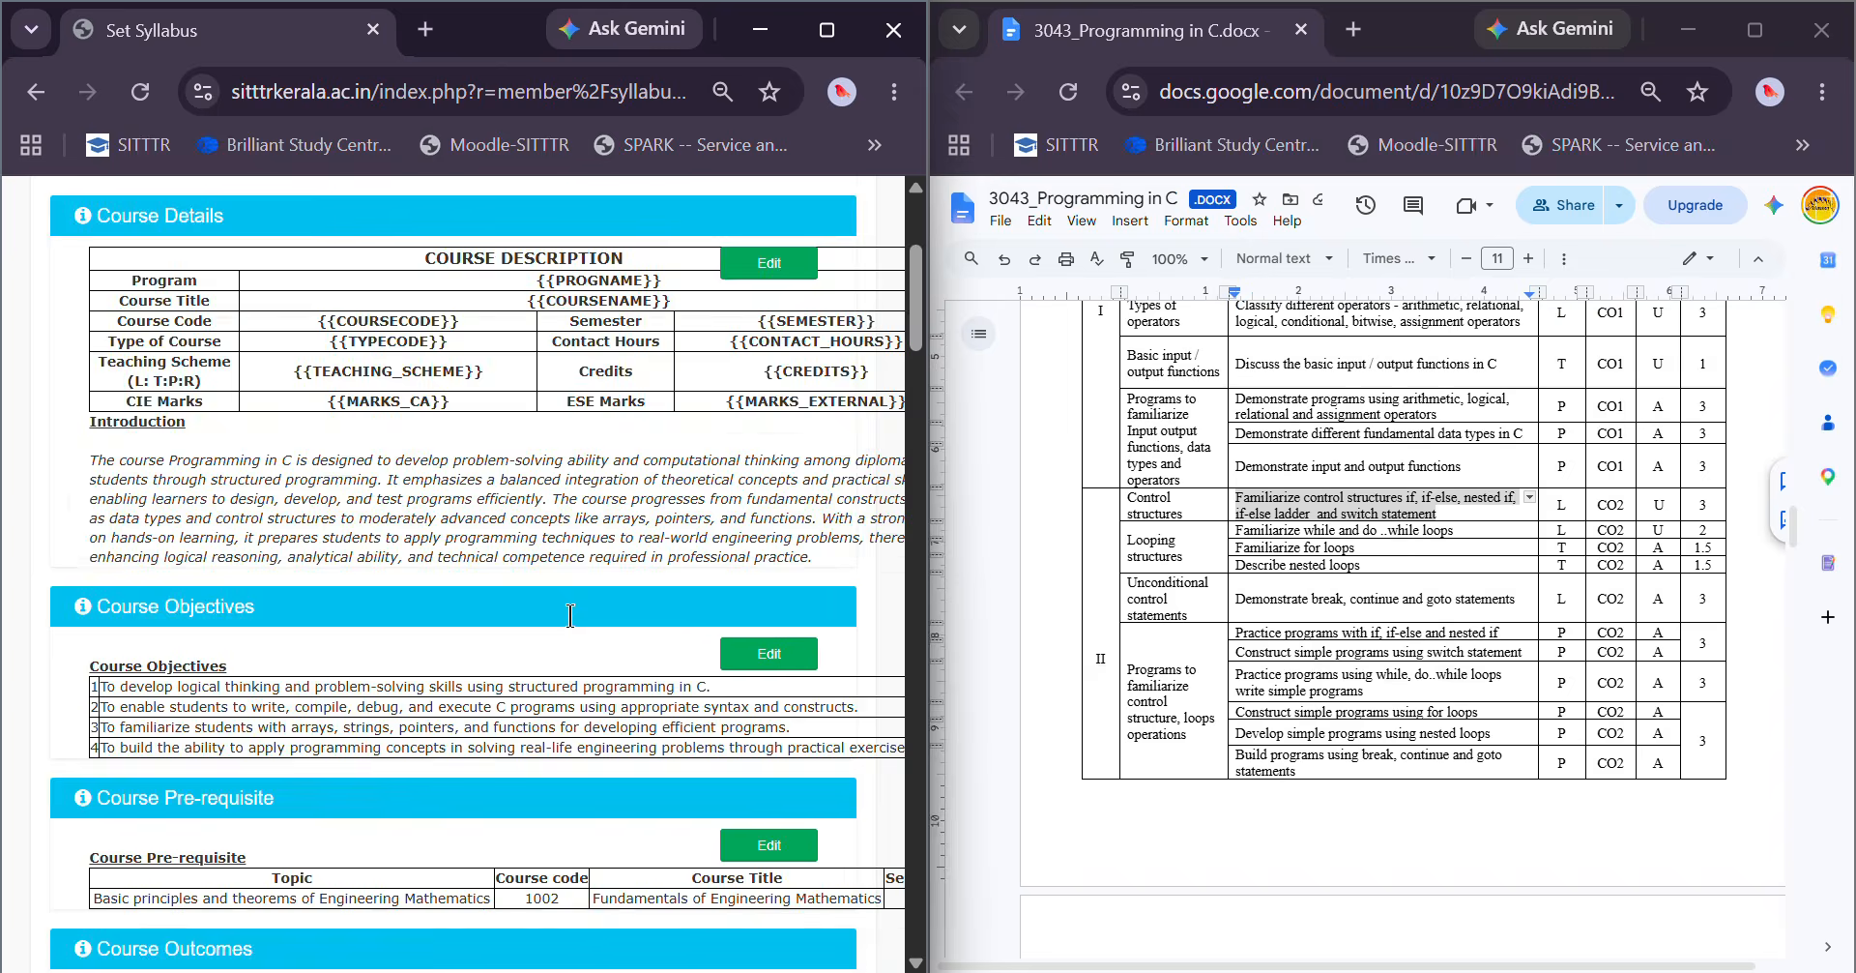
scroll(570, 615, "down", 15)
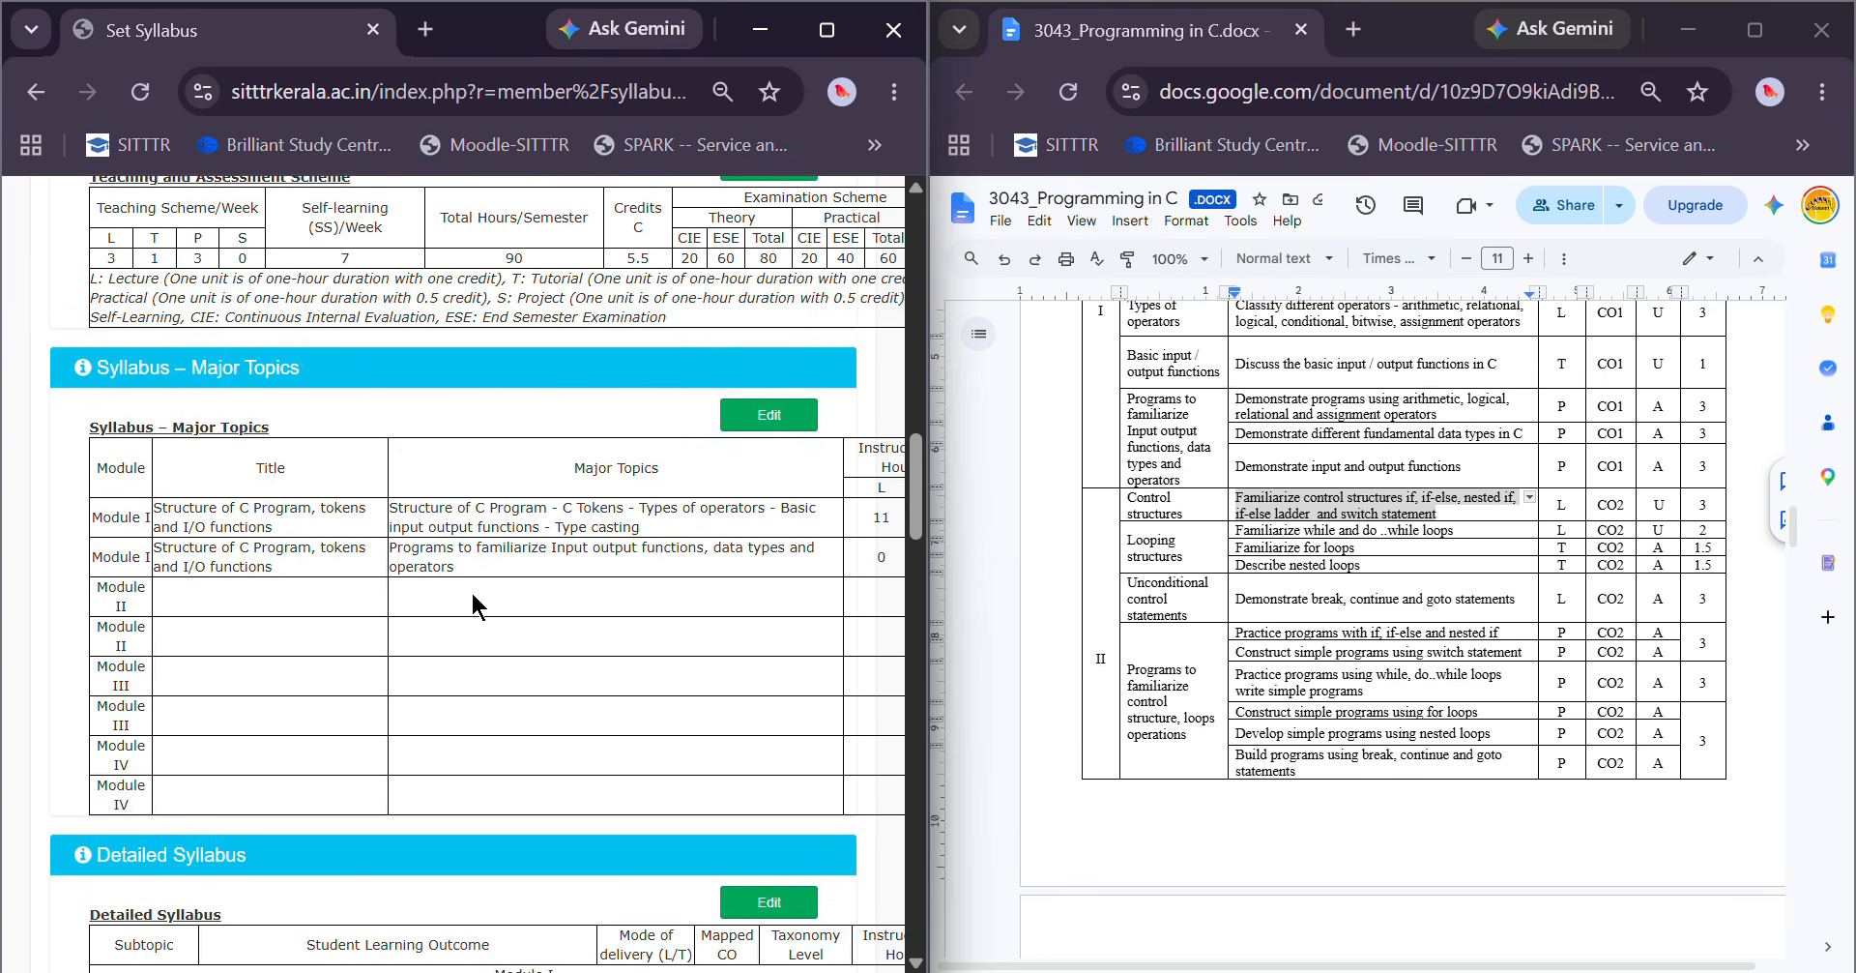
scroll(447, 584, "down", 6)
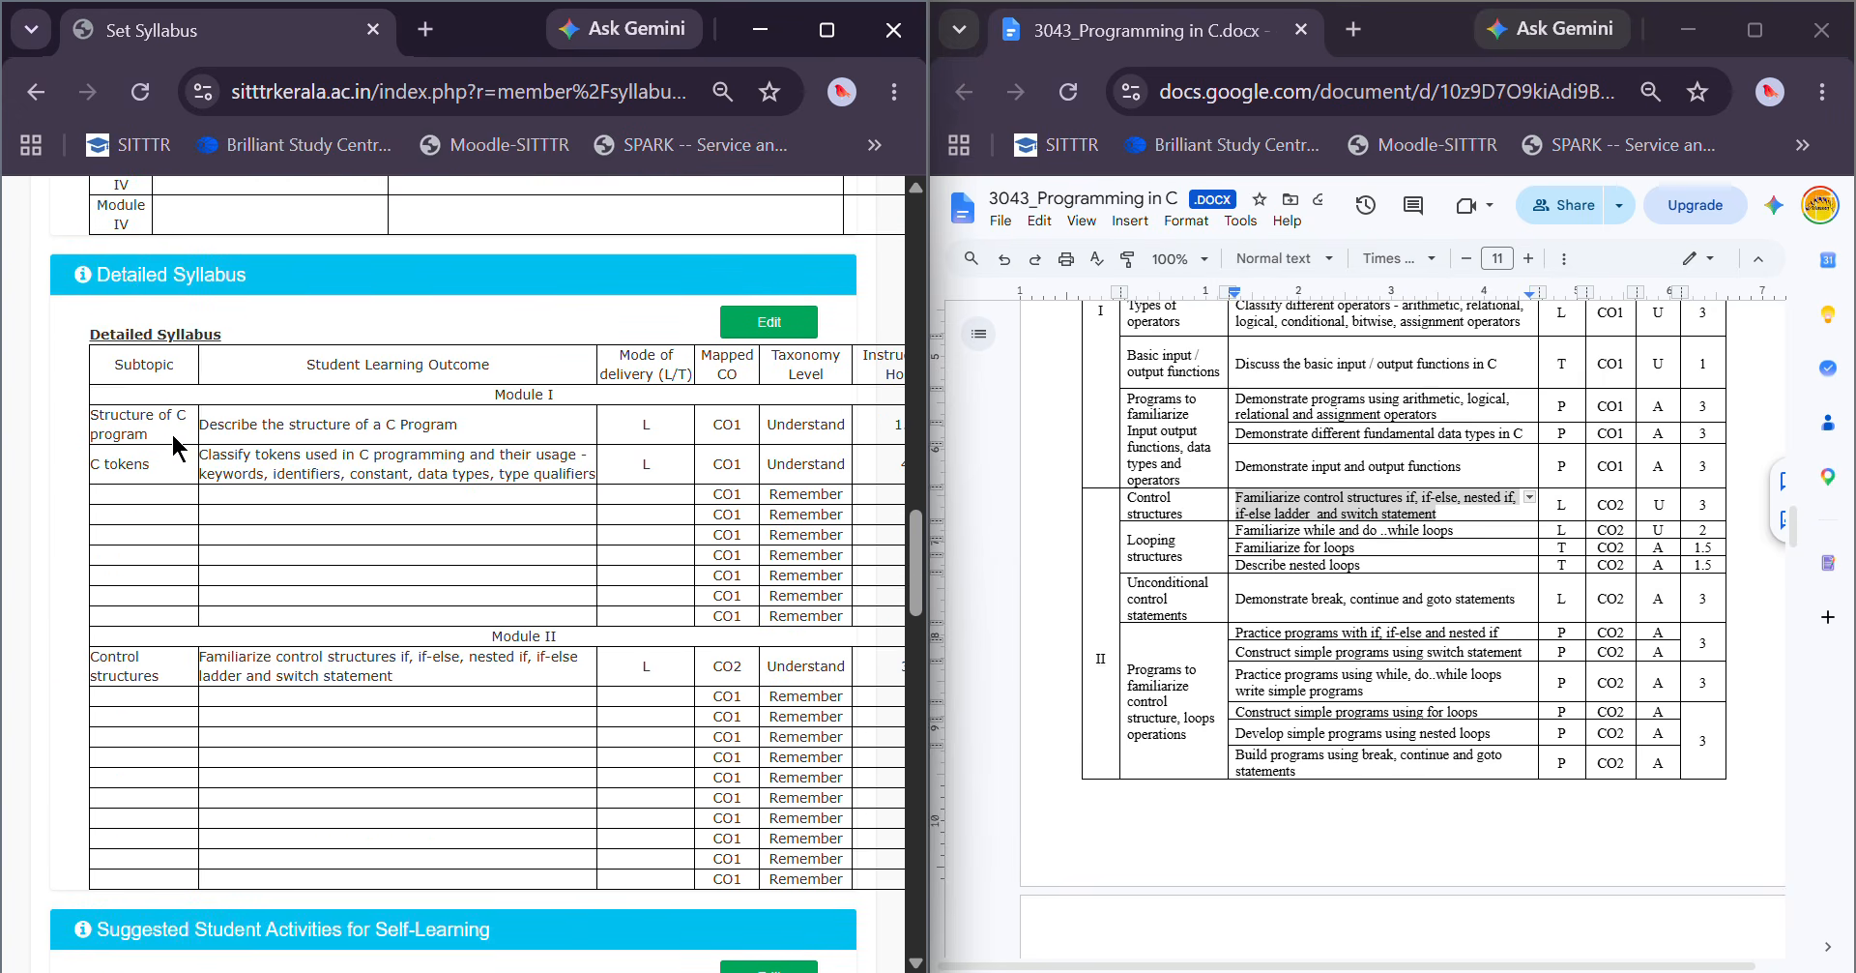
scroll(480, 377, "down", 3)
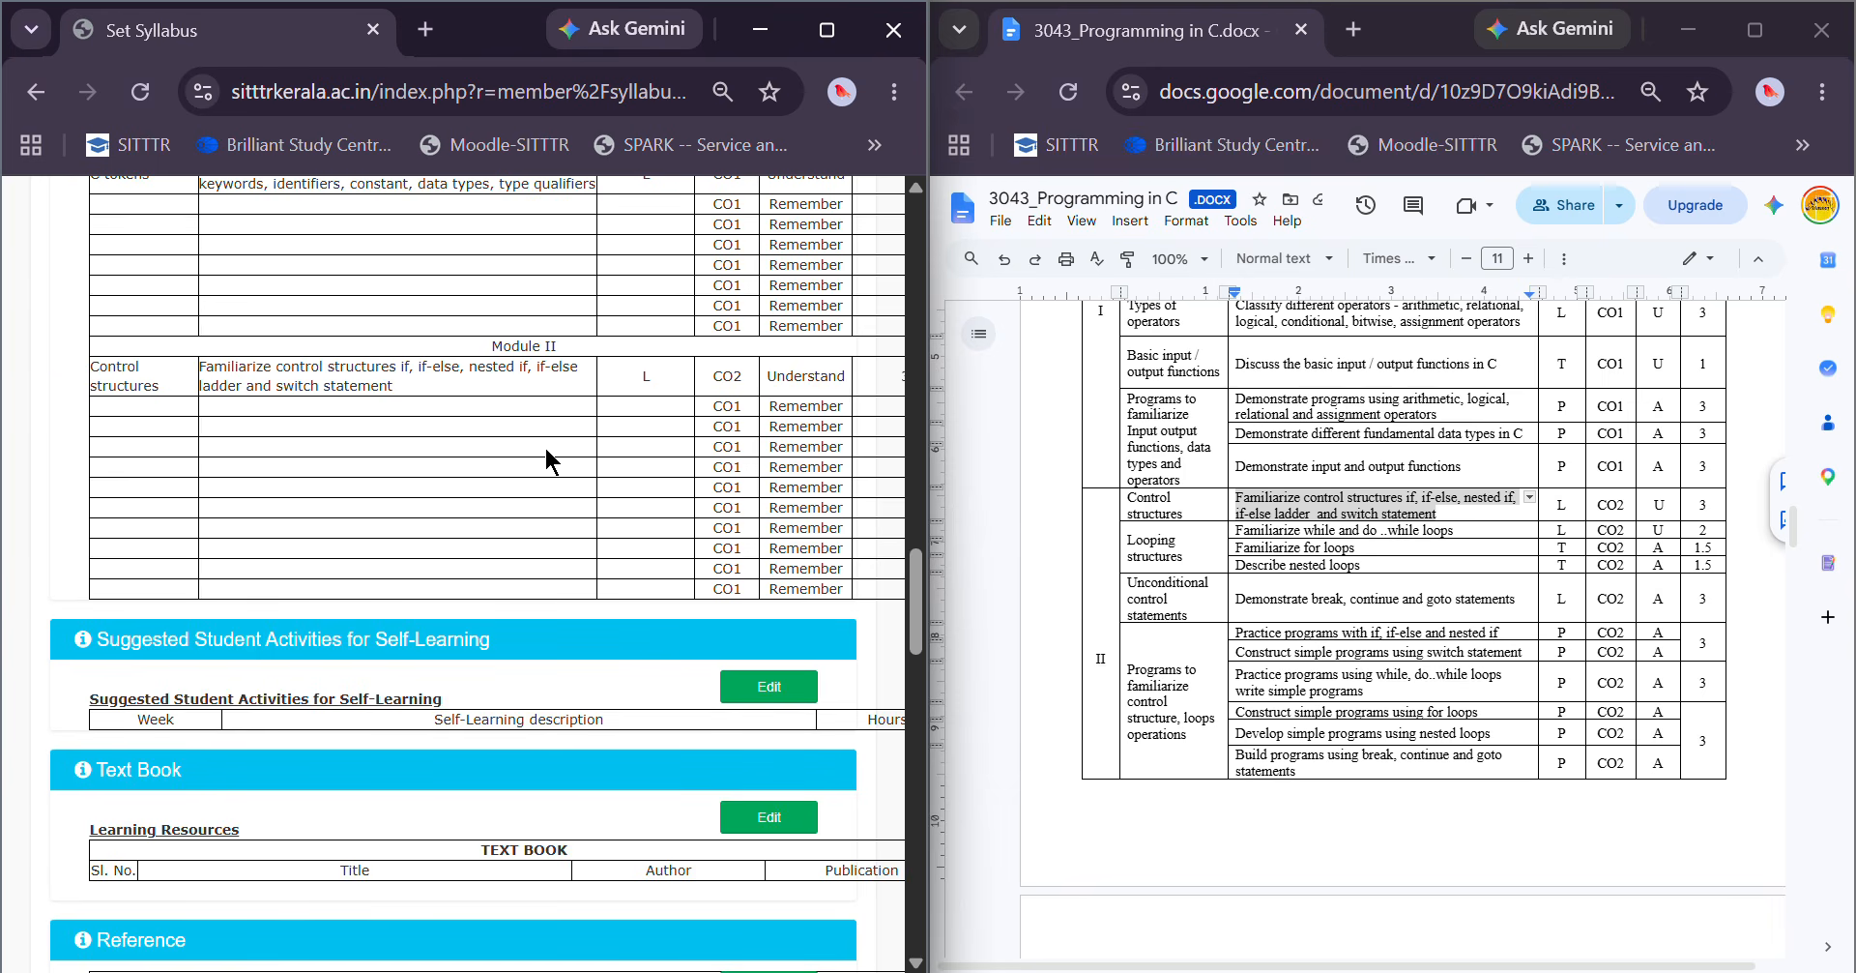
scroll(696, 489, "down", 5)
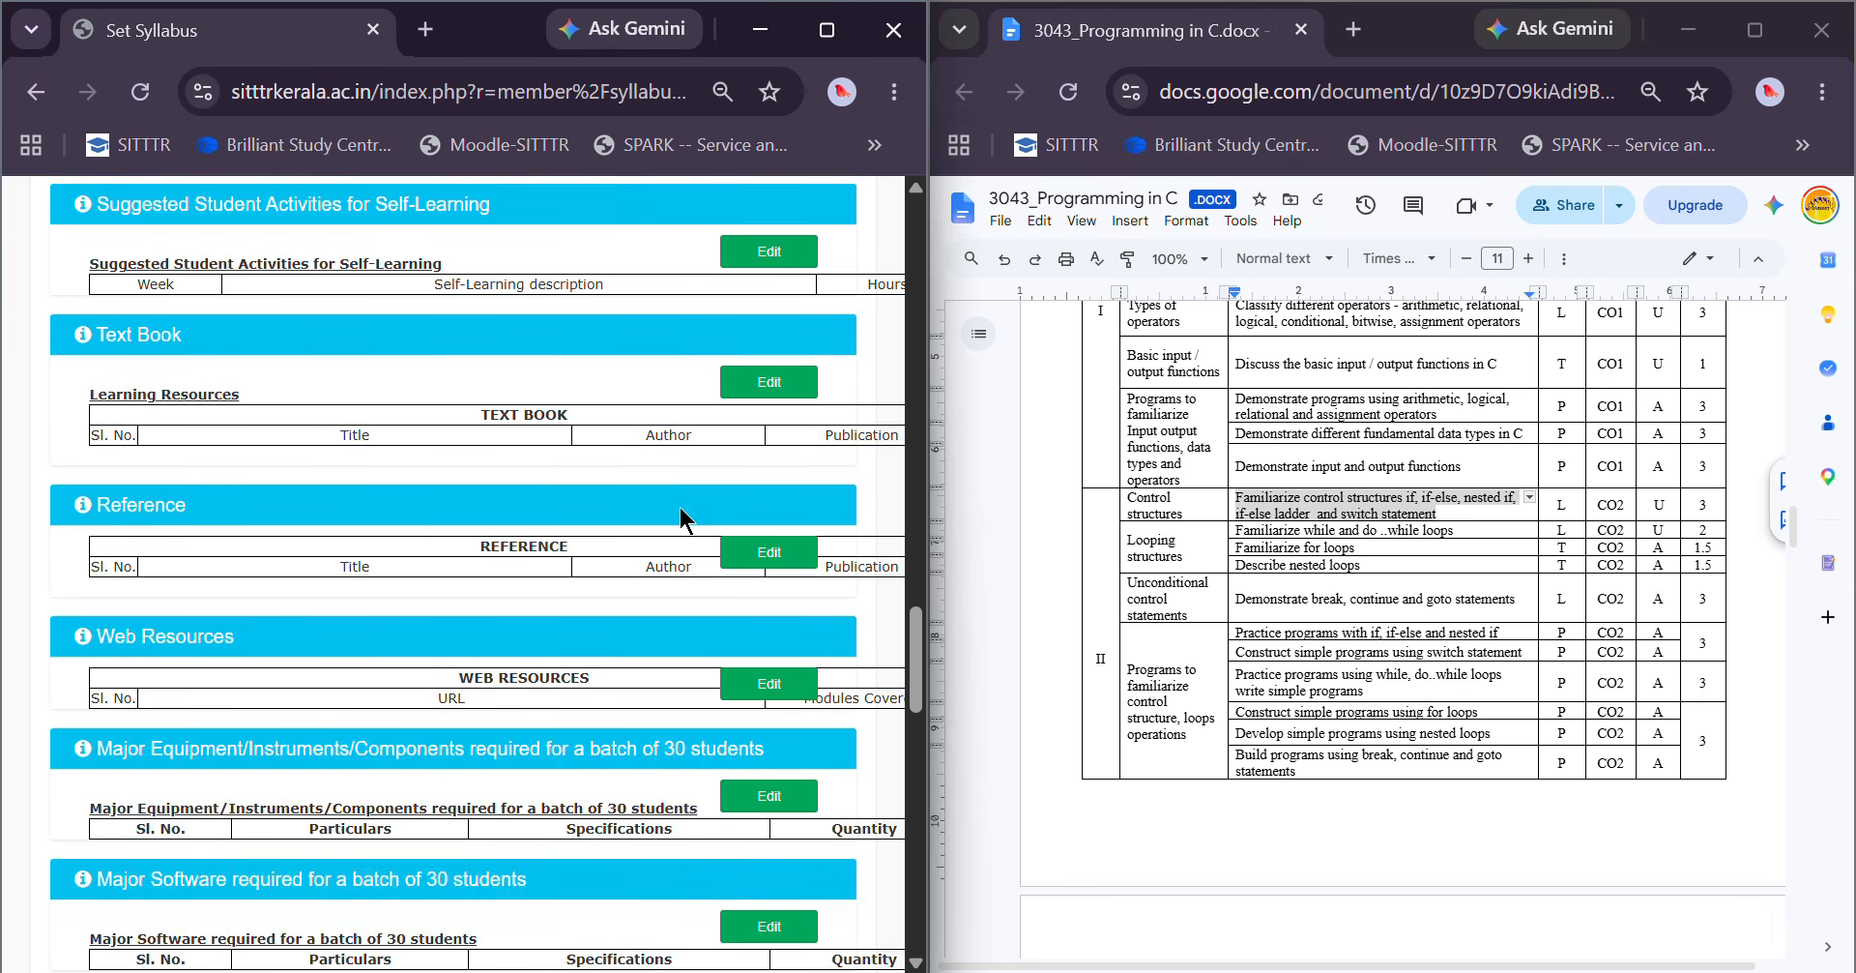
scroll(1505, 563, "down", 15)
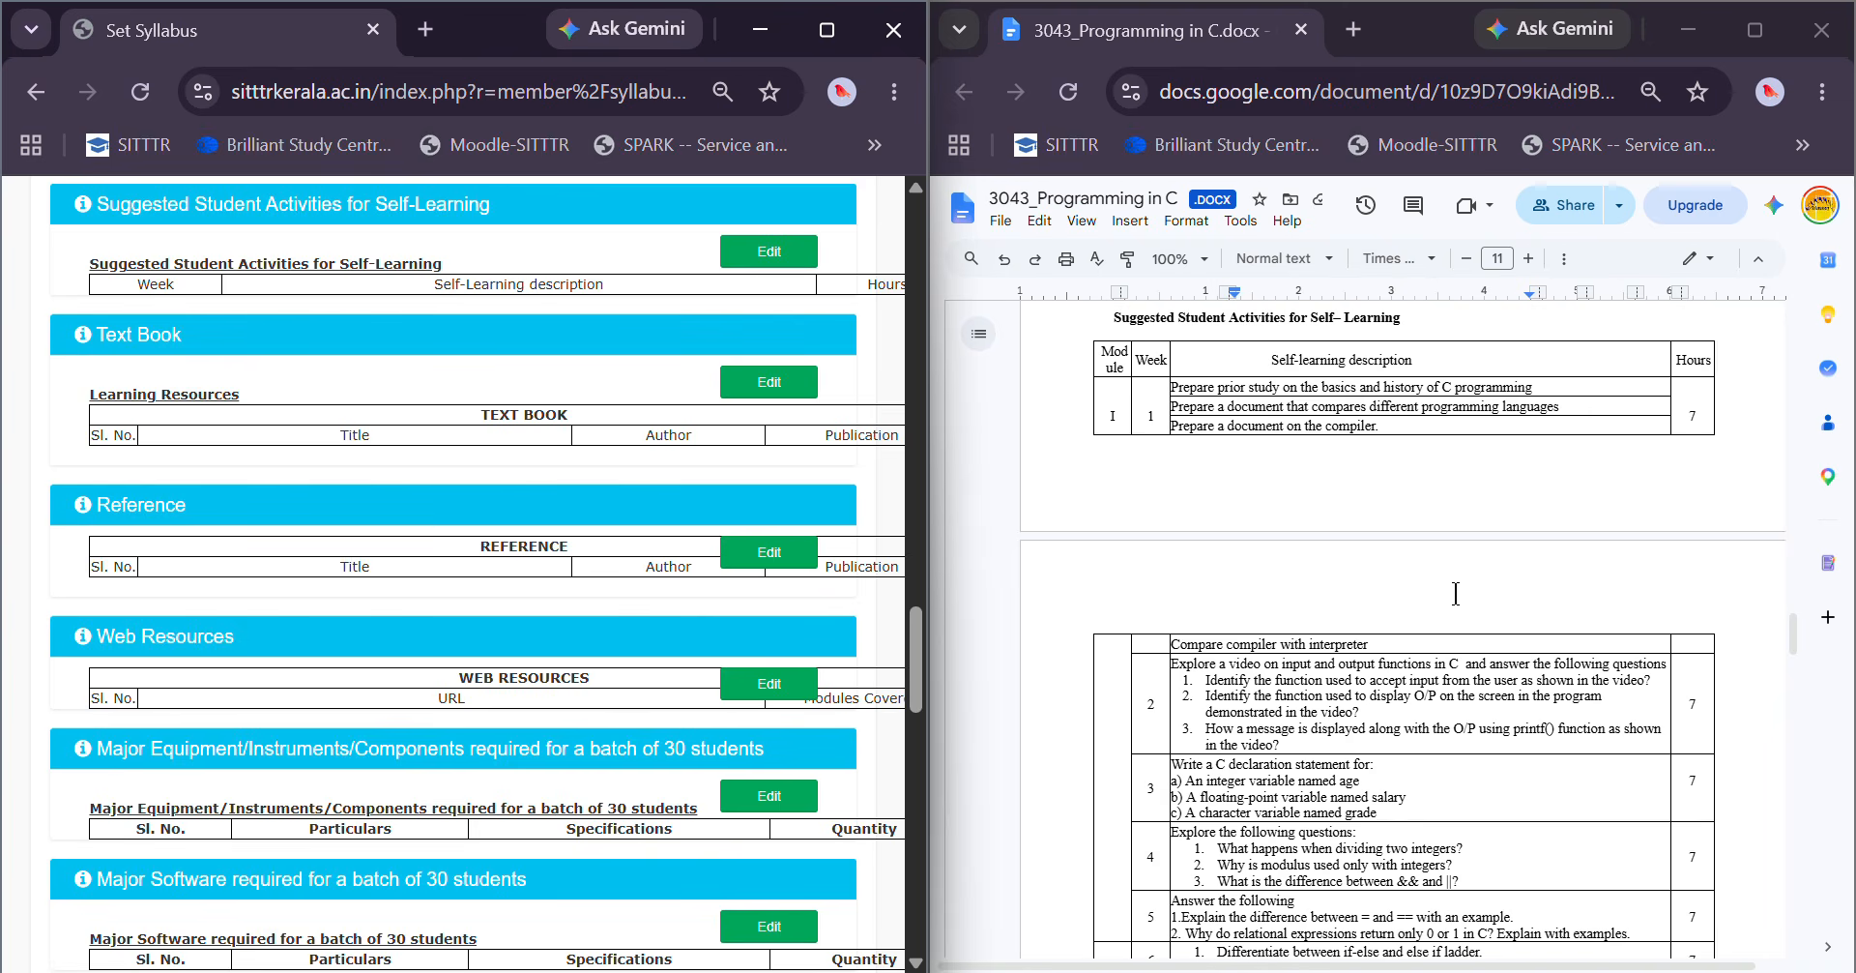
scroll(1195, 422, "down", 3)
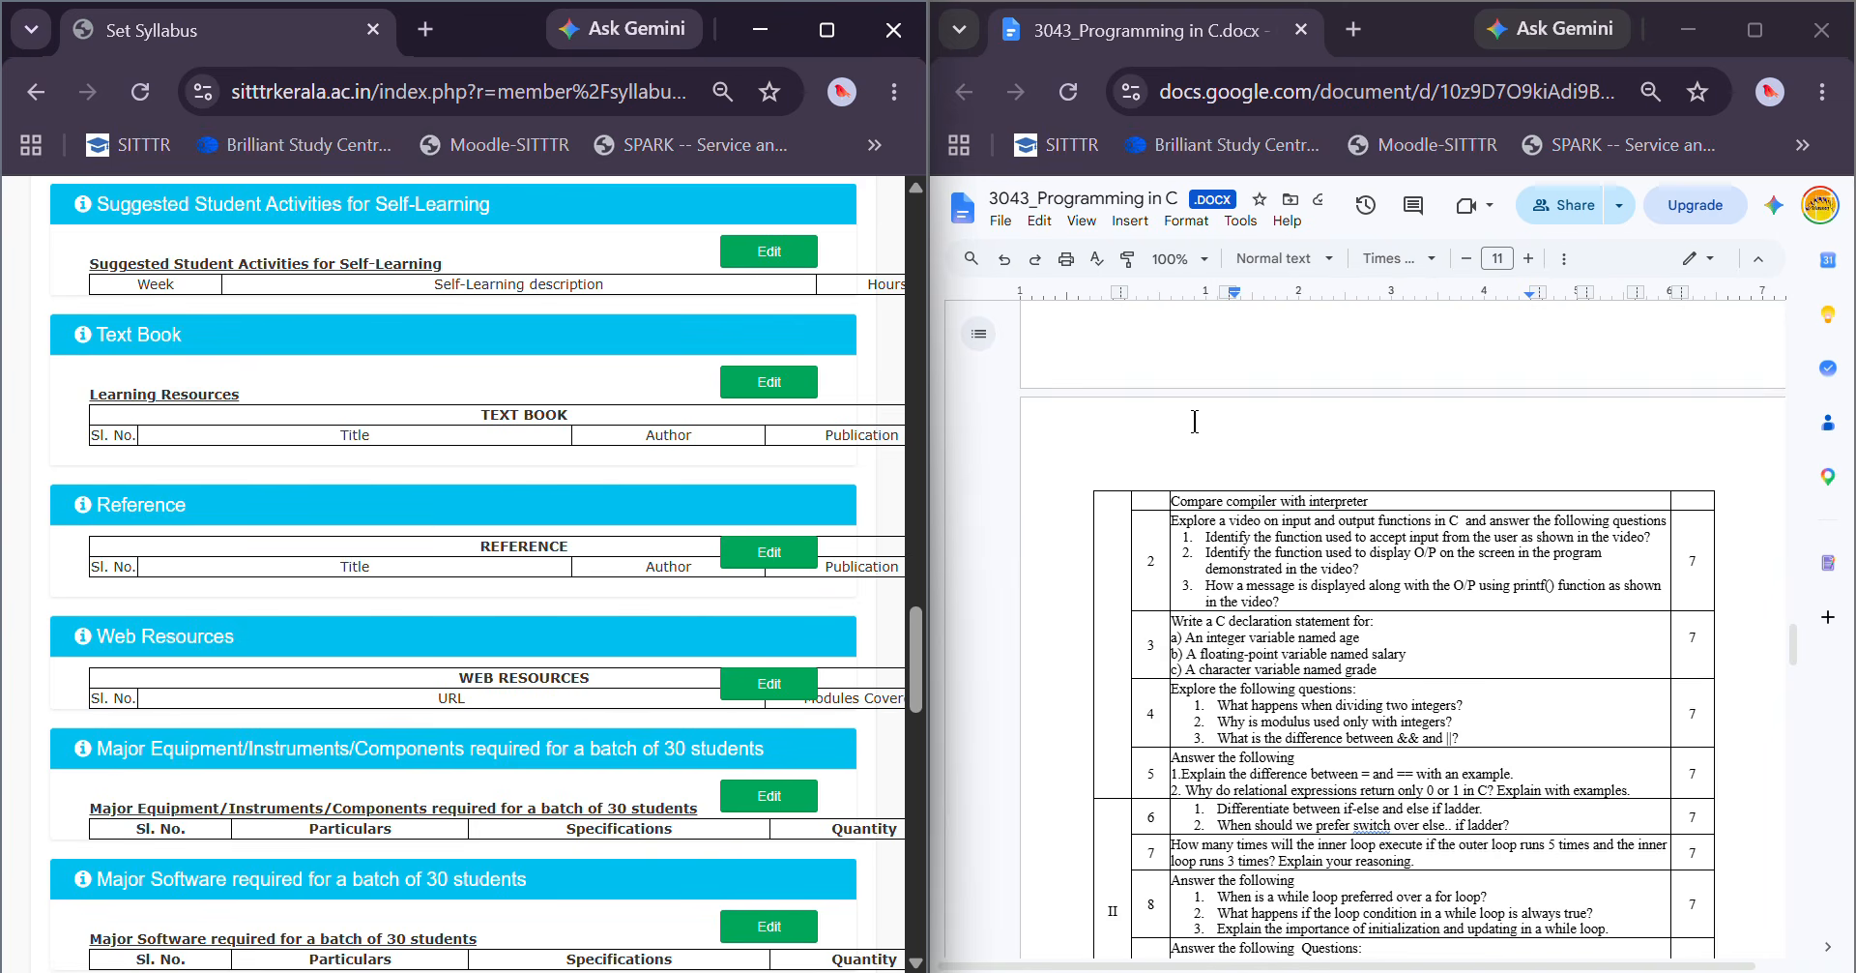
scroll(1195, 422, "up", 3)
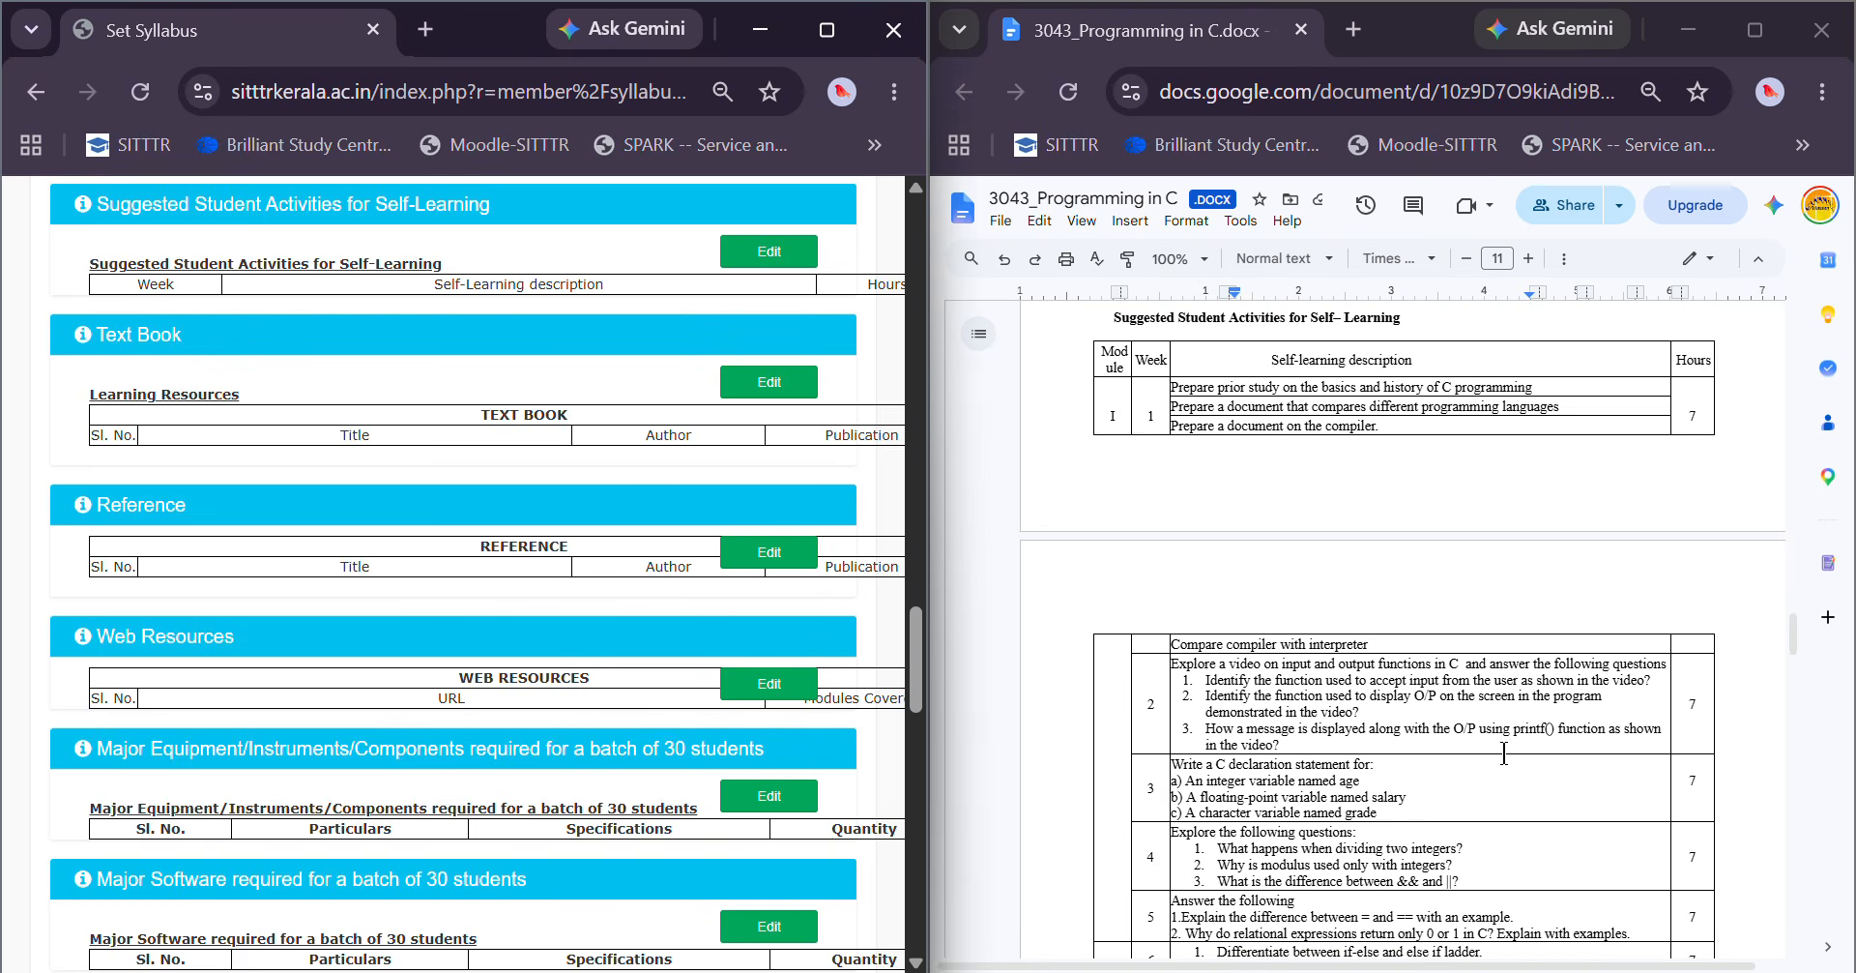
left_click(769, 255)
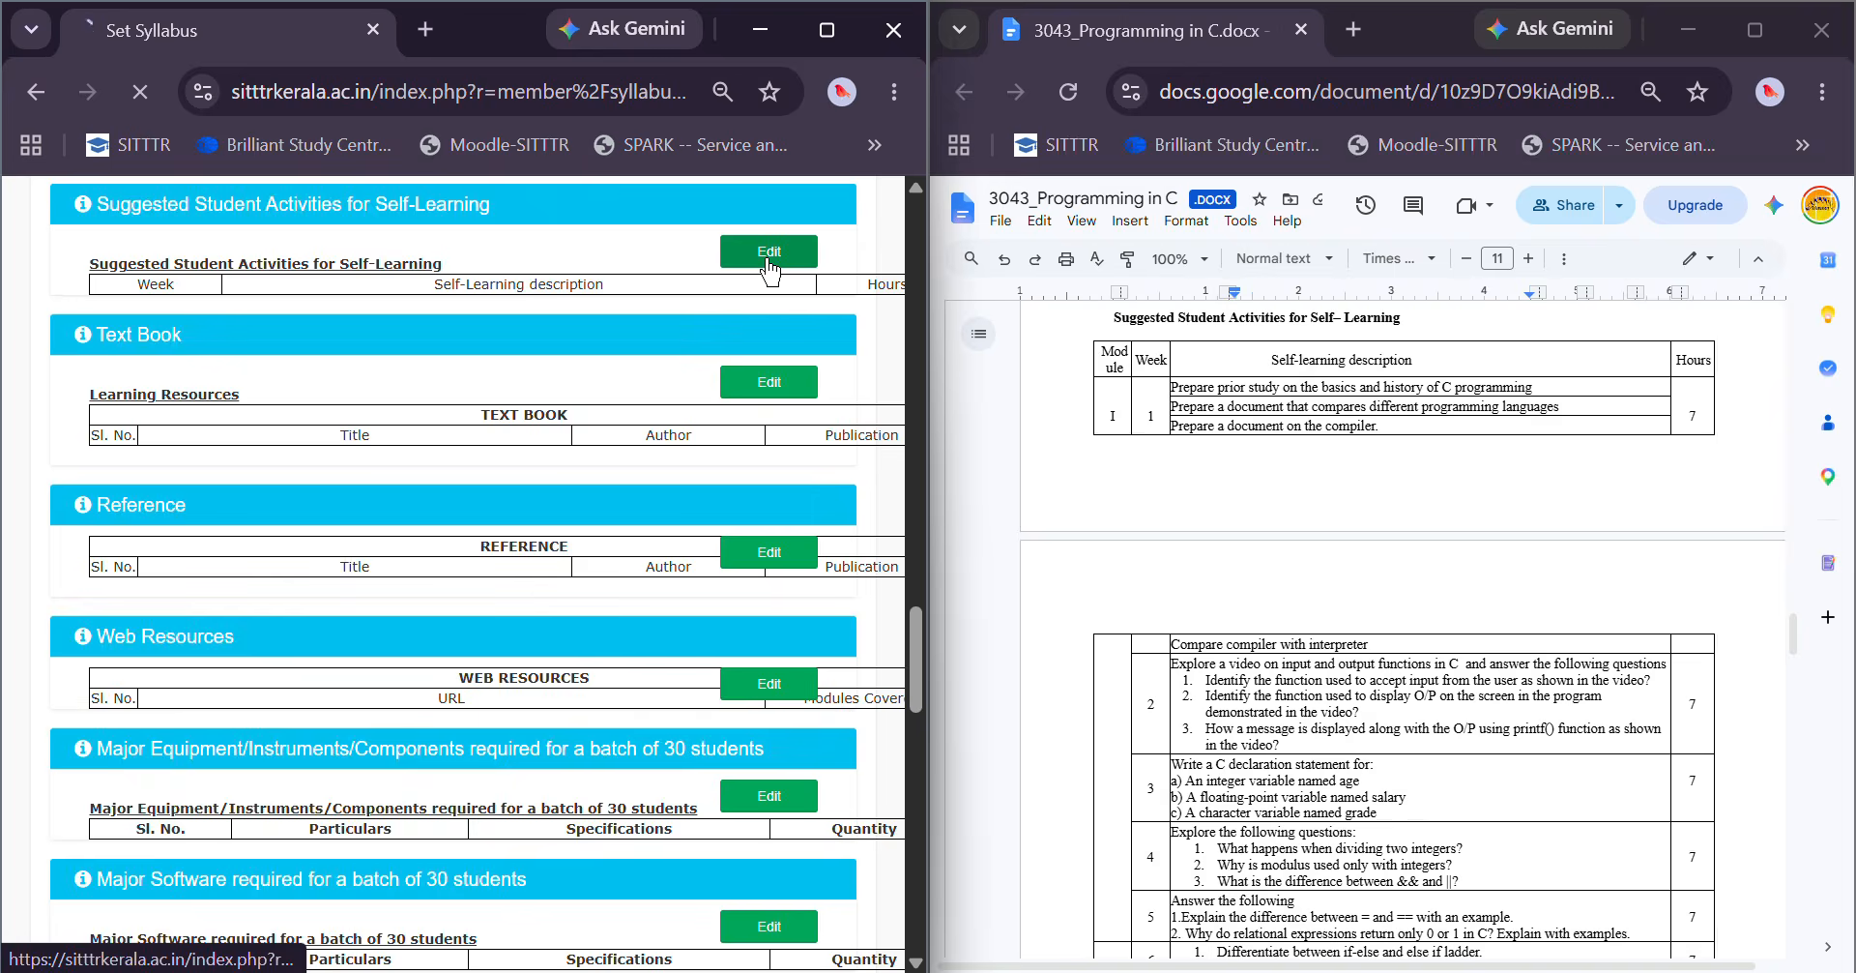
Add one Module I row and five Weekly Self-Learning rows, ready for the first week number
left_click(665, 438)
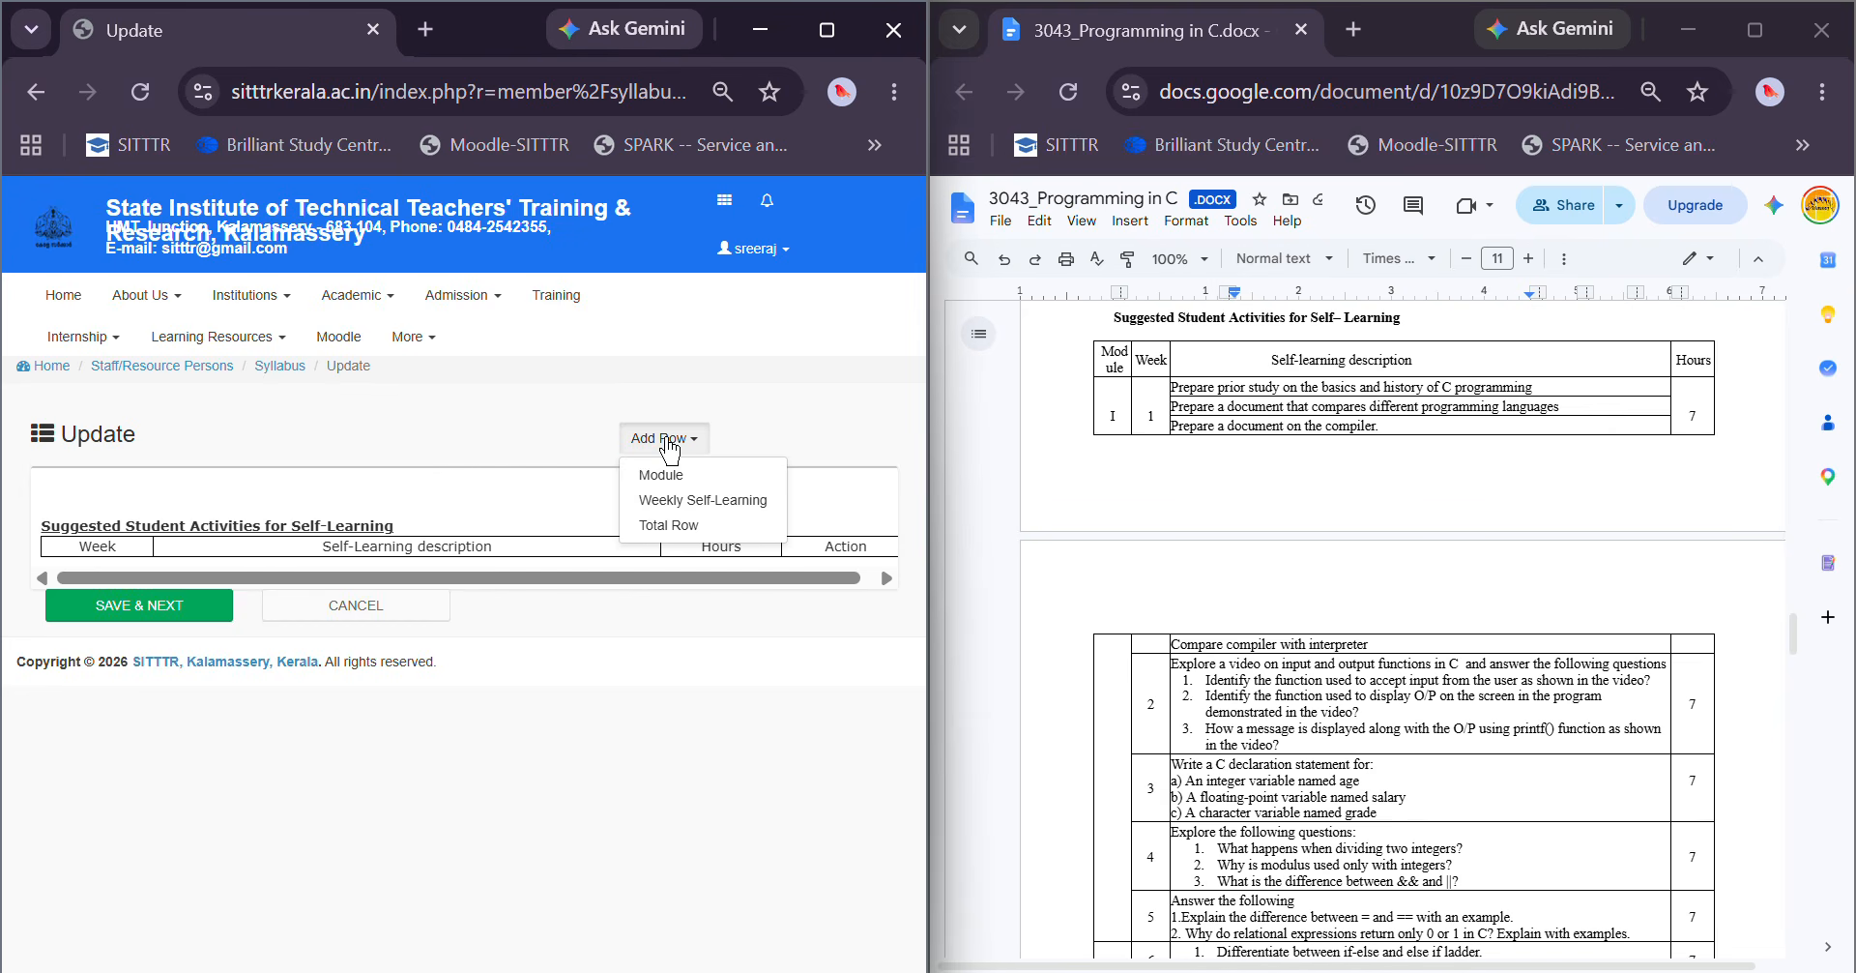
left_click(680, 484)
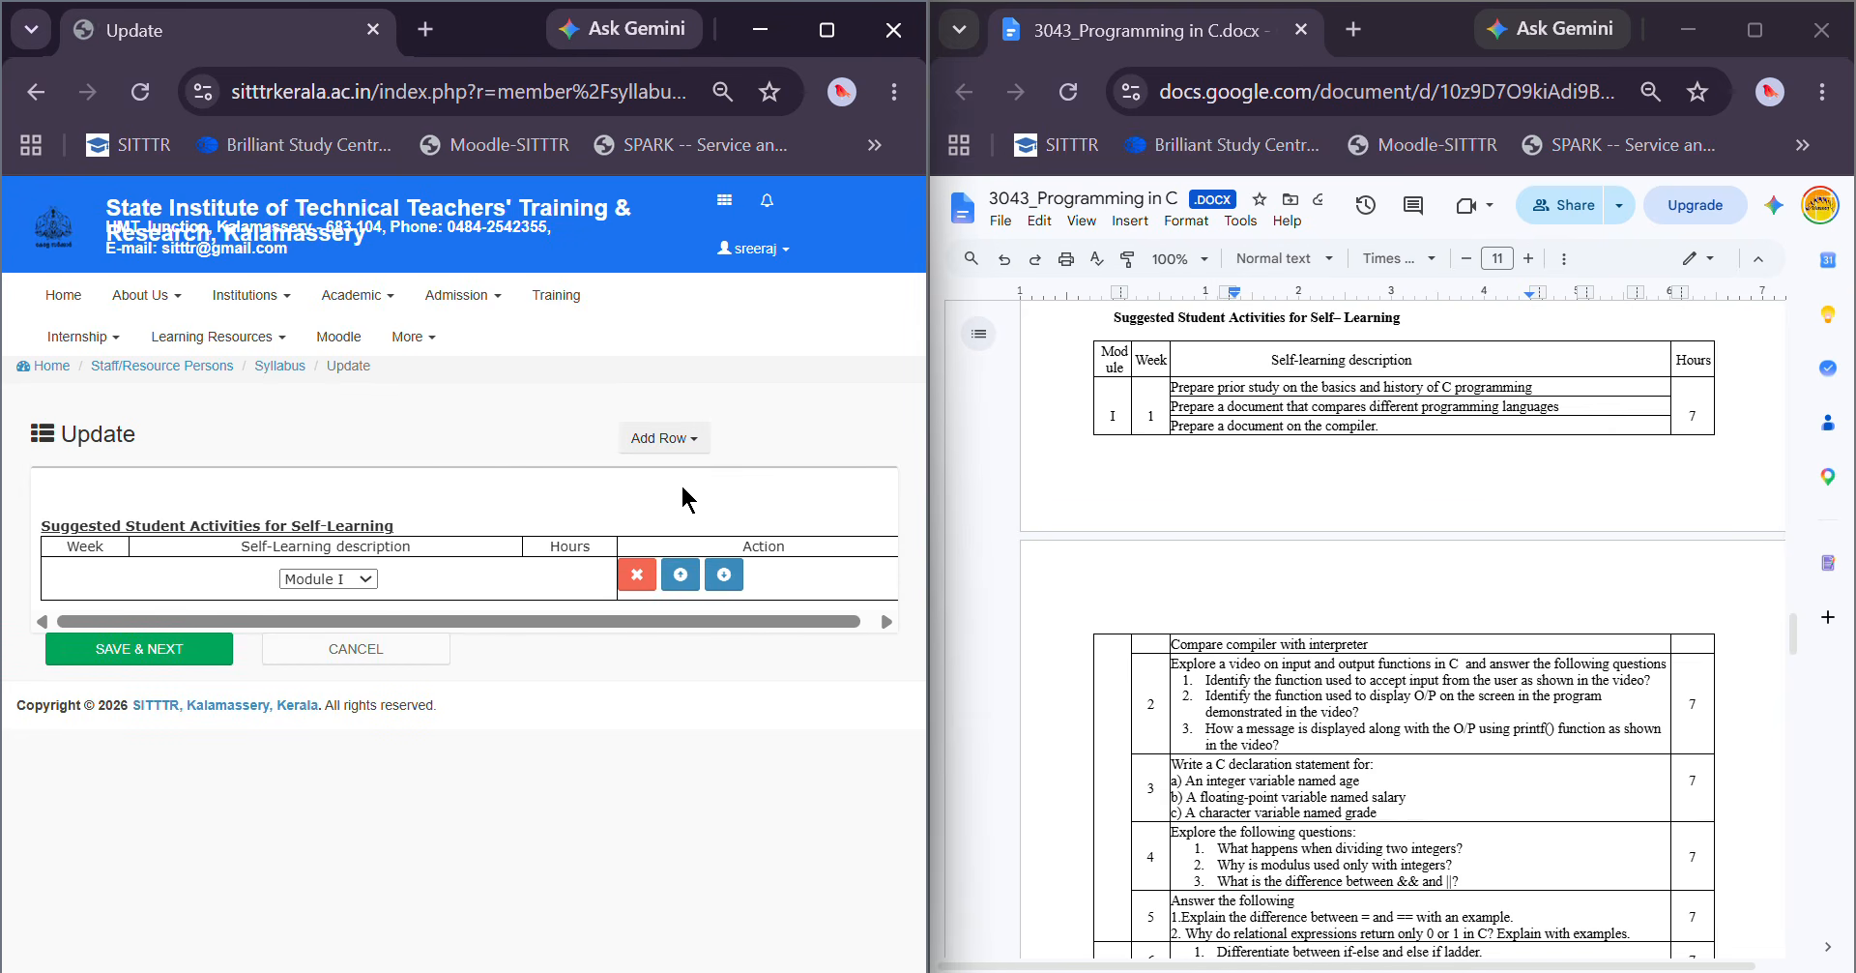
left_click(672, 447)
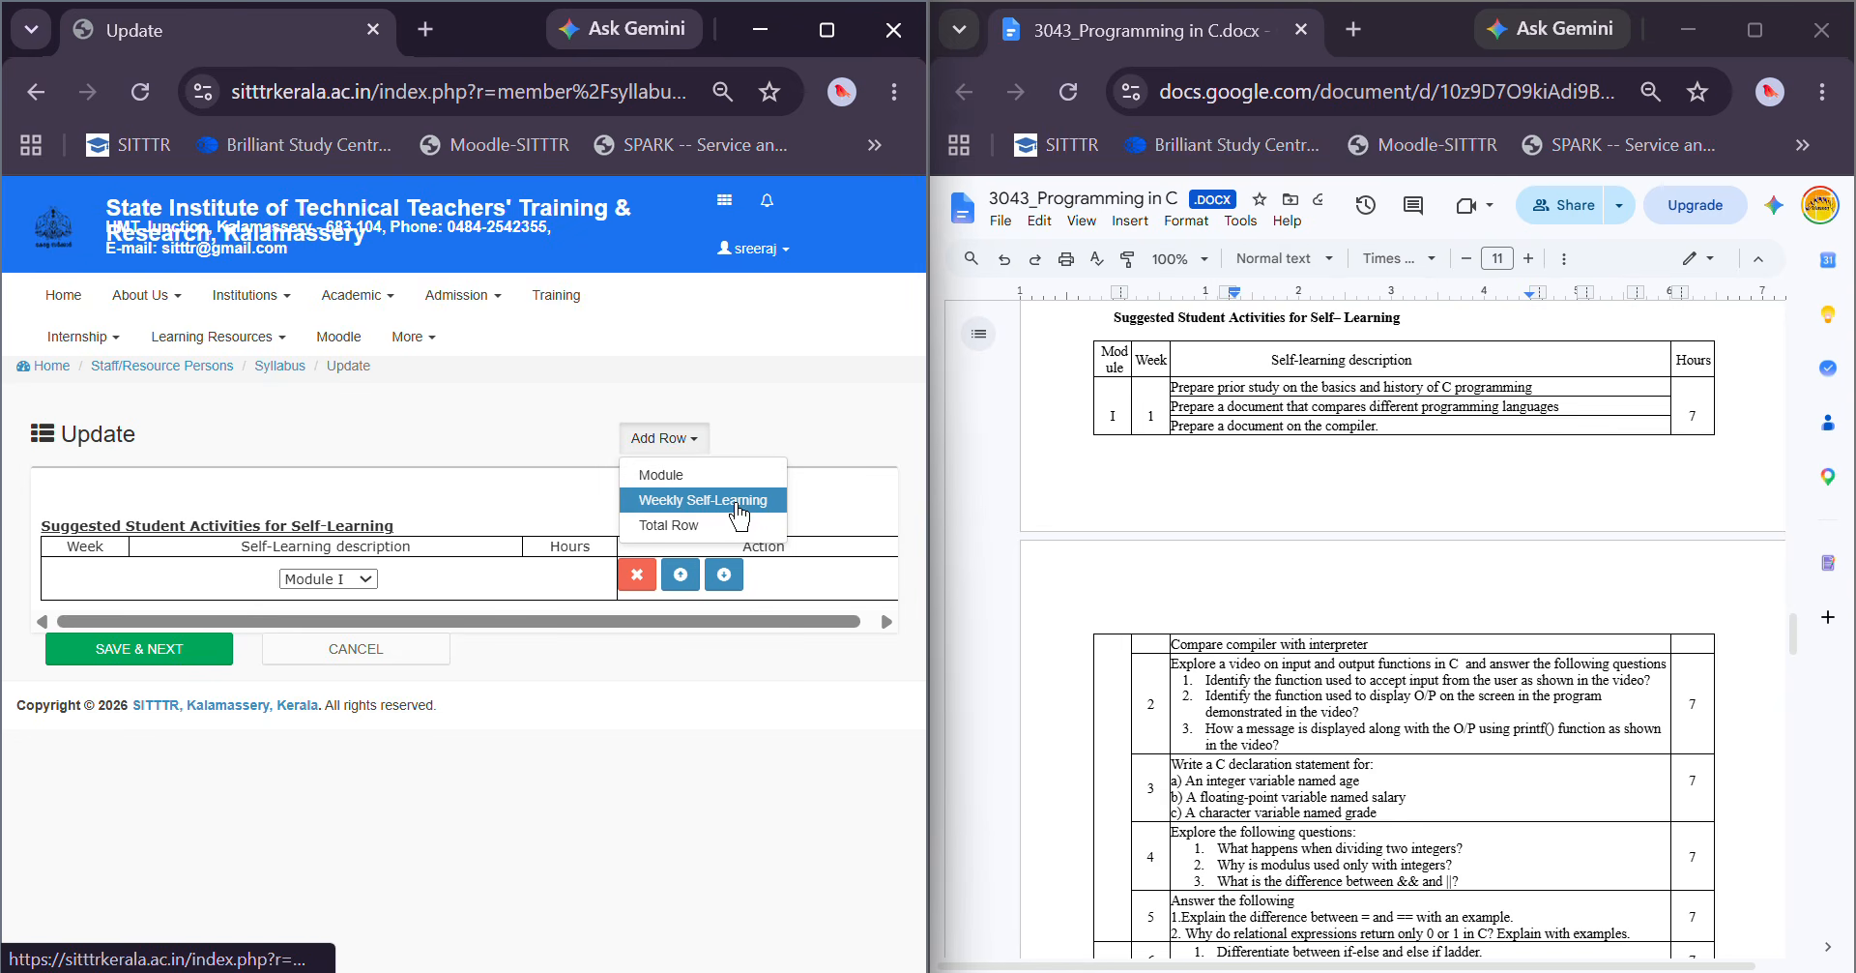
left_click(745, 503)
left_click(665, 446)
left_click(710, 502)
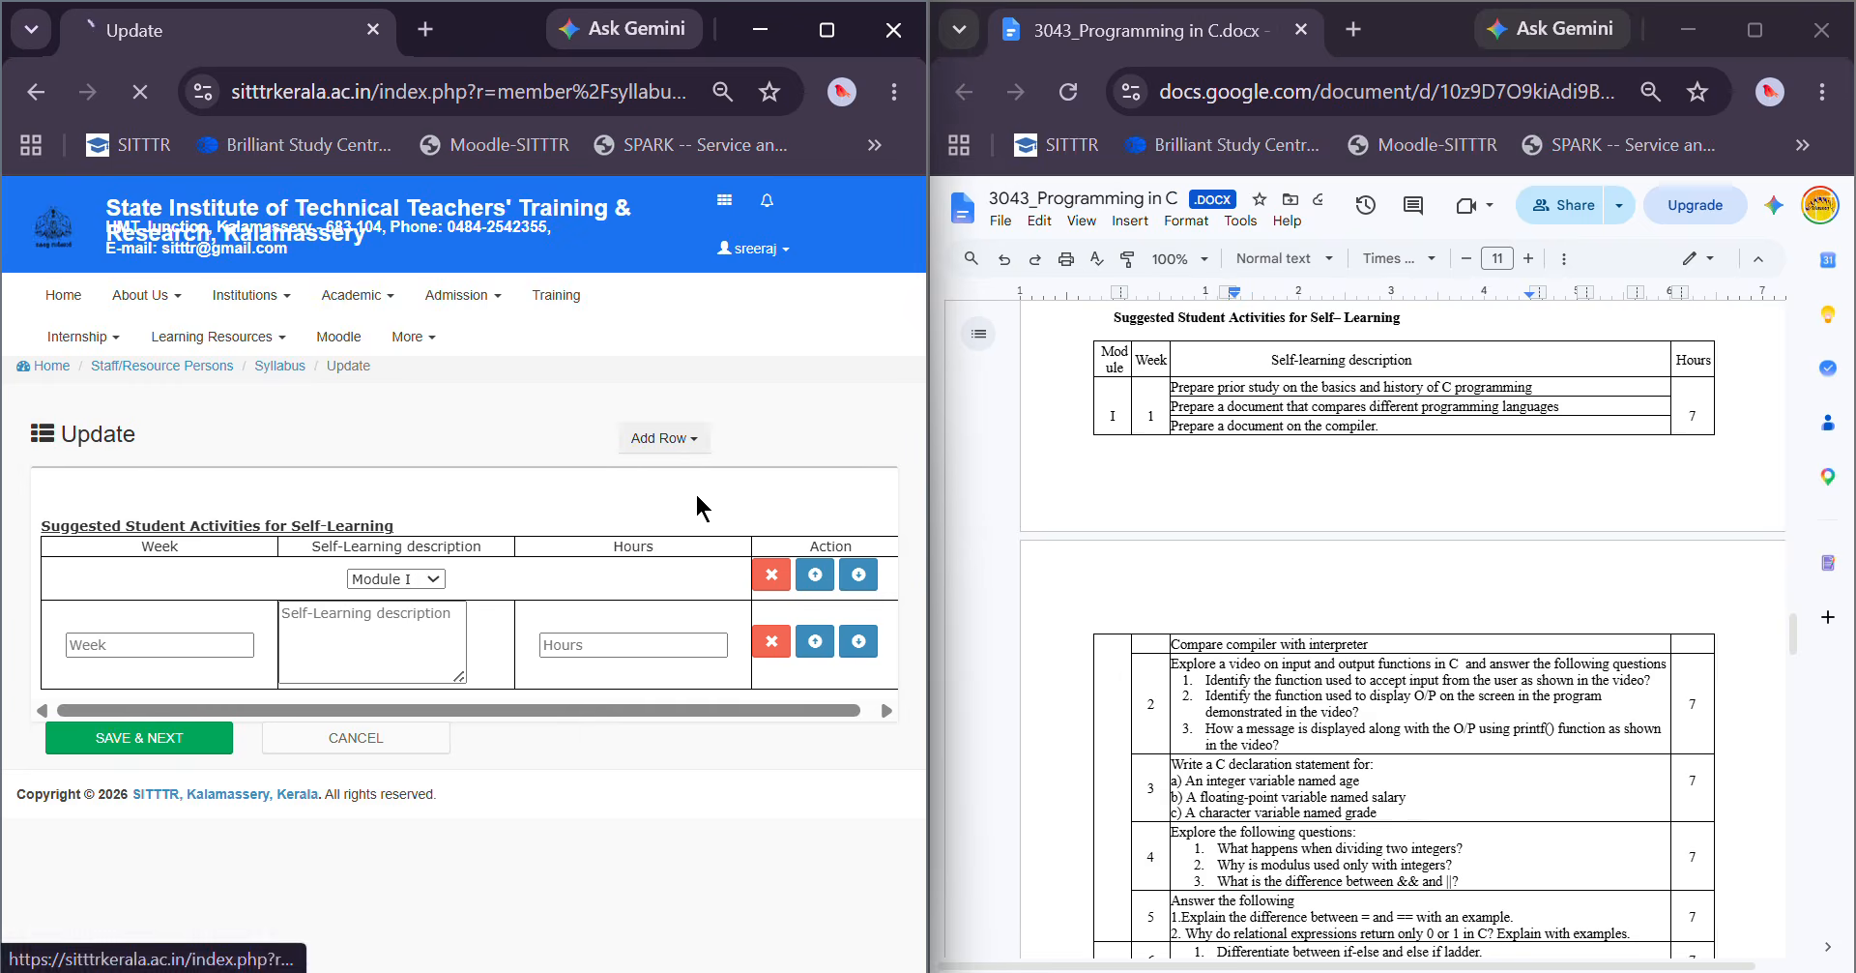
left_click(672, 440)
left_click(717, 503)
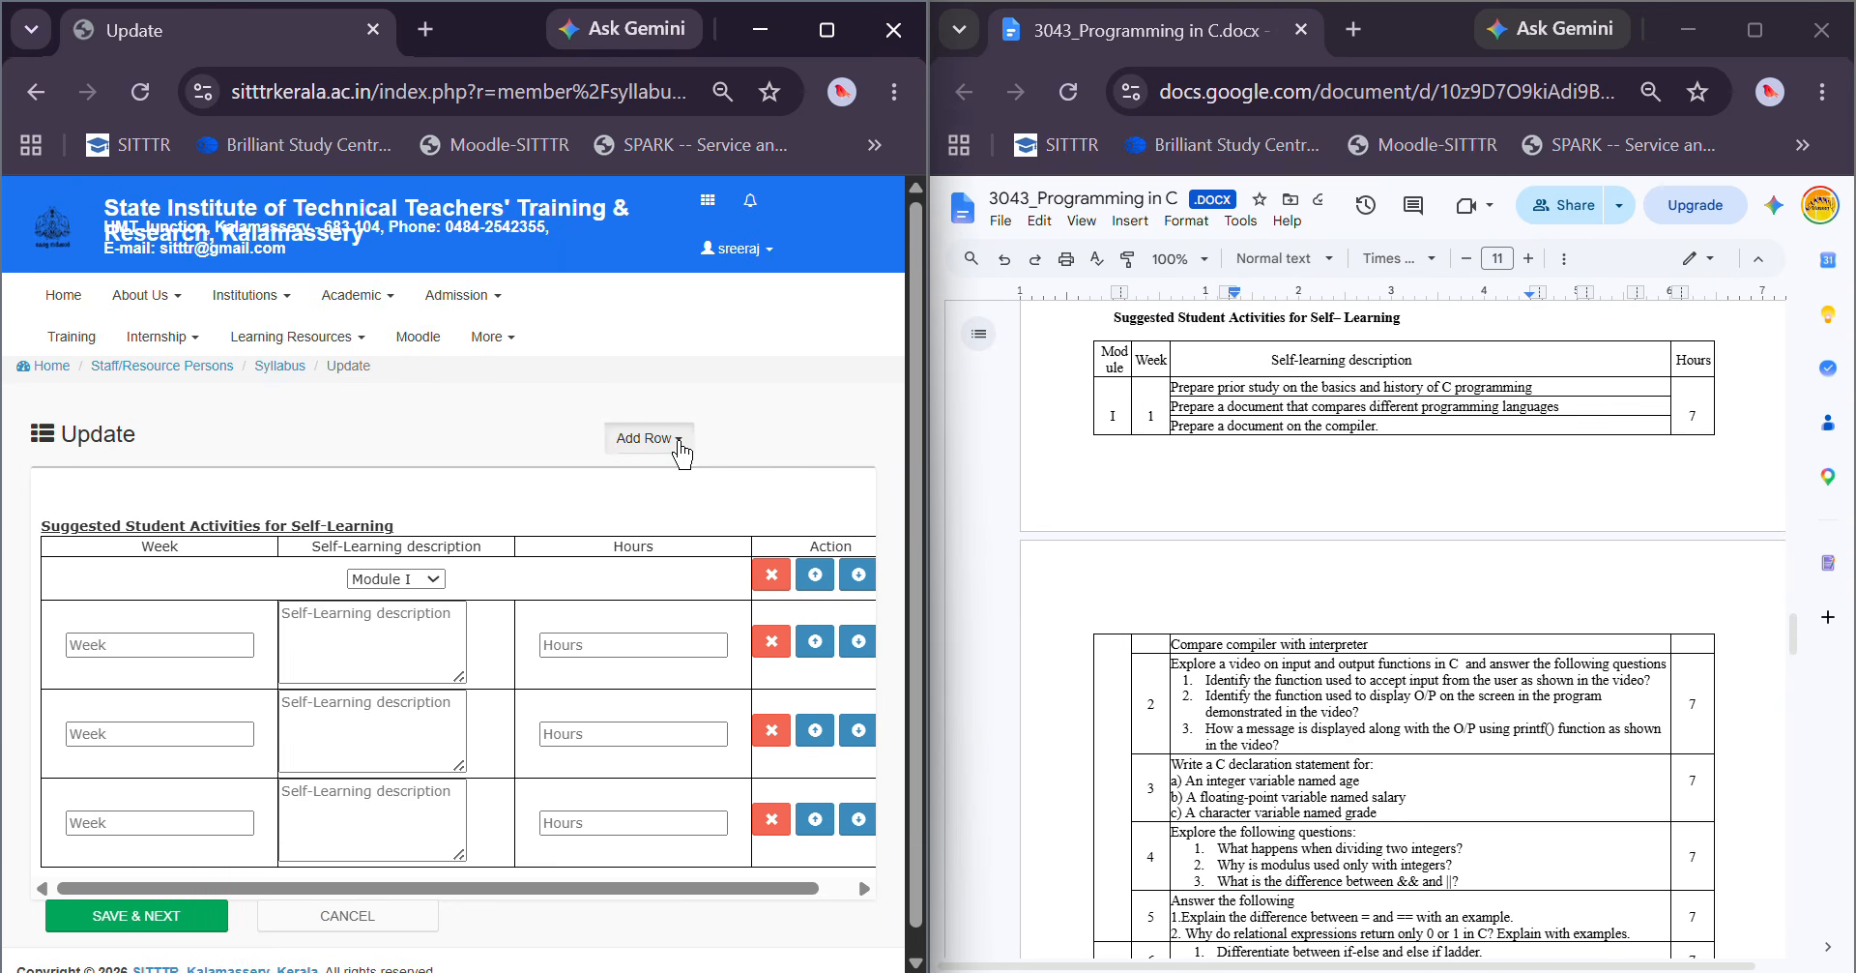
left_click(666, 440)
left_click(688, 502)
left_click(669, 445)
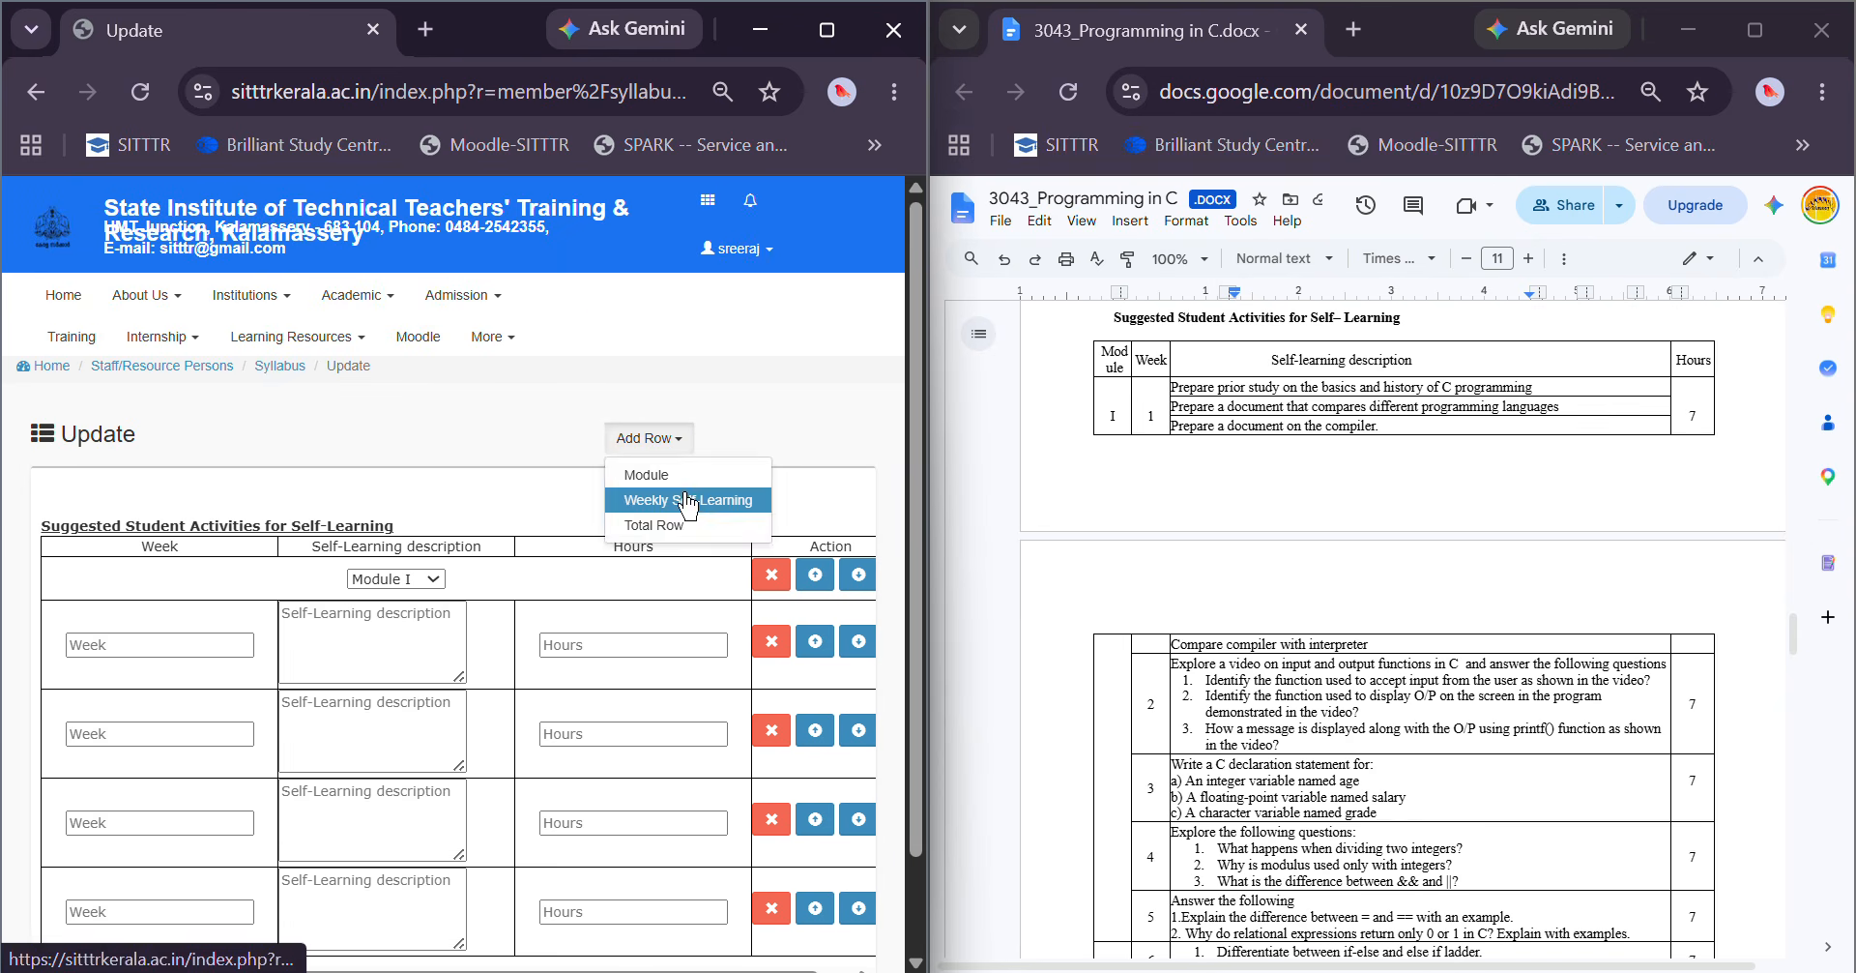
left_click(683, 491)
scroll(684, 495, "down", 2)
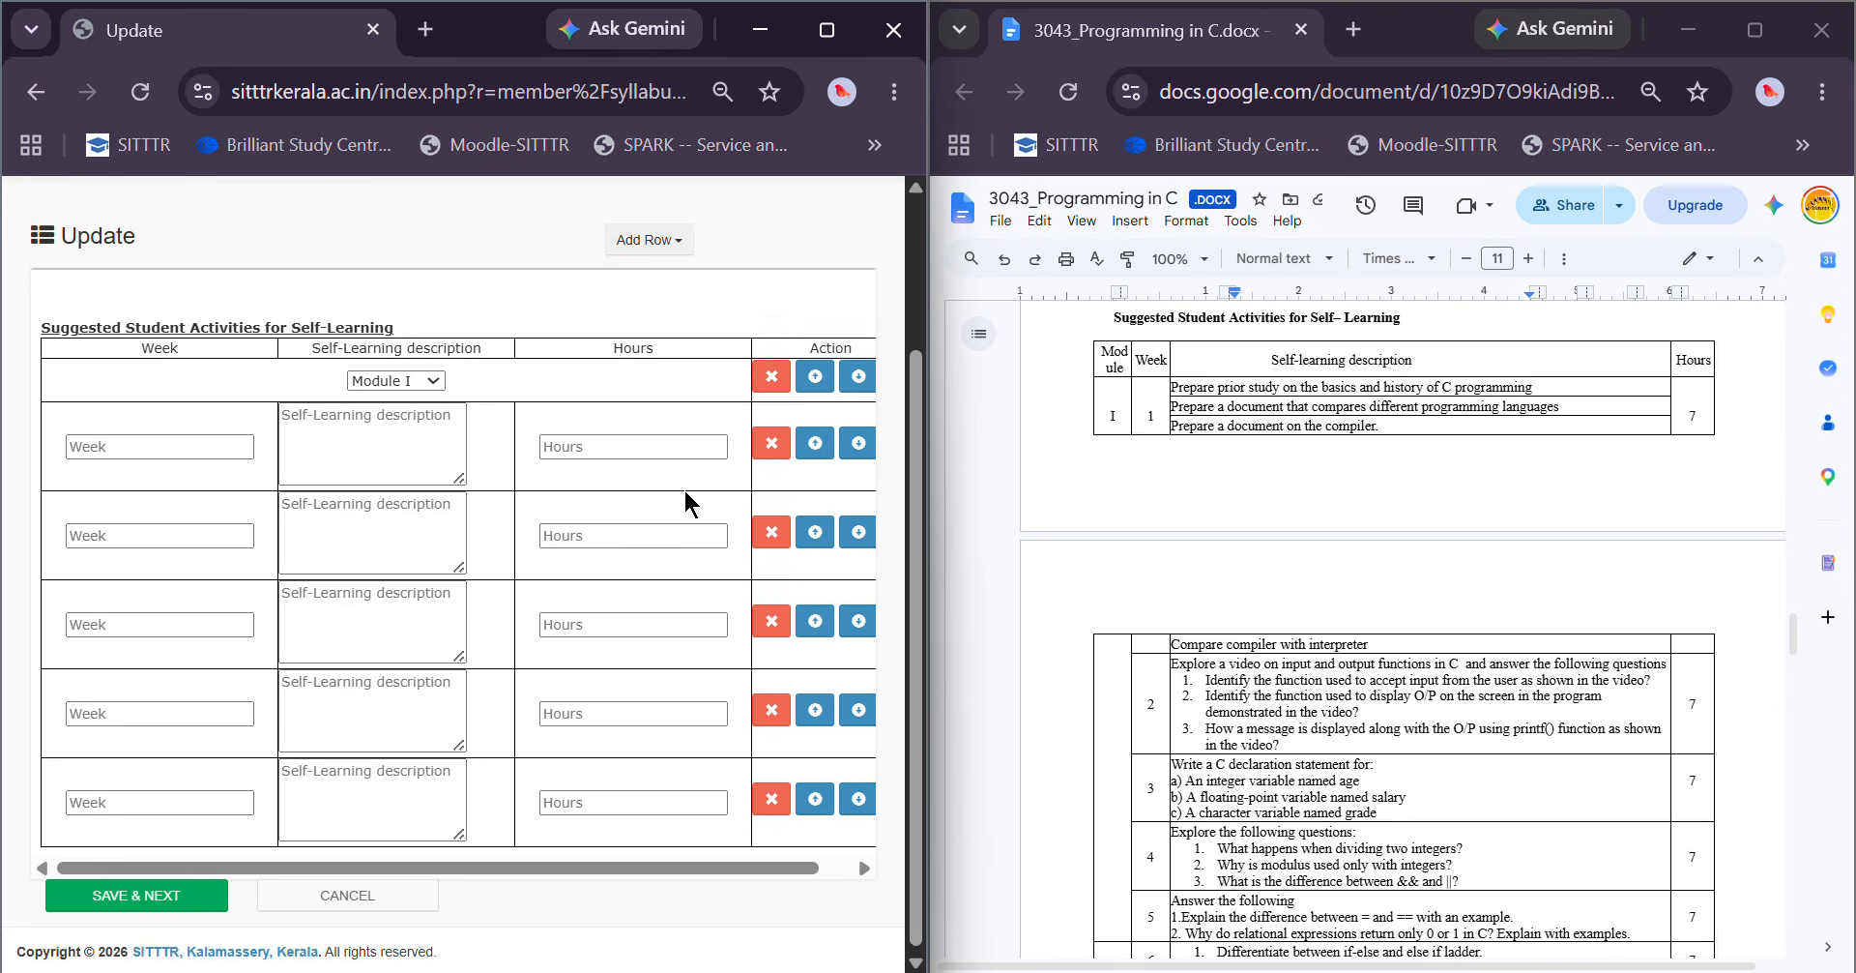
left_click(130, 435)
Enter week 1 and paste the first two self-learning activities, separated by <br>
type("1")
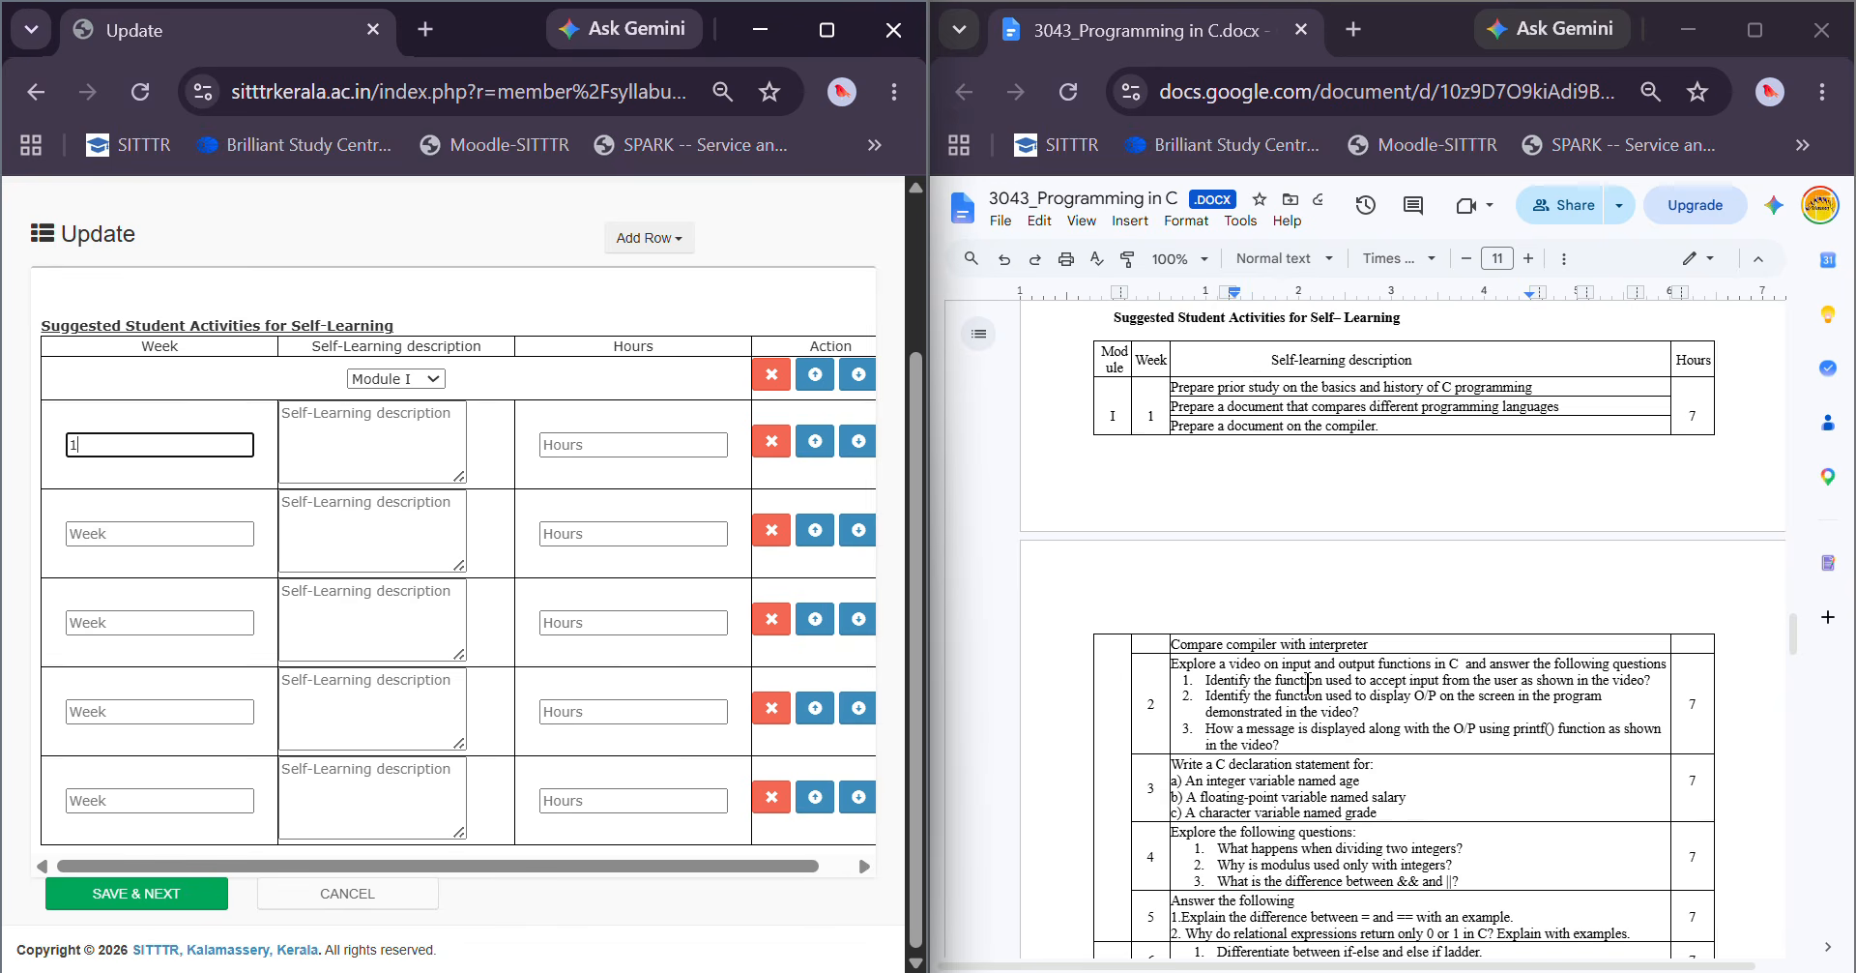
triple_click(1301, 387)
key("ctrl+c")
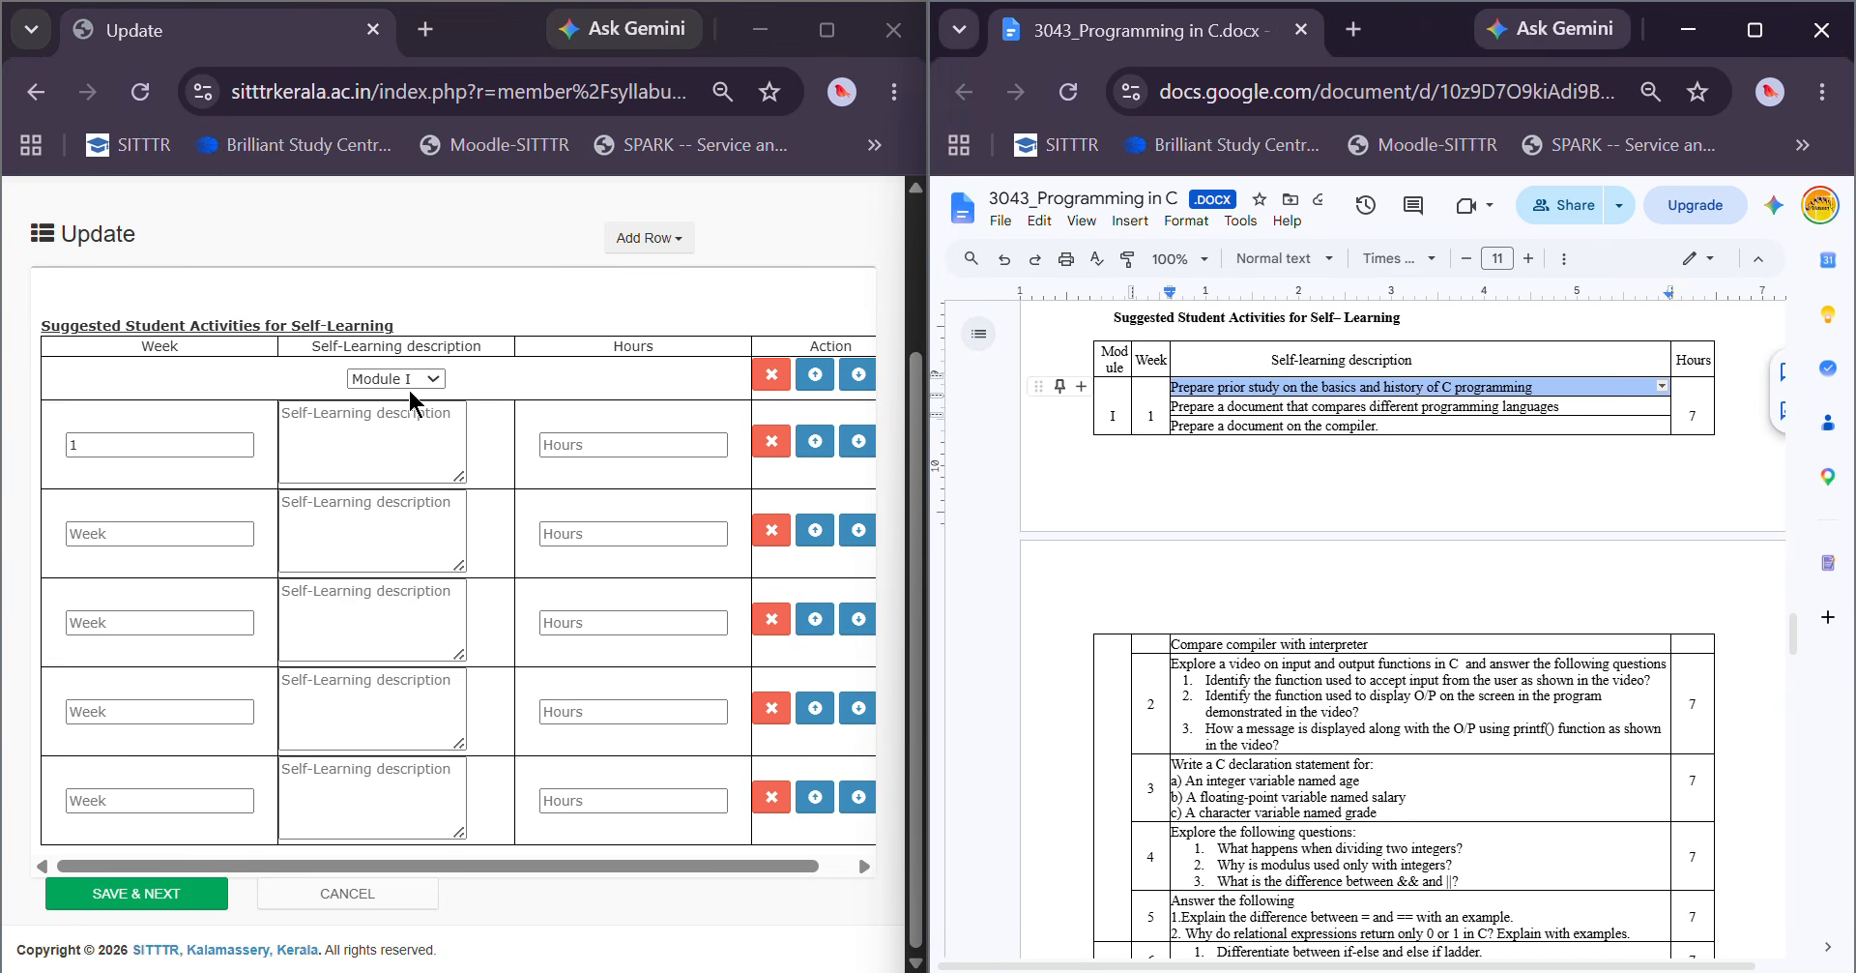
left_click(399, 425)
key("ctrl+v")
key("BackSpace")
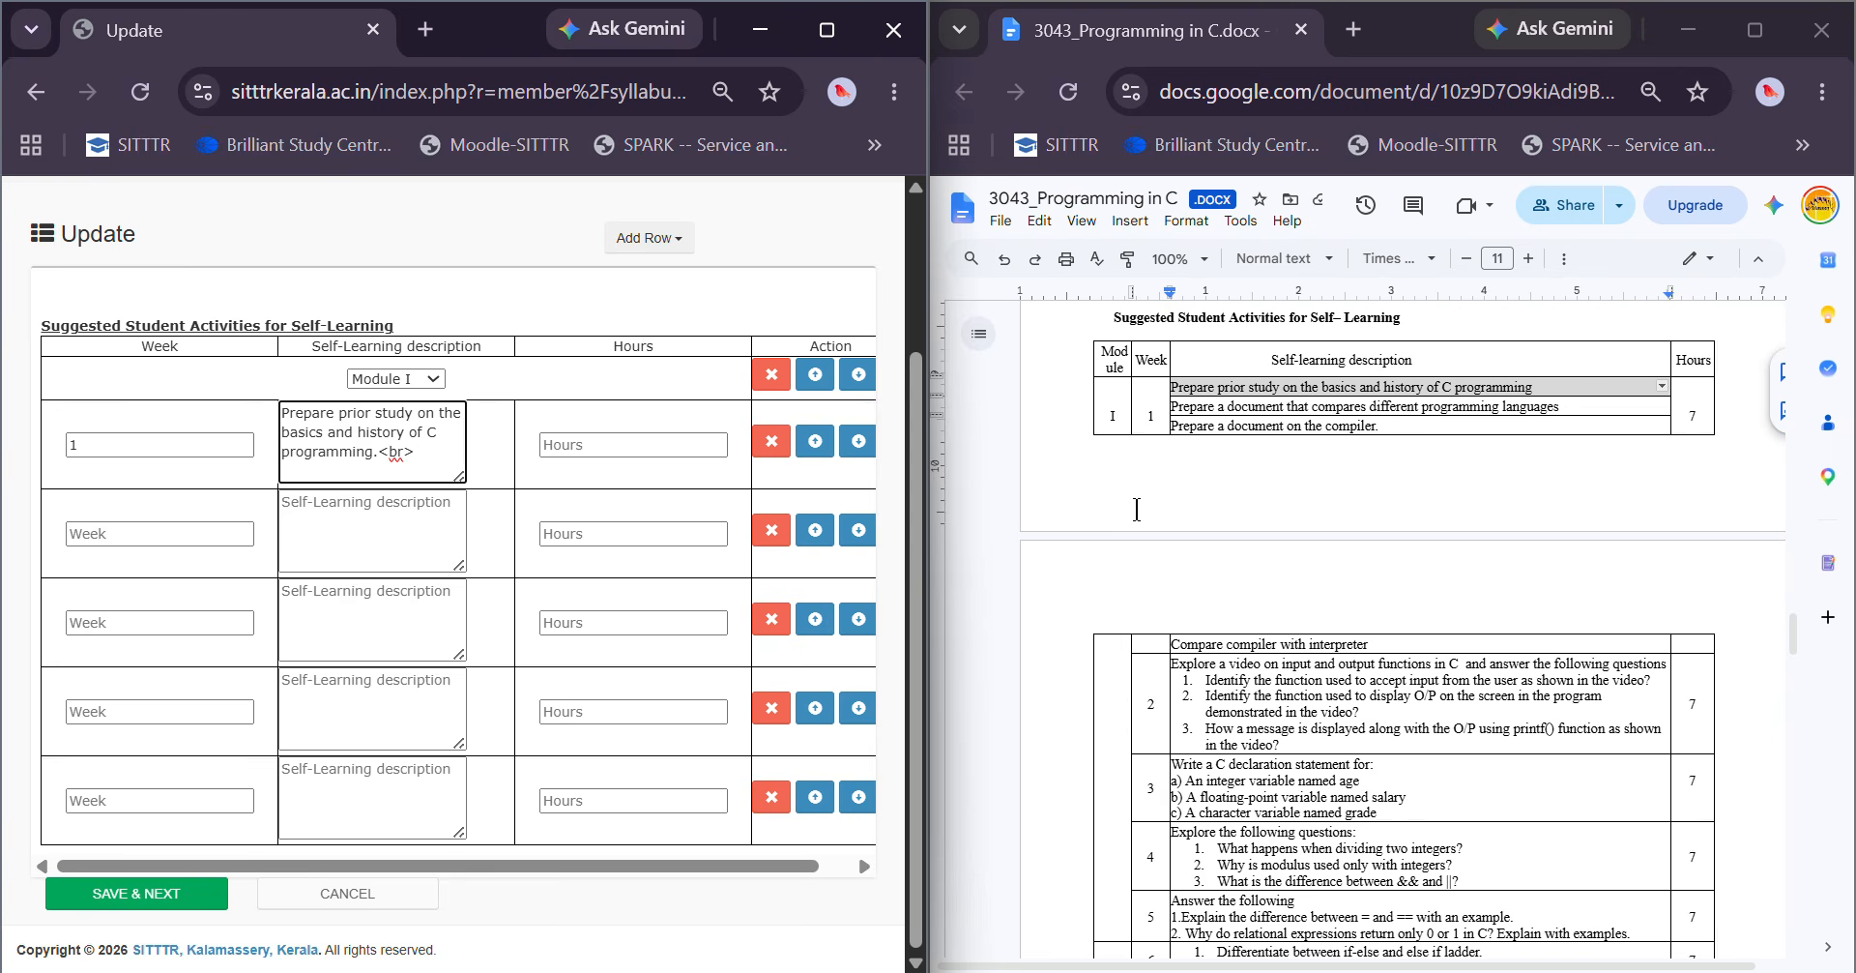
left_click(1456, 404)
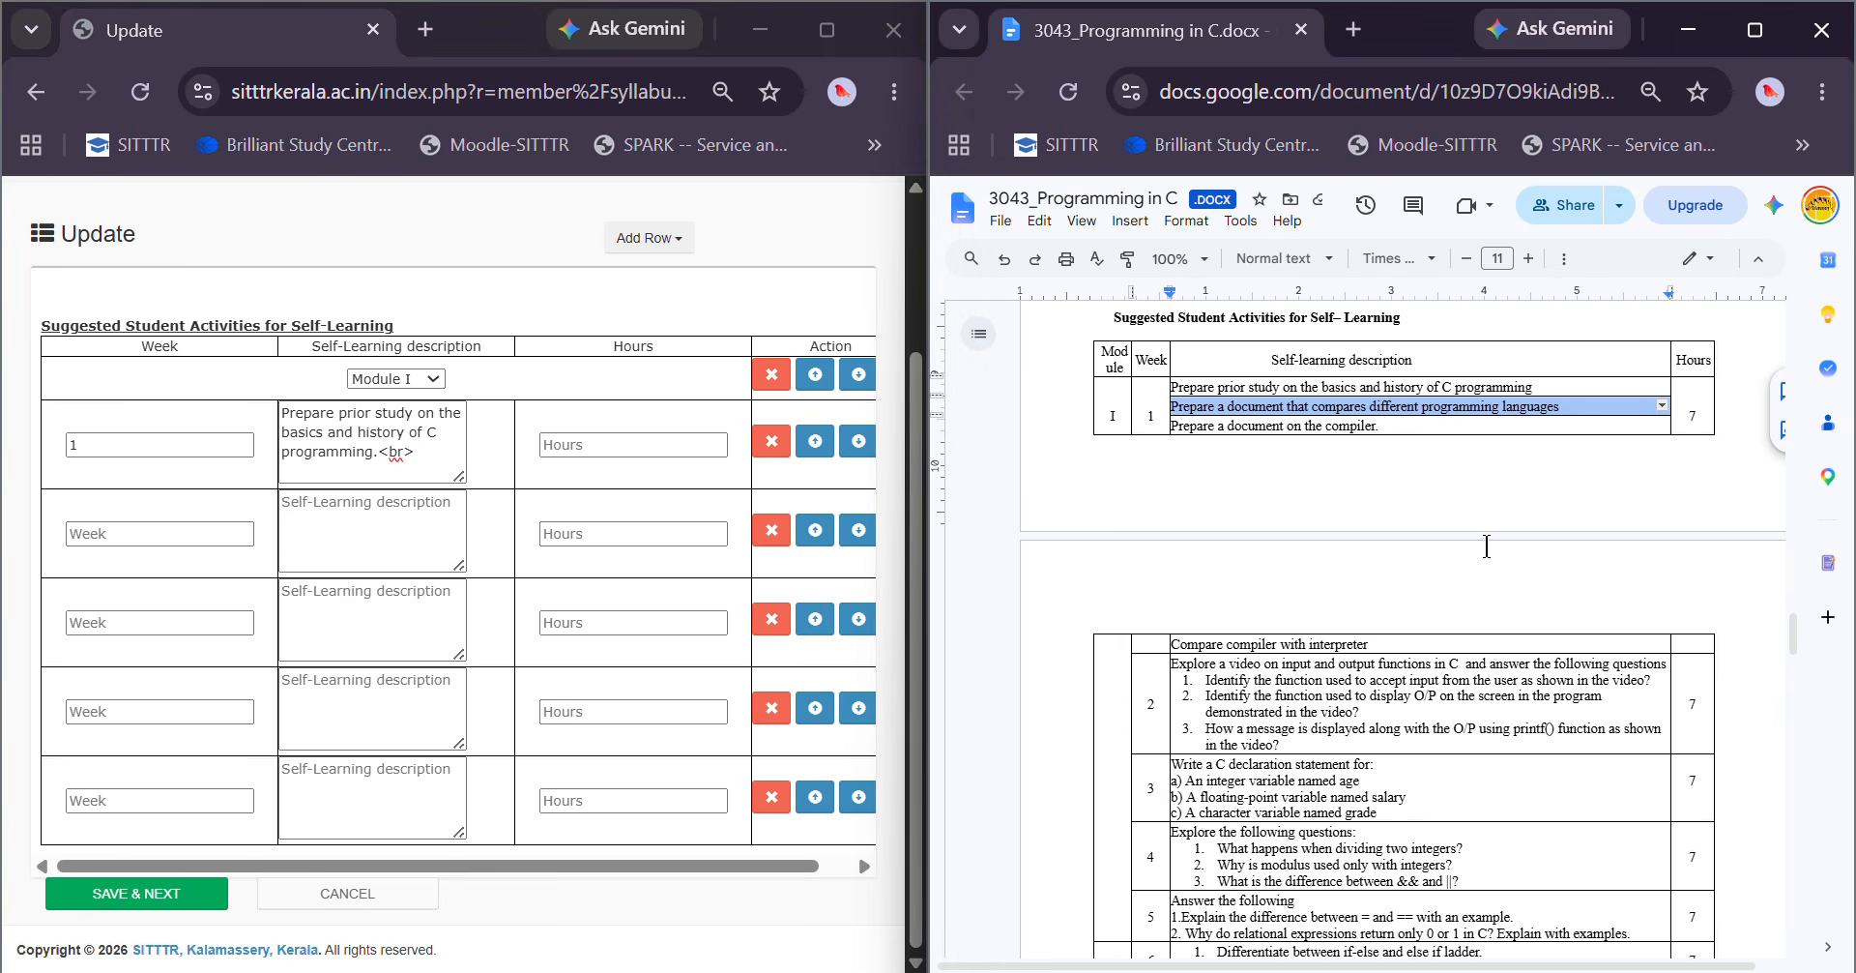
left_click(396, 479)
type("Prepare a document that compares different programming languages")
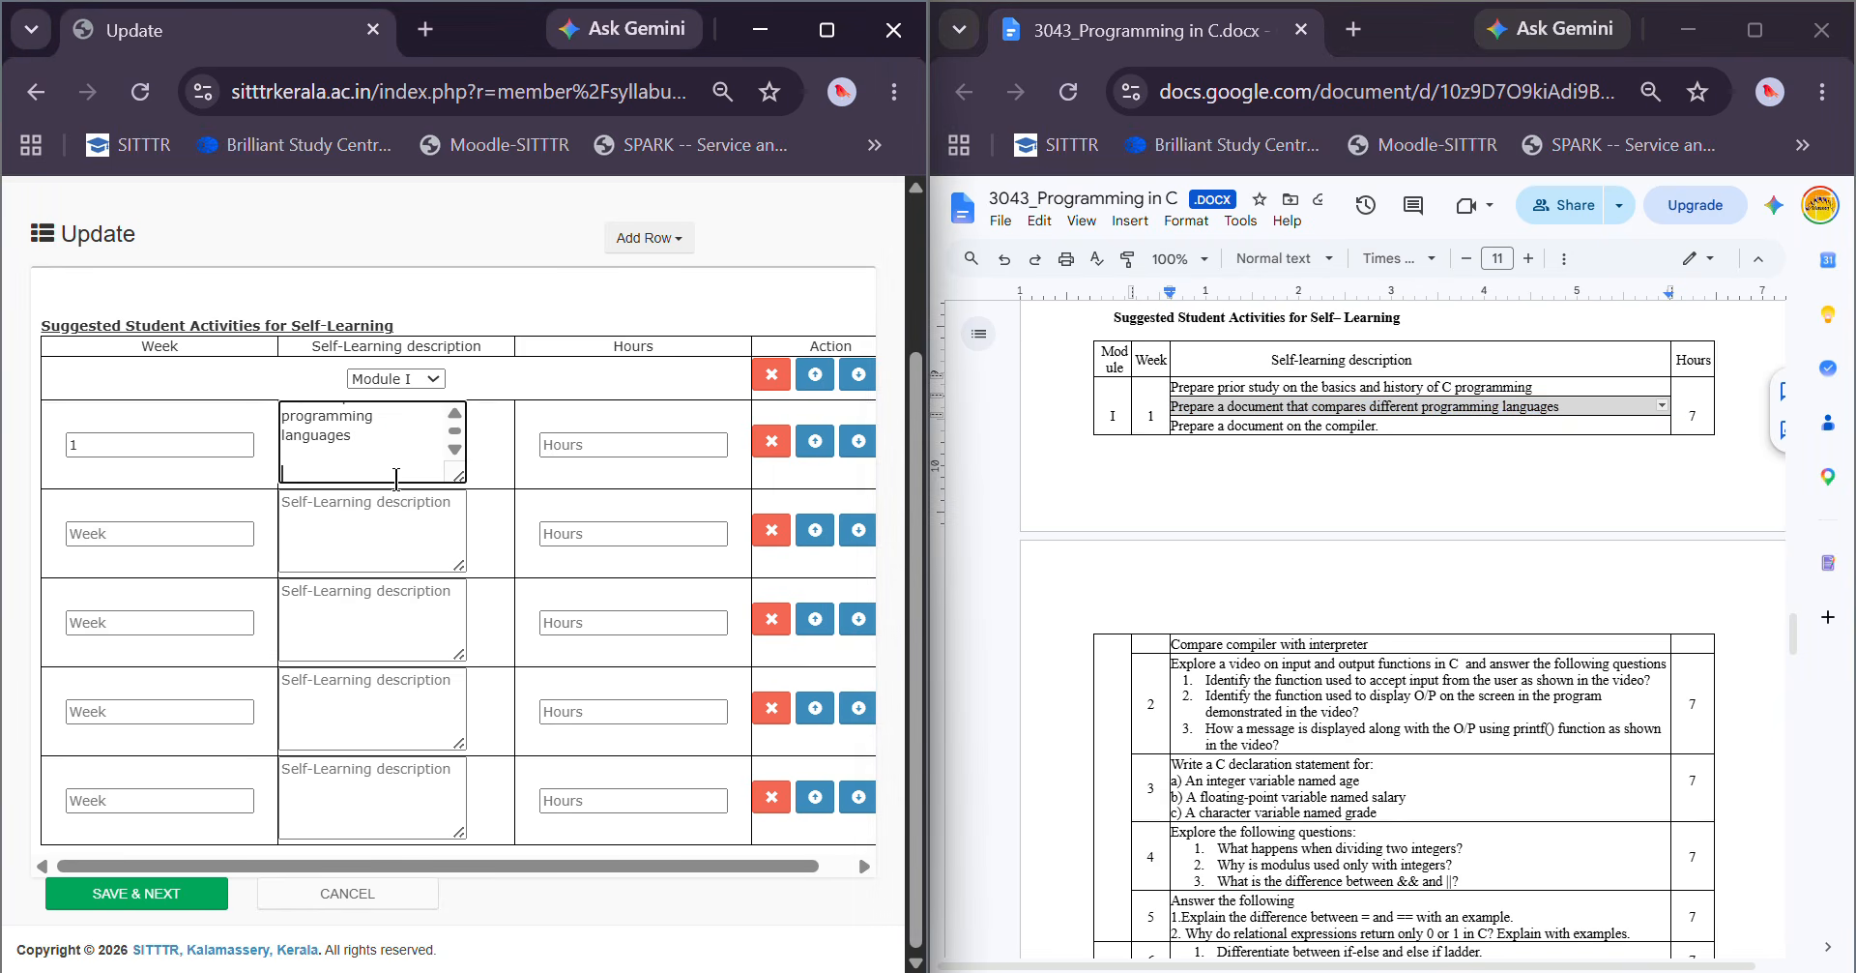
key("BackSpace")
key("BackSpace")
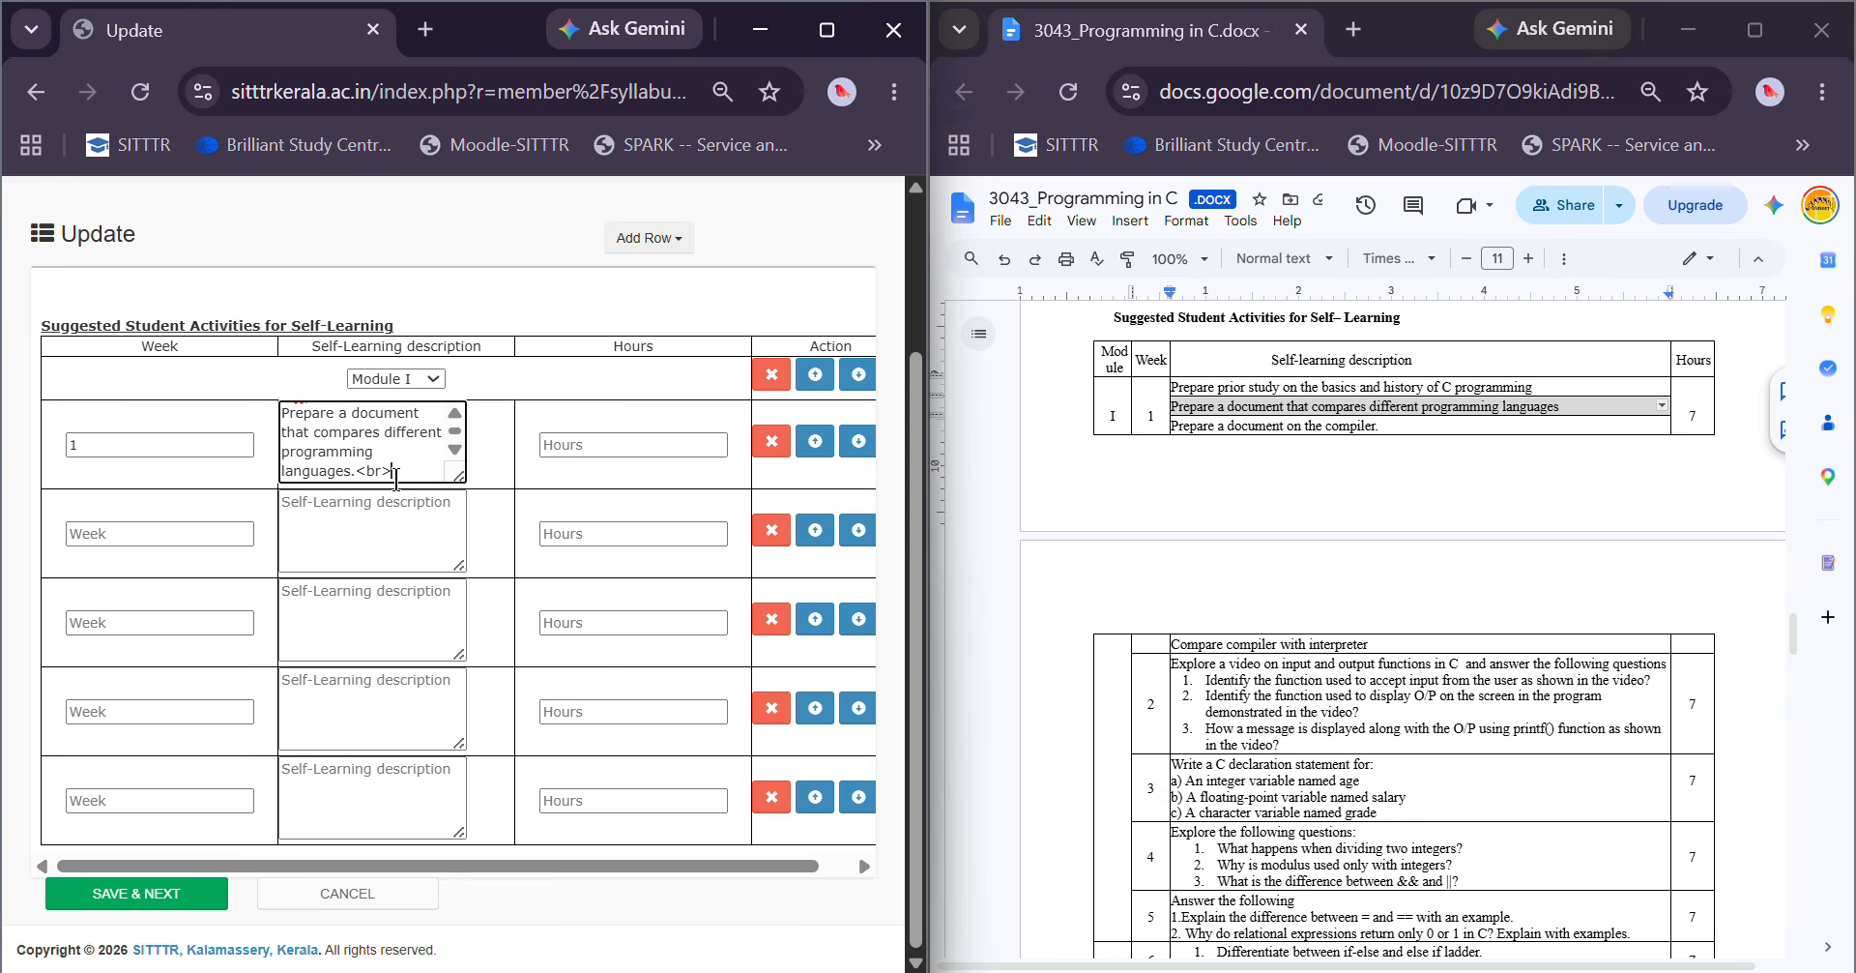
type(".<br>")
key("Return")
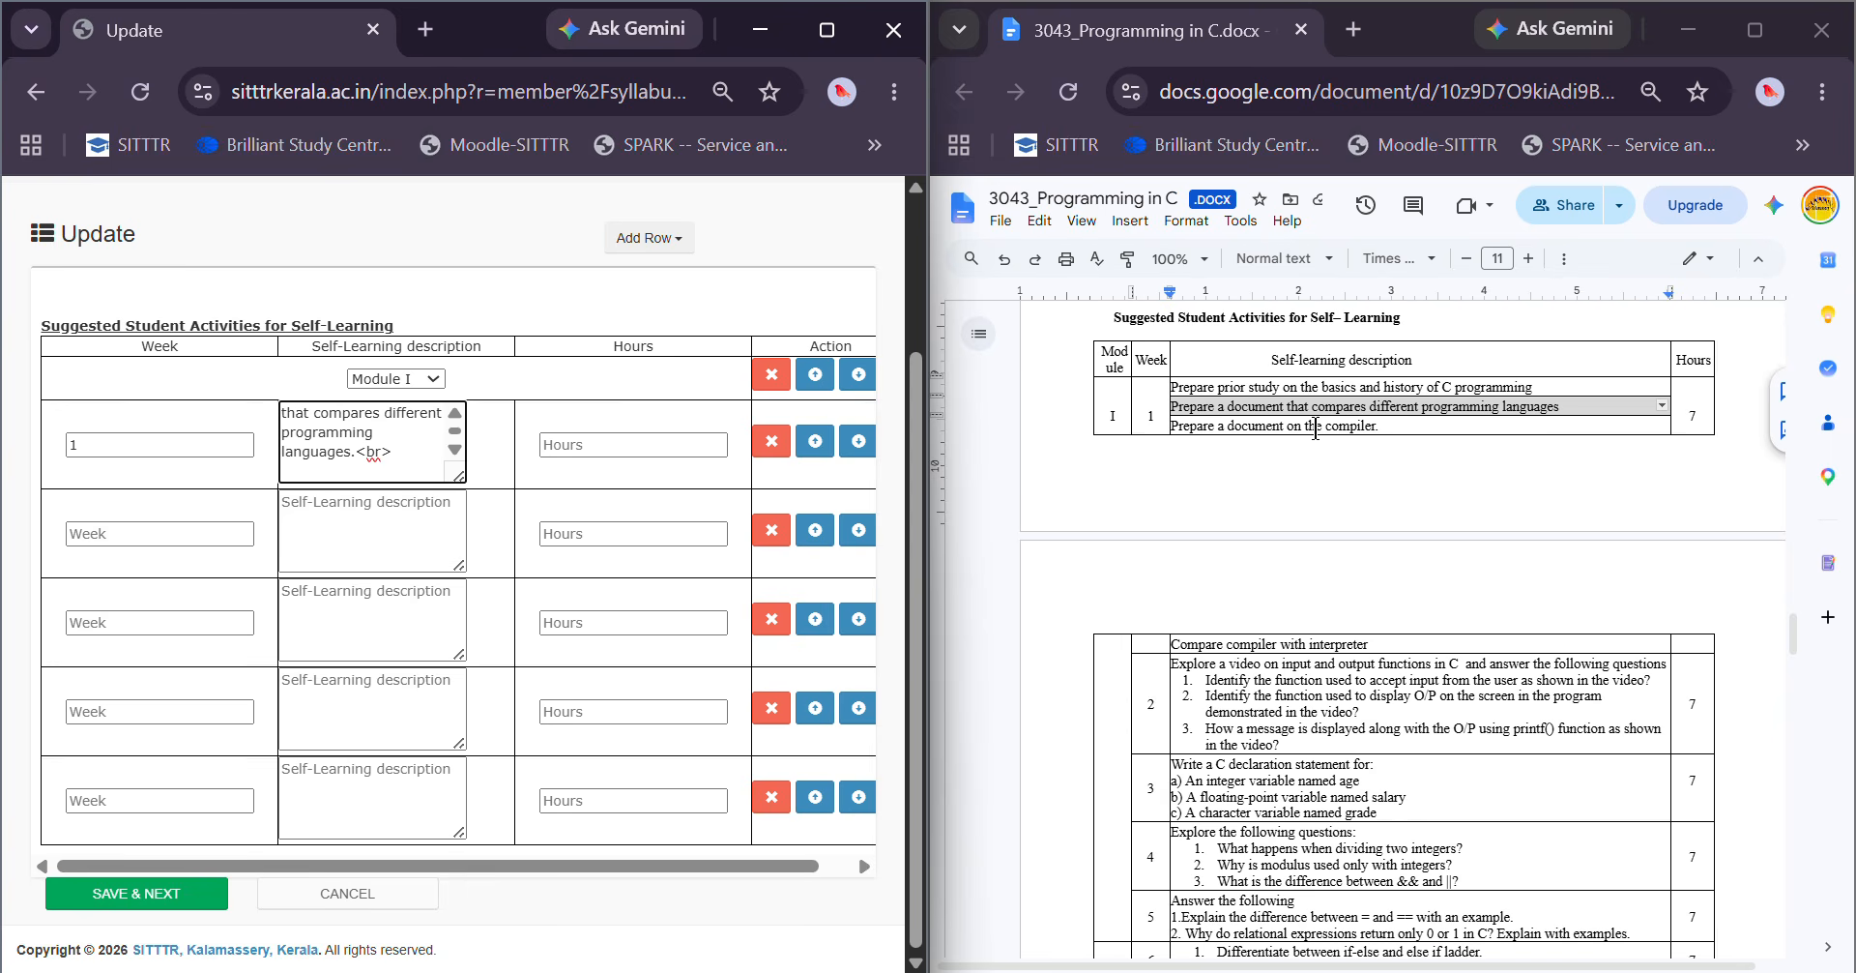
Append 'Prepare a document on the compiler' and 'Compare compiler with interpreter' to the description
left_click(1315, 425)
triple_click(1315, 426)
key("ctrl+c")
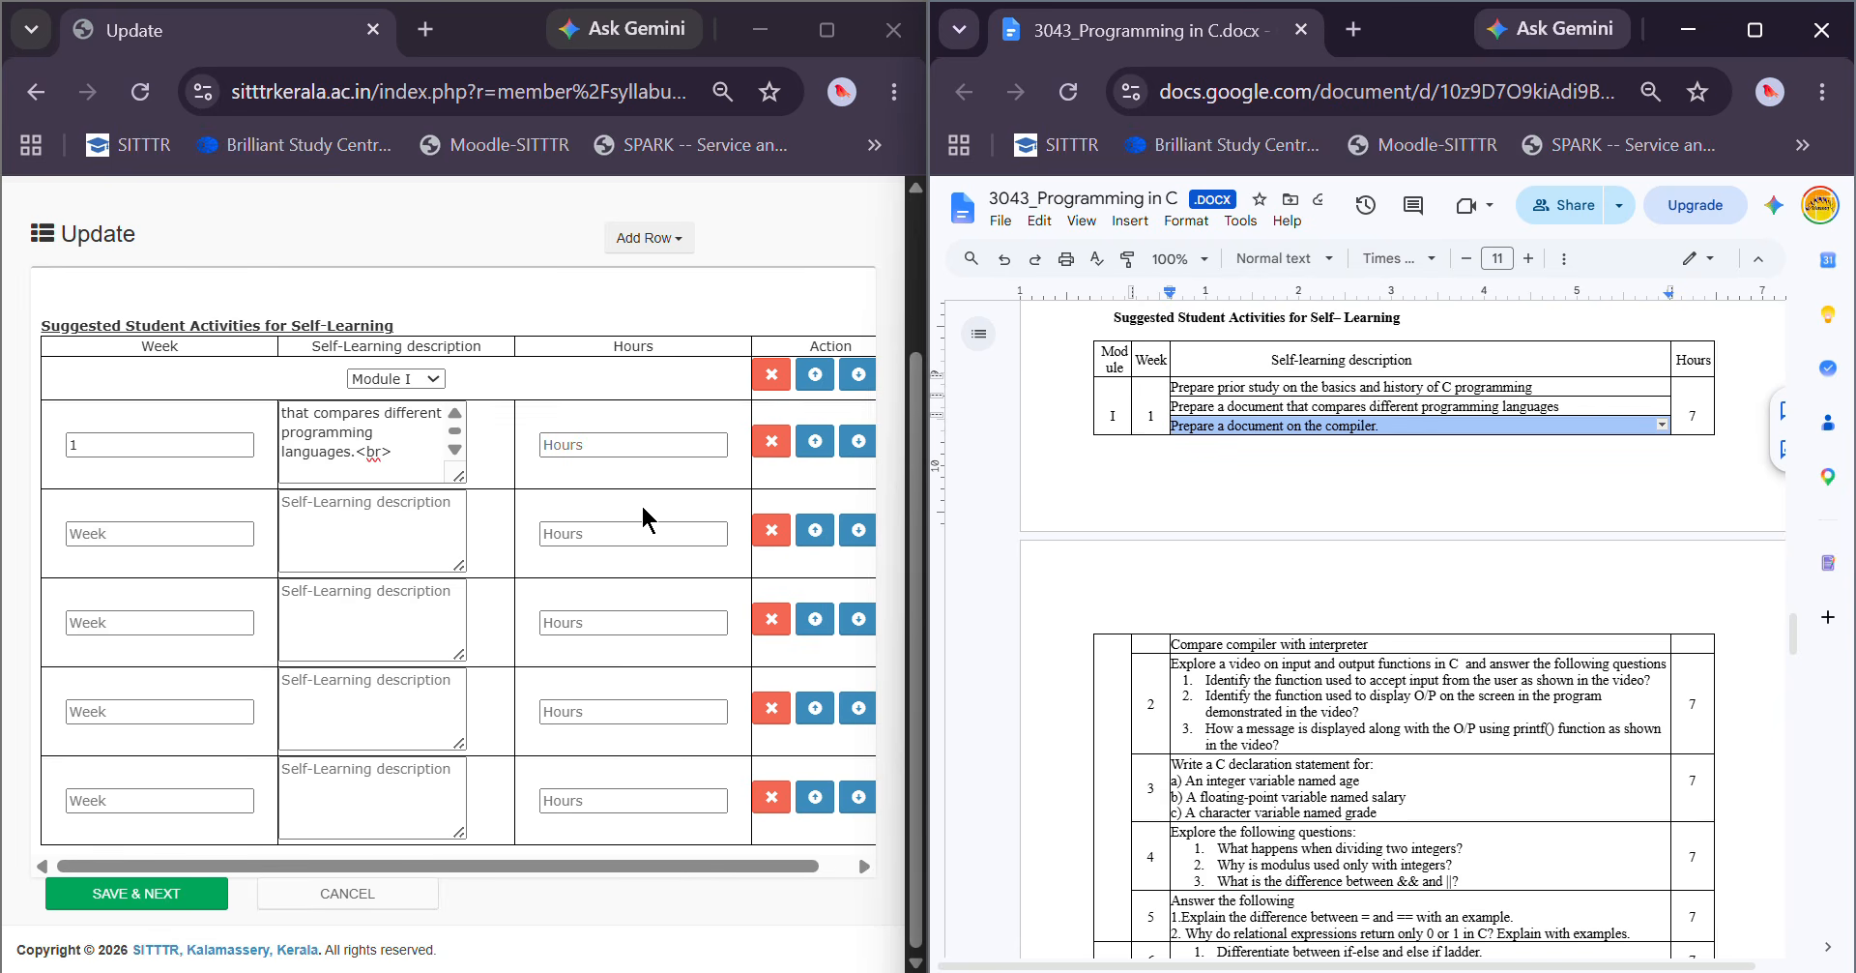
left_click(403, 466)
key("ctrl+v")
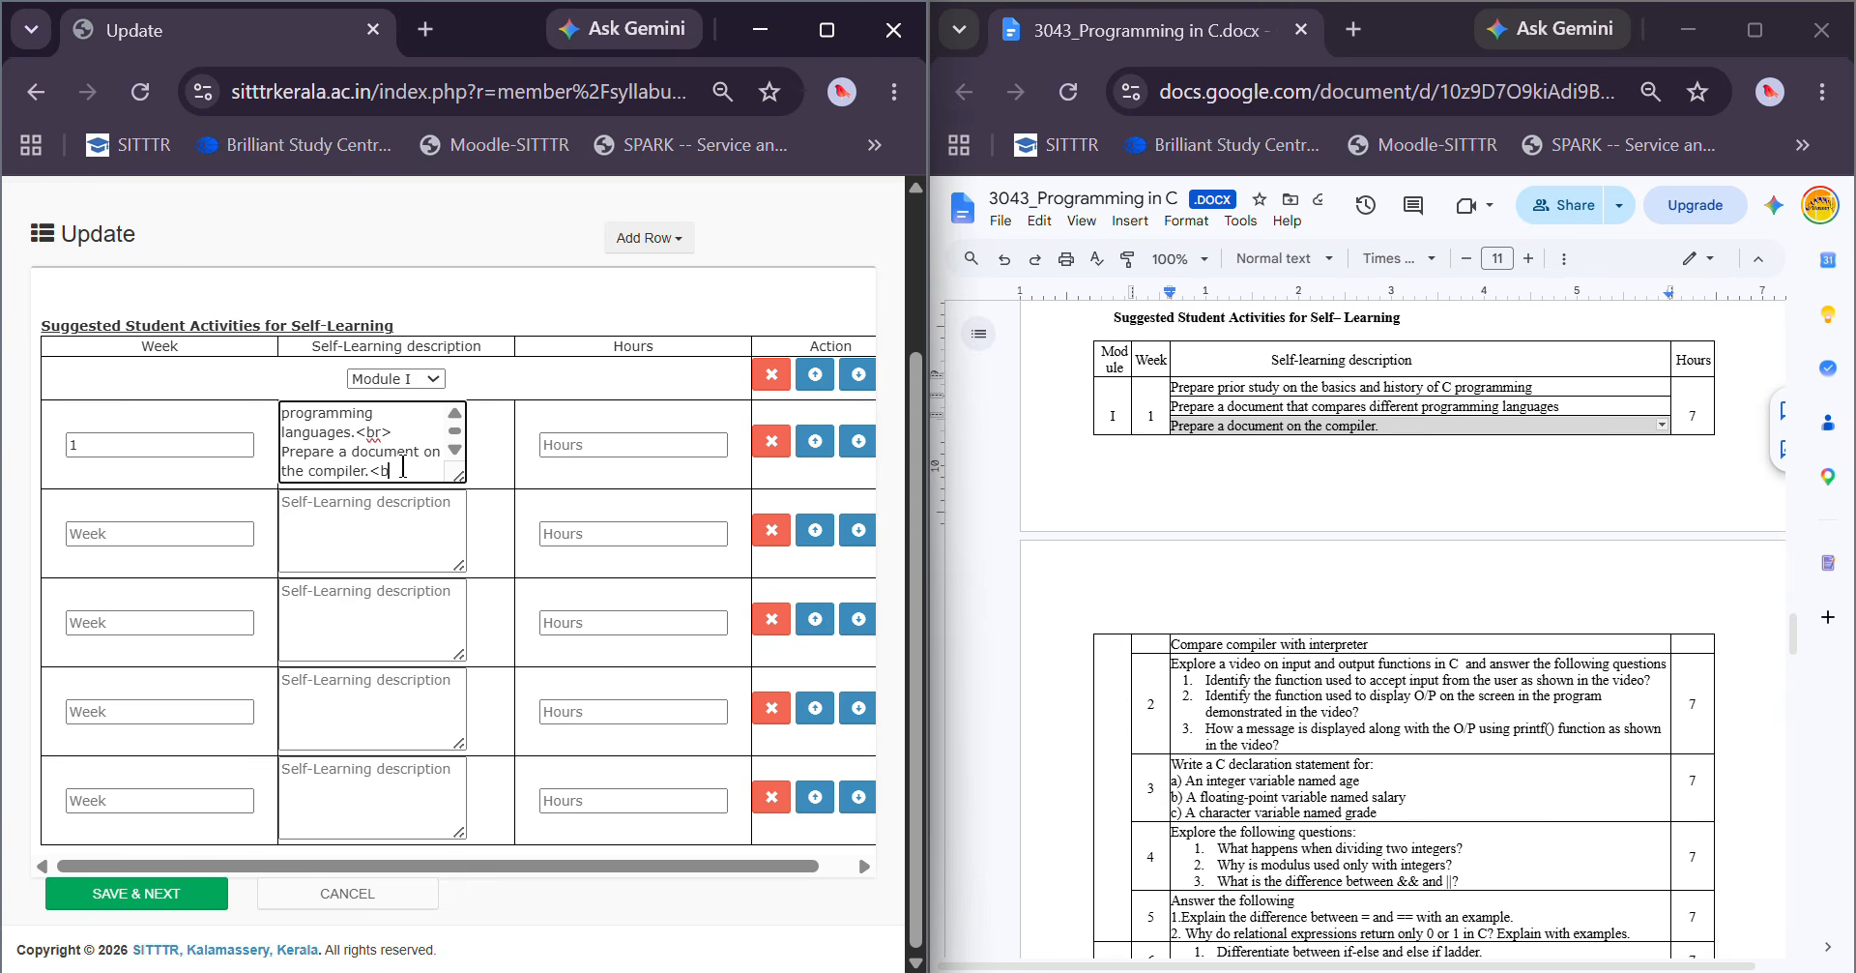
type("<br>")
key("Return")
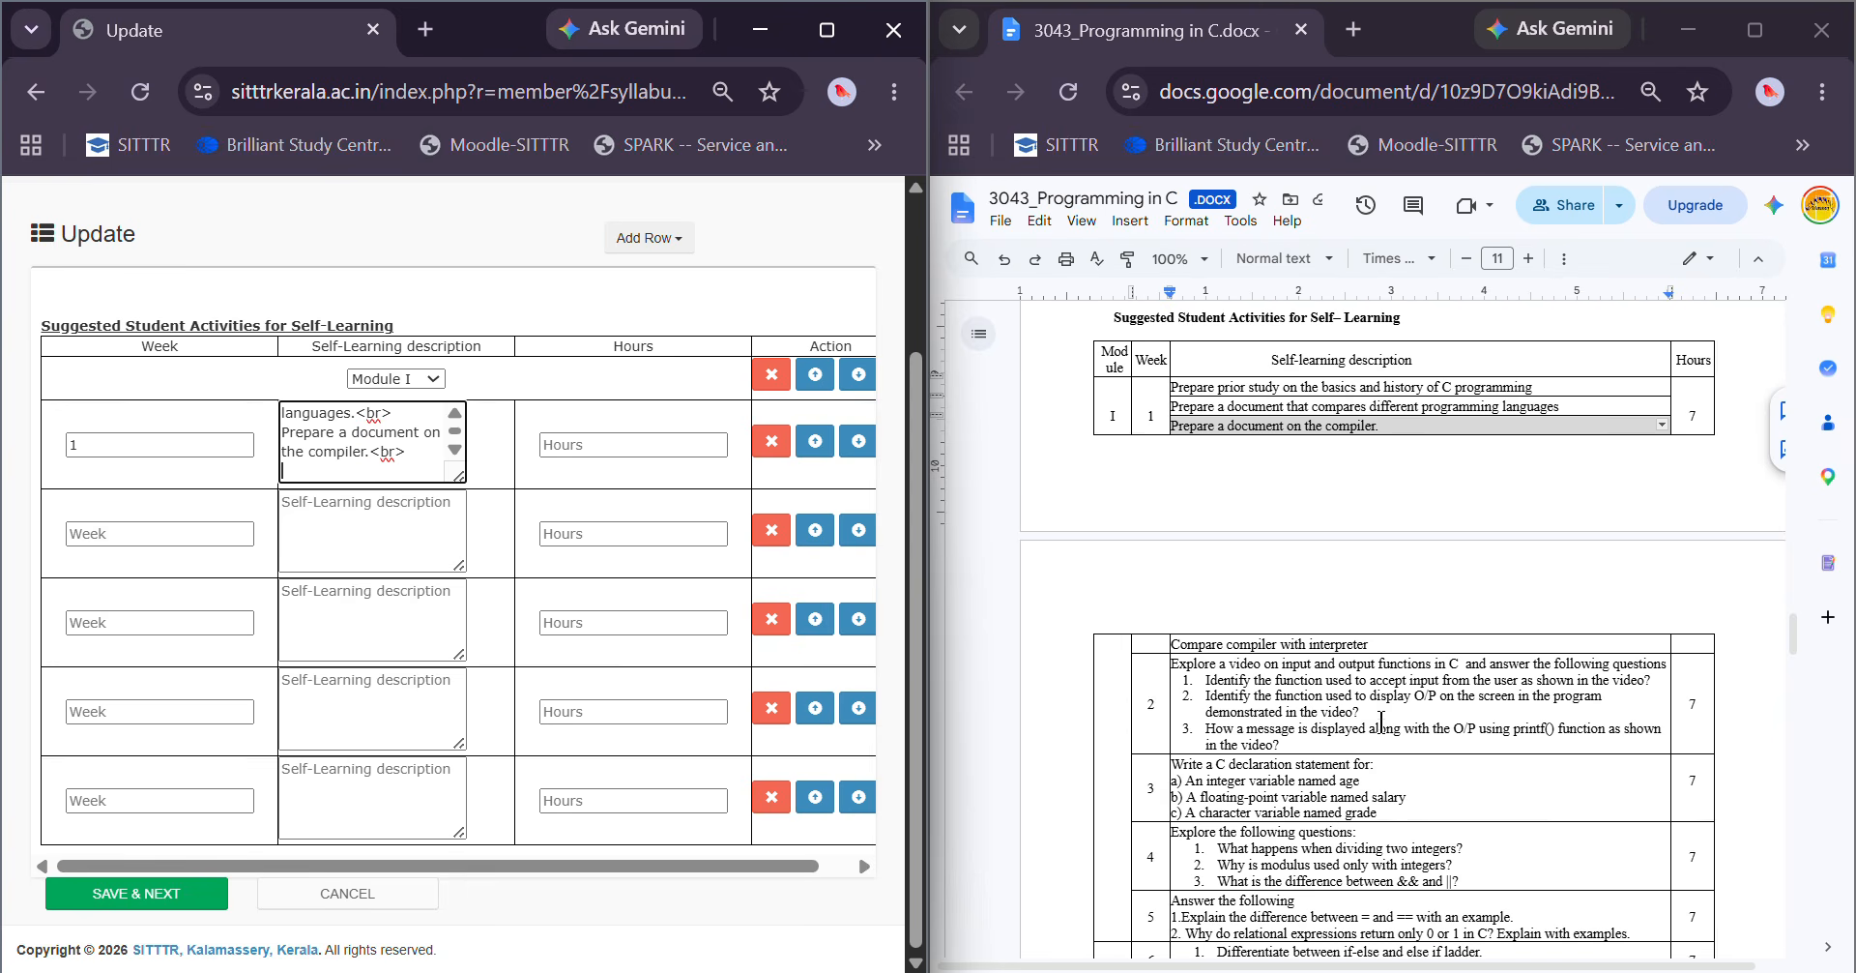
triple_click(1259, 643)
key("ctrl+c")
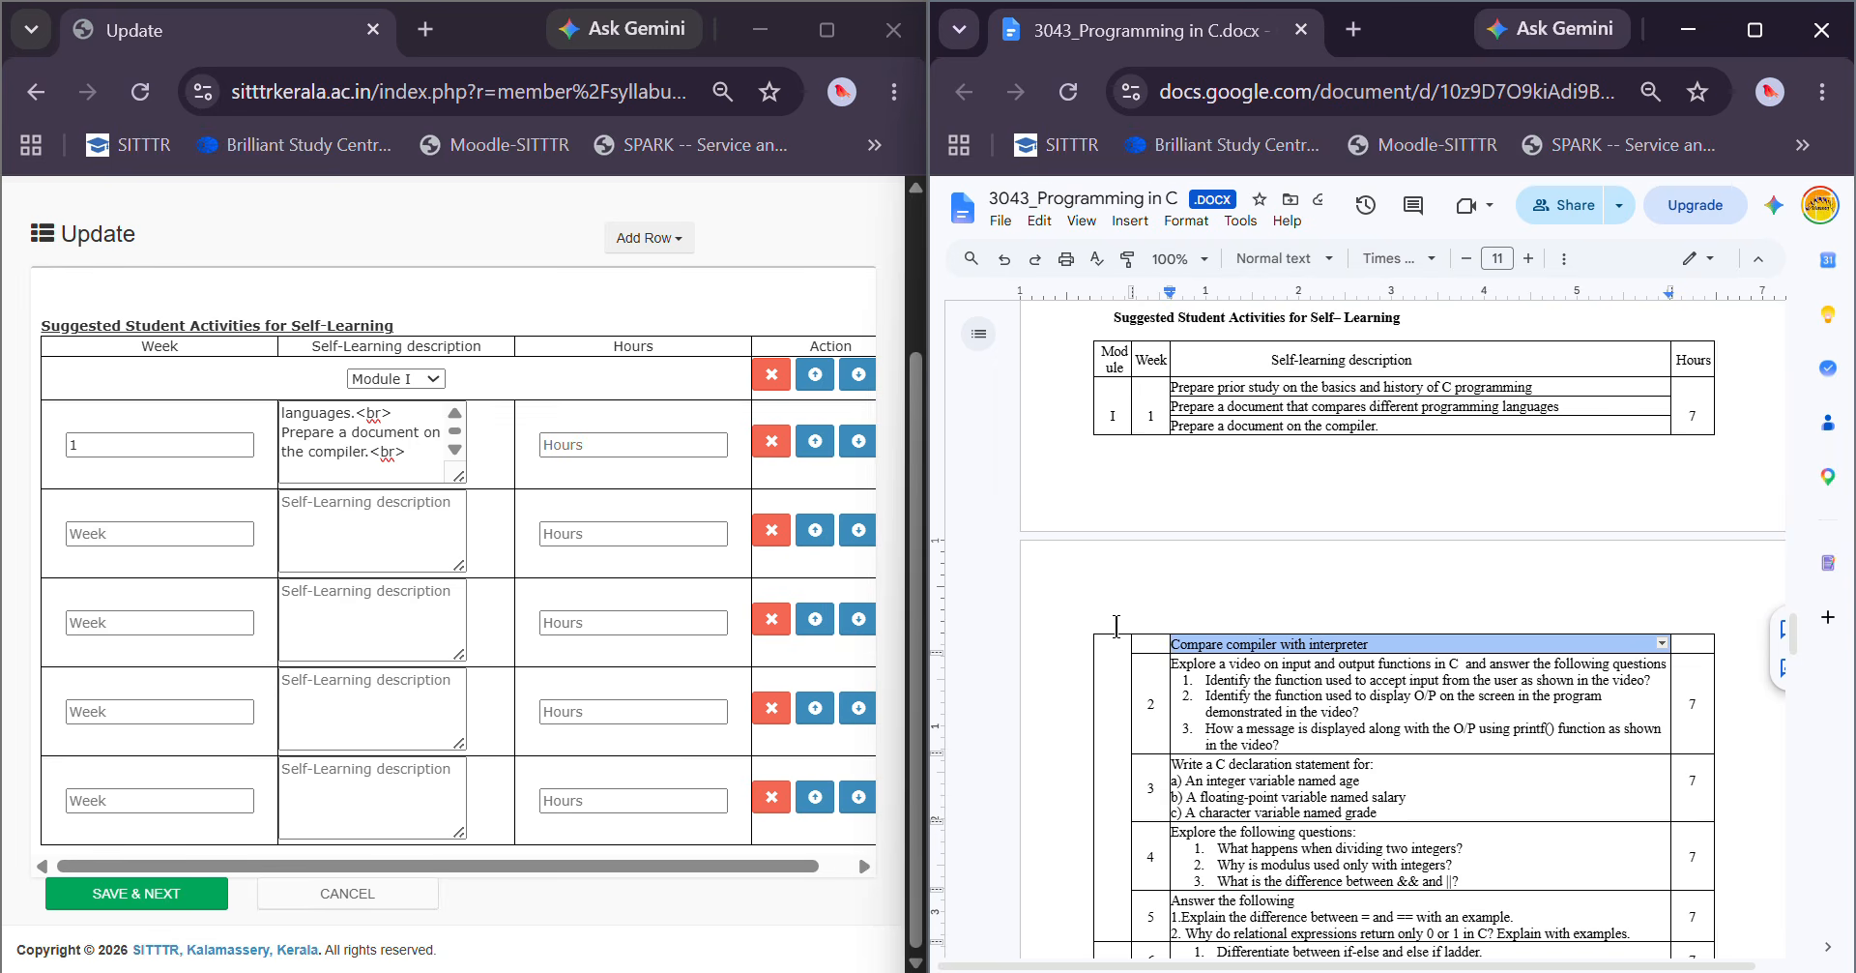
left_click(373, 477)
key("ctrl+v")
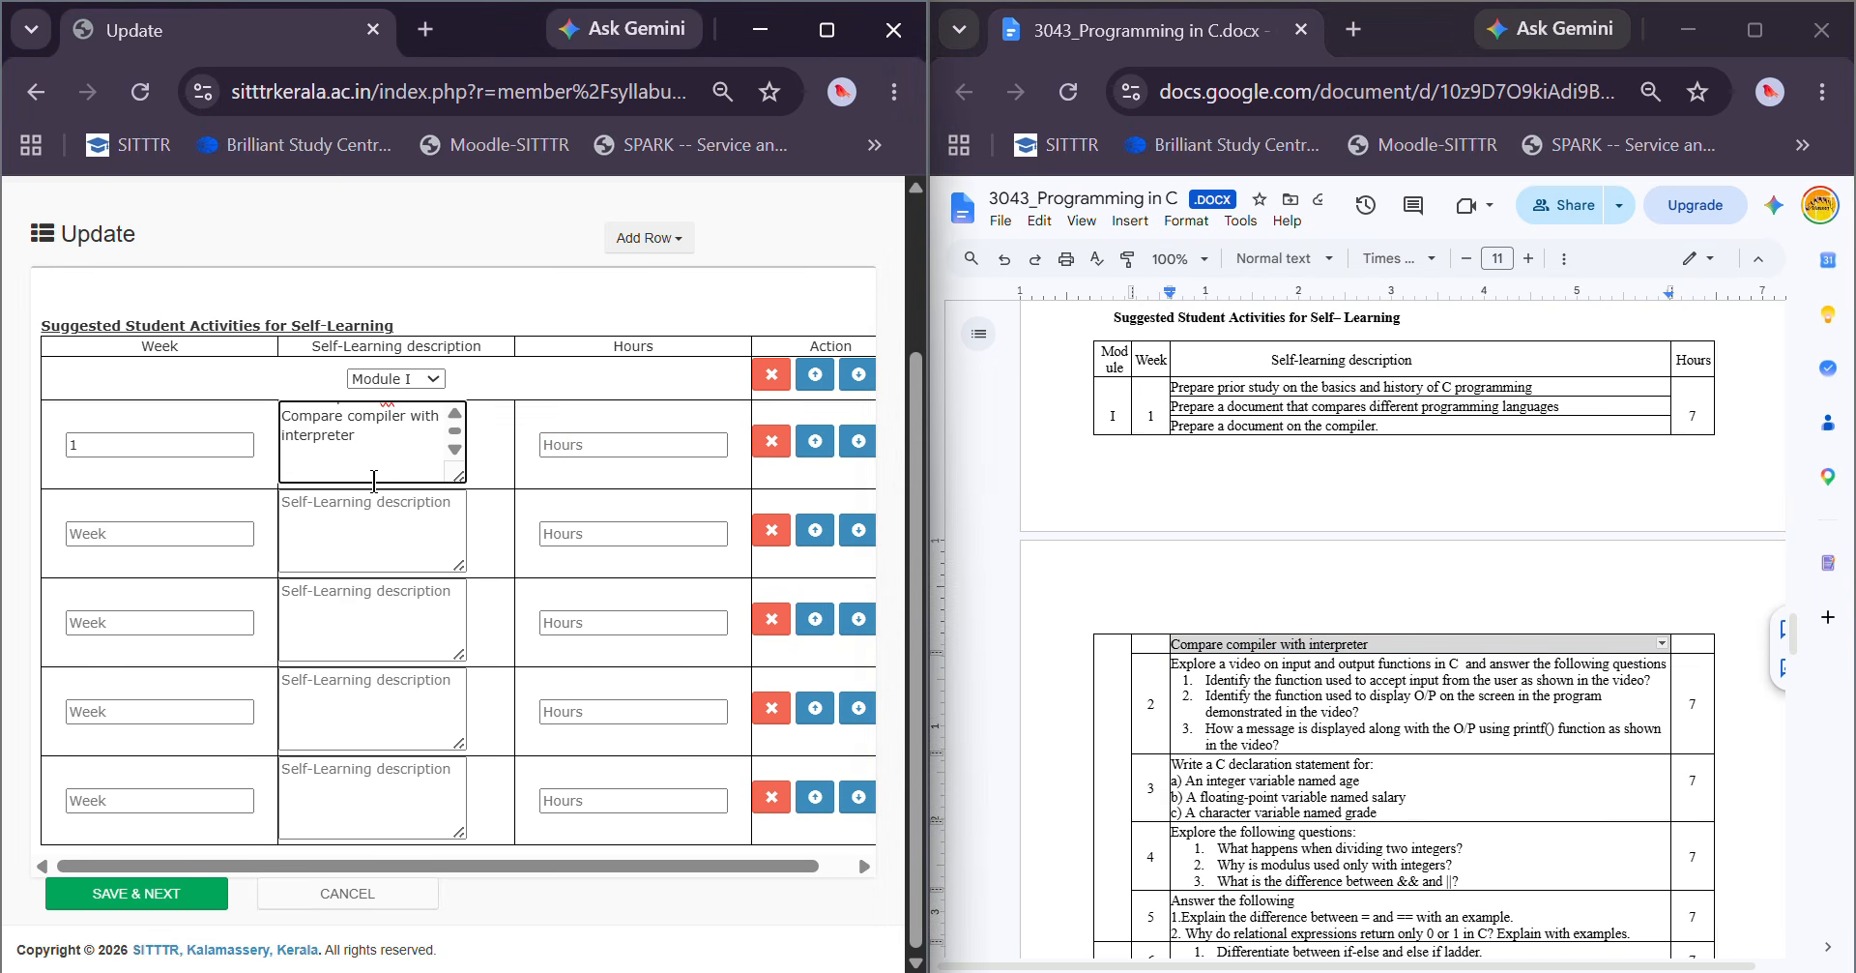
key("BackSpace")
key("BackSpace")
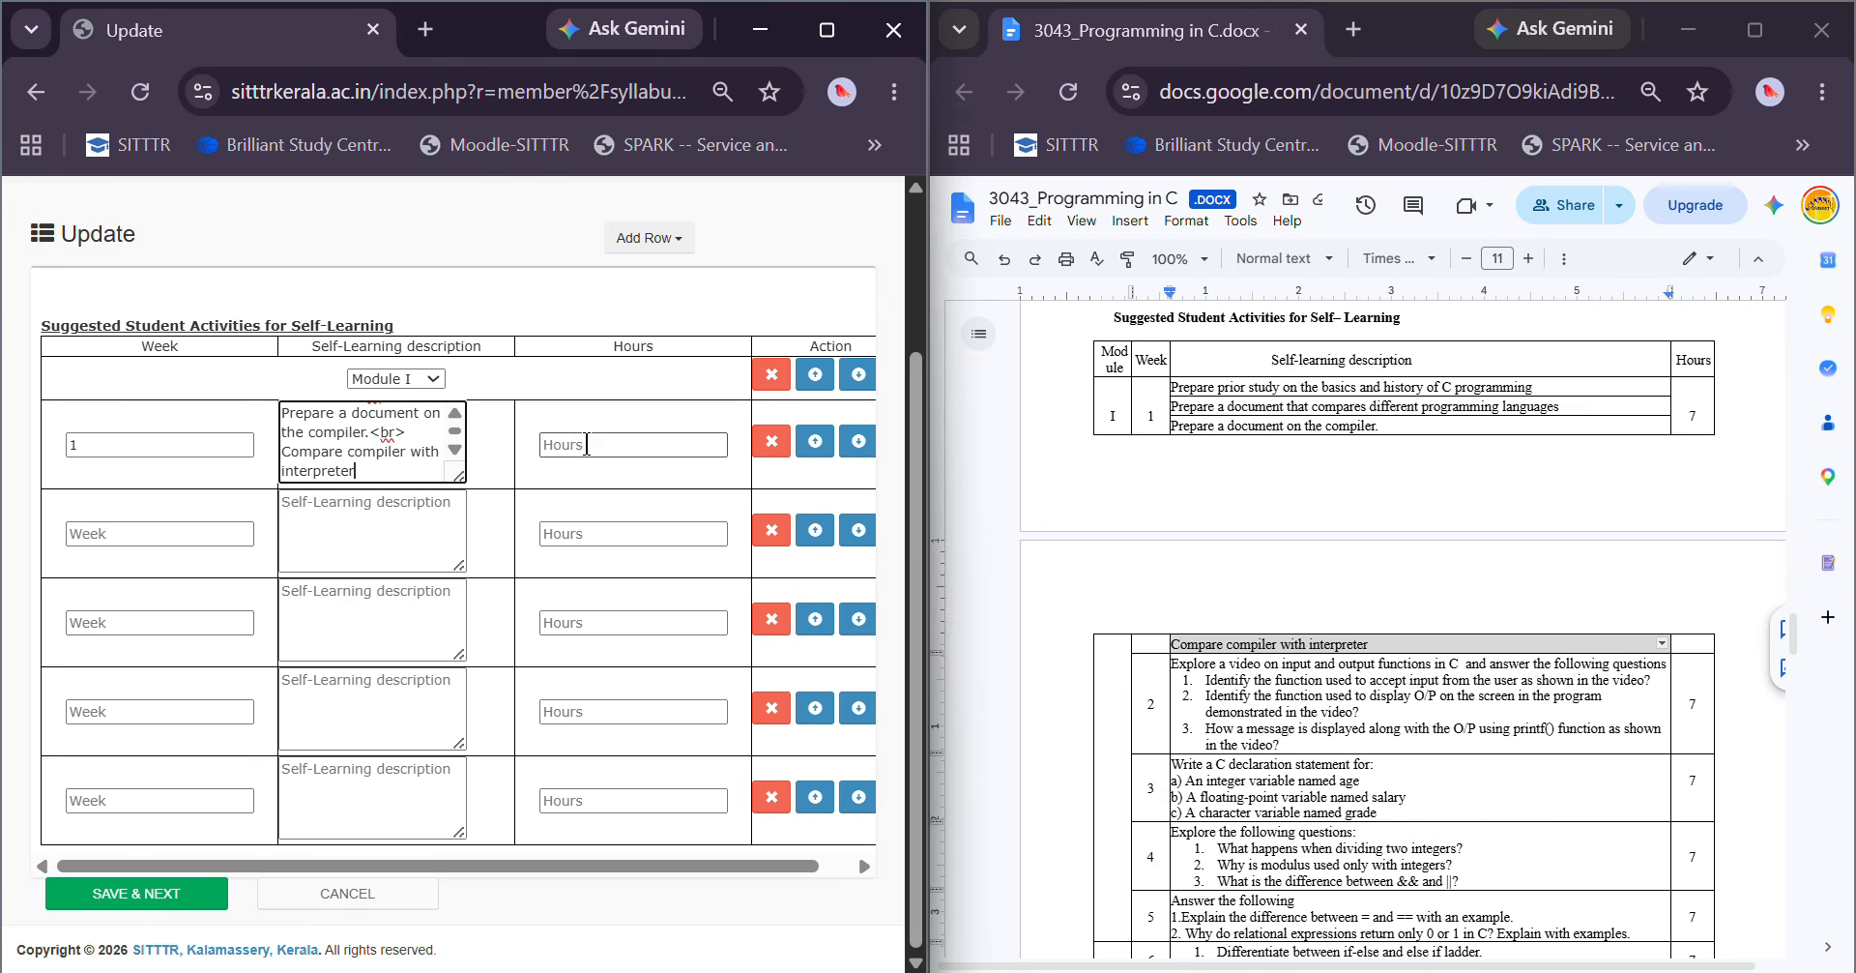
Set week 1 to 7 hours and save the self-learning activities
left_click(587, 443)
type("7")
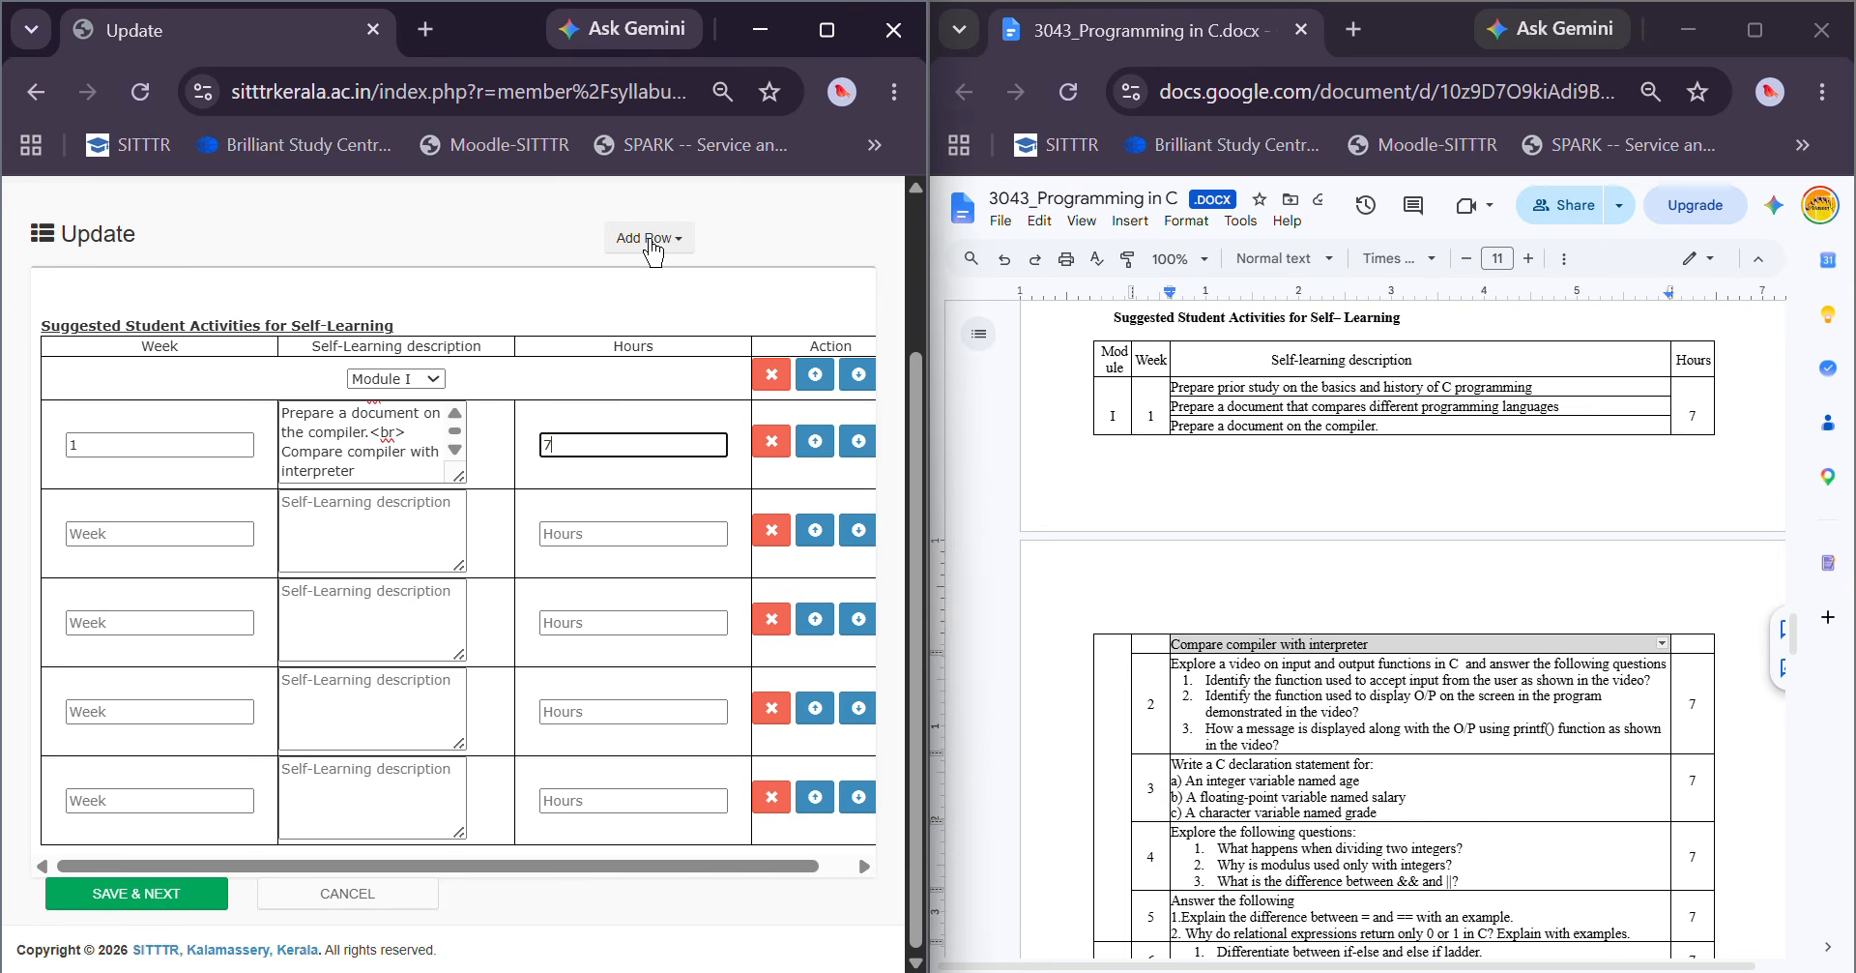
scroll(1377, 615, "down", 6)
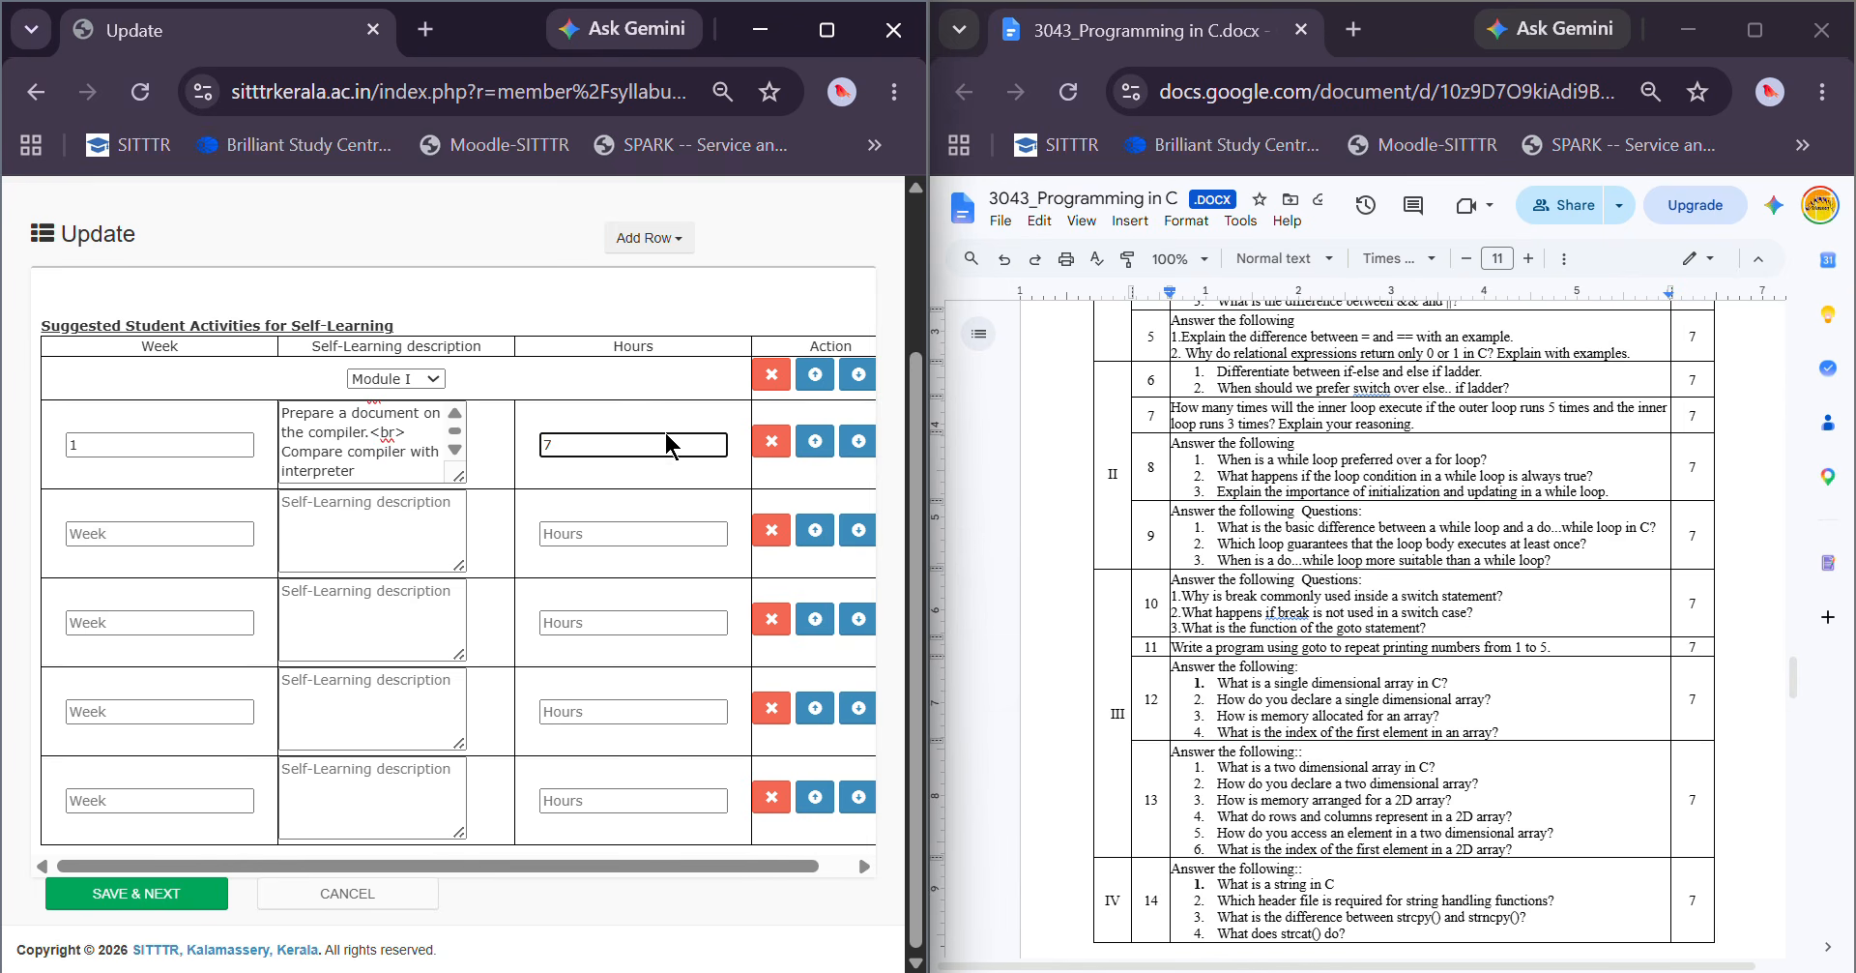
left_click(162, 897)
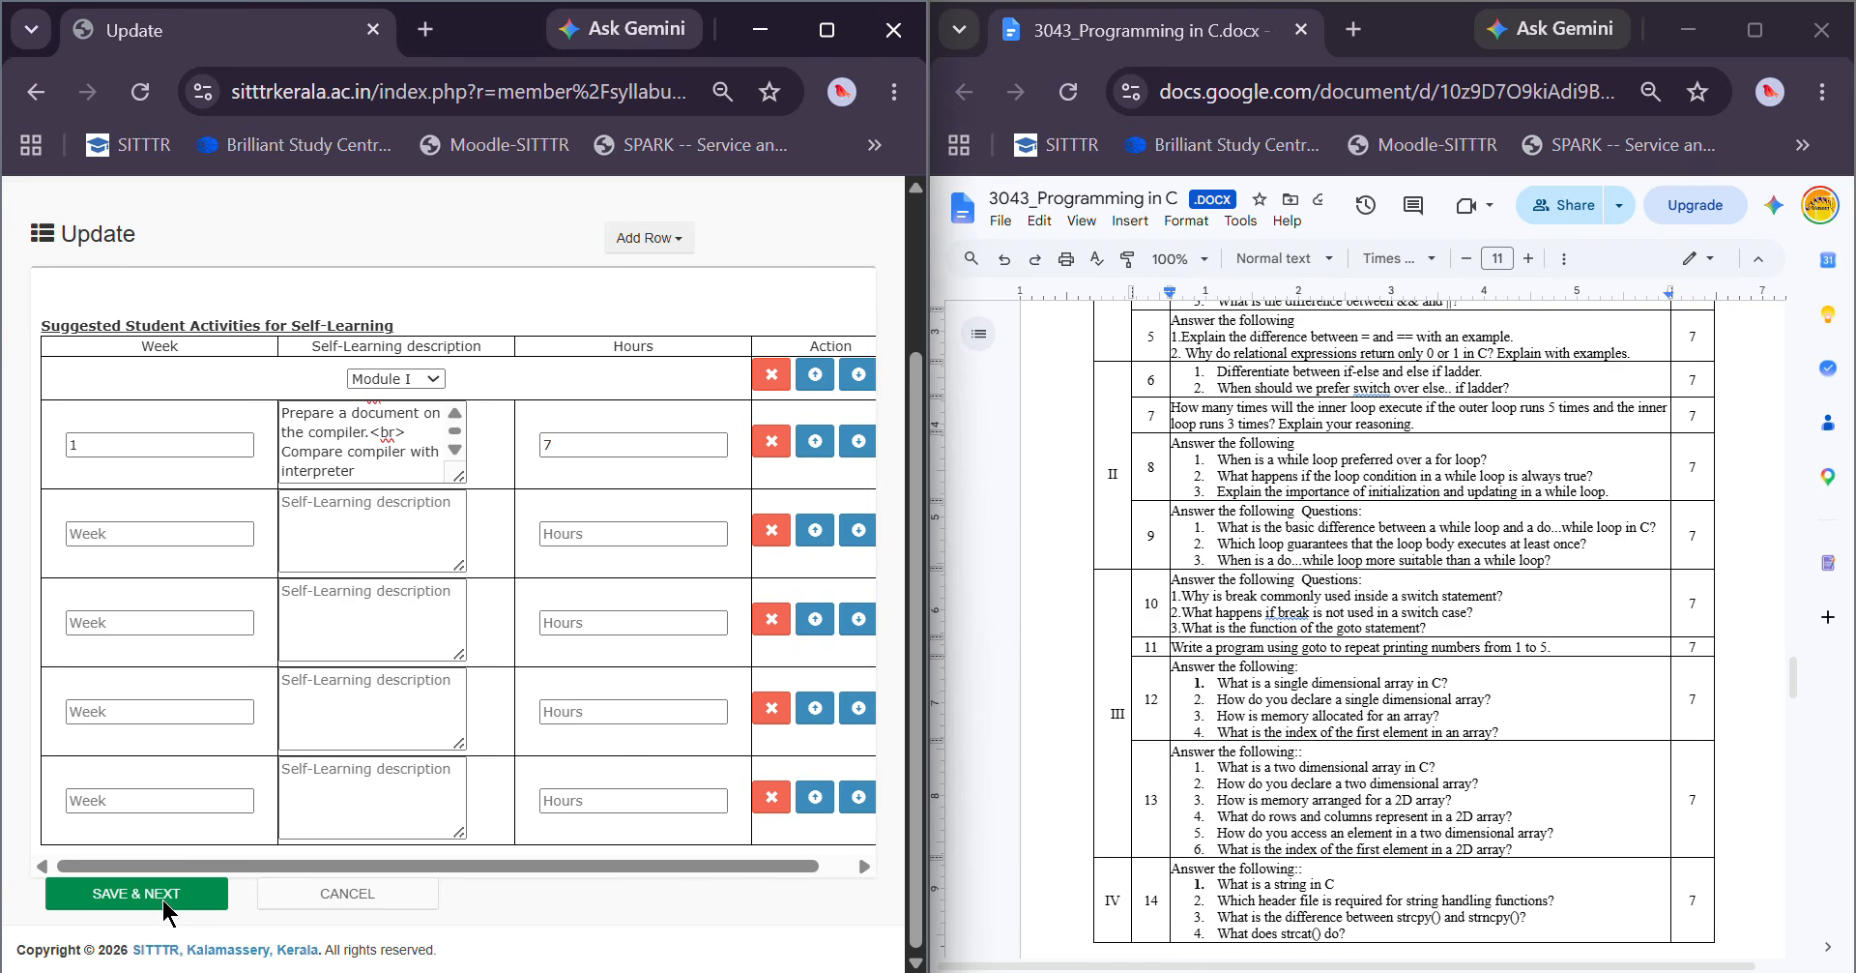
Scroll down to the saved Module I self-learning activities and the empty Text Book section
scroll(646, 601, "down", 20)
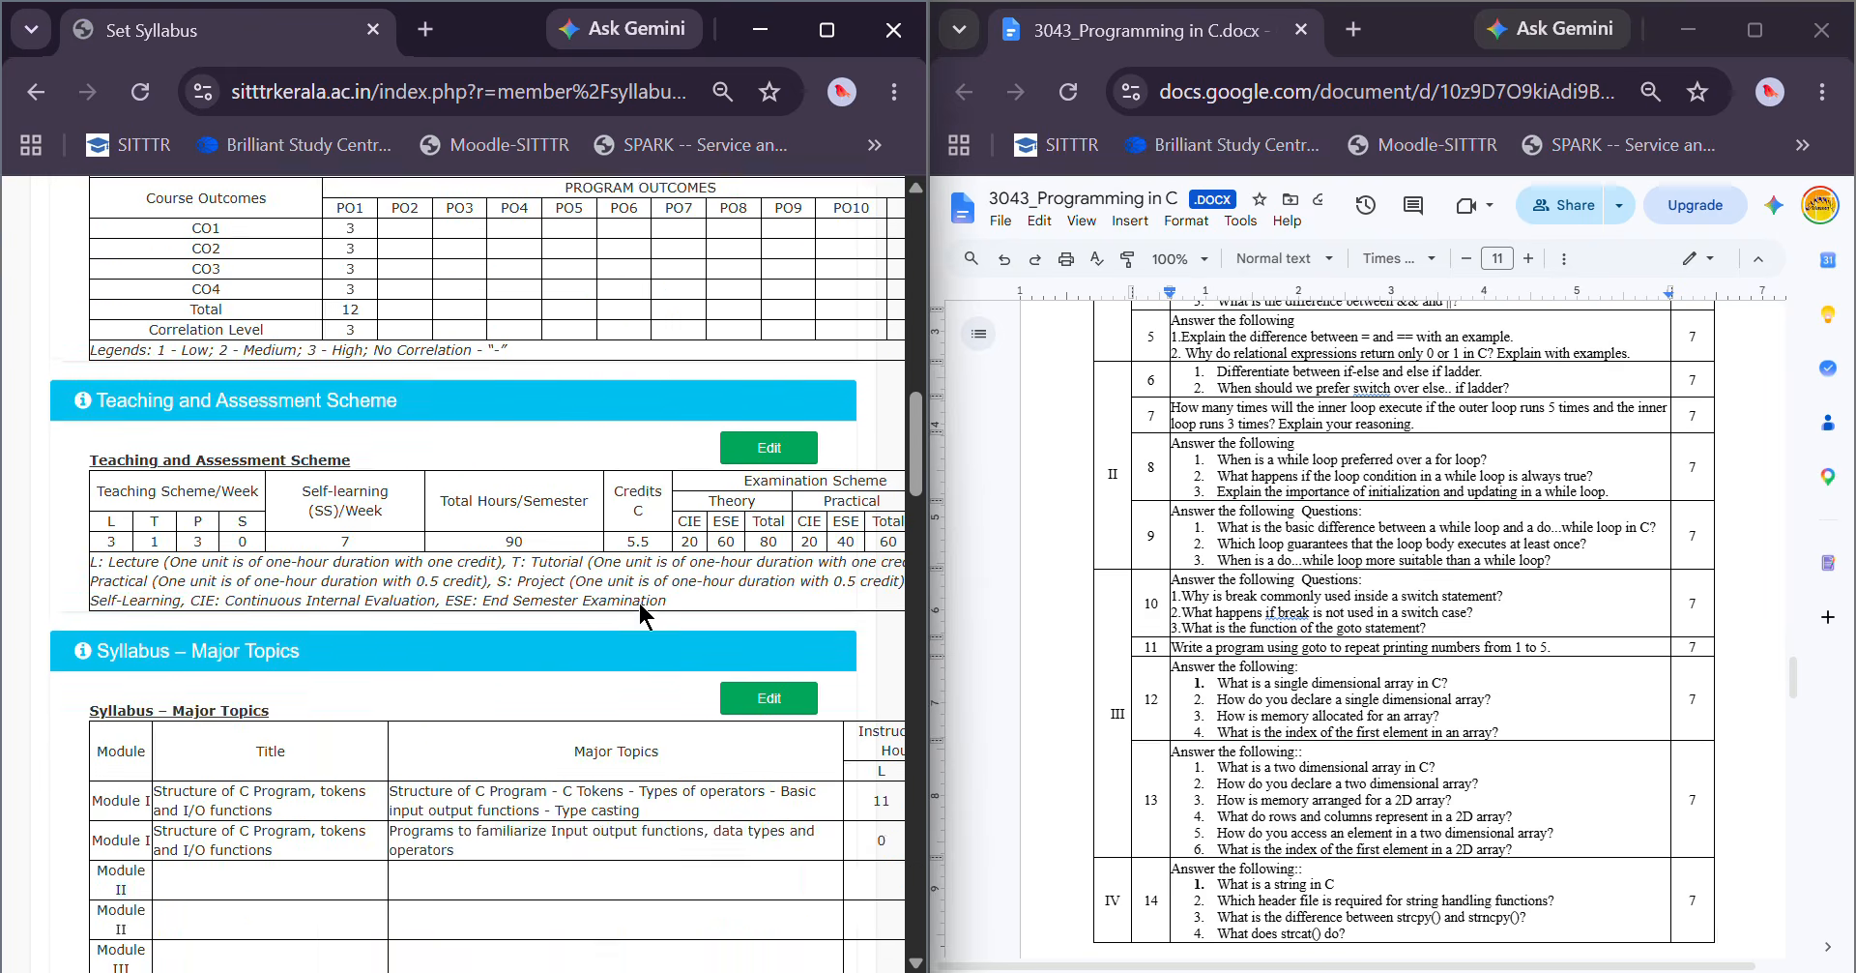
scroll(646, 601, "down", 11)
scroll(645, 601, "up", 4)
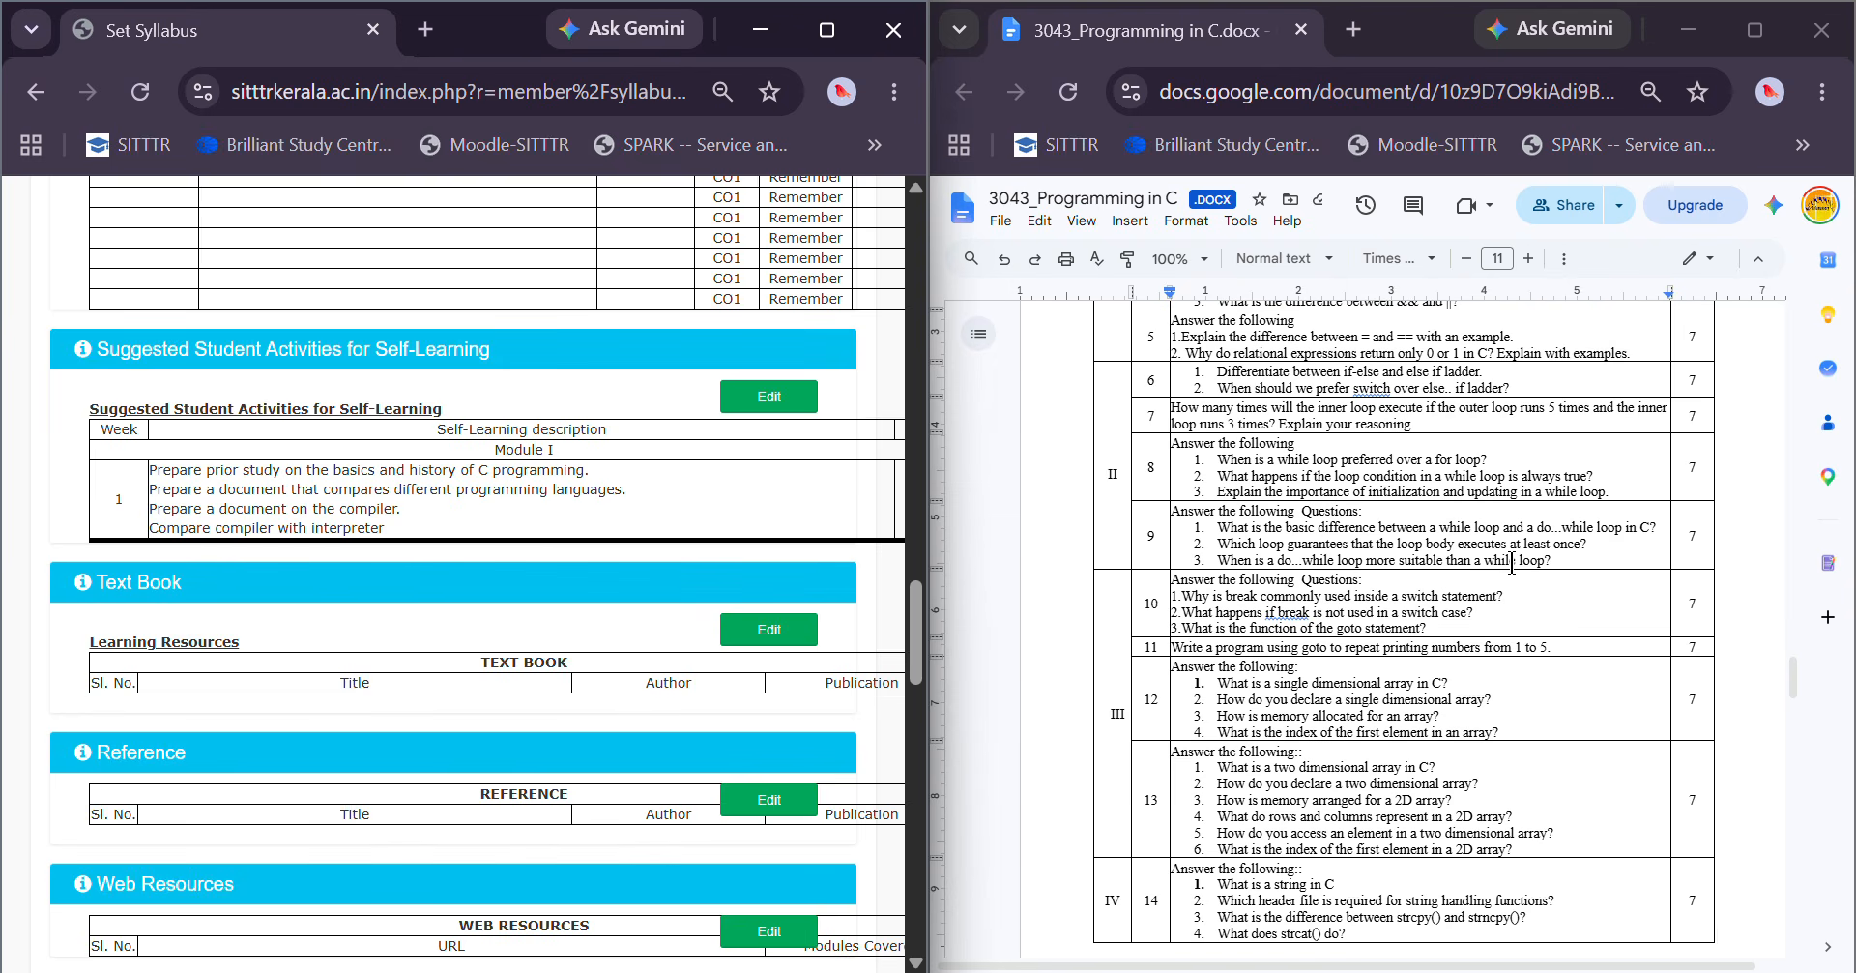
scroll(1240, 468, "down", 6)
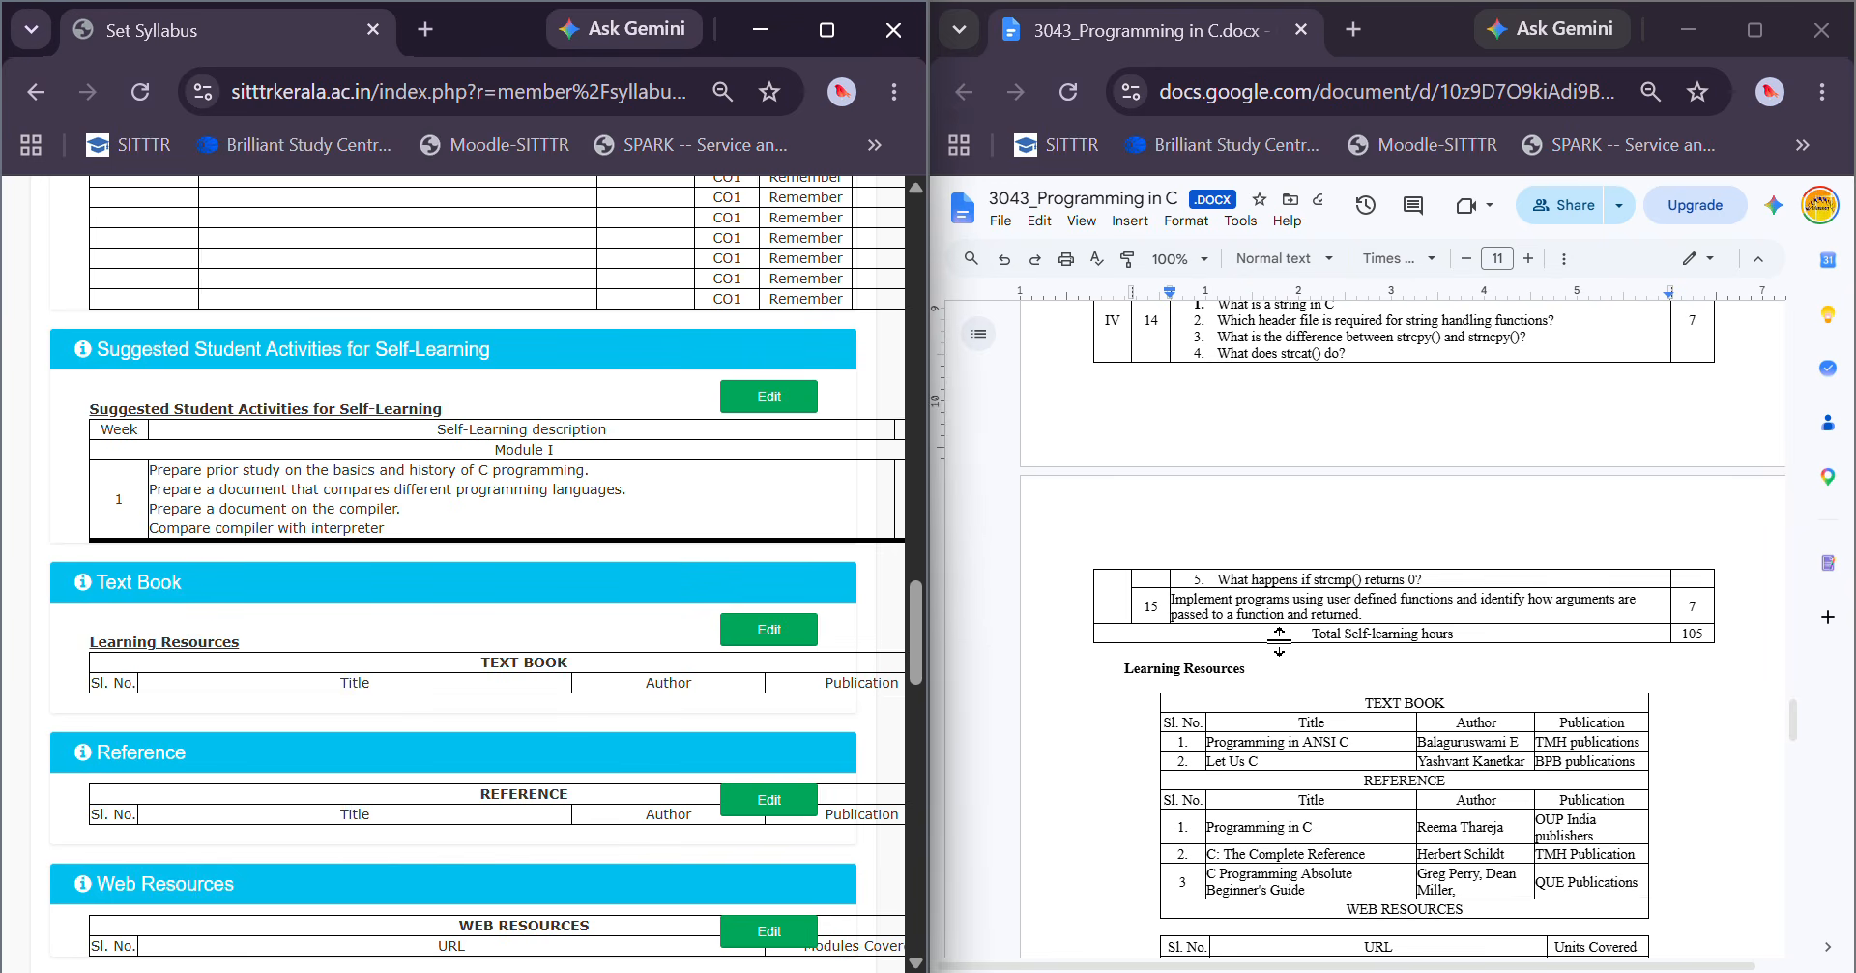
scroll(1279, 638, "down", 3)
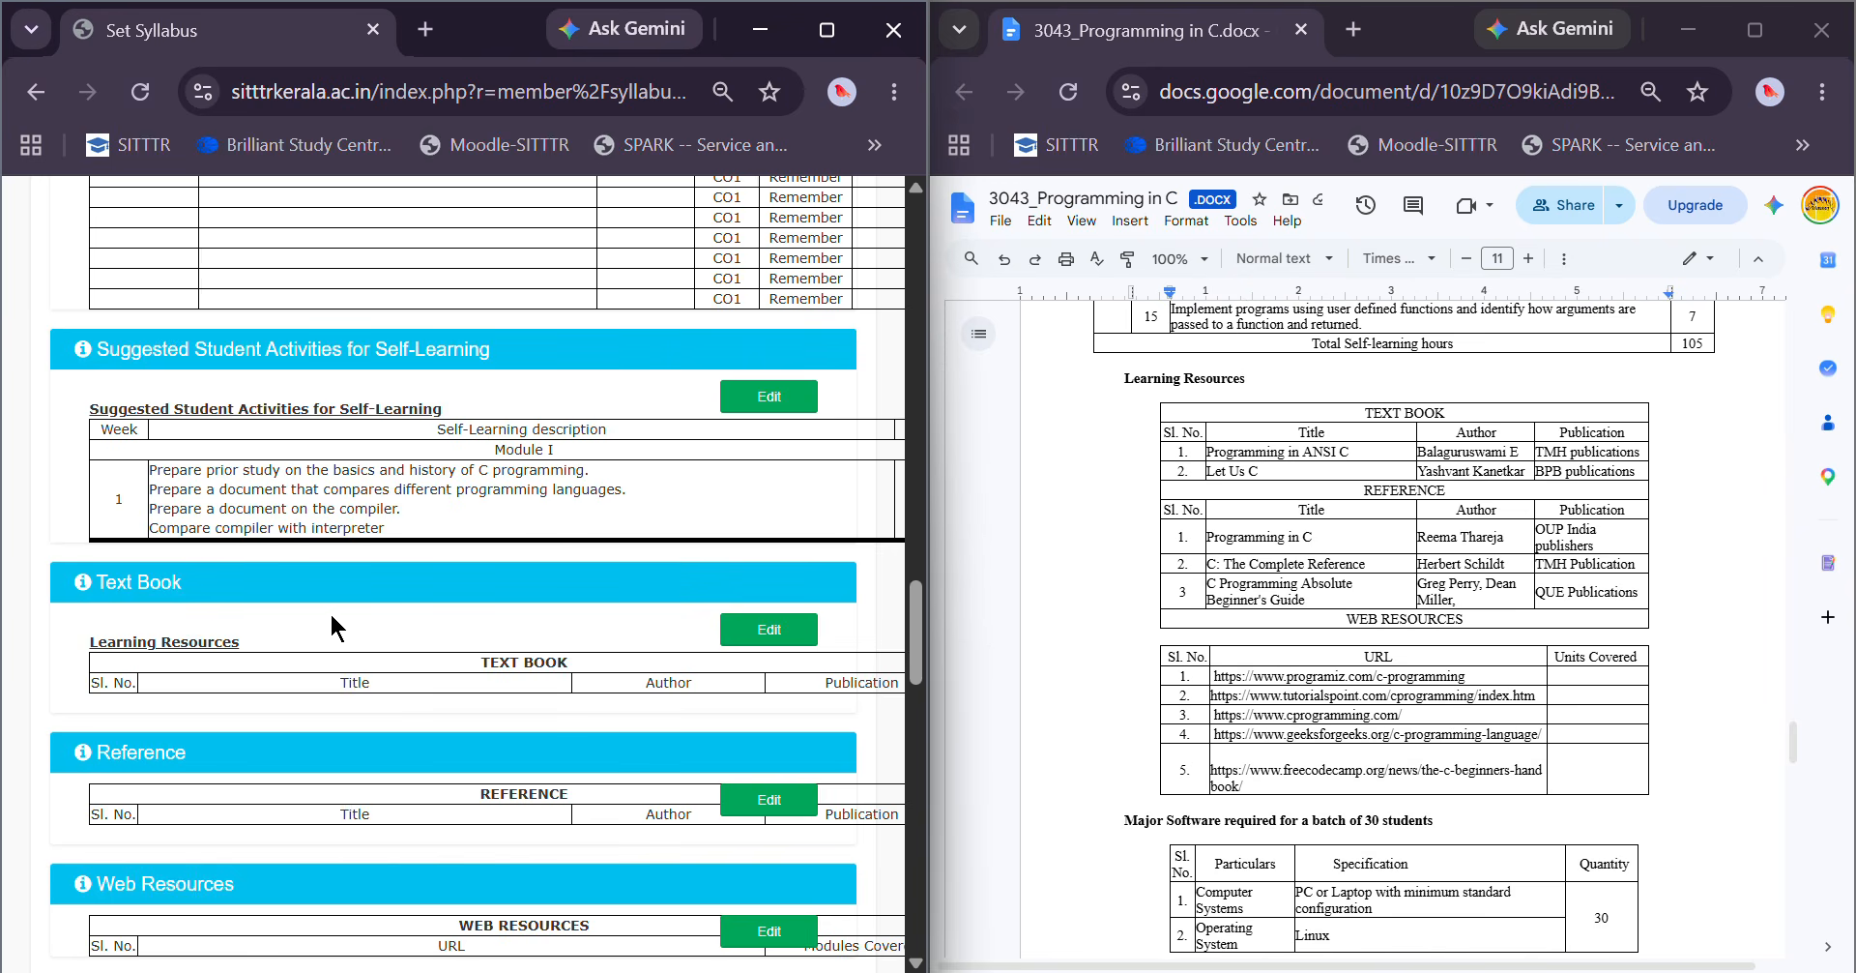
scroll(333, 628, "down", 3)
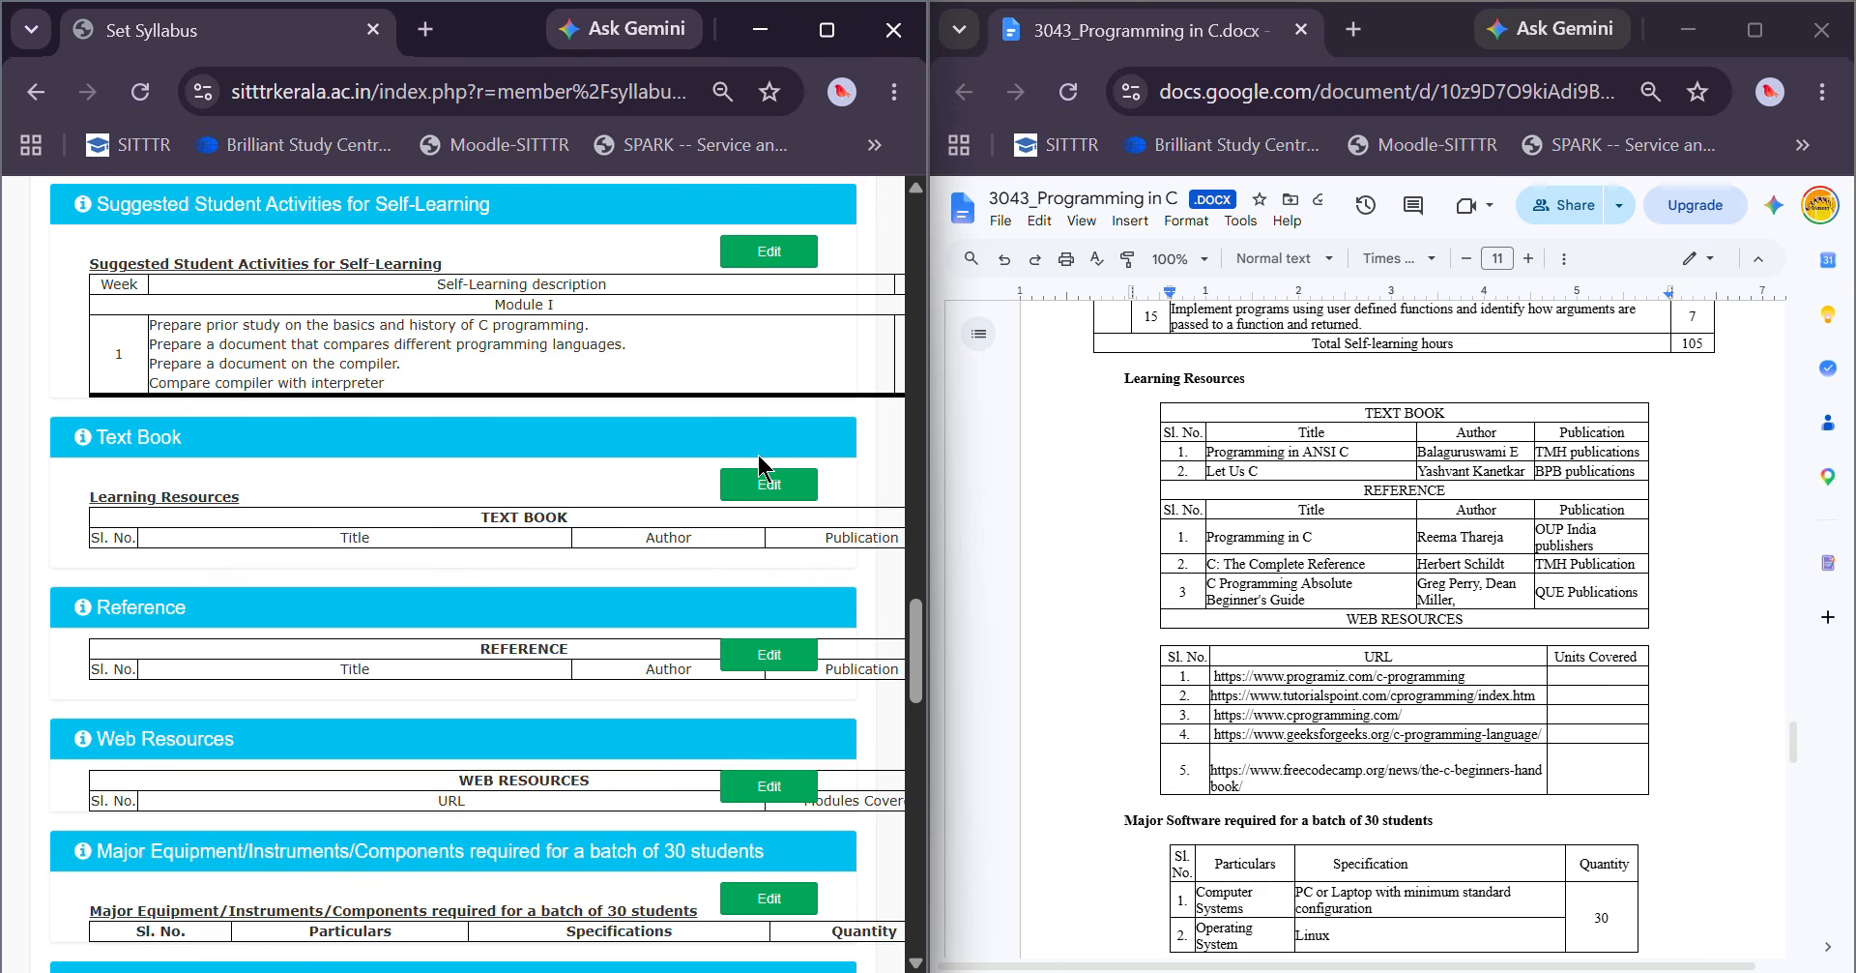
Add two Text Book rows with serial numbers 1 and 2
left_click(776, 491)
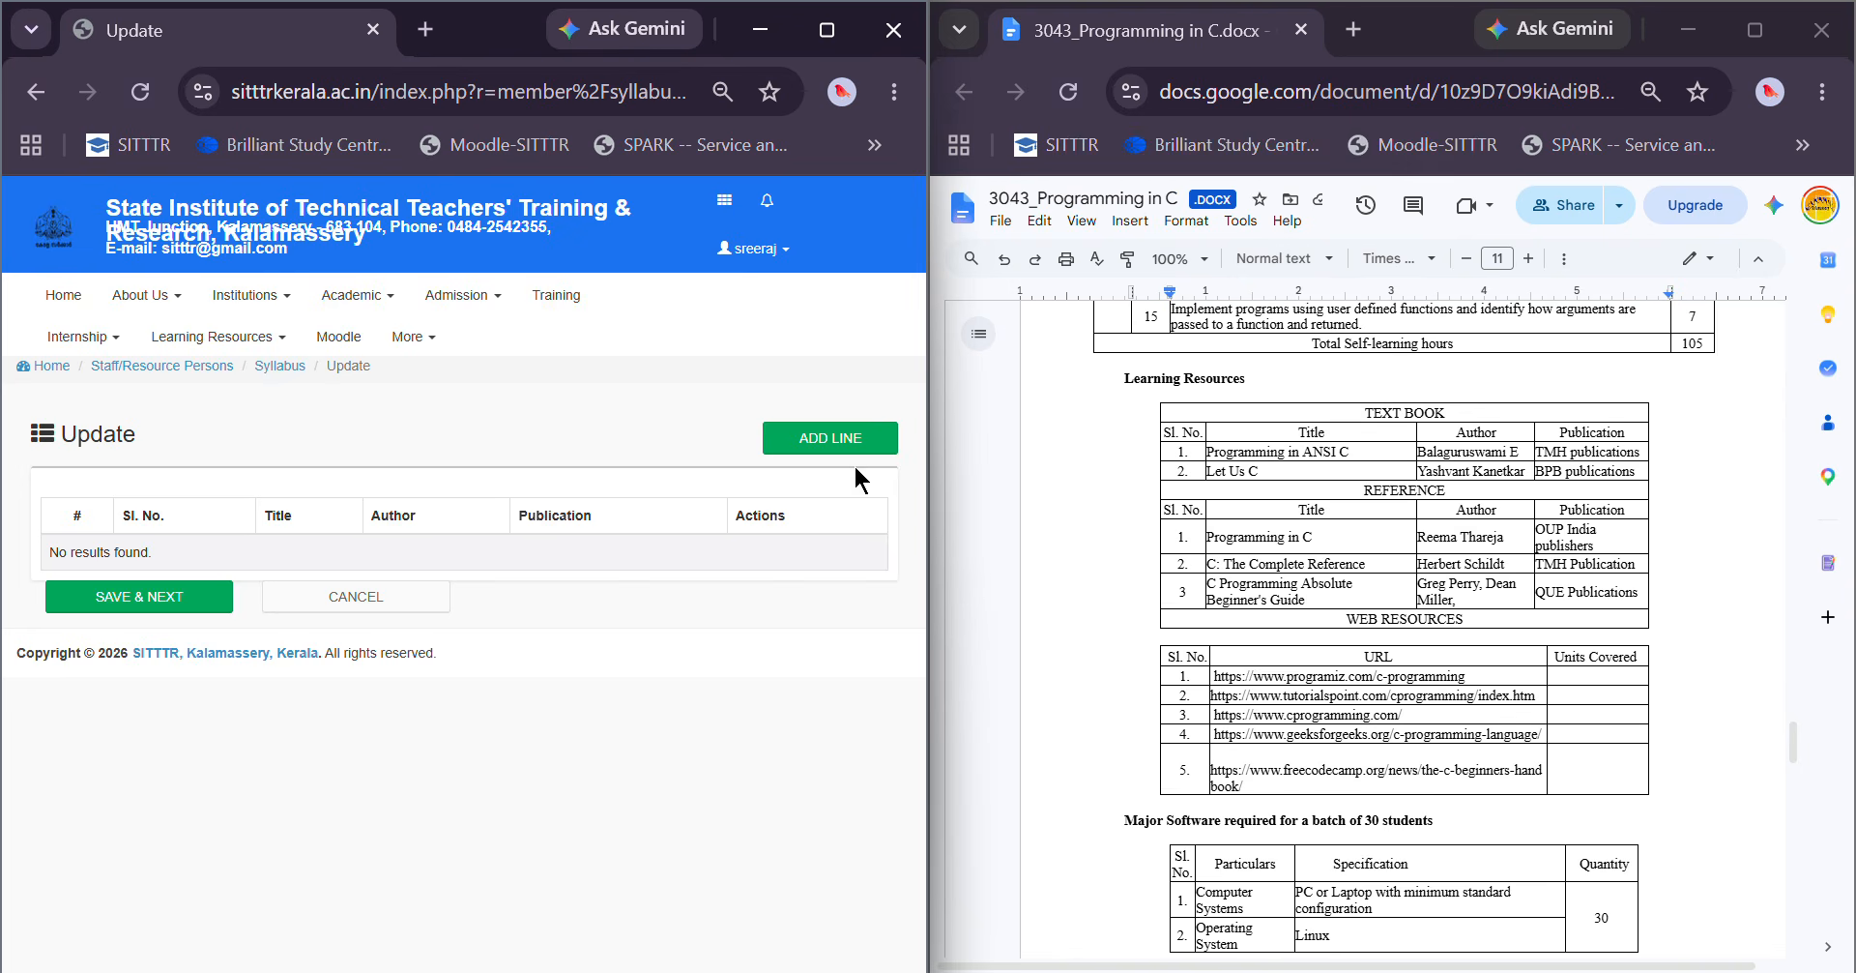
left_click(827, 437)
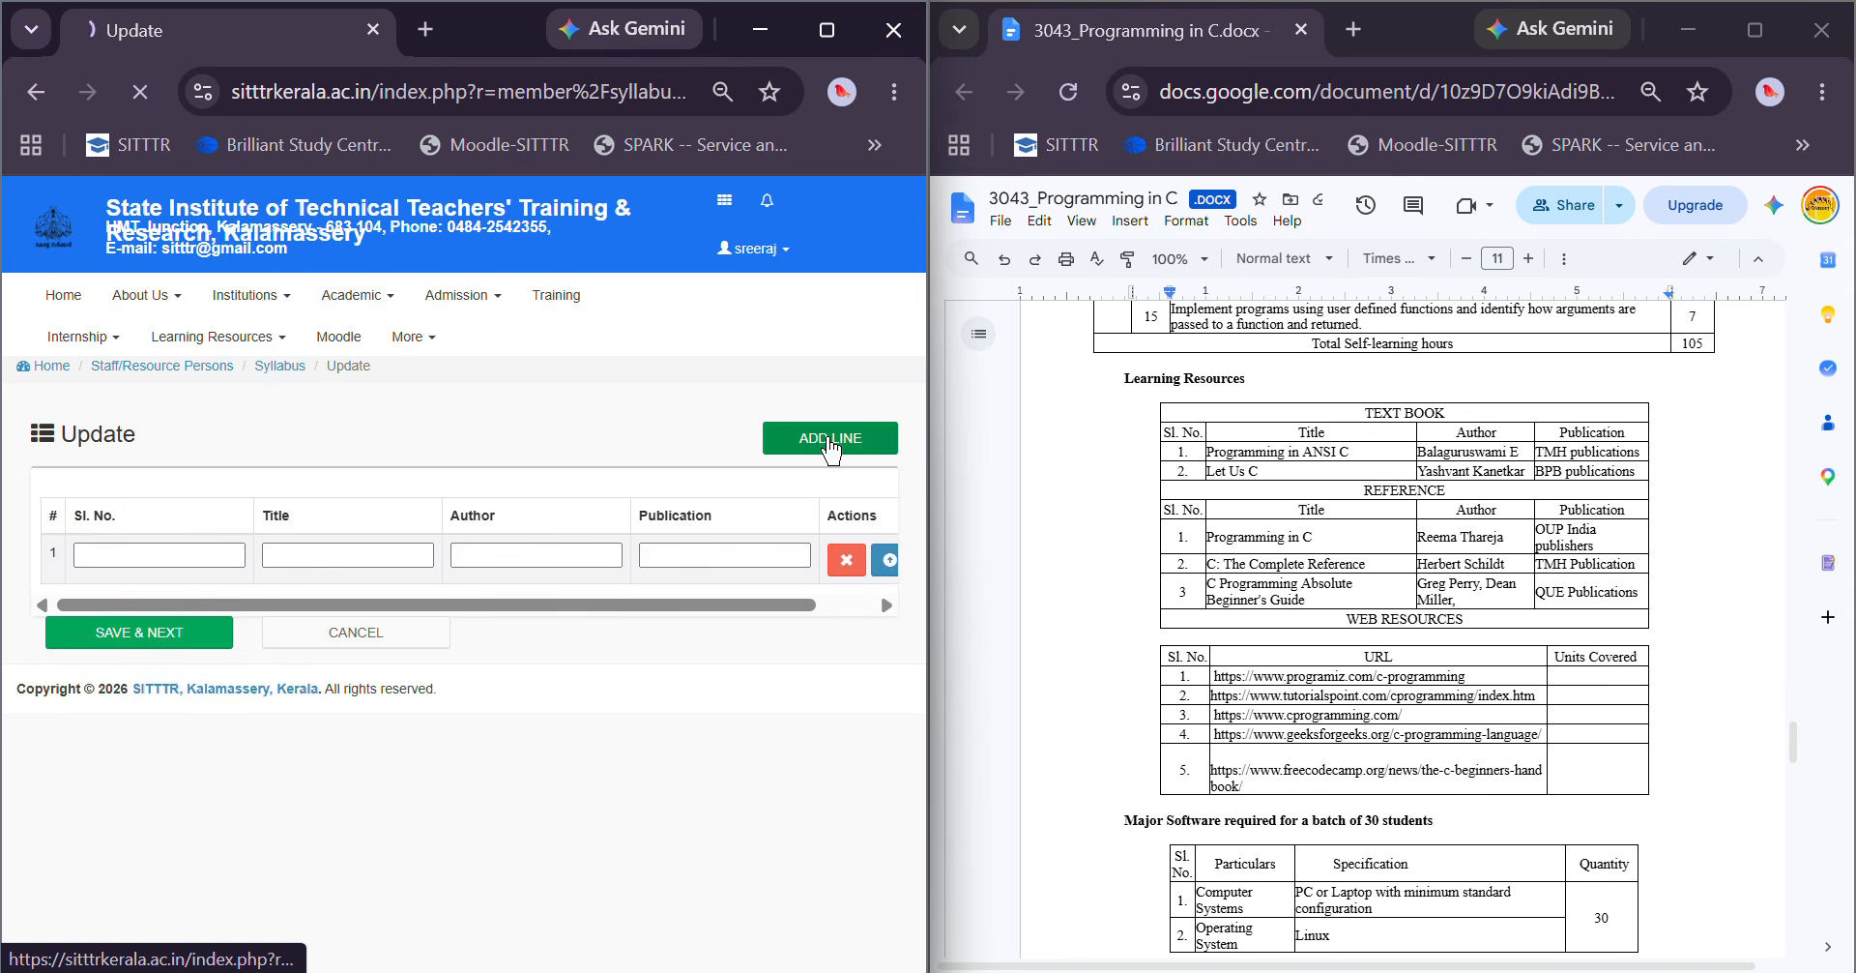
left_click(788, 440)
left_click(164, 557)
type("1")
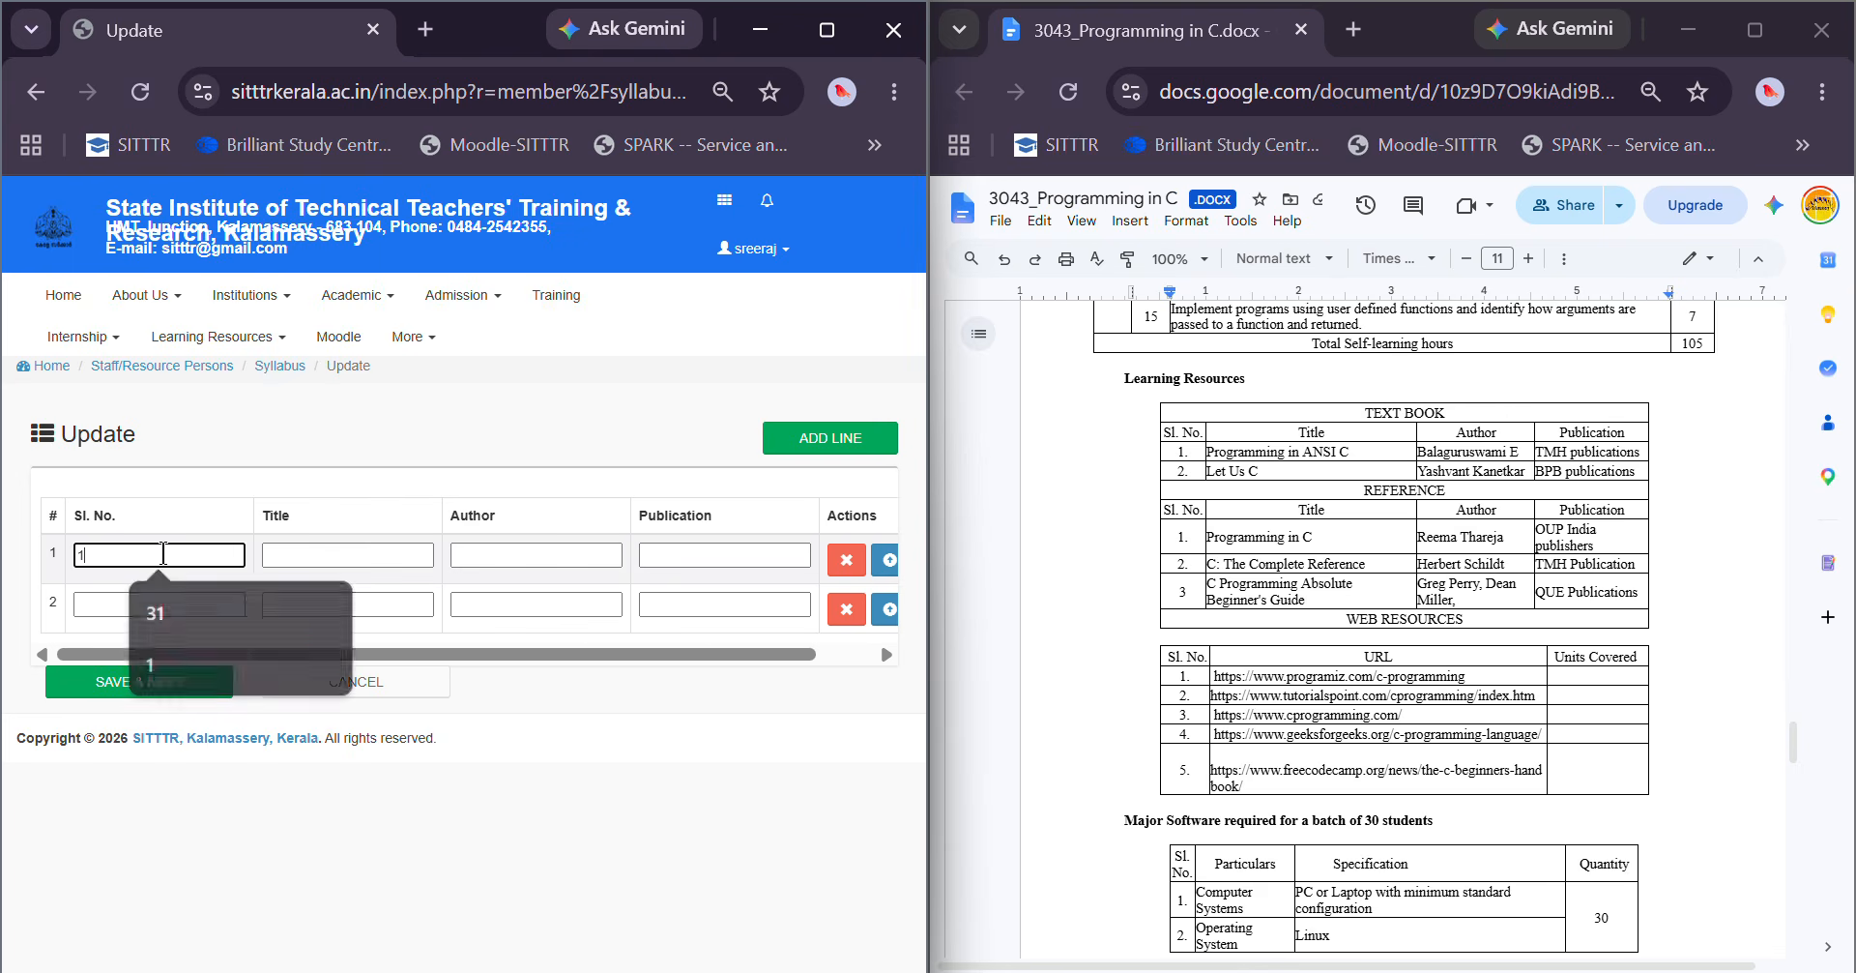
left_click(144, 605)
type("2")
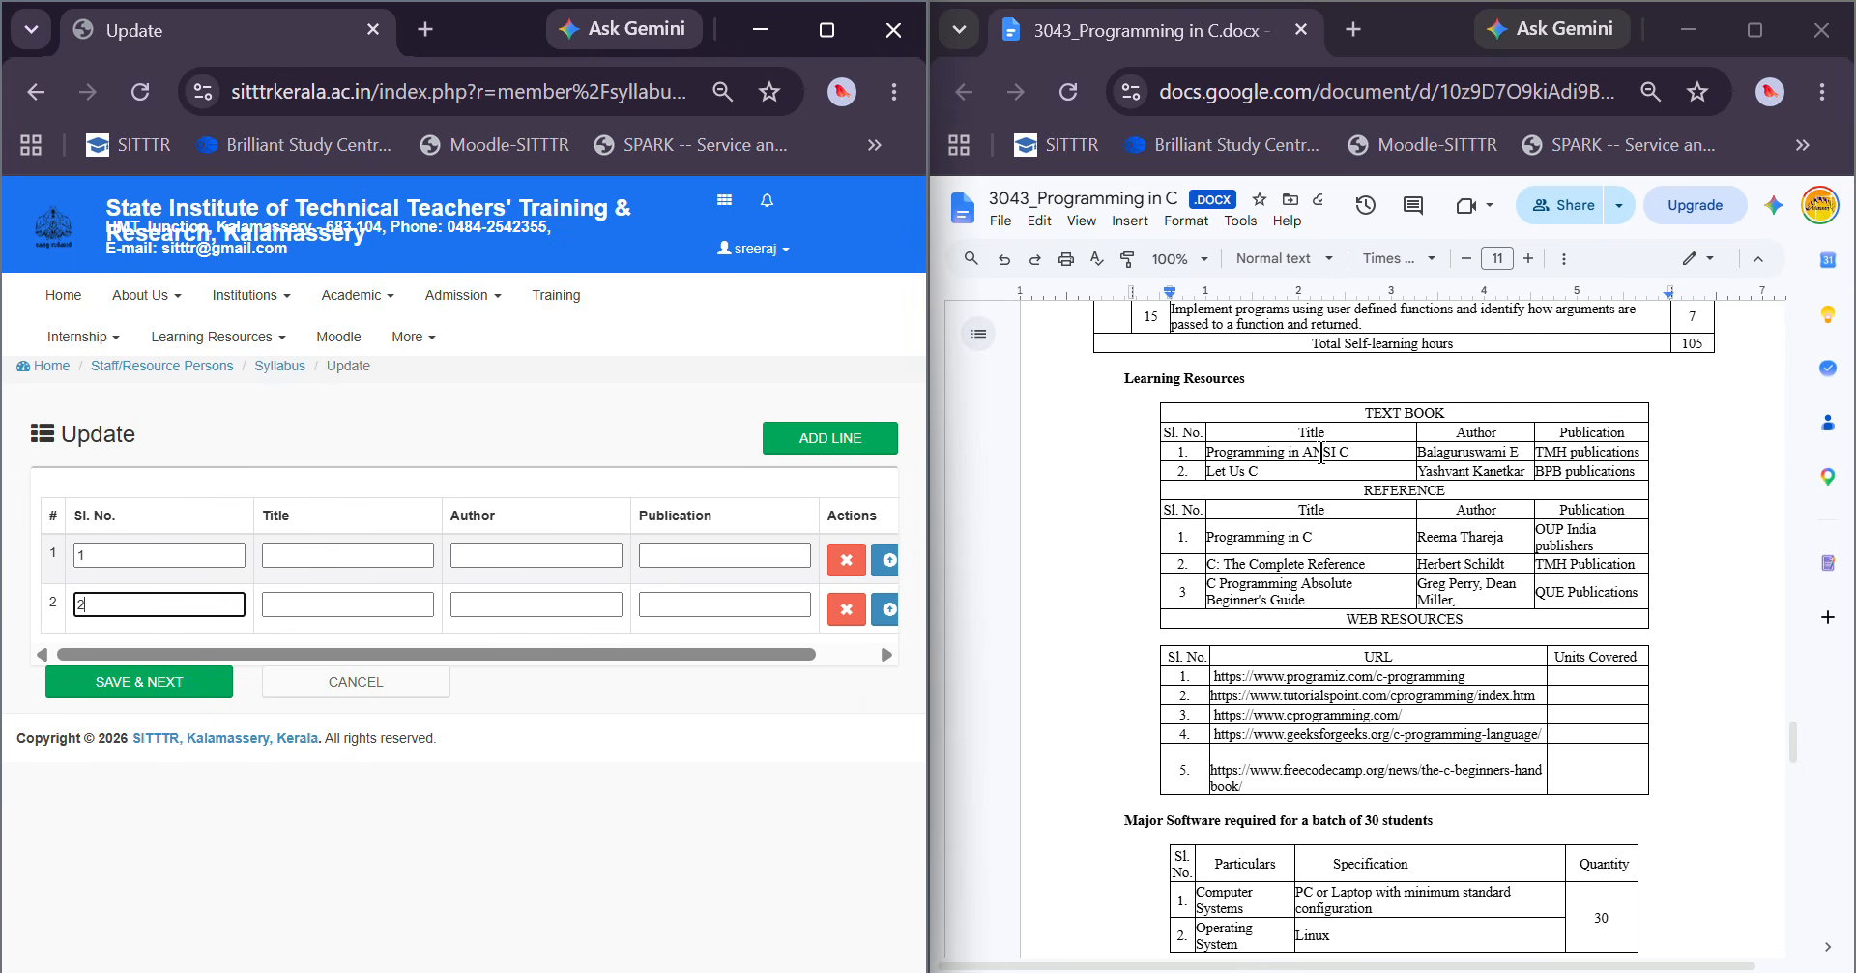
Fill row 1 with Programming in ANSI C, its author and TMH publications, then save
triple_click(1320, 453)
key("ctrl+c")
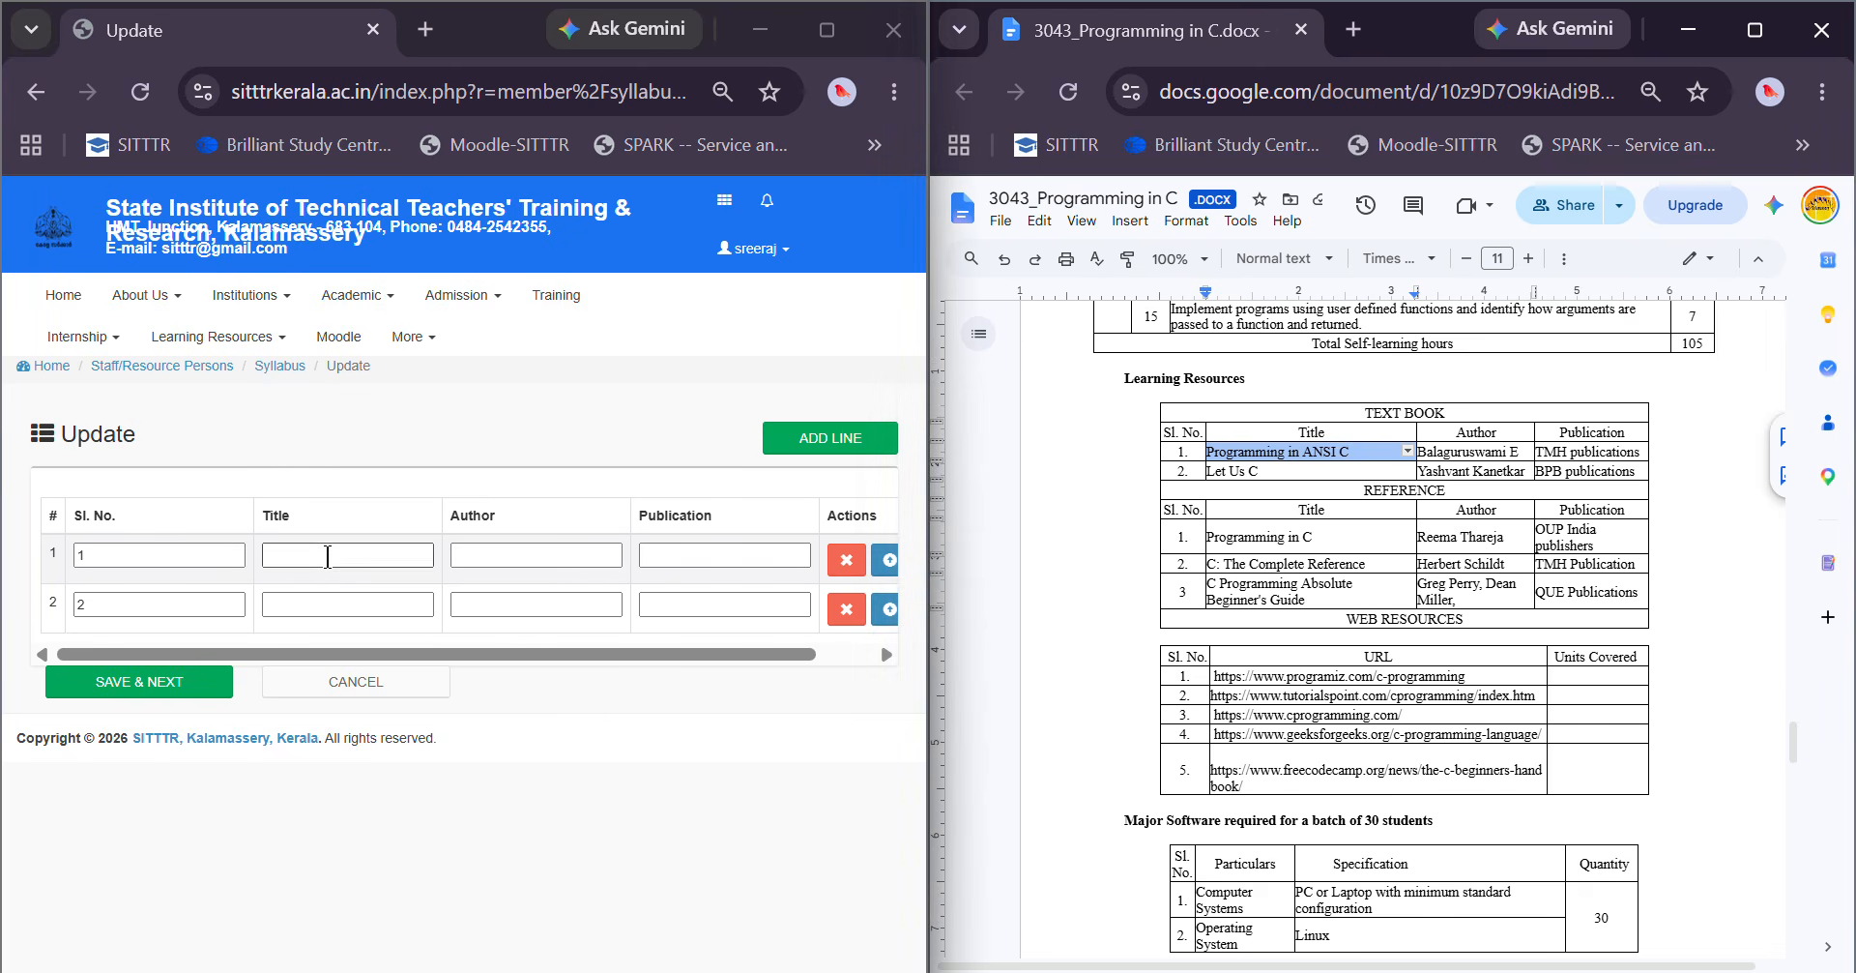
left_click(425, 556)
key("ctrl+v")
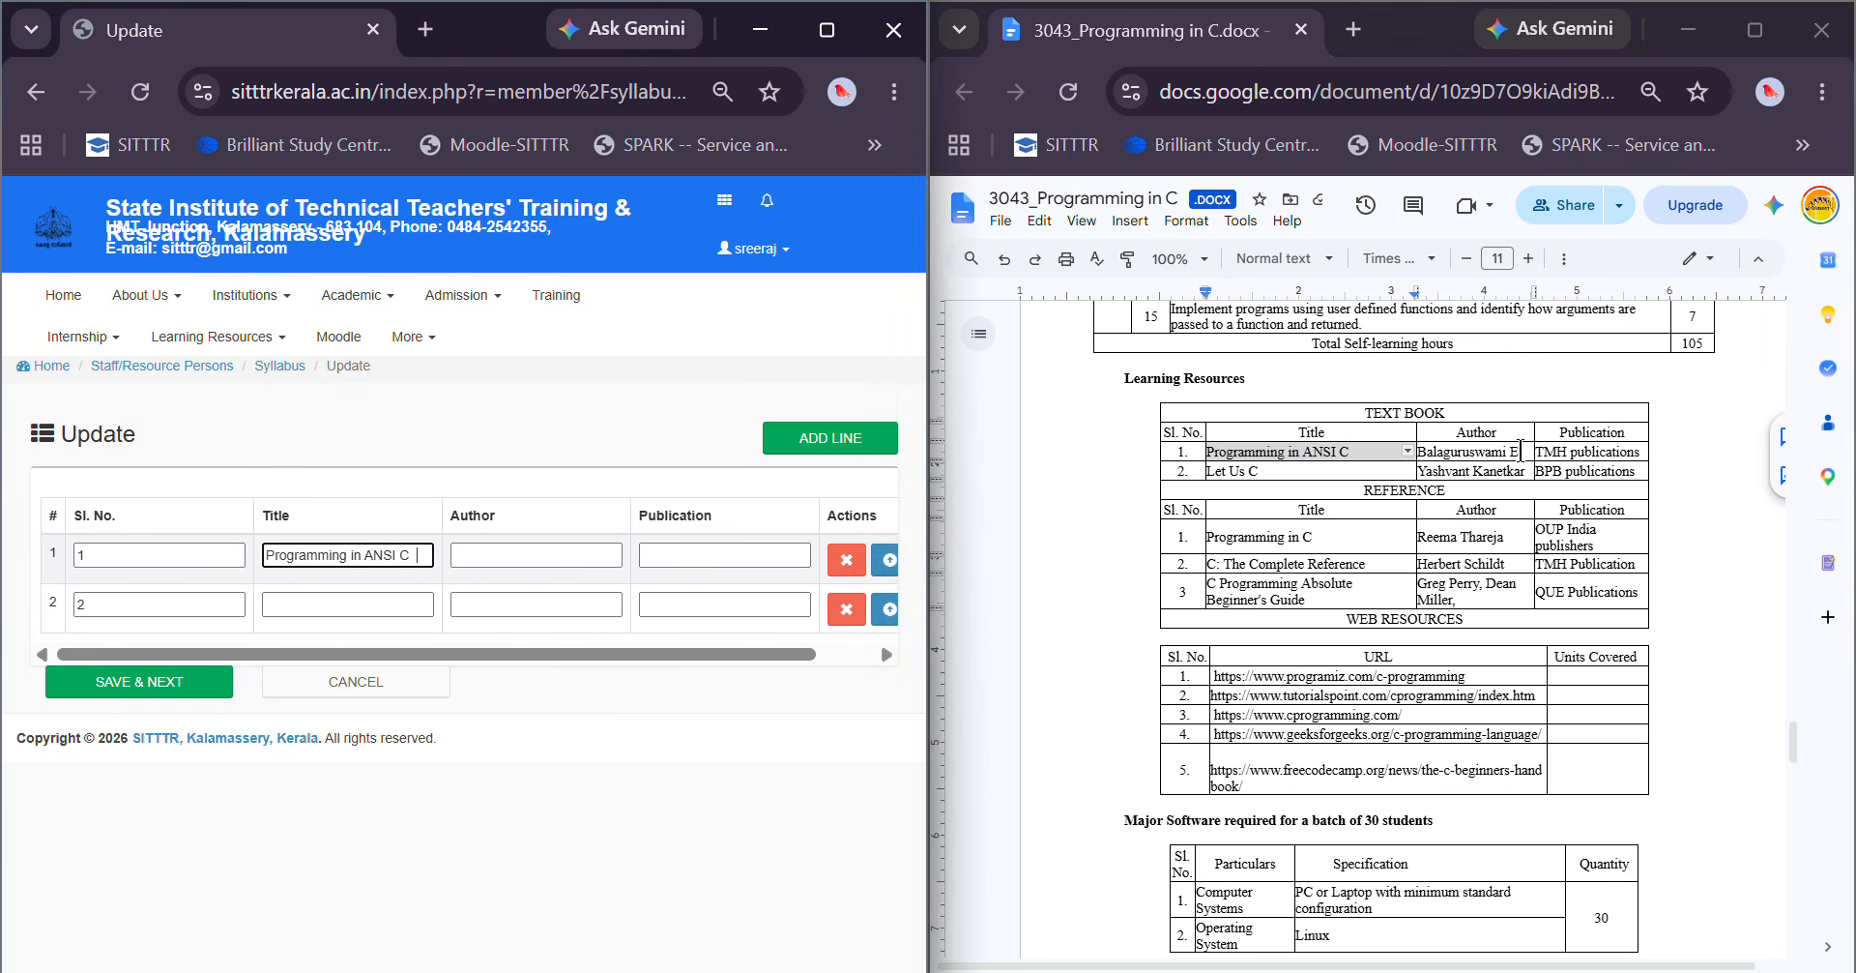
triple_click(1452, 452)
key("ctrl+c")
left_click(537, 556)
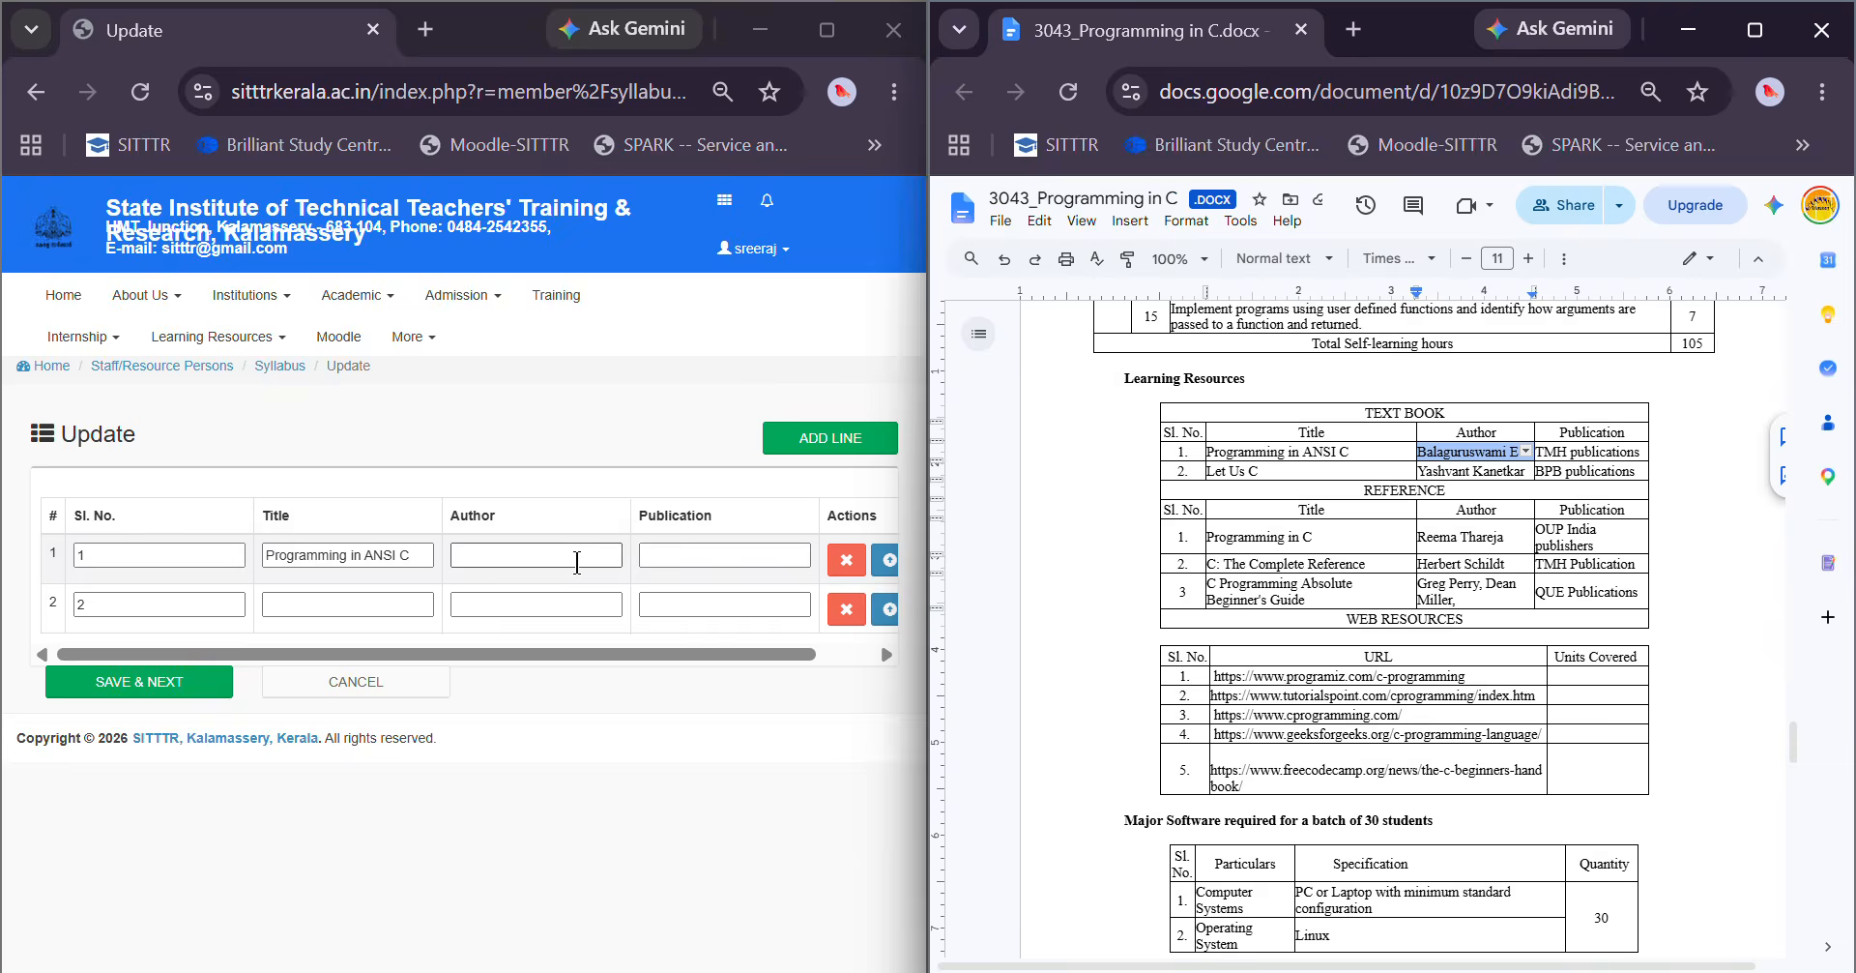
key("ctrl+v")
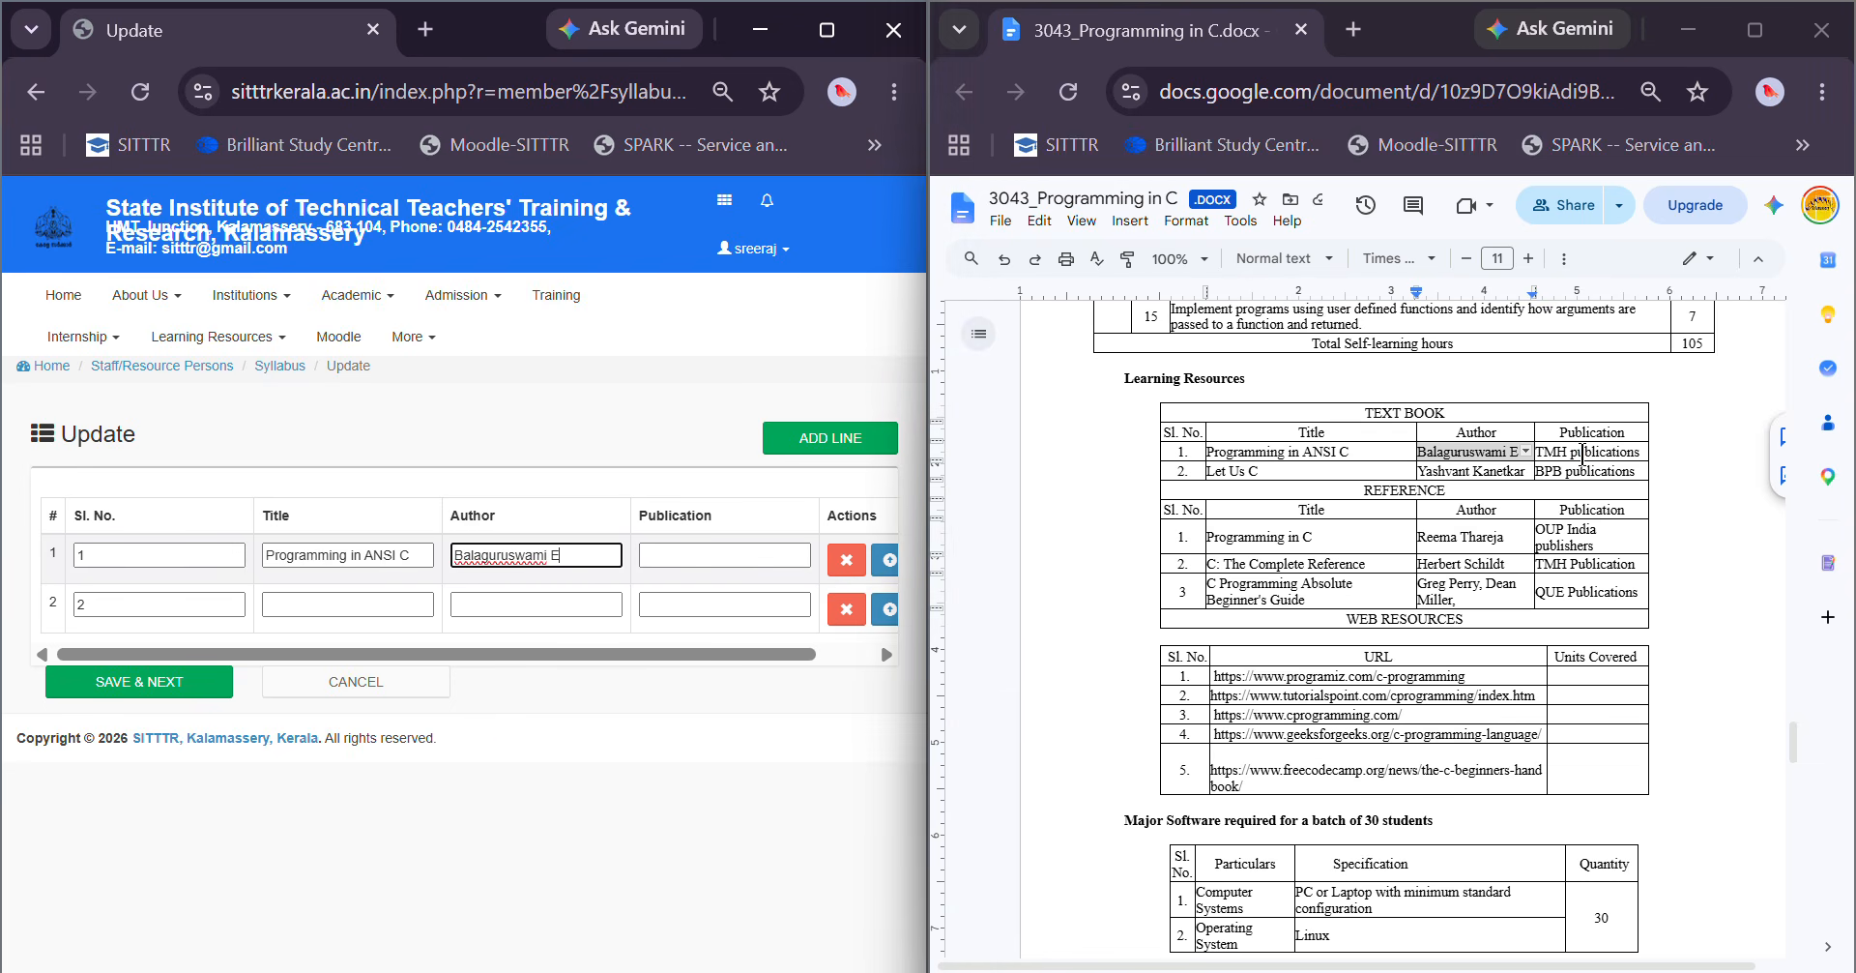
triple_click(1583, 452)
key("ctrl+c")
left_click(725, 556)
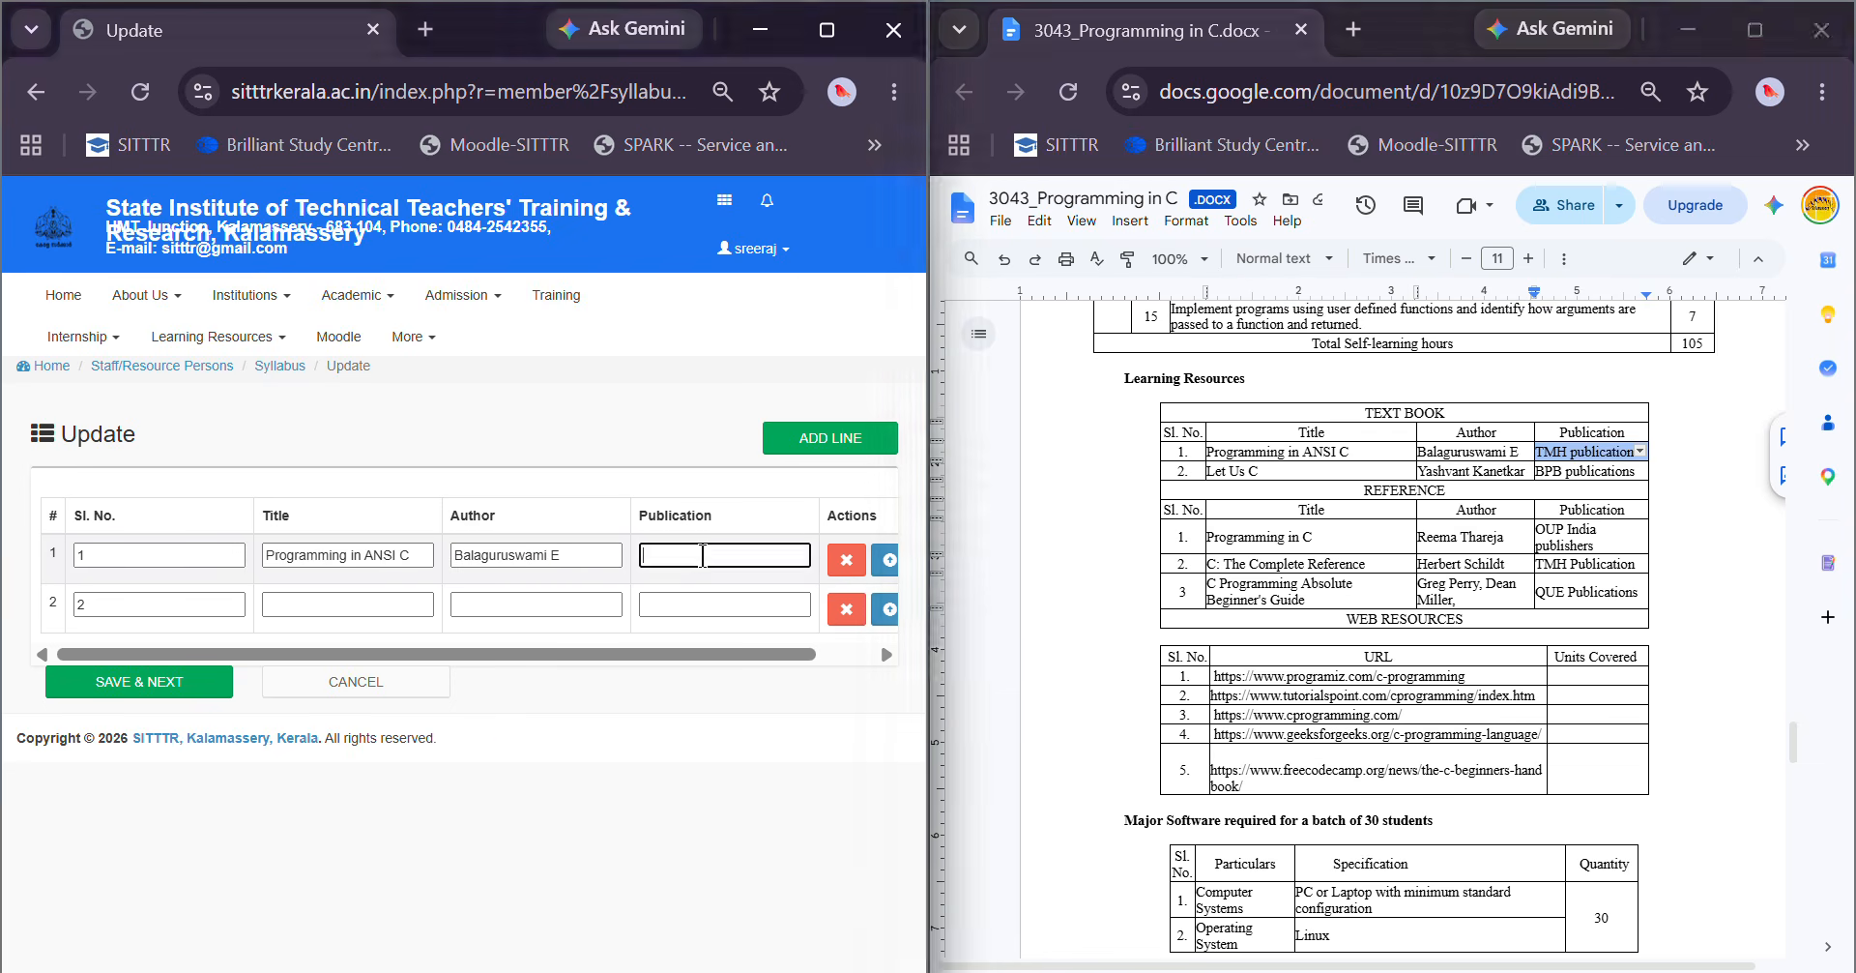
key("ctrl+v")
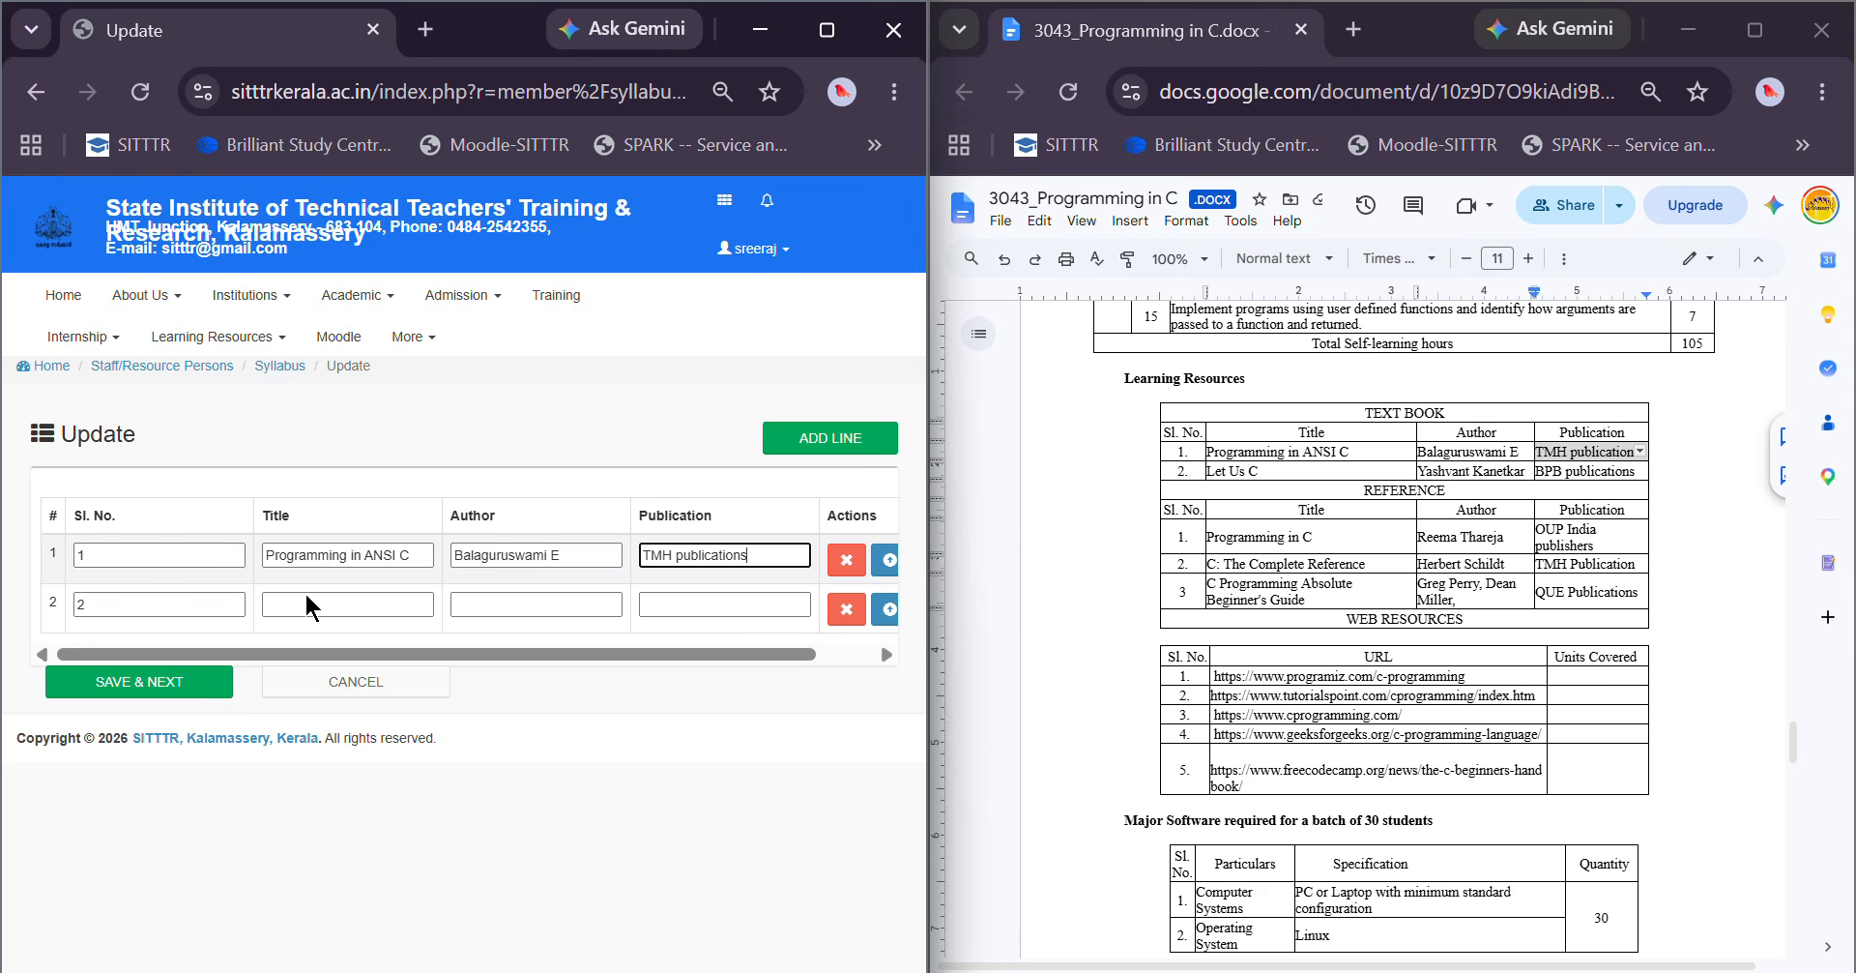
left_click(204, 684)
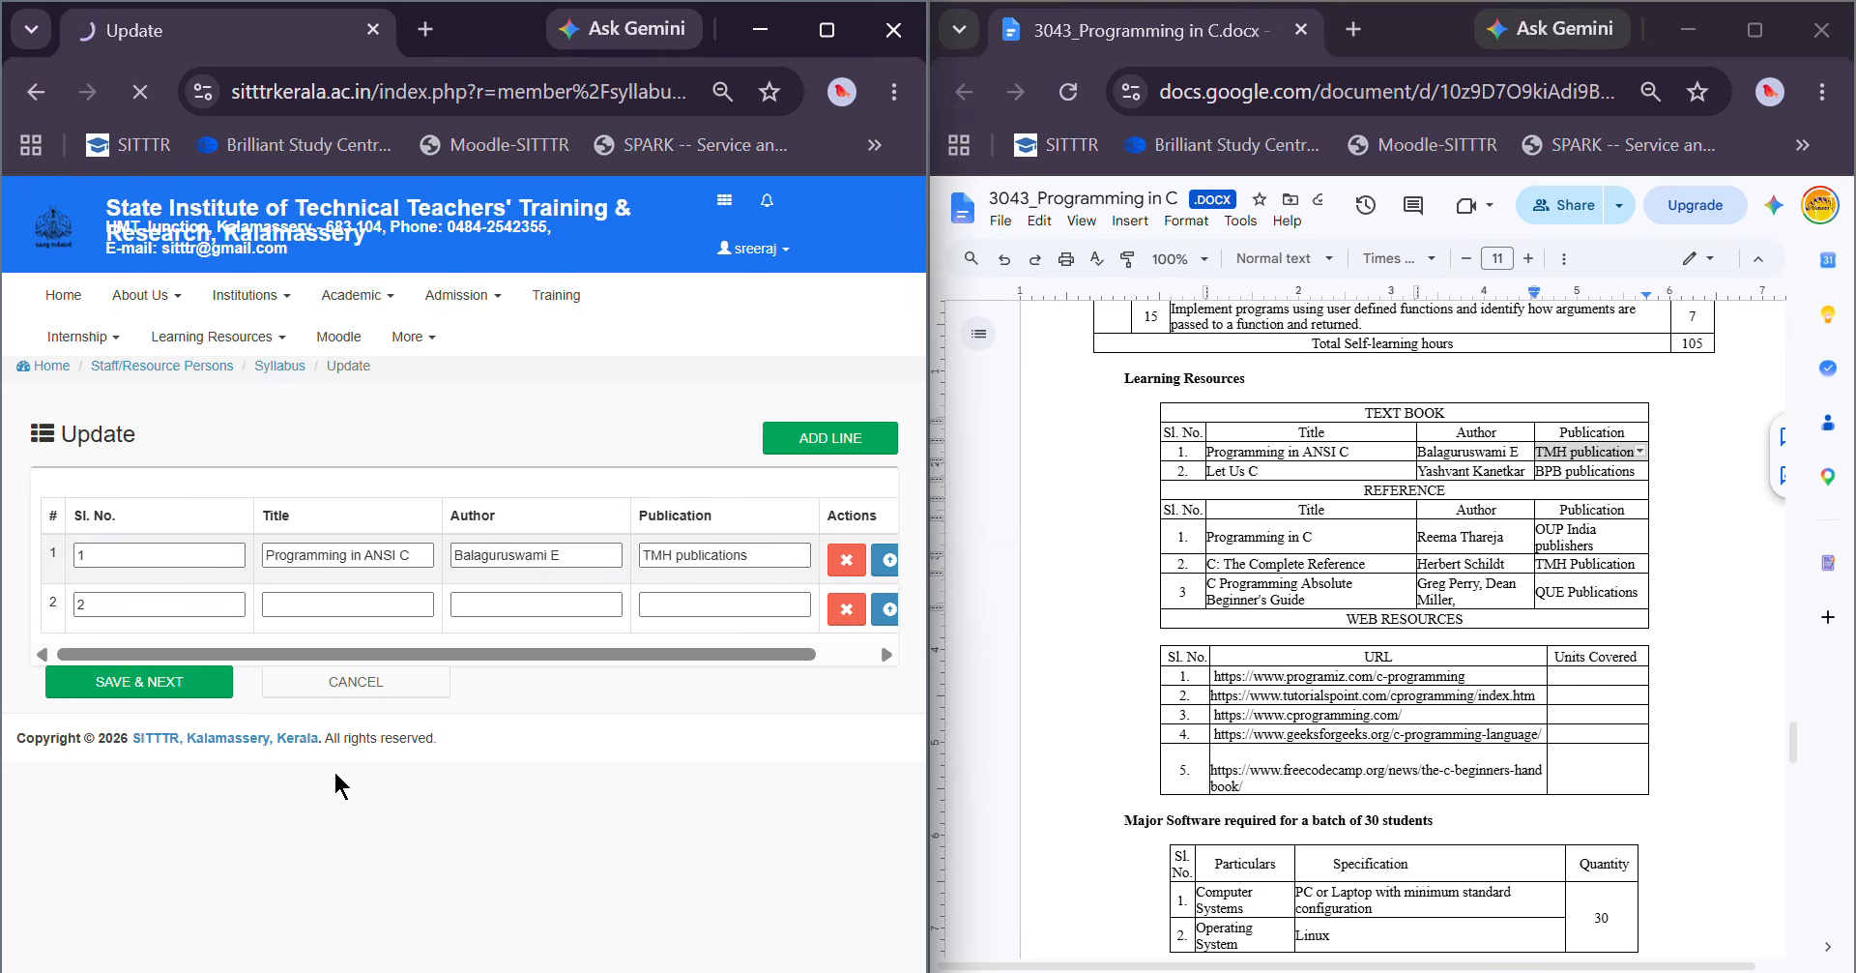
scroll(617, 605, "down", 10)
scroll(617, 609, "down", 15)
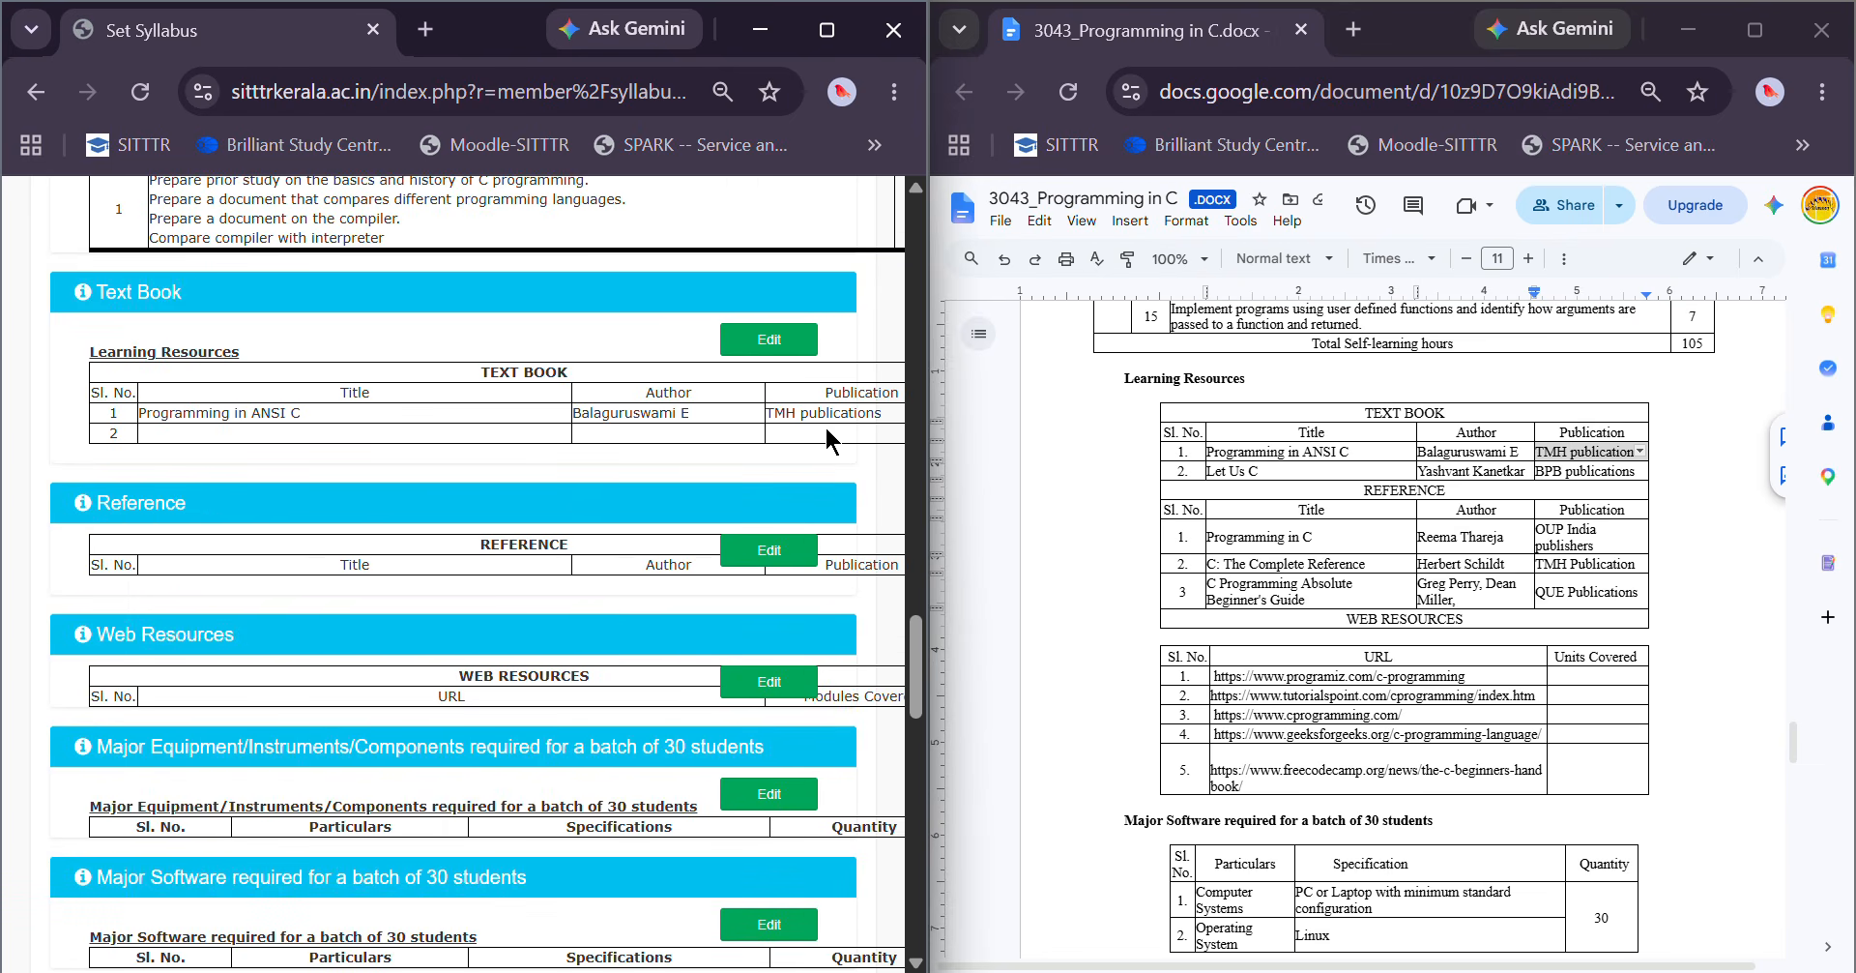
scroll(751, 553, "down", 1)
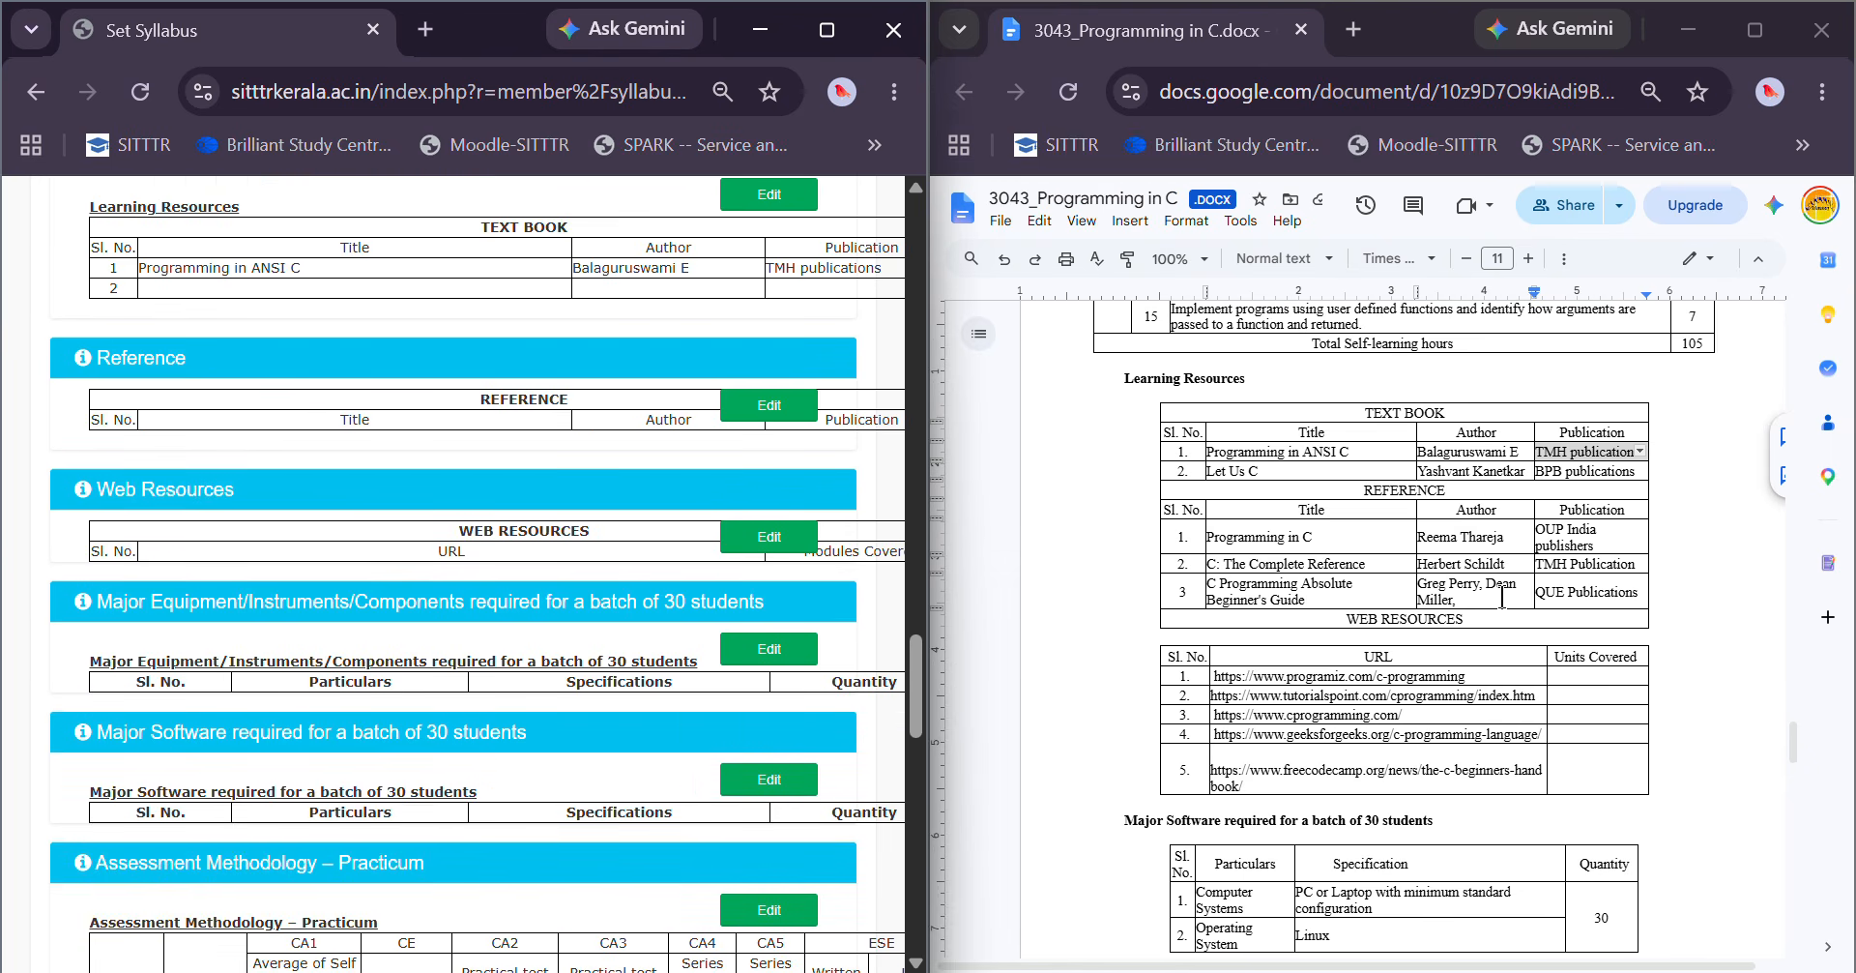
scroll(716, 498, "down", 1)
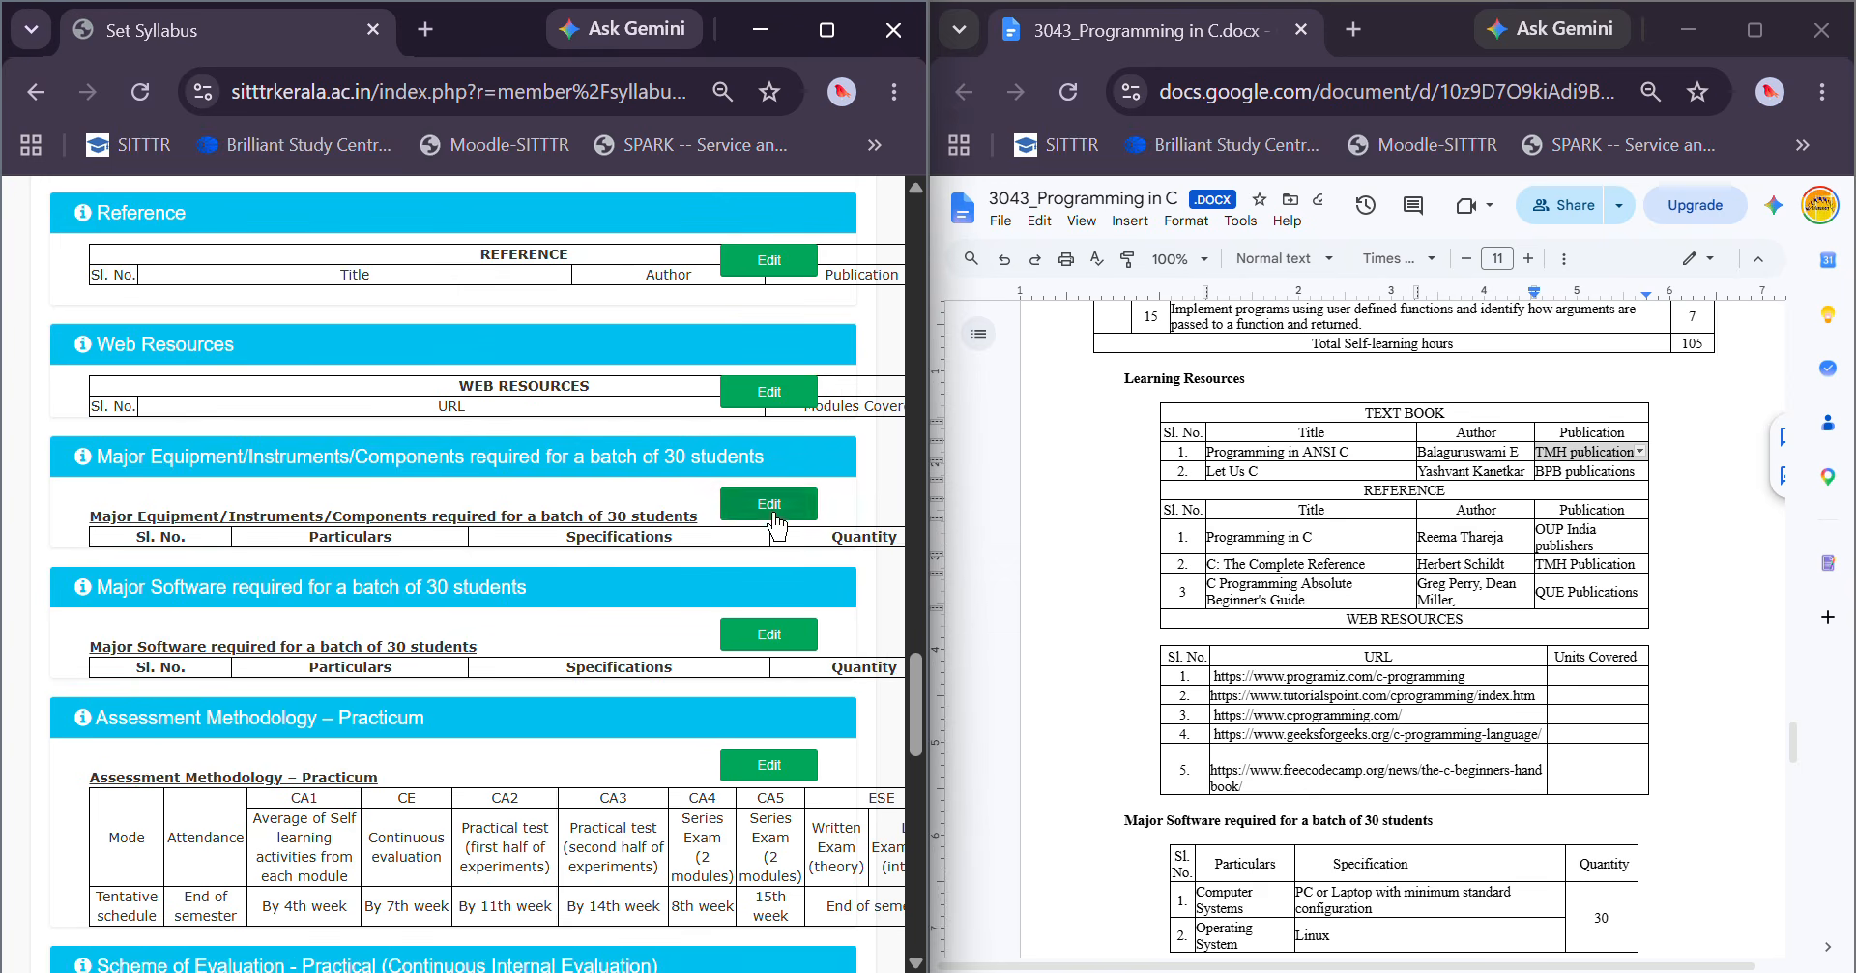
scroll(691, 614, "down", 1)
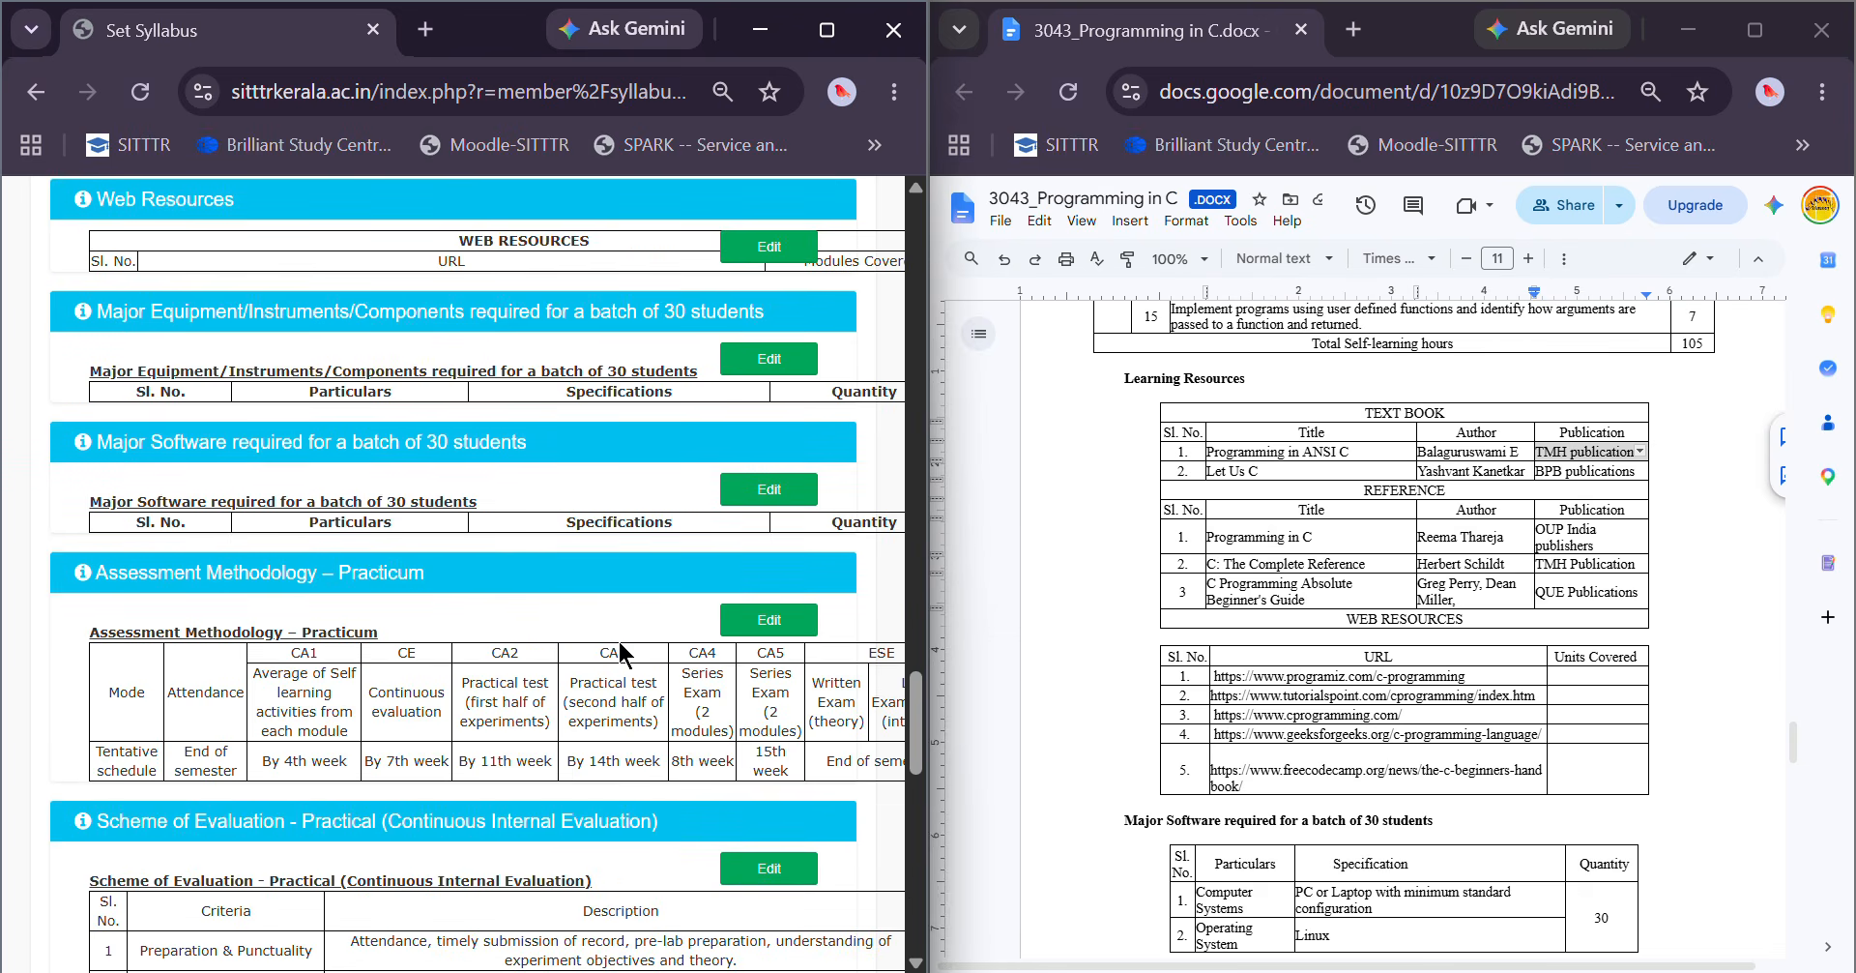
scroll(1231, 695, "down", 3)
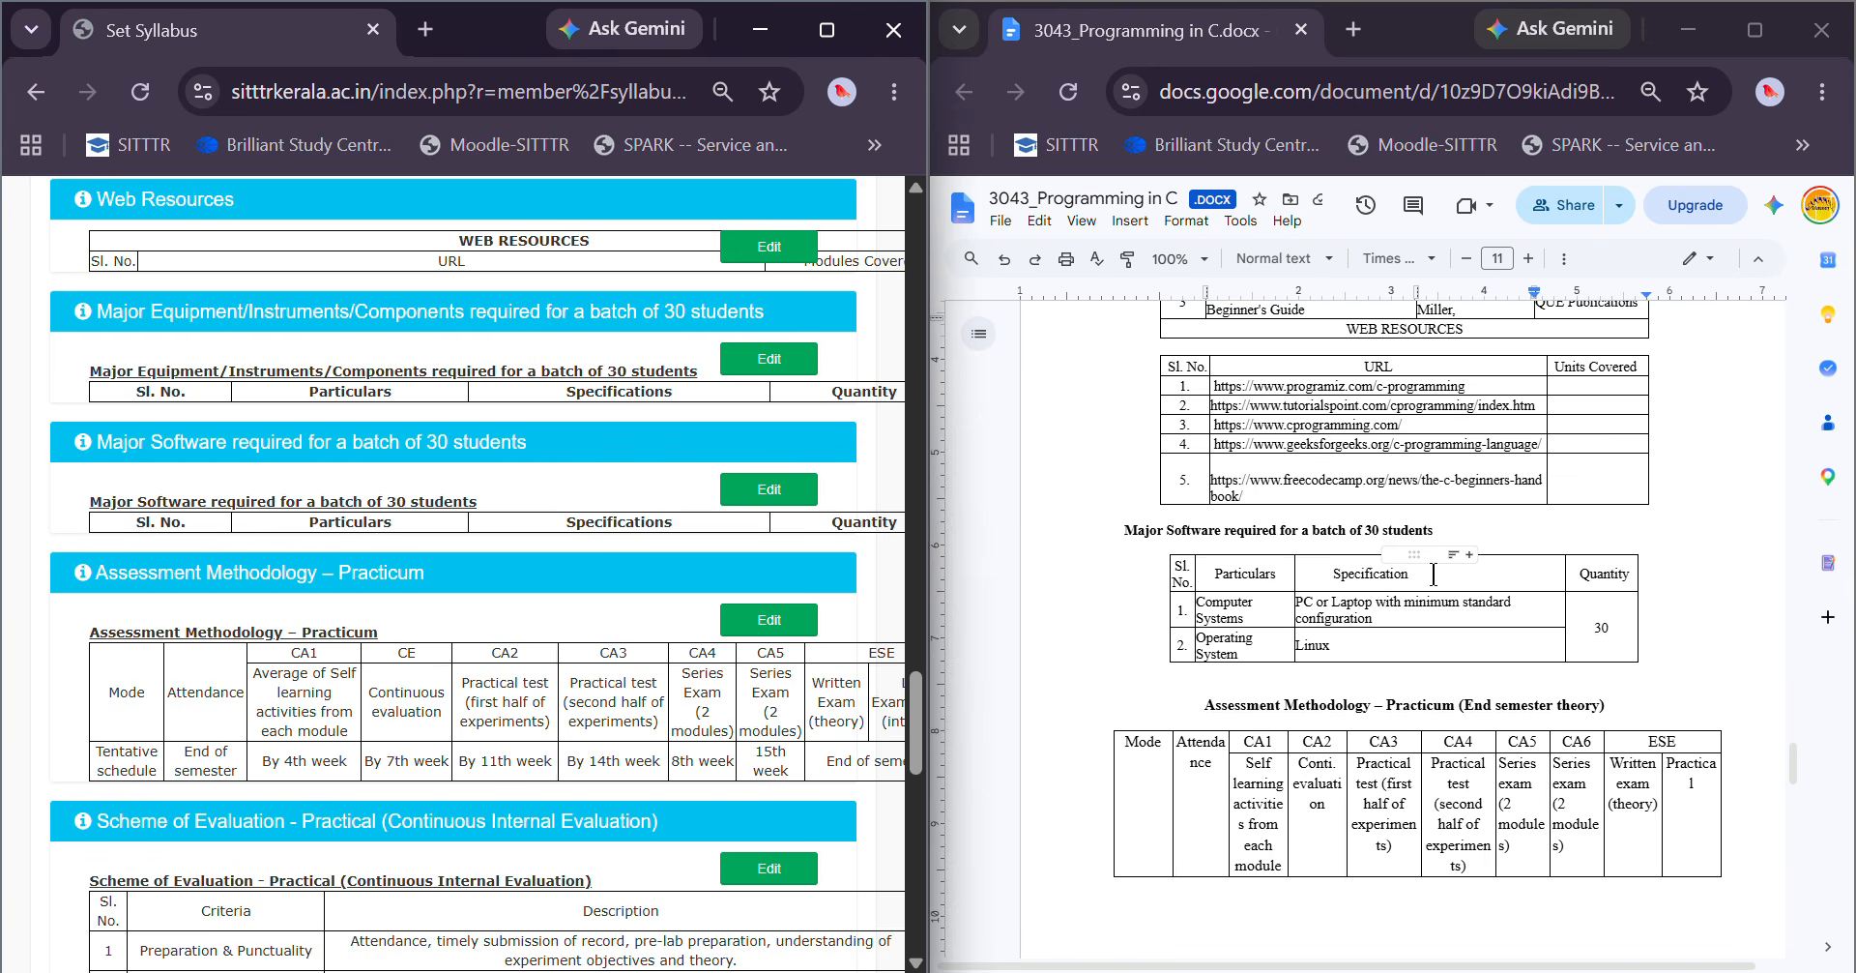
scroll(1434, 574, "up", 2)
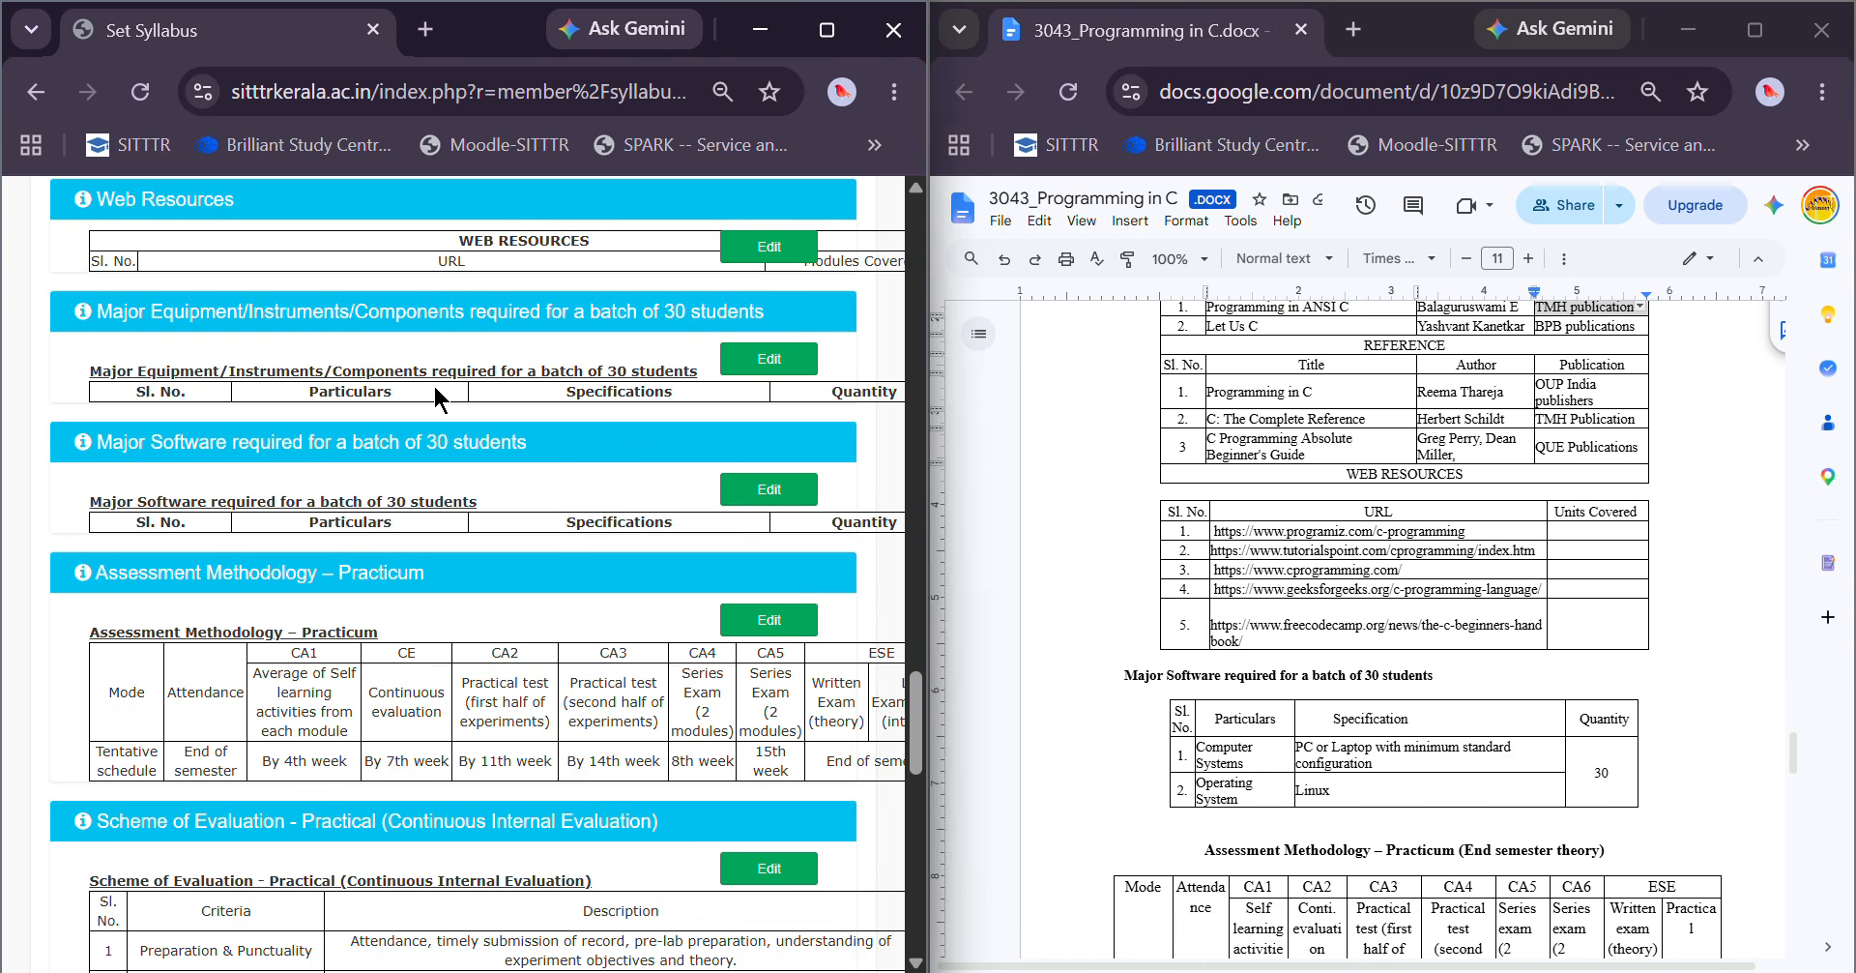
Add a Major Equipment row with Particulars set to NIL and save it
left_click(768, 359)
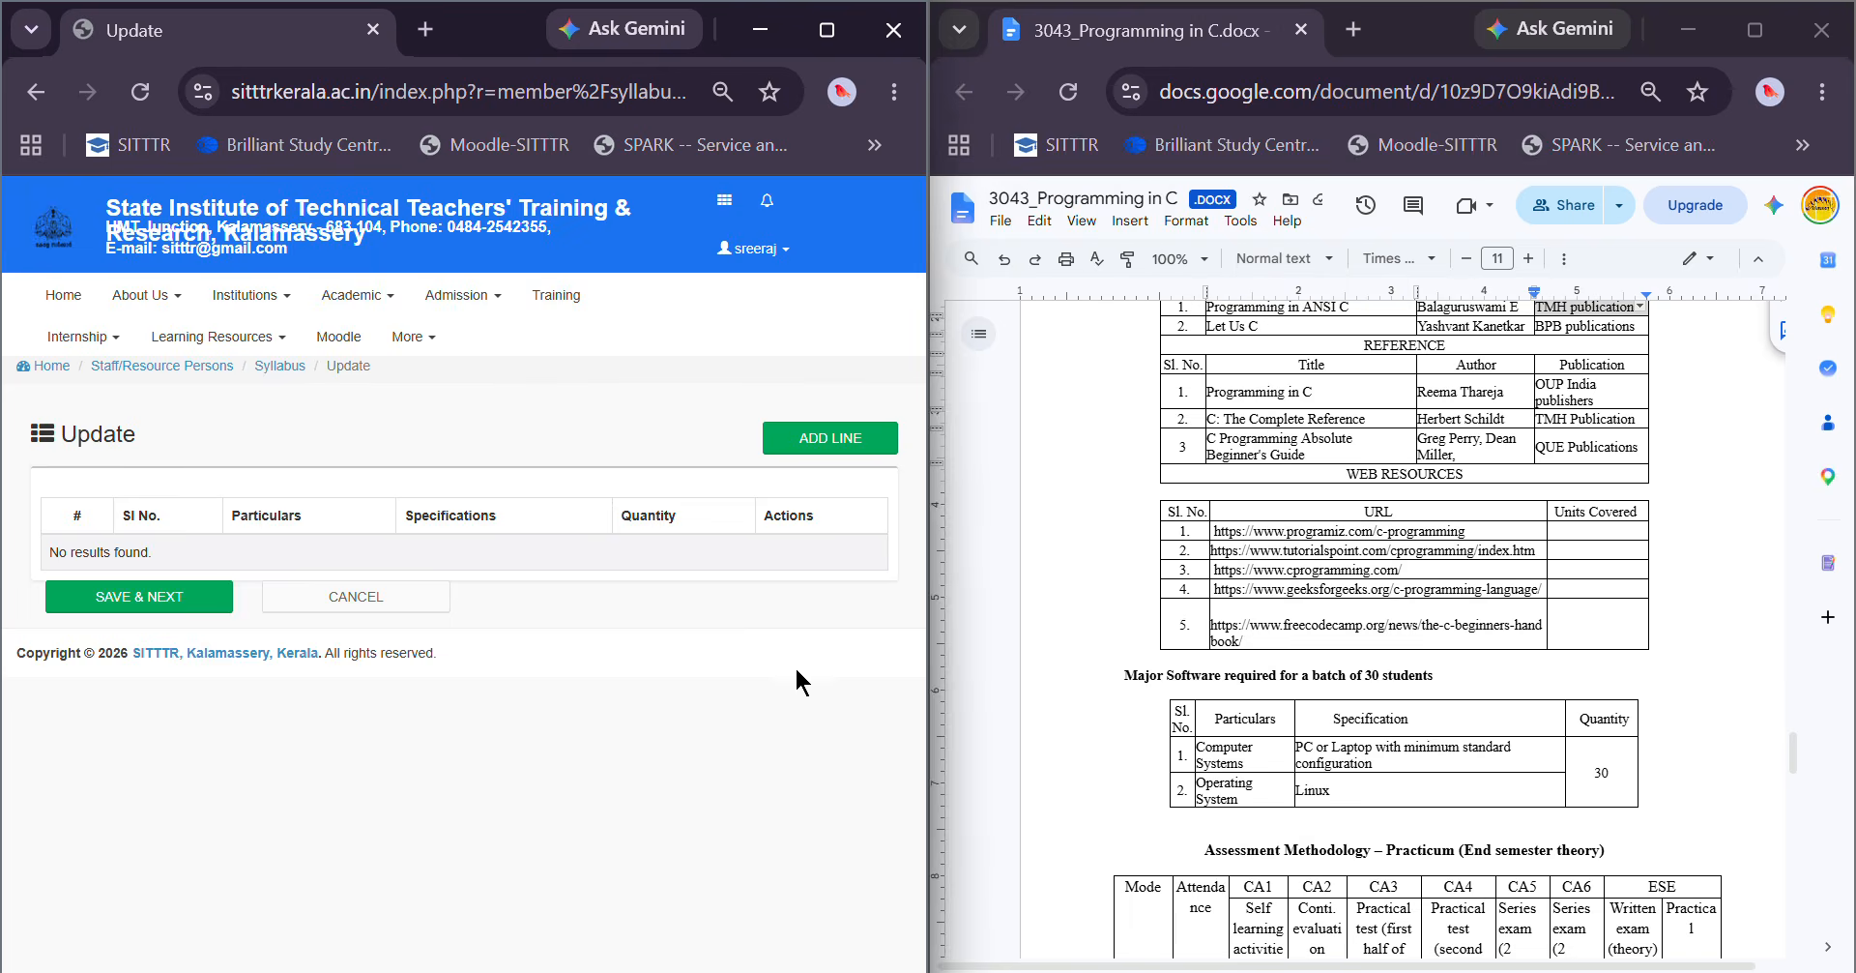
left_click(828, 438)
left_click(299, 545)
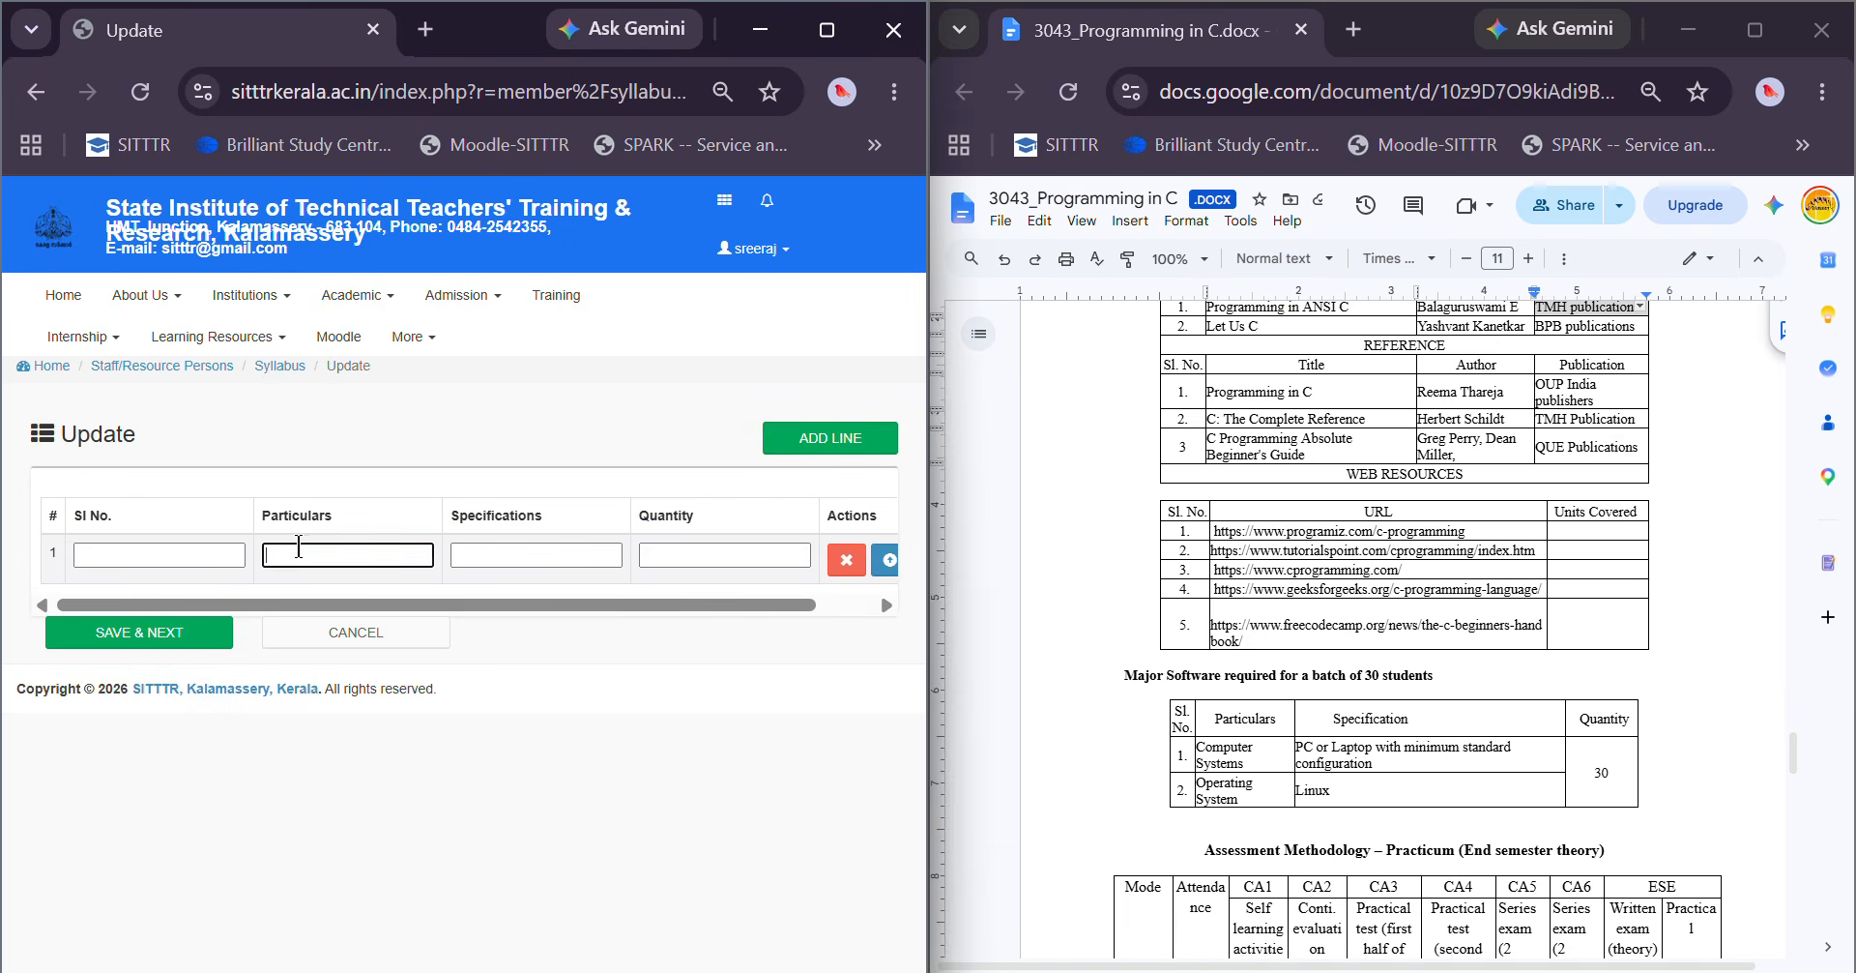
left_click(363, 607)
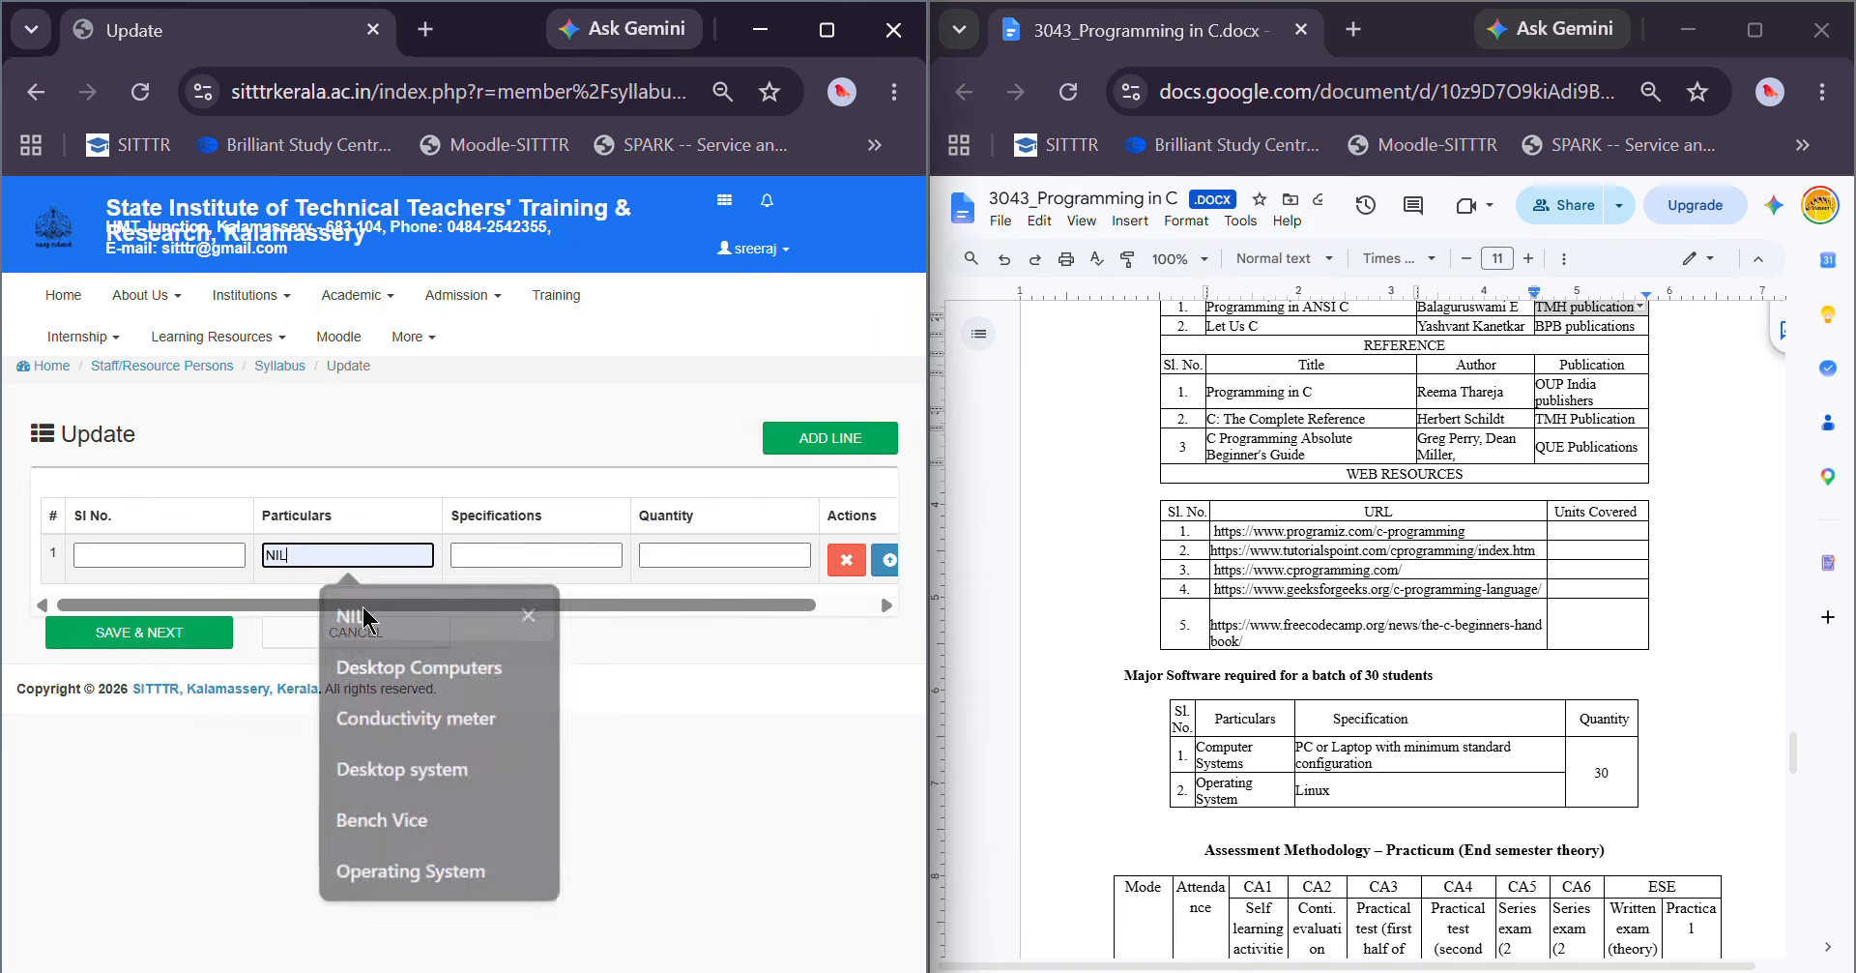
left_click(145, 634)
scroll(508, 659, "down", 20)
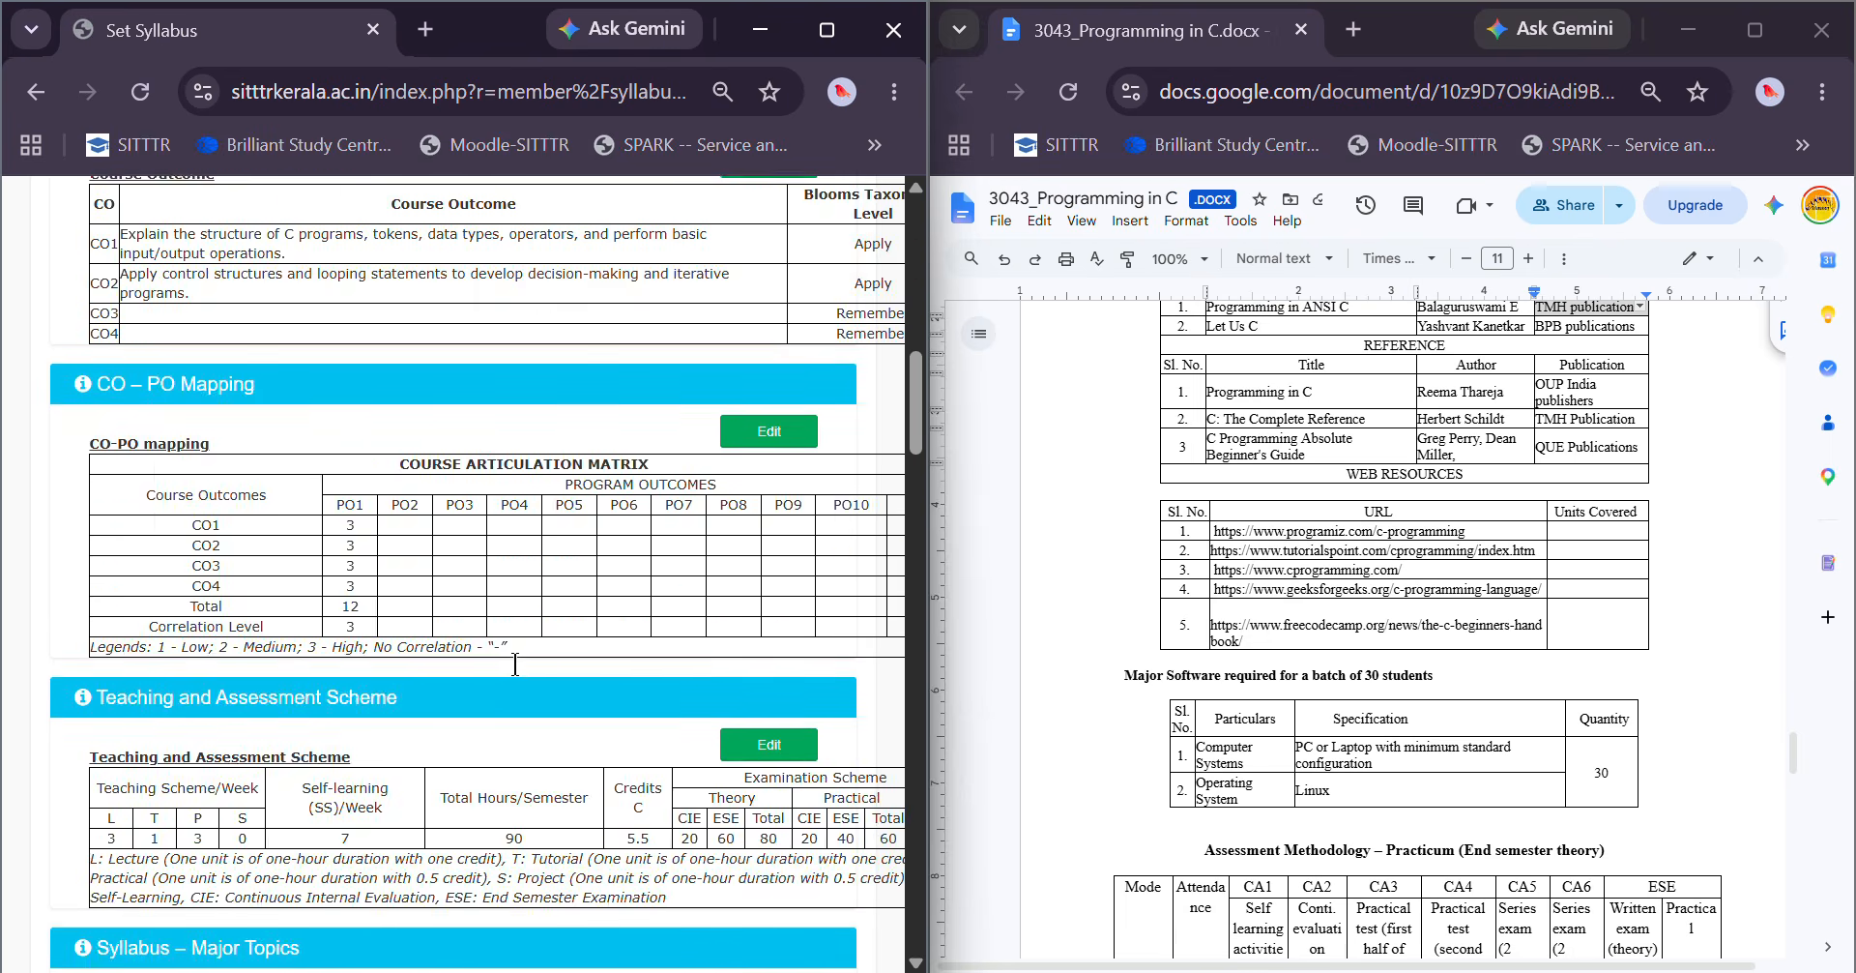
scroll(519, 677, "down", 8)
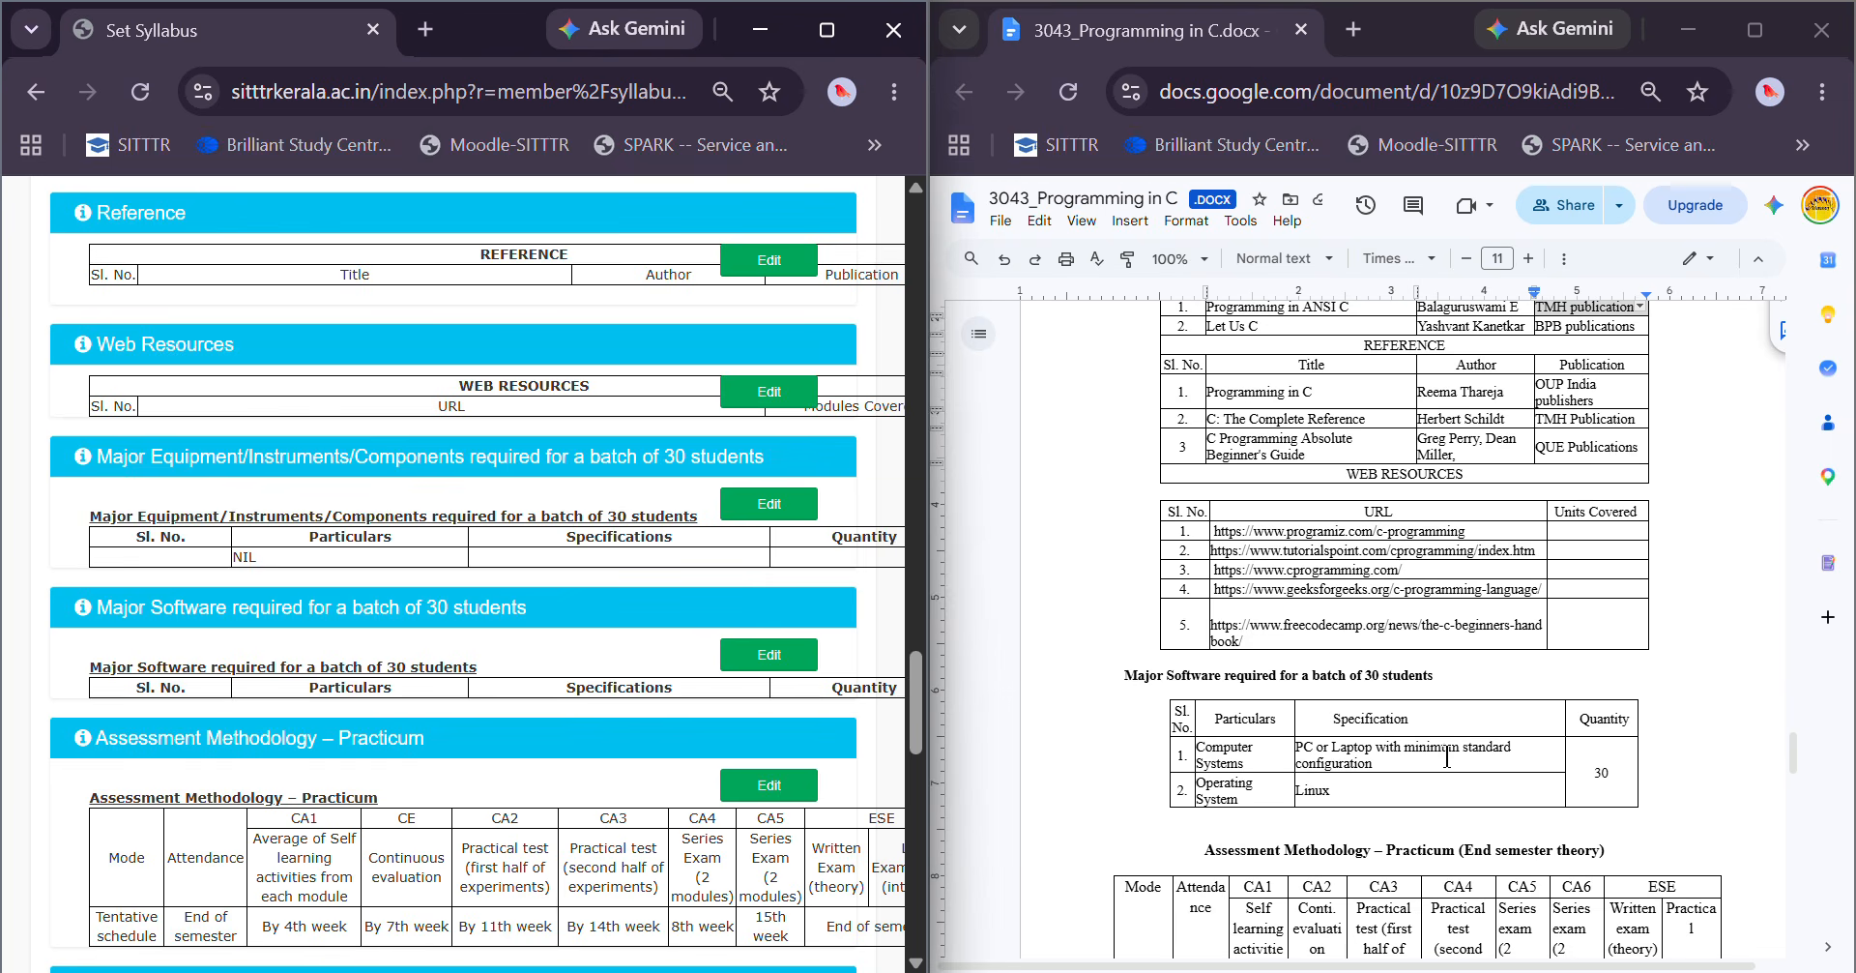
scroll(1447, 758, "down", 2)
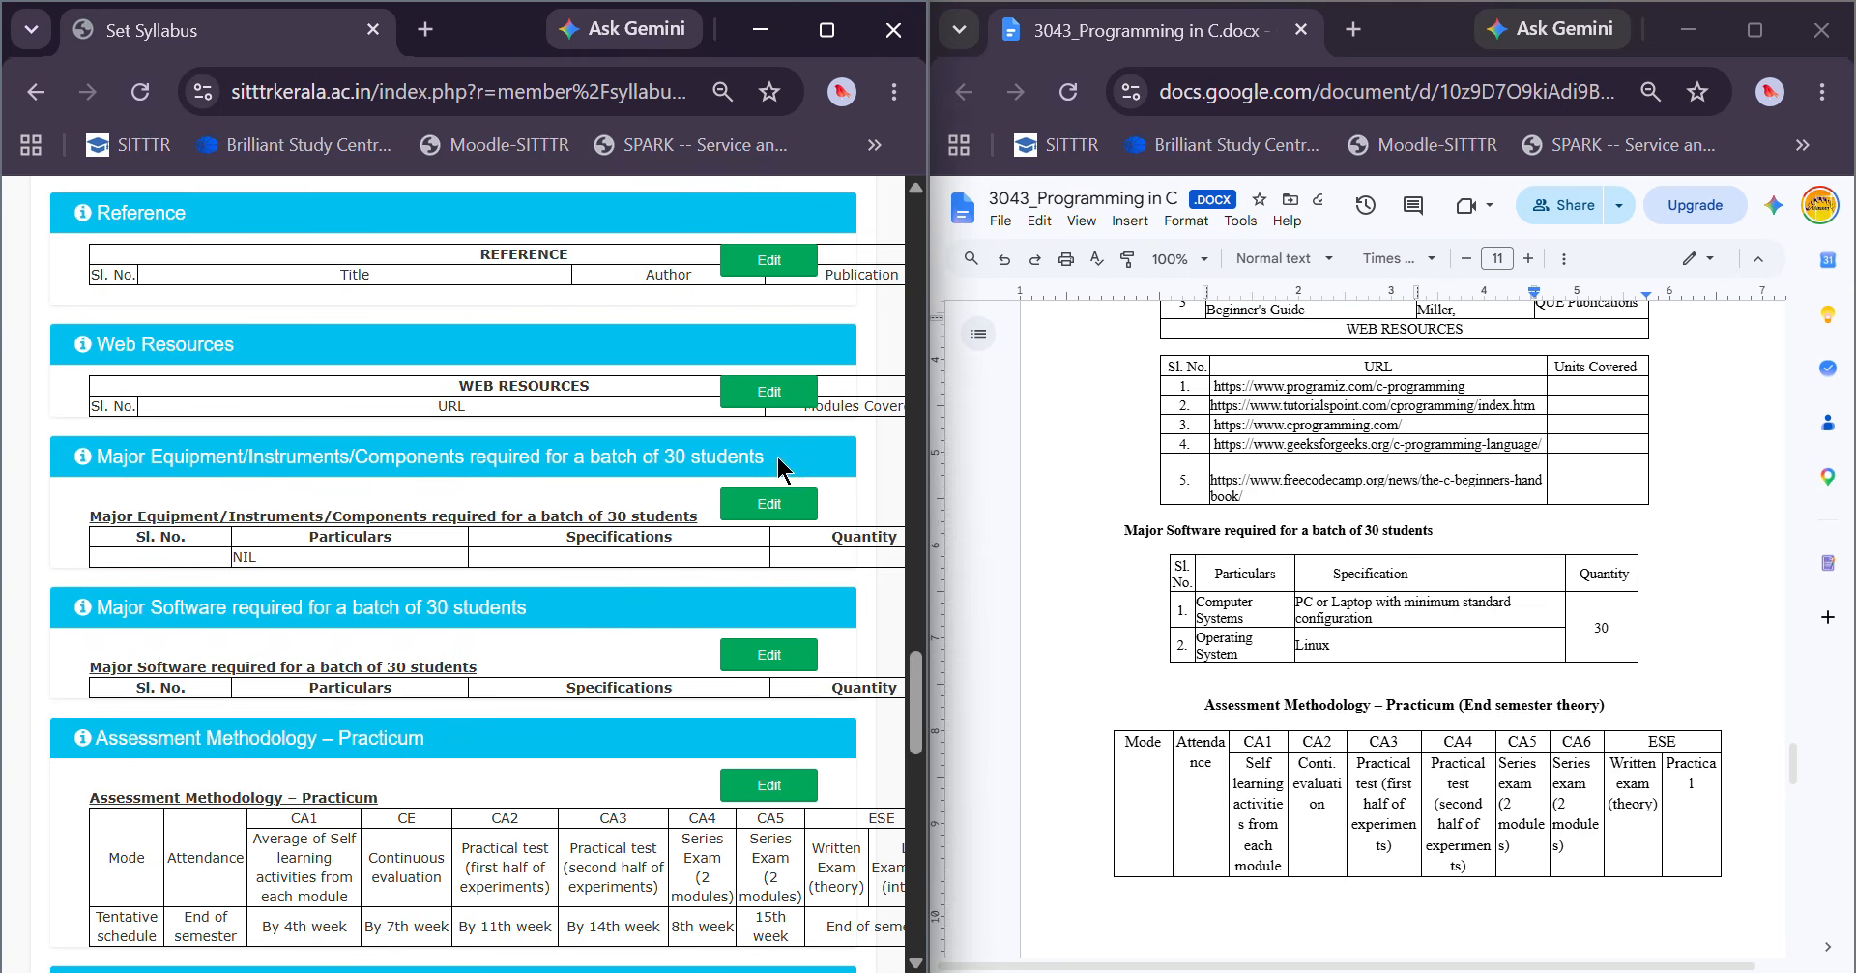
Replace the NIL equipment entry with Computer Systems as Sl. No. 1
left_click(754, 505)
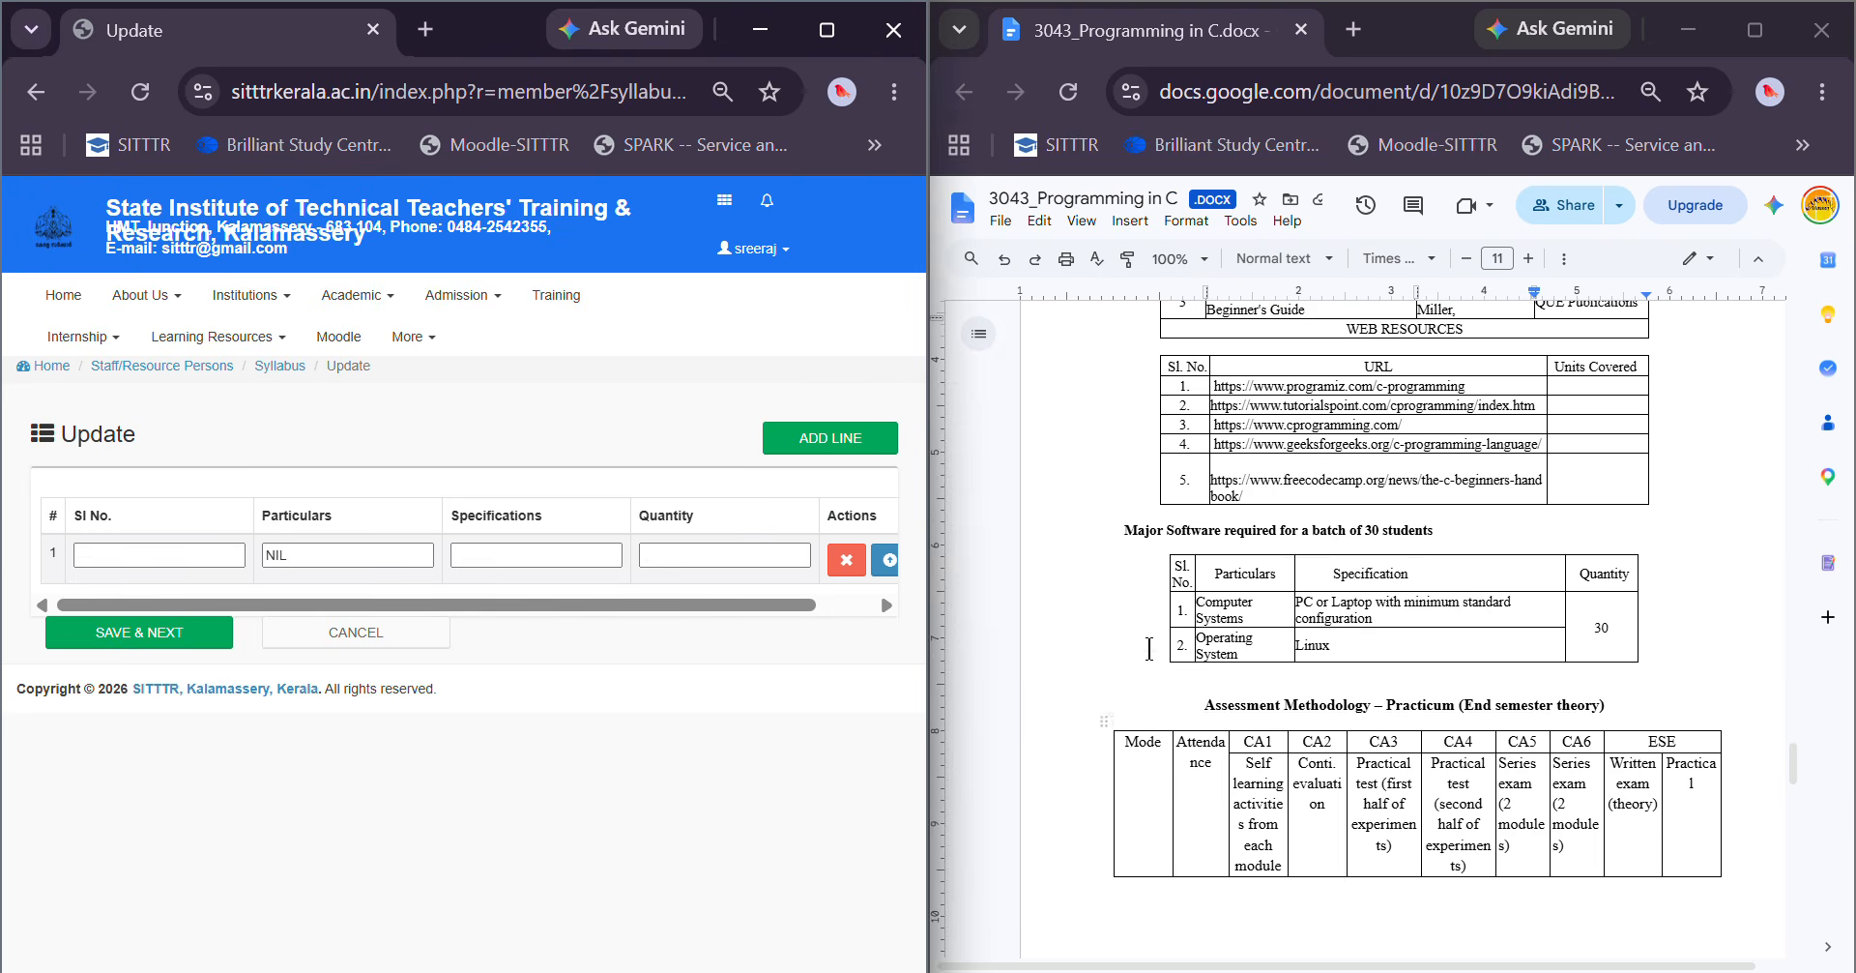
triple_click(1221, 606)
key("ctrl+c")
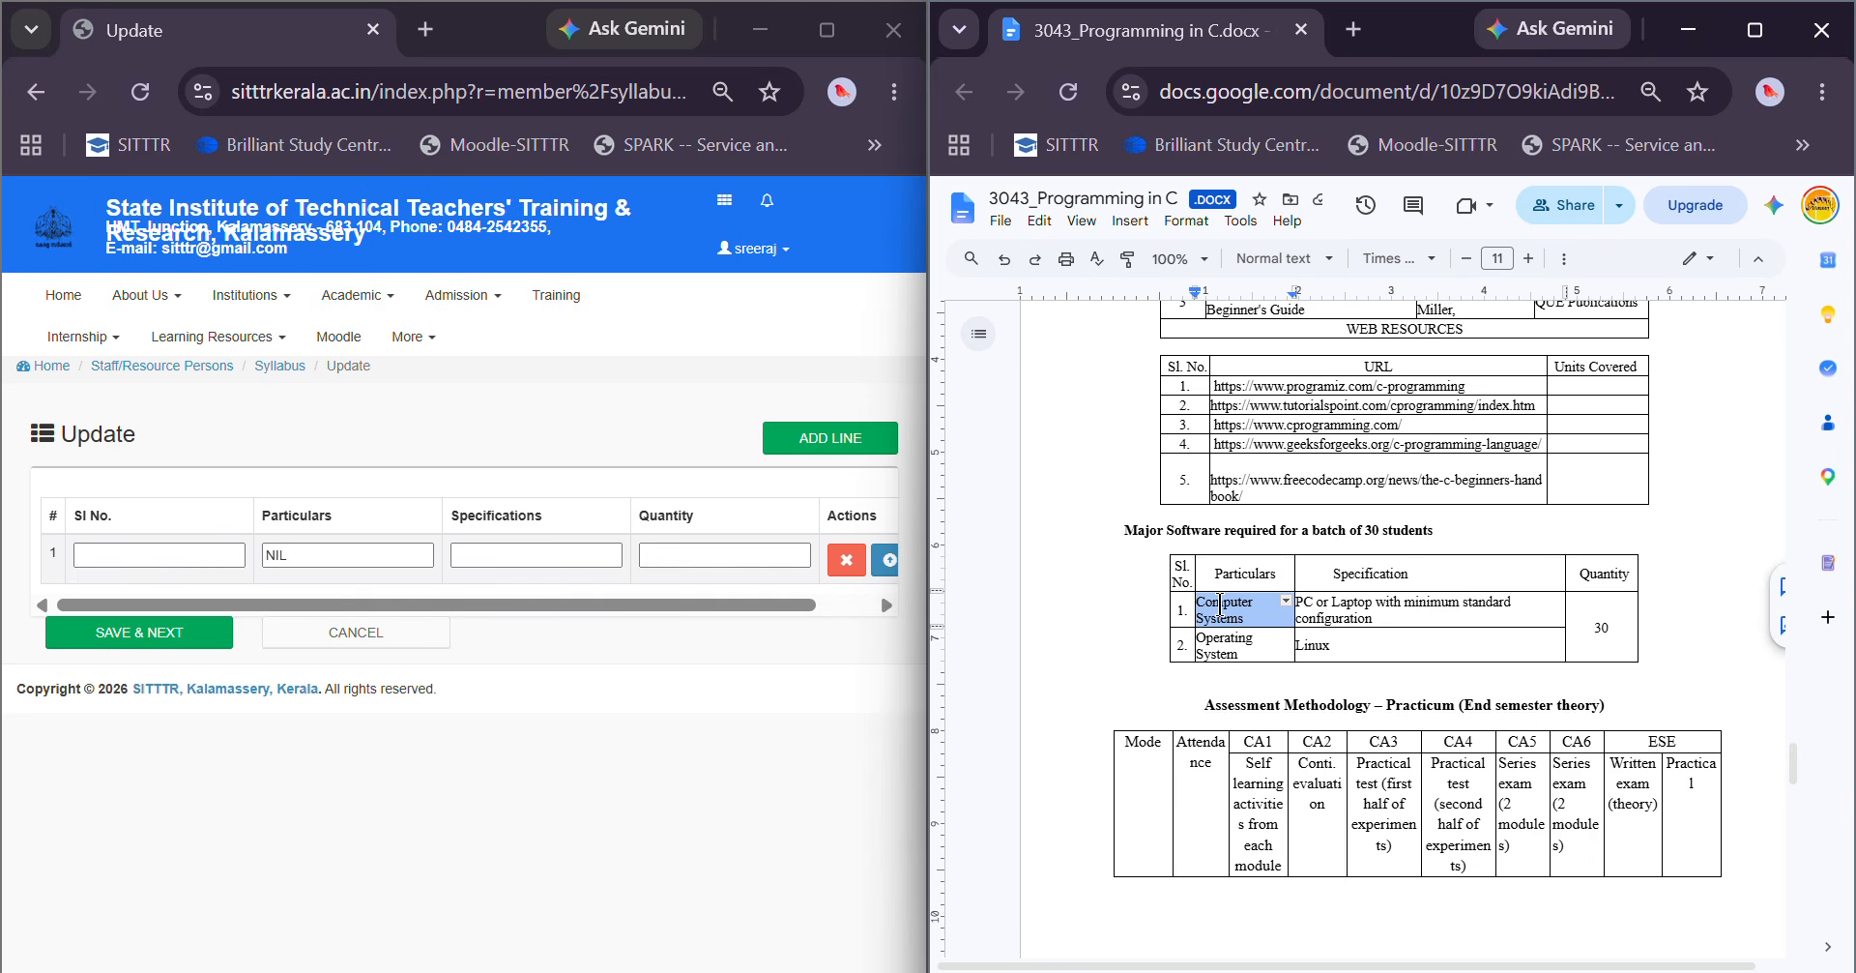
double_click(314, 553)
key("ctrl+v")
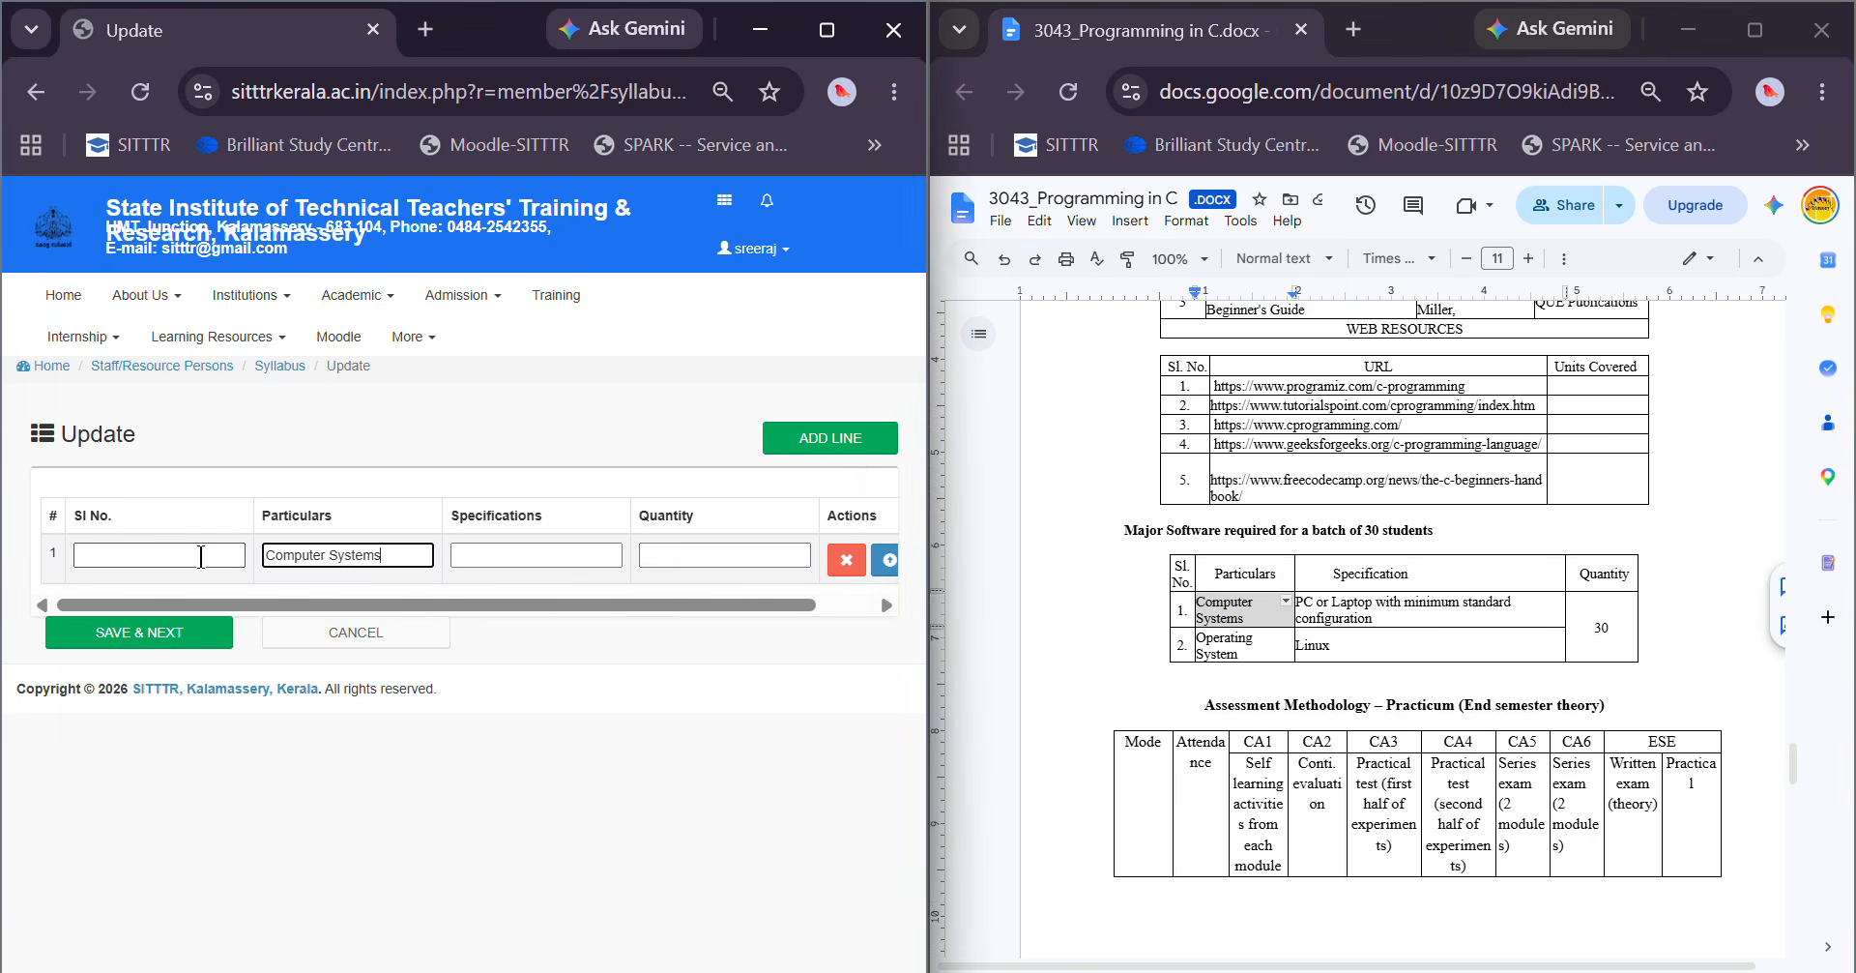
left_click(201, 556)
type("1")
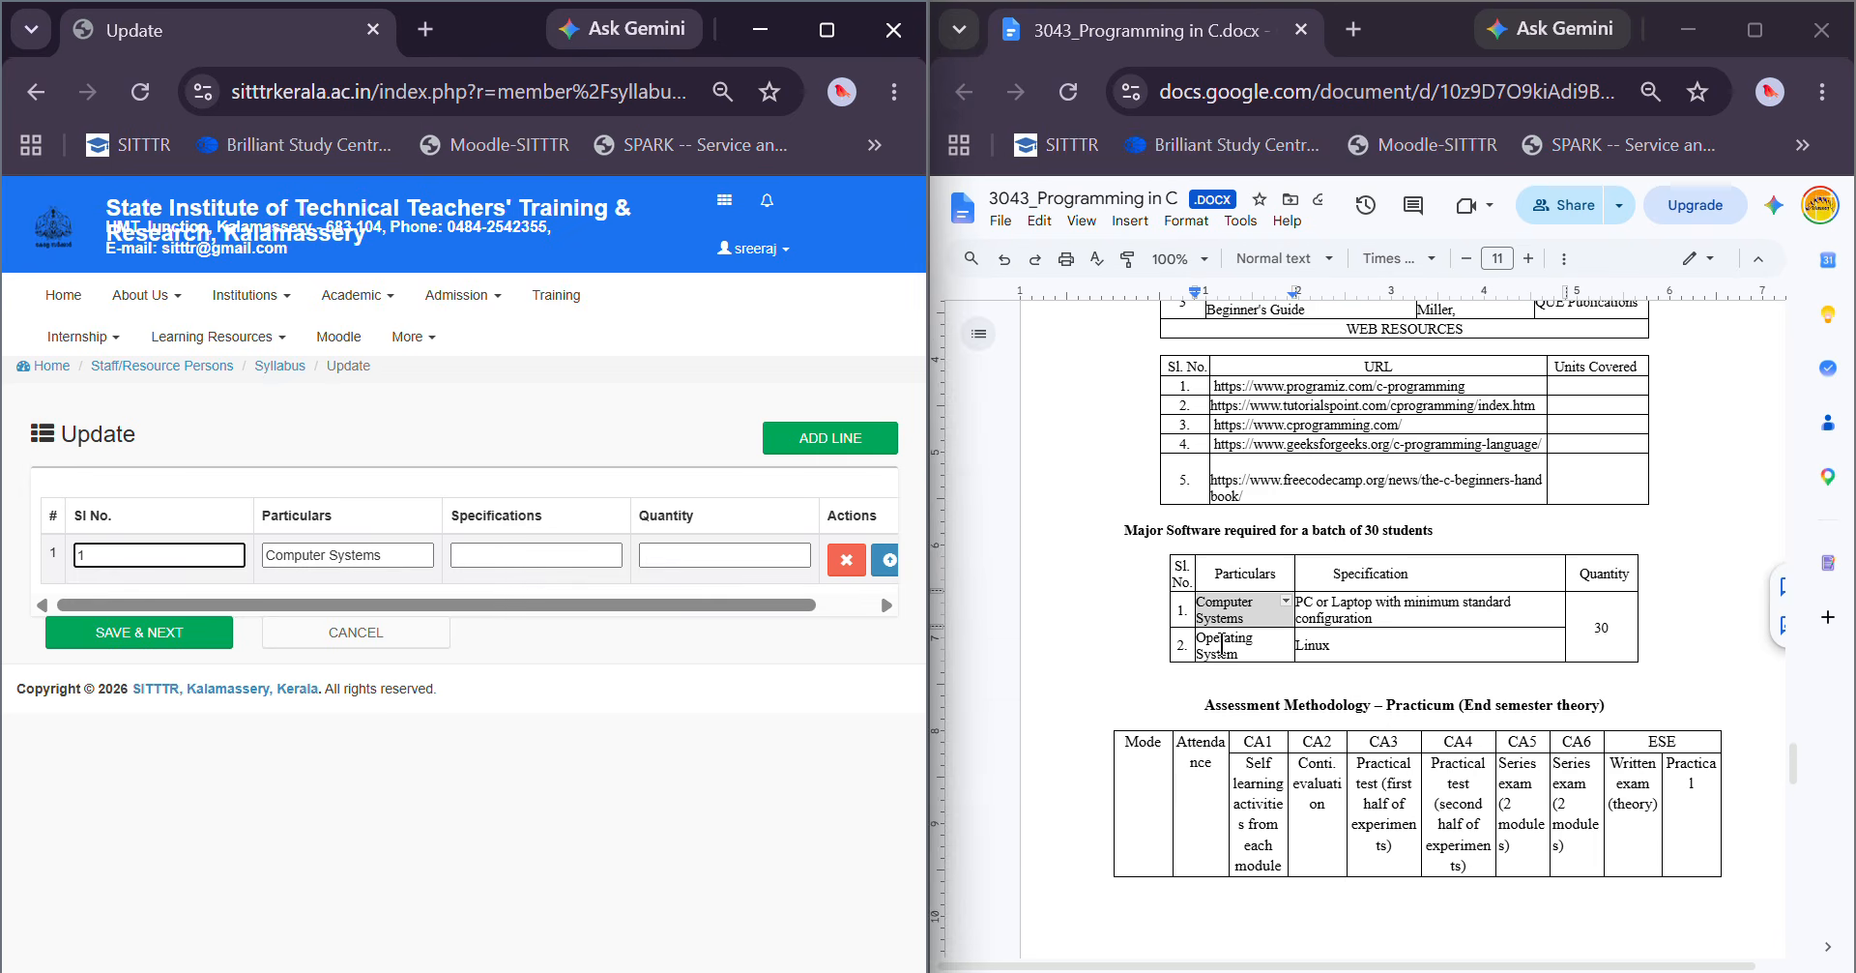
Set its specification to PC or Laptop with minimum standard configuration, quantity 30, and save
triple_click(1361, 603)
key("ctrl+c")
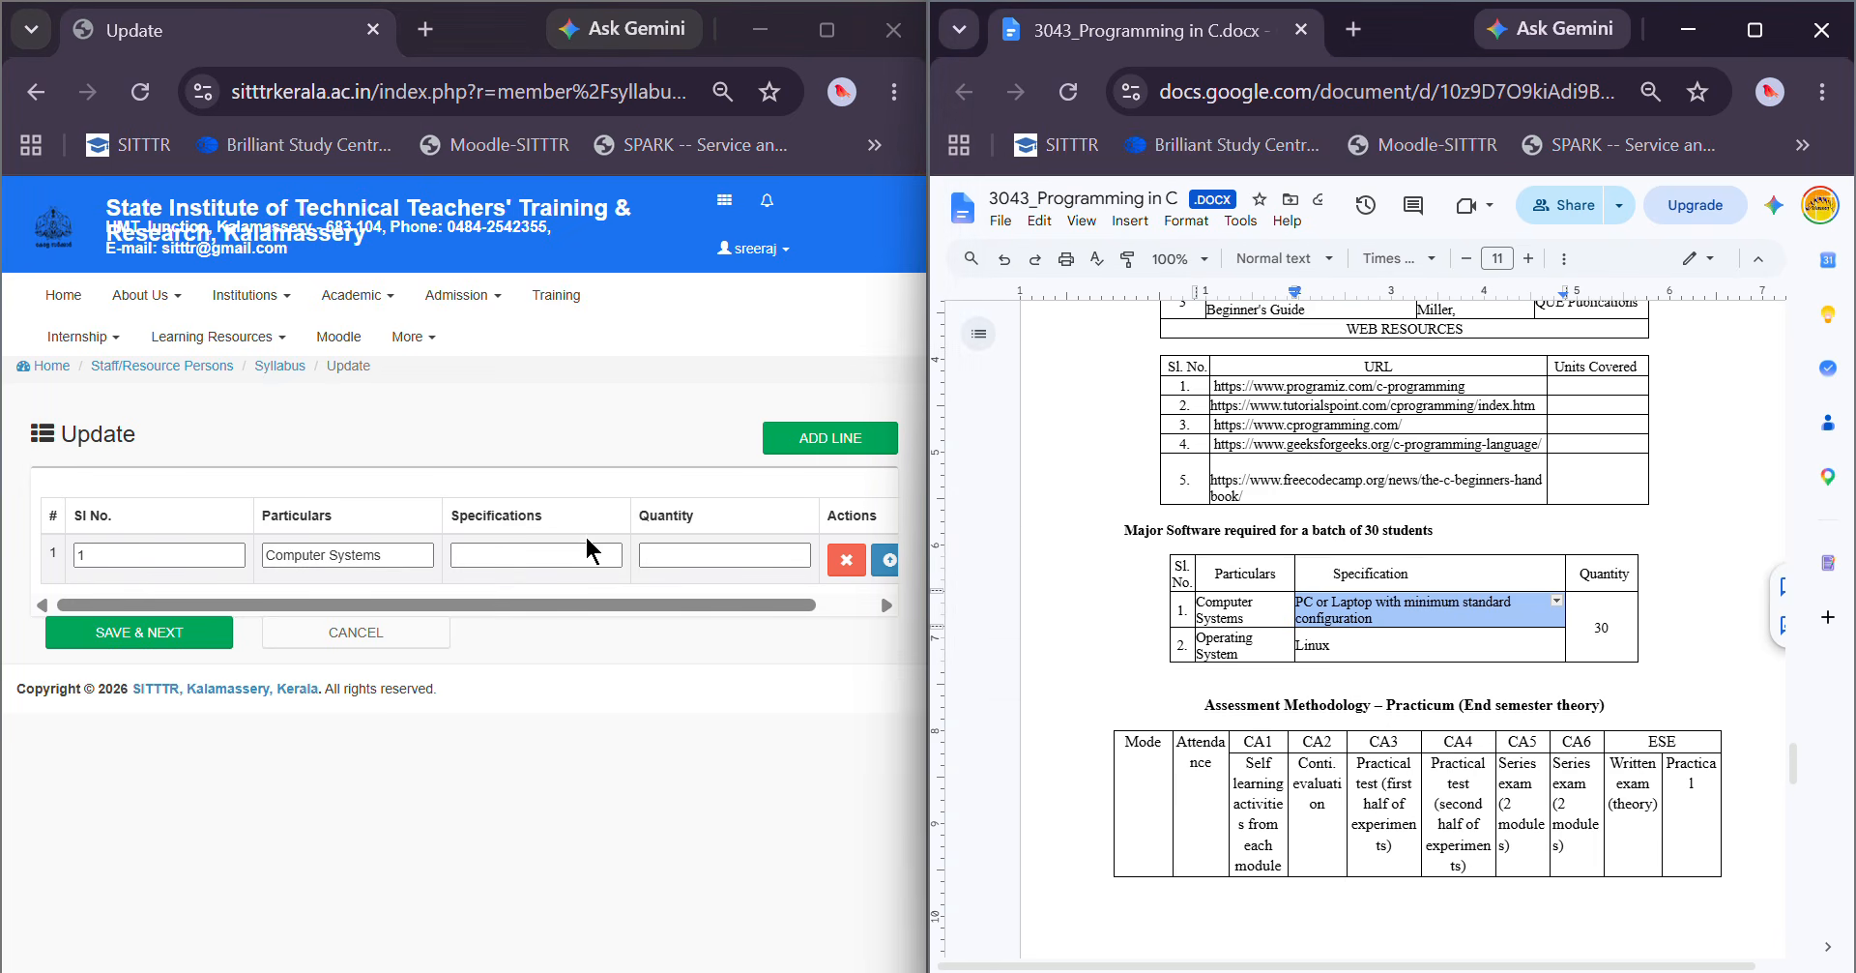
left_click(588, 554)
key("ctrl+v")
left_click(727, 556)
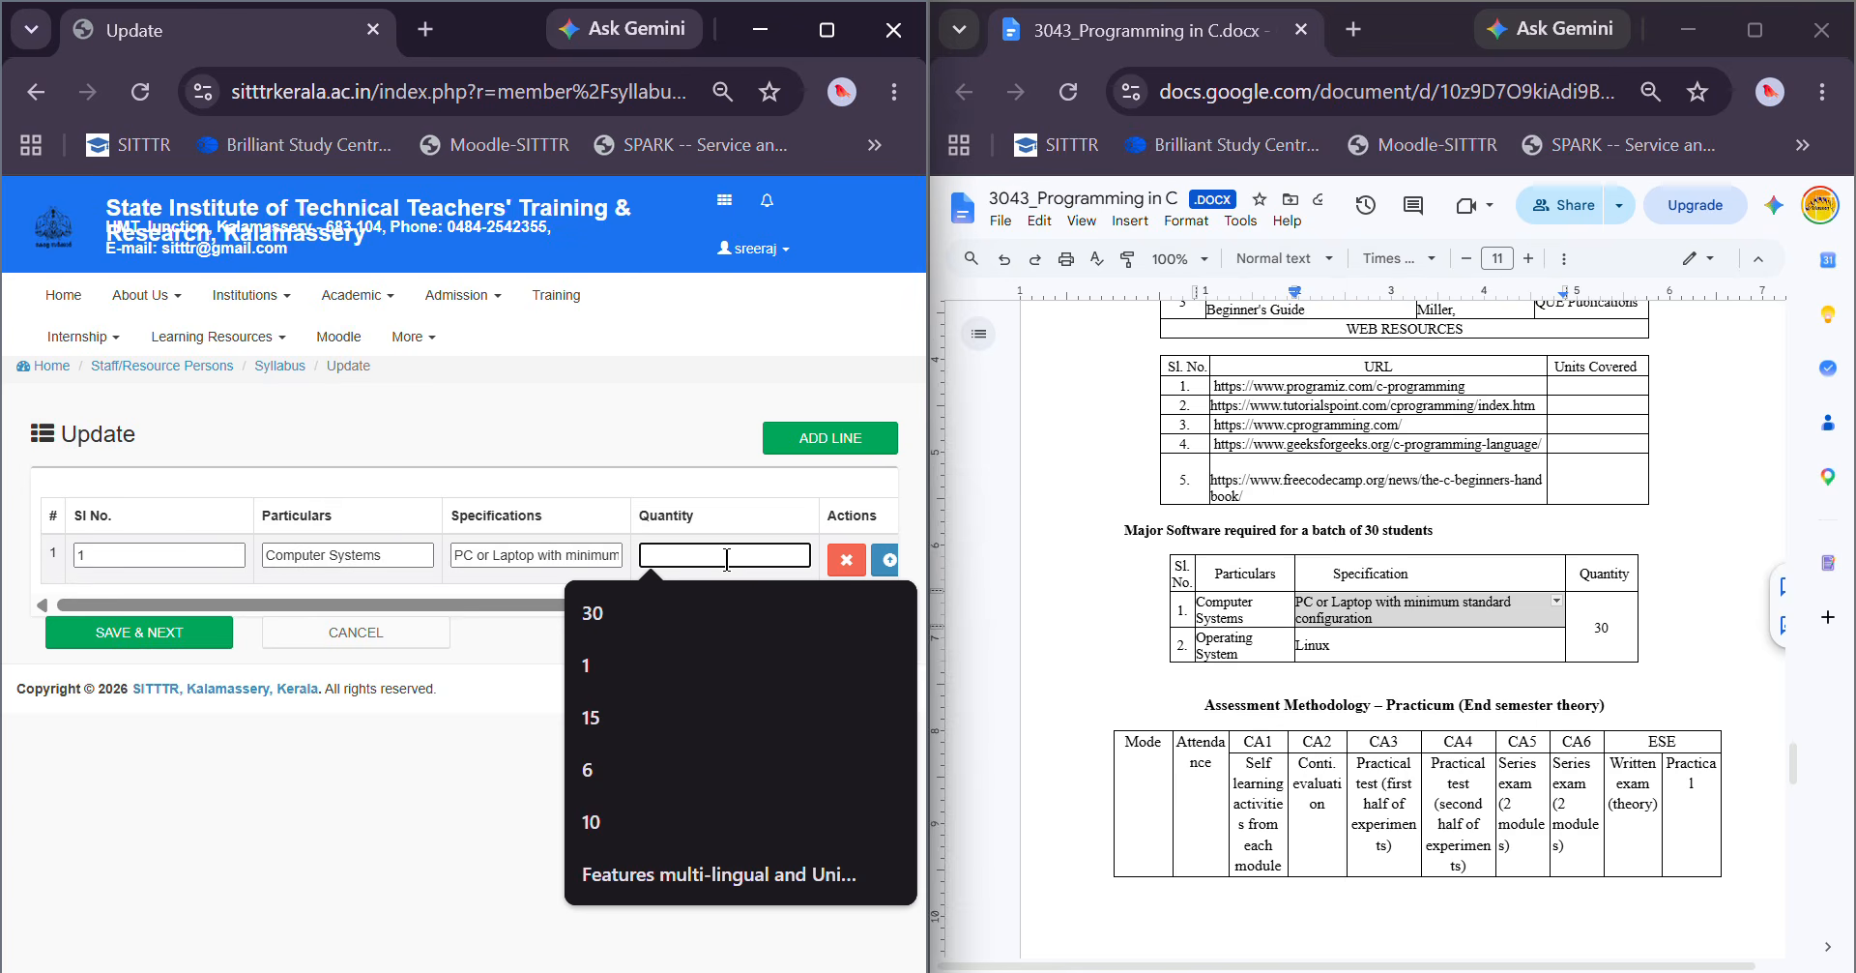
type("30")
left_click(155, 633)
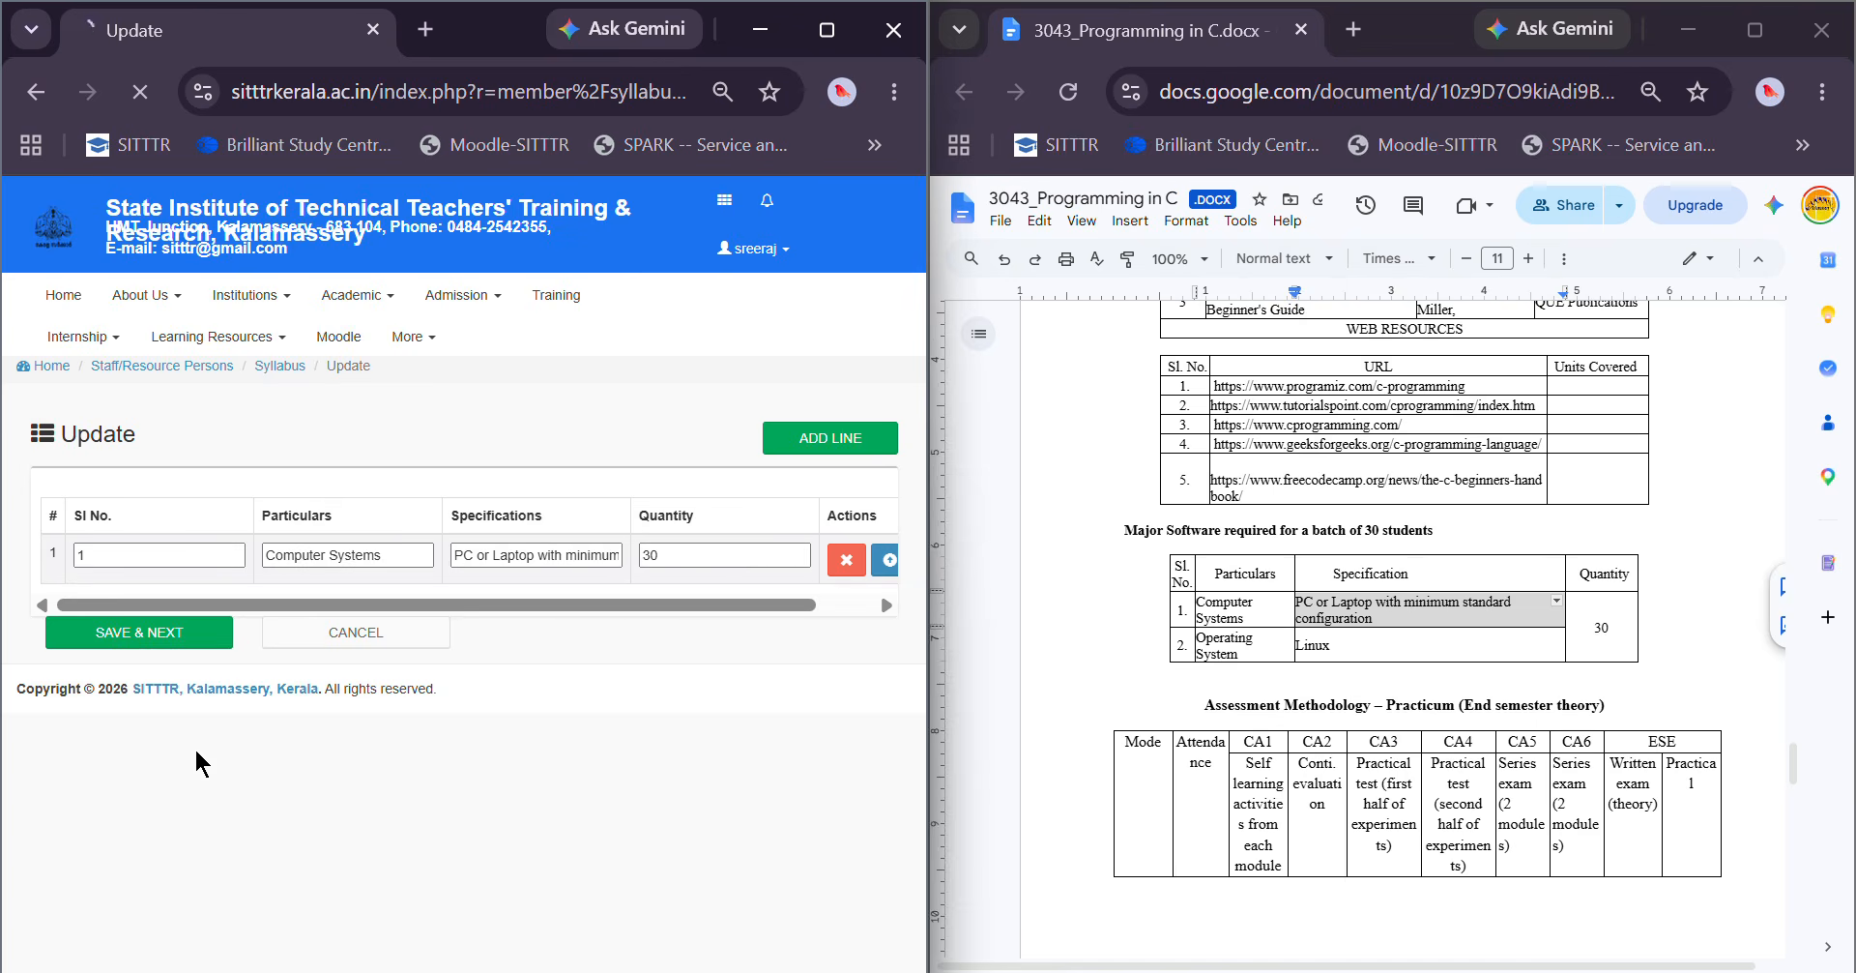
scroll(646, 572, "down", 15)
scroll(649, 586, "down", 3)
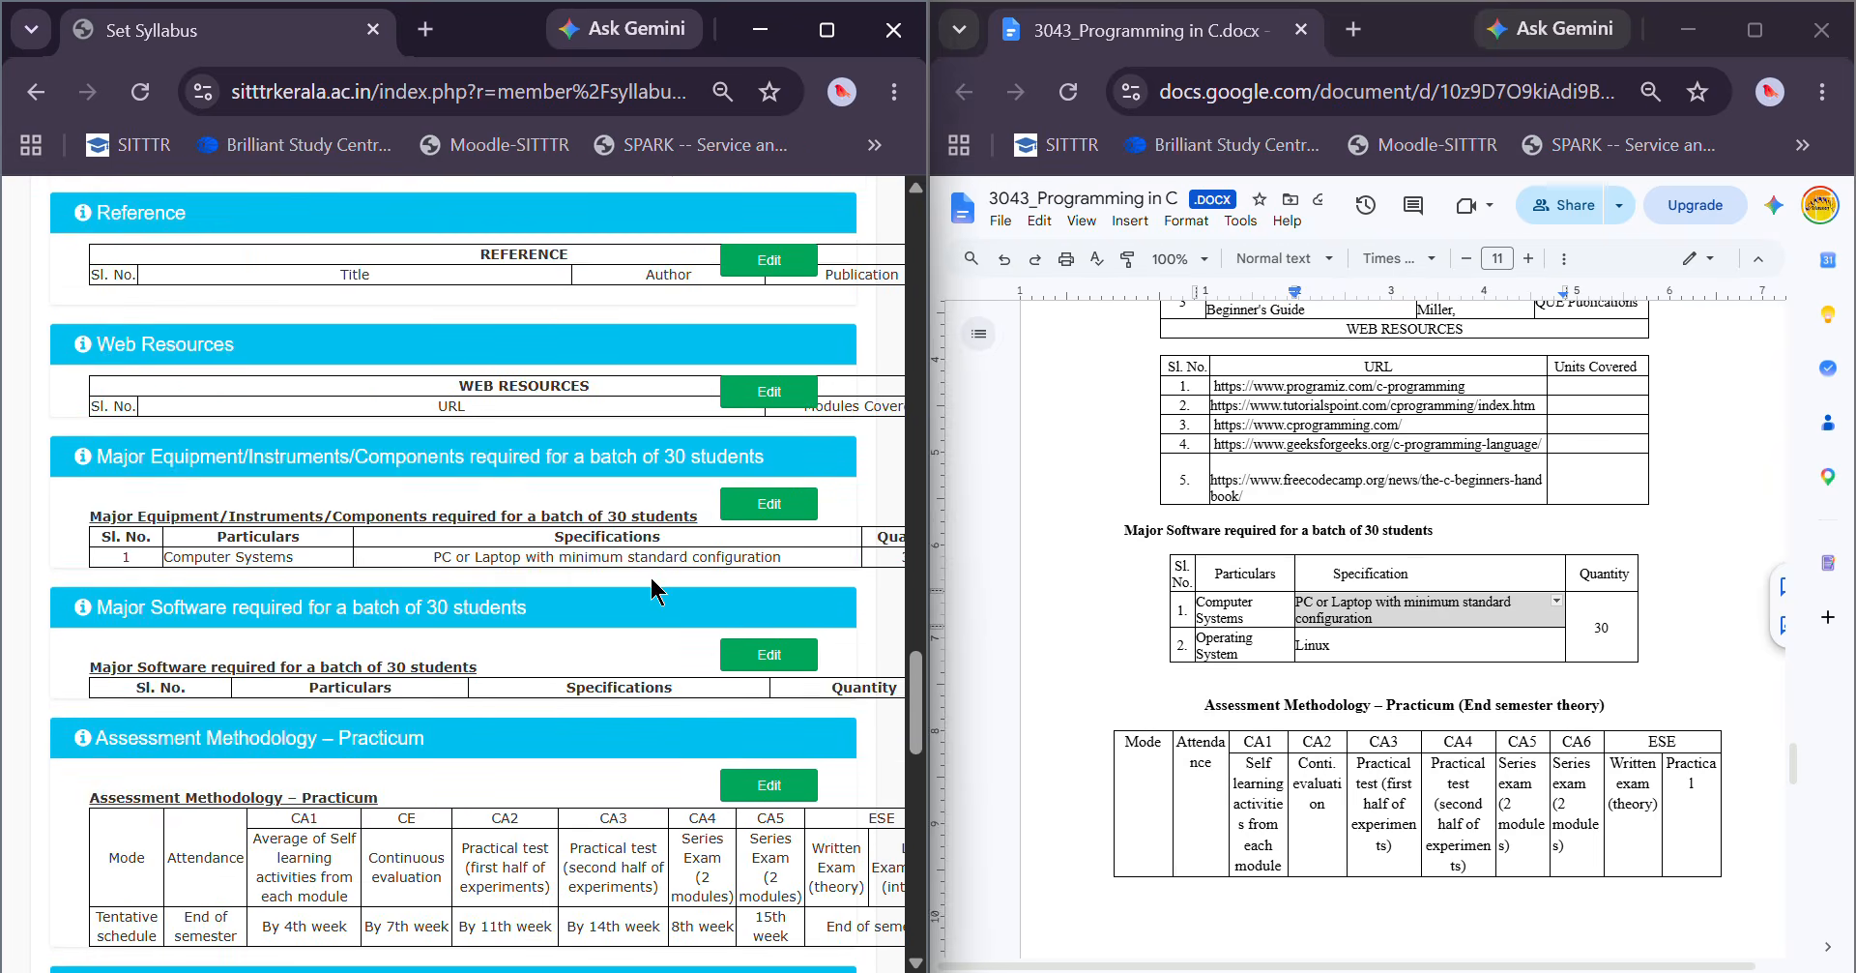
Add Major Software row 1 with Particulars Operating System
left_click(779, 650)
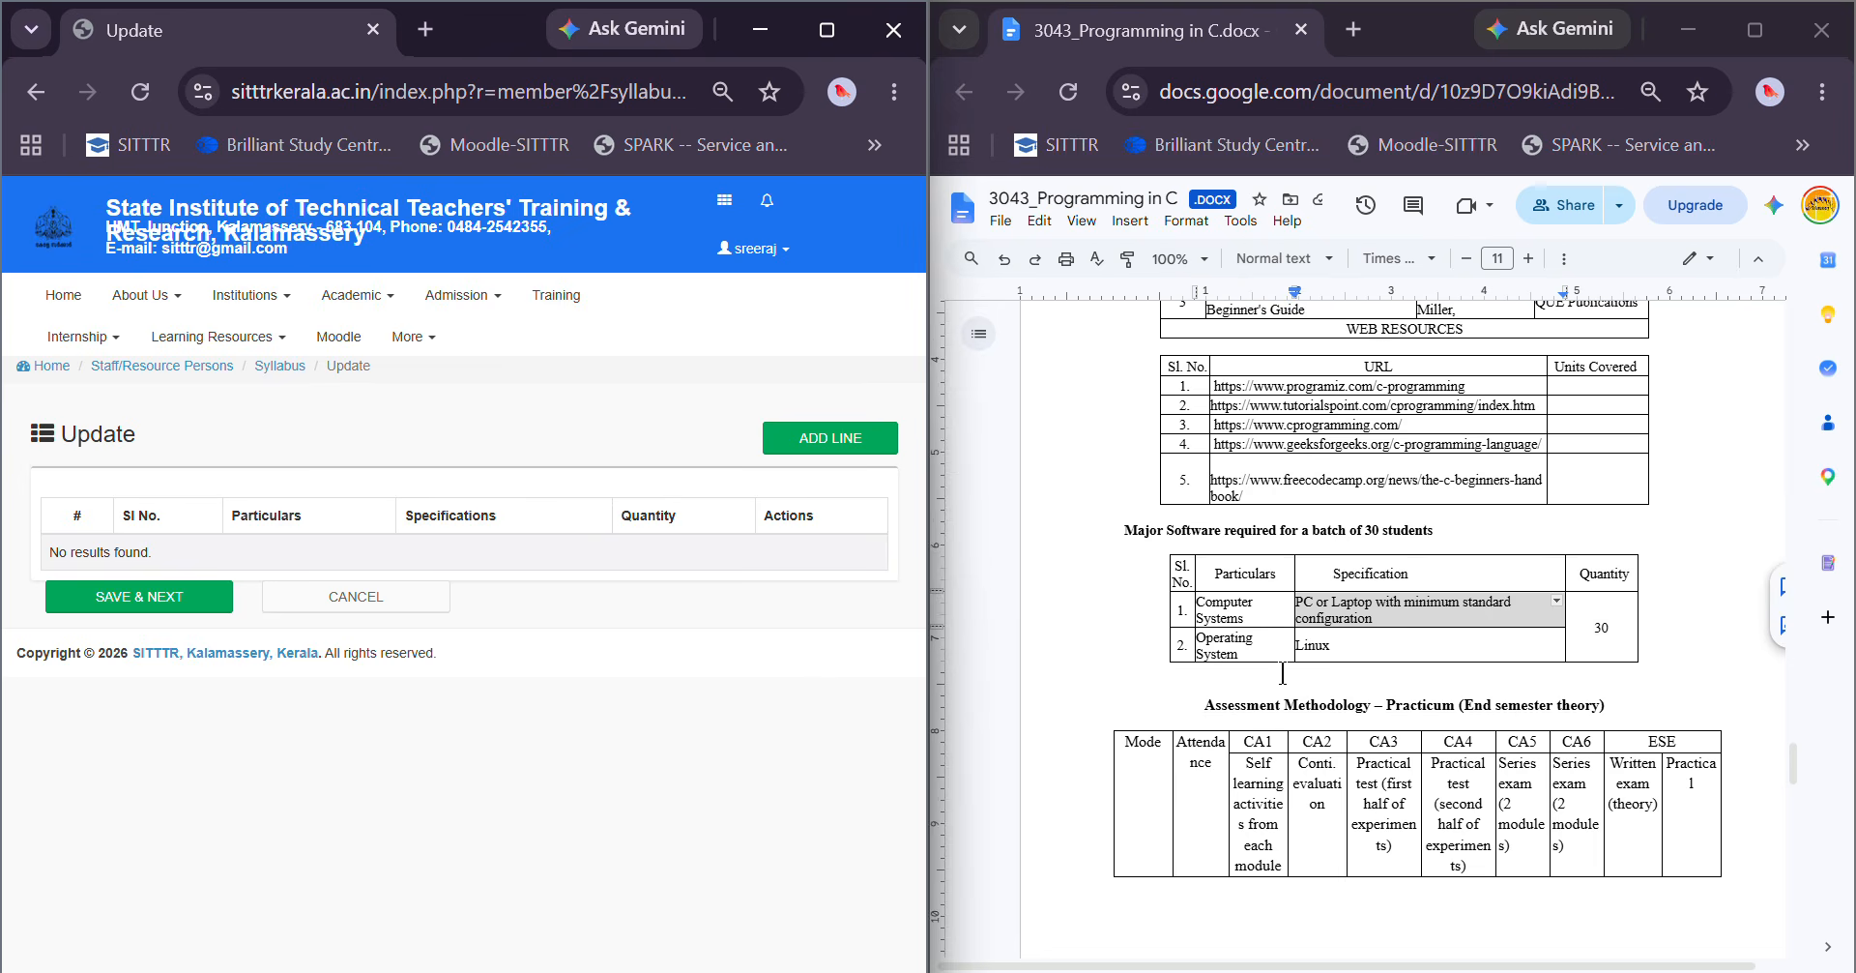
triple_click(1235, 643)
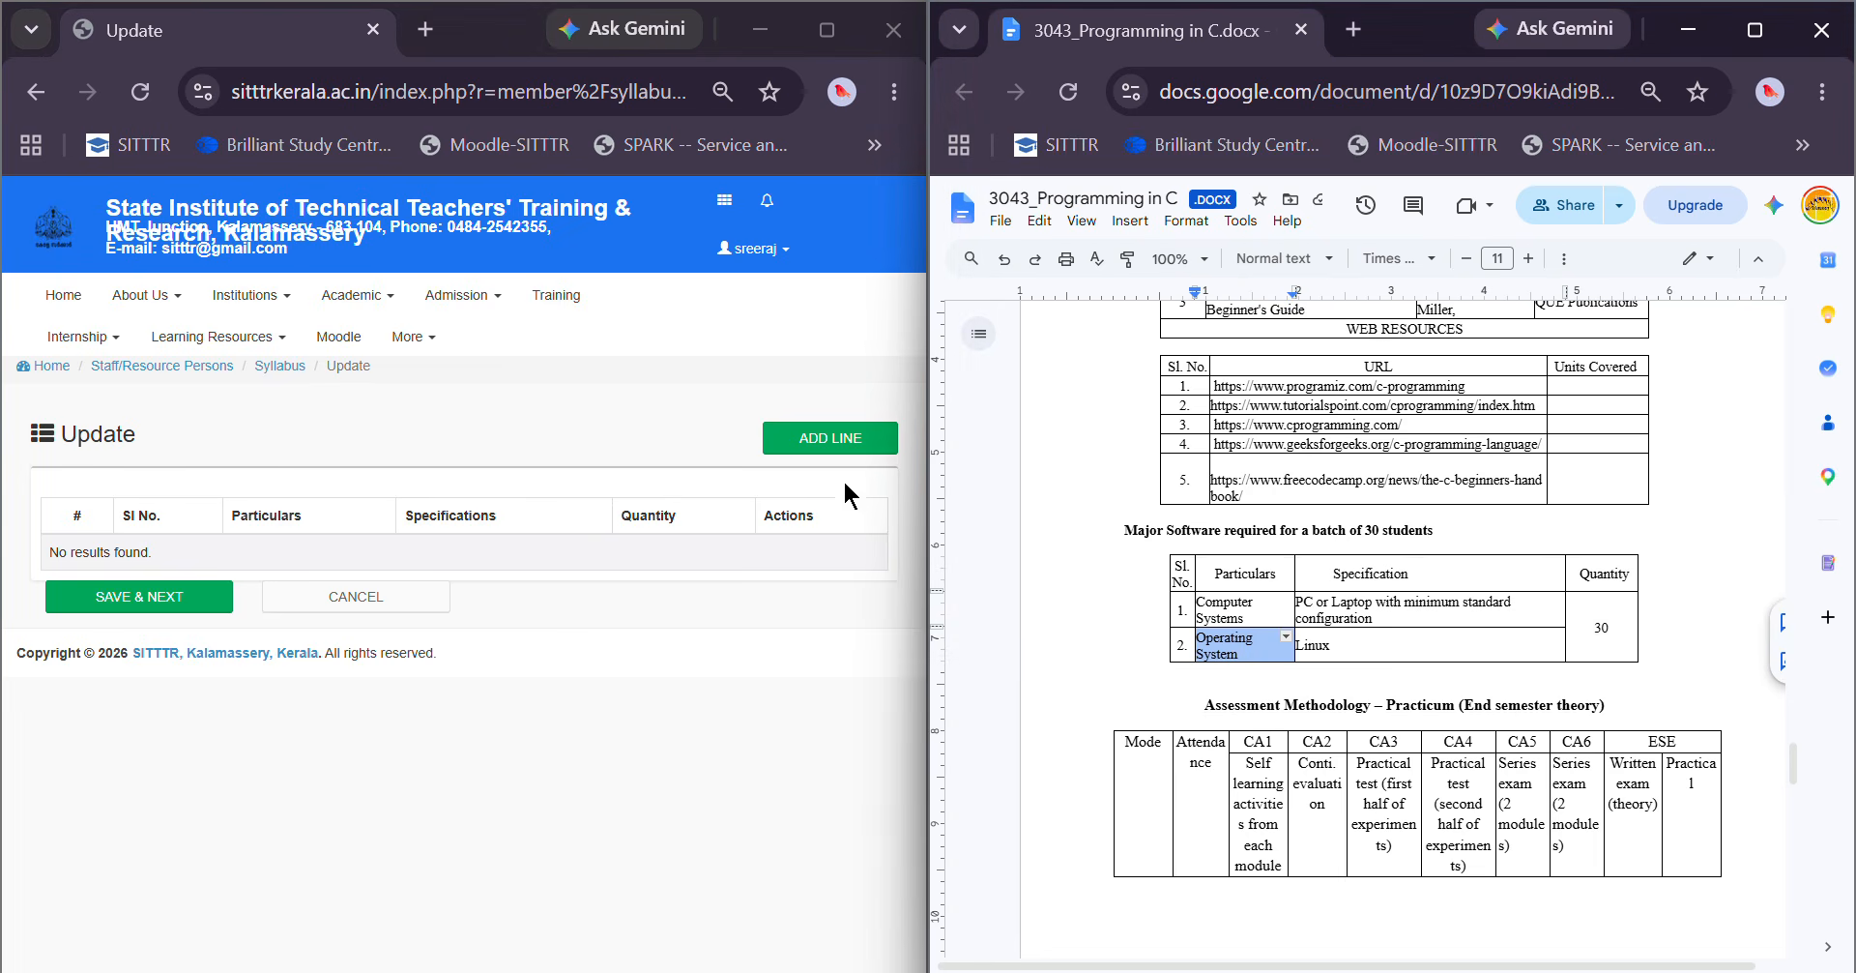
left_click(830, 439)
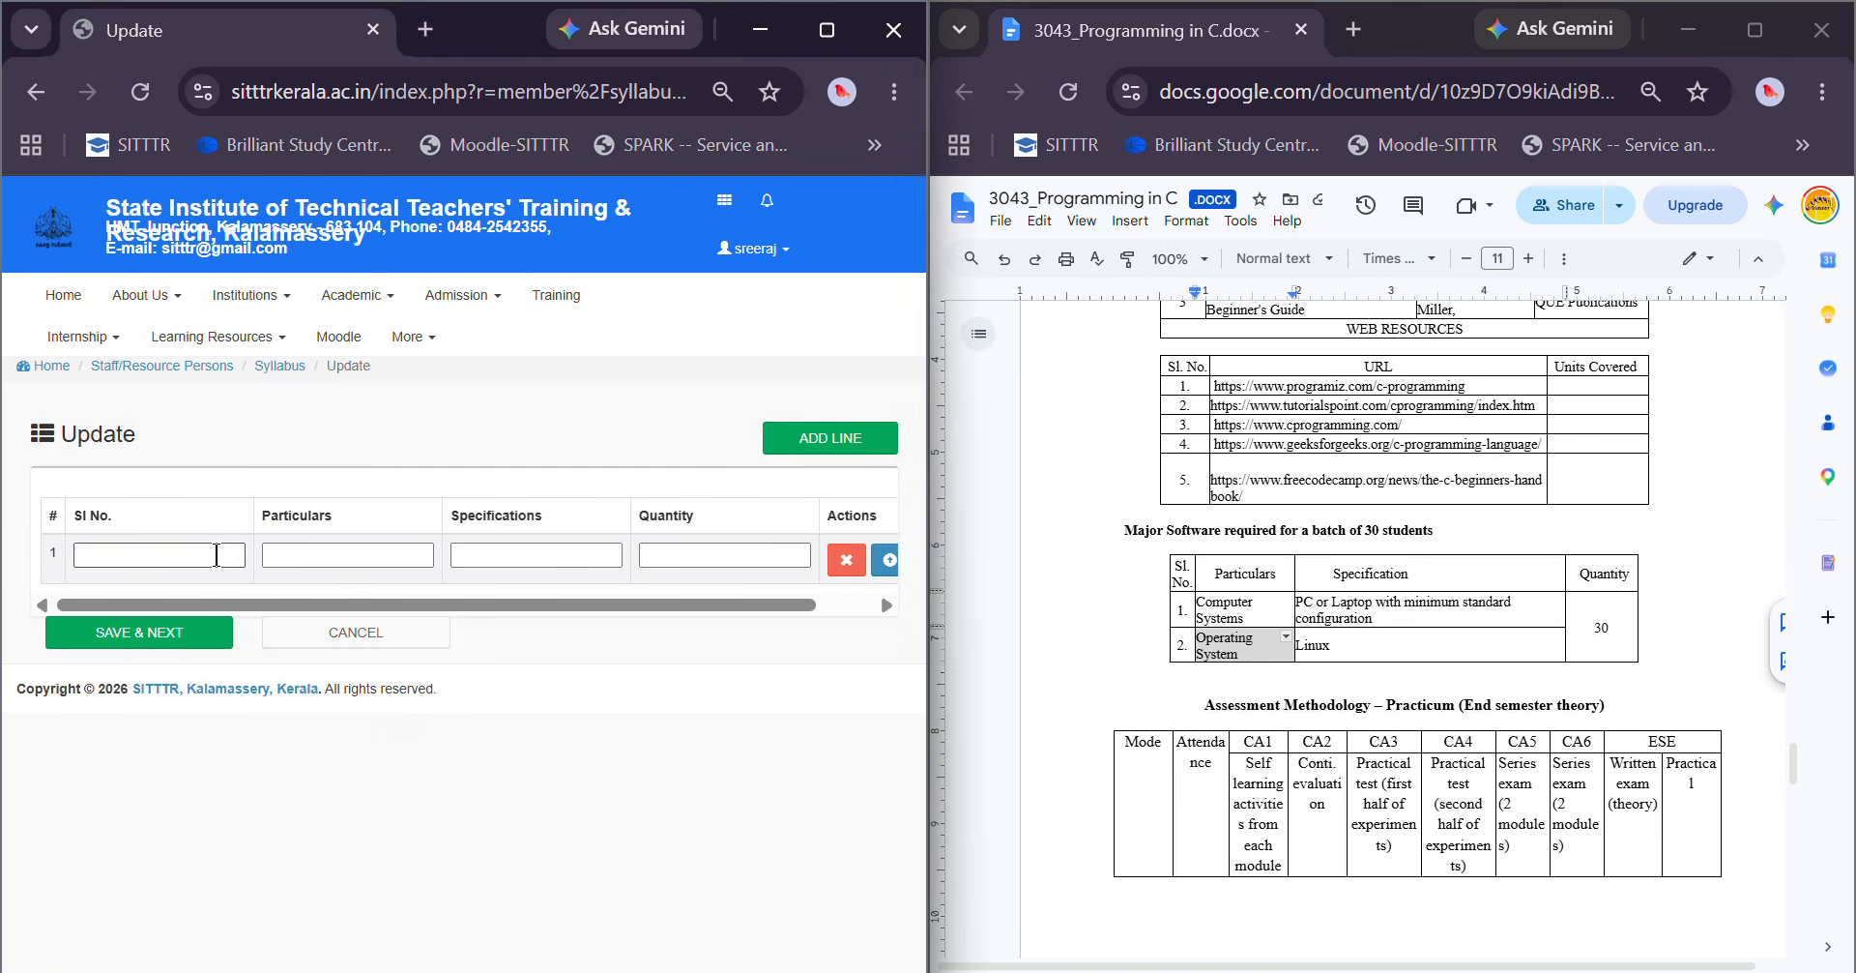
left_click(216, 555)
type("1")
left_click(369, 554)
key("ctrl+v")
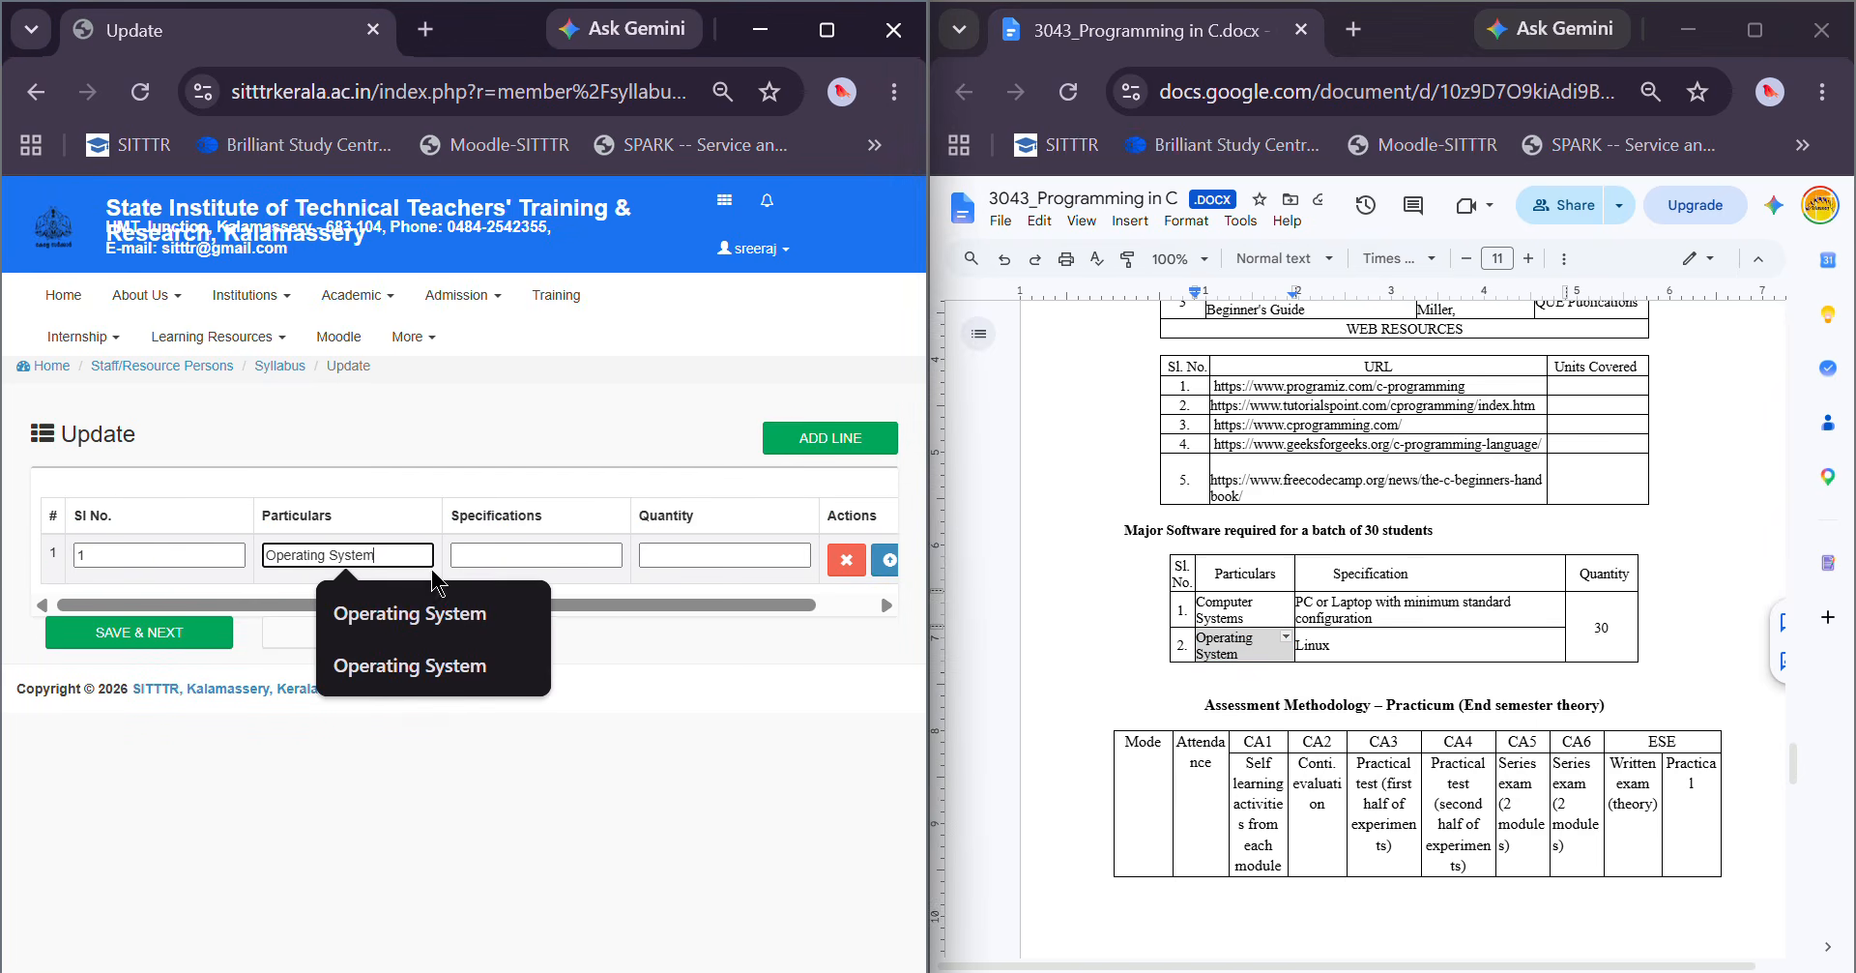
Set the row's specification to Linux and quantity to 30, then save
double_click(1325, 646)
key("ctrl+c")
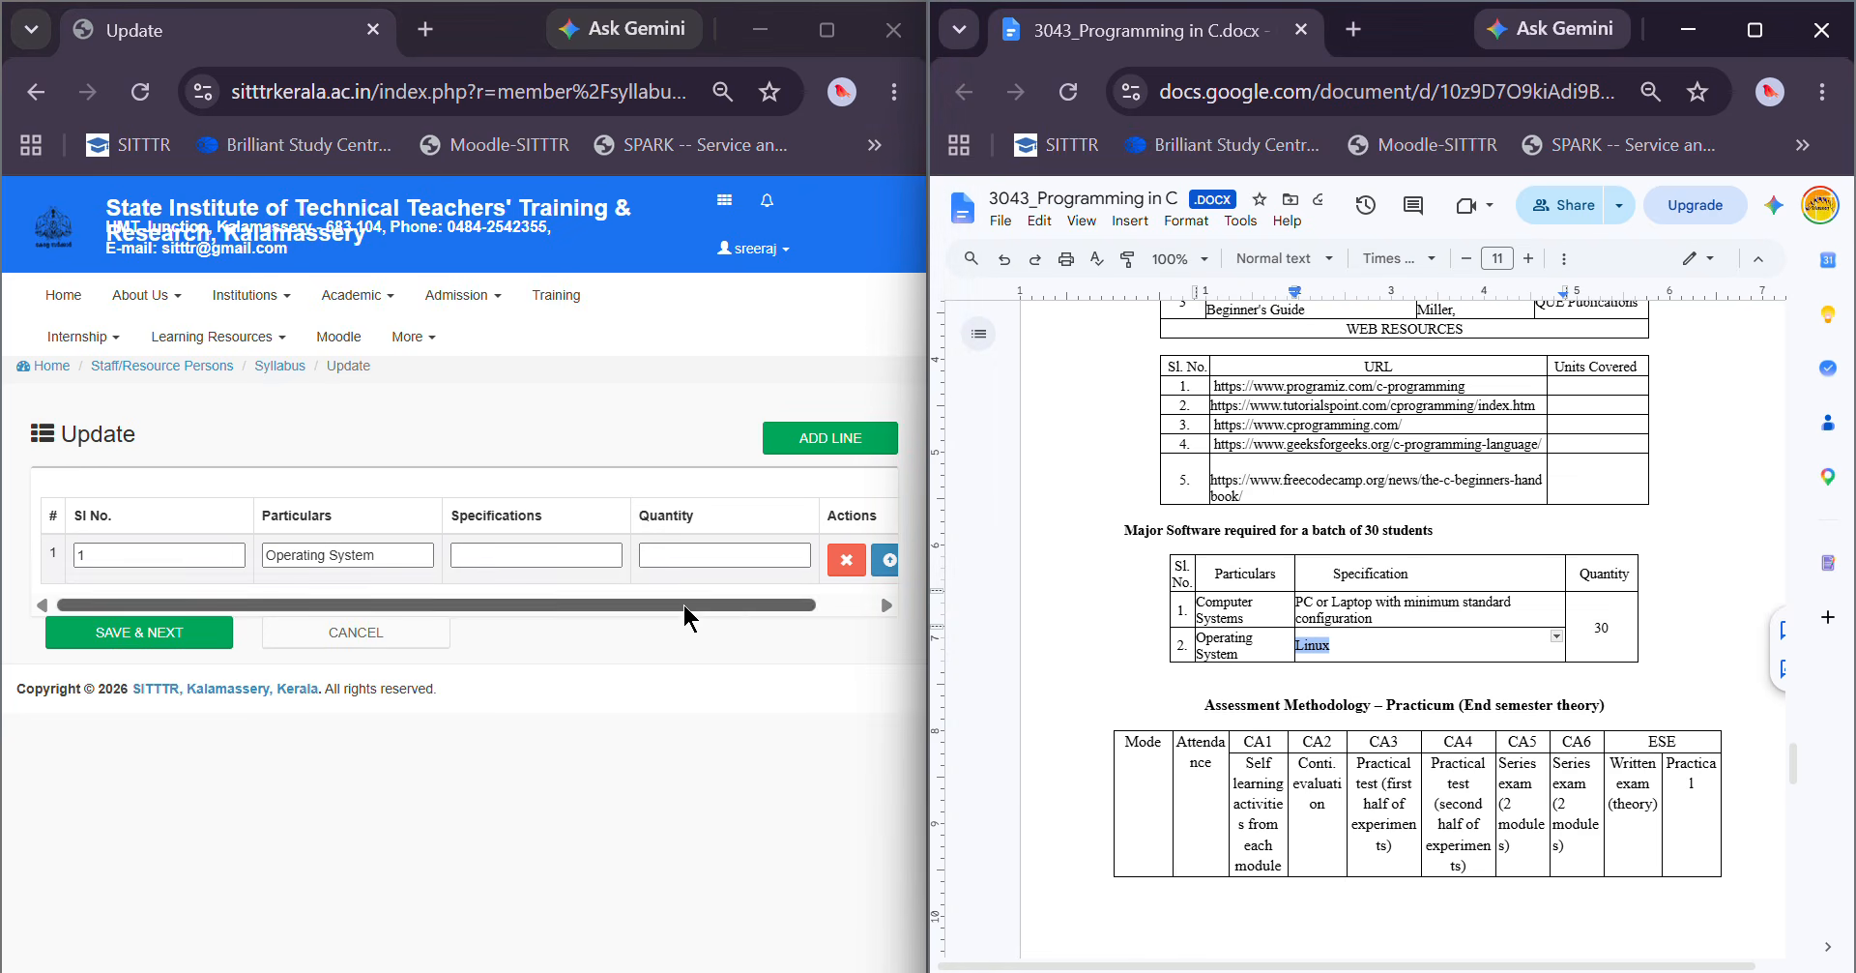
left_click(561, 554)
key("ctrl+v")
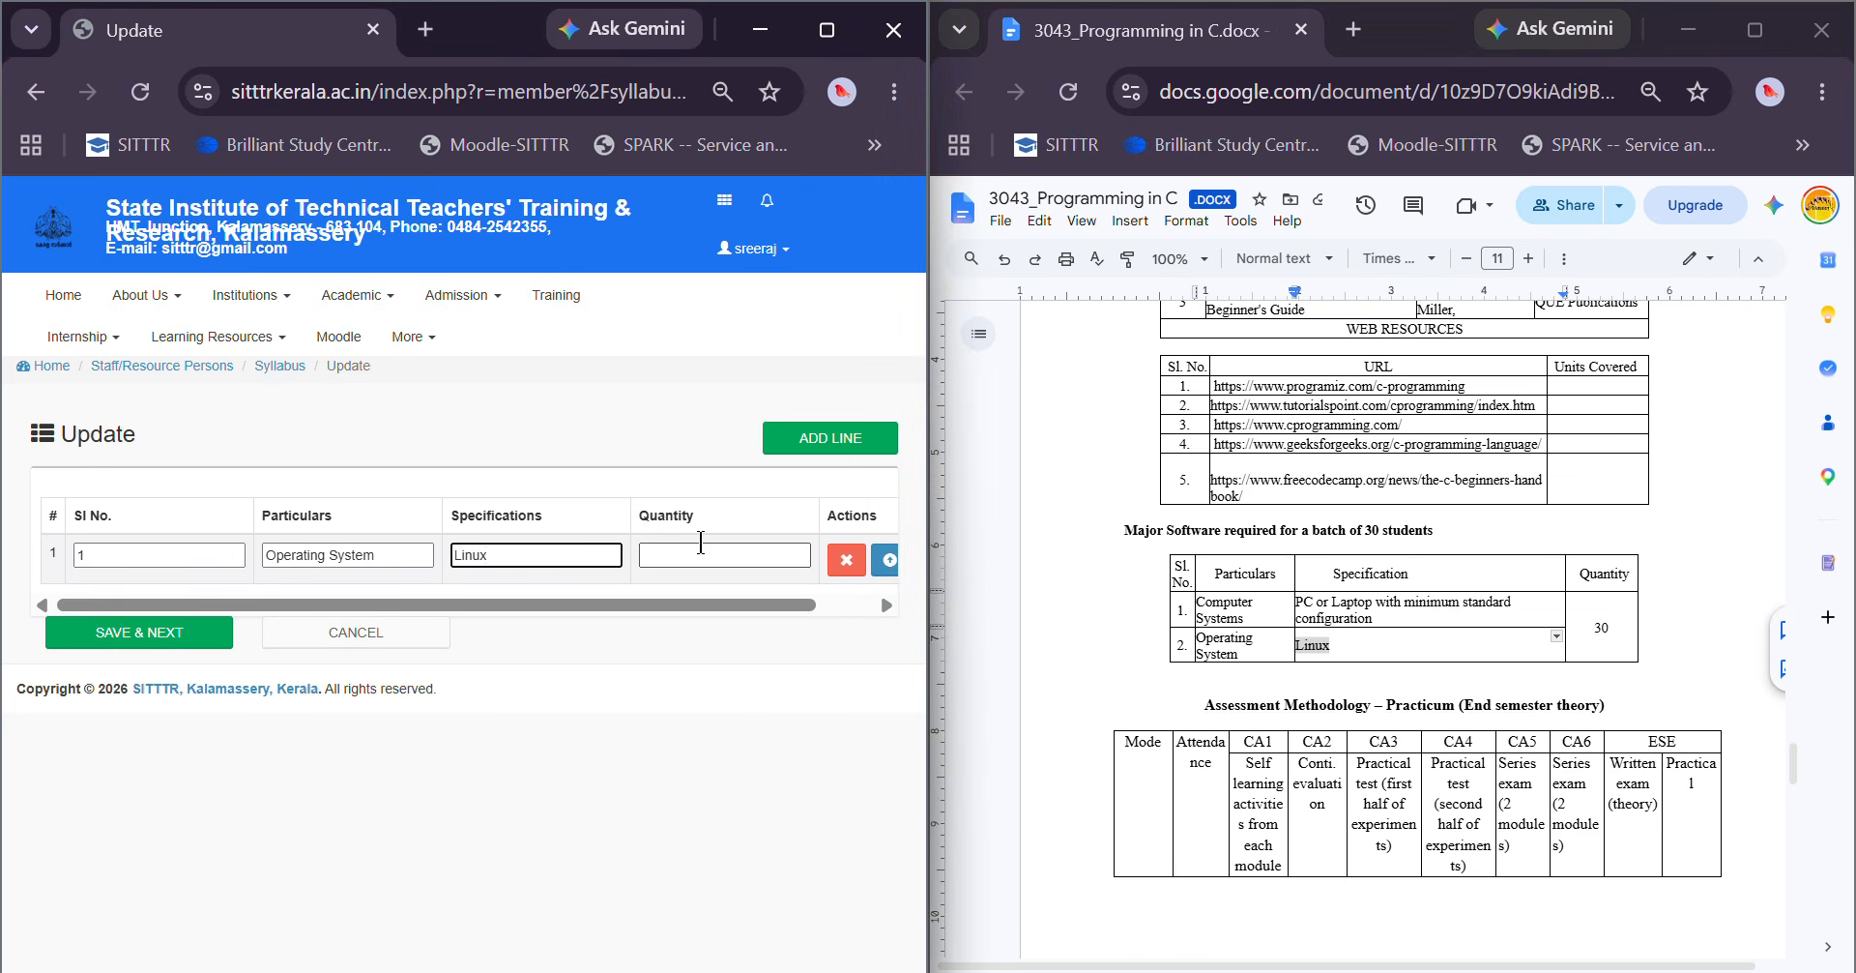
left_click(701, 542)
type("30")
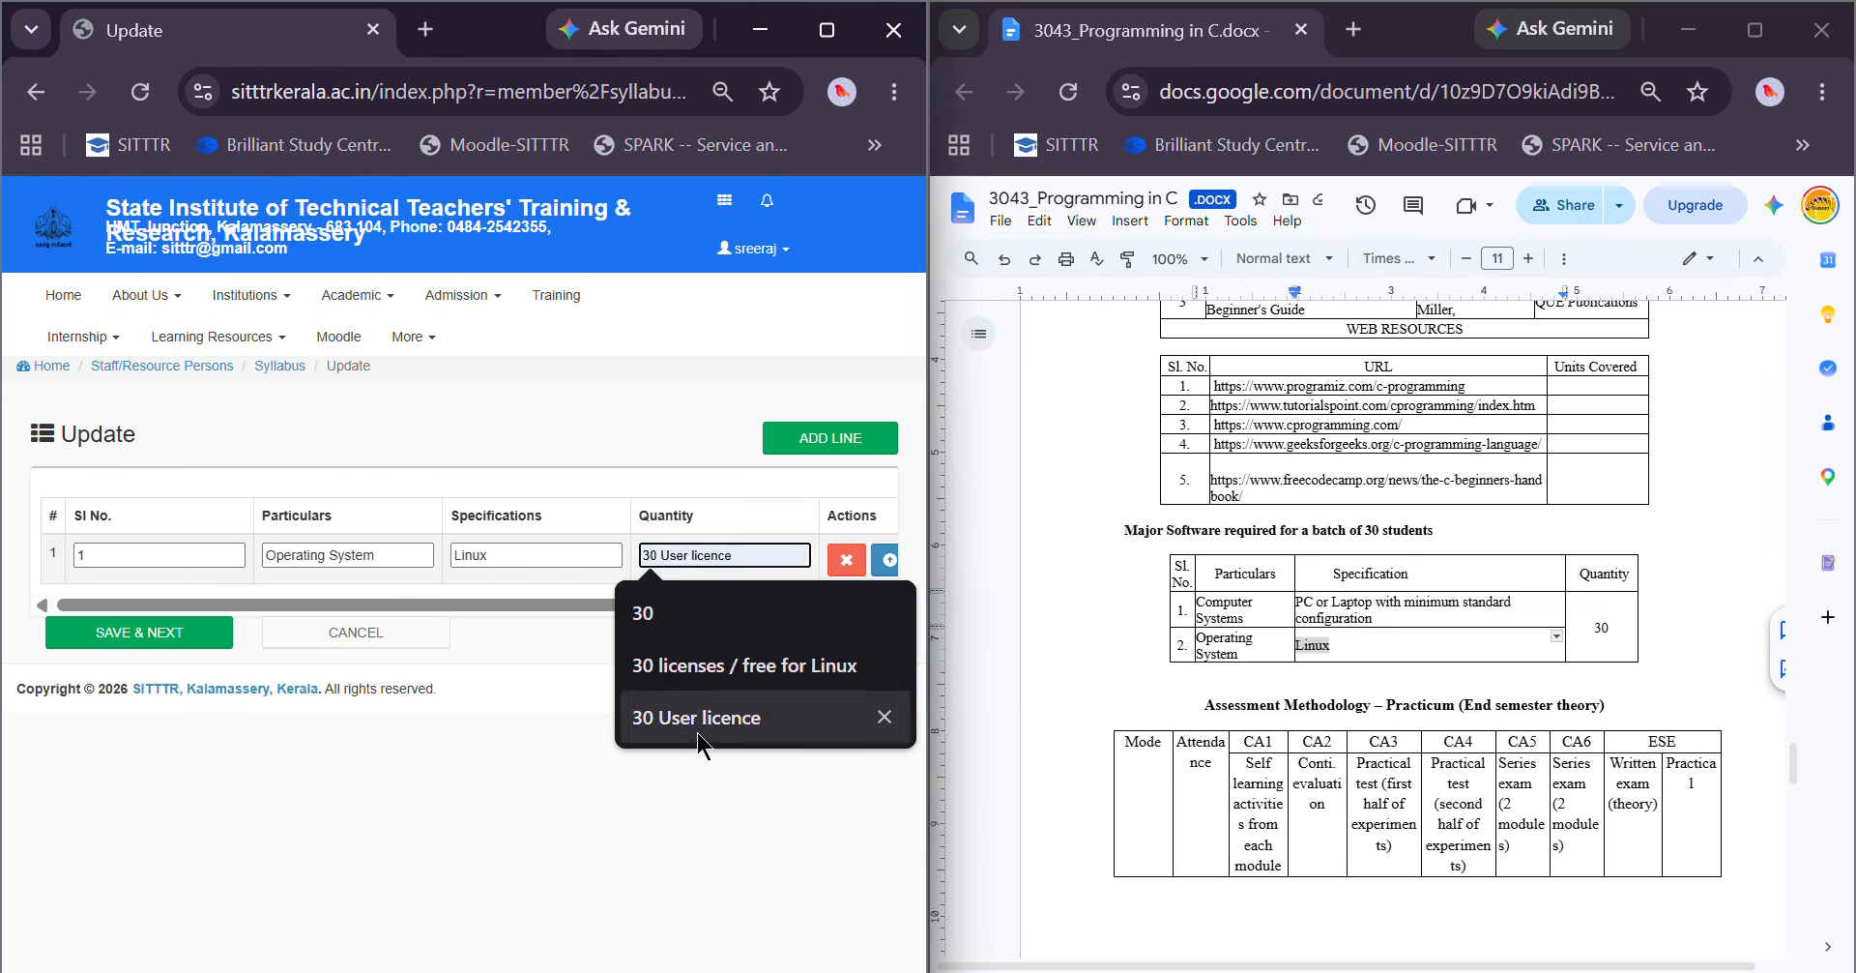
left_click(177, 639)
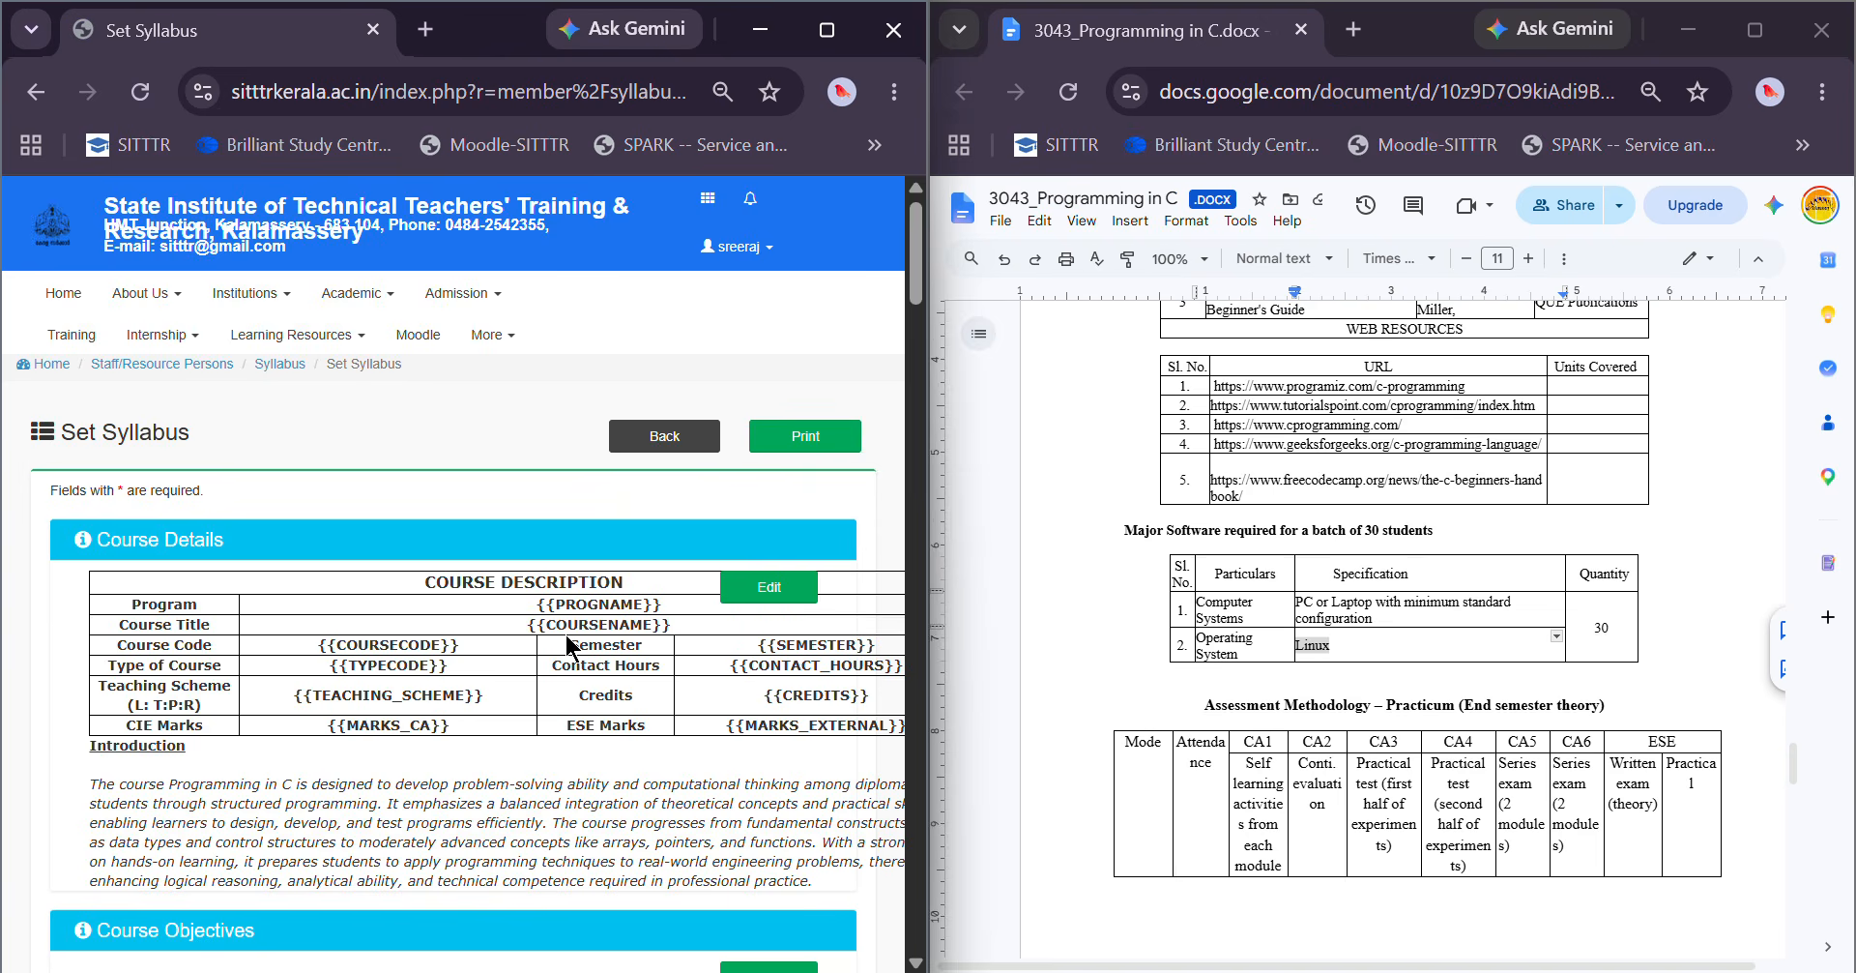
Open the Assessment Methodology – Practicum table, prefilled with CA1–CA5 and ESE weeks
scroll(611, 625, "down", 15)
scroll(690, 666, "down", 20)
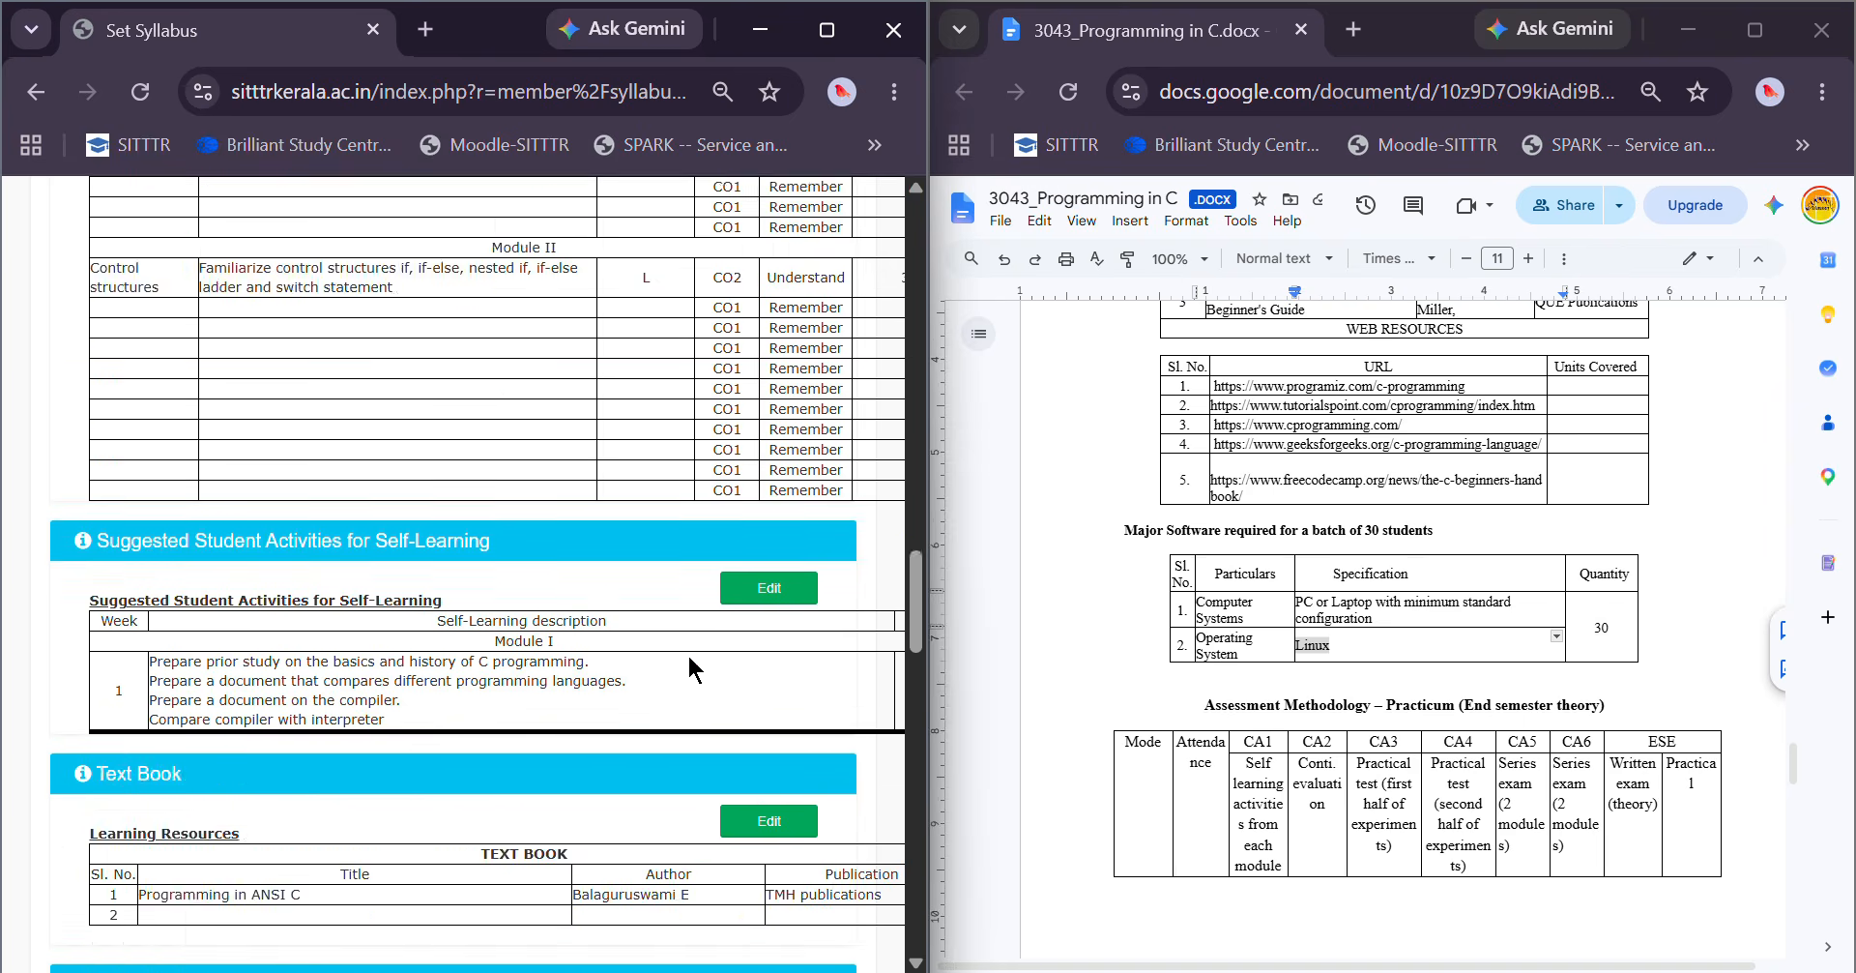
scroll(689, 665, "down", 3)
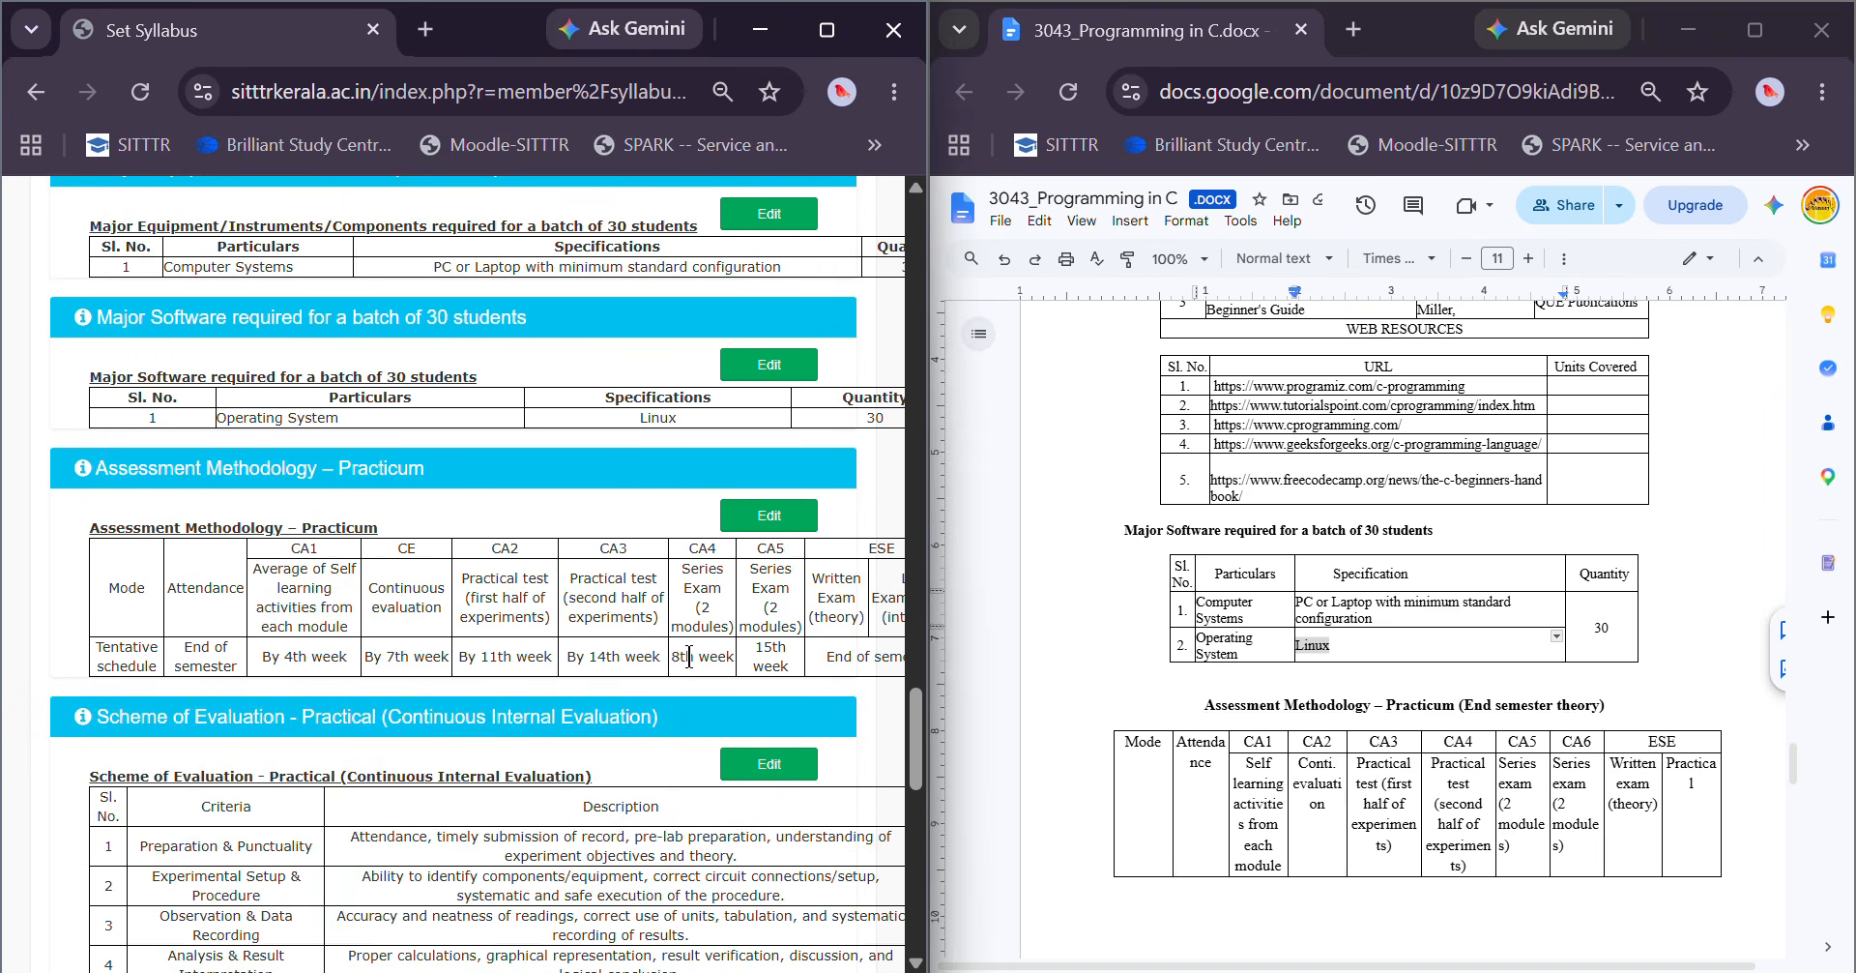
scroll(280, 658, "down", 2)
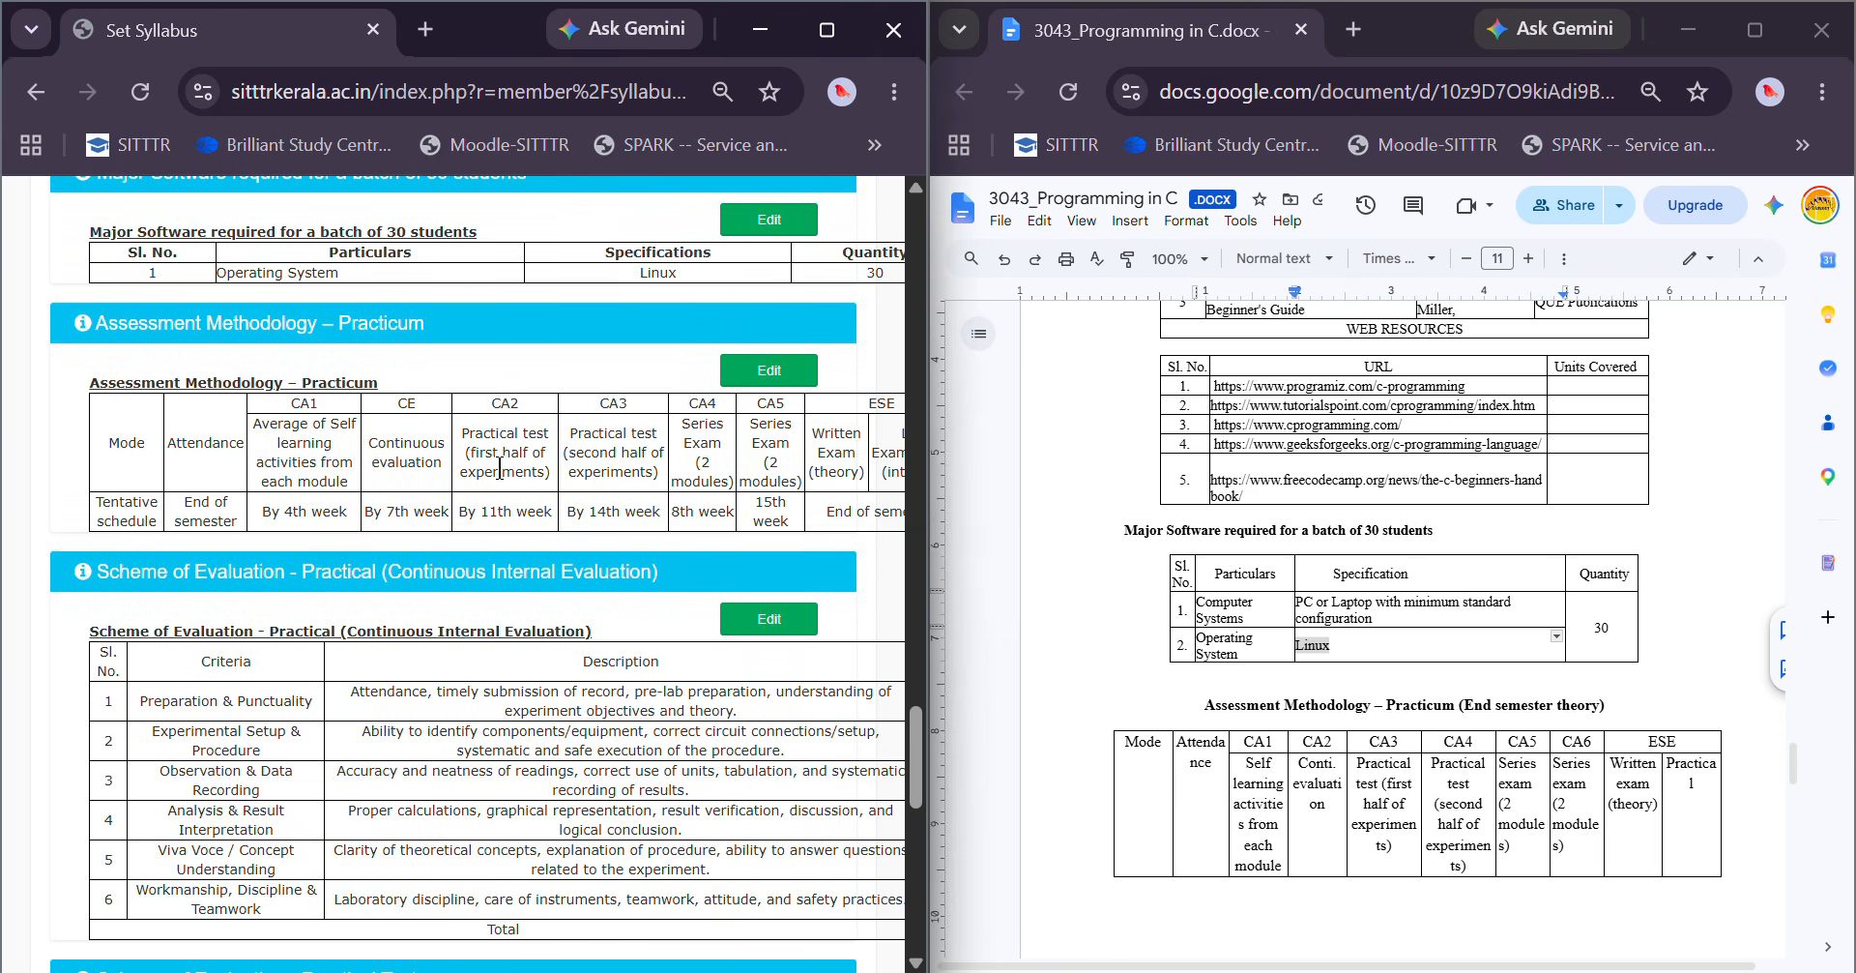
left_click(770, 378)
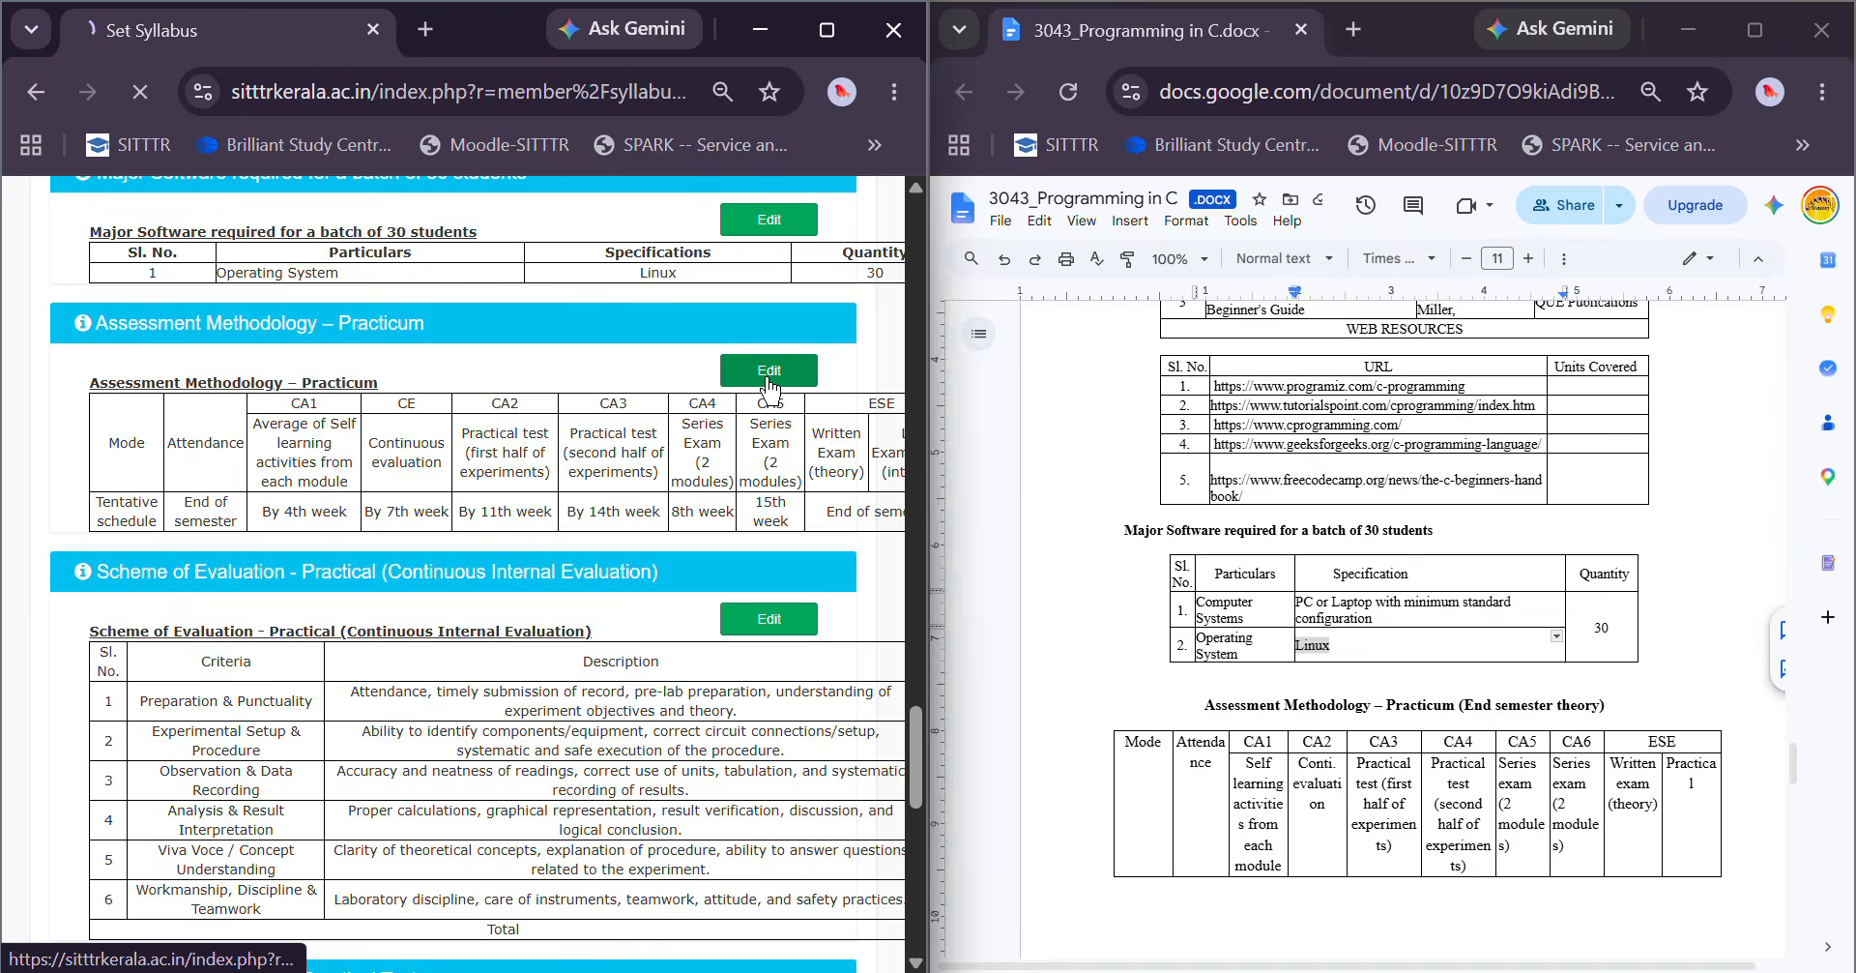
scroll(1432, 635, "down", 5)
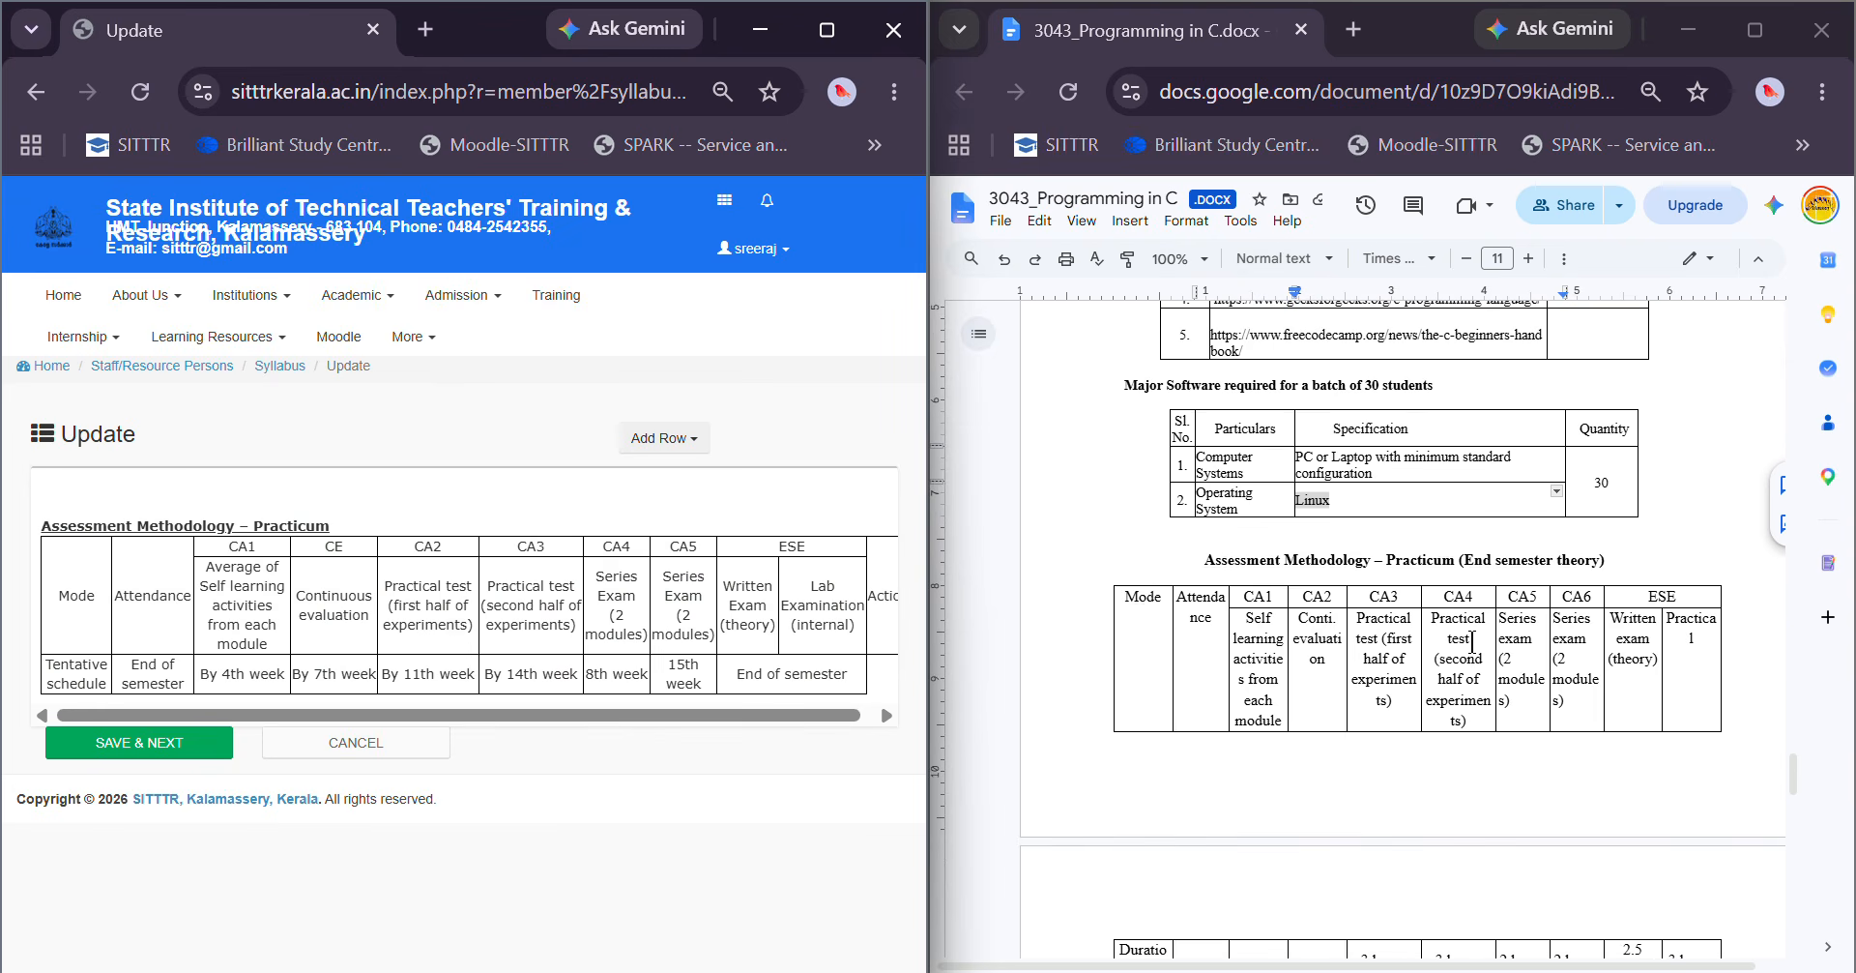
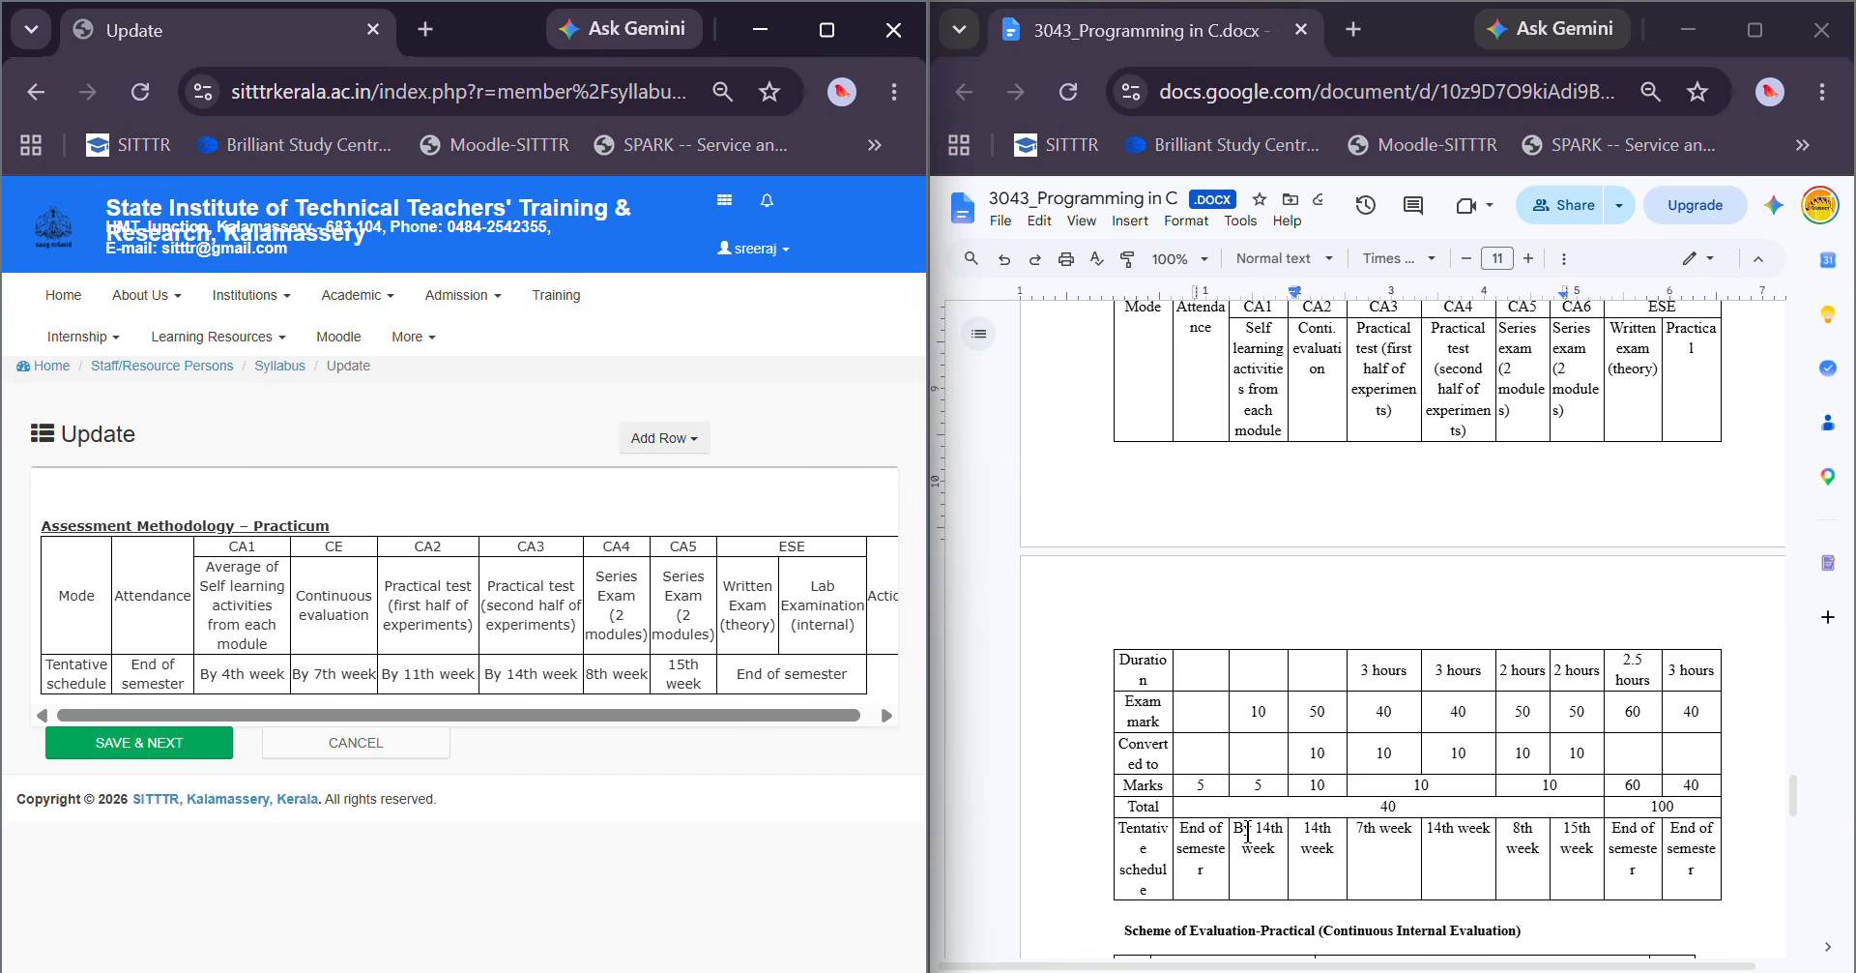
Open the Add Row dropdown above the Assessment Methodology – Practicum table
left_click(674, 453)
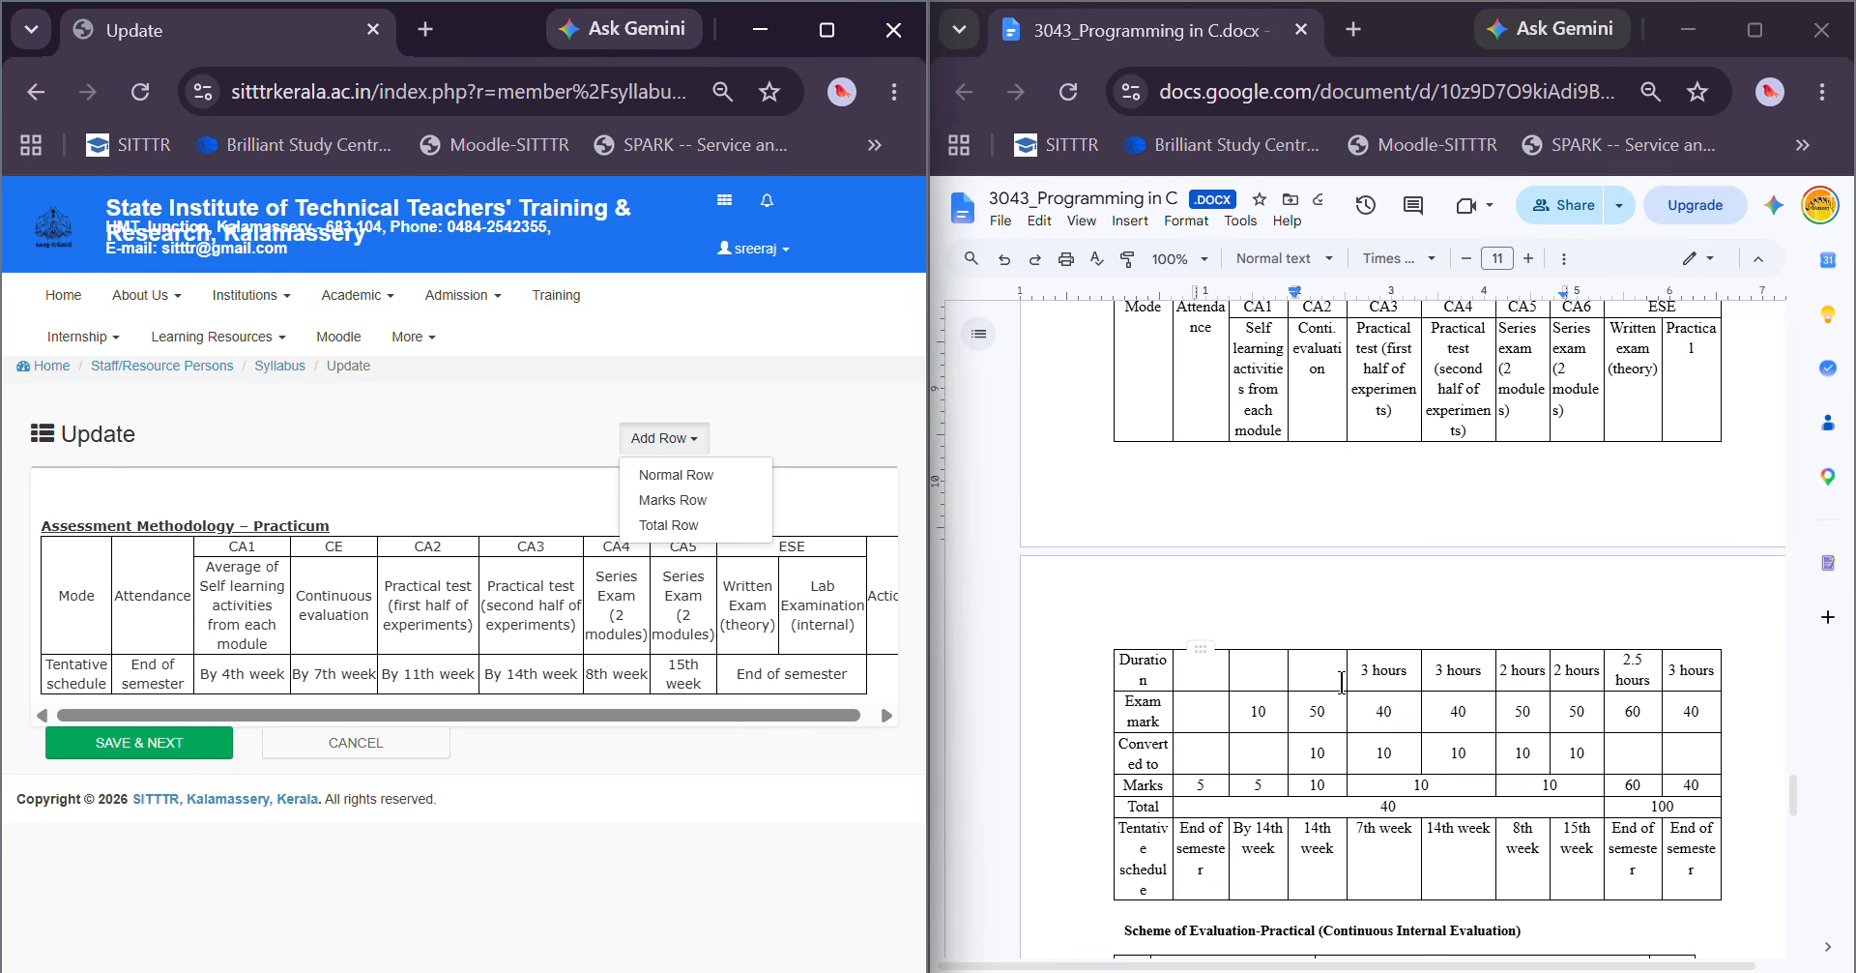
Add three Normal rows, then one Marks row and one Total row to the Practicum table
left_click(695, 476)
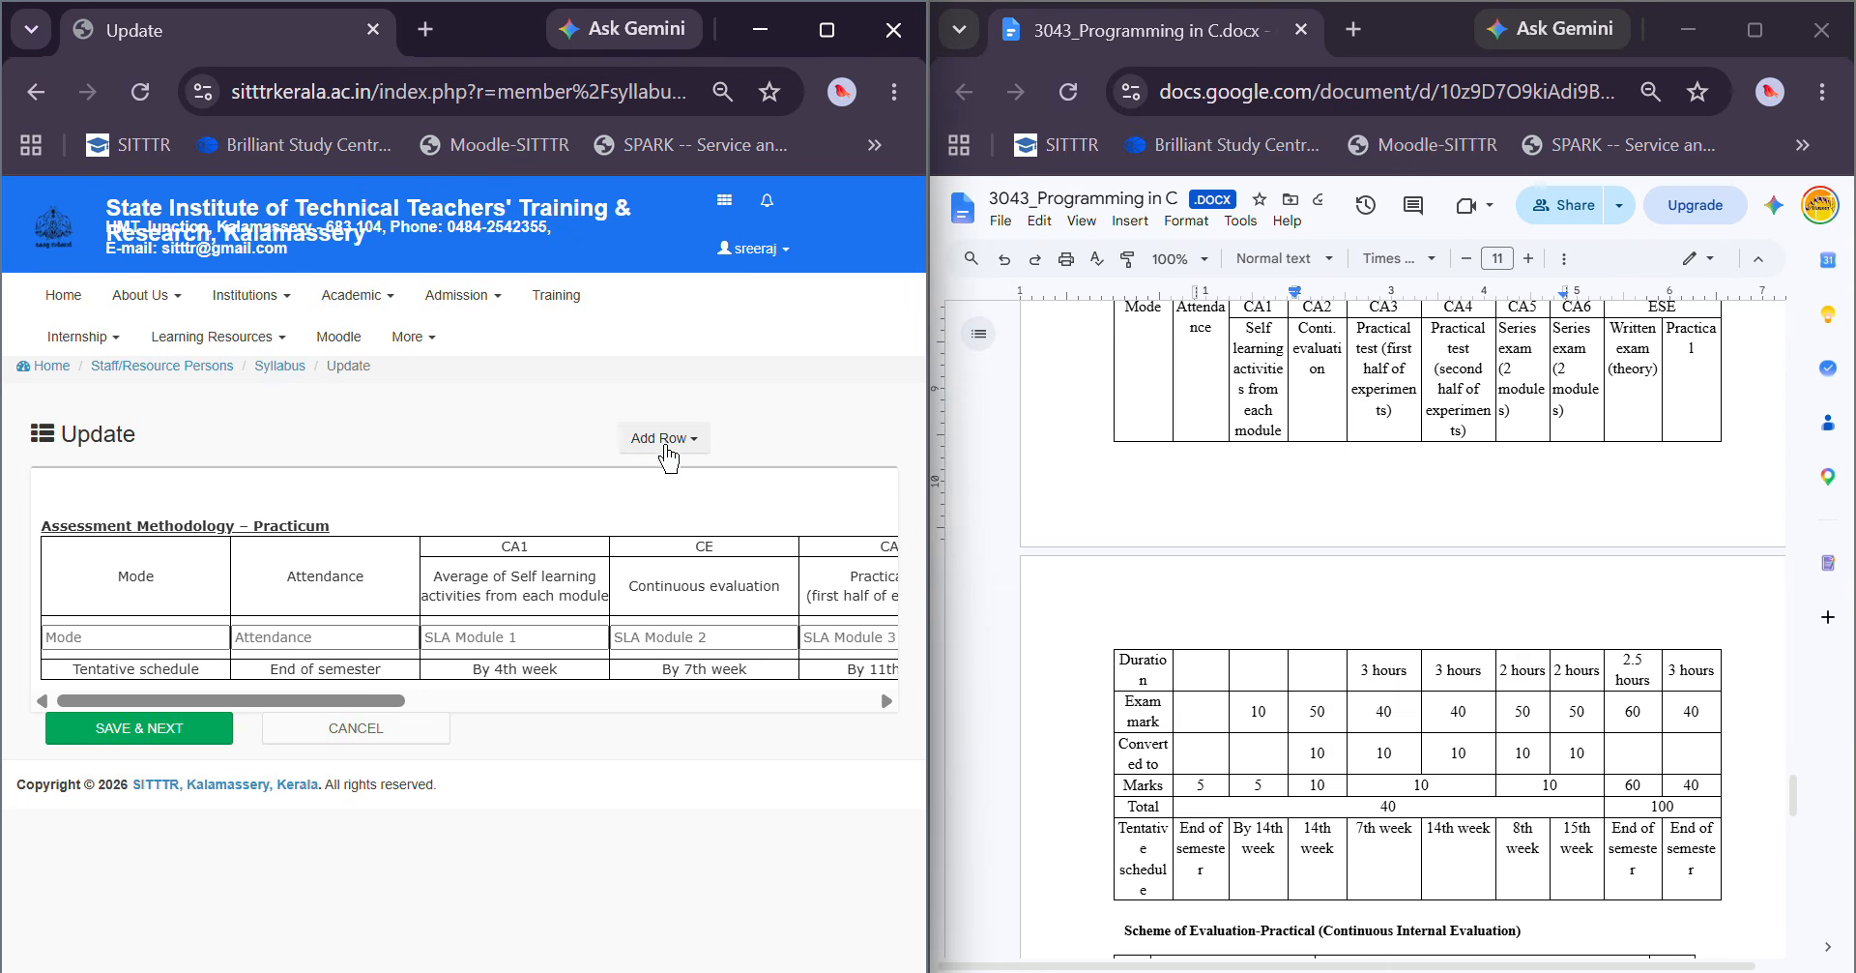
left_click(686, 440)
left_click(680, 473)
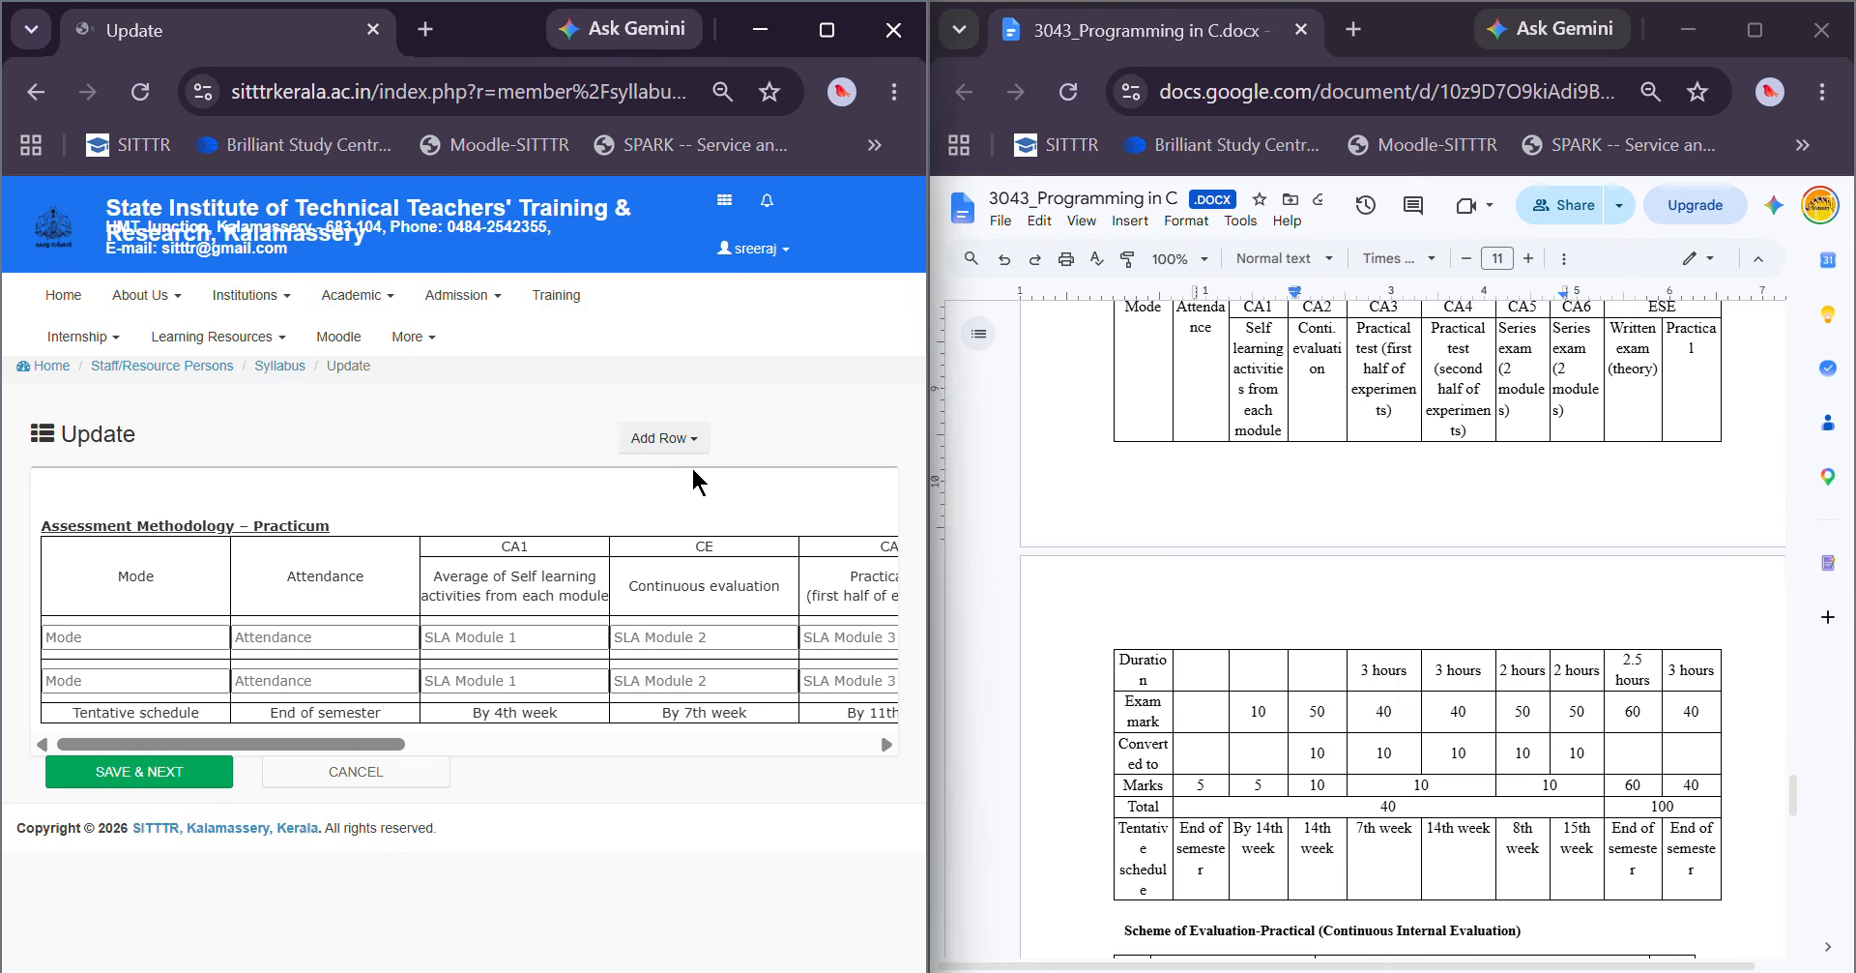
left_click(675, 447)
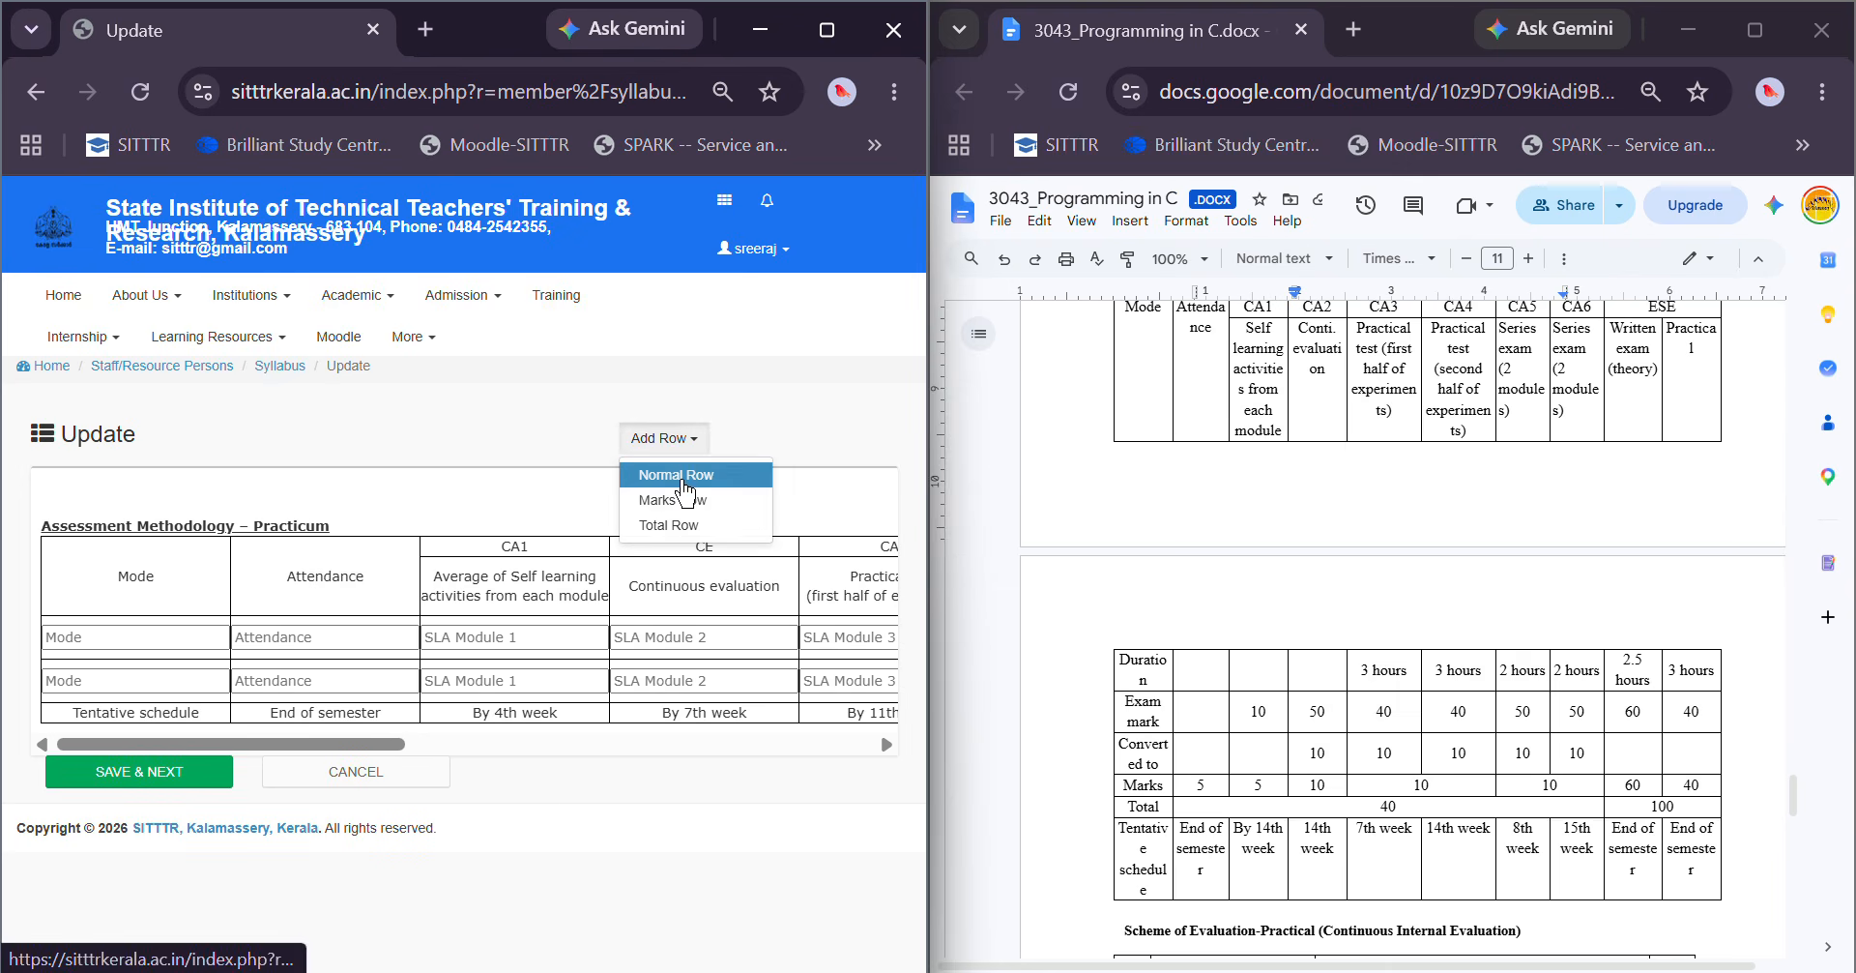
left_click(683, 483)
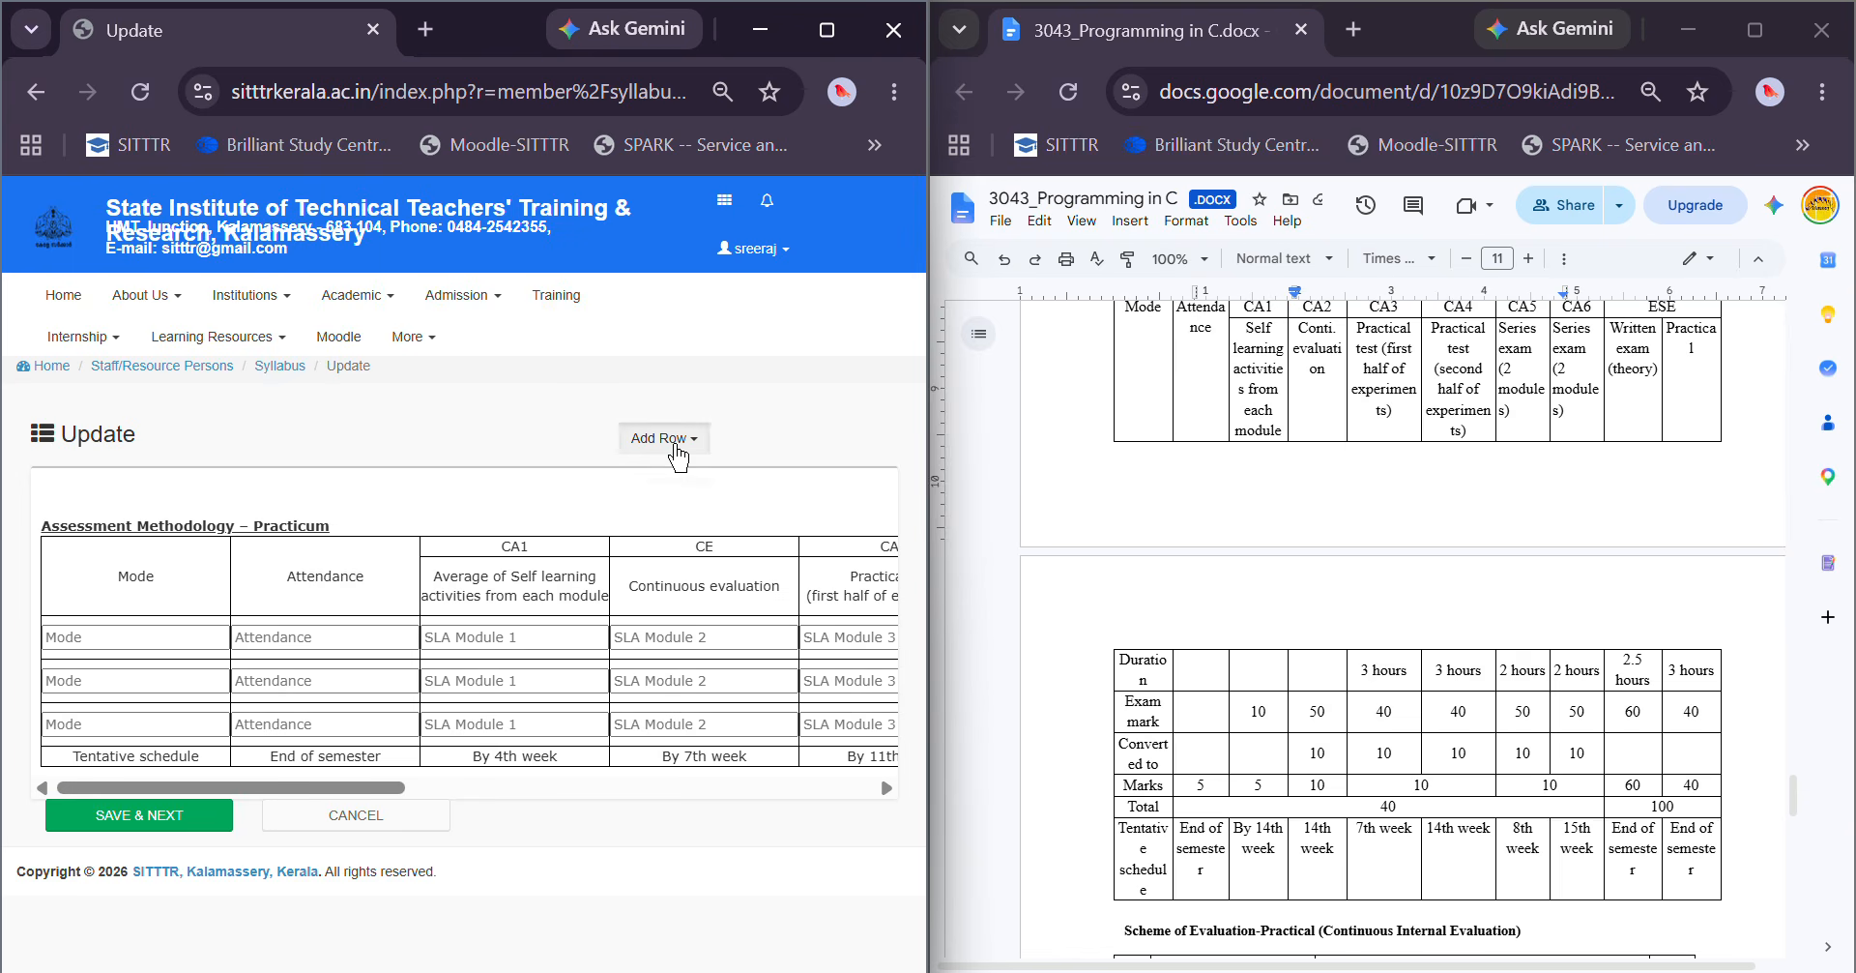
left_click(678, 451)
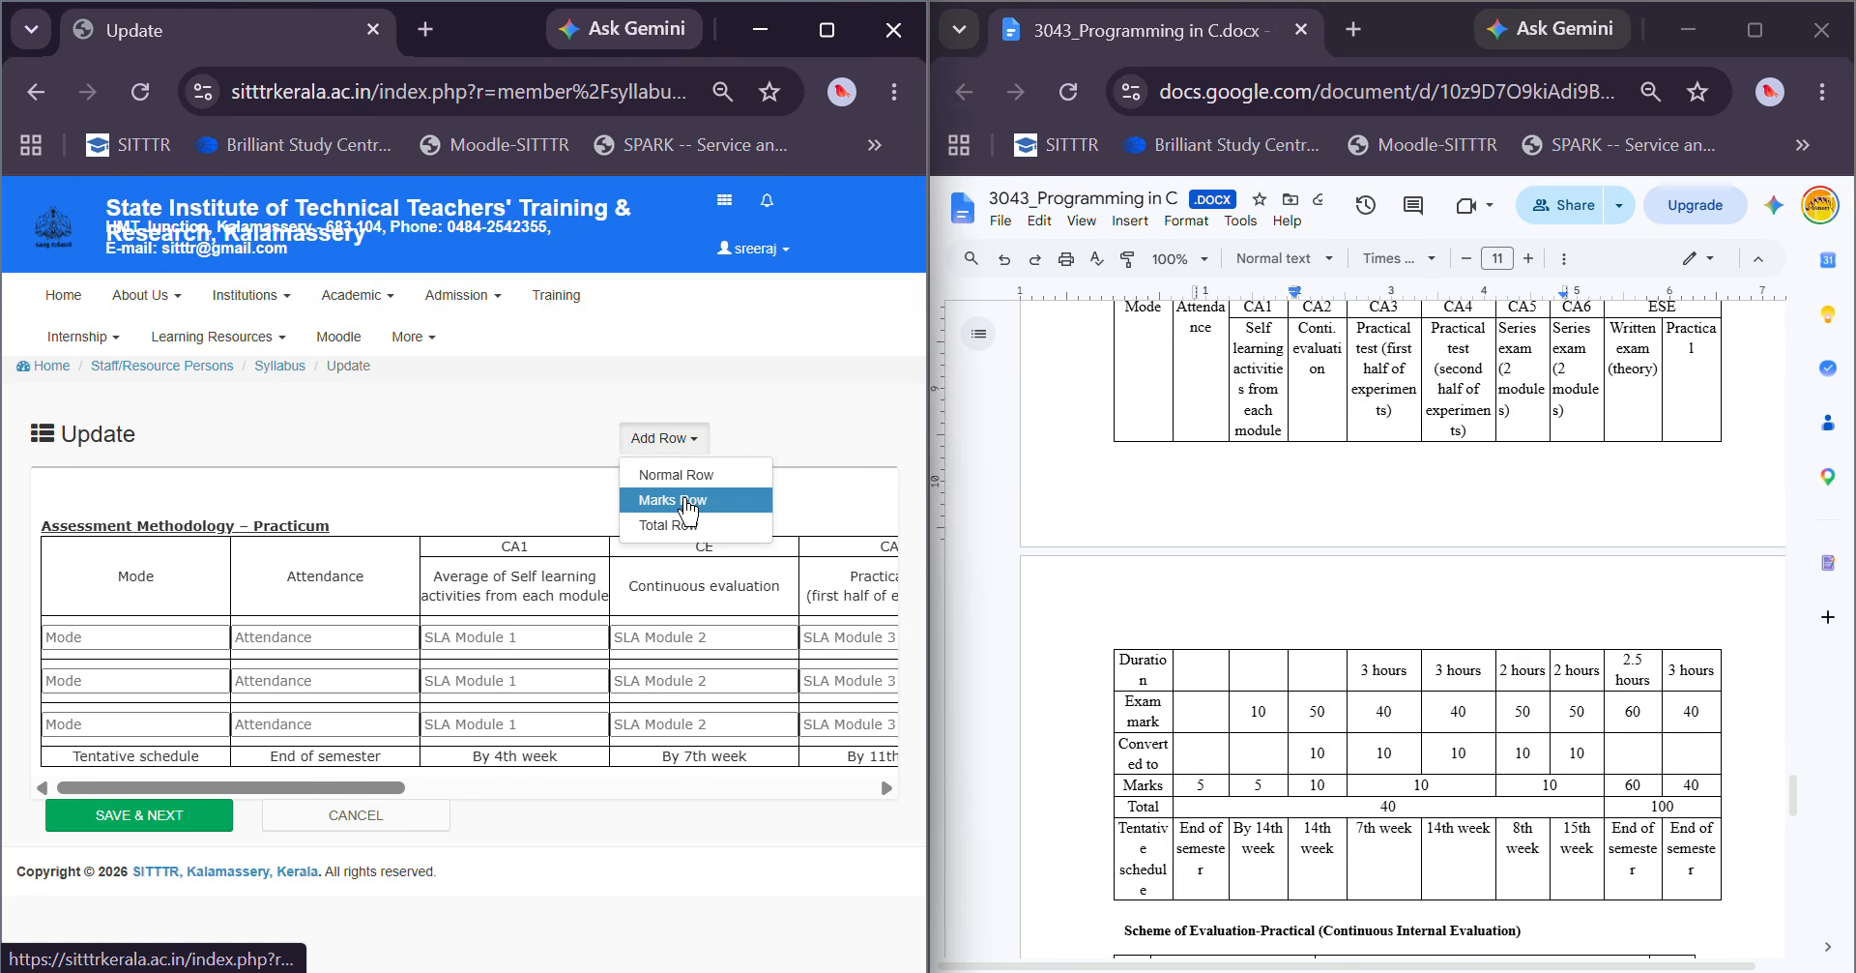
left_click(688, 503)
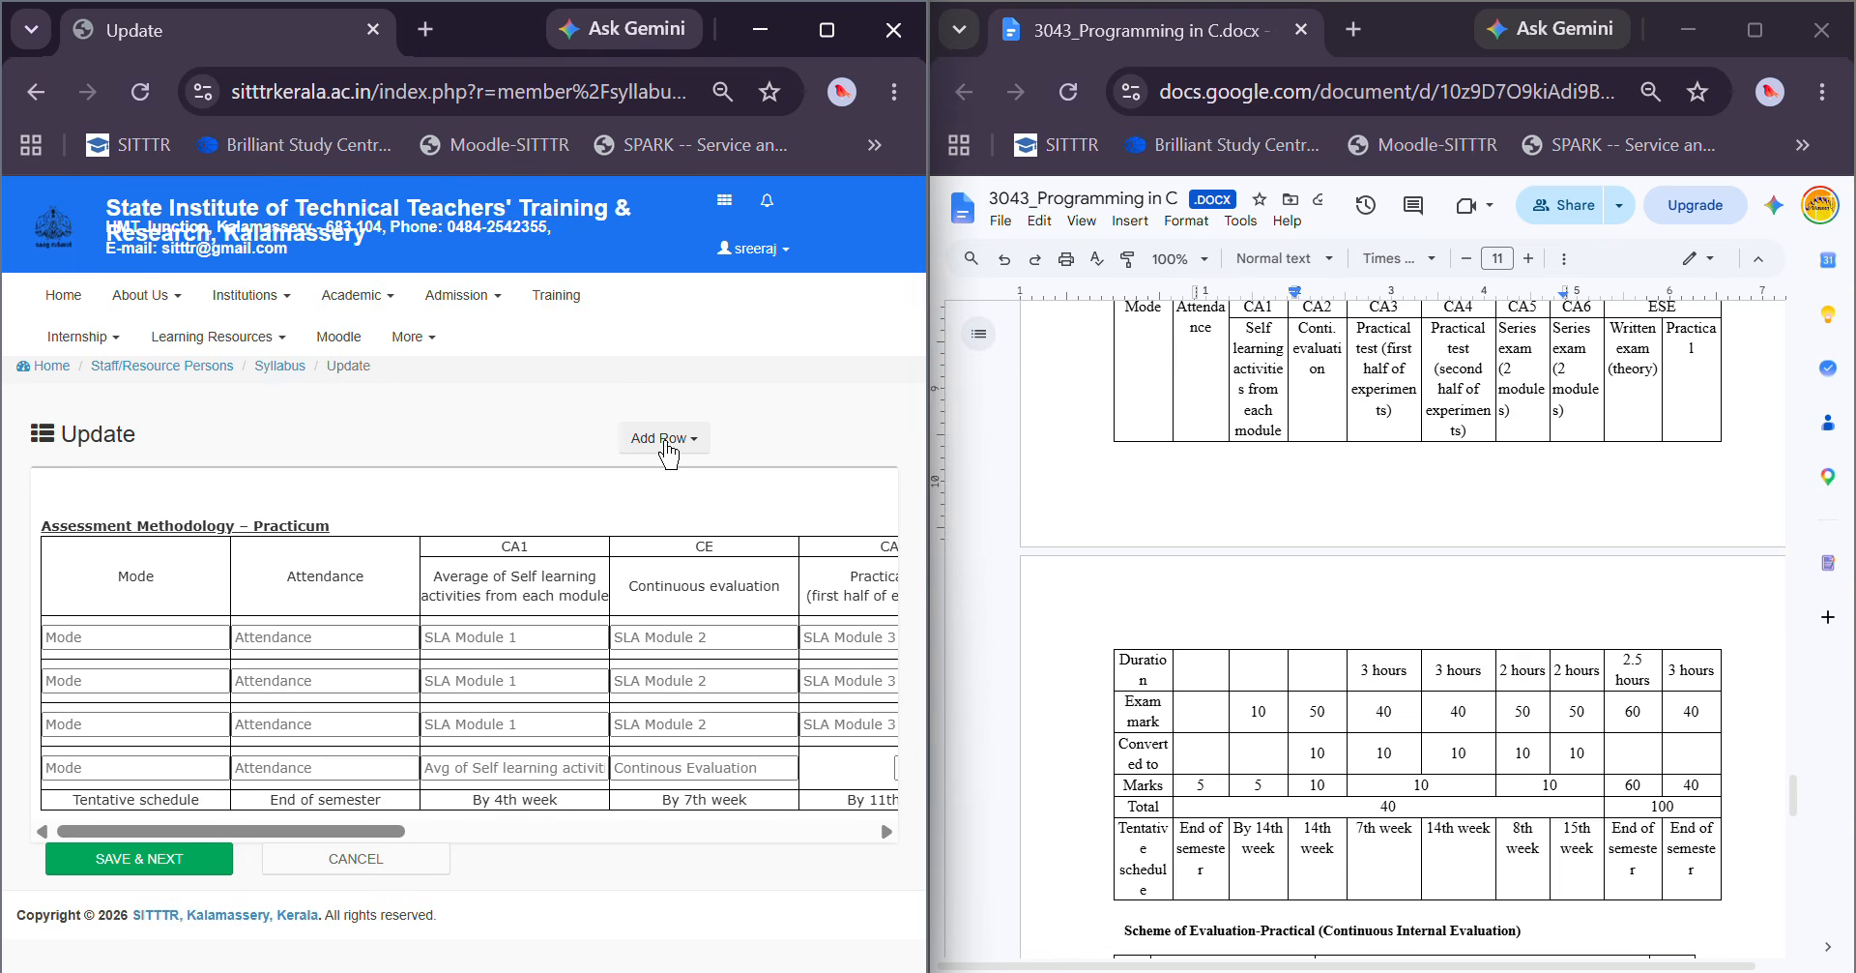
left_click(674, 440)
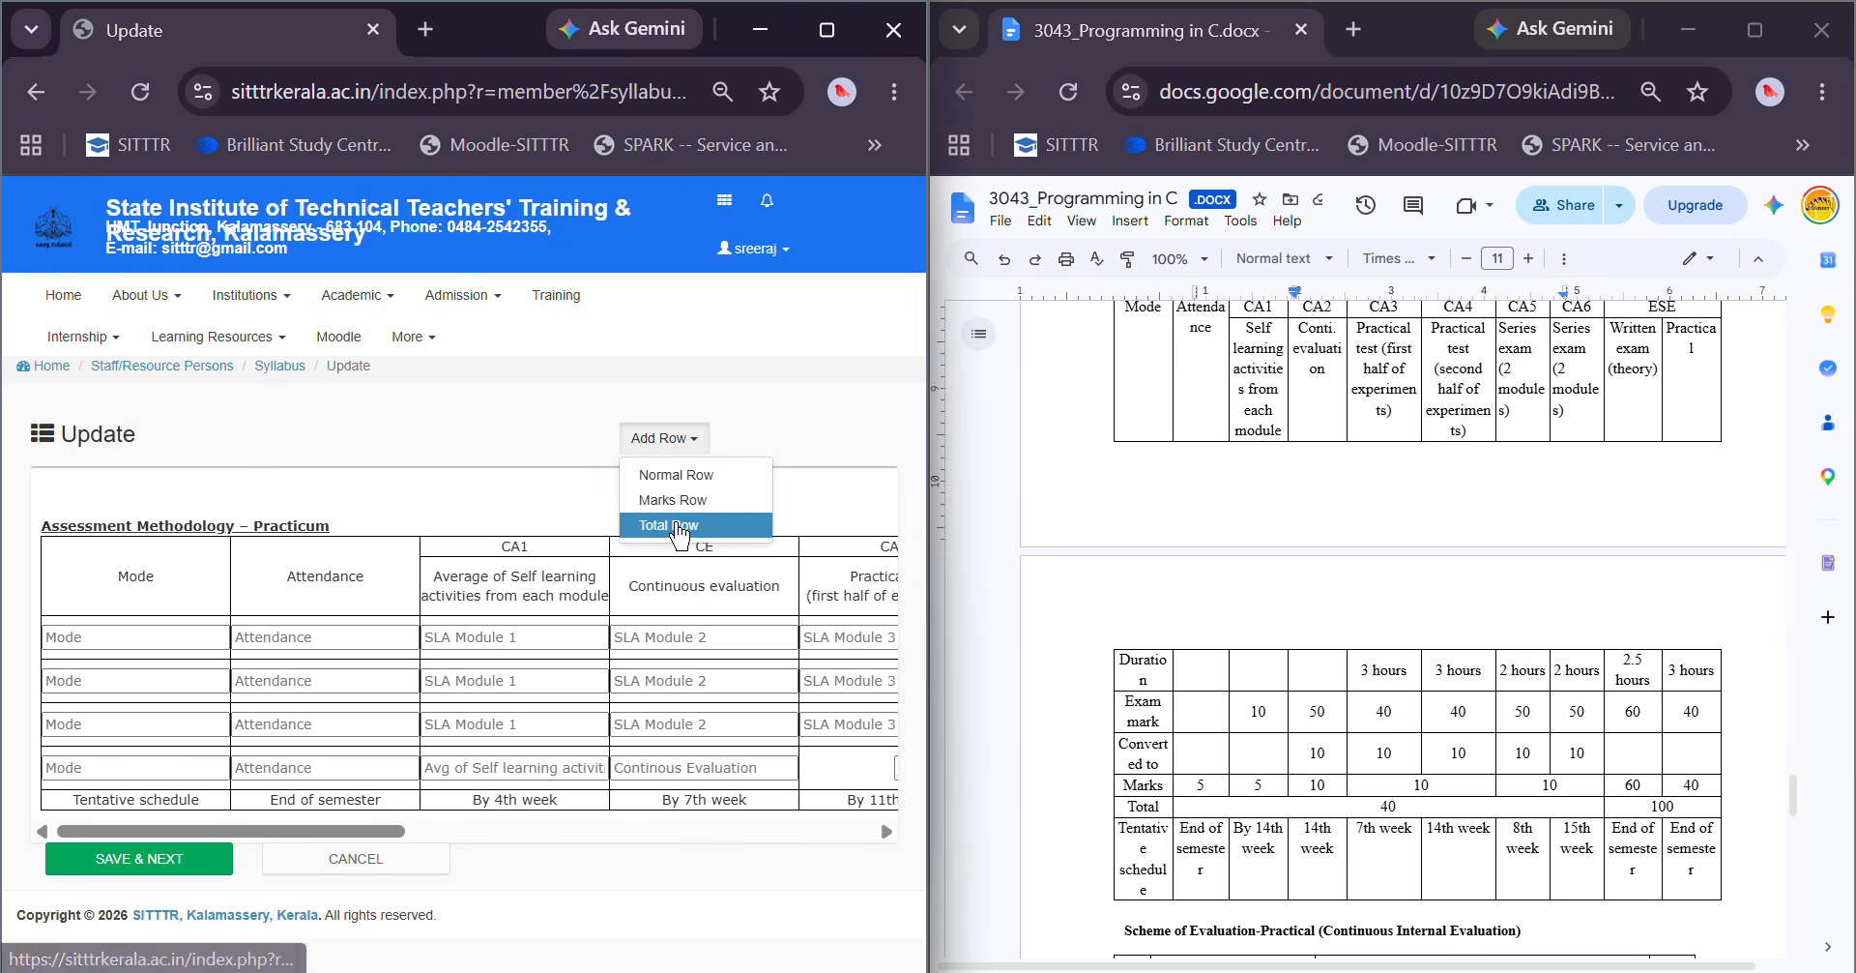
left_click(677, 530)
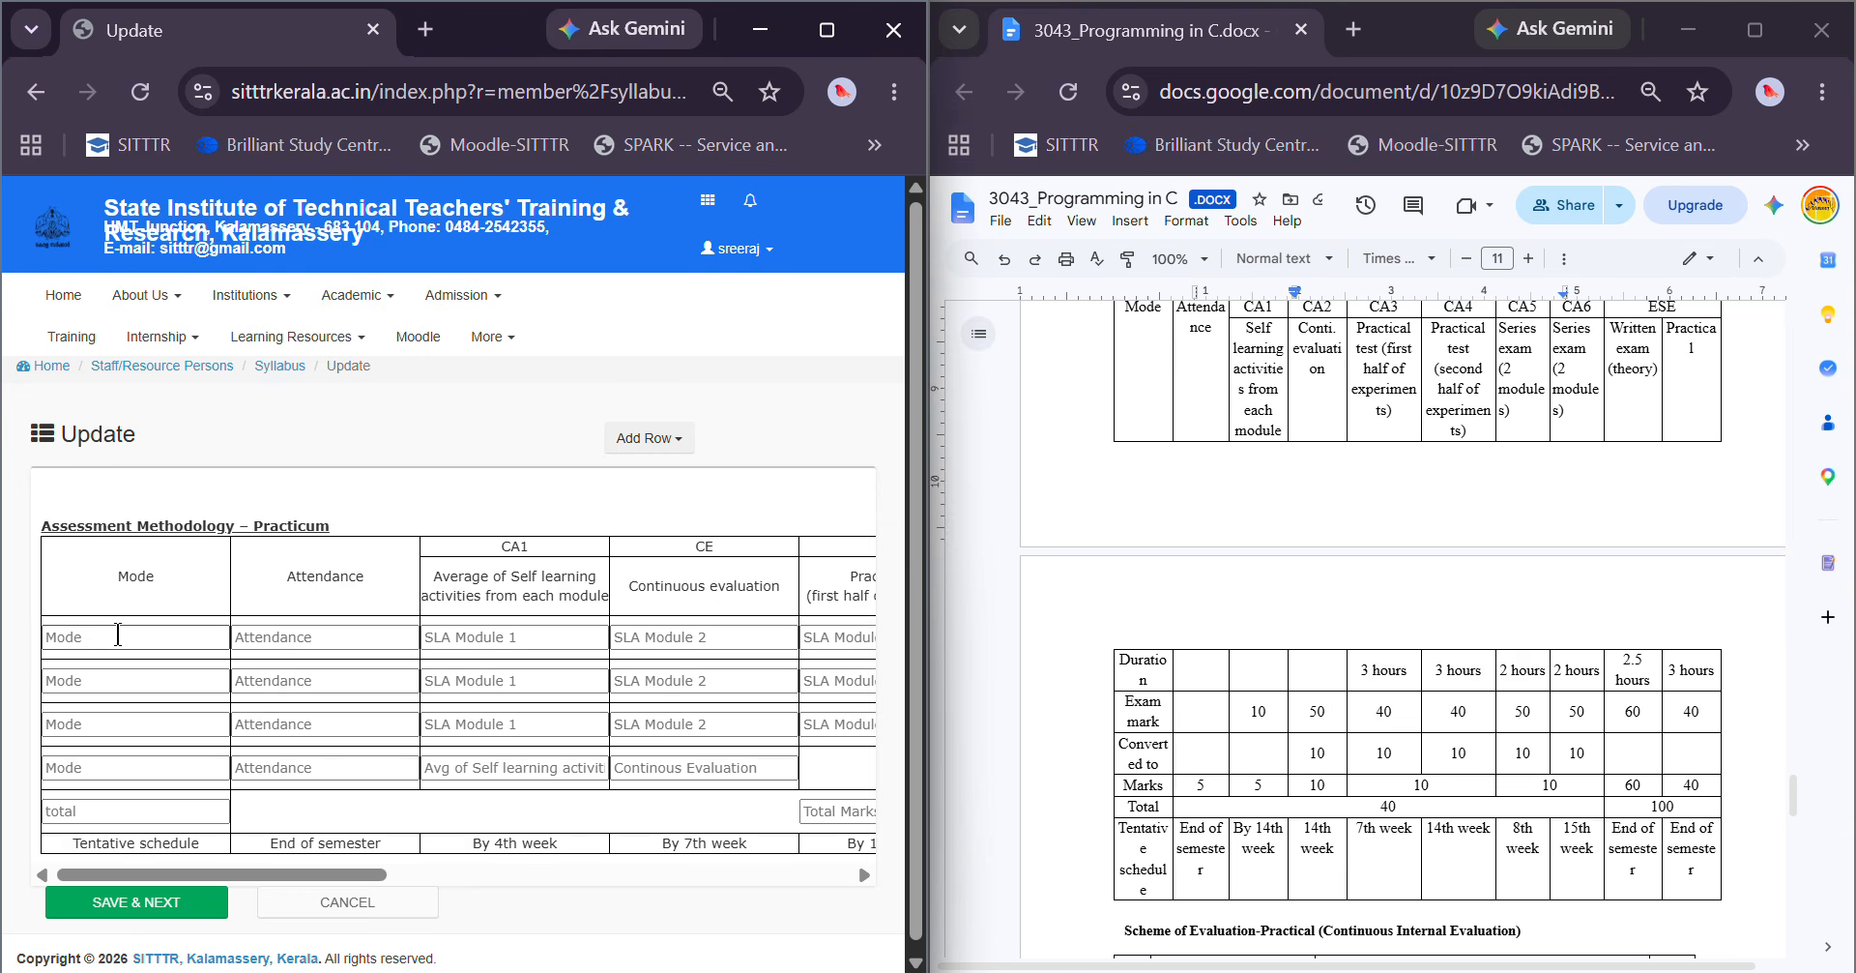
Label the new rows Duration, Exam mark, Converted to, Marks and Total
left_click(118, 635)
left_click(168, 677)
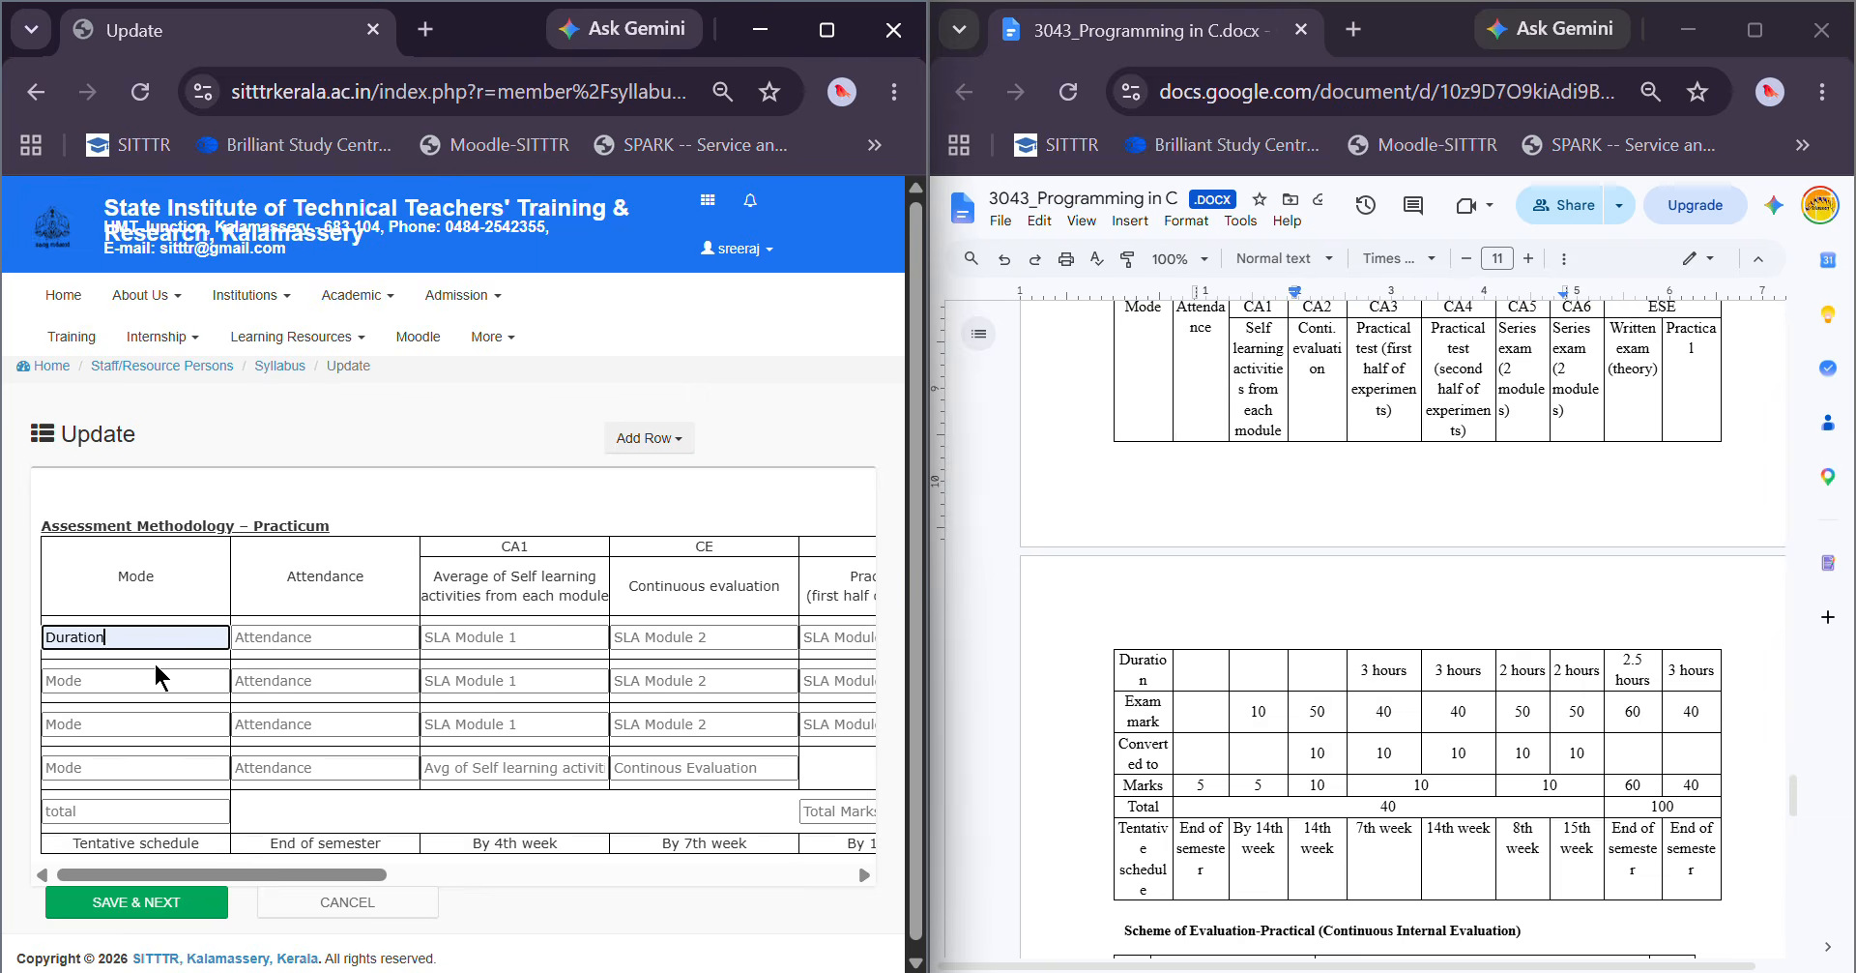
left_click(116, 681)
left_click(177, 759)
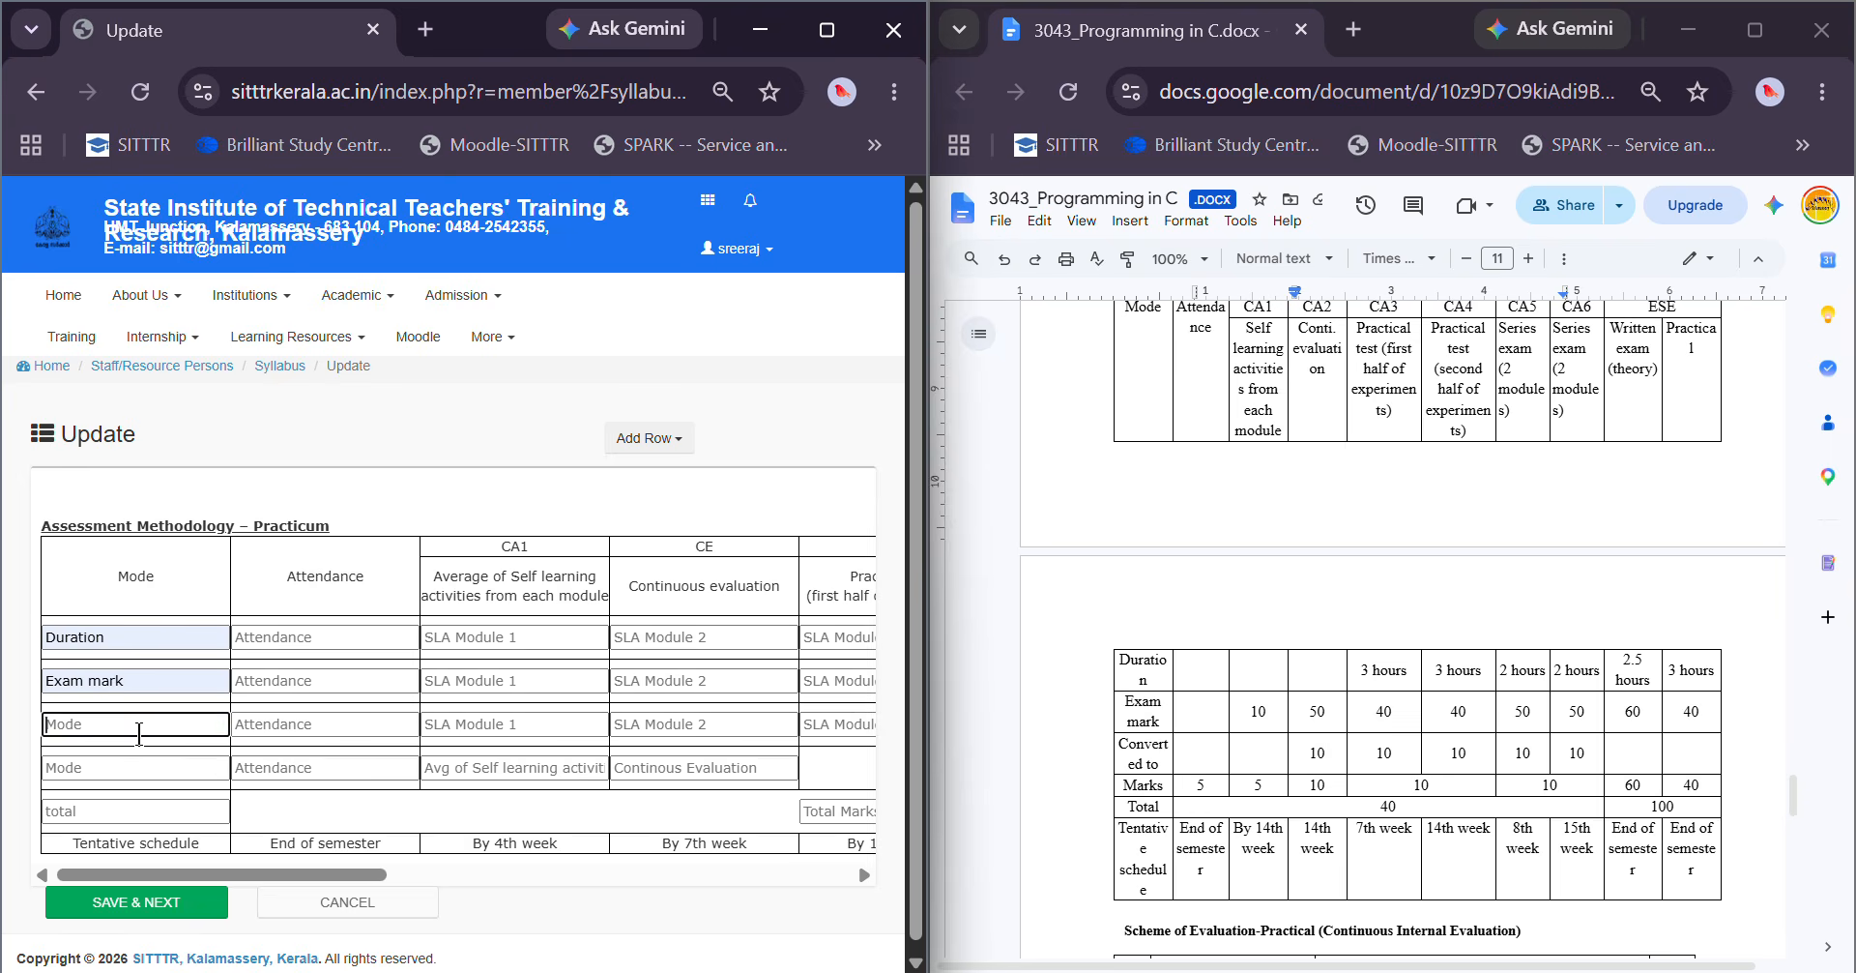
left_click(135, 724)
left_click(148, 759)
left_click(148, 764)
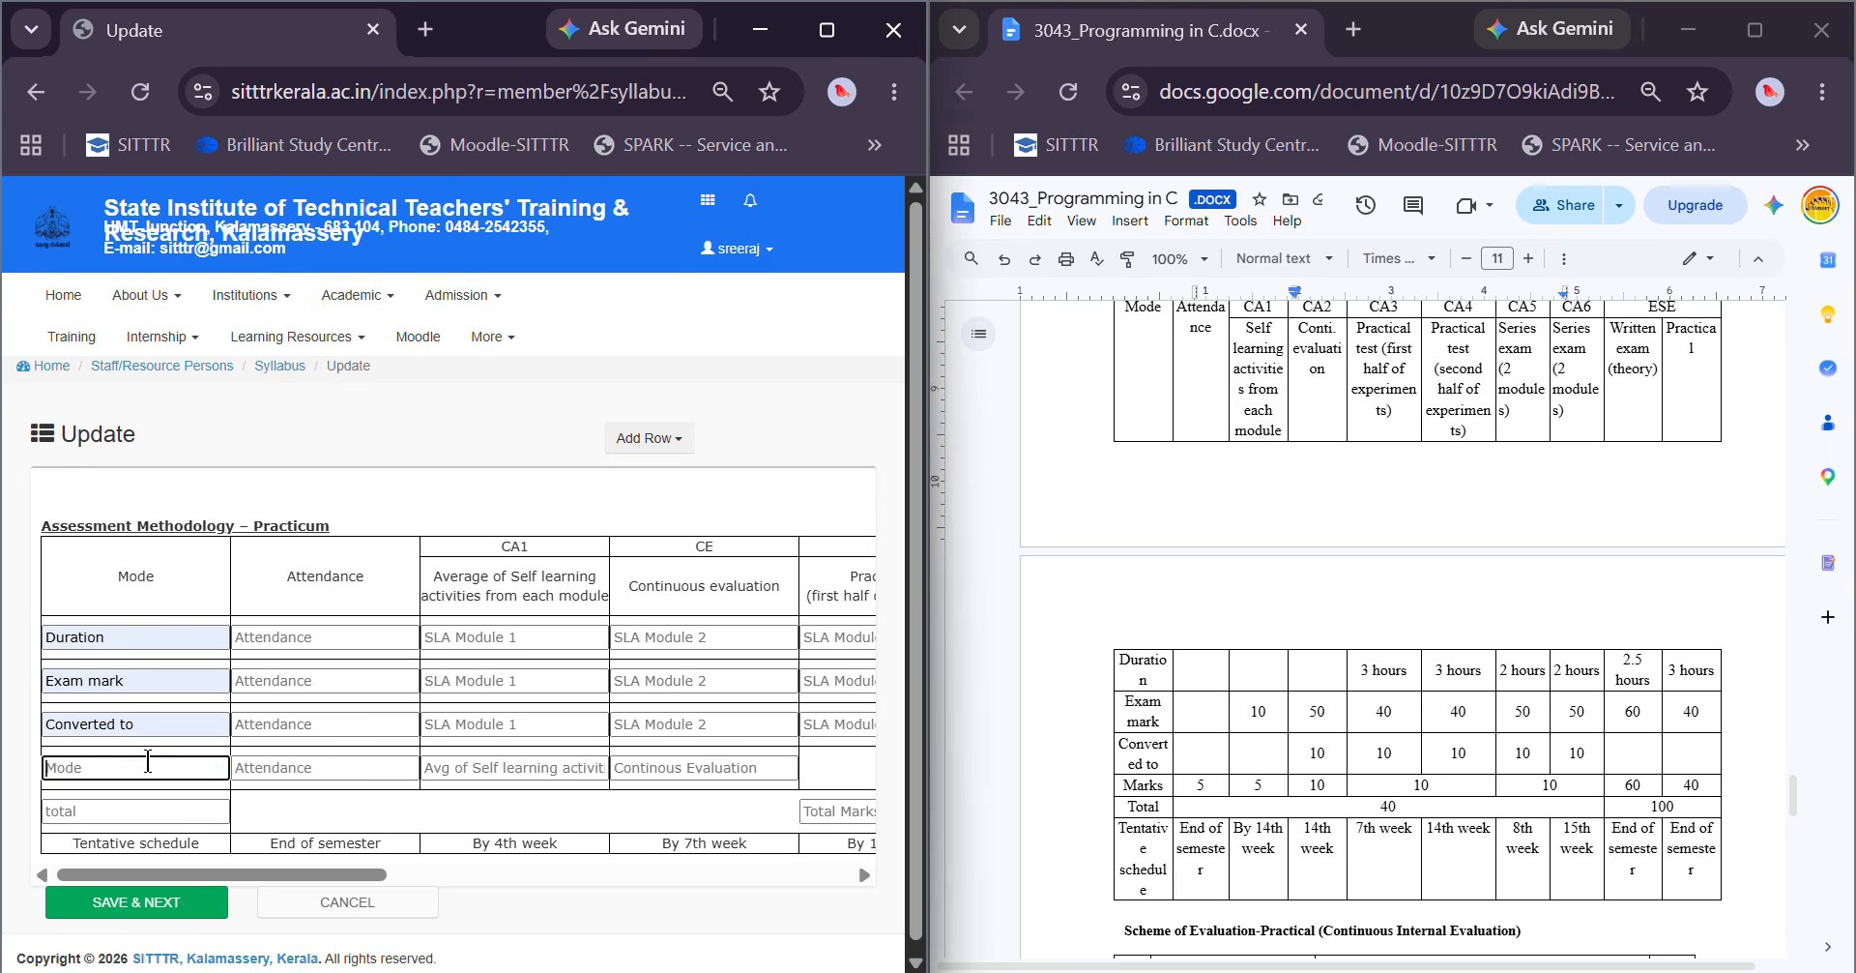
left_click(145, 829)
left_click(154, 812)
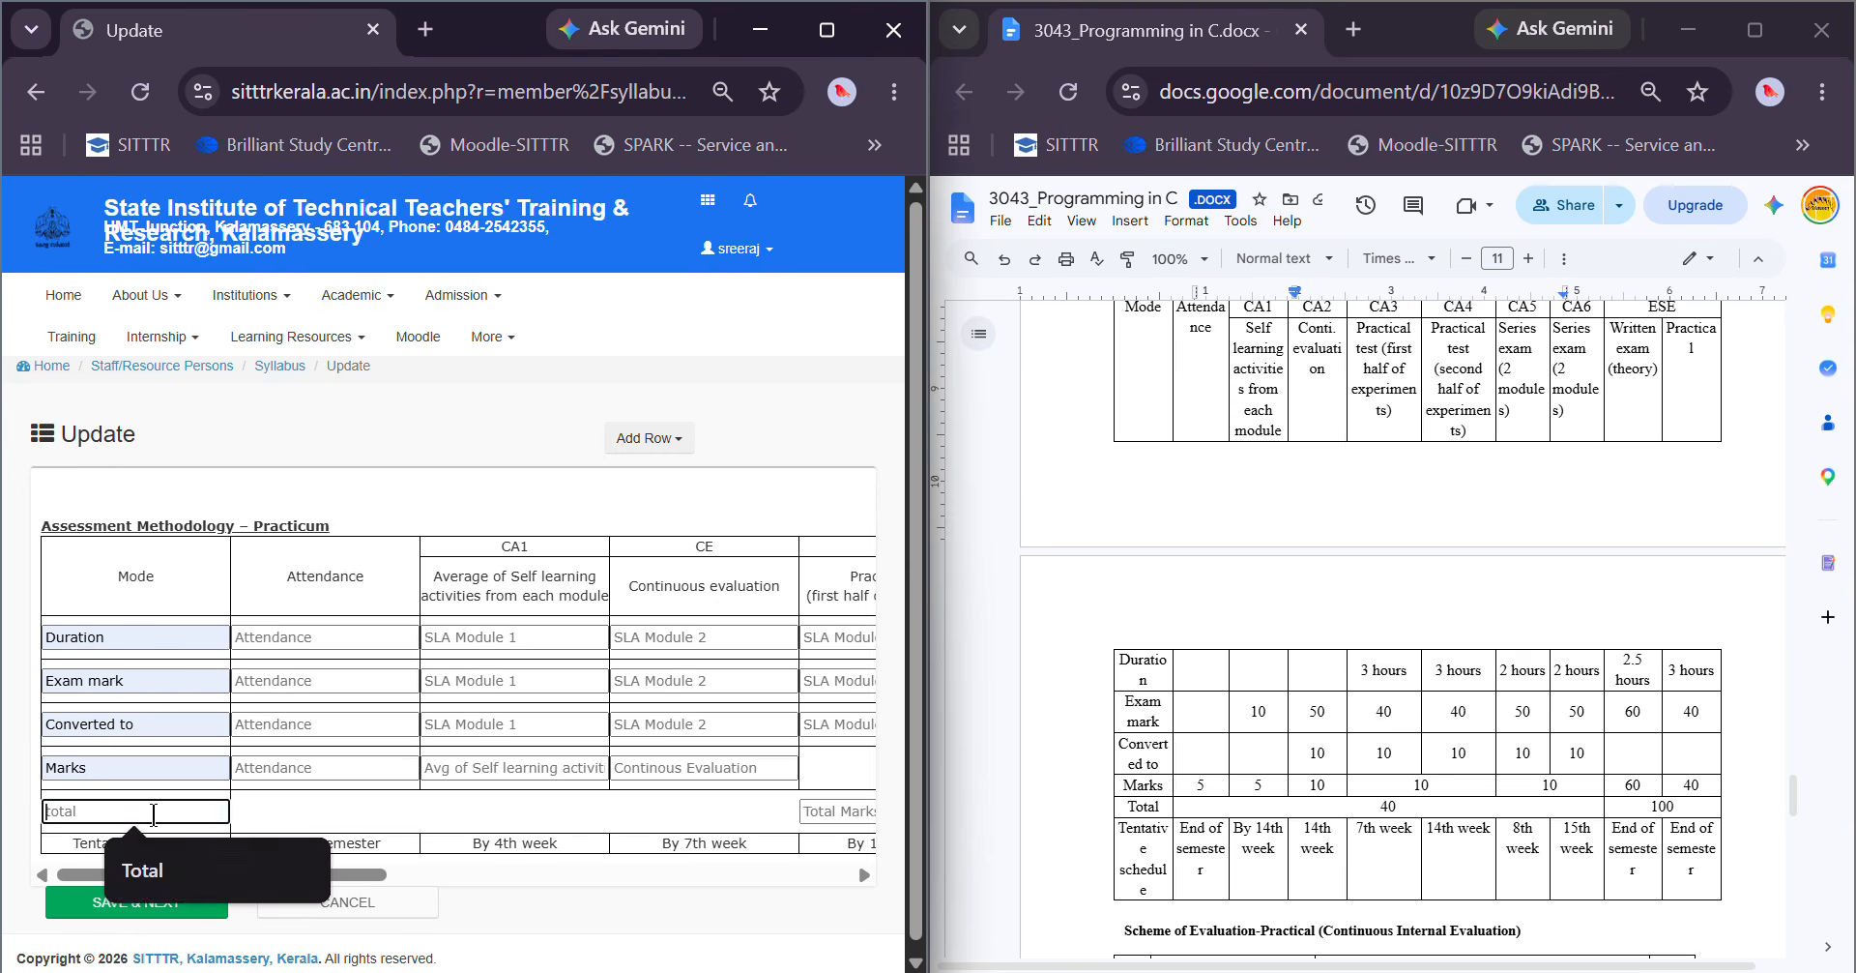
left_click(213, 870)
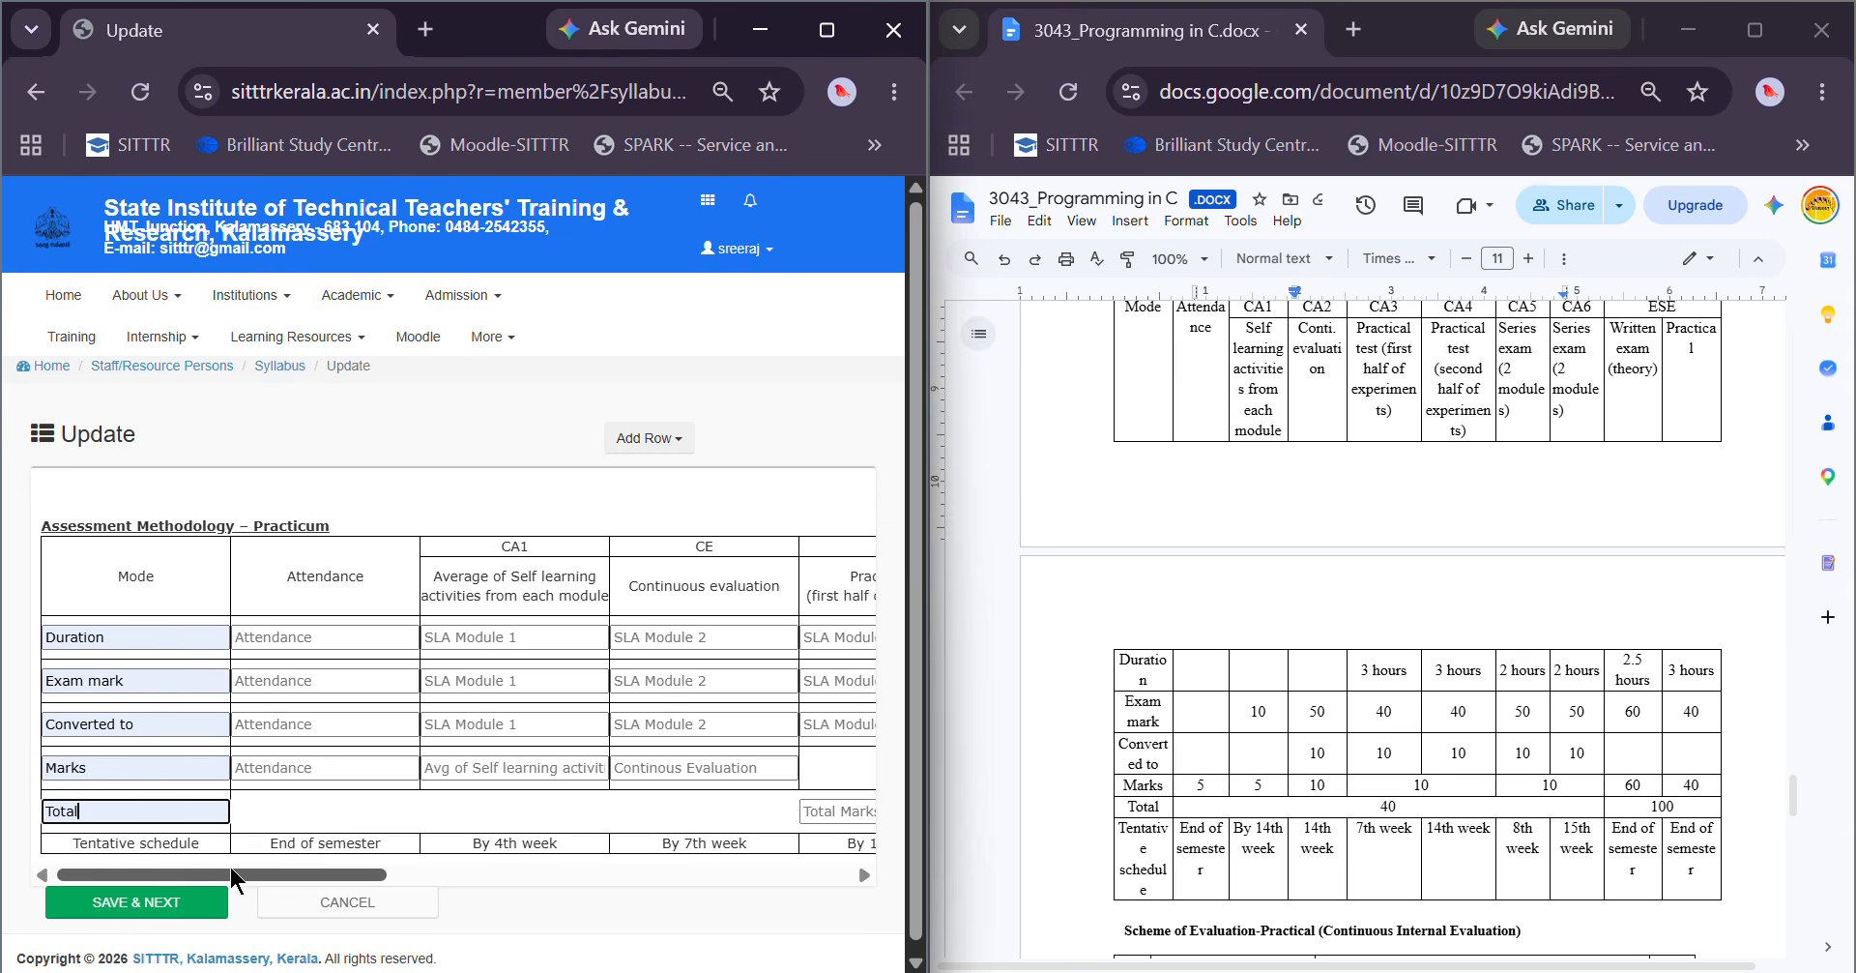
Enter Attendance marks 5, CA1 exam mark and marks 10, and CE 50 converted to 10, marks 10
left_click_drag(239, 882, 288, 882)
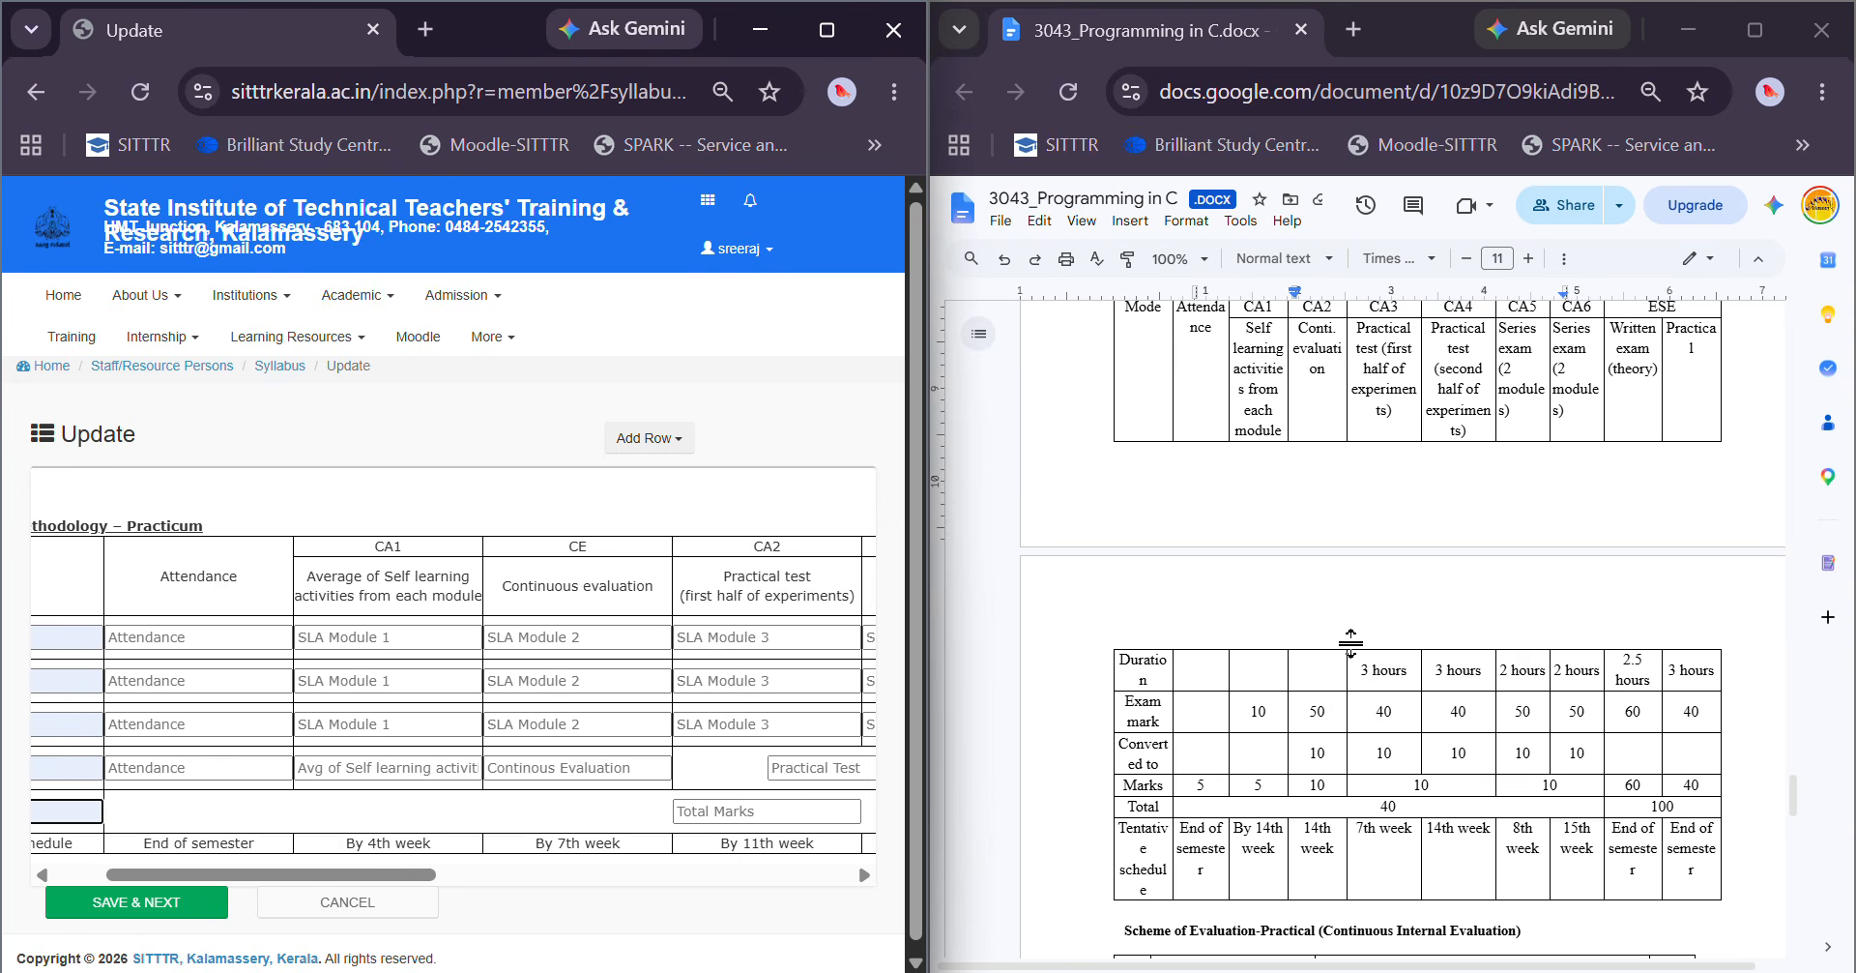
left_click(224, 767)
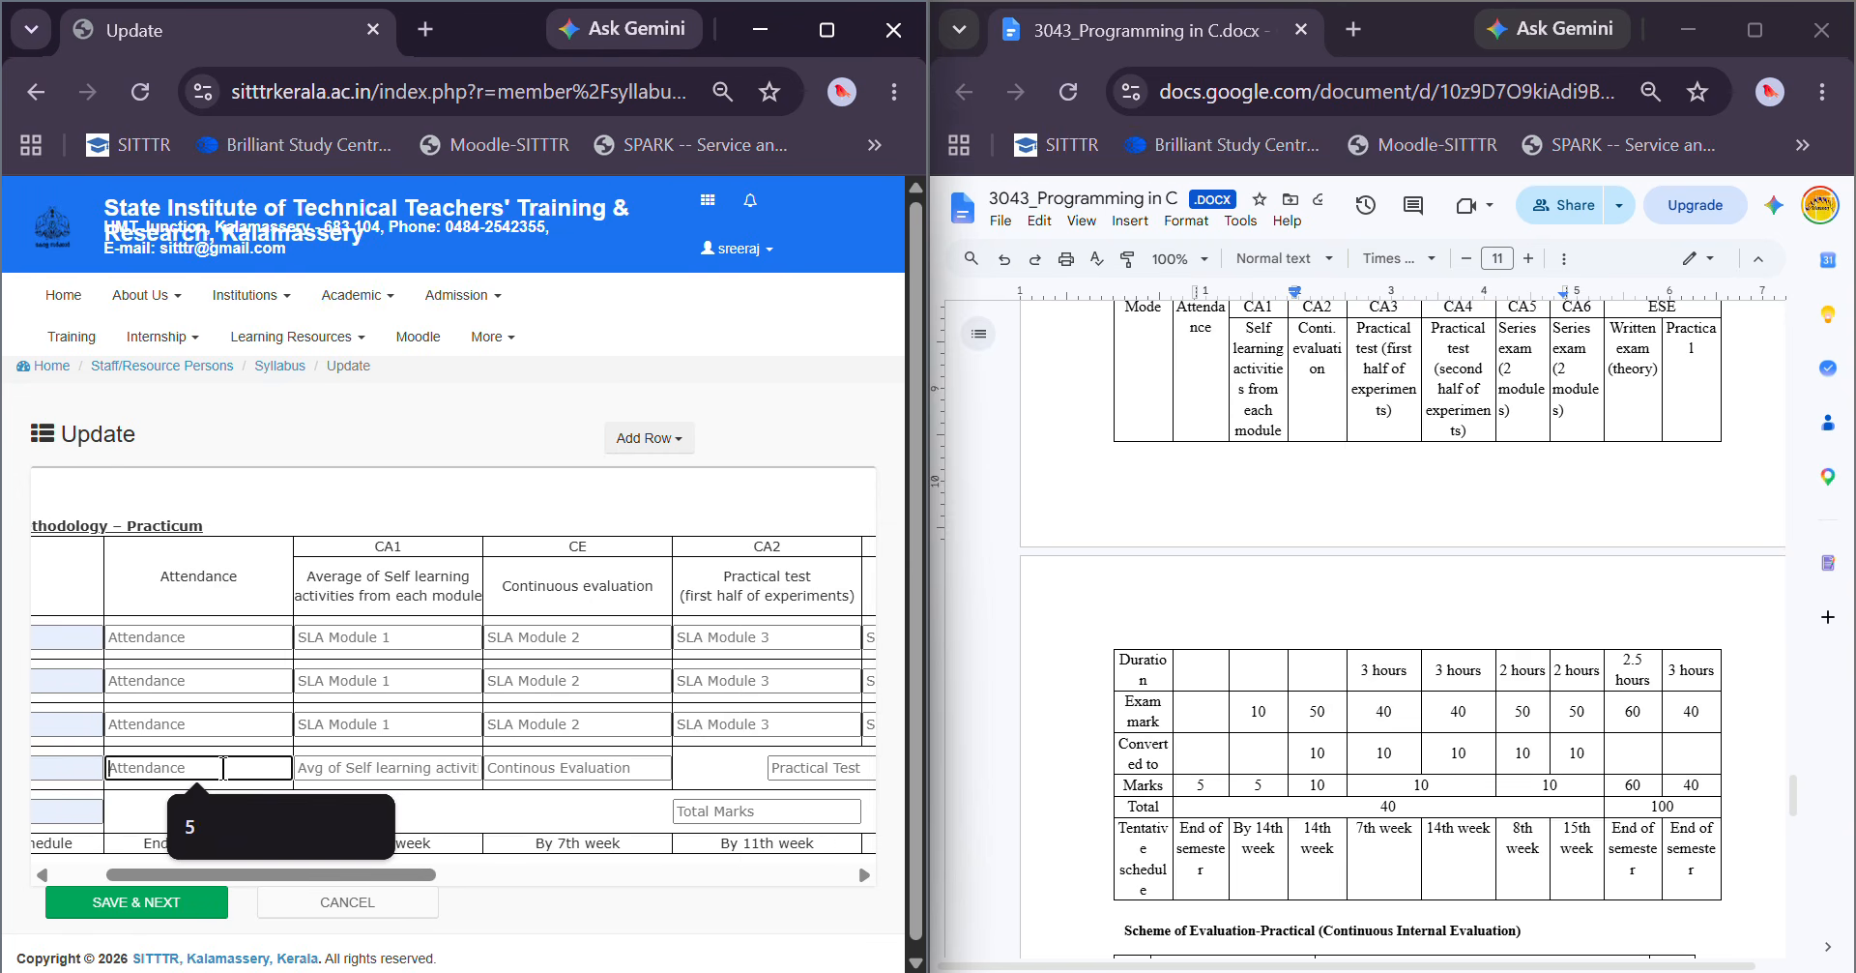
type("5")
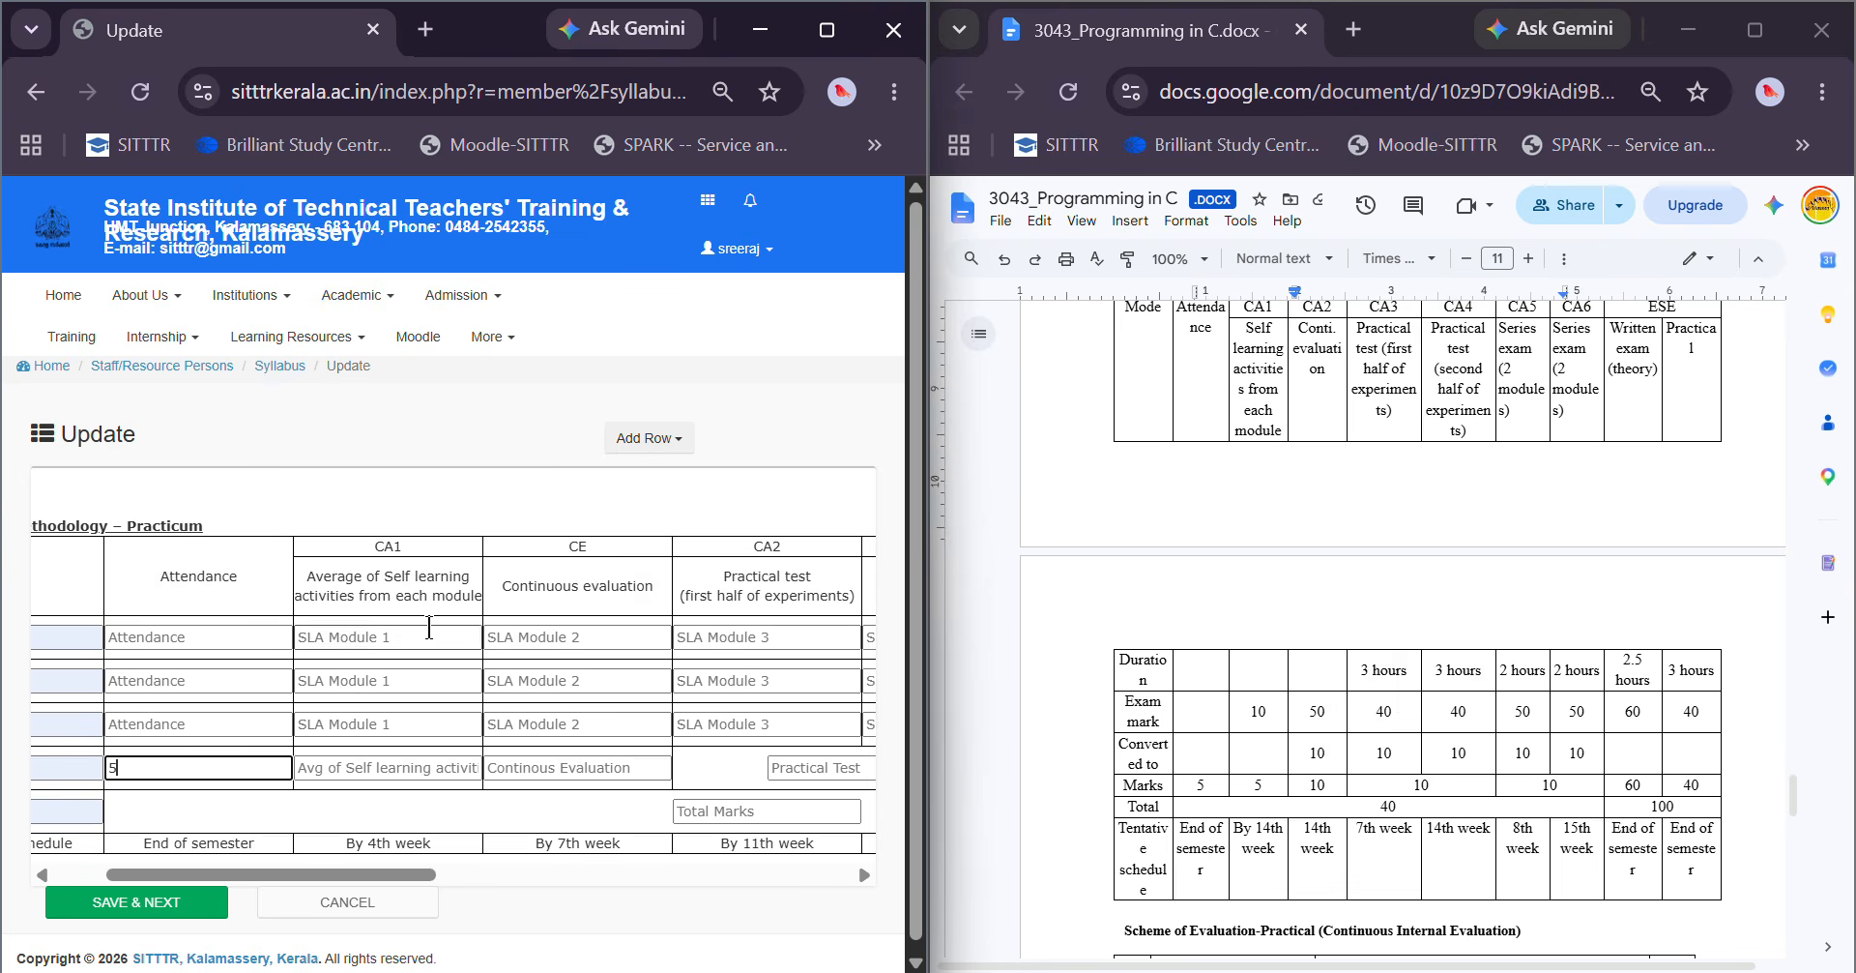
left_click(350, 680)
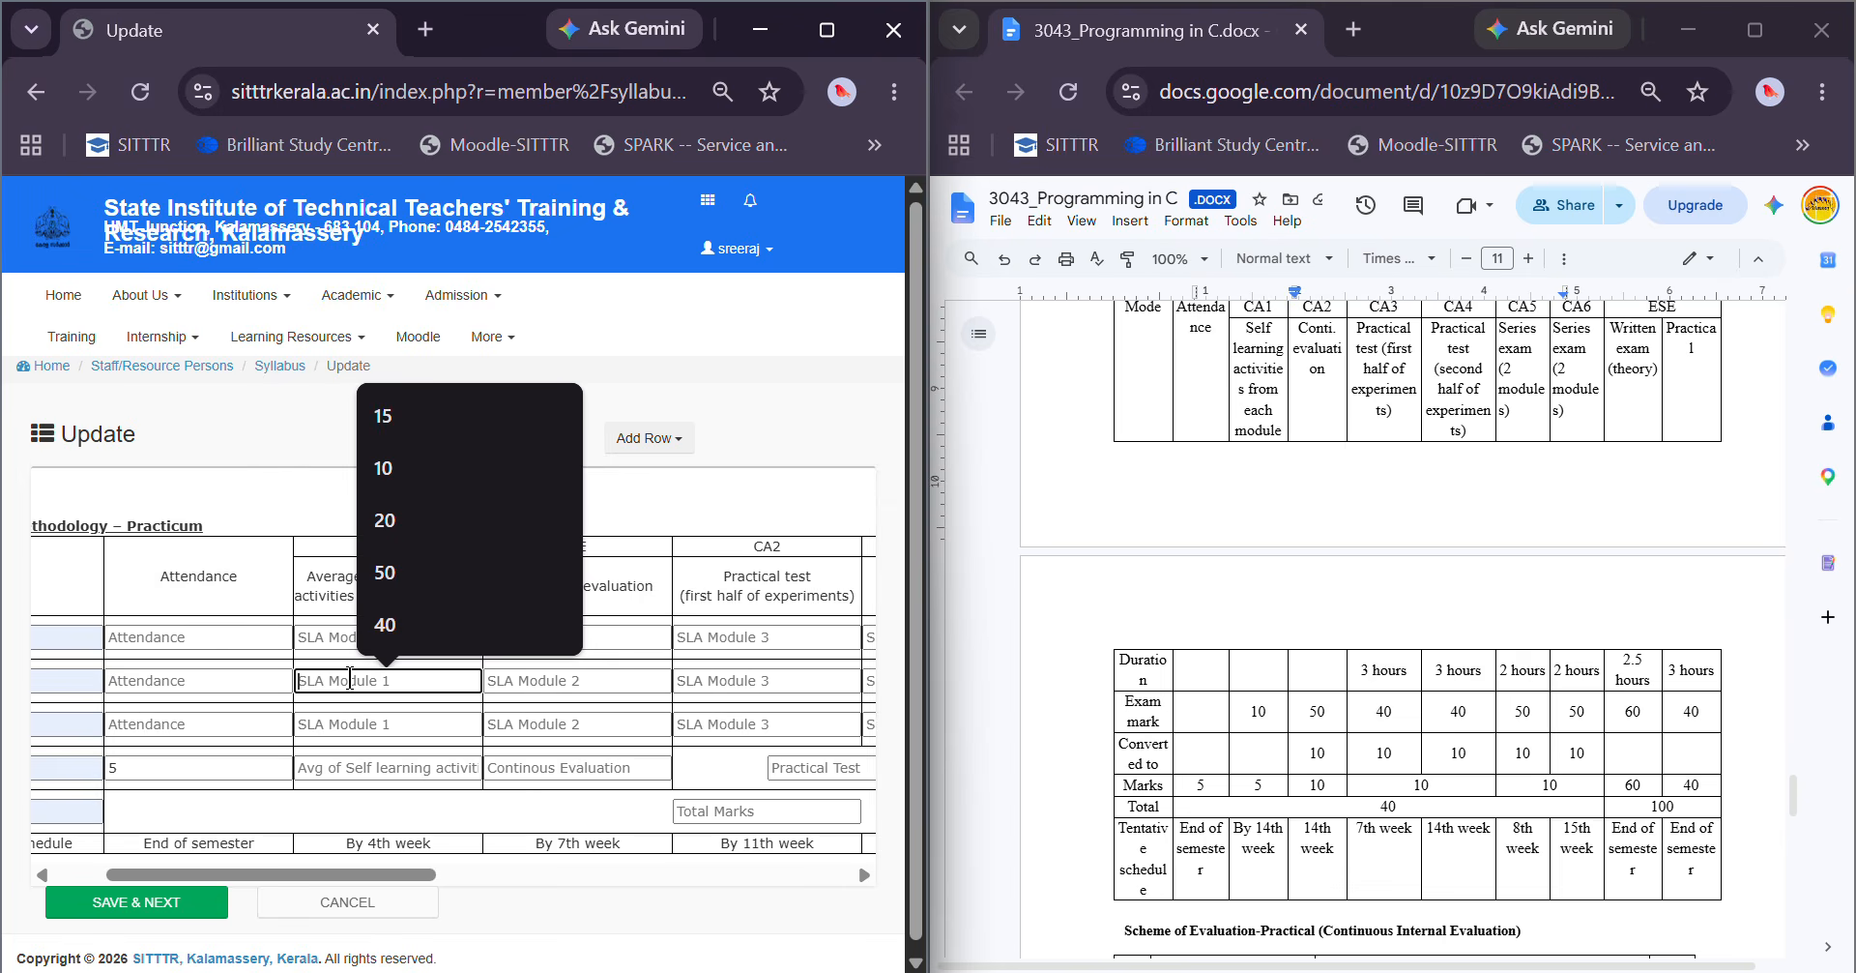
type("10")
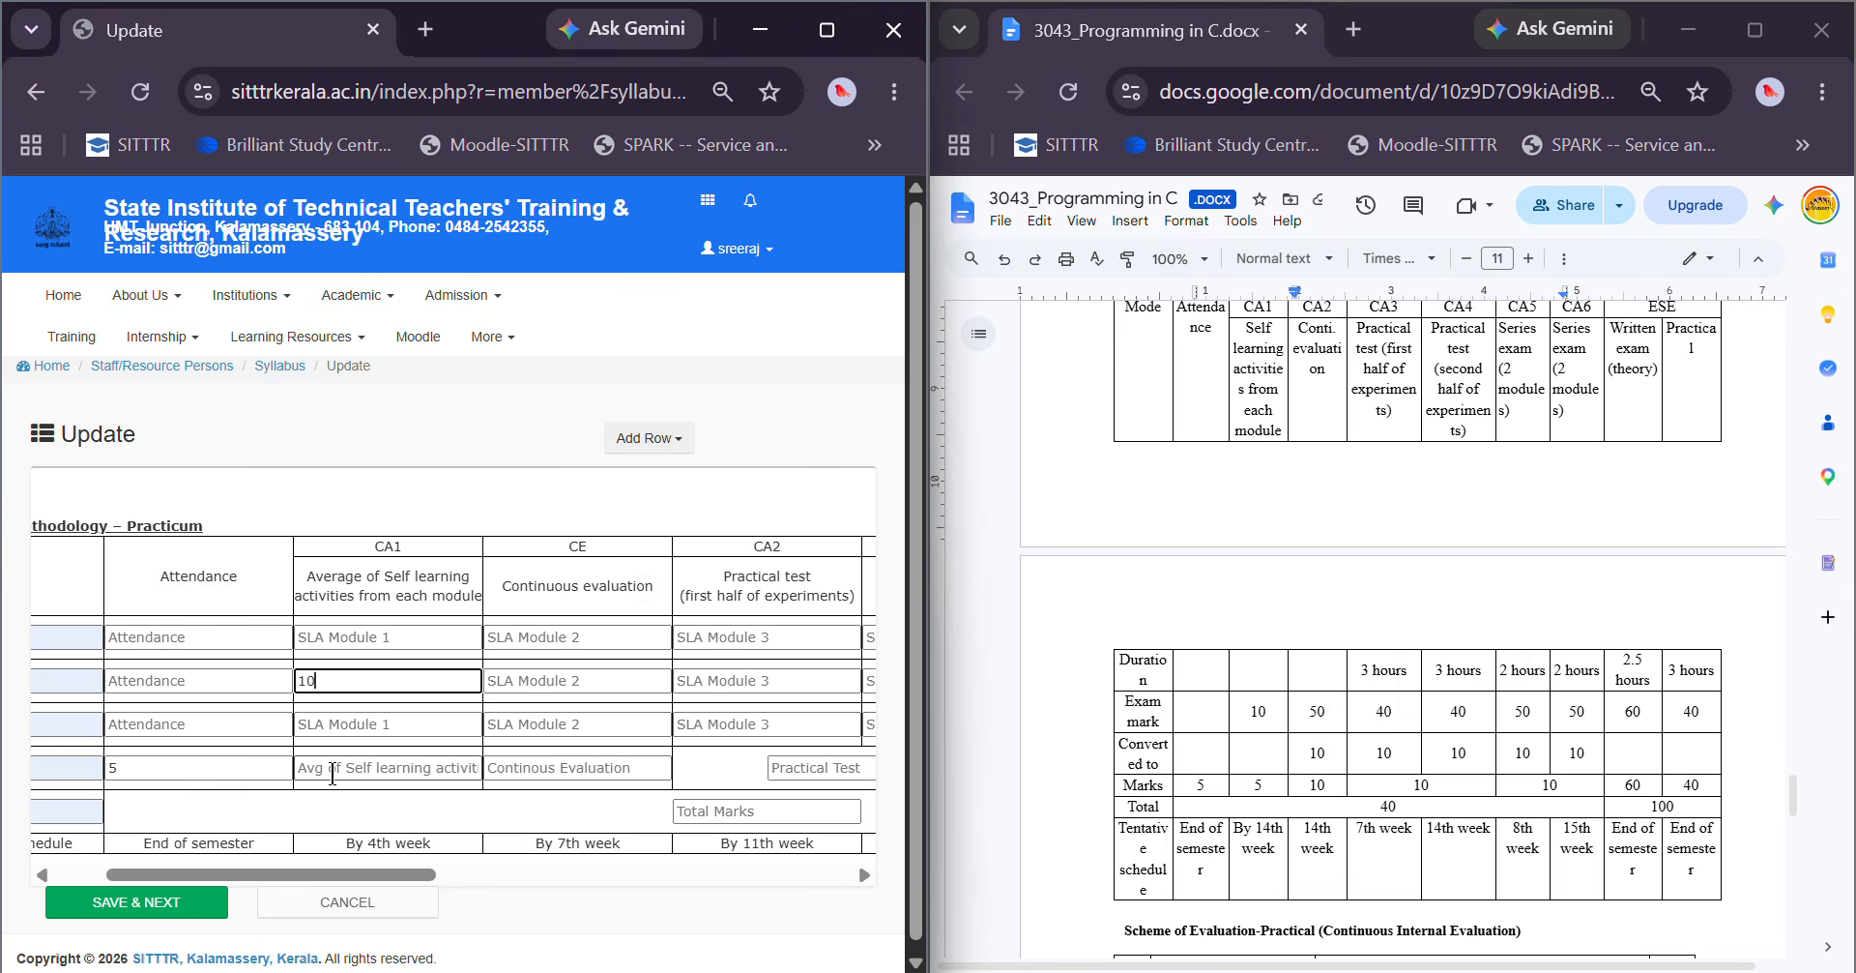
left_click(349, 770)
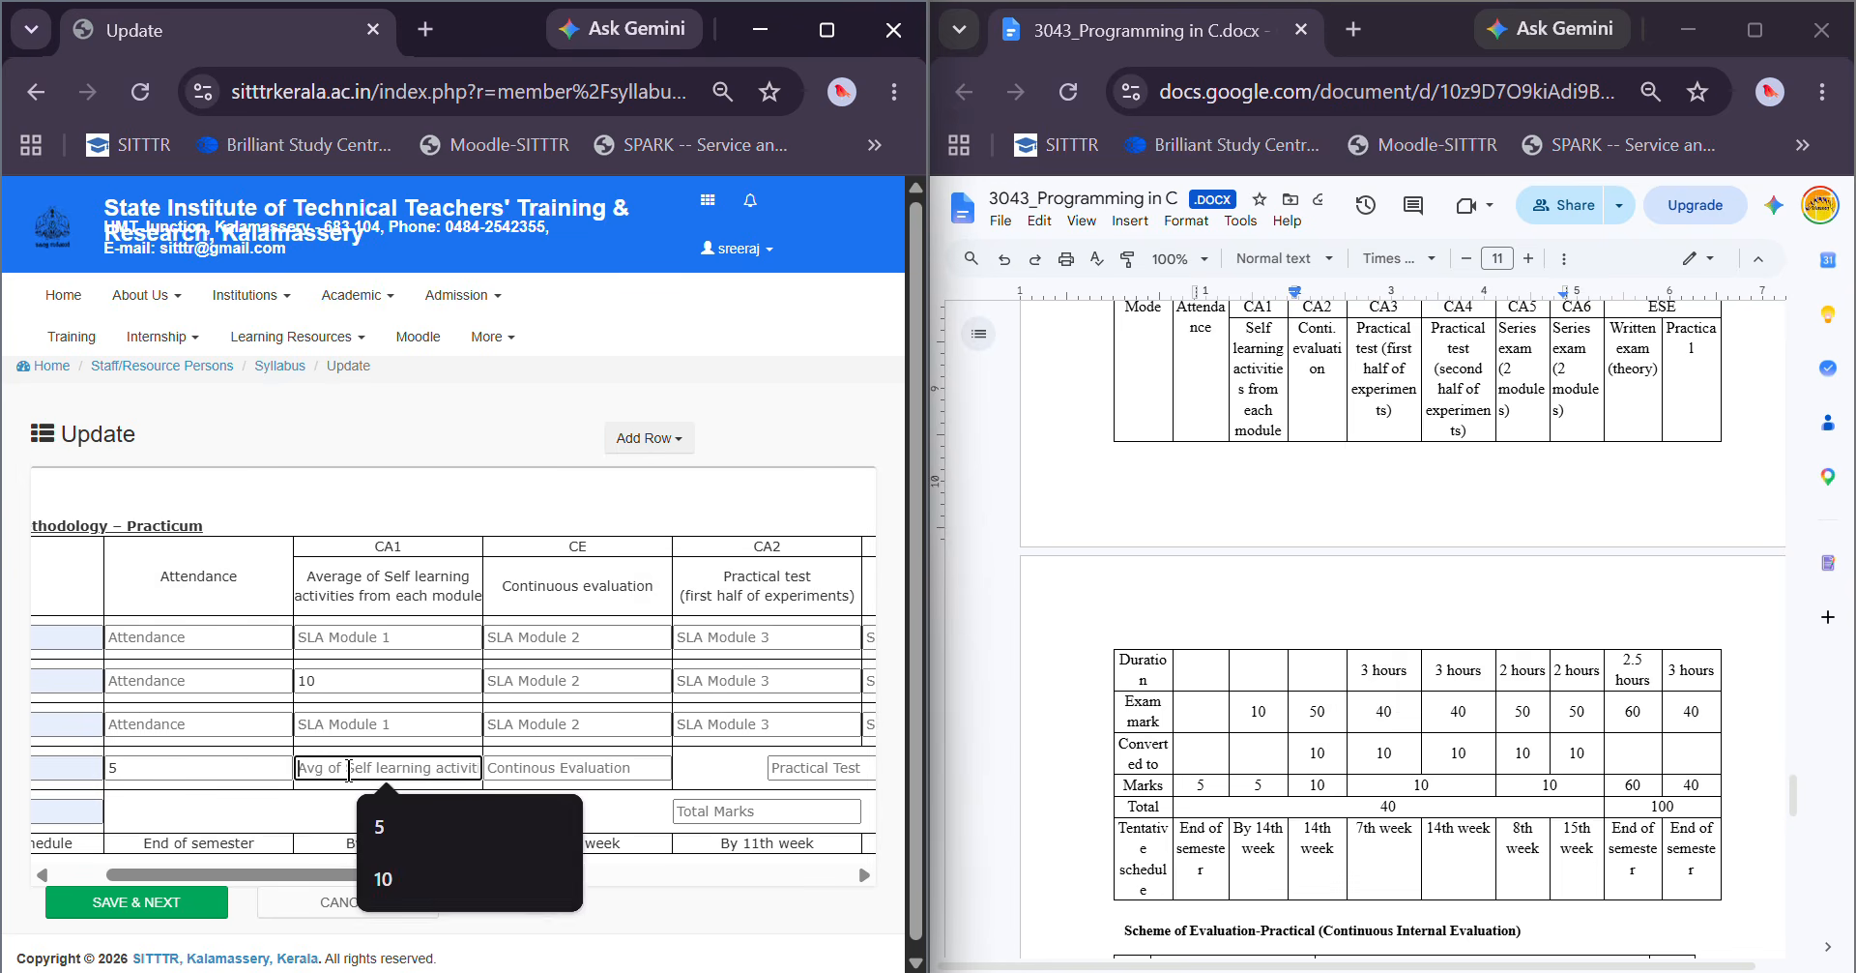
type("10")
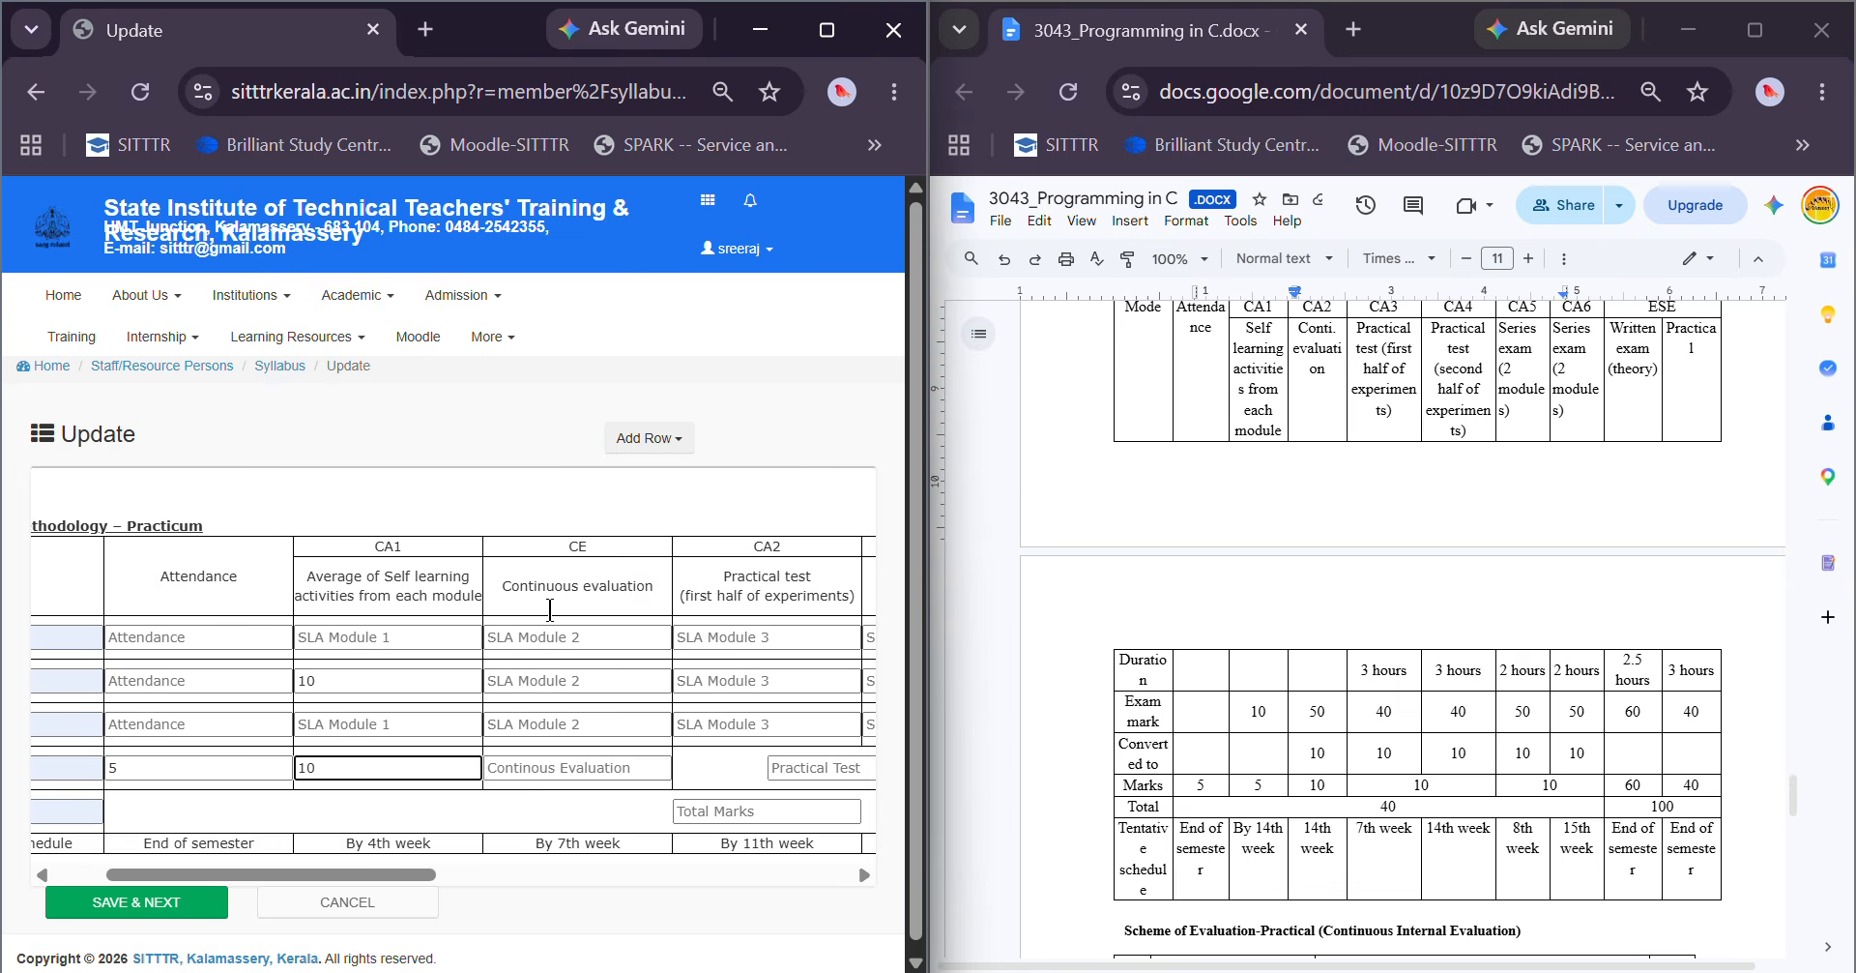
left_click(519, 676)
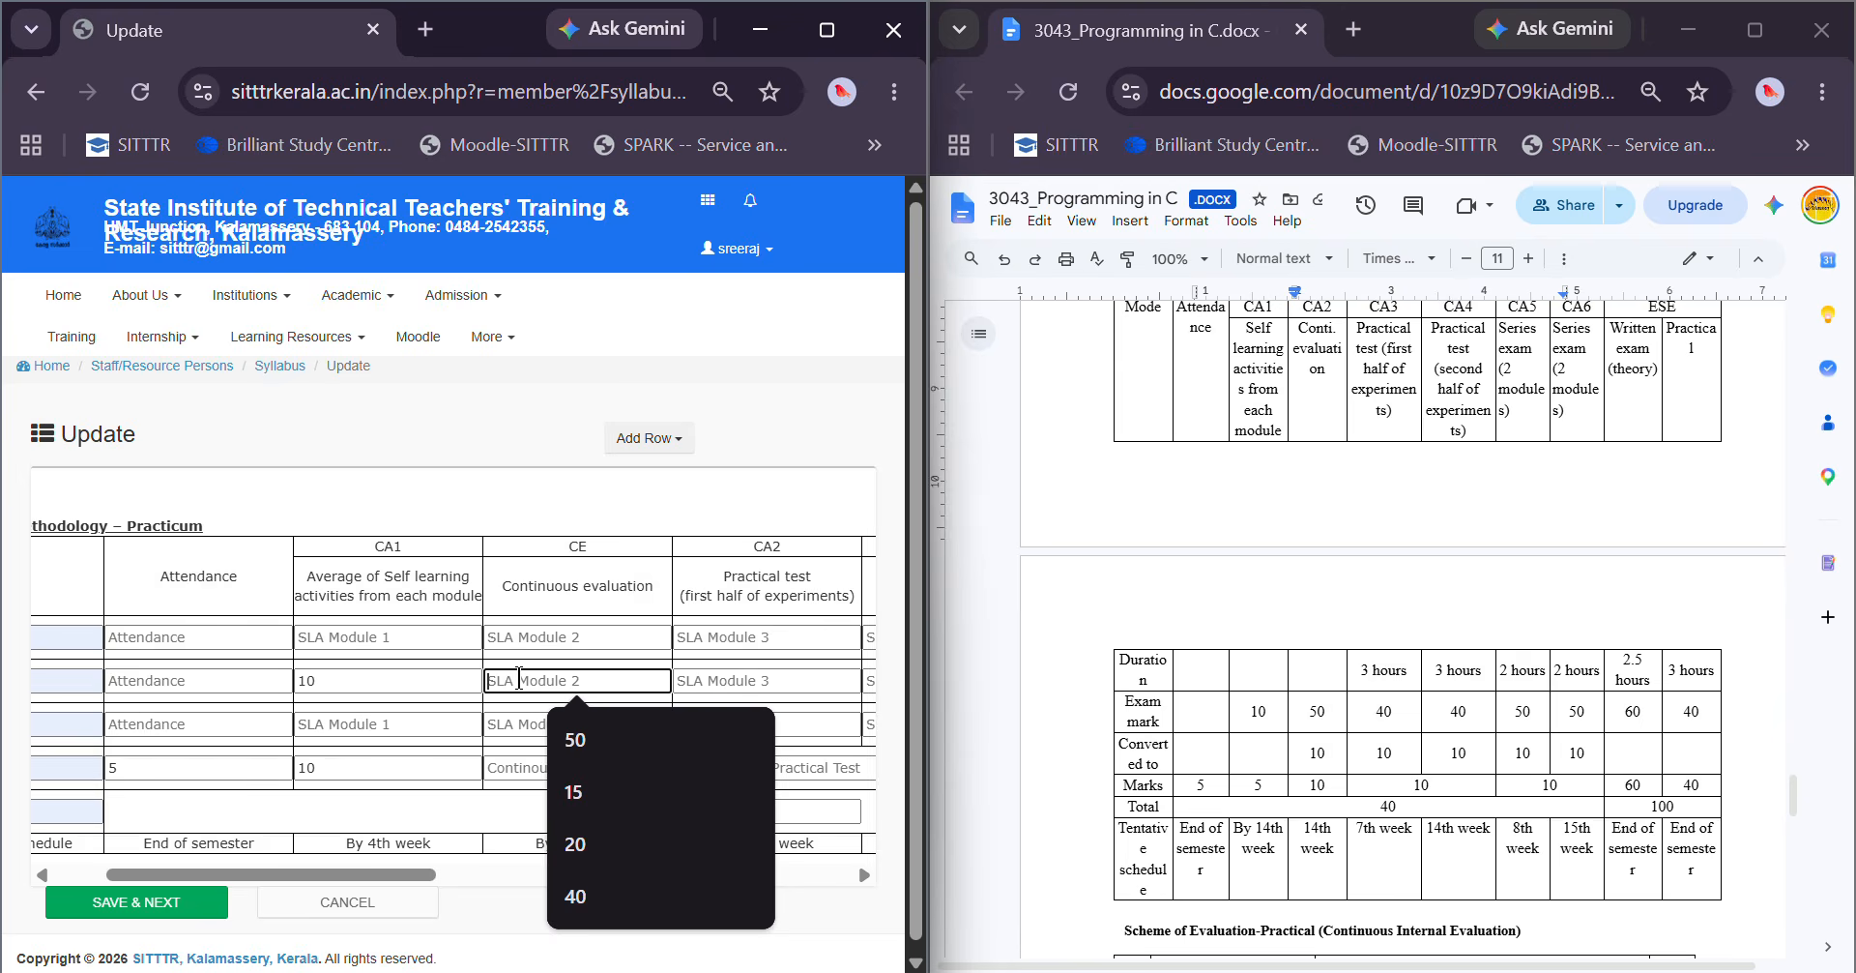
type("50")
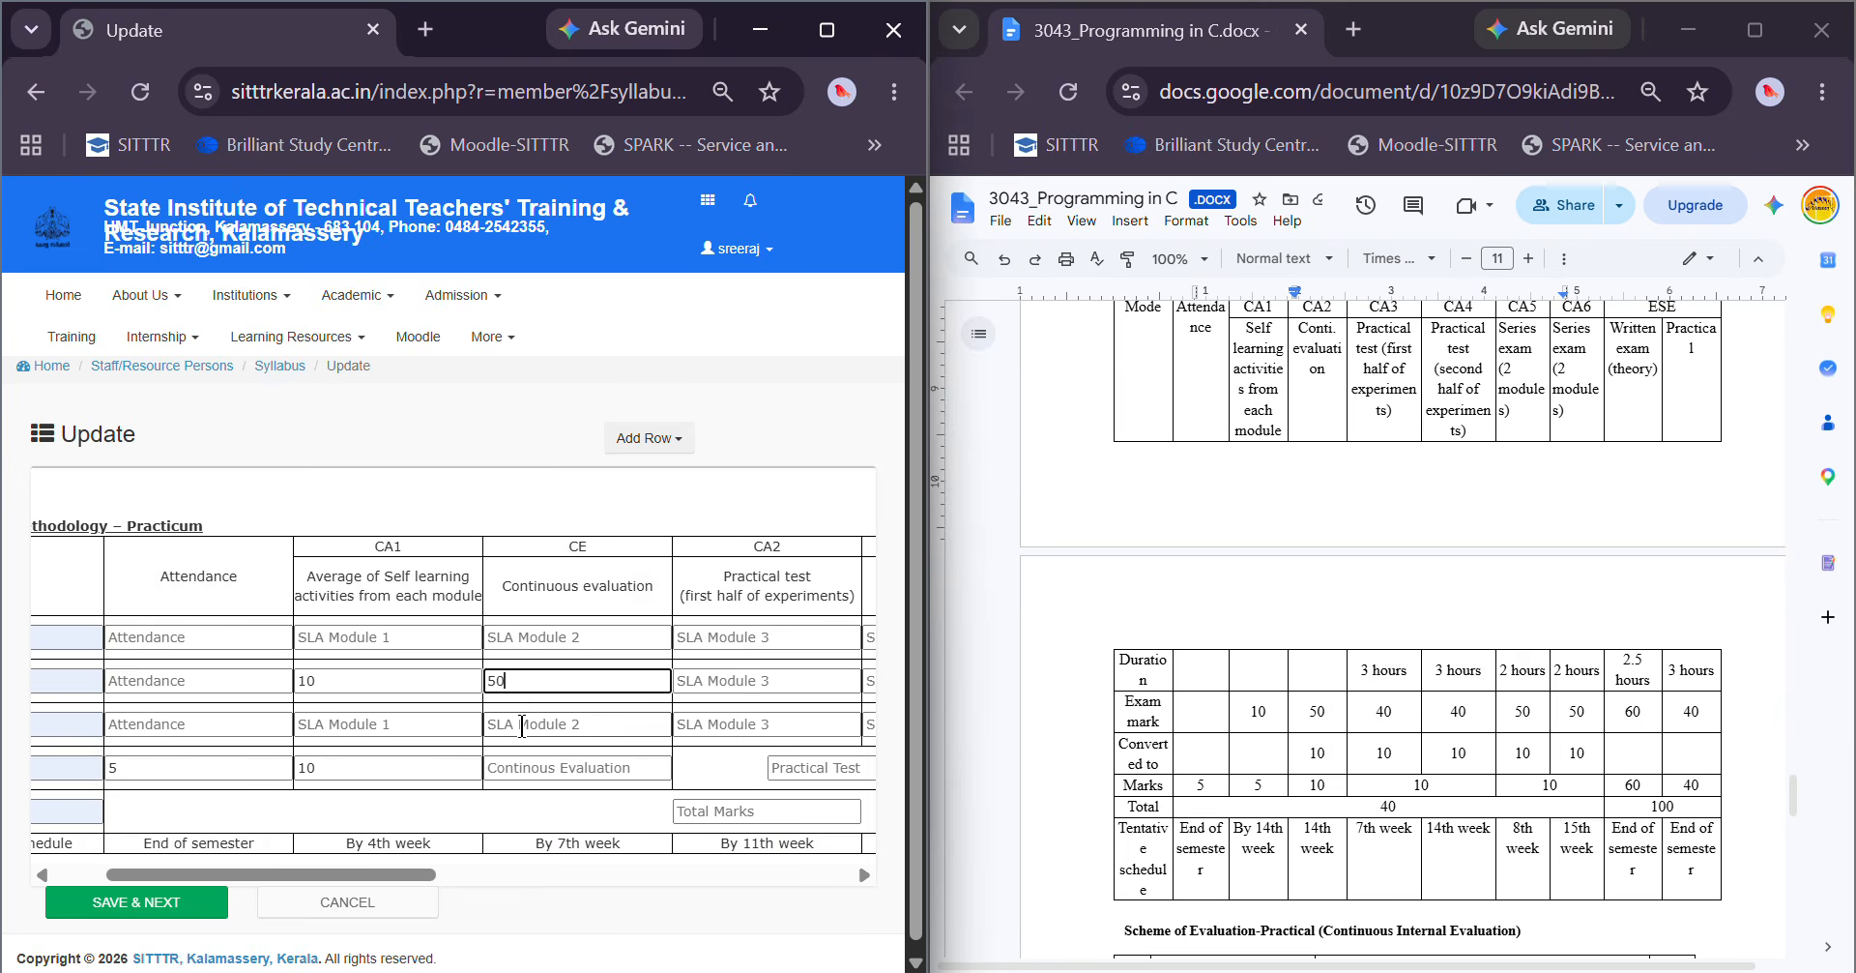
left_click(522, 727)
type("10")
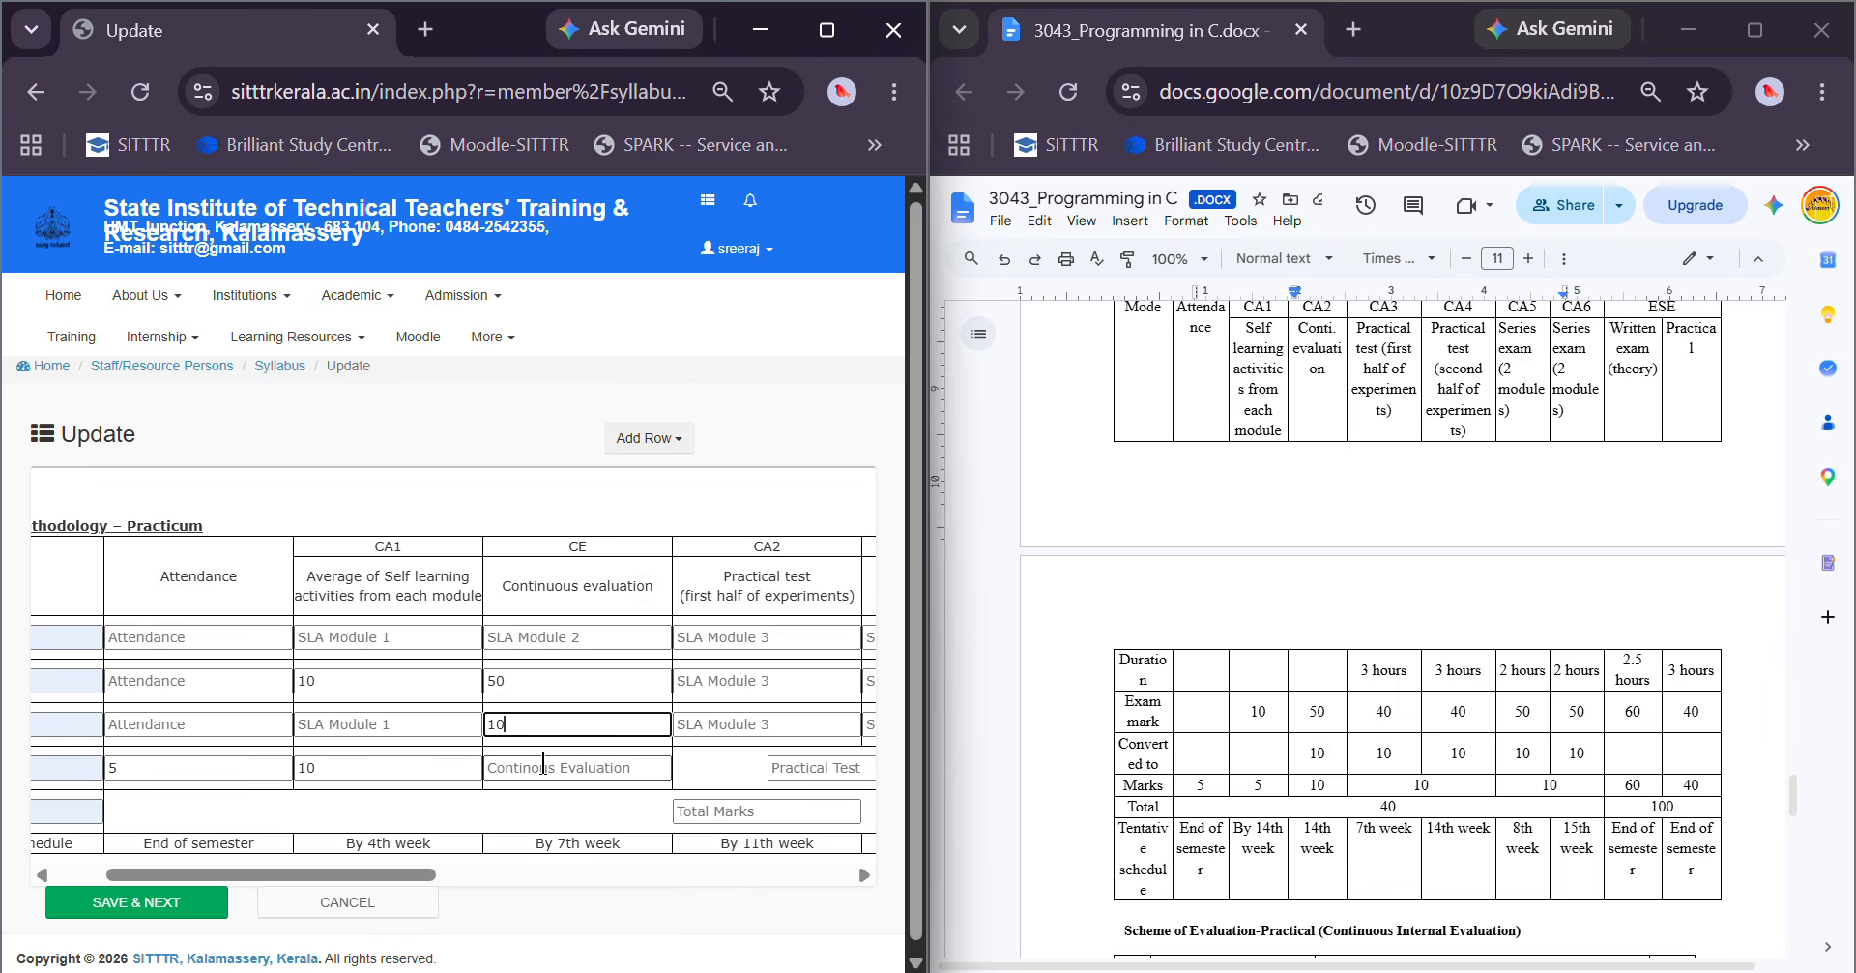
left_click(543, 763)
type("10")
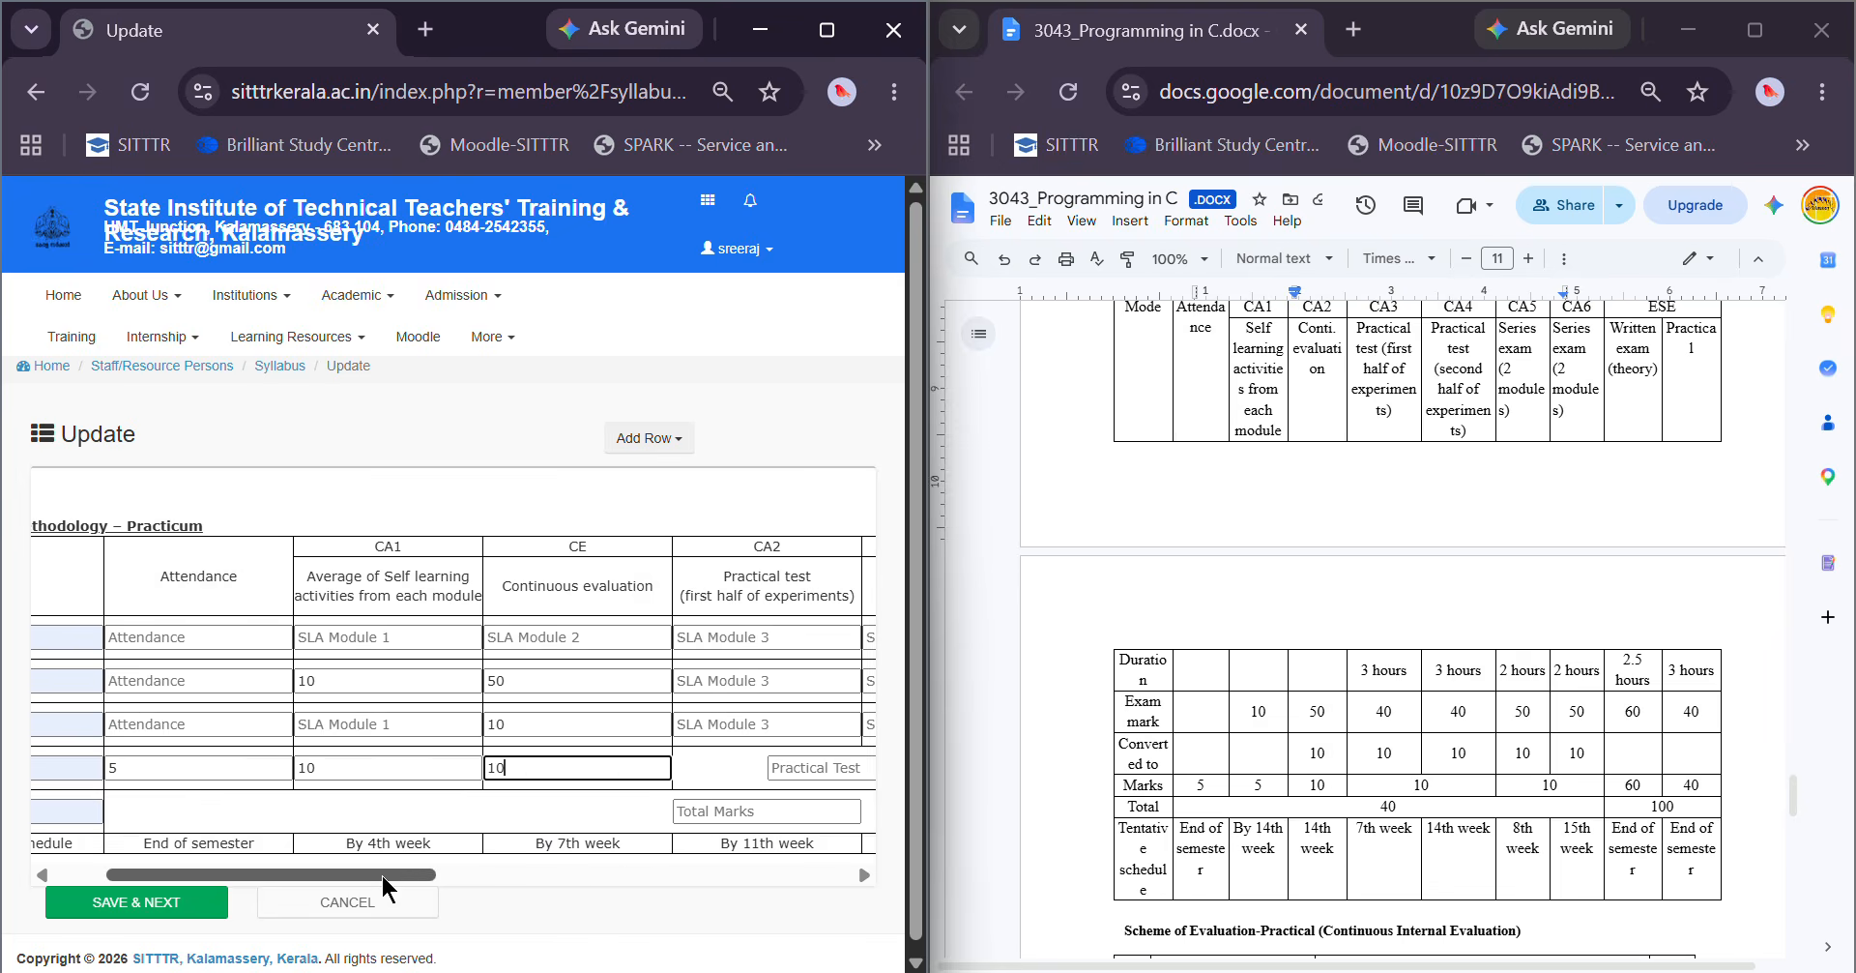
Fill CA2 and CA3 practical tests: 3 hours, 40 marks converted to 10, Practical Test total 10
left_click_drag(384, 878, 527, 858)
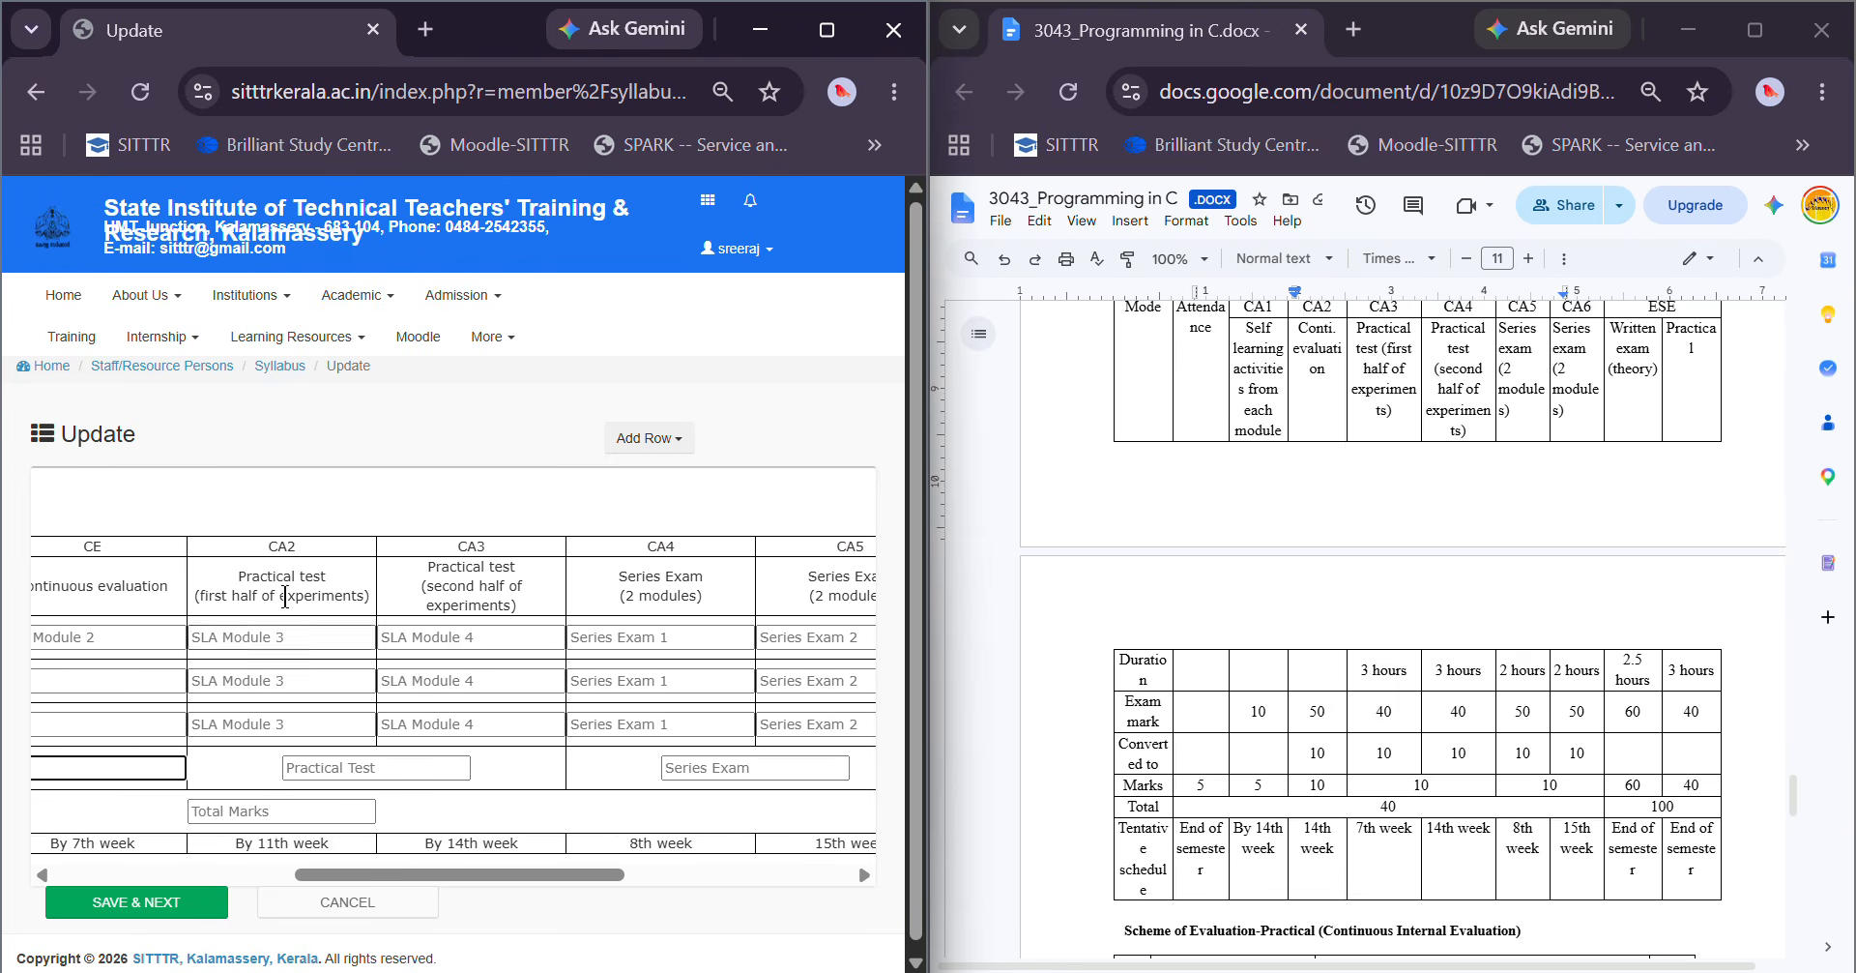
left_click(286, 636)
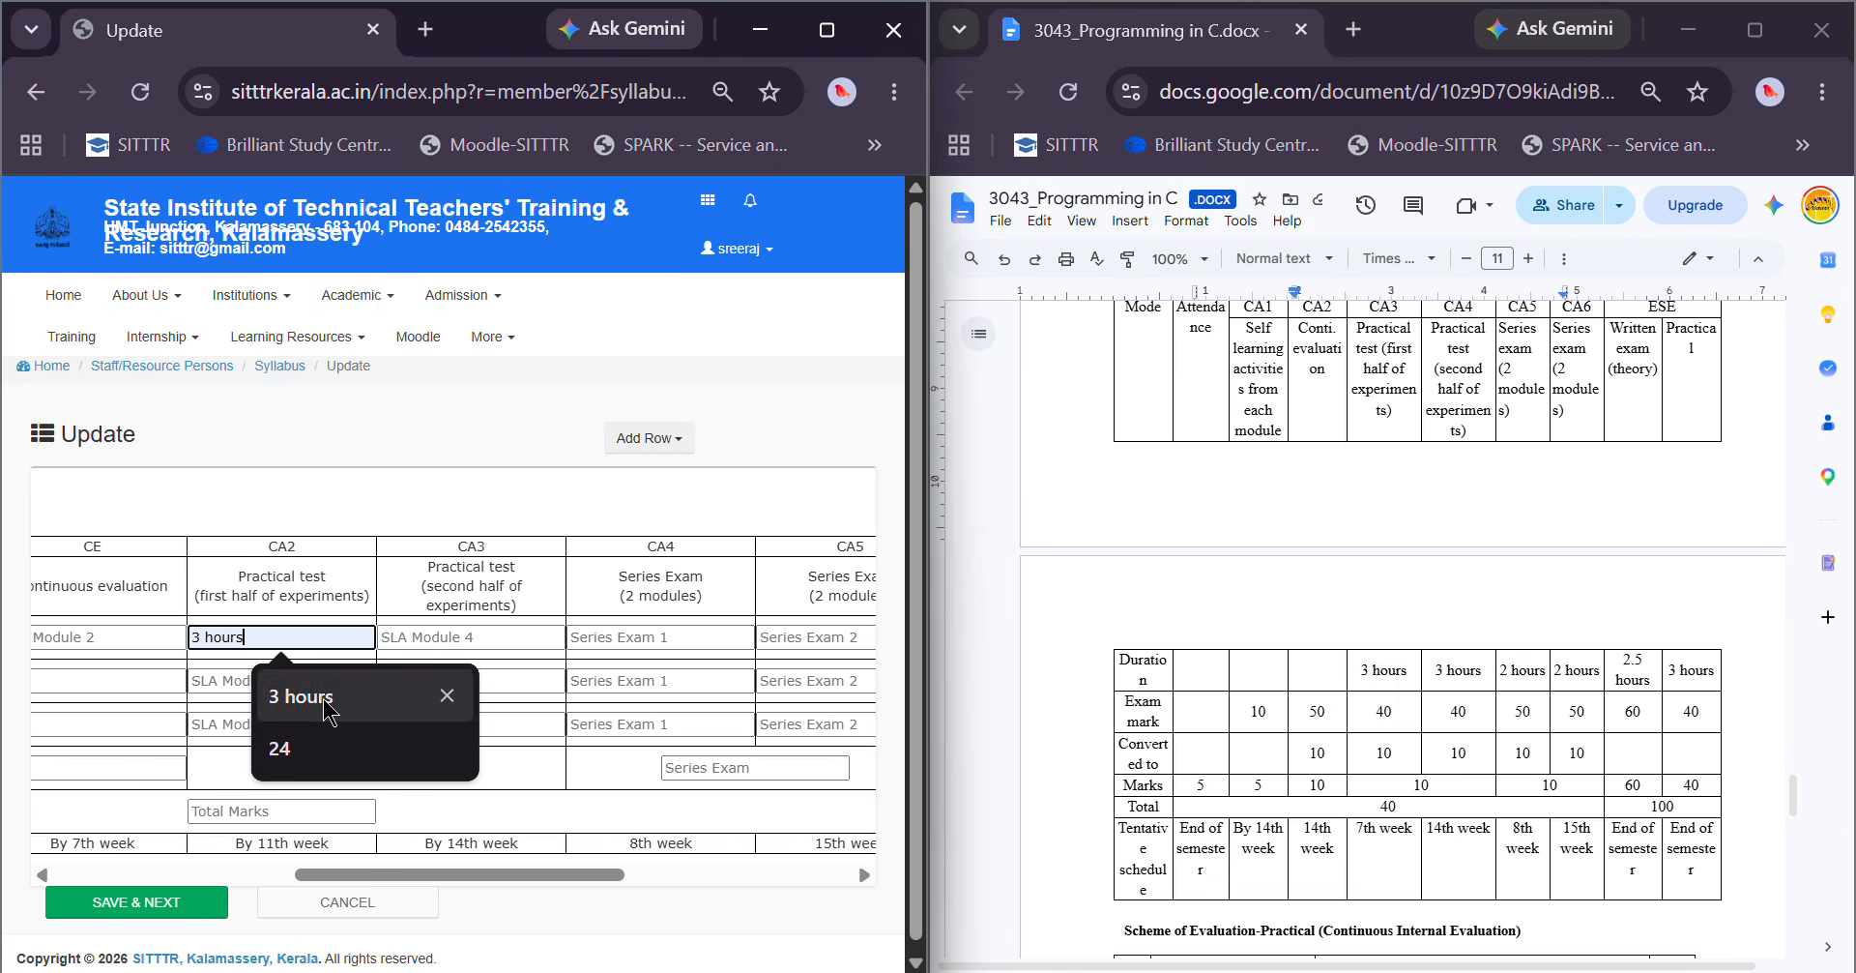
left_click(319, 692)
left_click(422, 638)
left_click(513, 696)
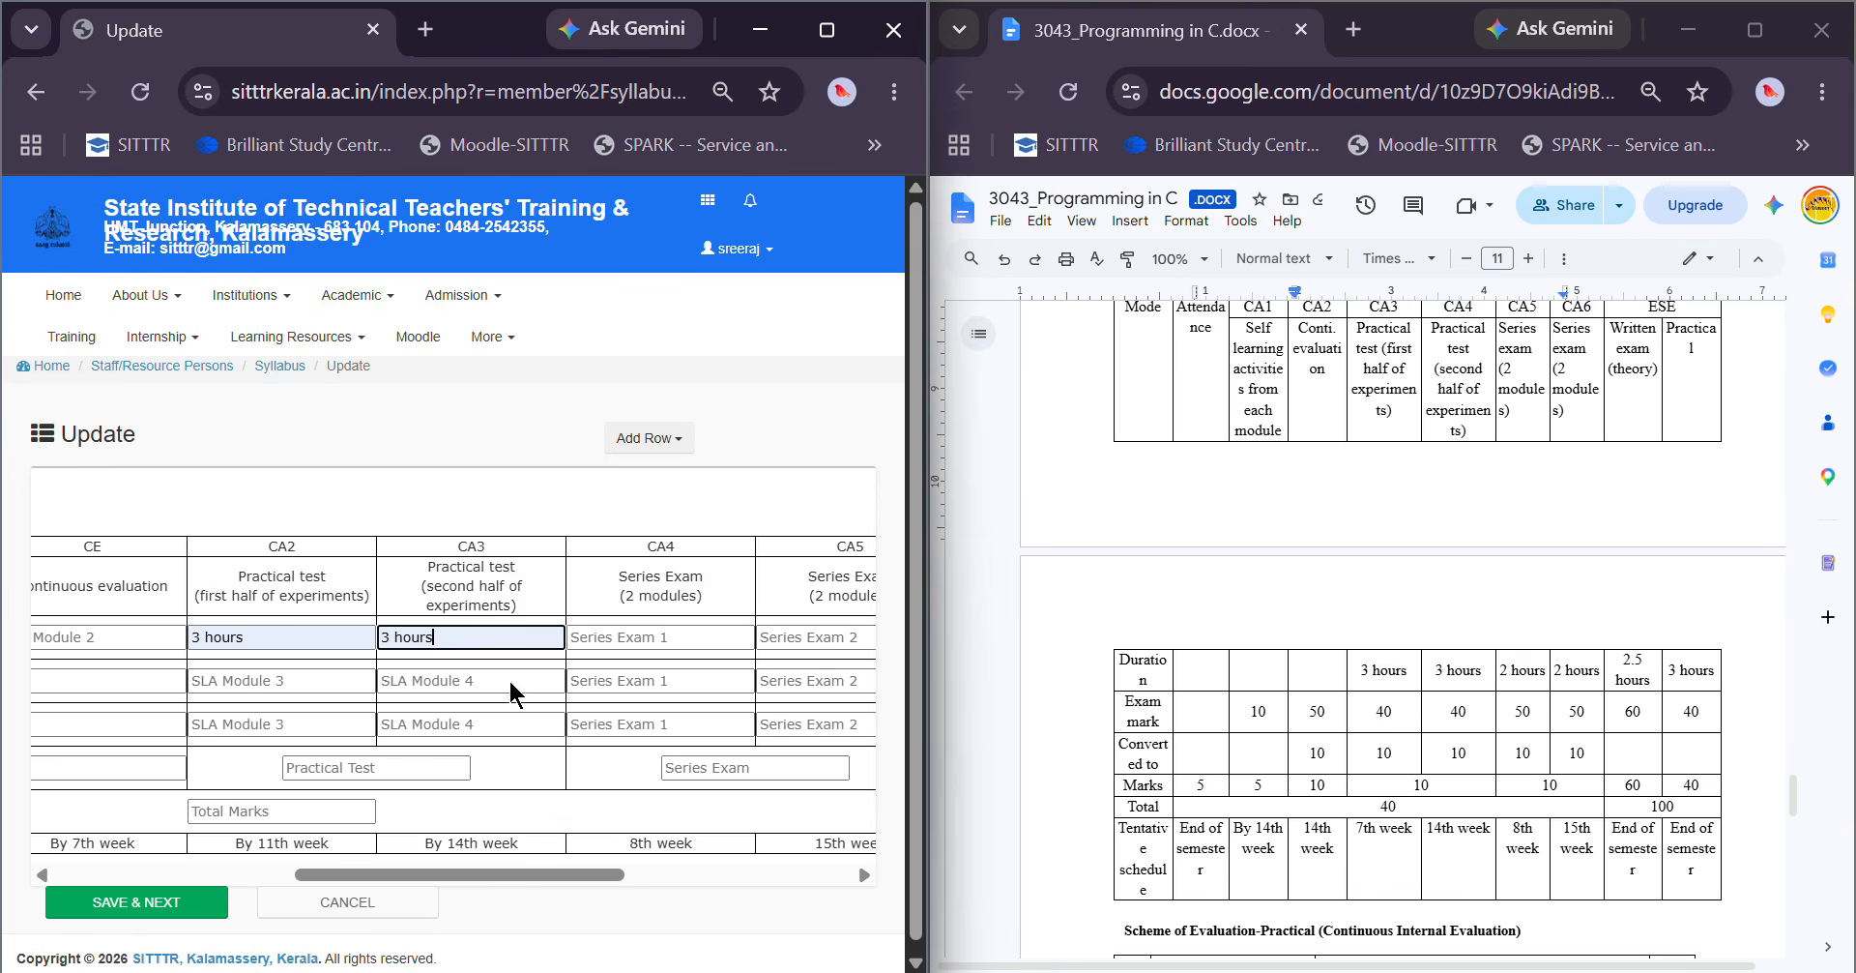
left_click(261, 683)
left_click(359, 737)
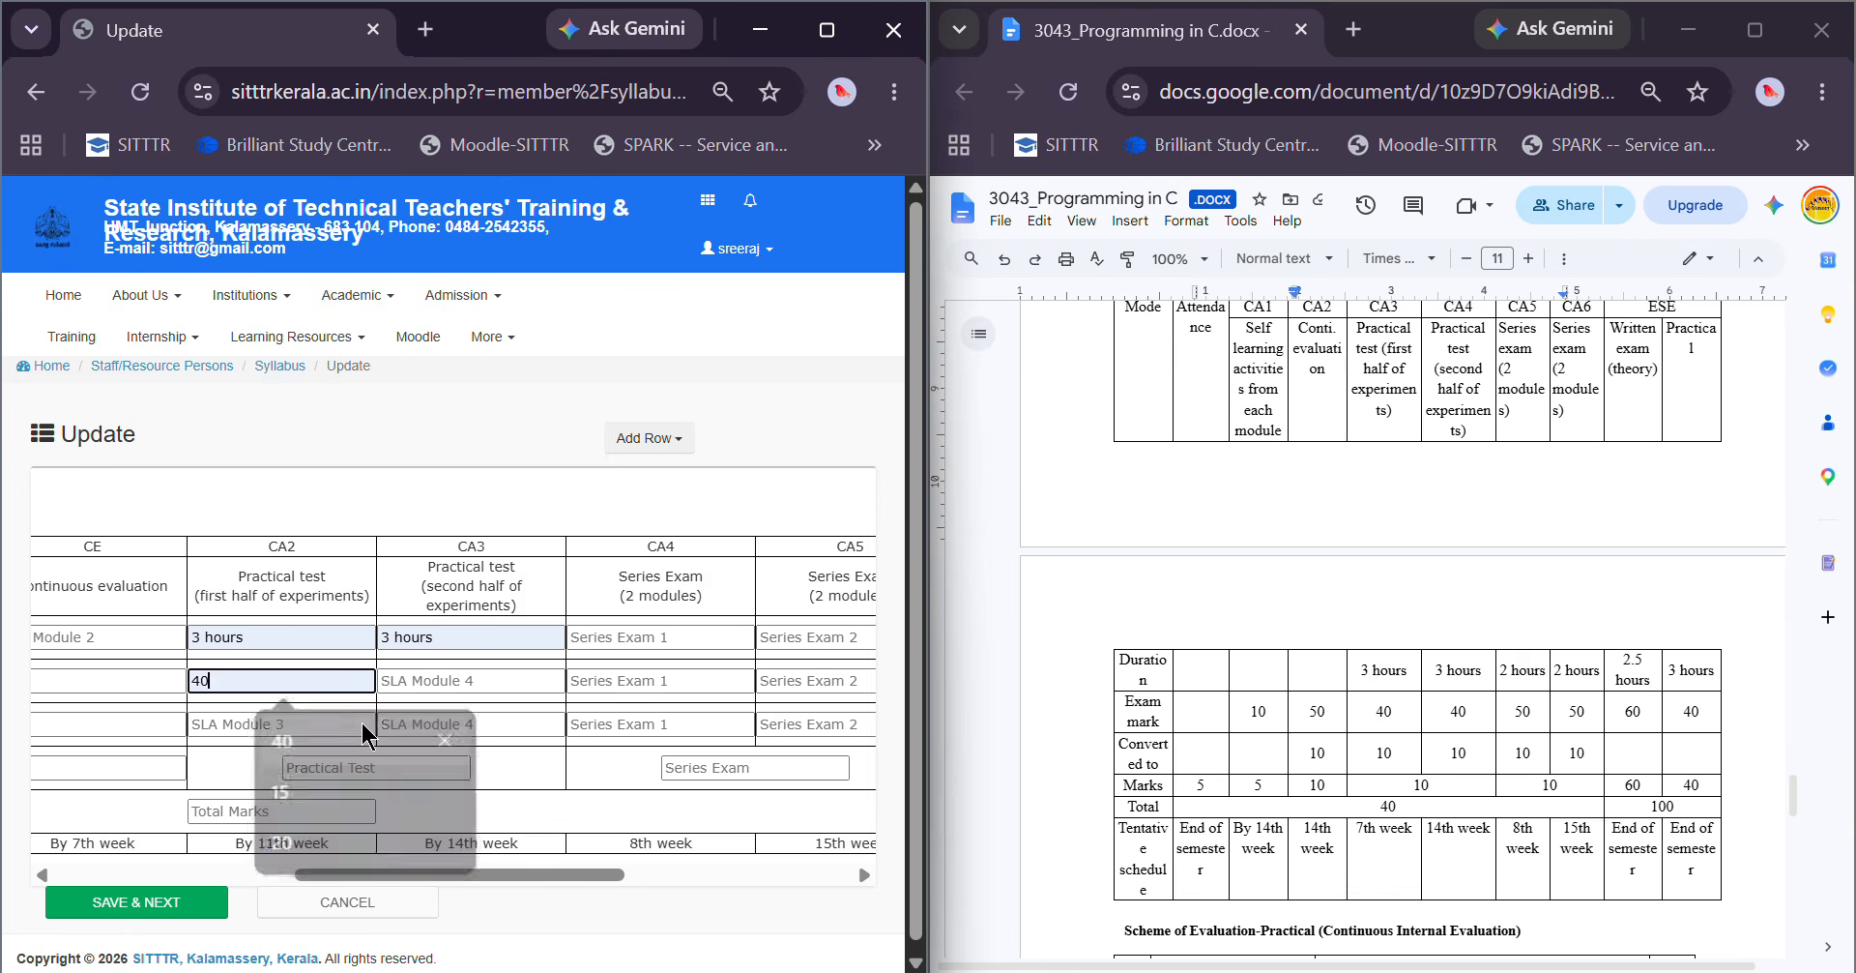
left_click(445, 680)
left_click(510, 731)
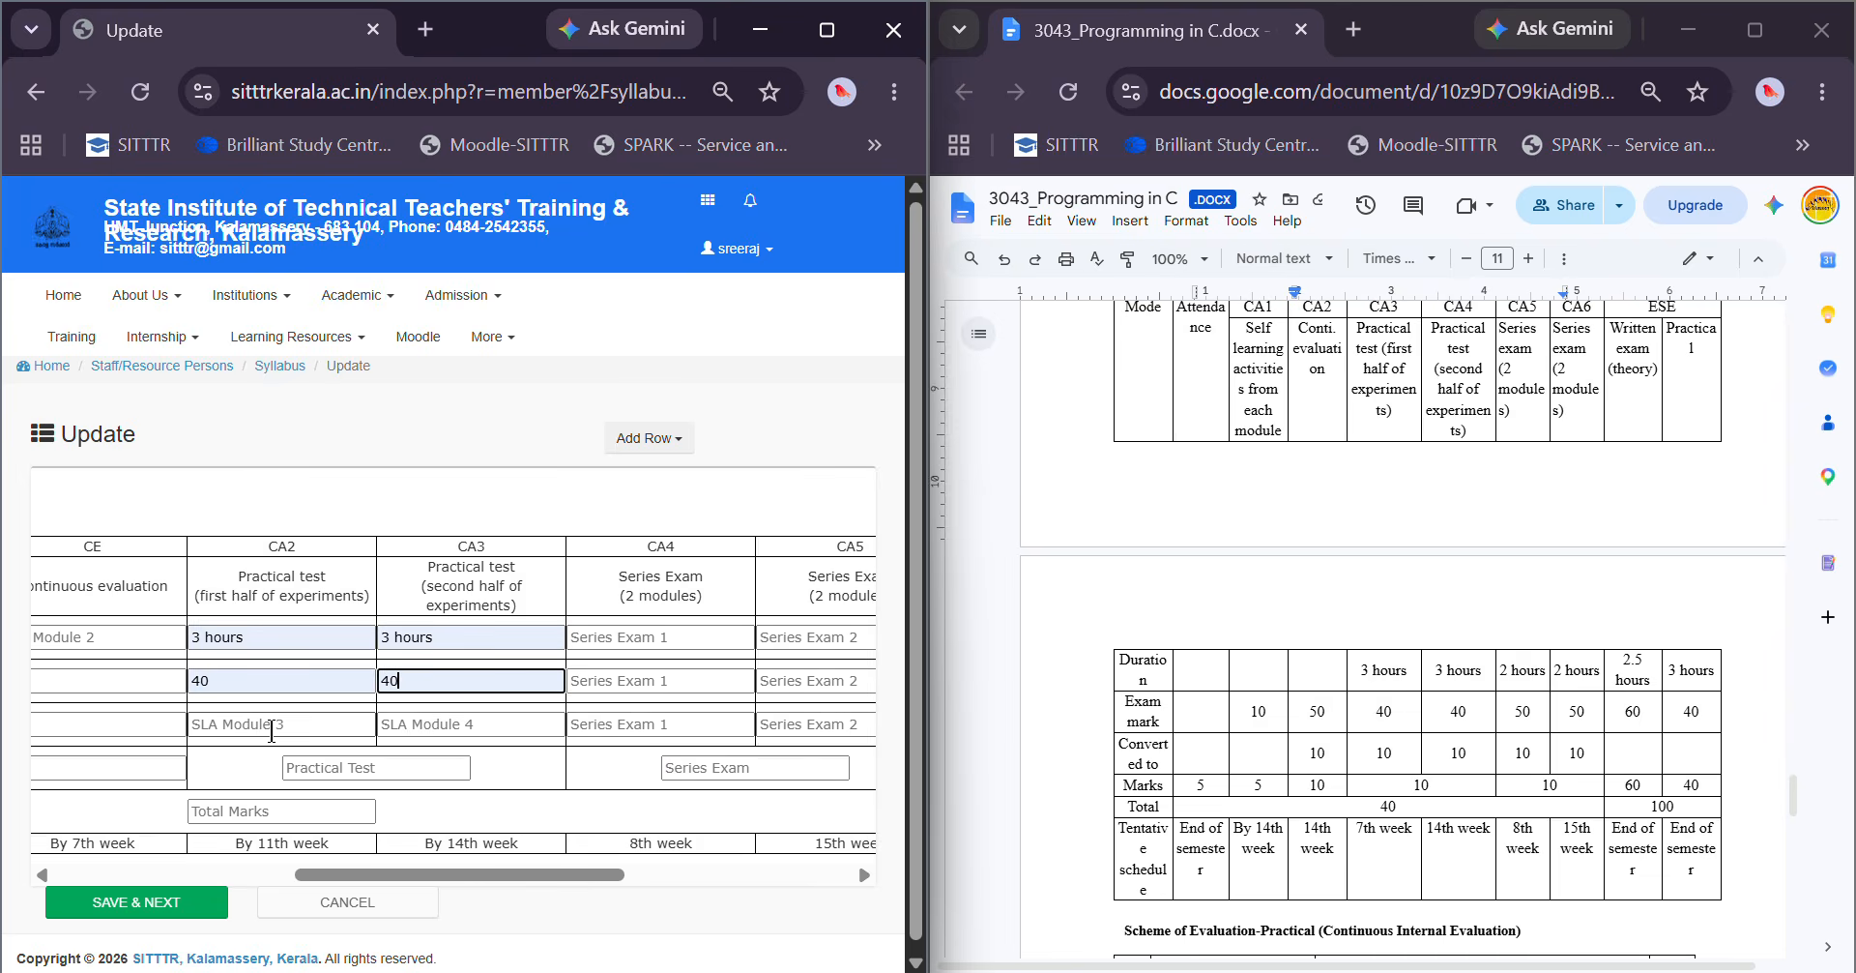
left_click(271, 727)
left_click(328, 780)
left_click(469, 723)
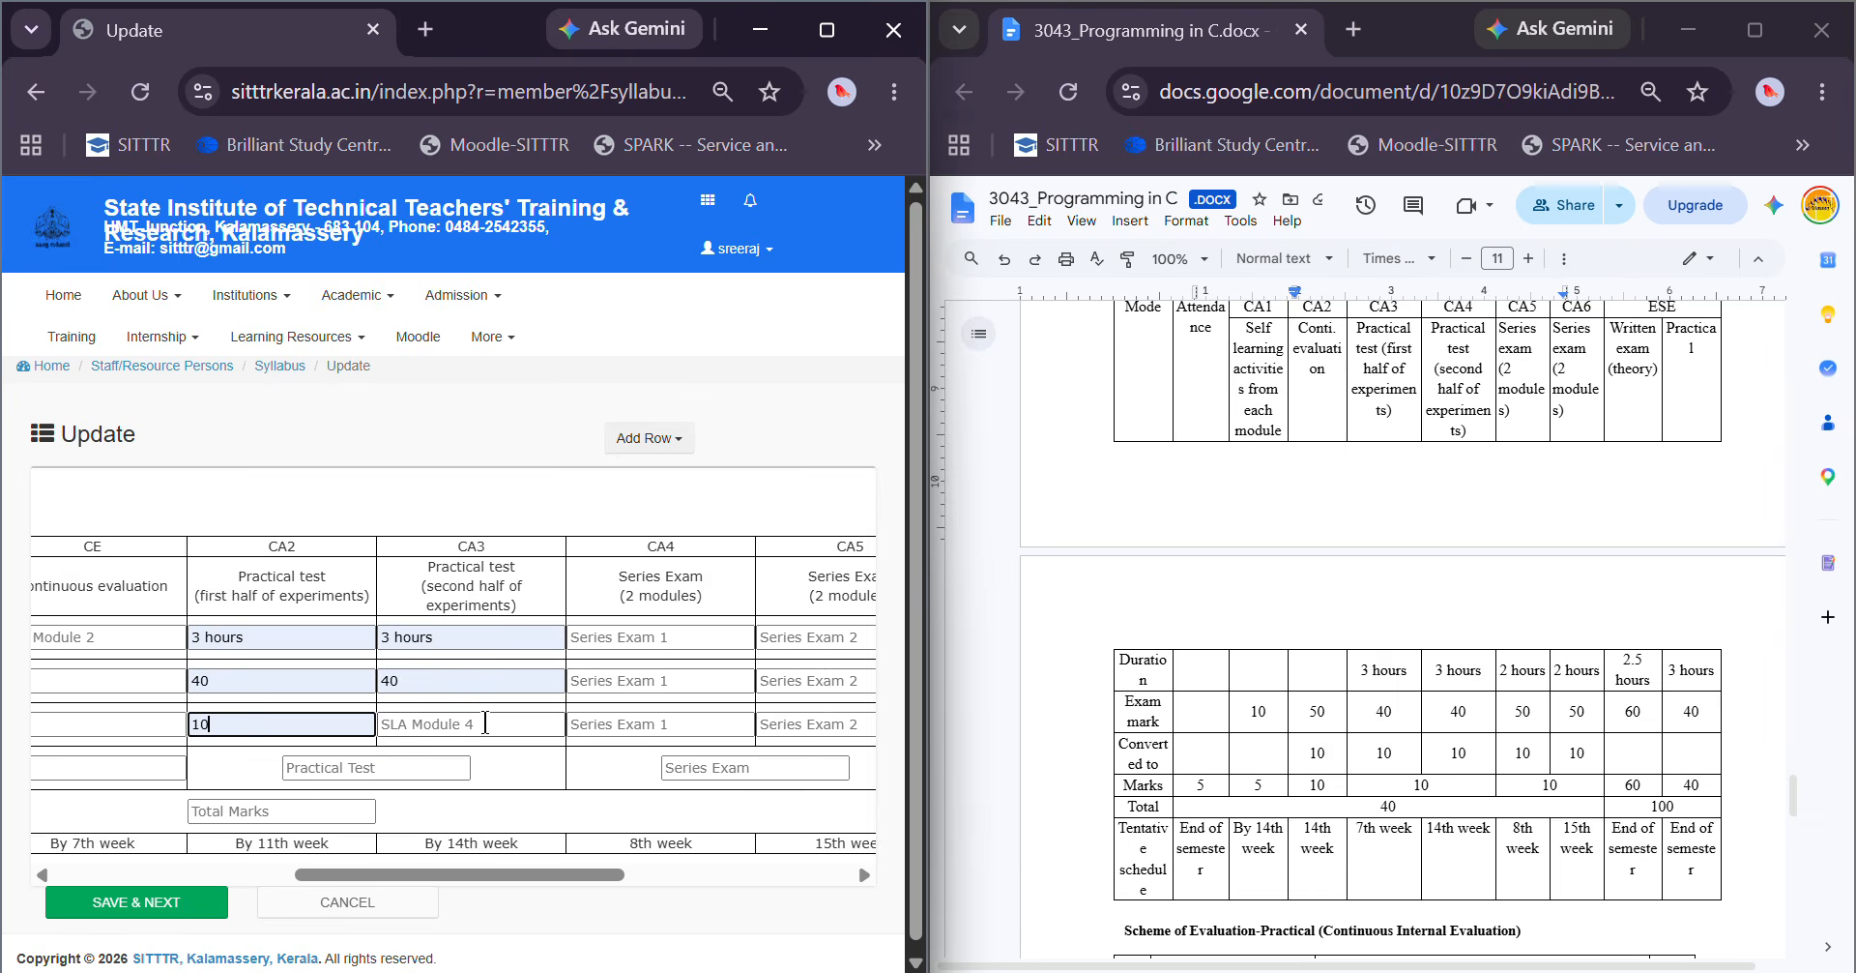
left_click(518, 781)
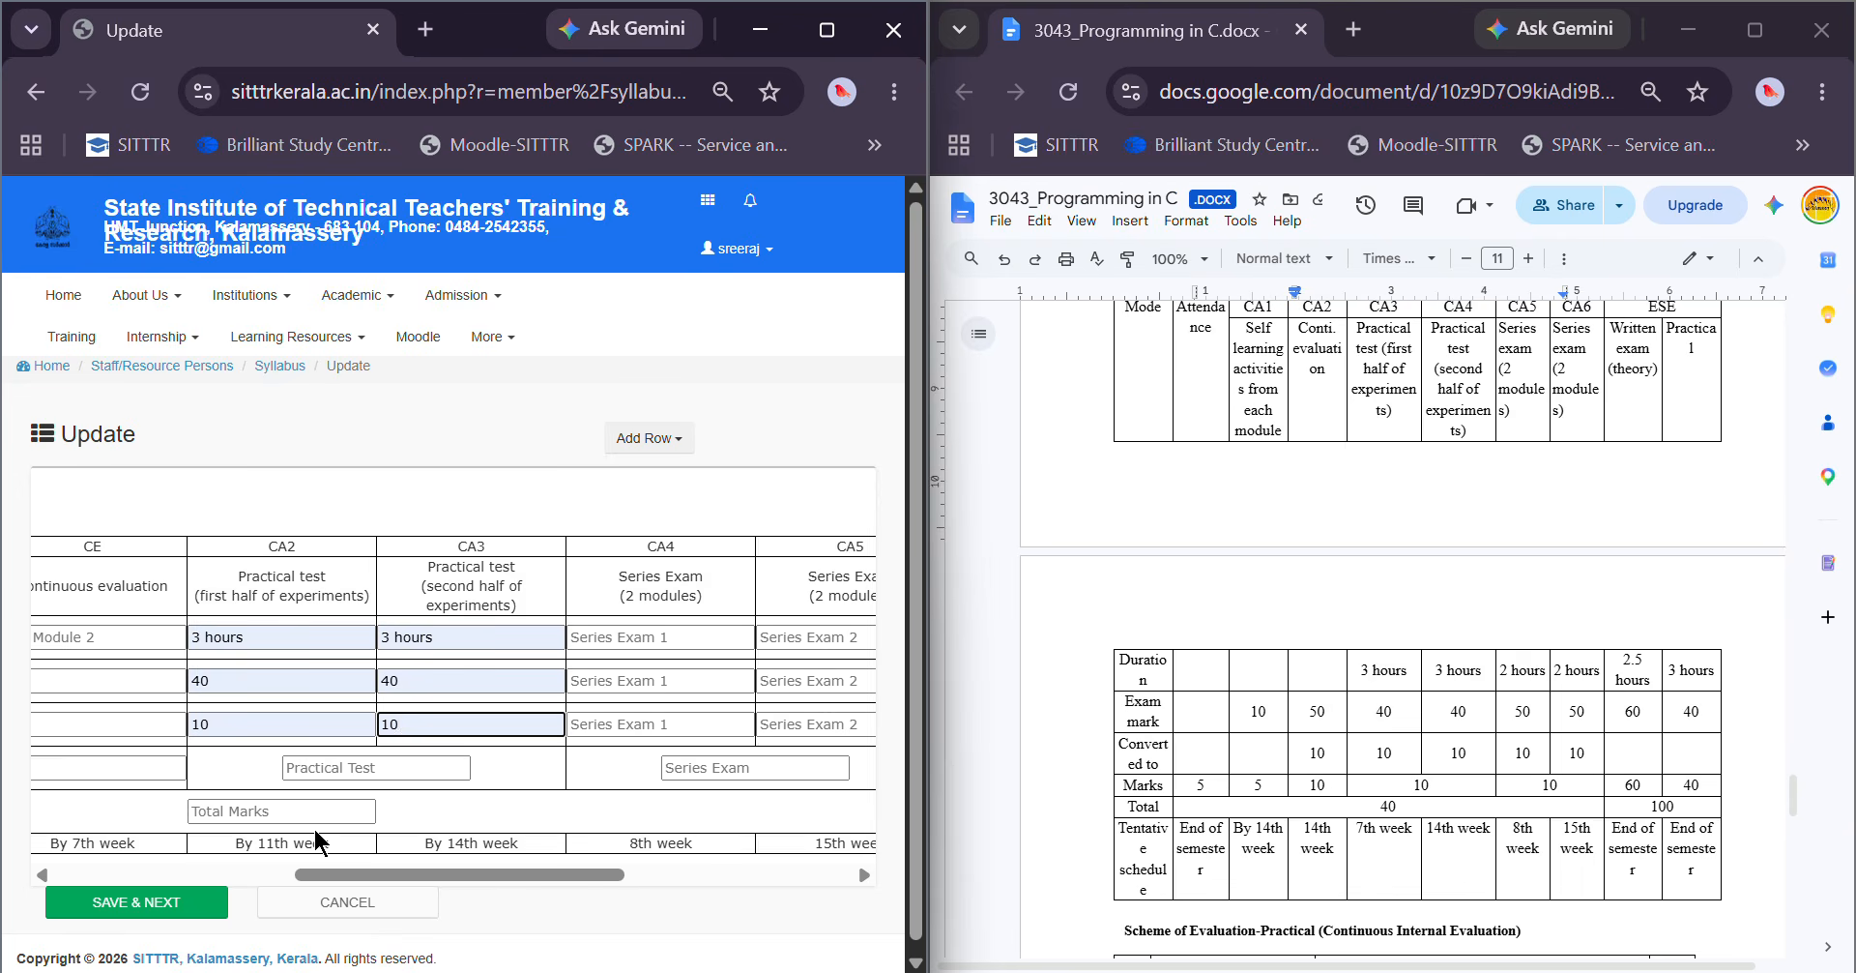
left_click(378, 767)
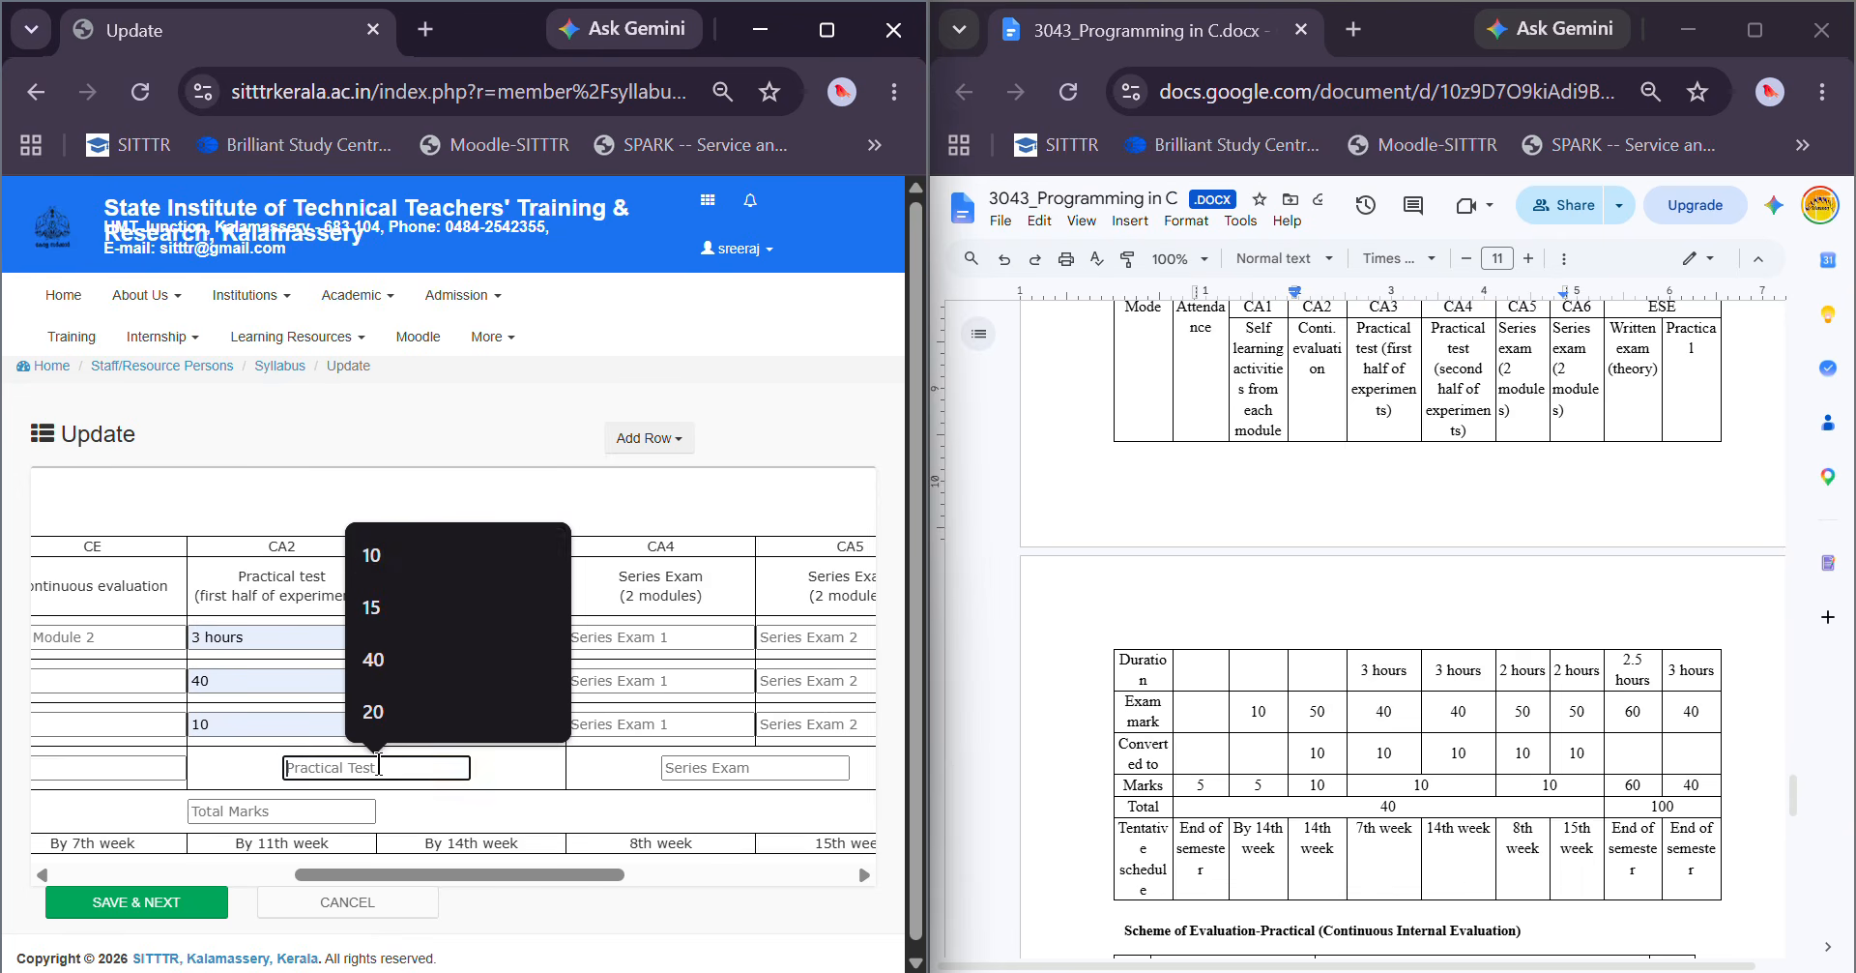
left_click(441, 559)
Fill CA4 and CA5 series exams: 2 hours, 50 marks converted to 10, Series Exam total 10
left_click_drag(501, 875, 682, 844)
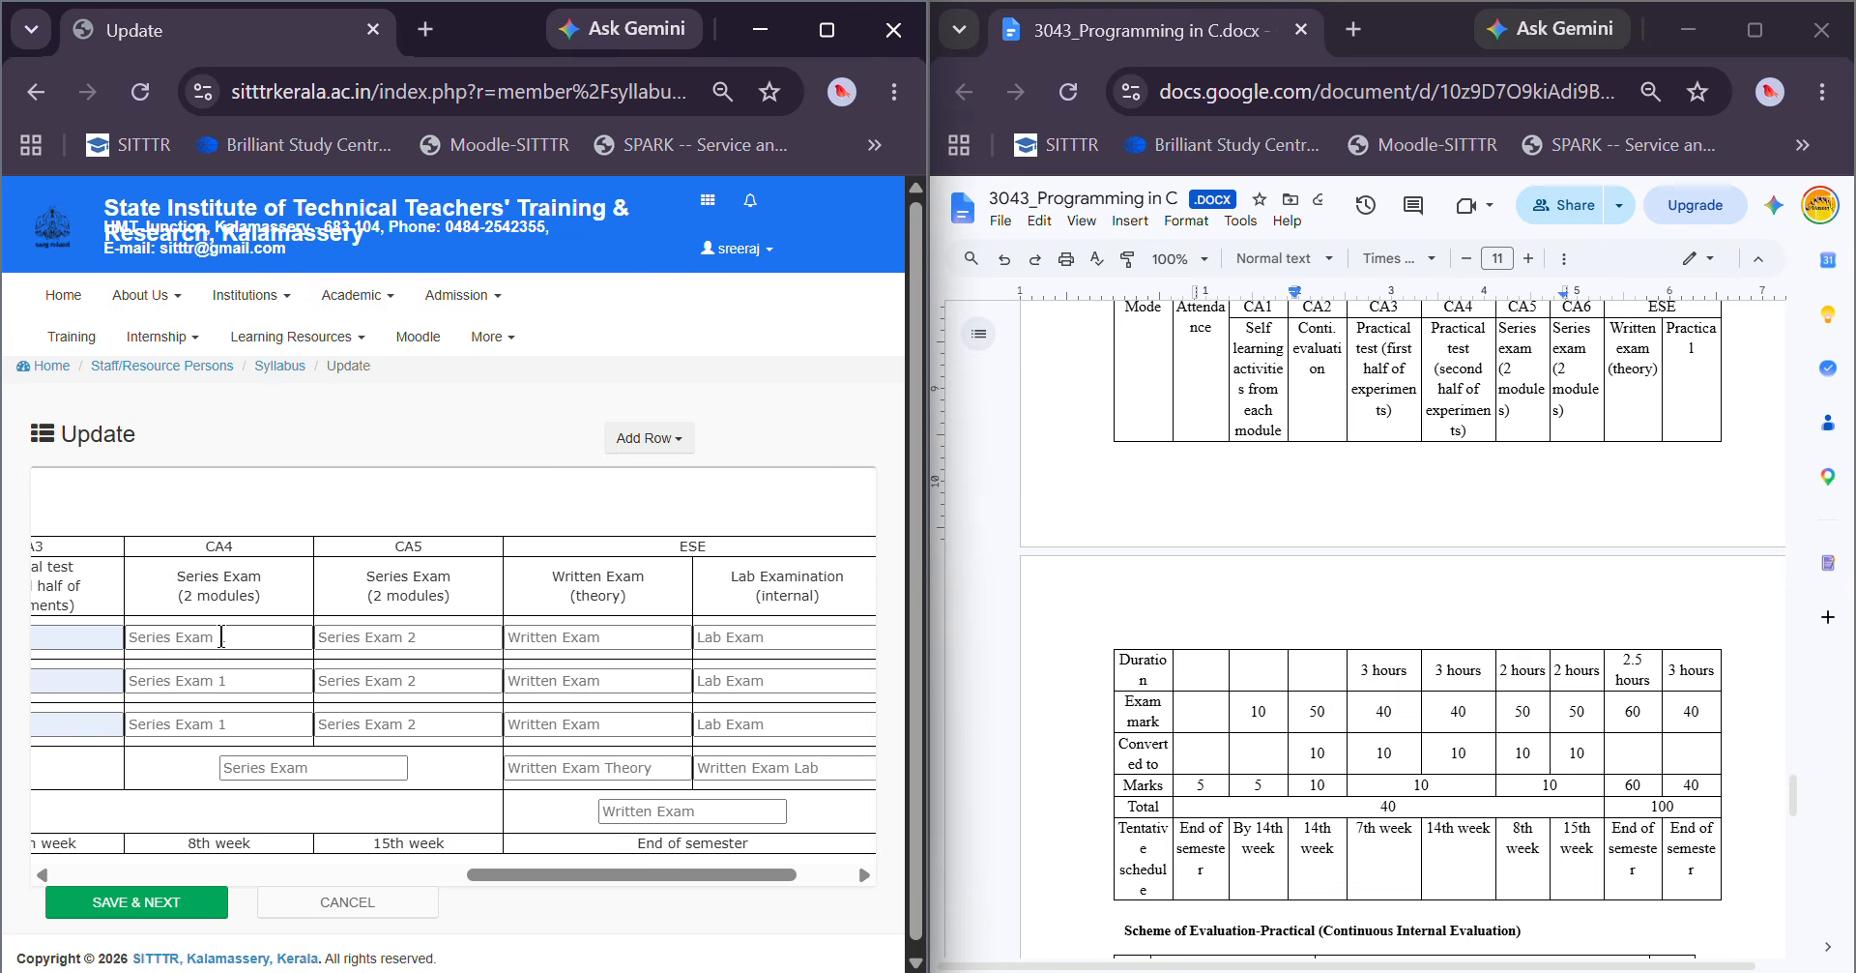
left_click(222, 637)
left_click(246, 696)
left_click(406, 638)
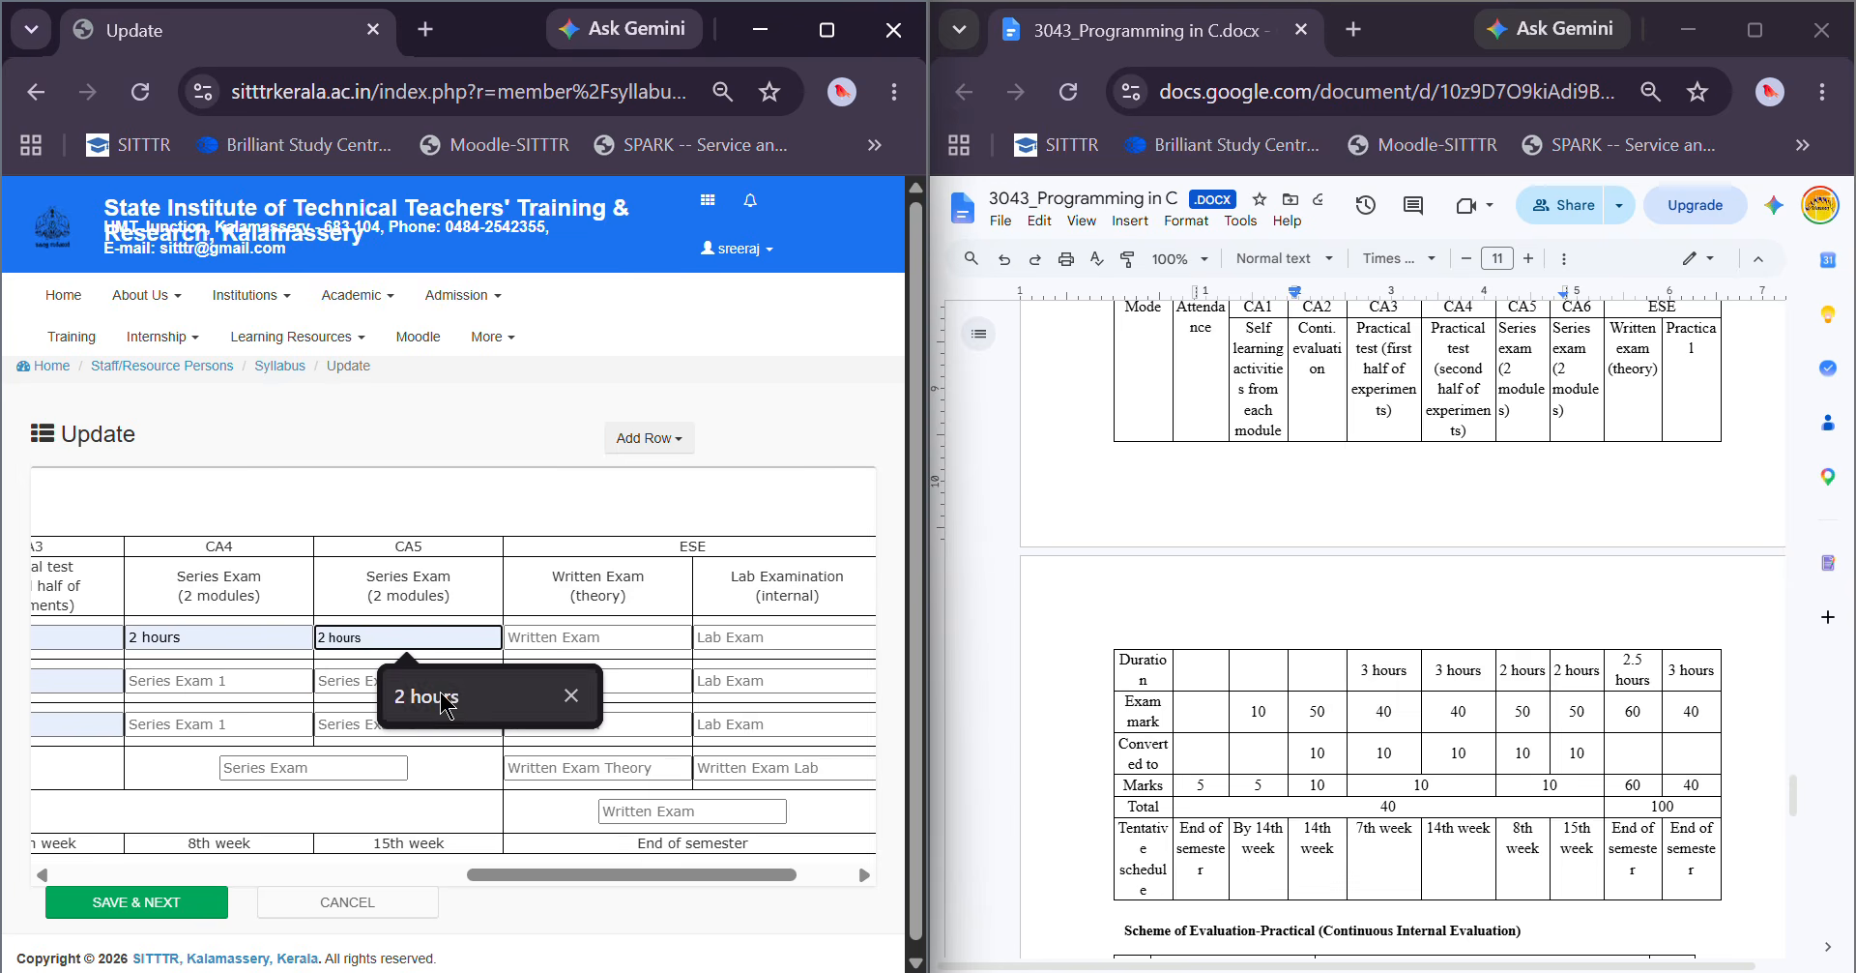
left_click(426, 696)
left_click(242, 682)
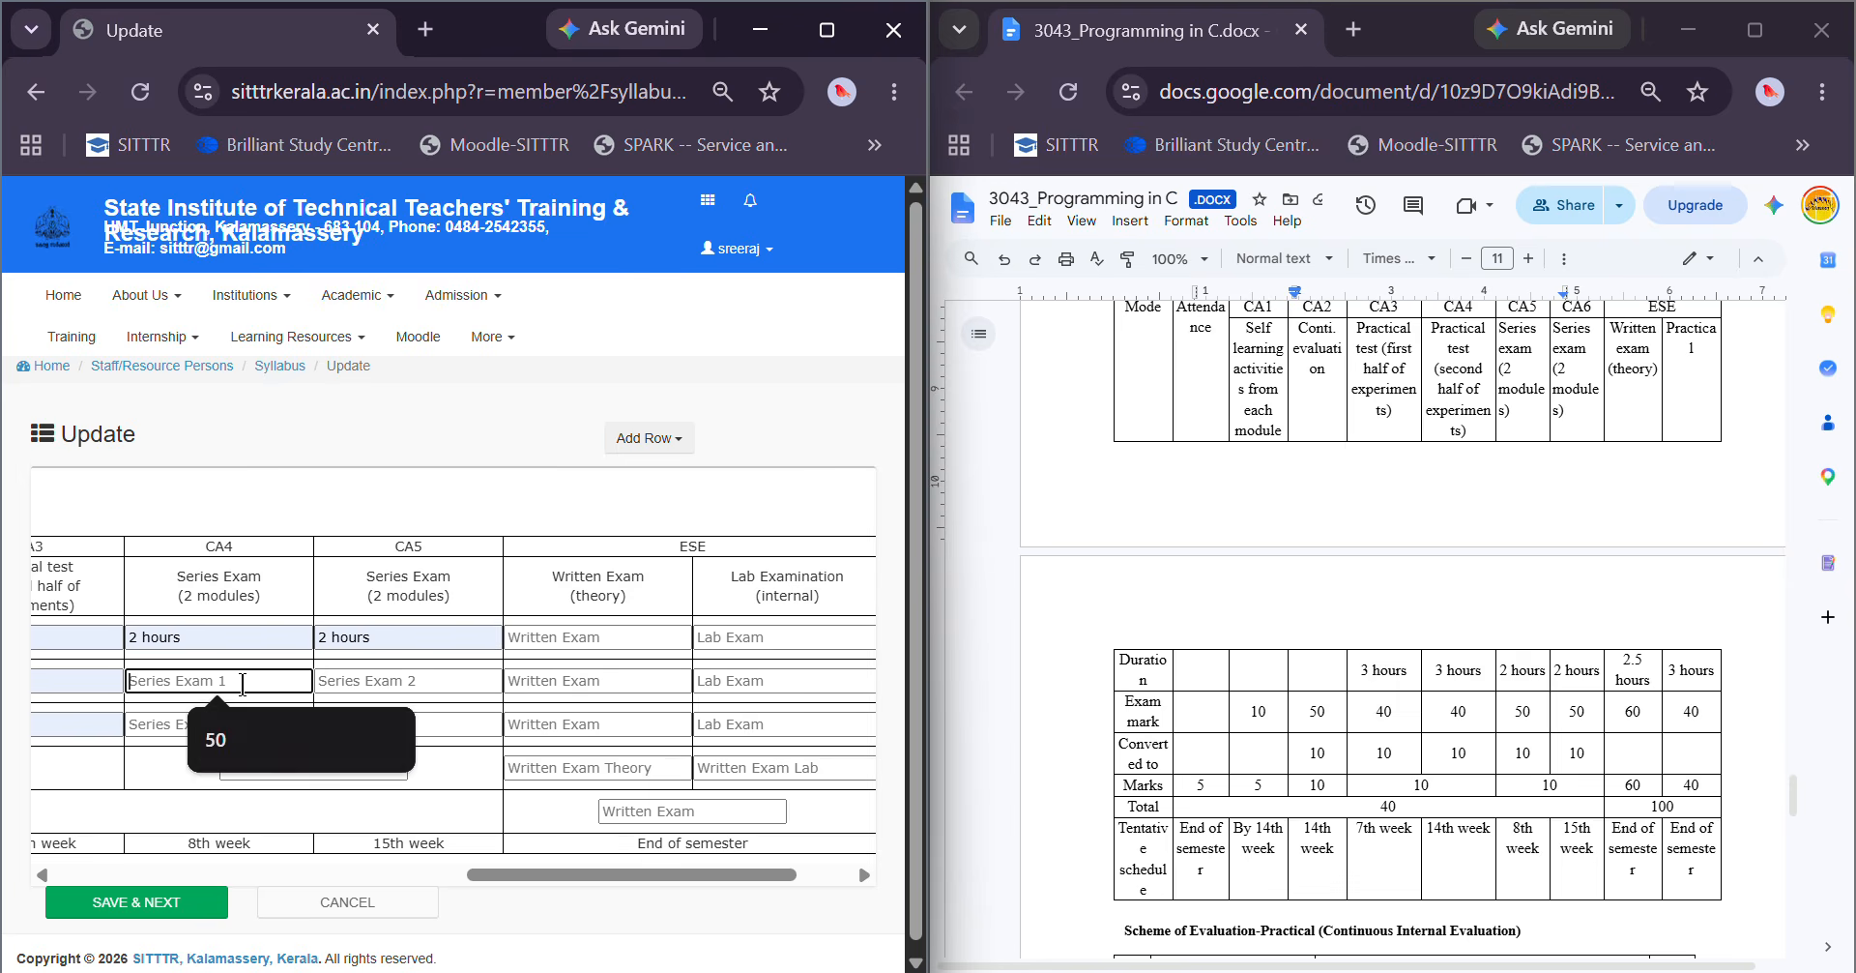
left_click(280, 740)
left_click(387, 681)
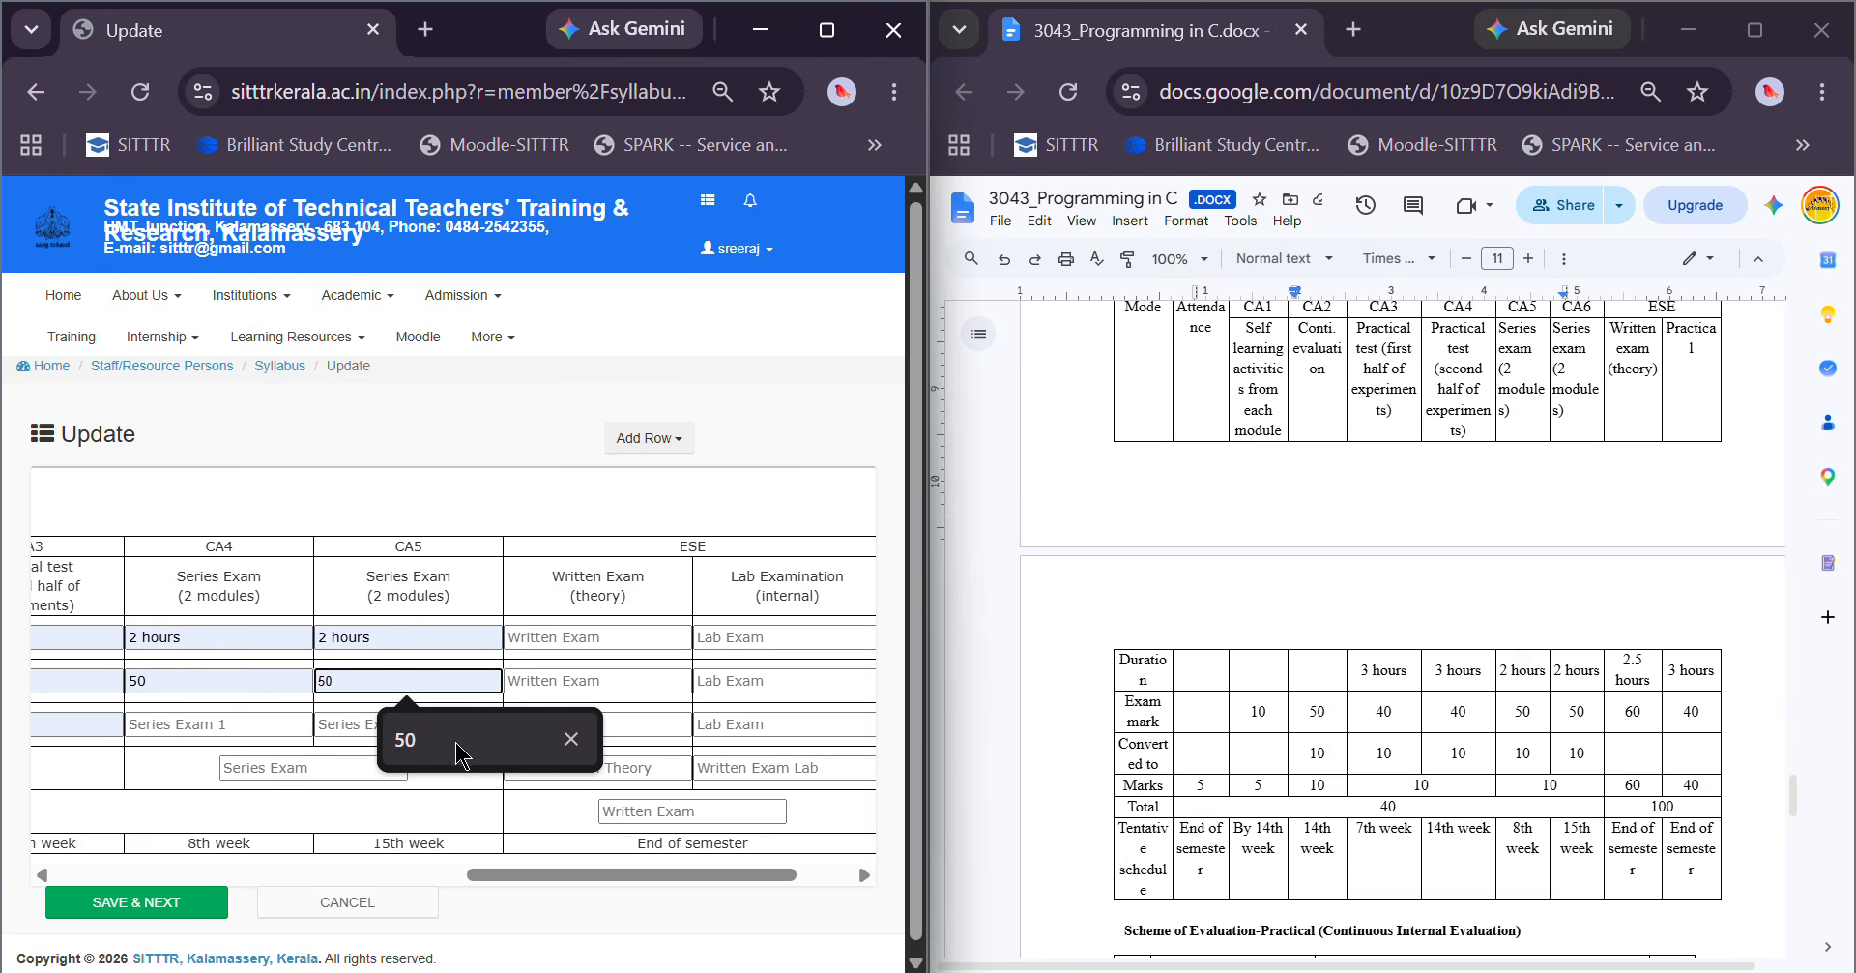
left_click(460, 742)
left_click(201, 725)
left_click(245, 784)
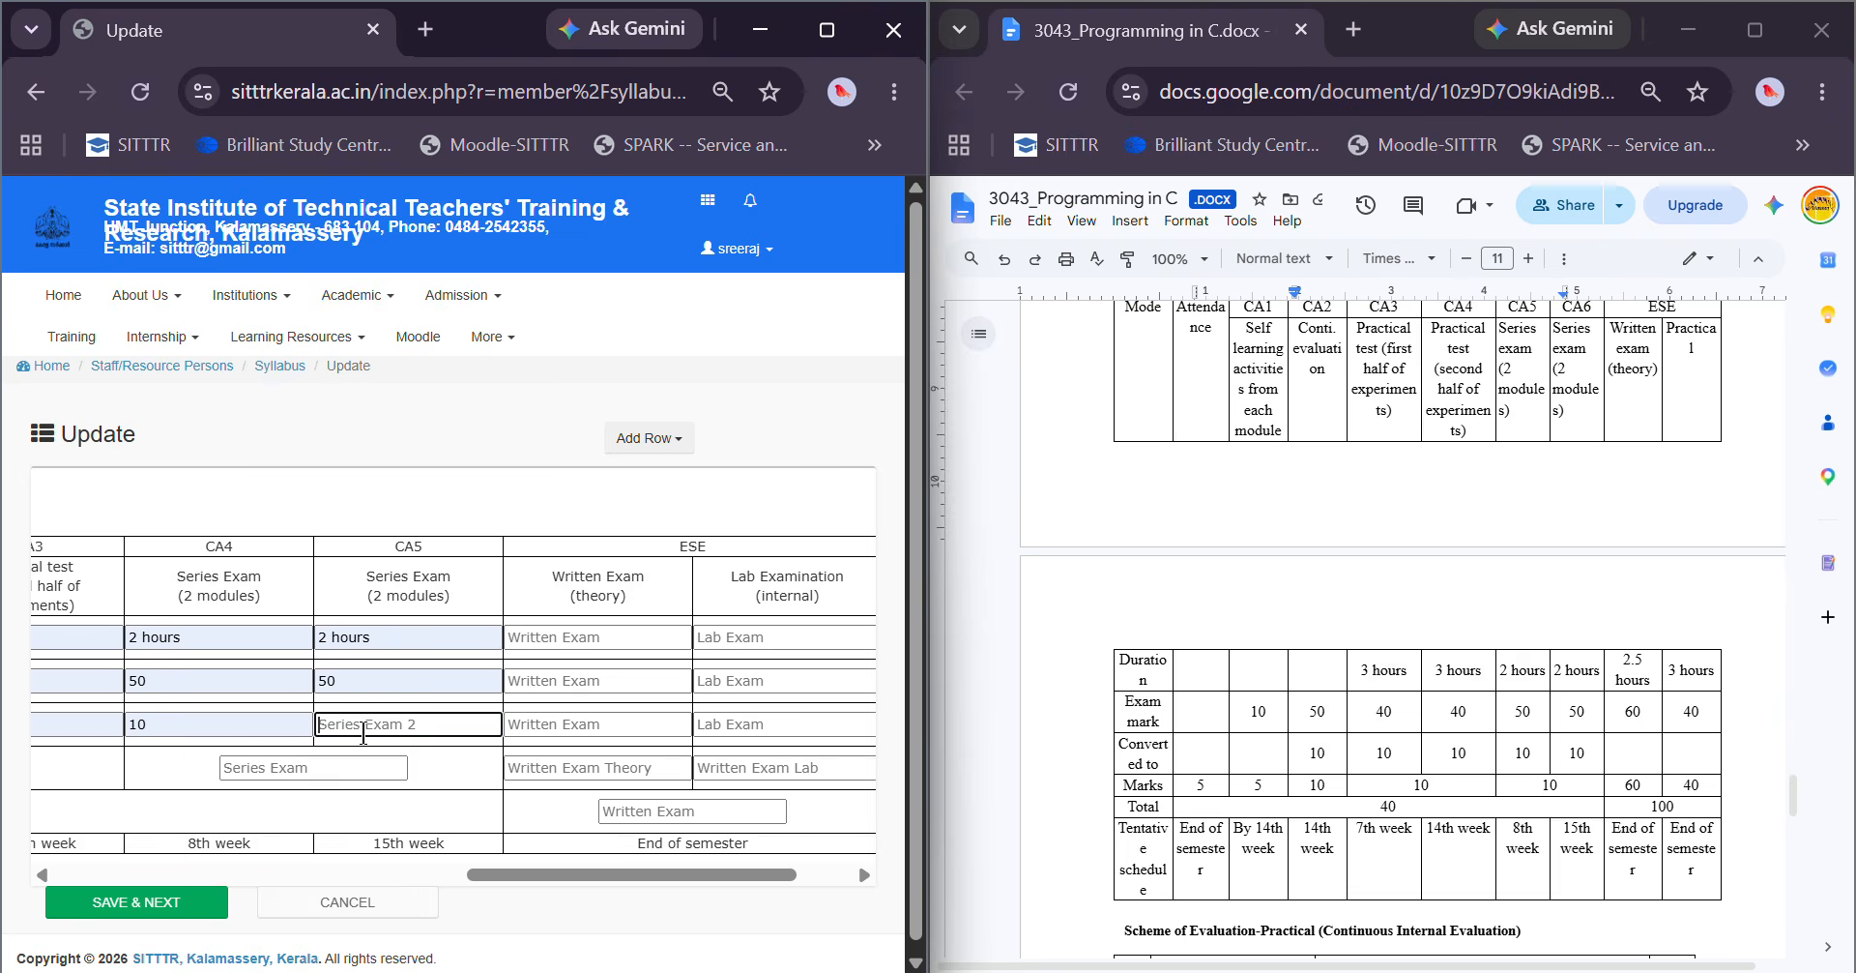
left_click(356, 725)
left_click(450, 795)
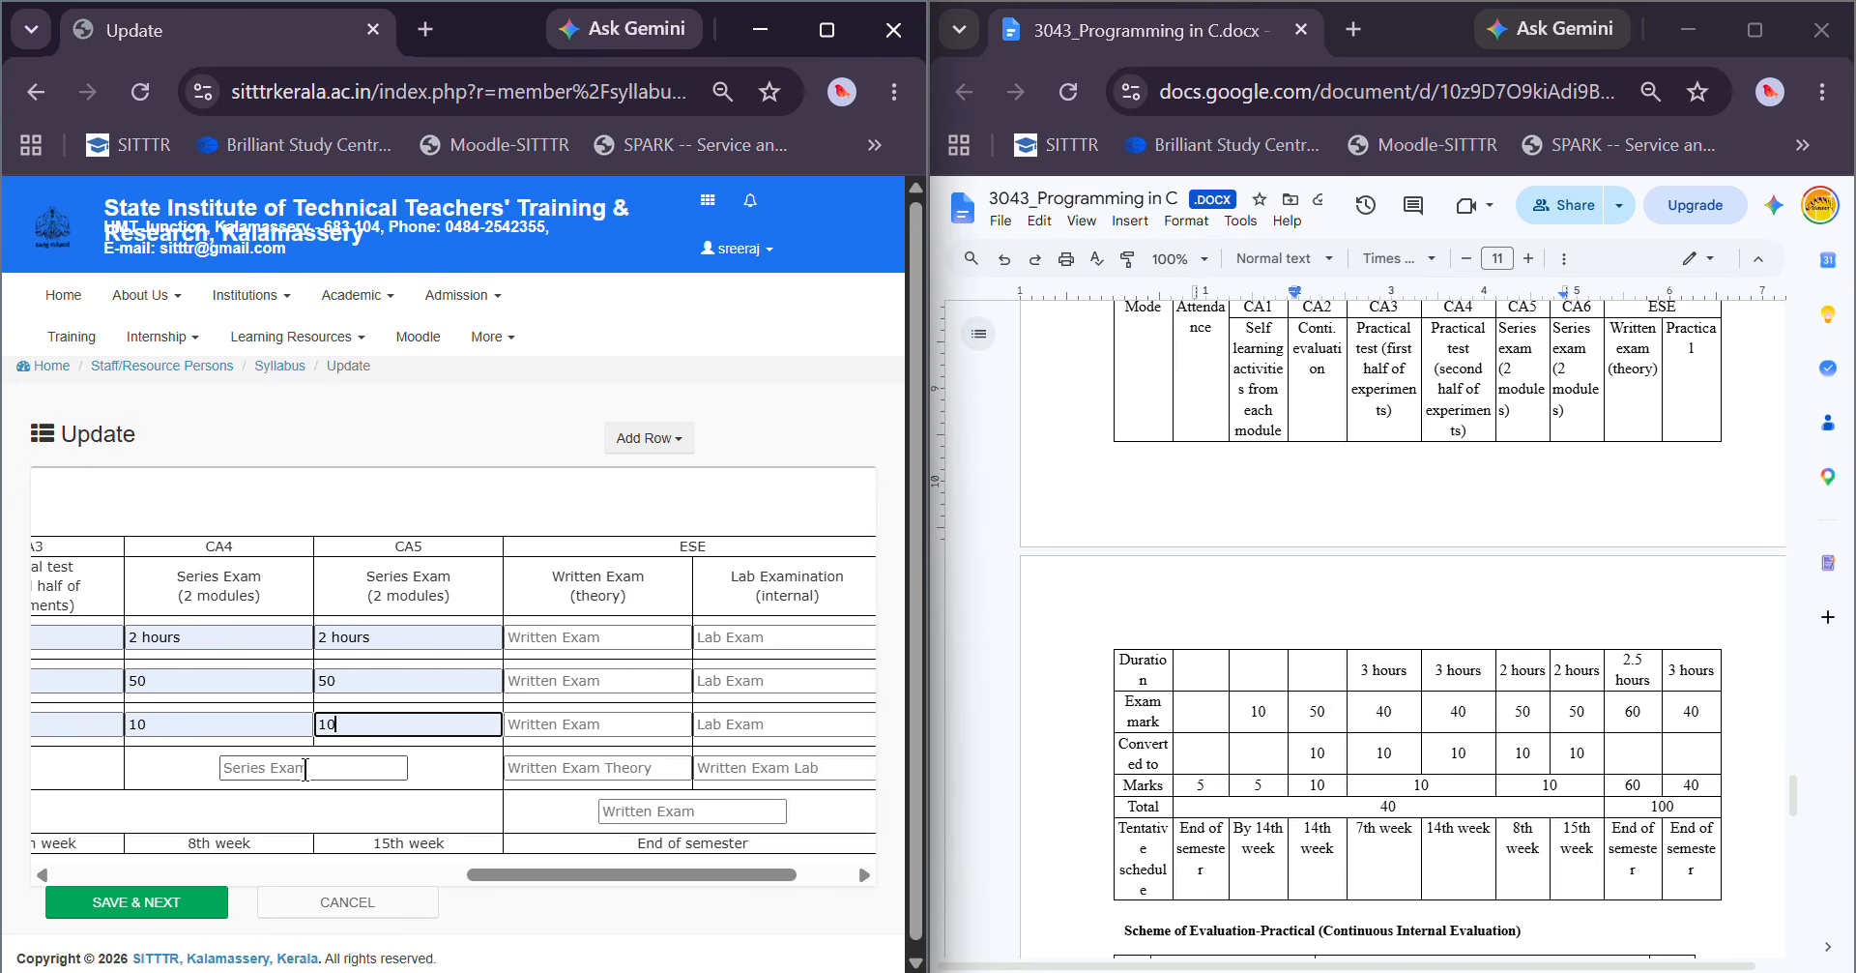
left_click(334, 769)
left_click(347, 830)
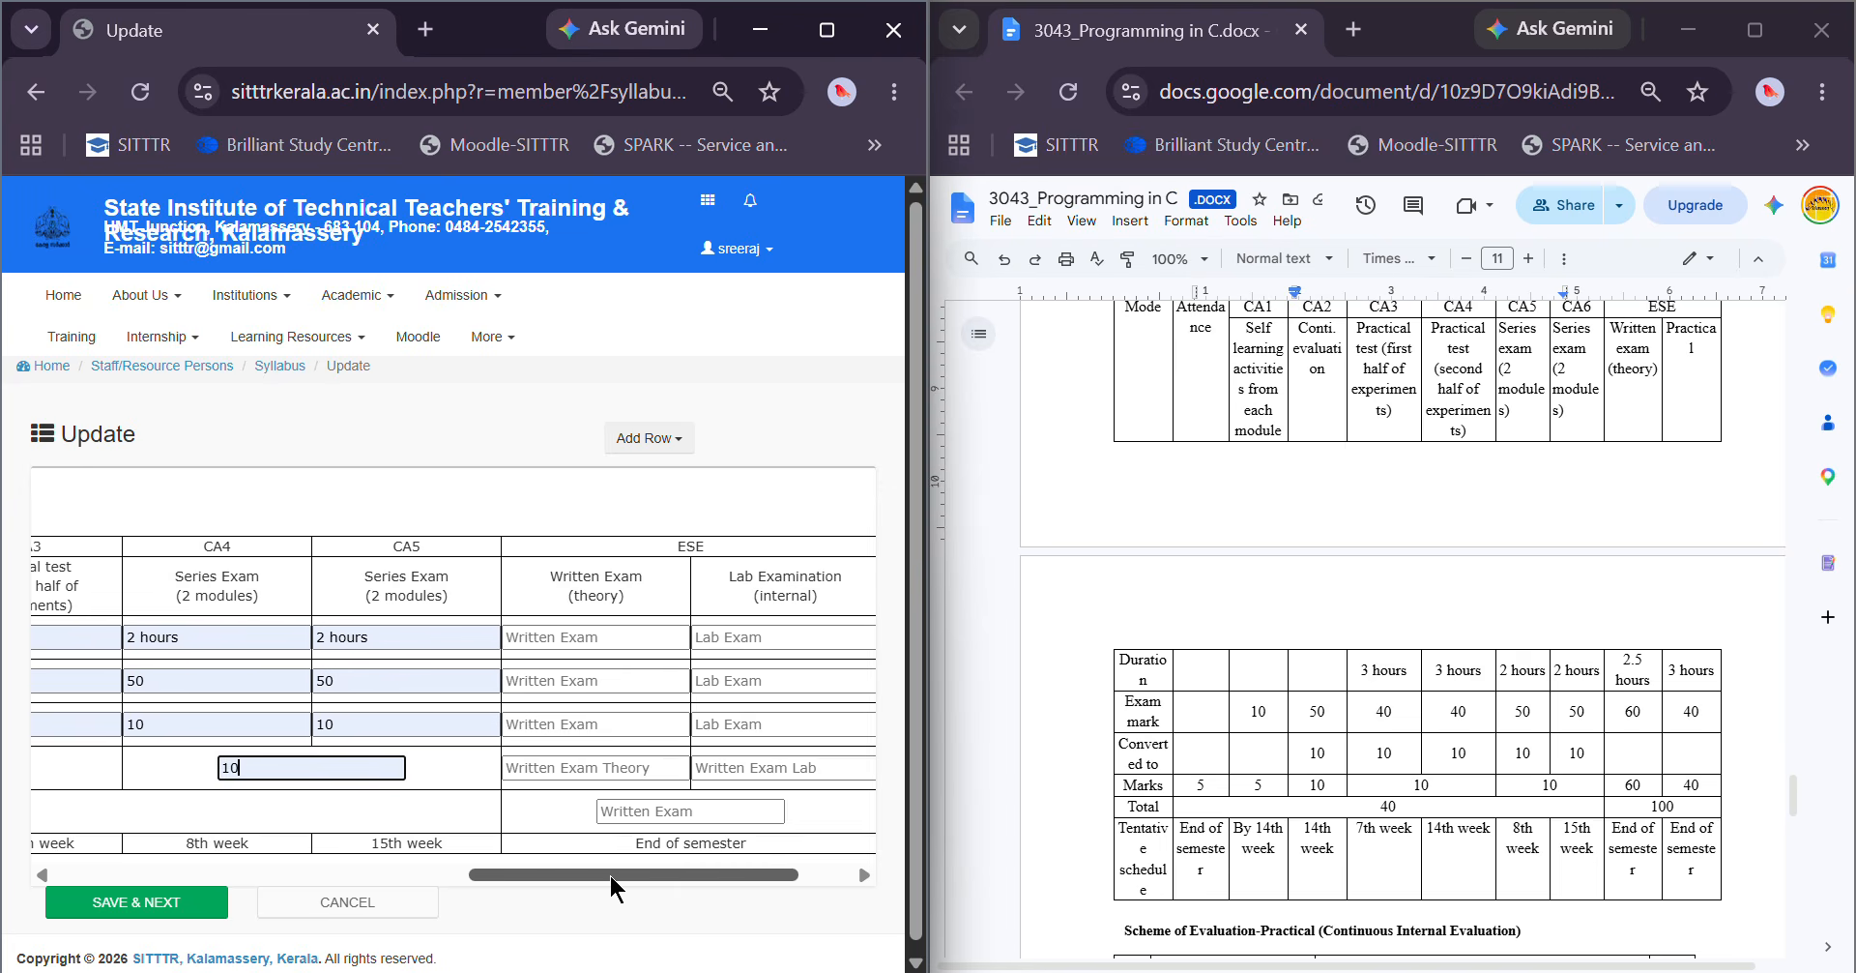
Set the ESE written exam to 2.5 hours and 60 marks, with Theory marks 60
left_click_drag(609, 874, 681, 874)
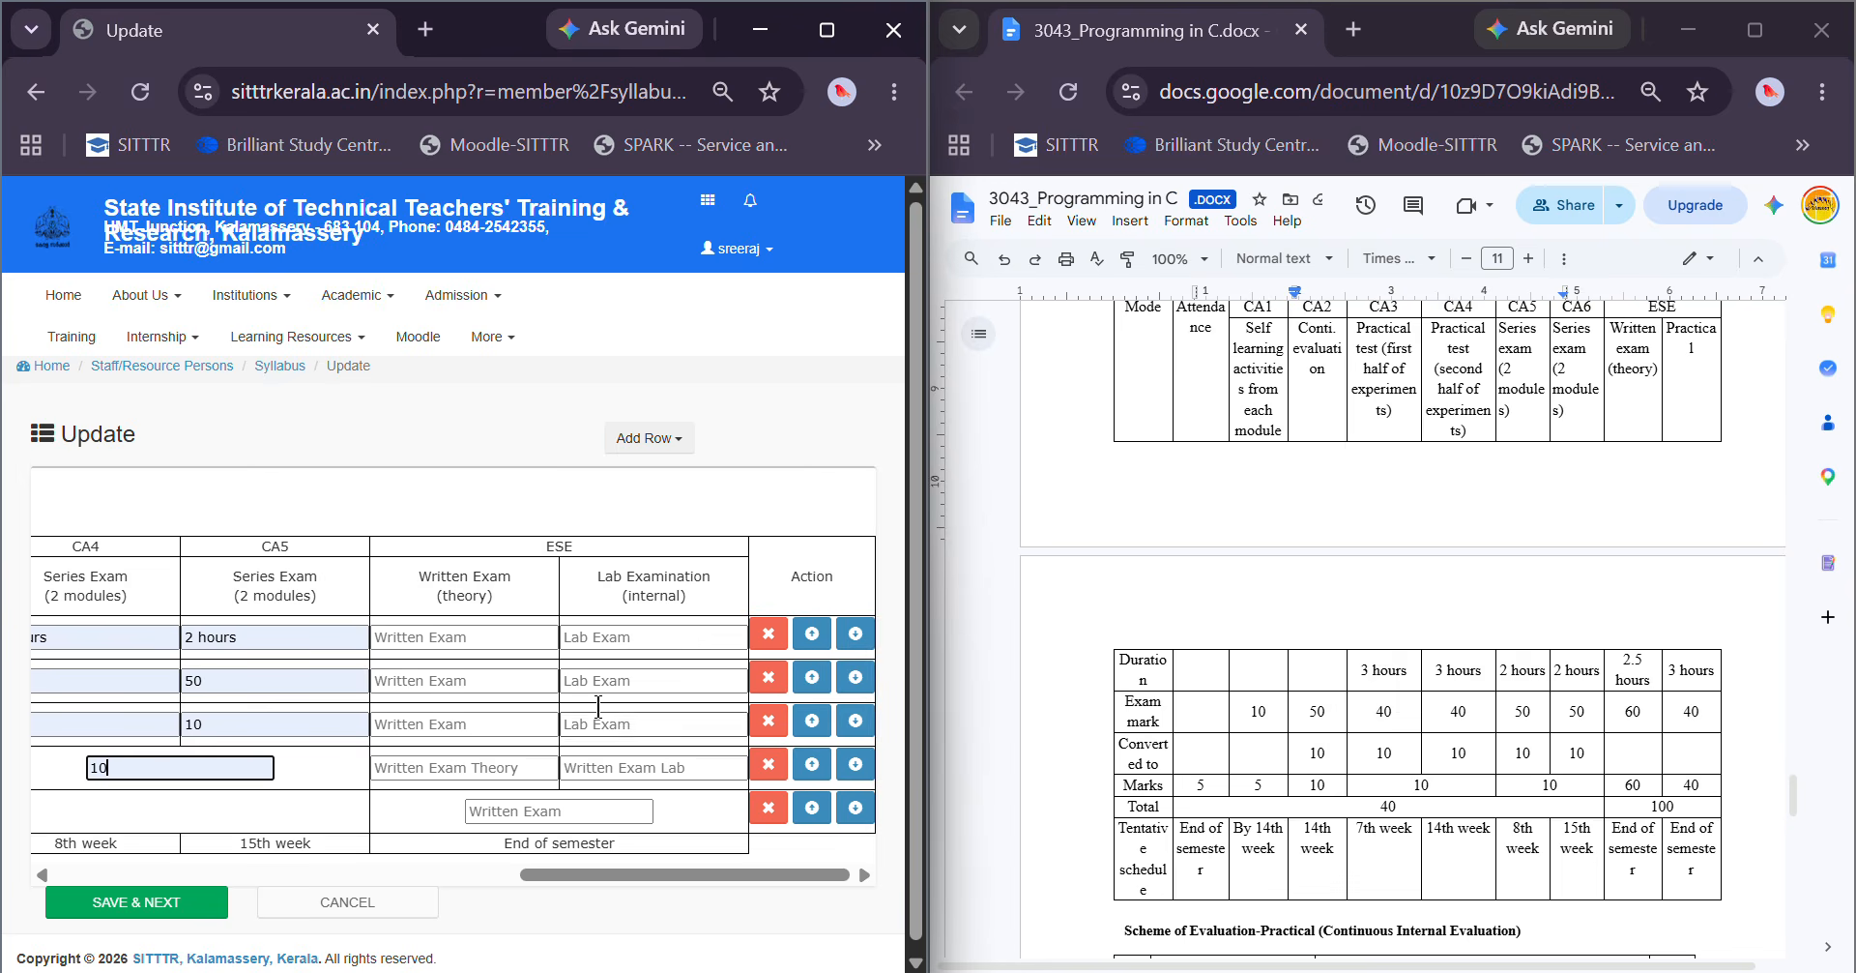
left_click(486, 636)
left_click(489, 691)
left_click(458, 677)
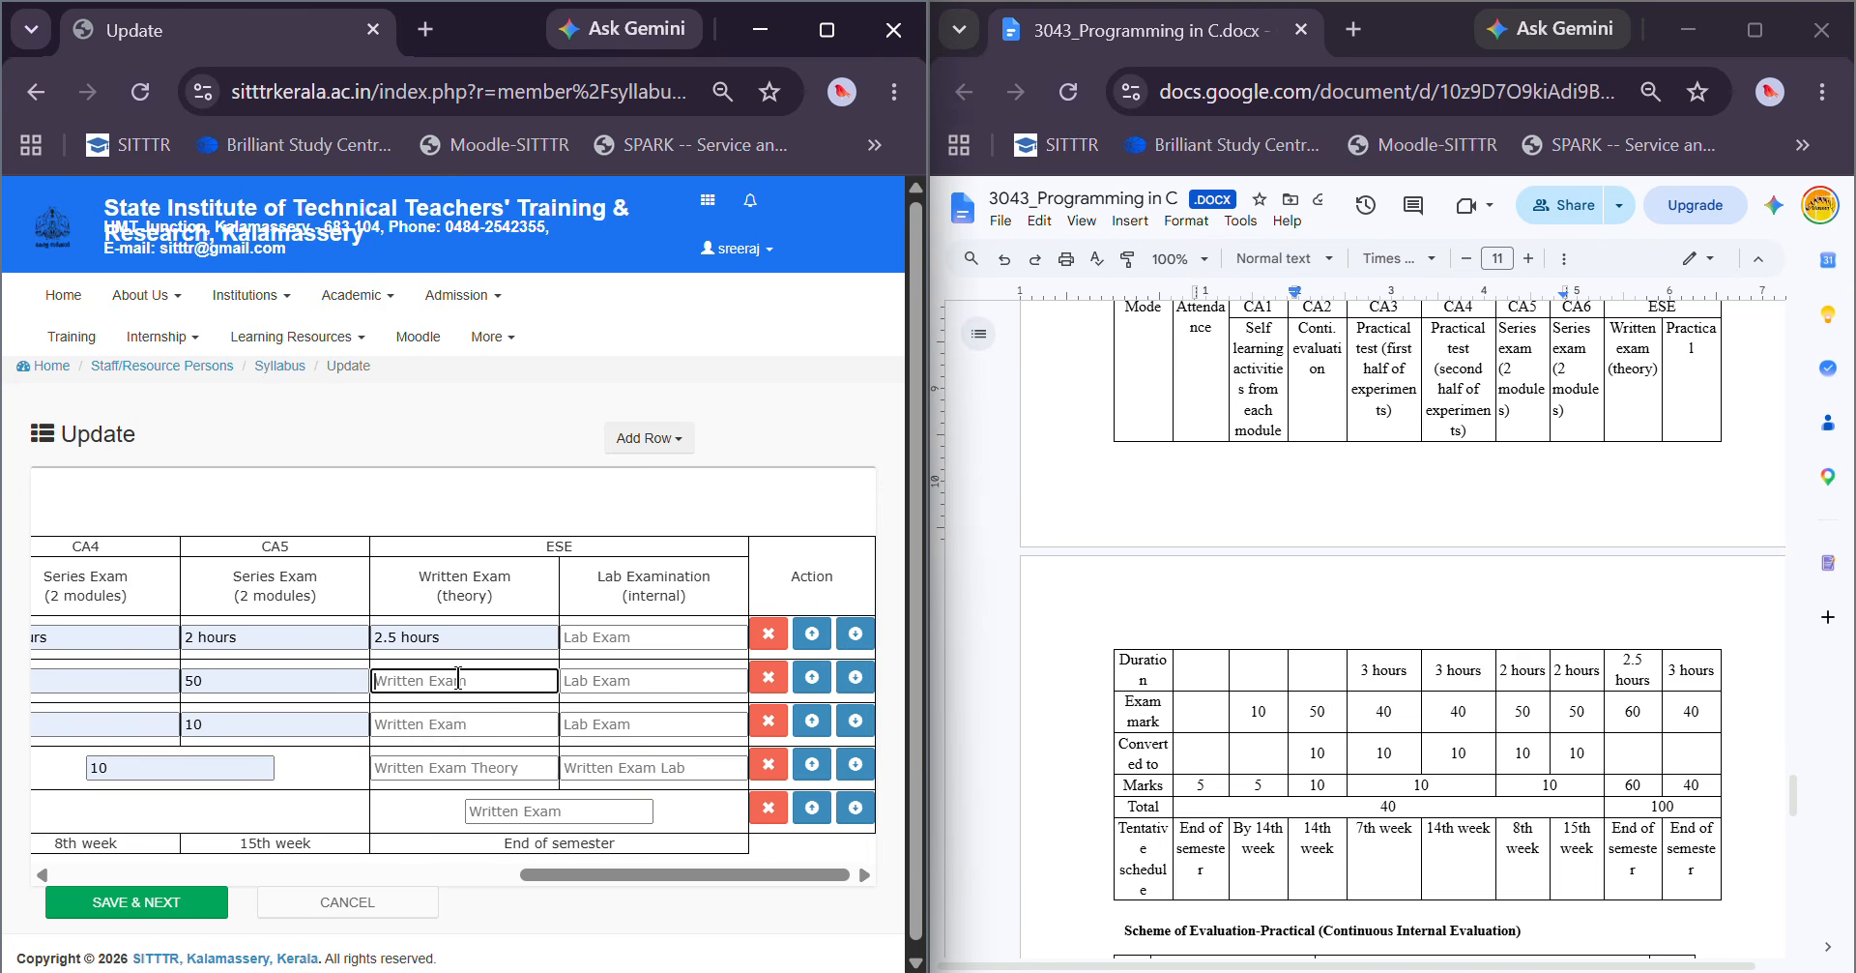
left_click(464, 727)
left_click(468, 770)
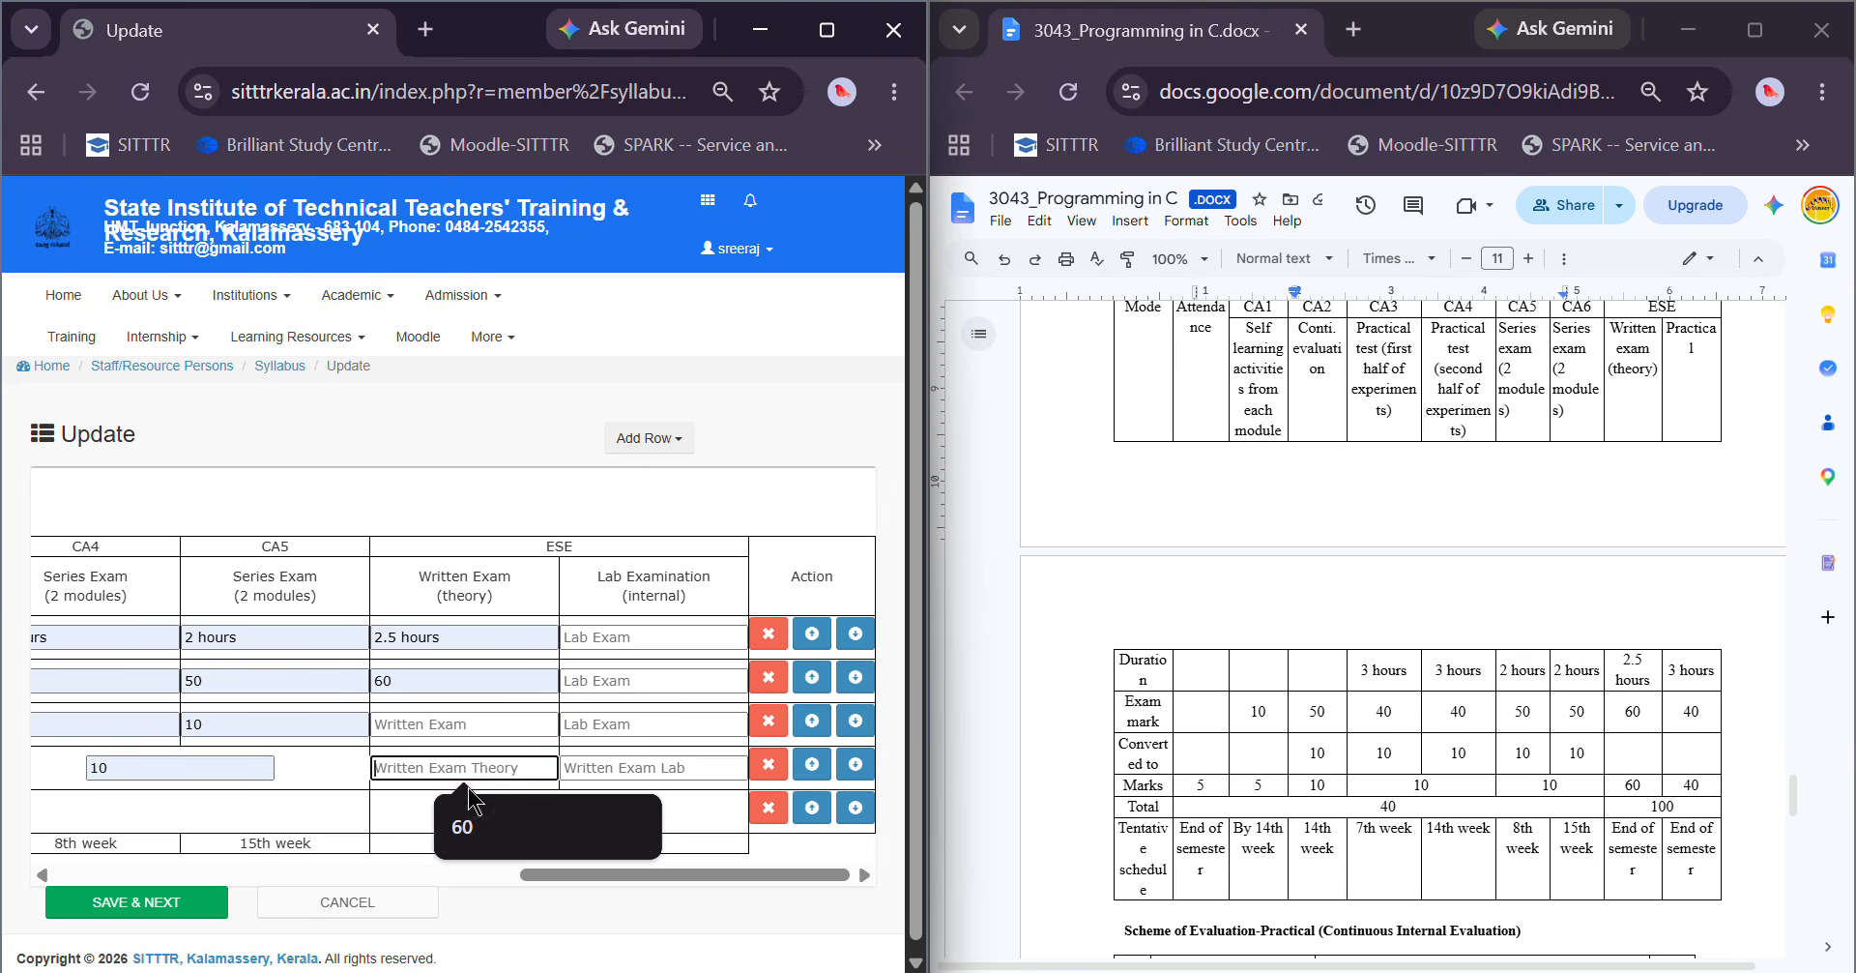
left_click(469, 817)
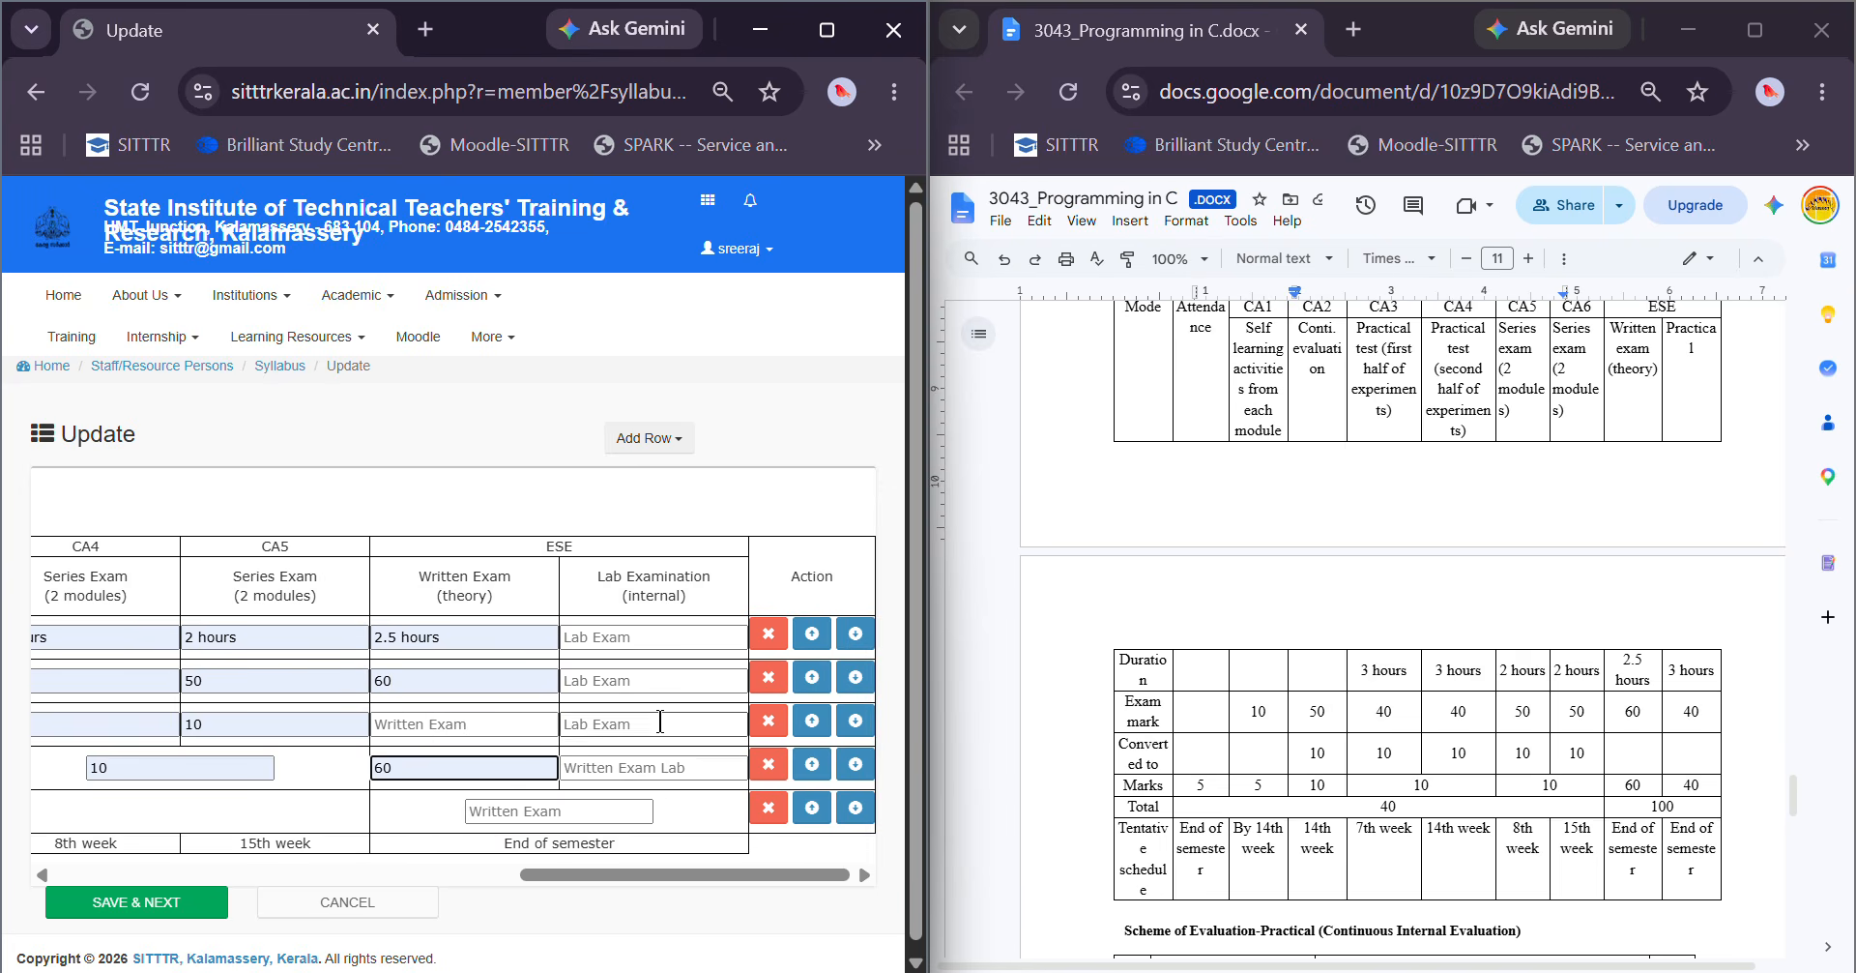
Set the lab exam to 3 hours and 40 marks, ESE total 100, and practical tests total 40
left_click(638, 635)
left_click(667, 698)
left_click(604, 681)
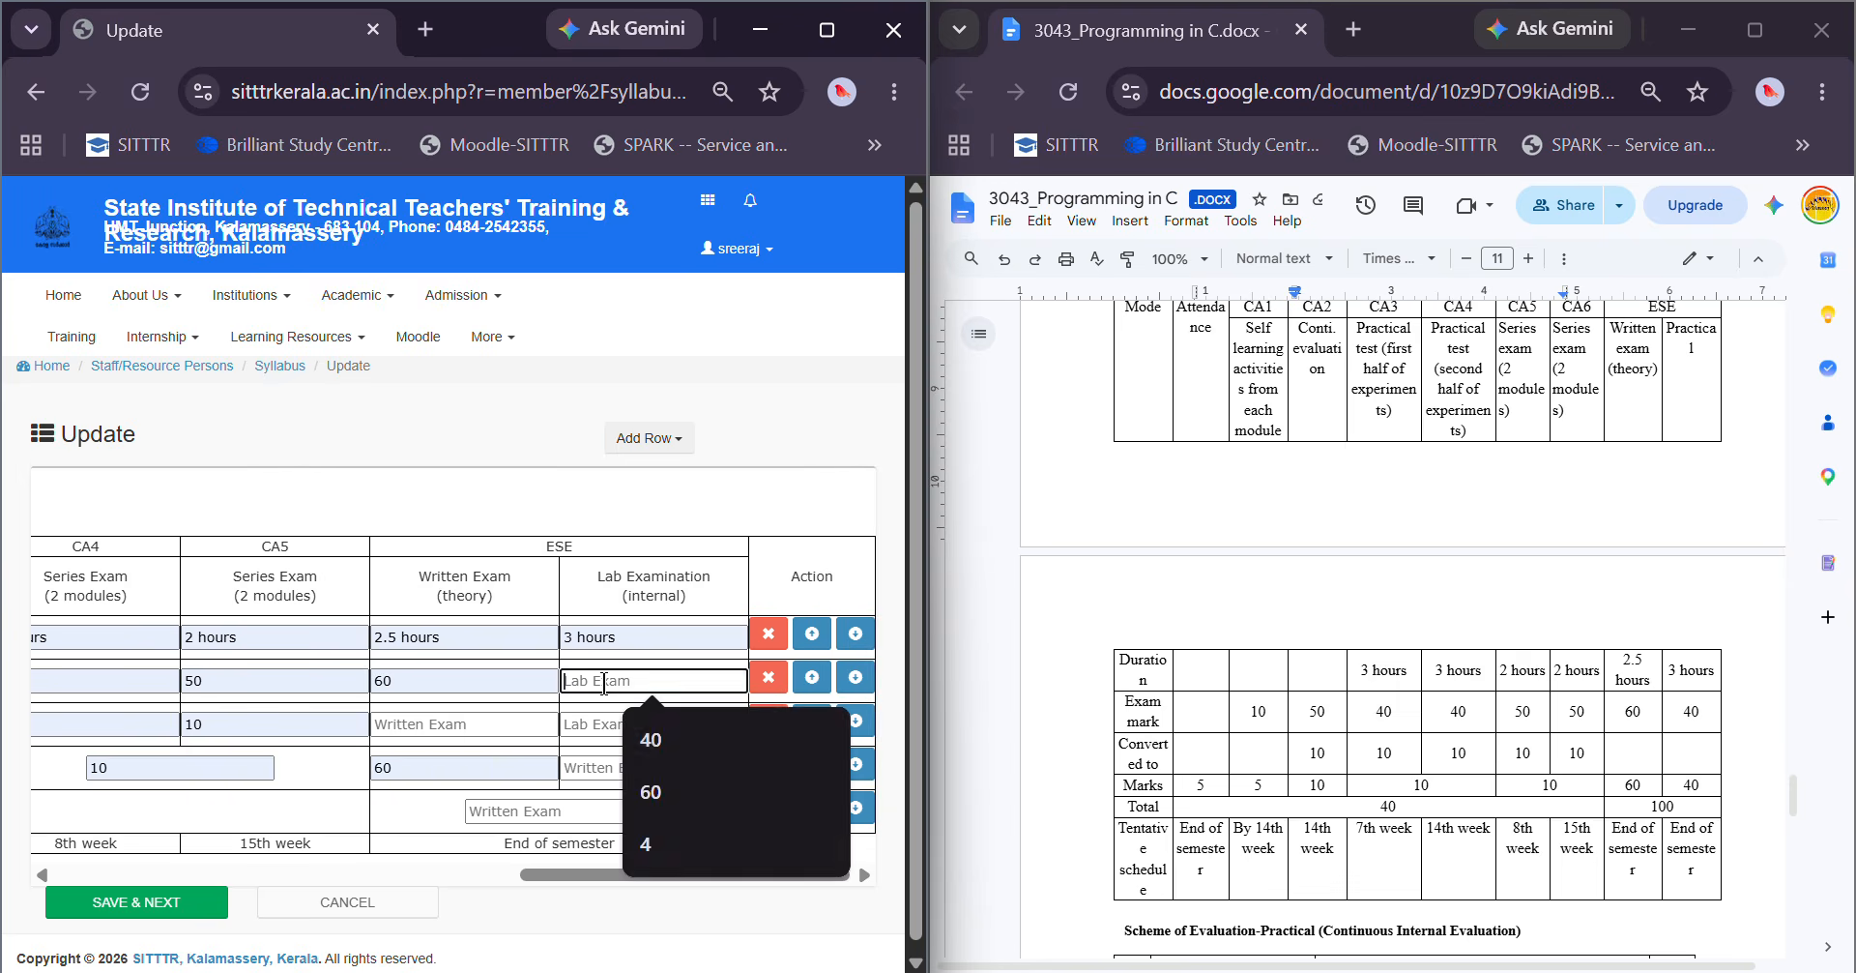
left_click(667, 739)
left_click(653, 768)
left_click(683, 842)
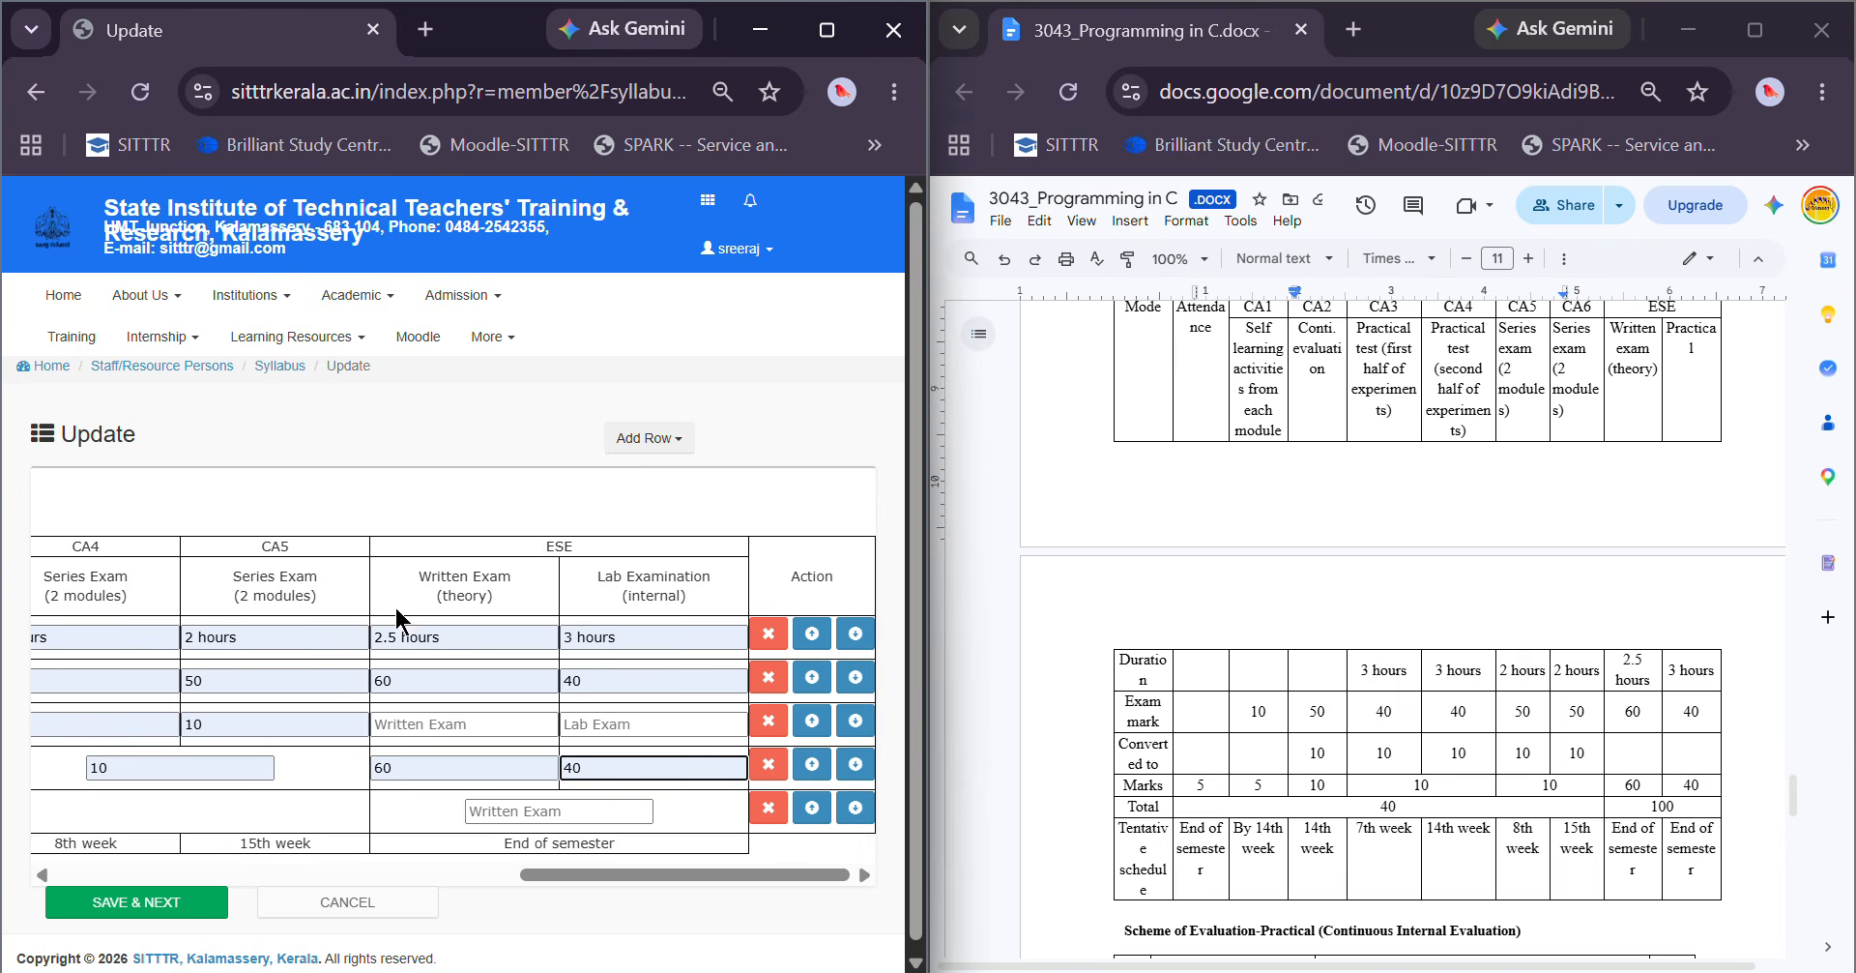
left_click(580, 810)
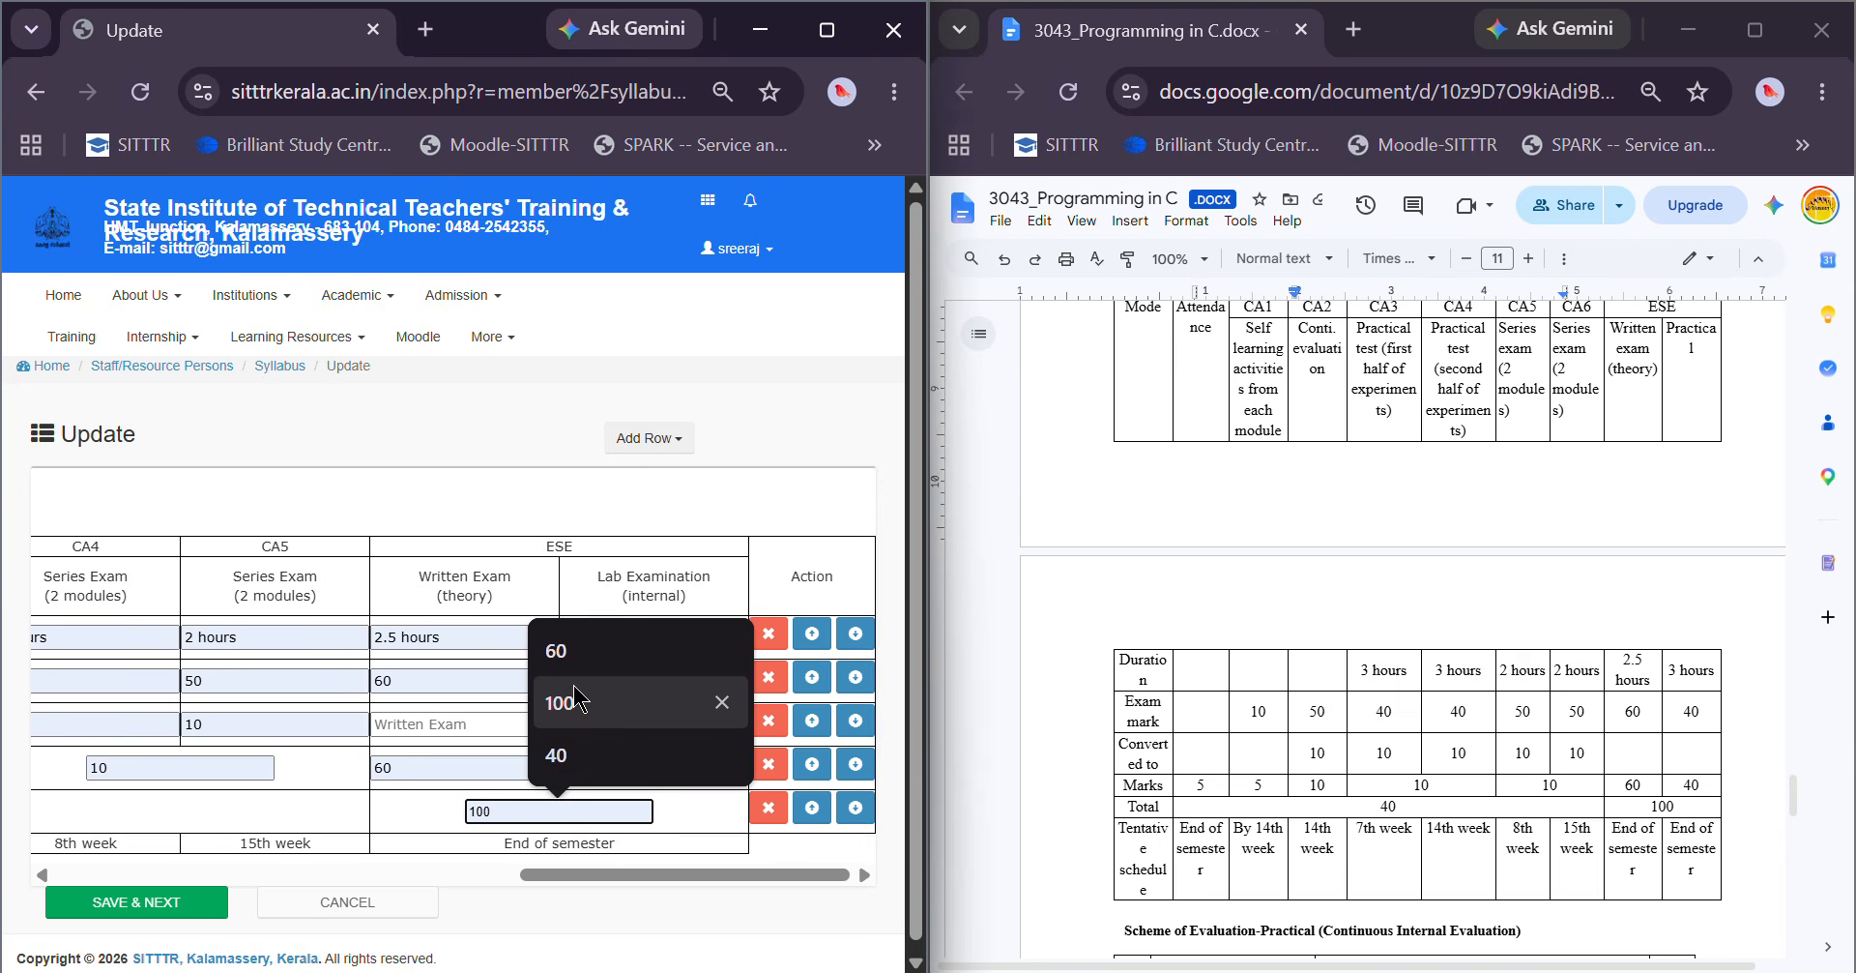
left_click(580, 699)
left_click_drag(653, 874, 346, 909)
left_click(498, 810)
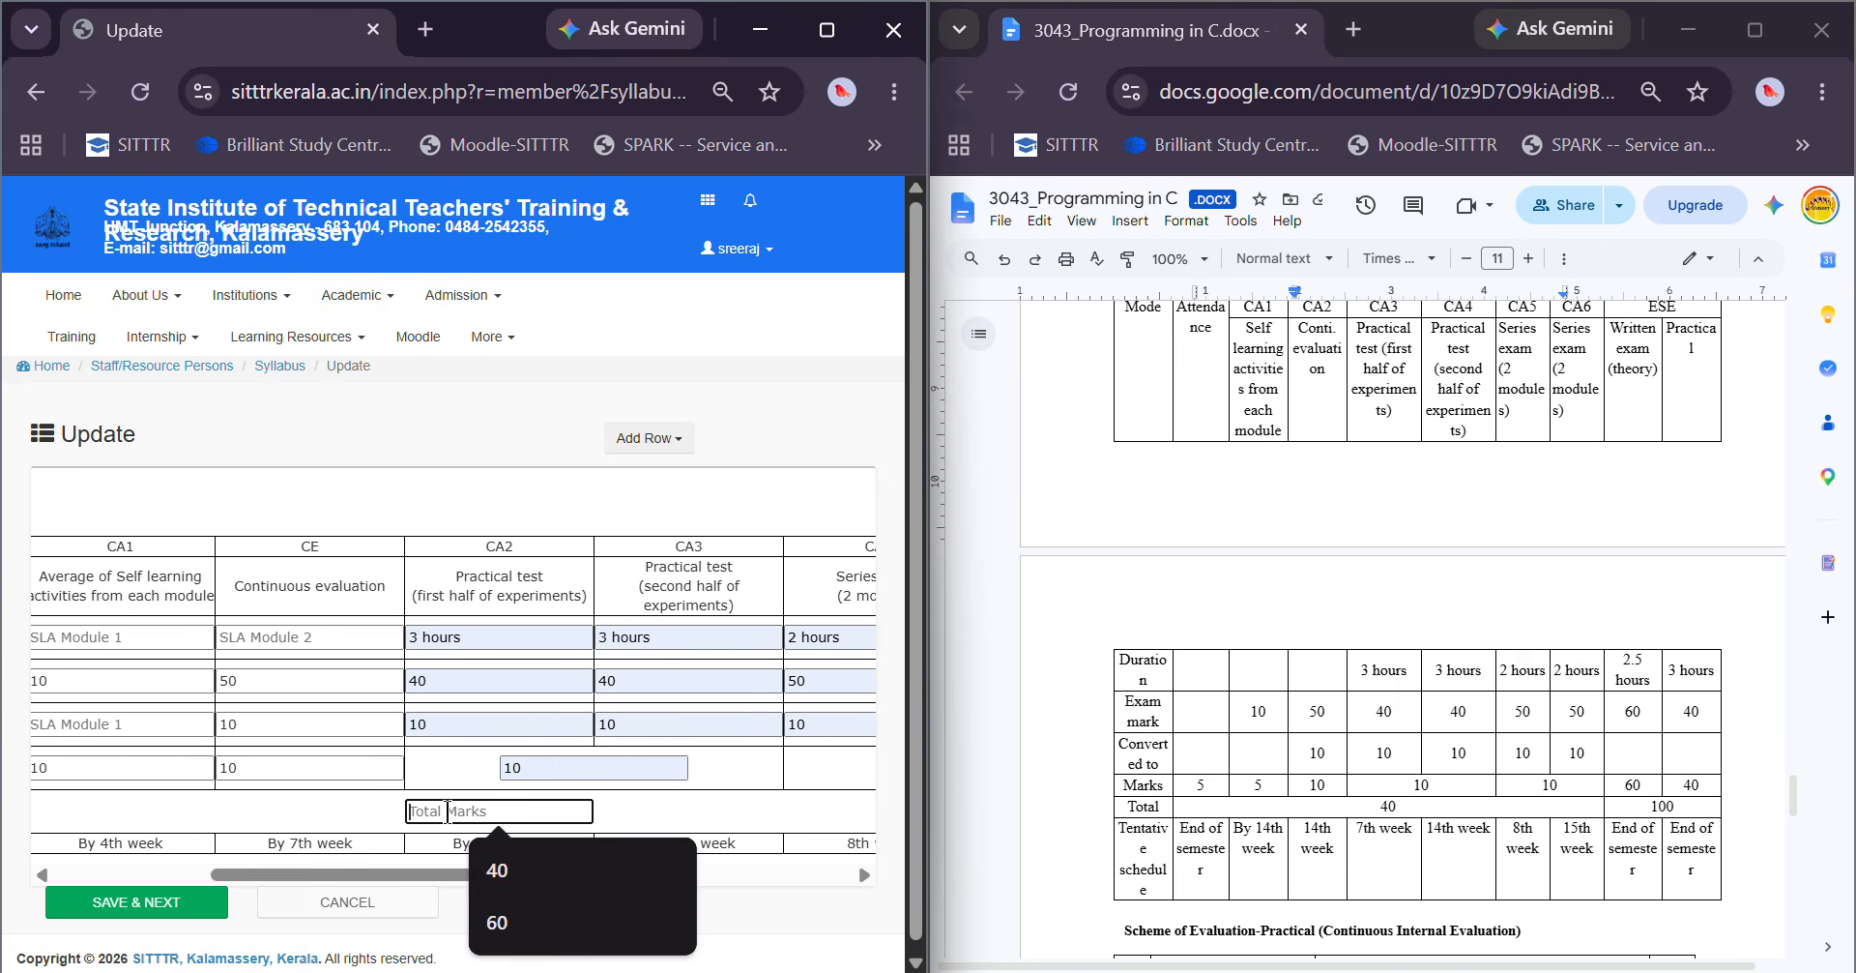
left_click(538, 875)
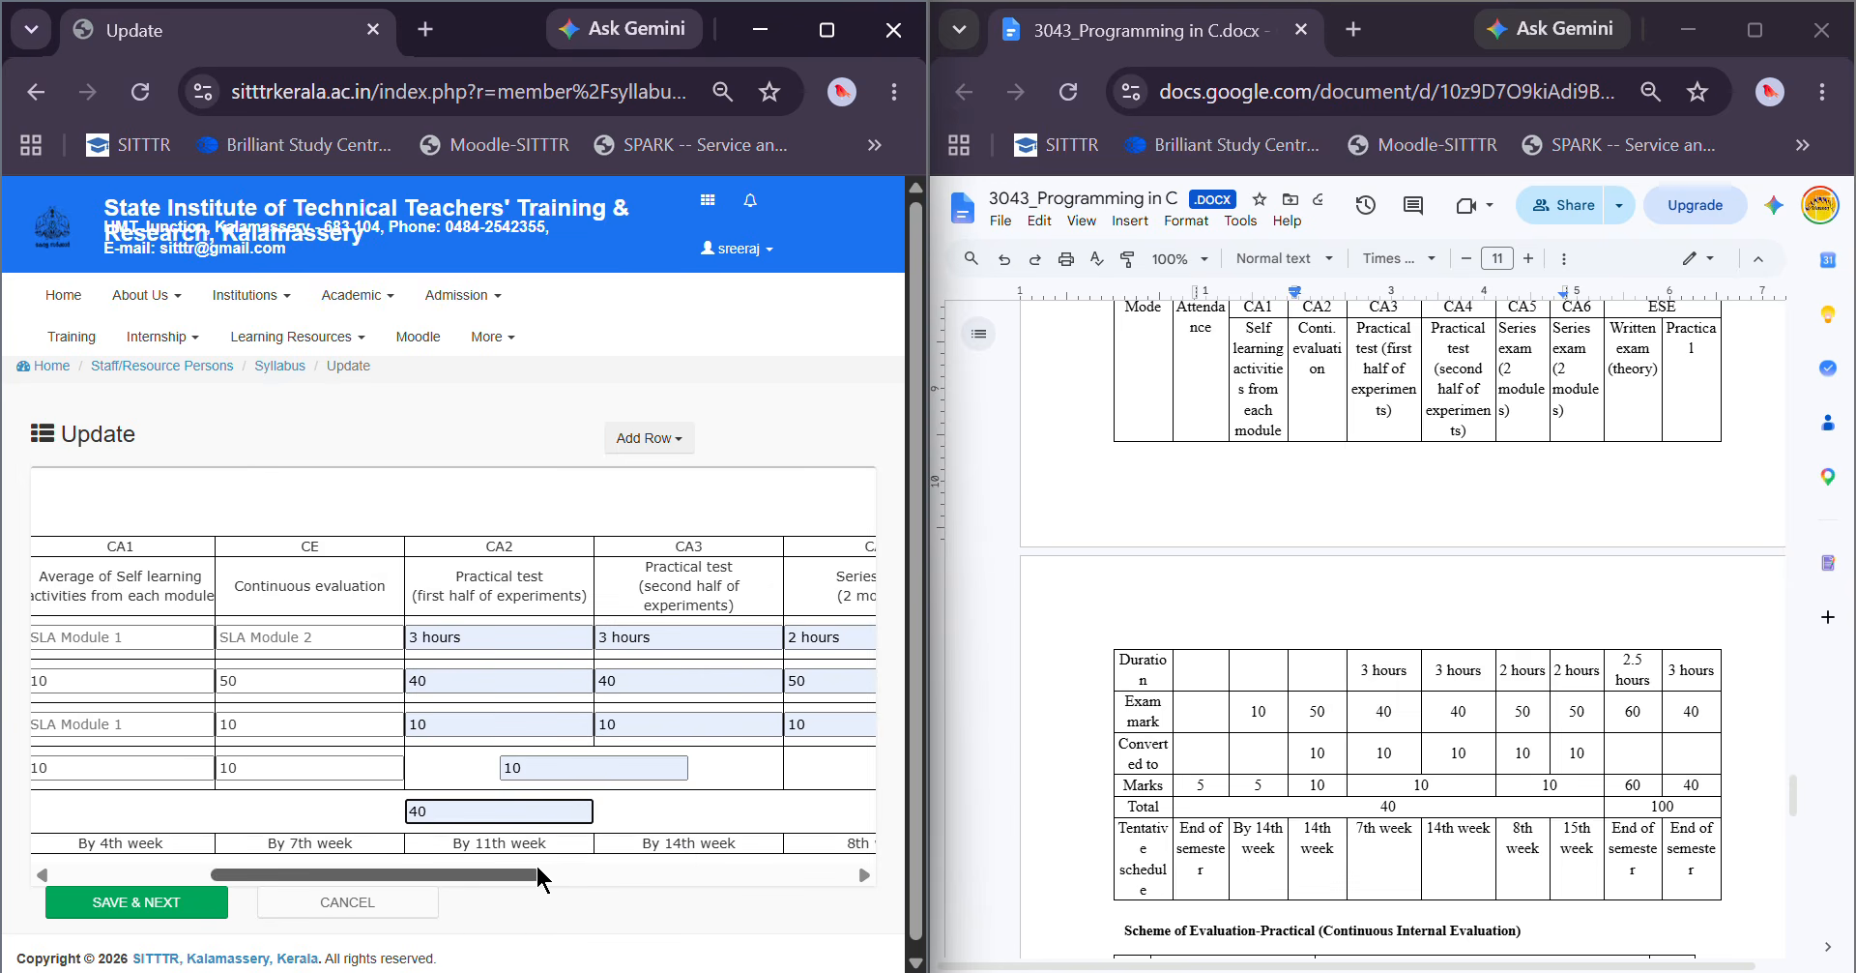
Save the Practicum assessment methodology and review the Assessment Methodology and Scheme of Evaluation tables
left_click(137, 902)
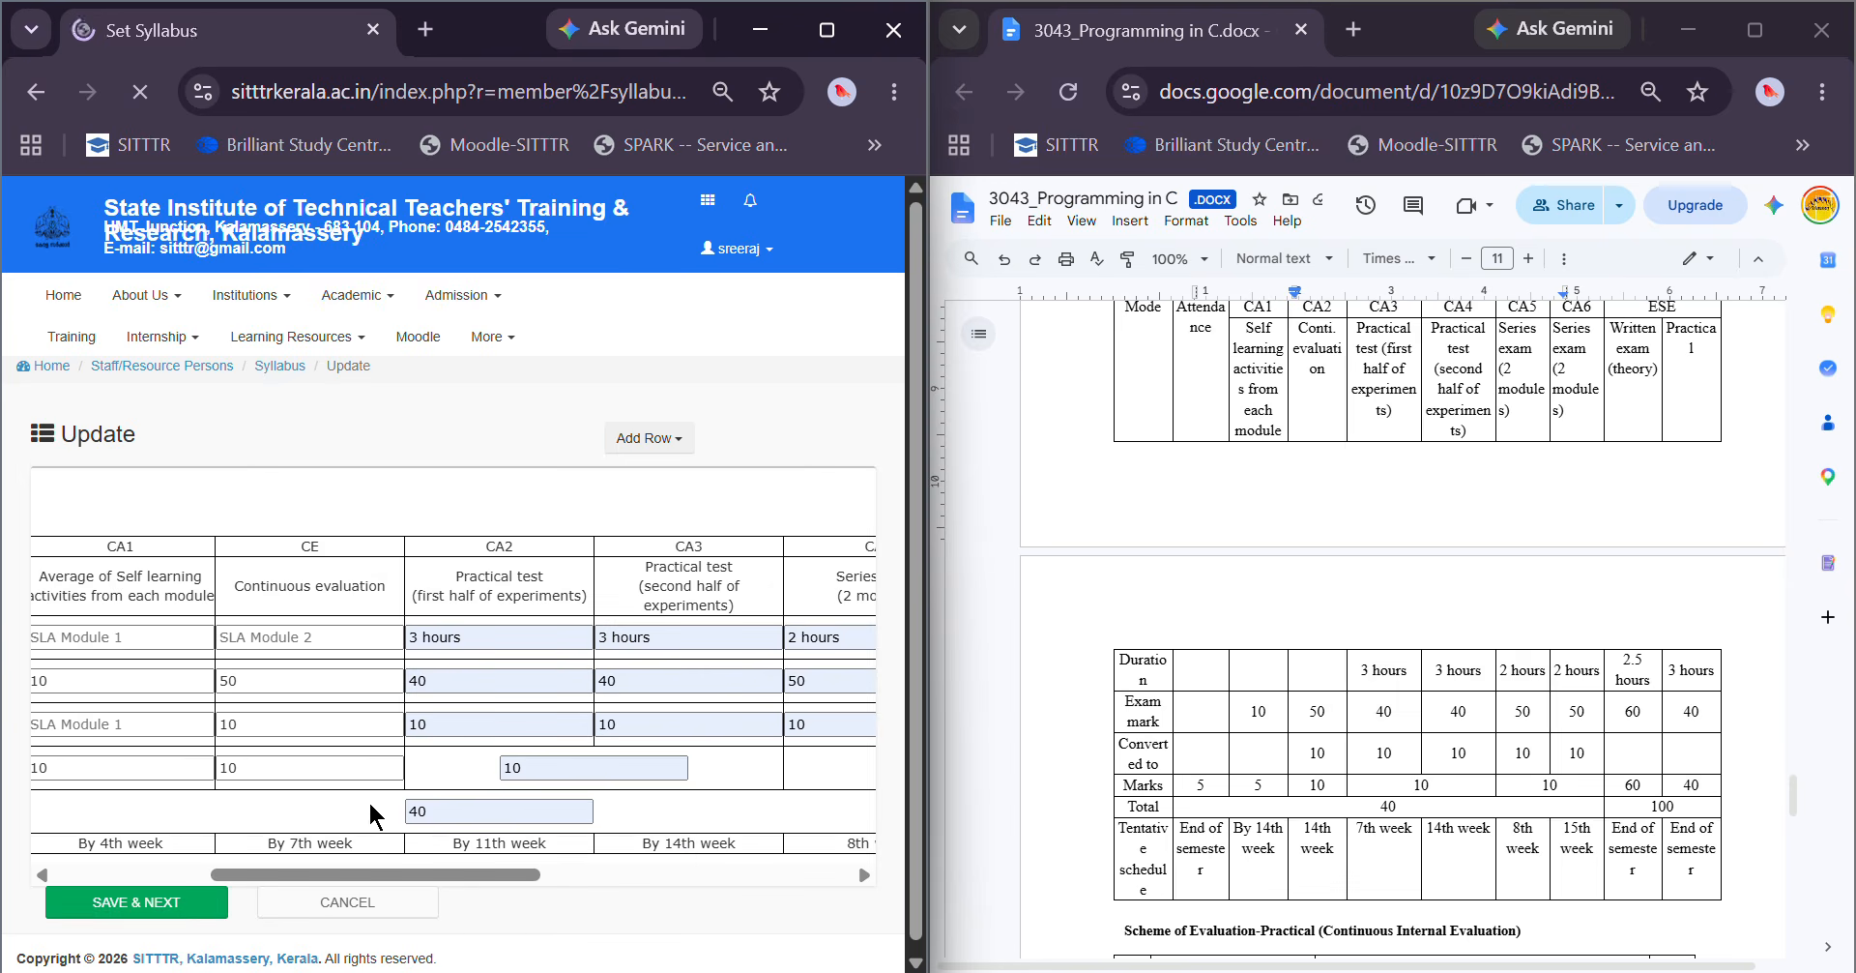
scroll(720, 627, "down", 10)
scroll(721, 627, "down", 15)
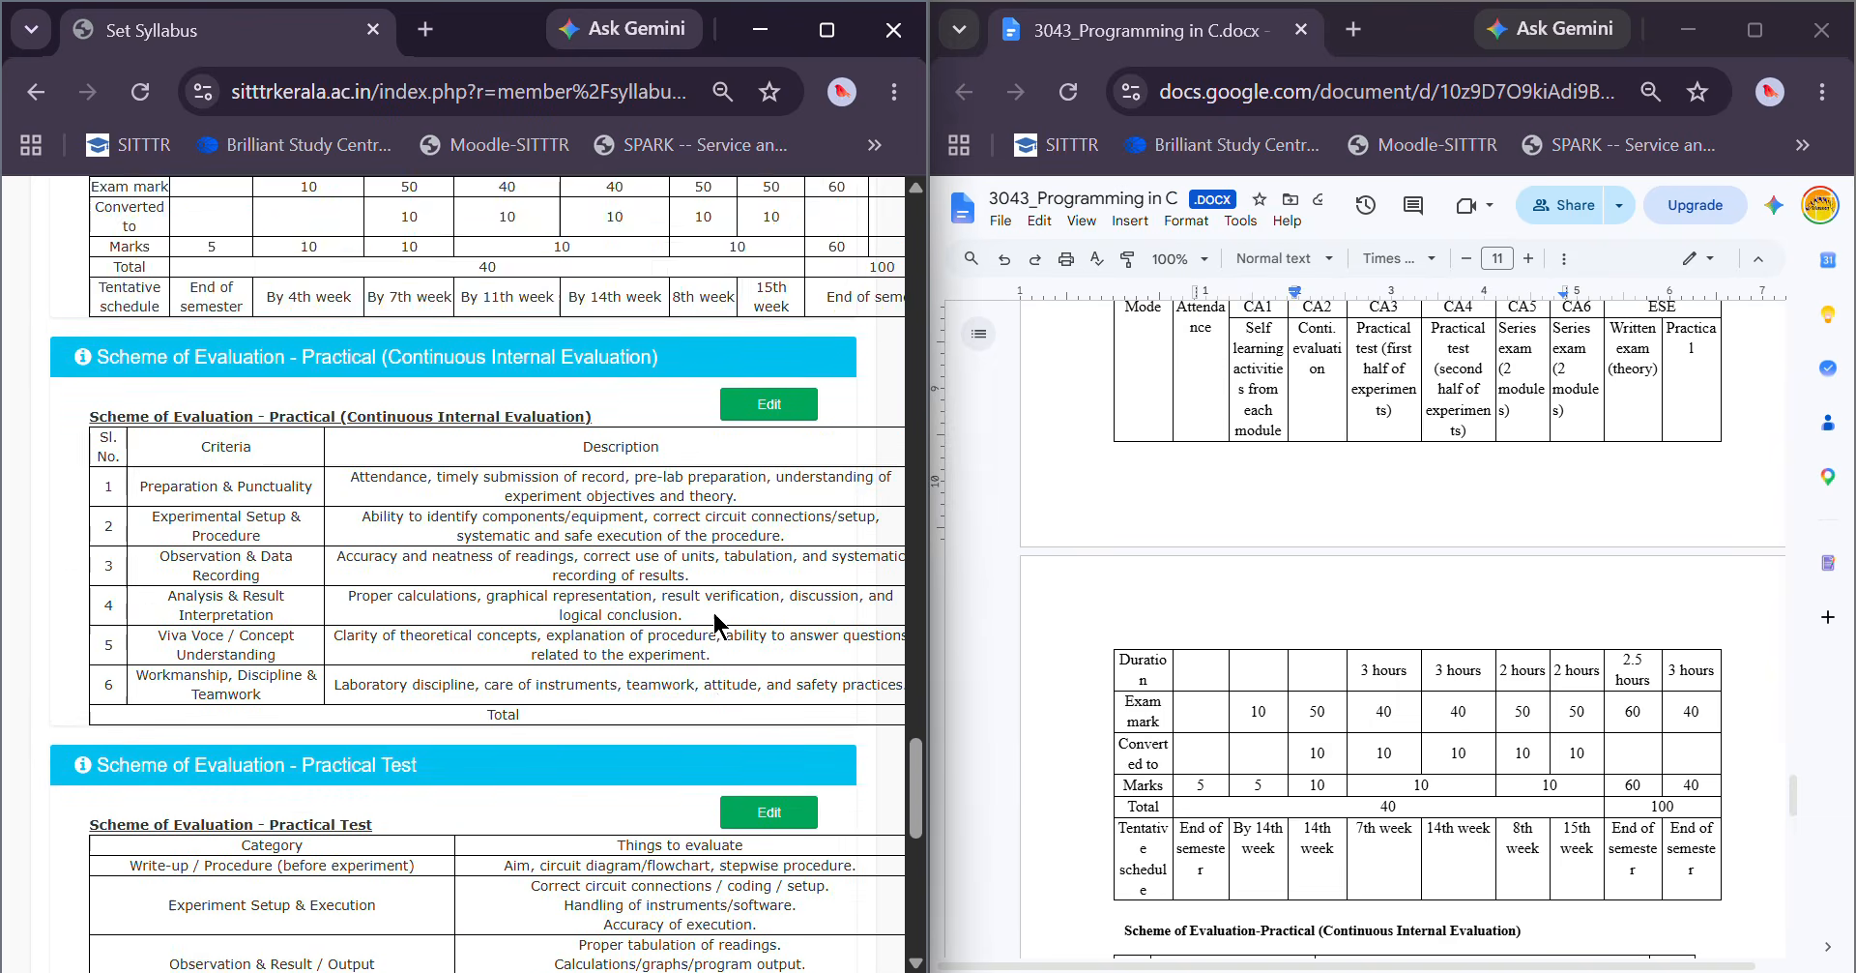
scroll(716, 623, "up", 4)
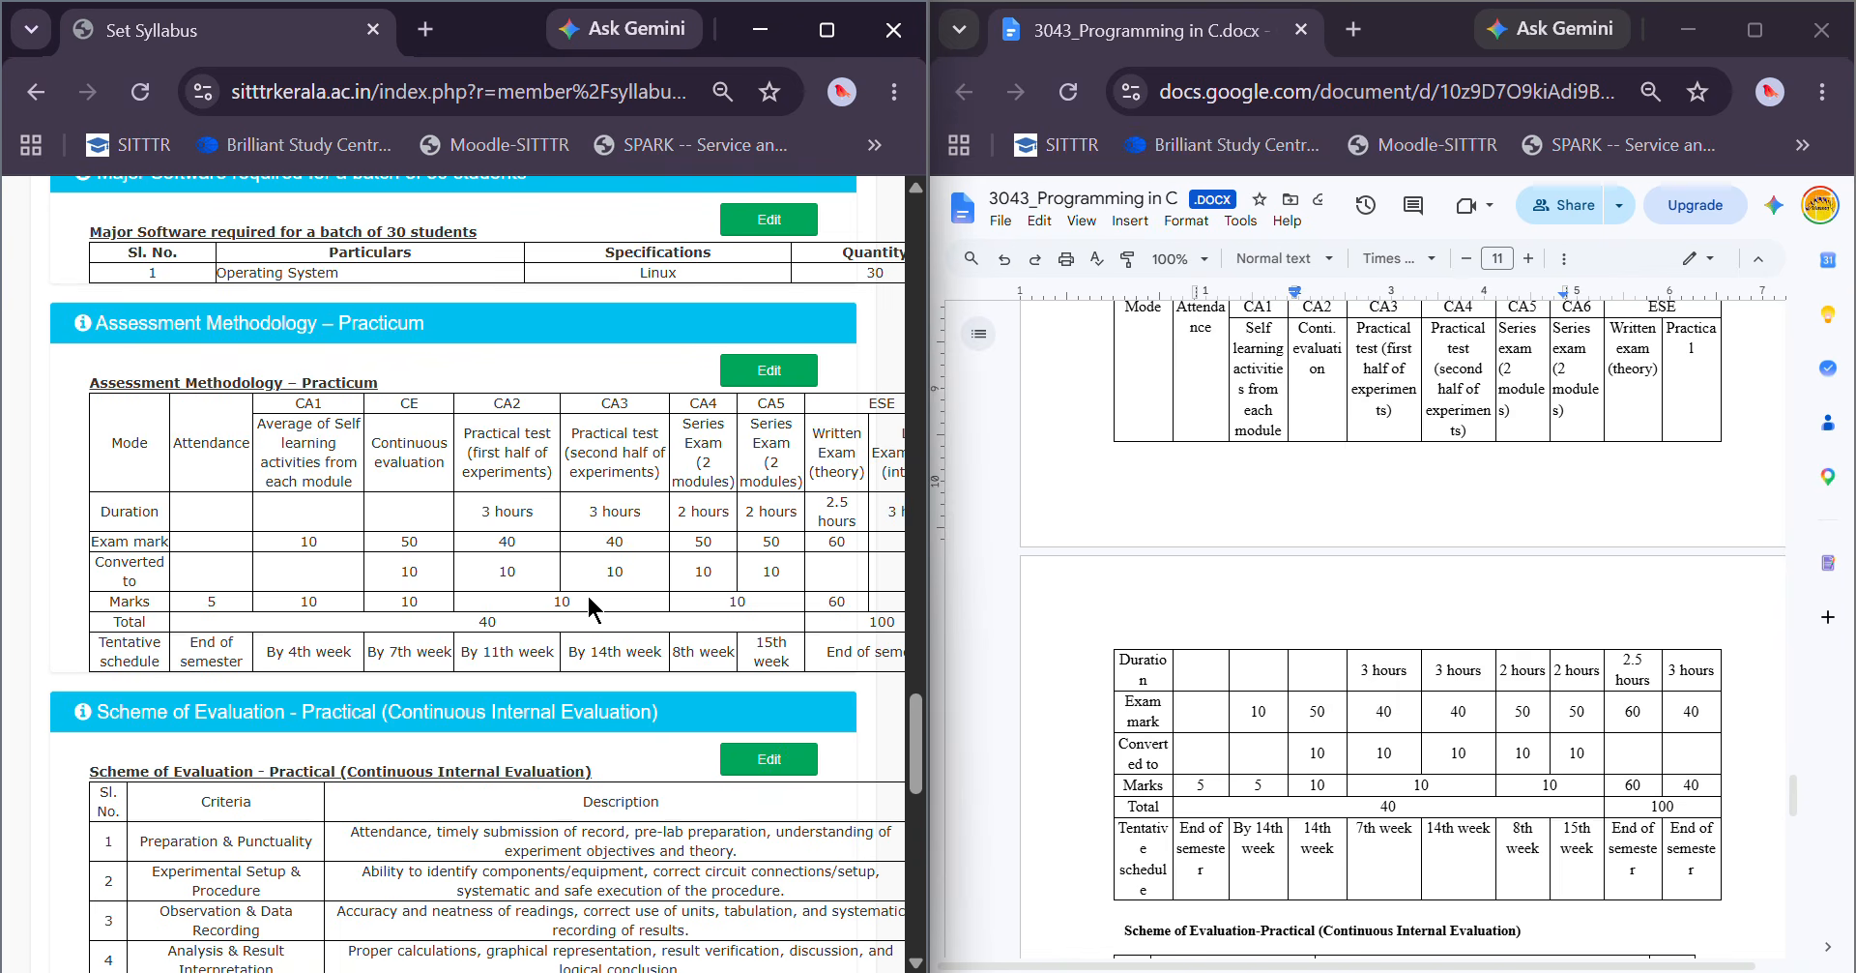
scroll(576, 592, "down", 1)
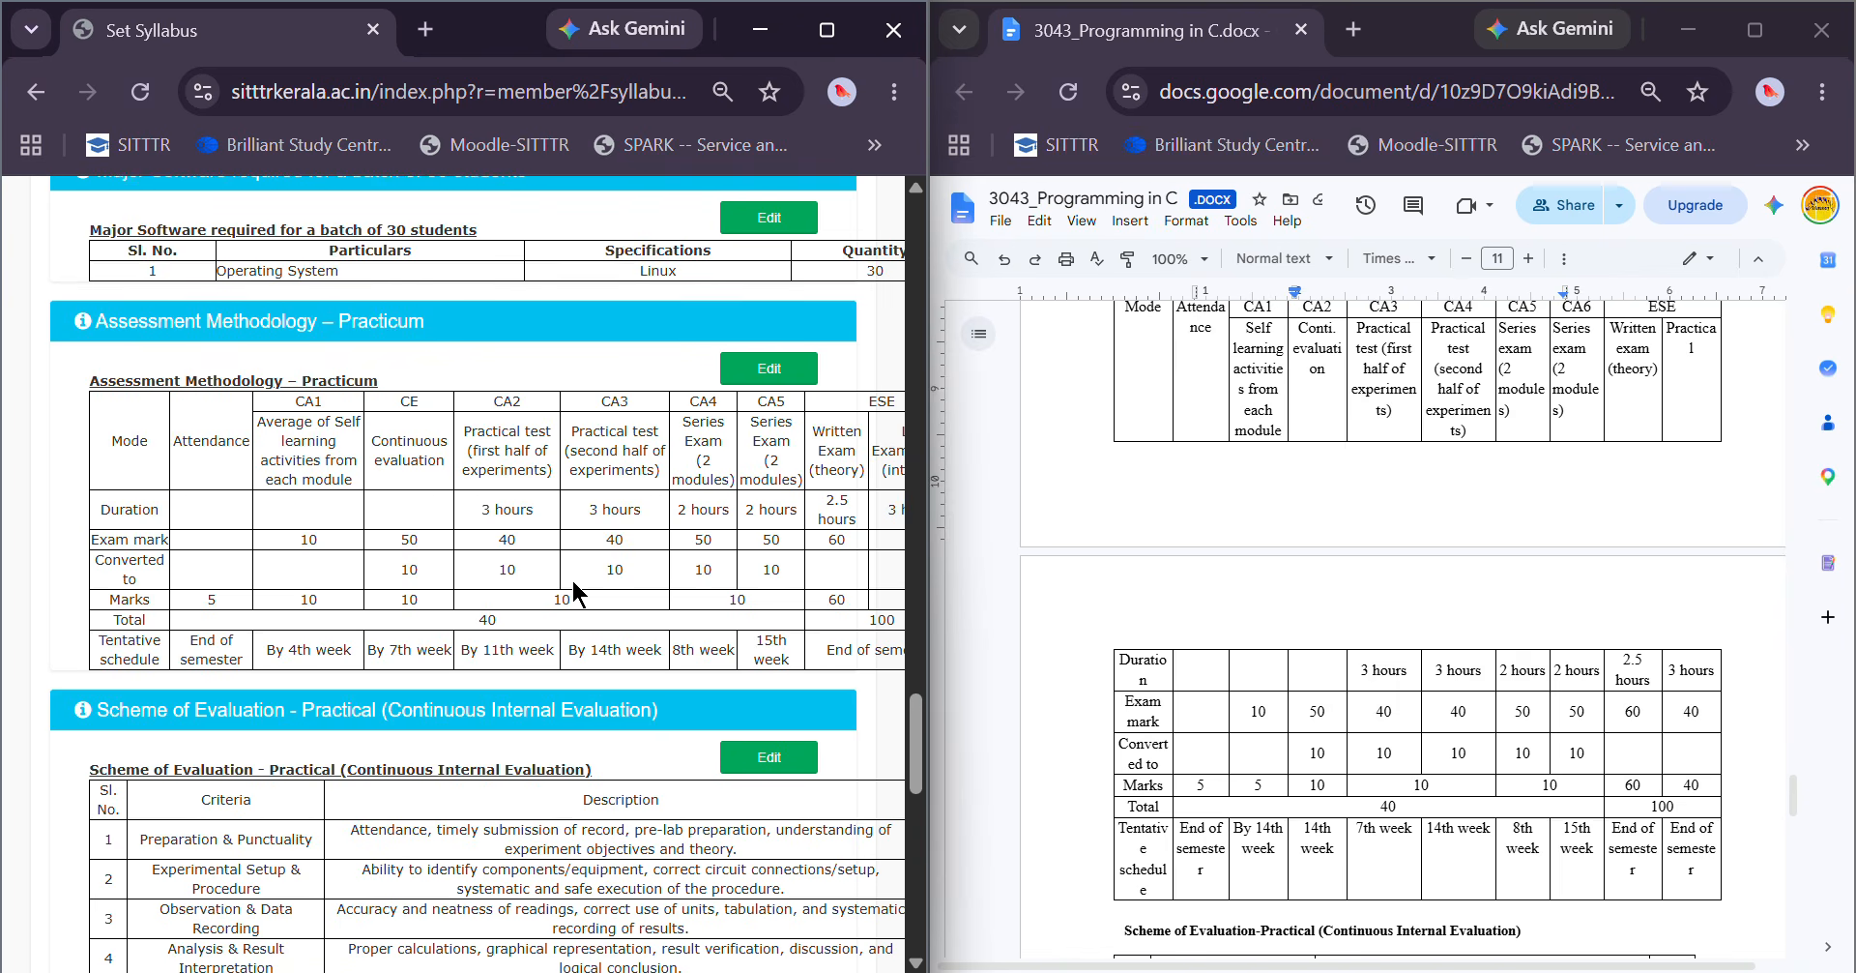
scroll(576, 591, "down", 3)
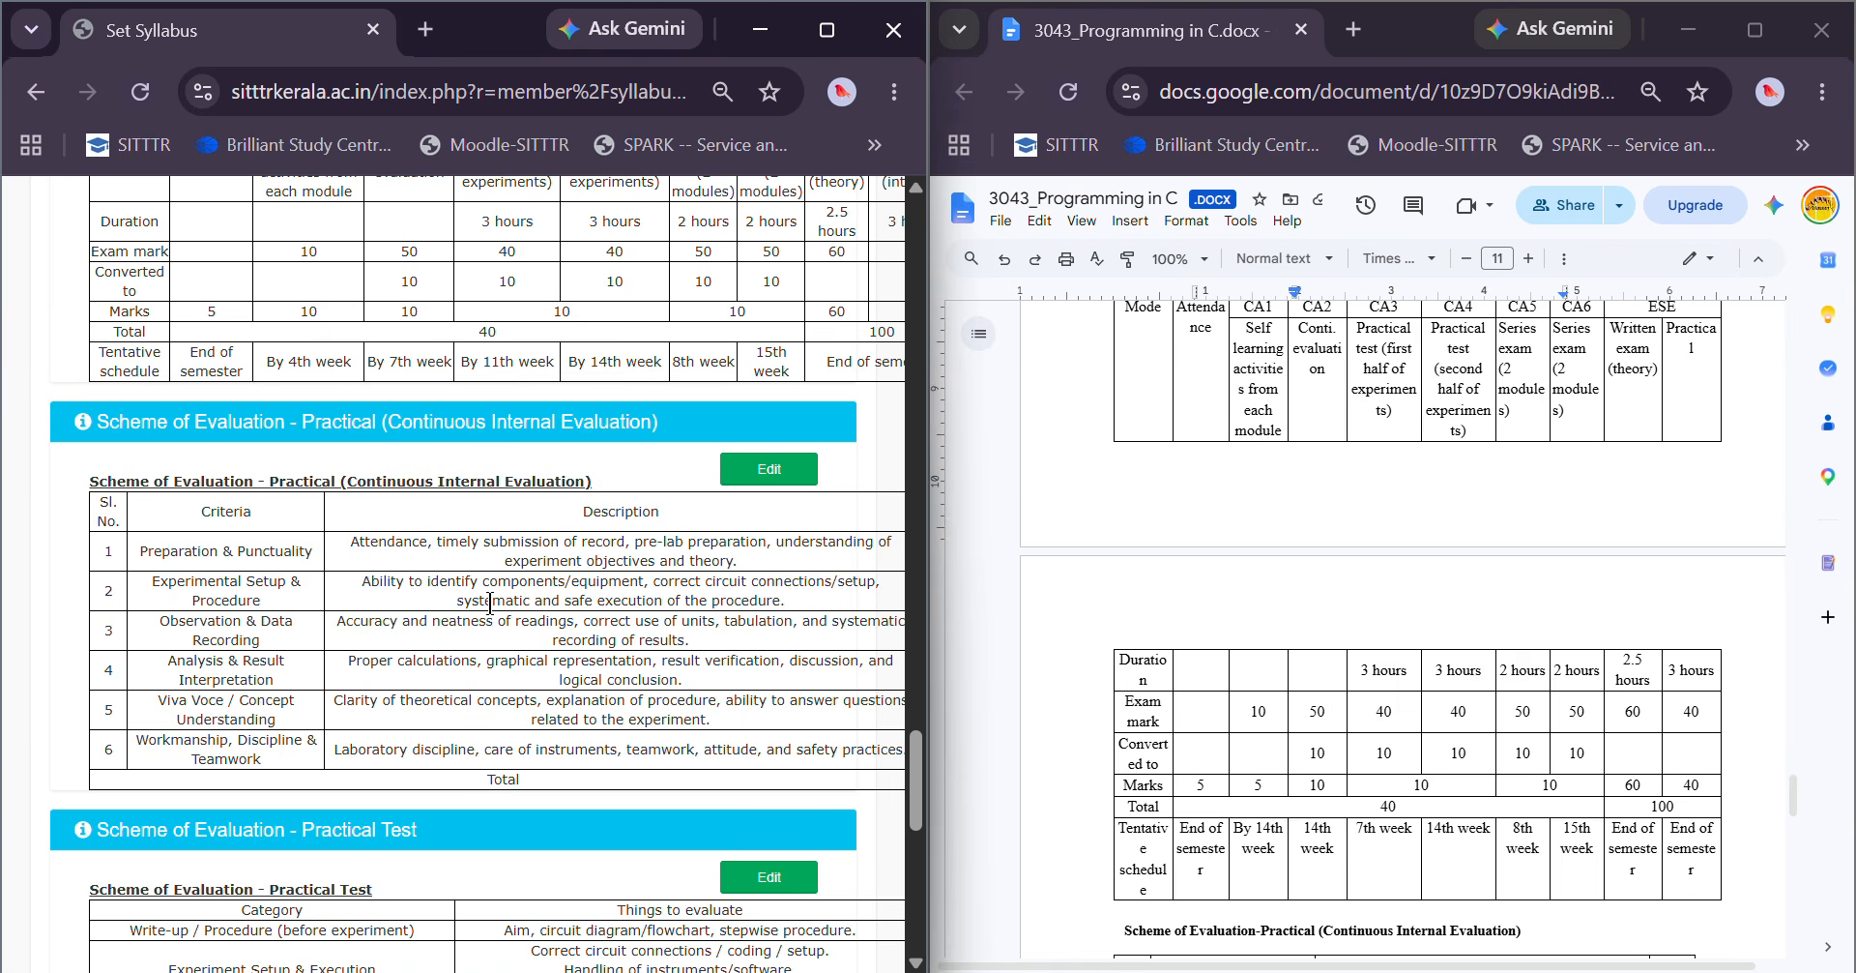
scroll(490, 604, "down", 1)
scroll(490, 603, "down", 2)
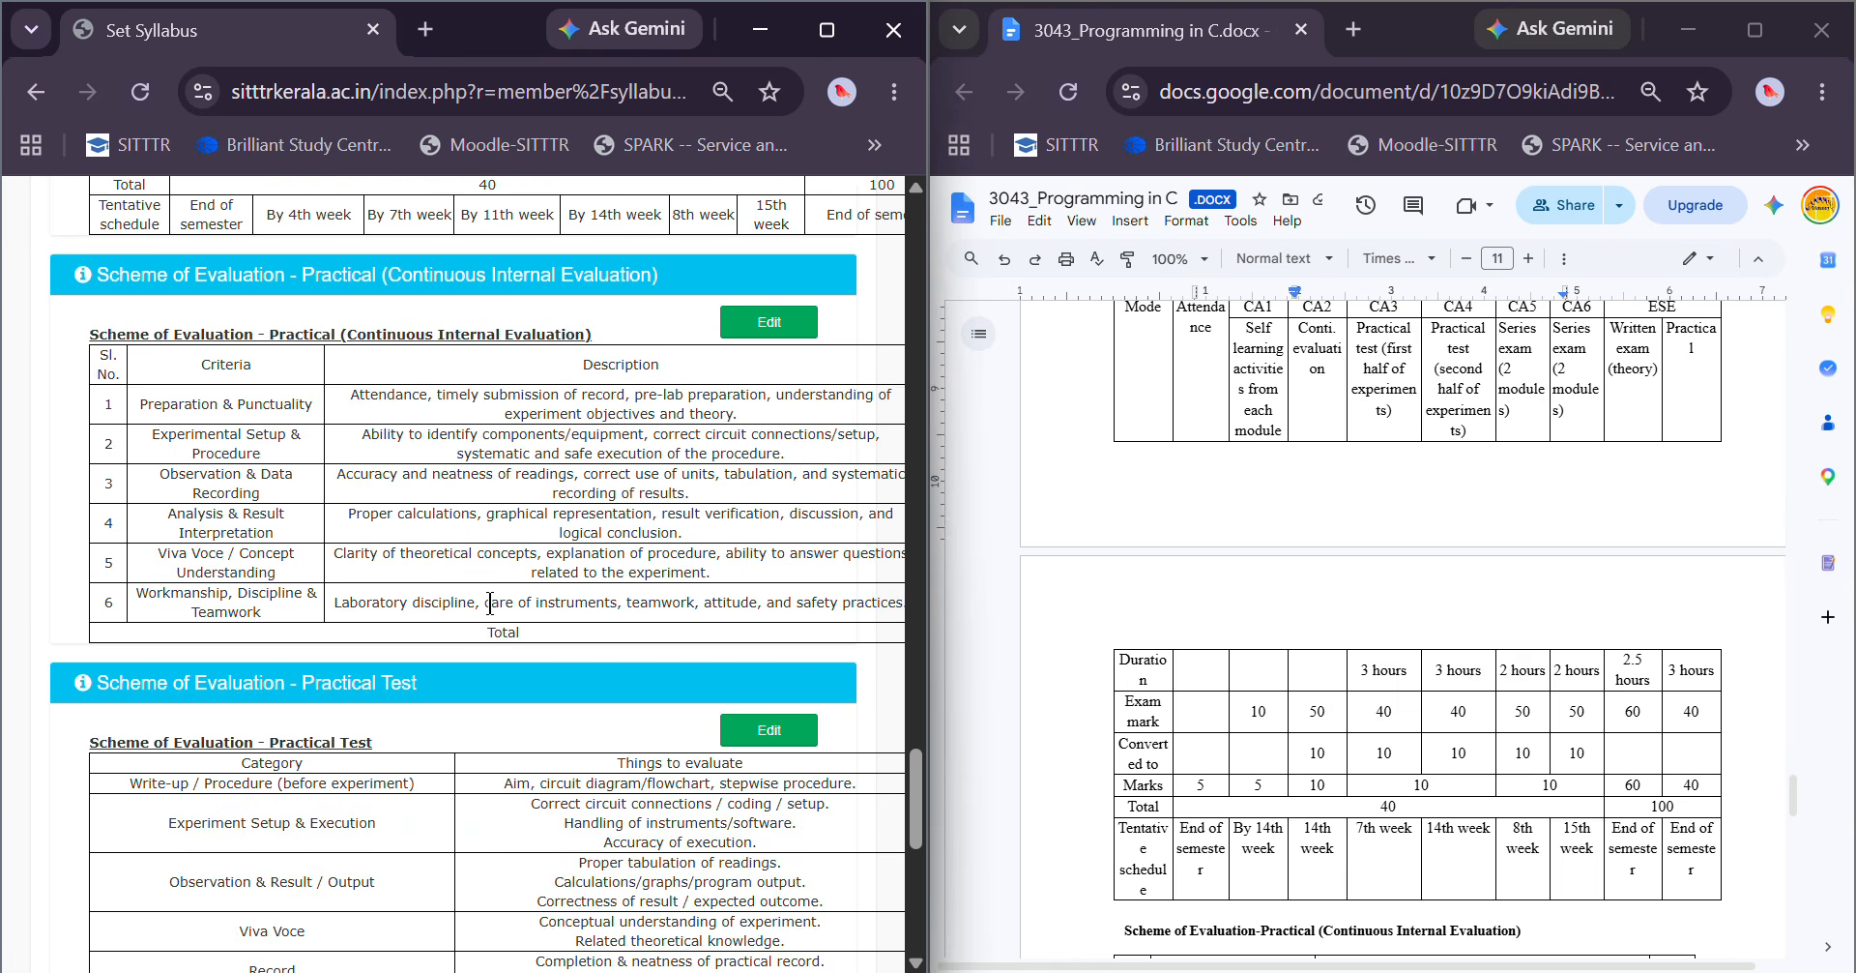
scroll(491, 603, "down", 5)
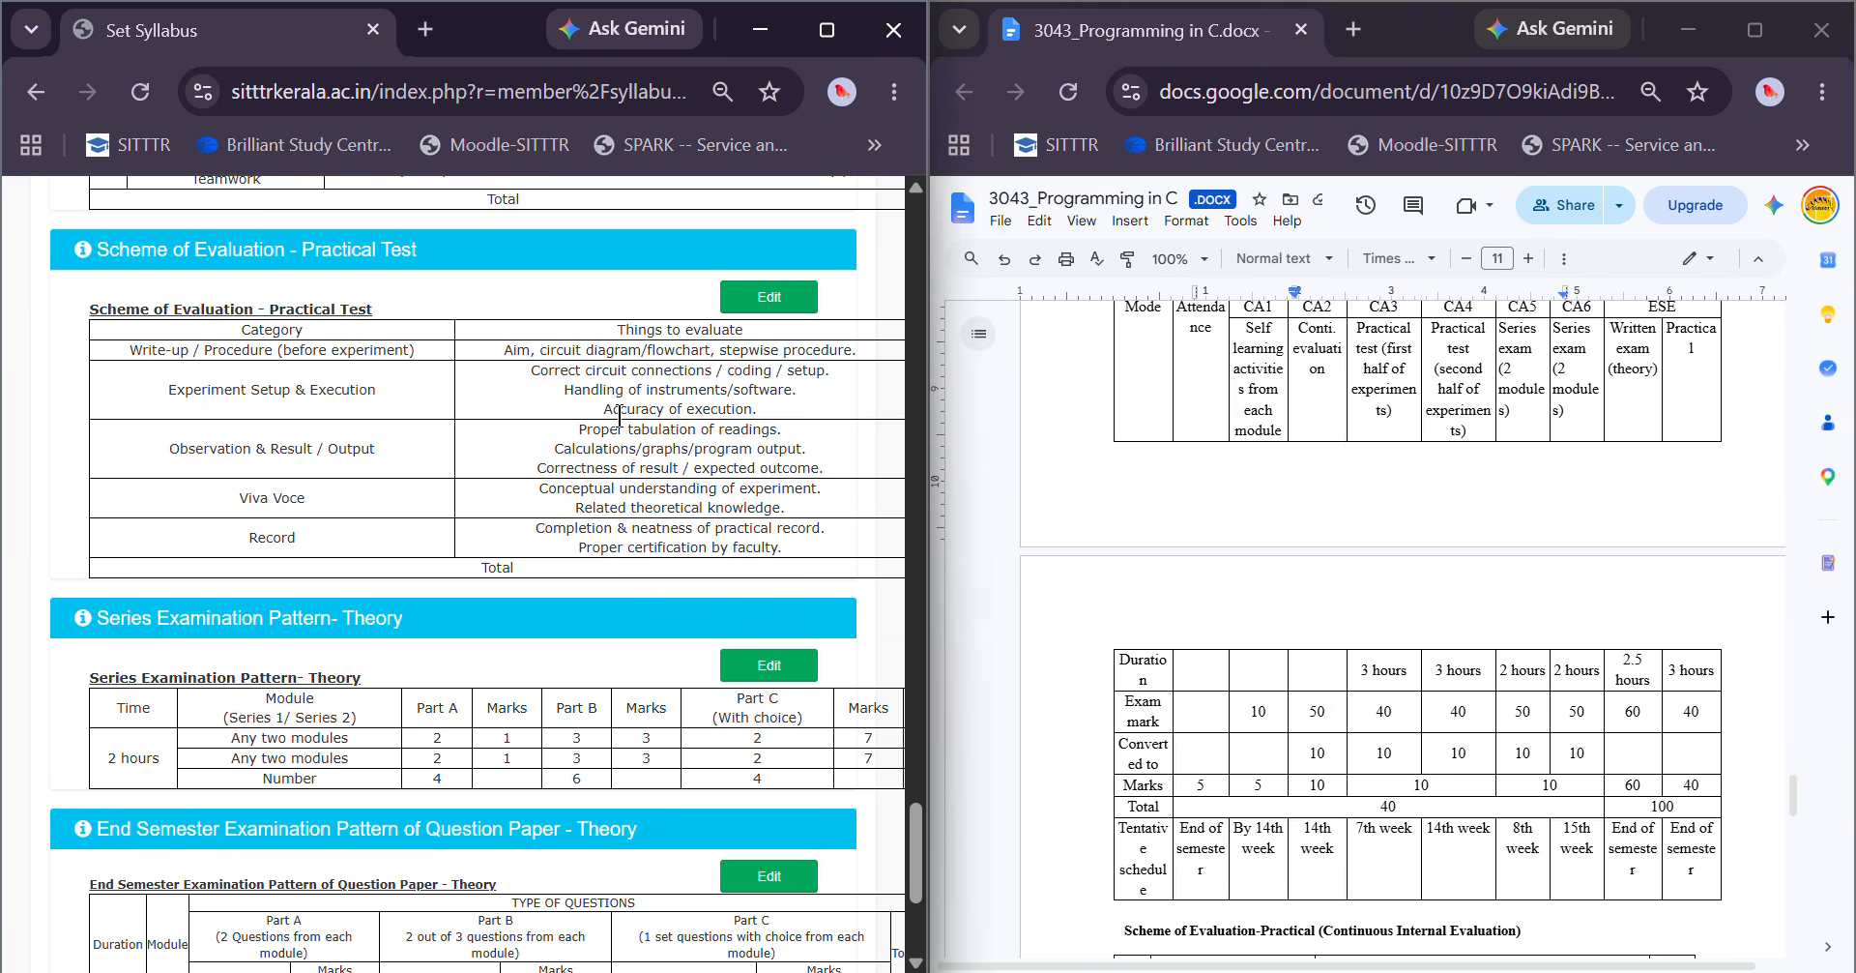
scroll(619, 414, "down", 3)
scroll(633, 410, "up", 5)
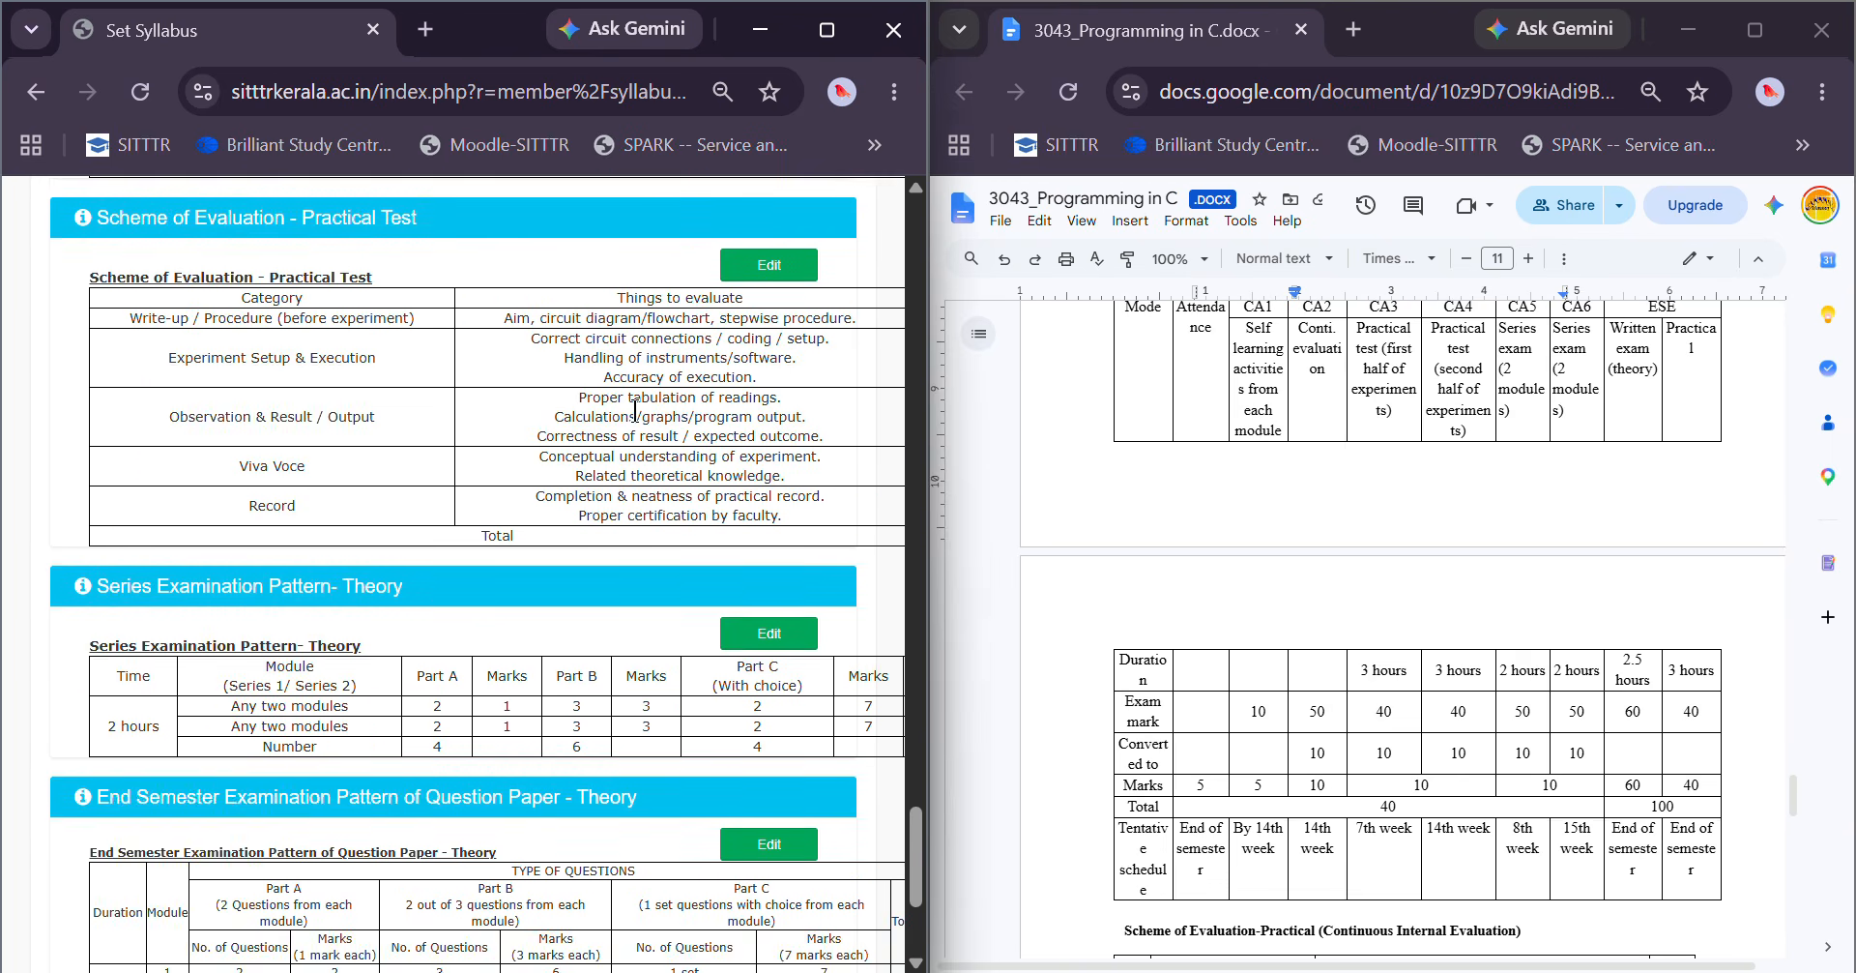
scroll(575, 633, "up", 3)
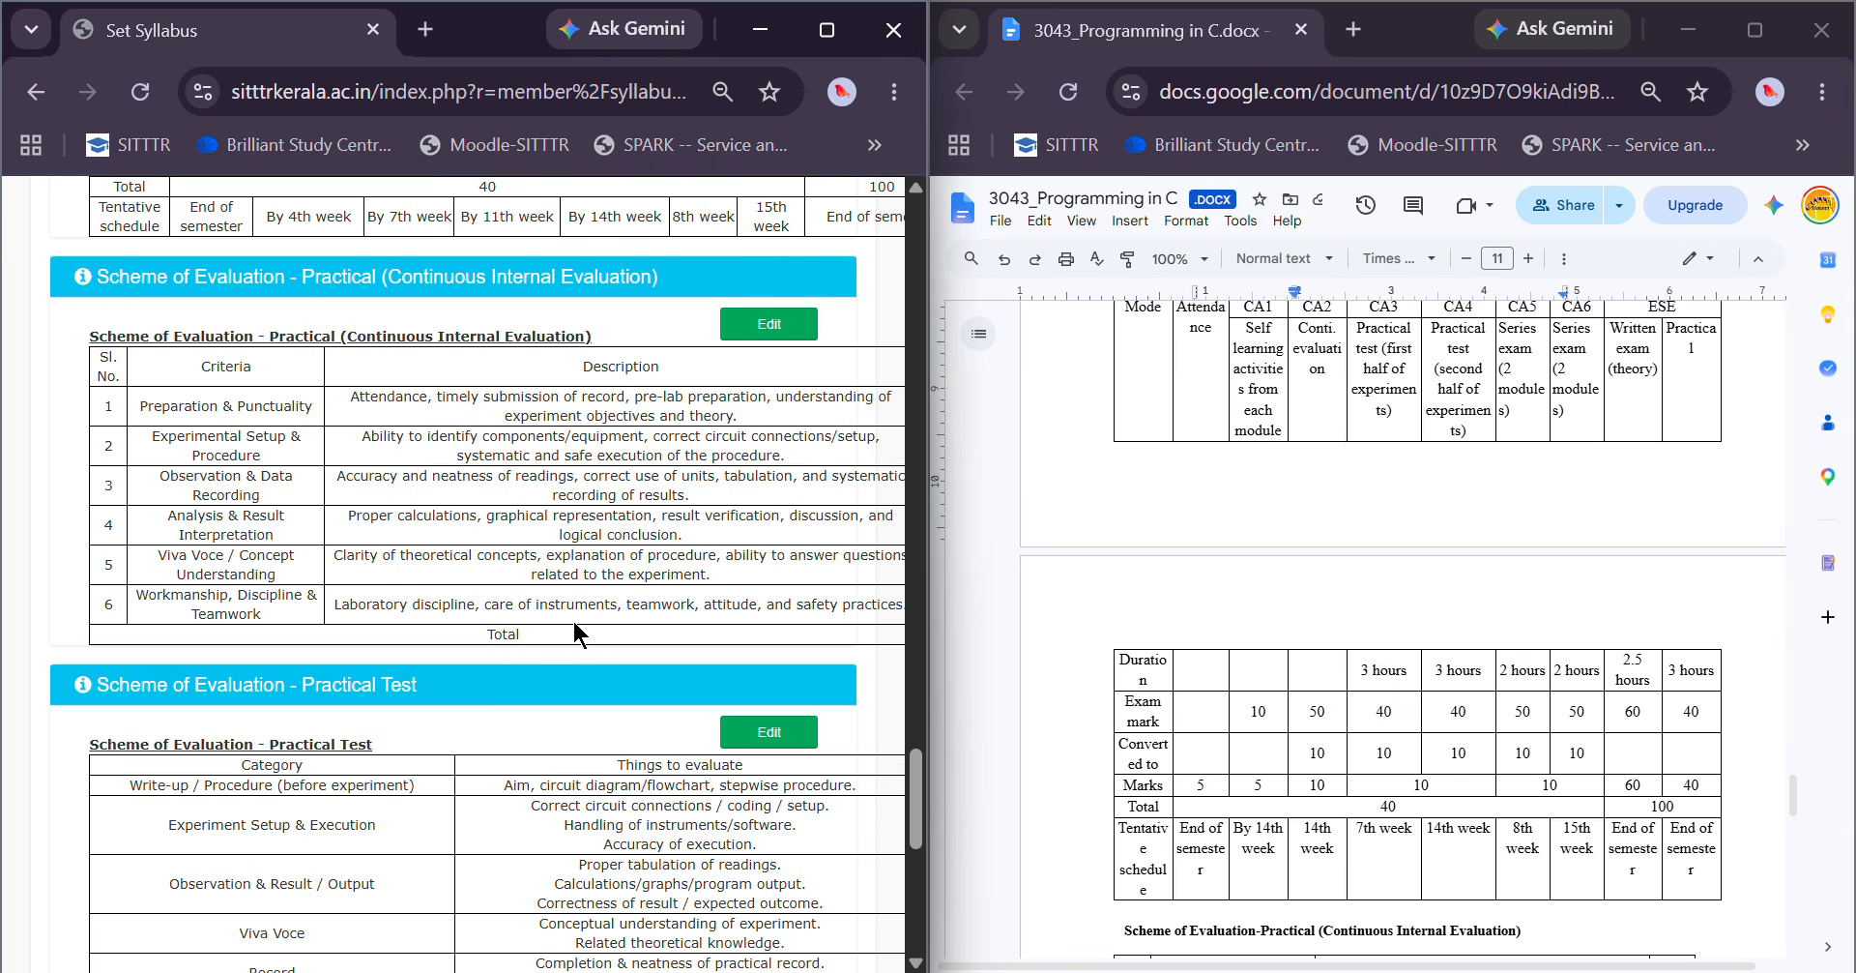
Maximize the Set Syllabus window, return to the top of the page, and choose Print
double_click(468, 32)
left_click(1724, 116)
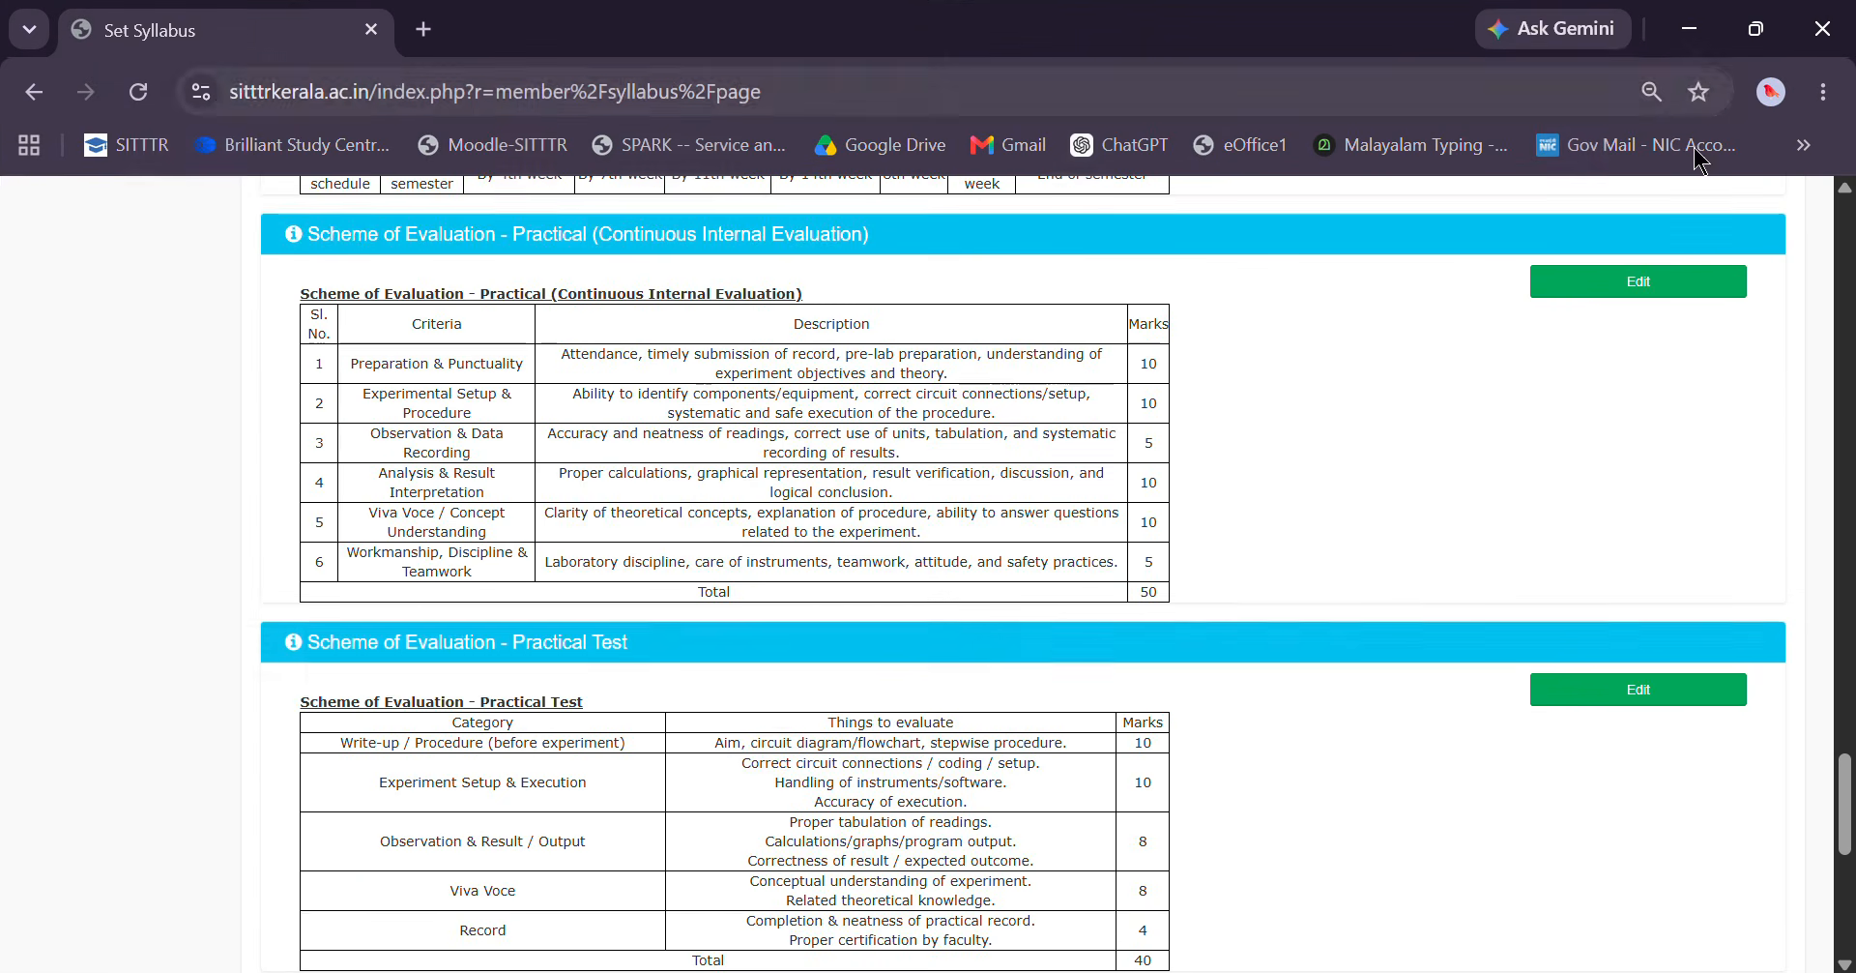
scroll(1267, 585, "down", 3)
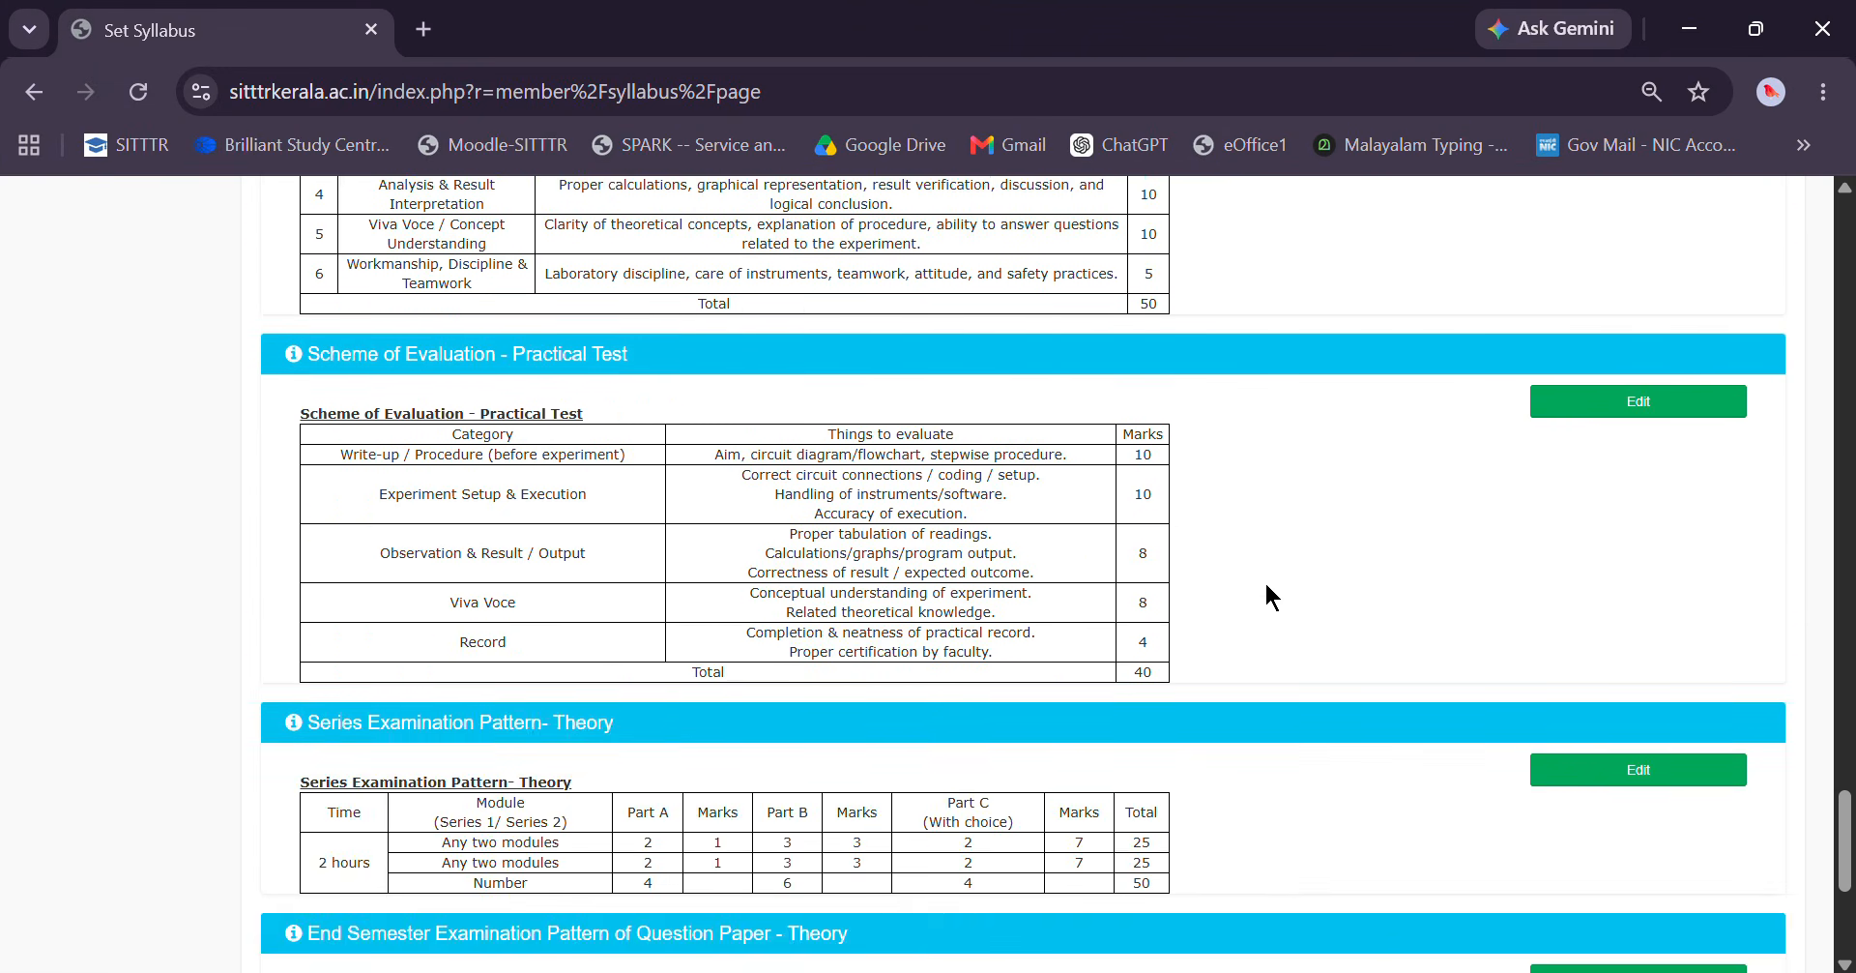
scroll(1267, 585, "up", 20)
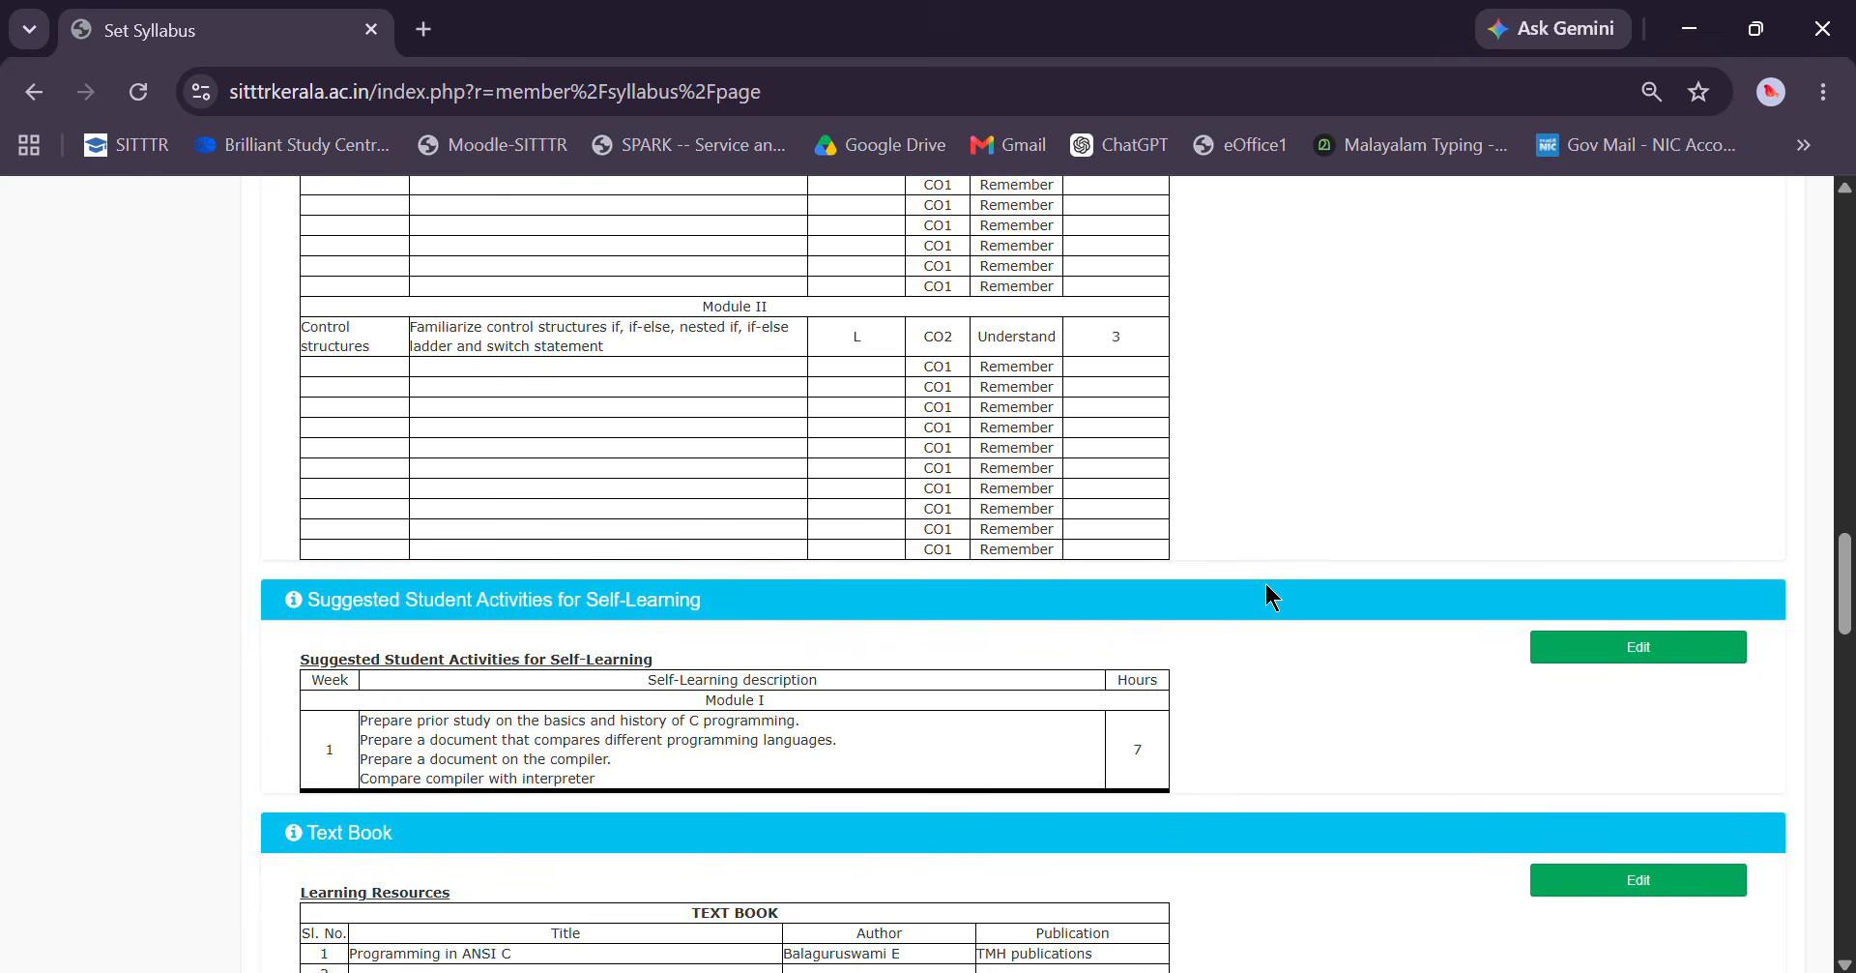
scroll(1270, 595, "up", 20)
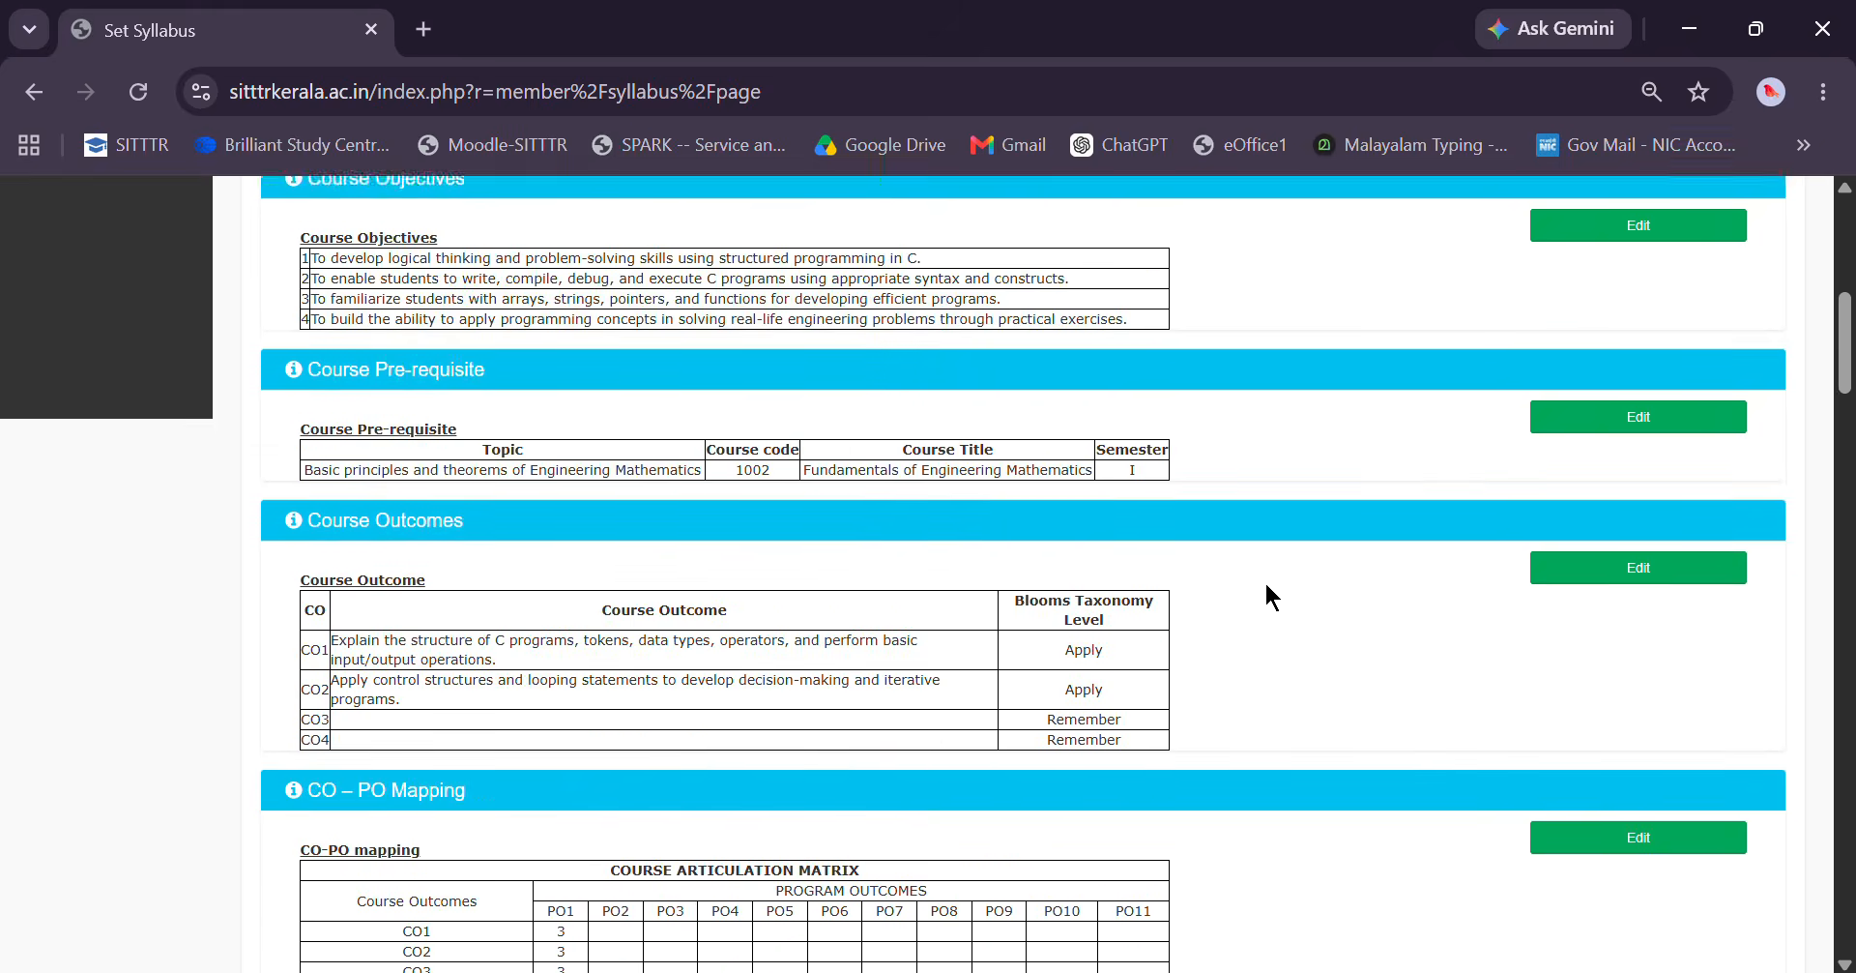
scroll(1267, 586, "up", 8)
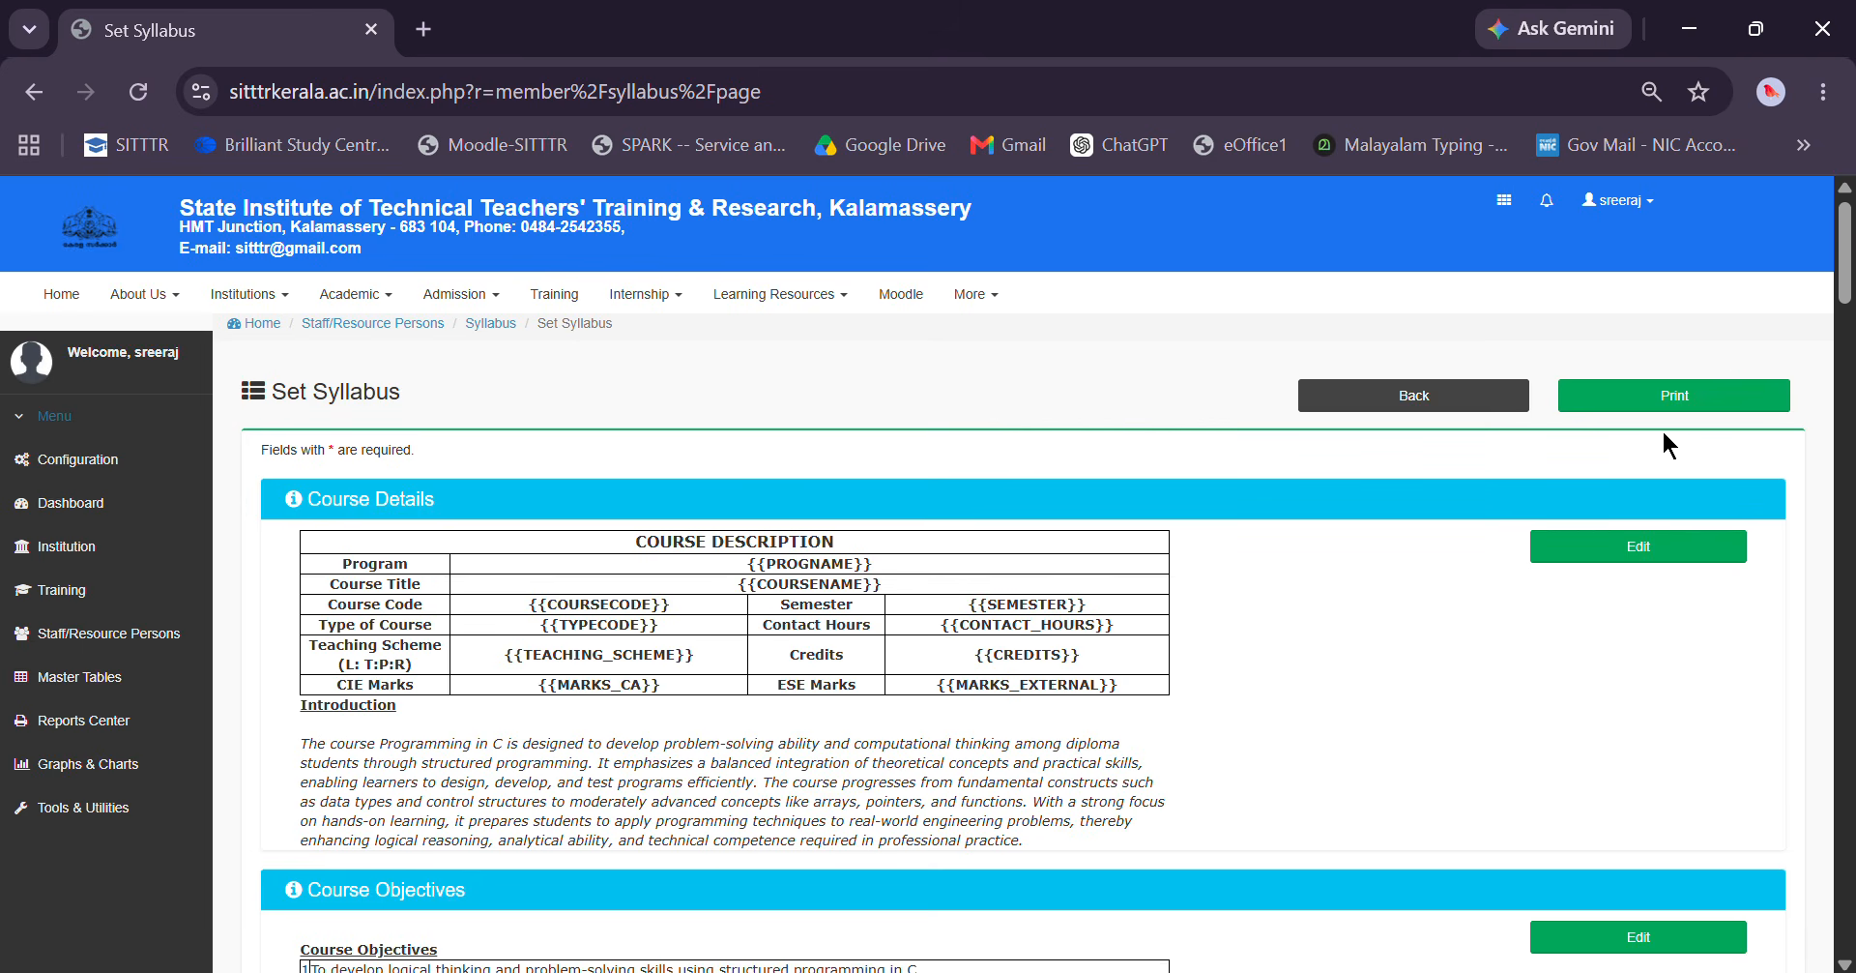
left_click(1644, 372)
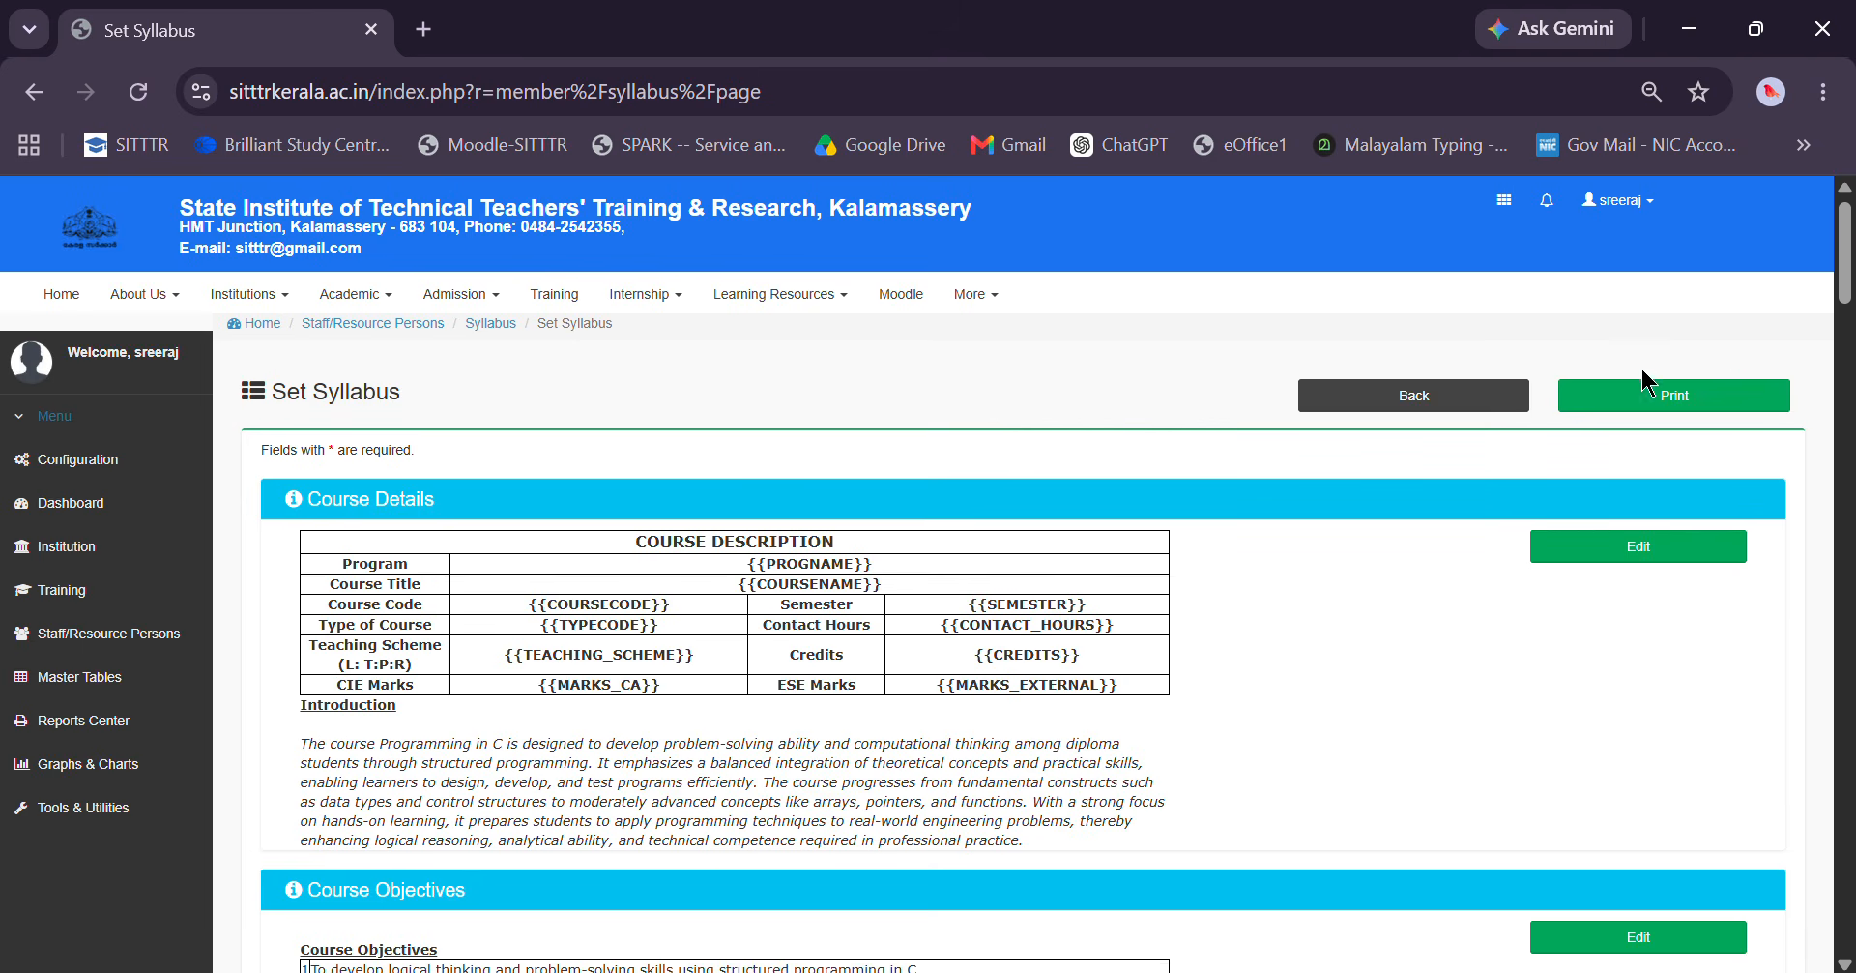
Open the Programming in C syllabus PDF and review pages 1–4 through the exam pattern tables
left_click(1690, 398)
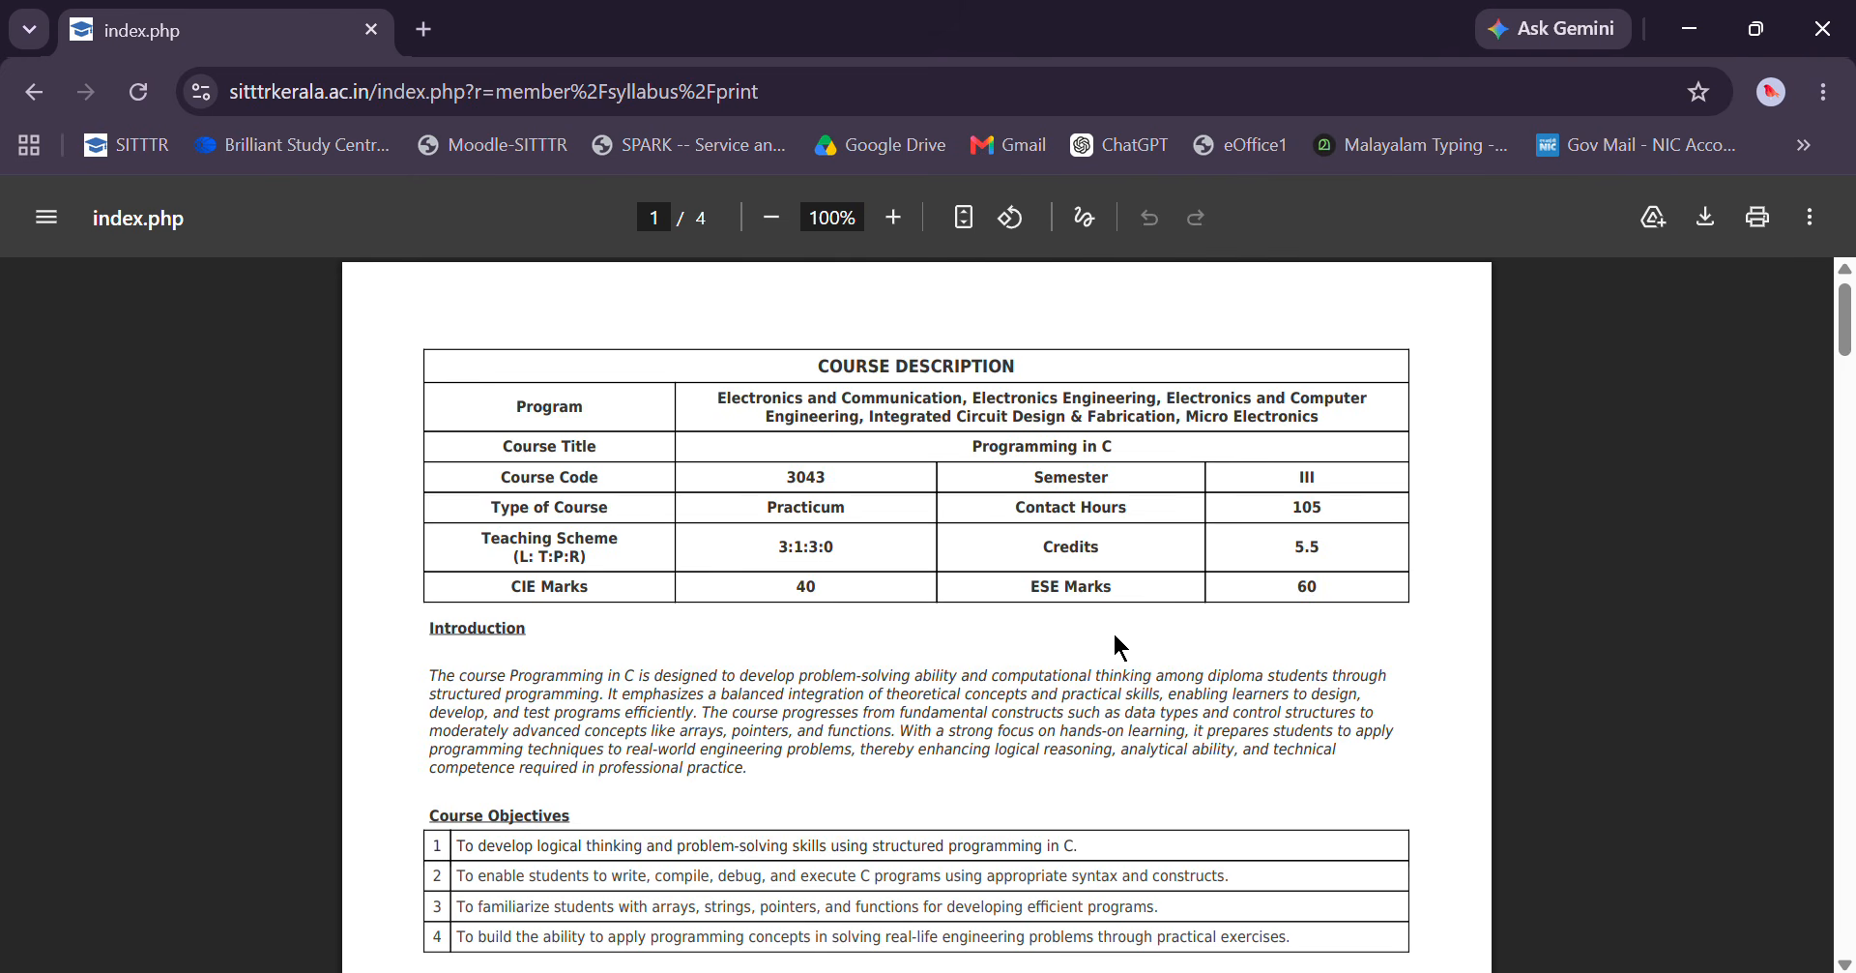
scroll(1116, 637, "down", 15)
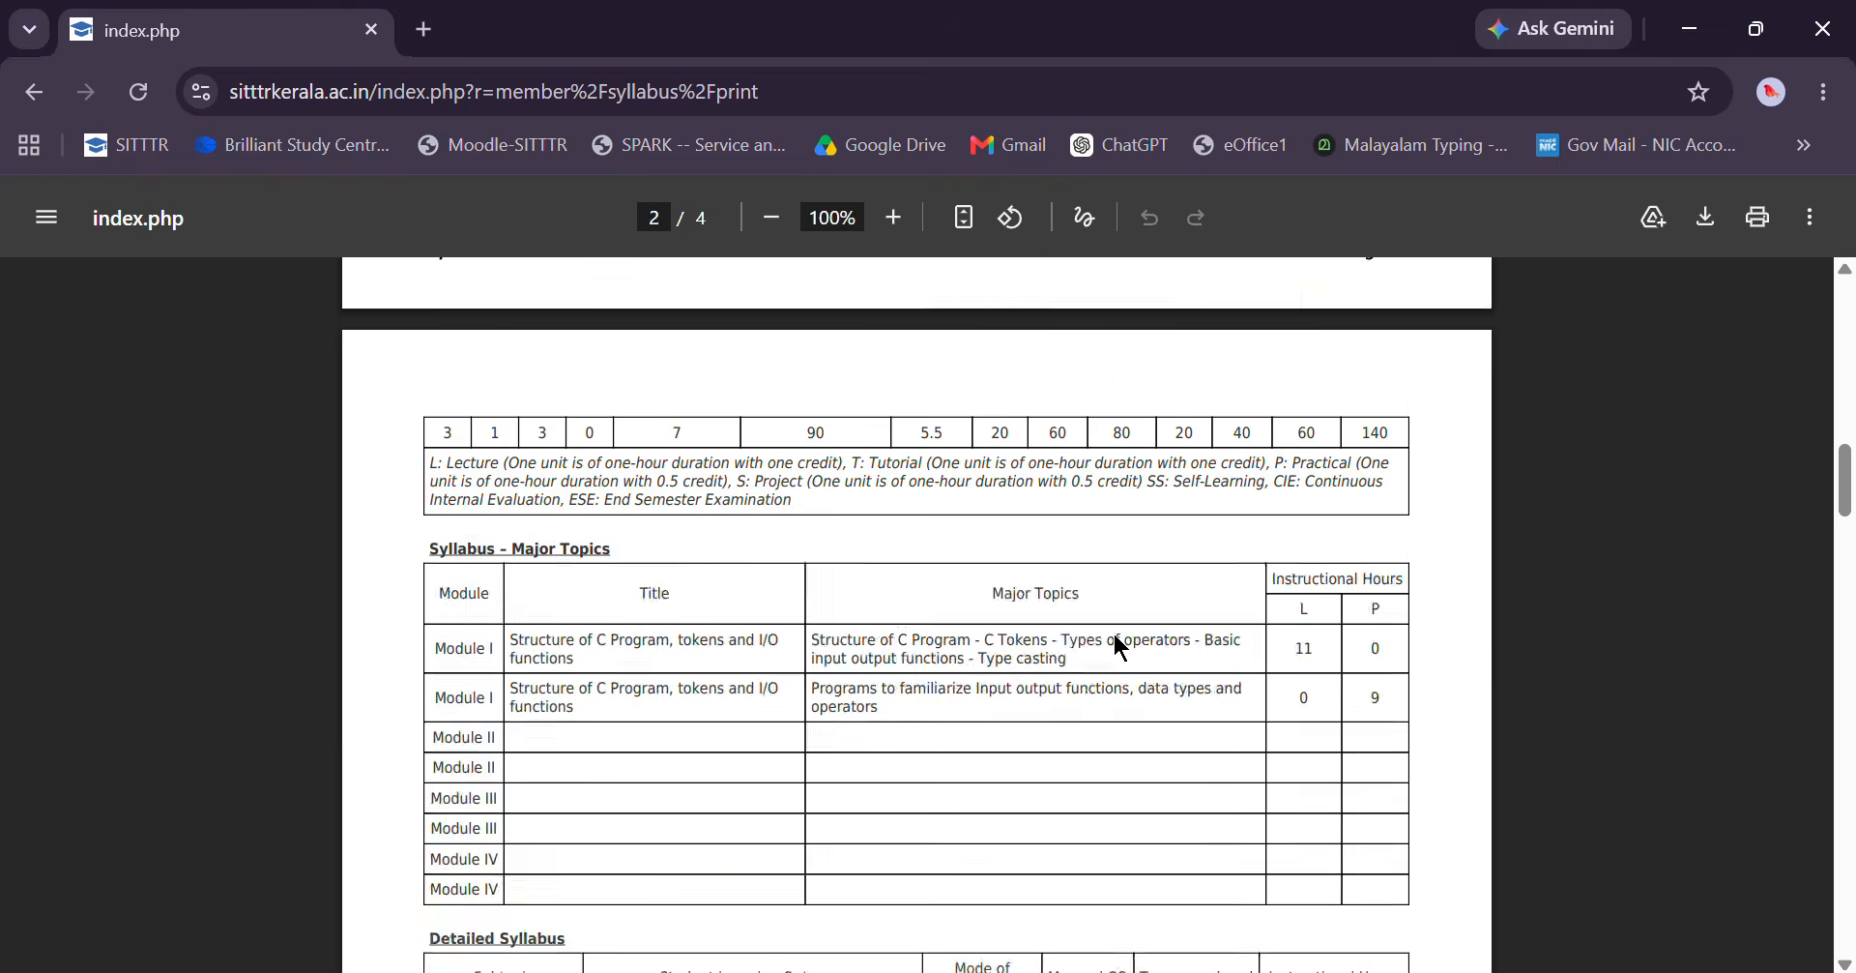
scroll(1120, 646, "down", 12)
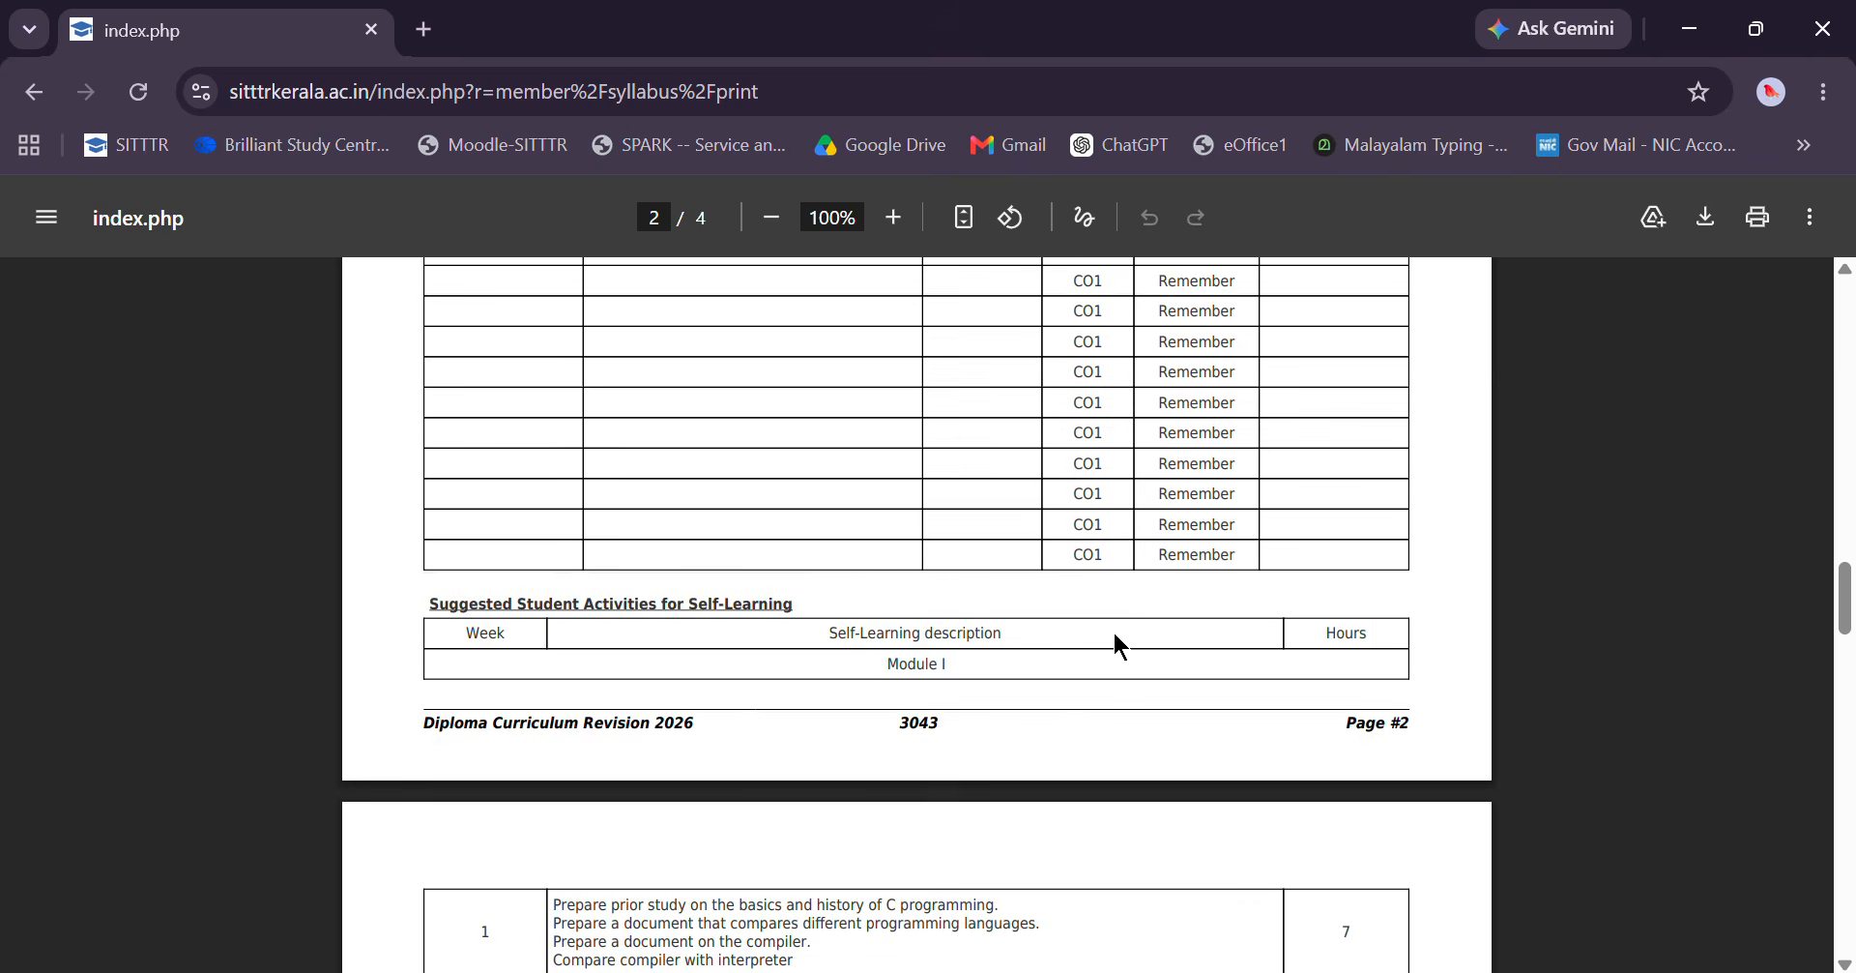
scroll(1116, 645, "down", 12)
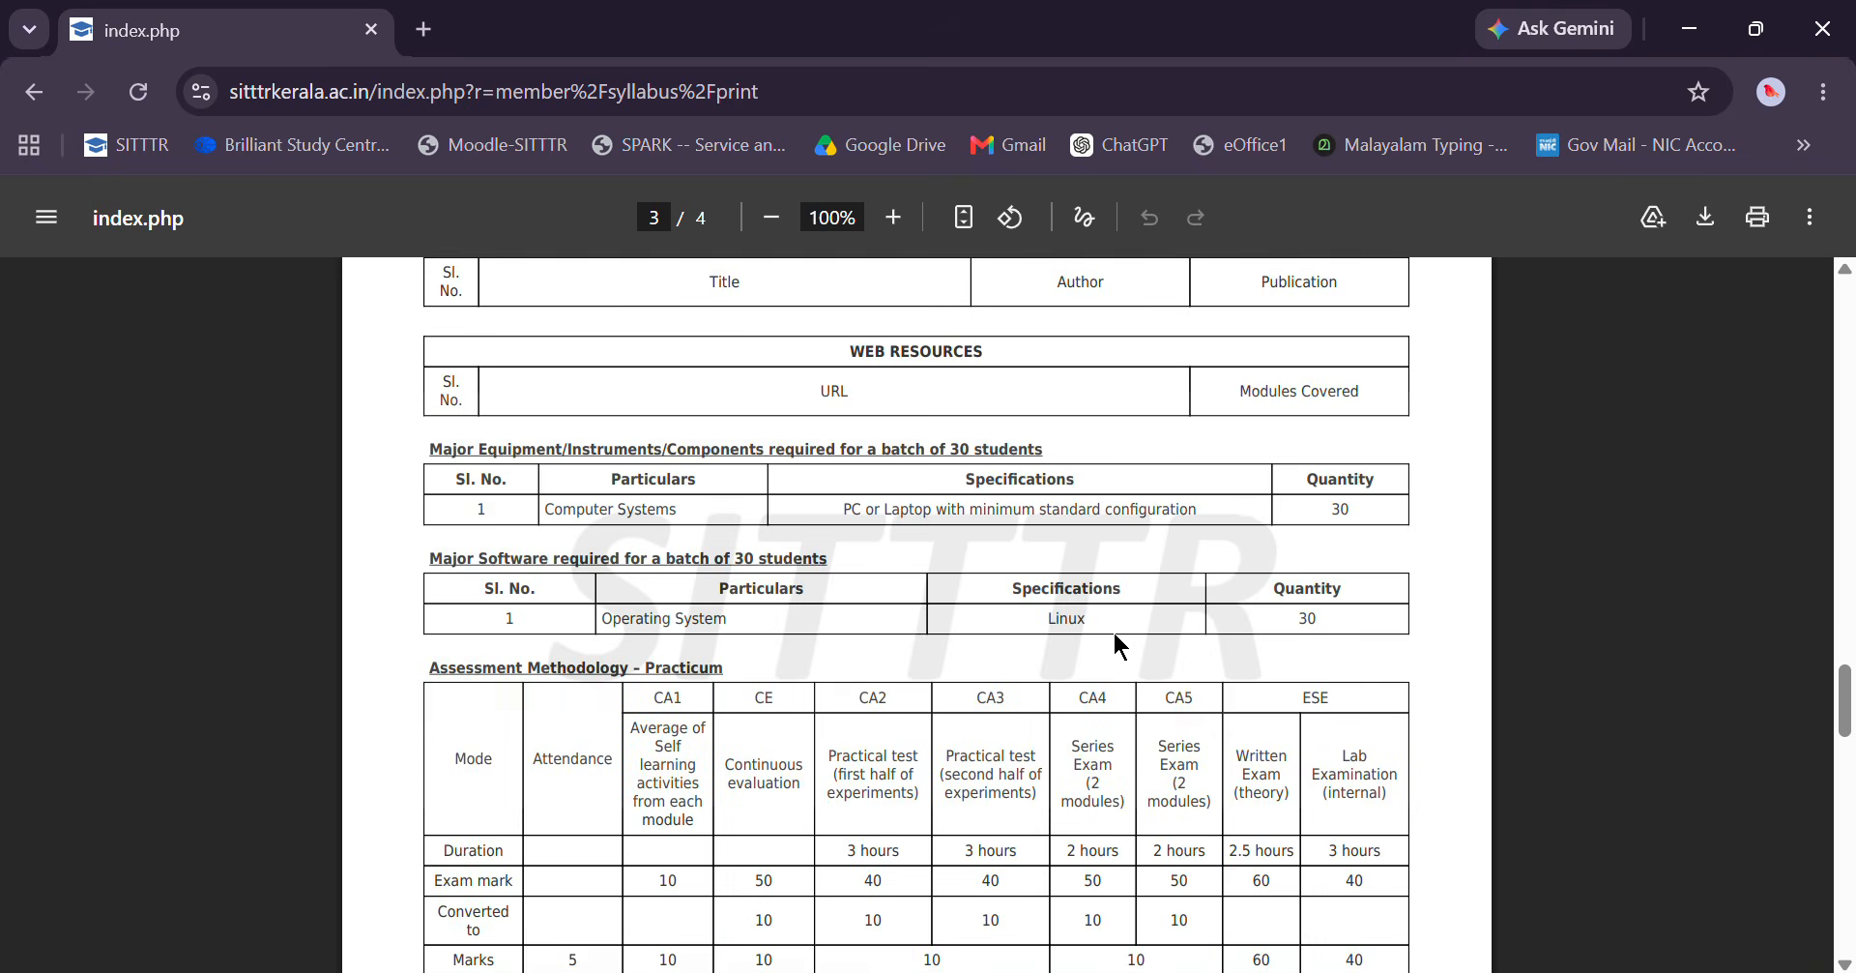
scroll(1115, 636, "down", 8)
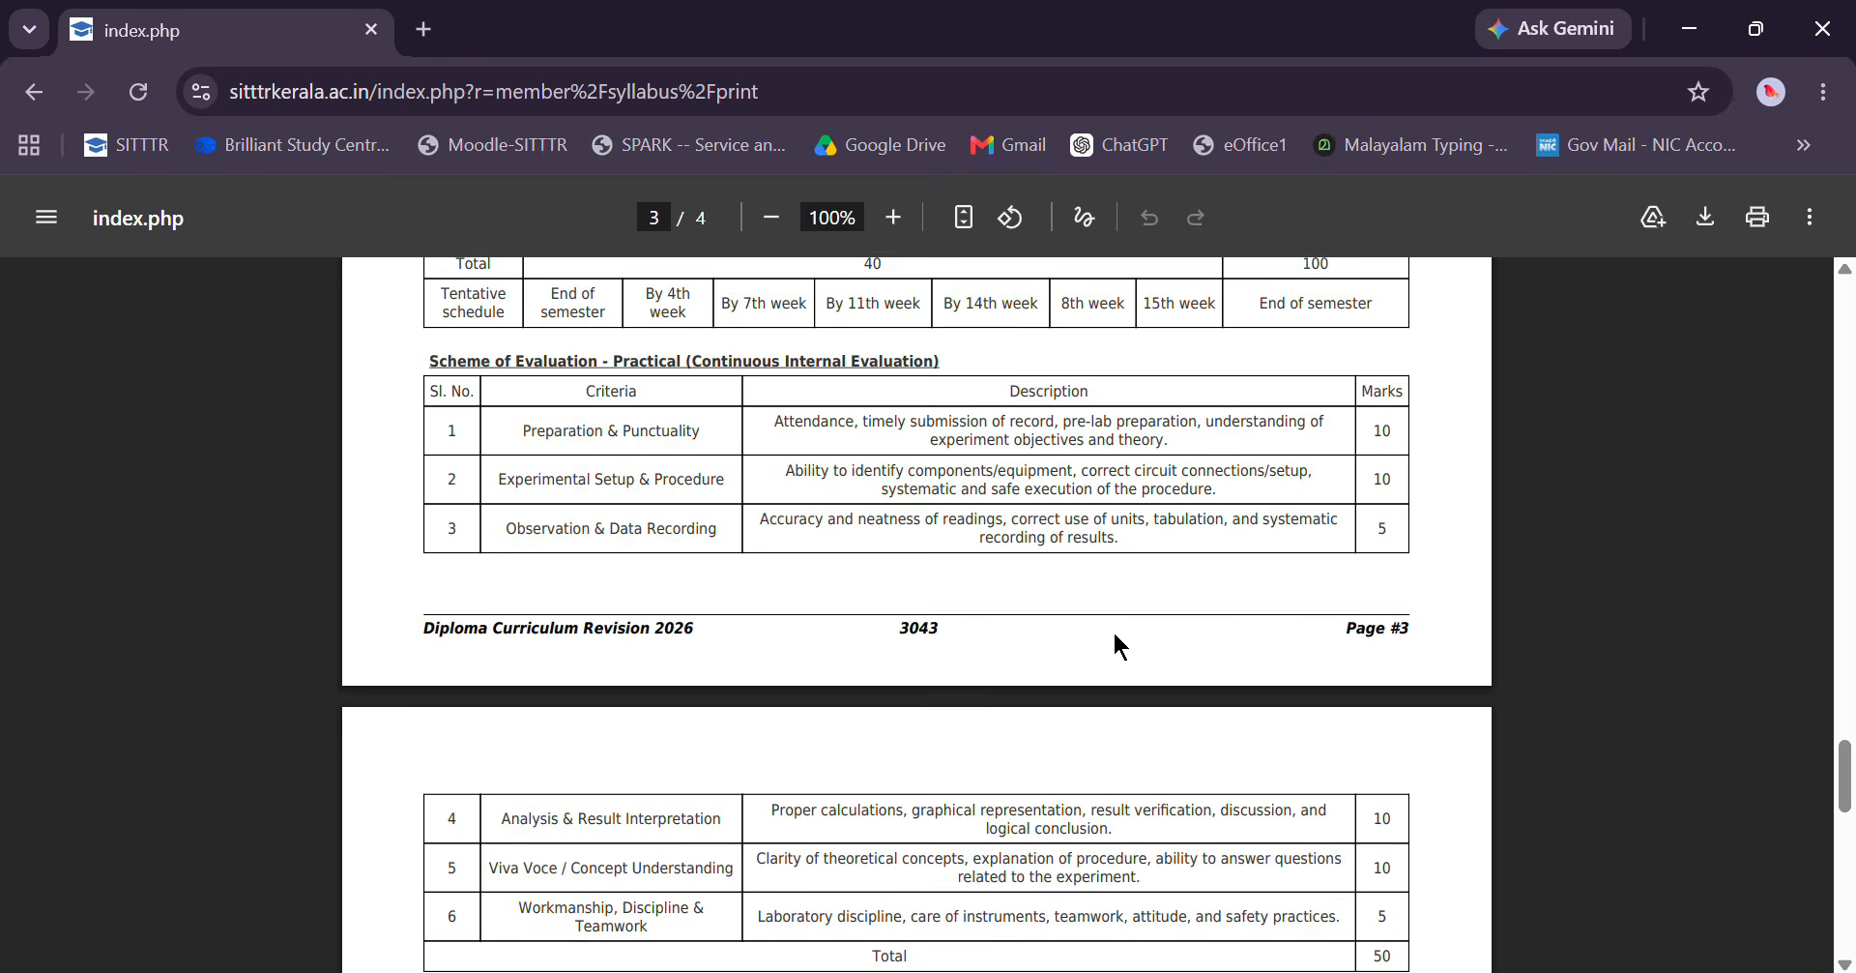
scroll(1117, 644, "down", 10)
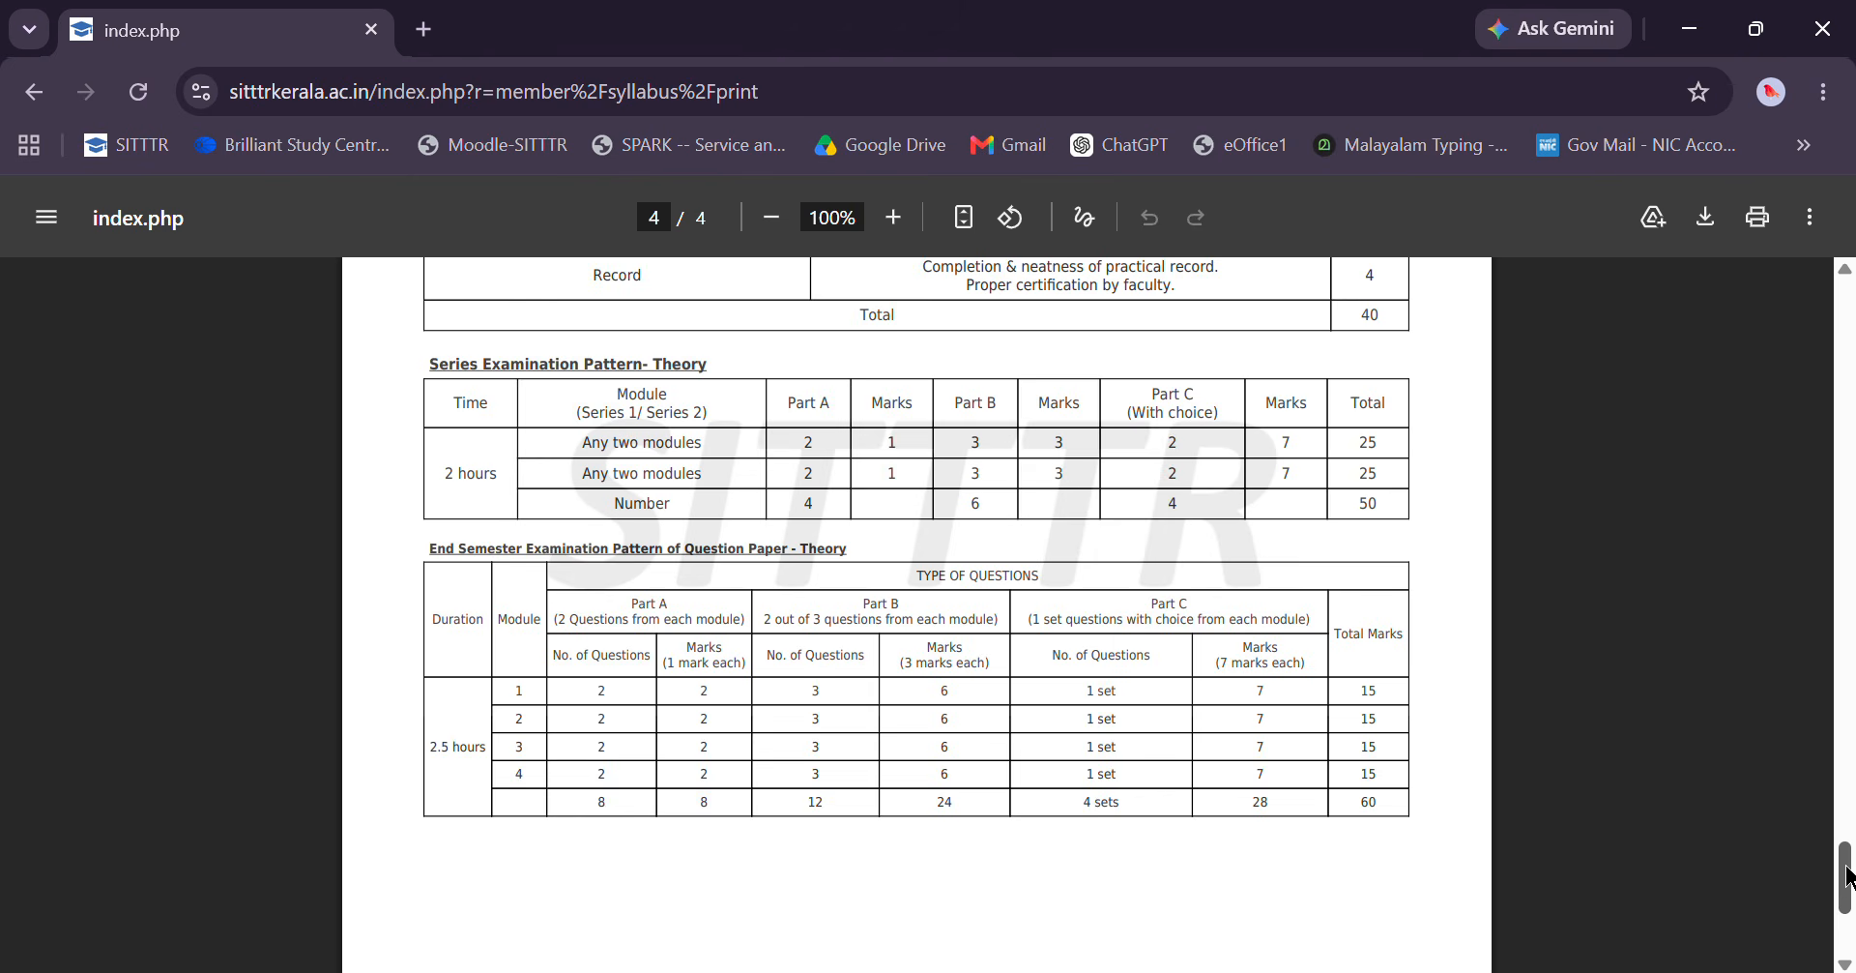
left_click_drag(1847, 864, 1847, 853)
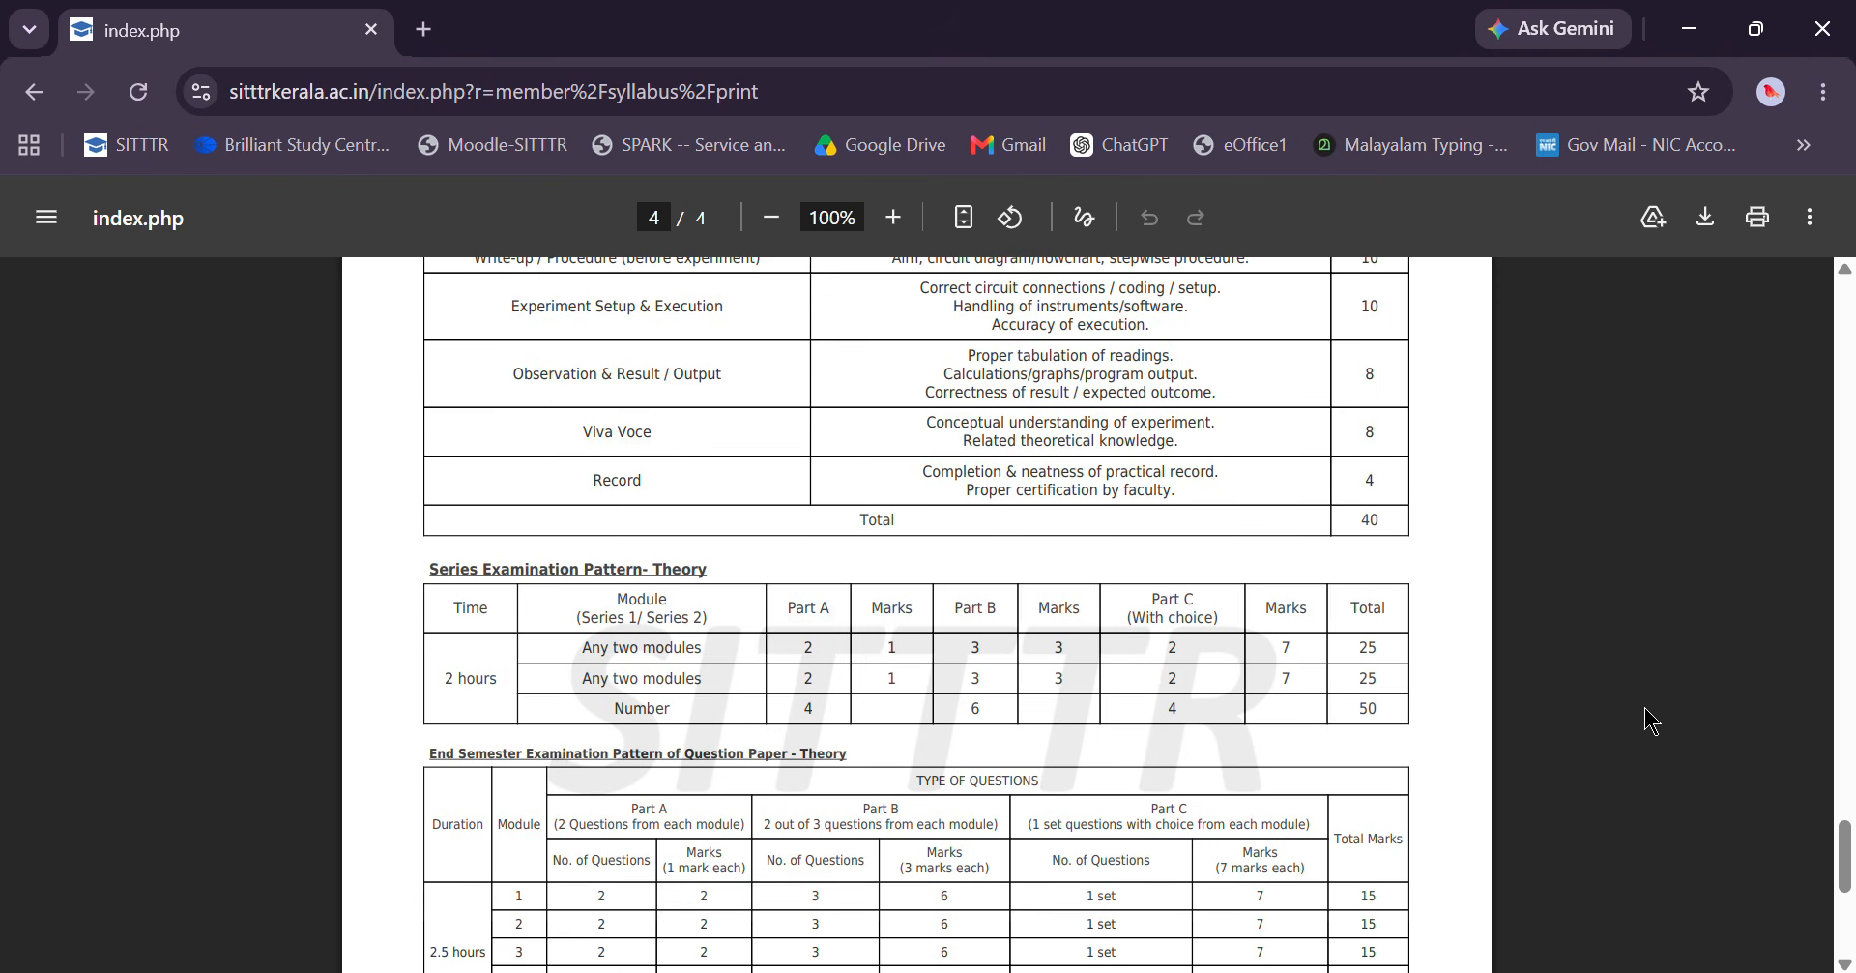